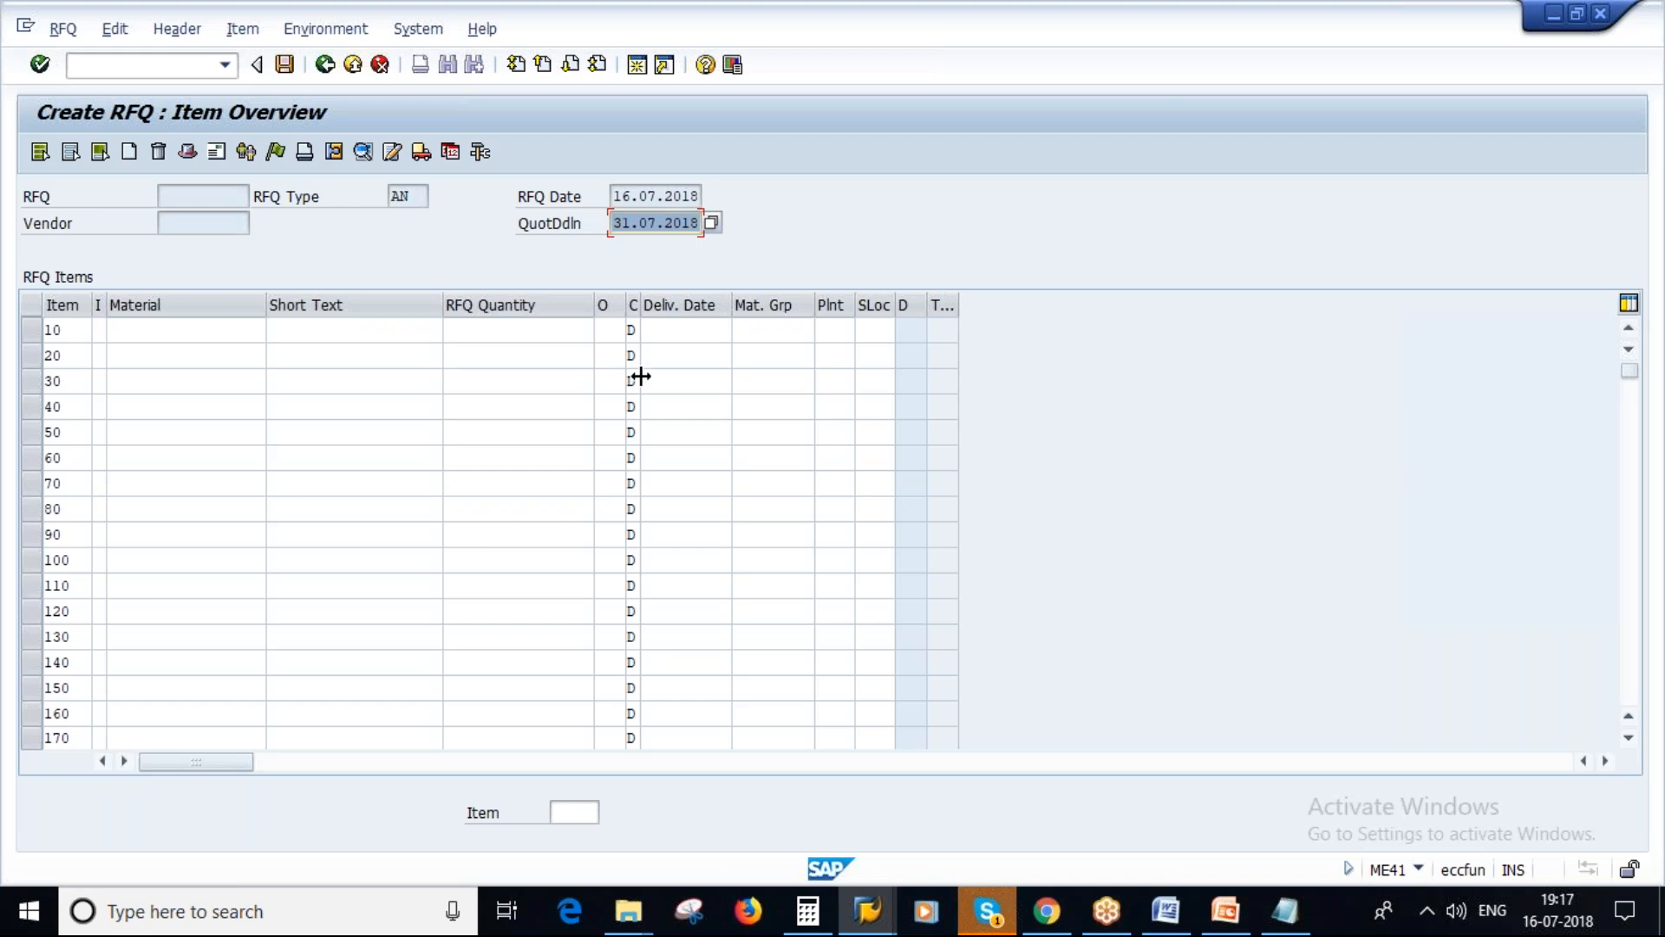
pyautogui.click(153, 330)
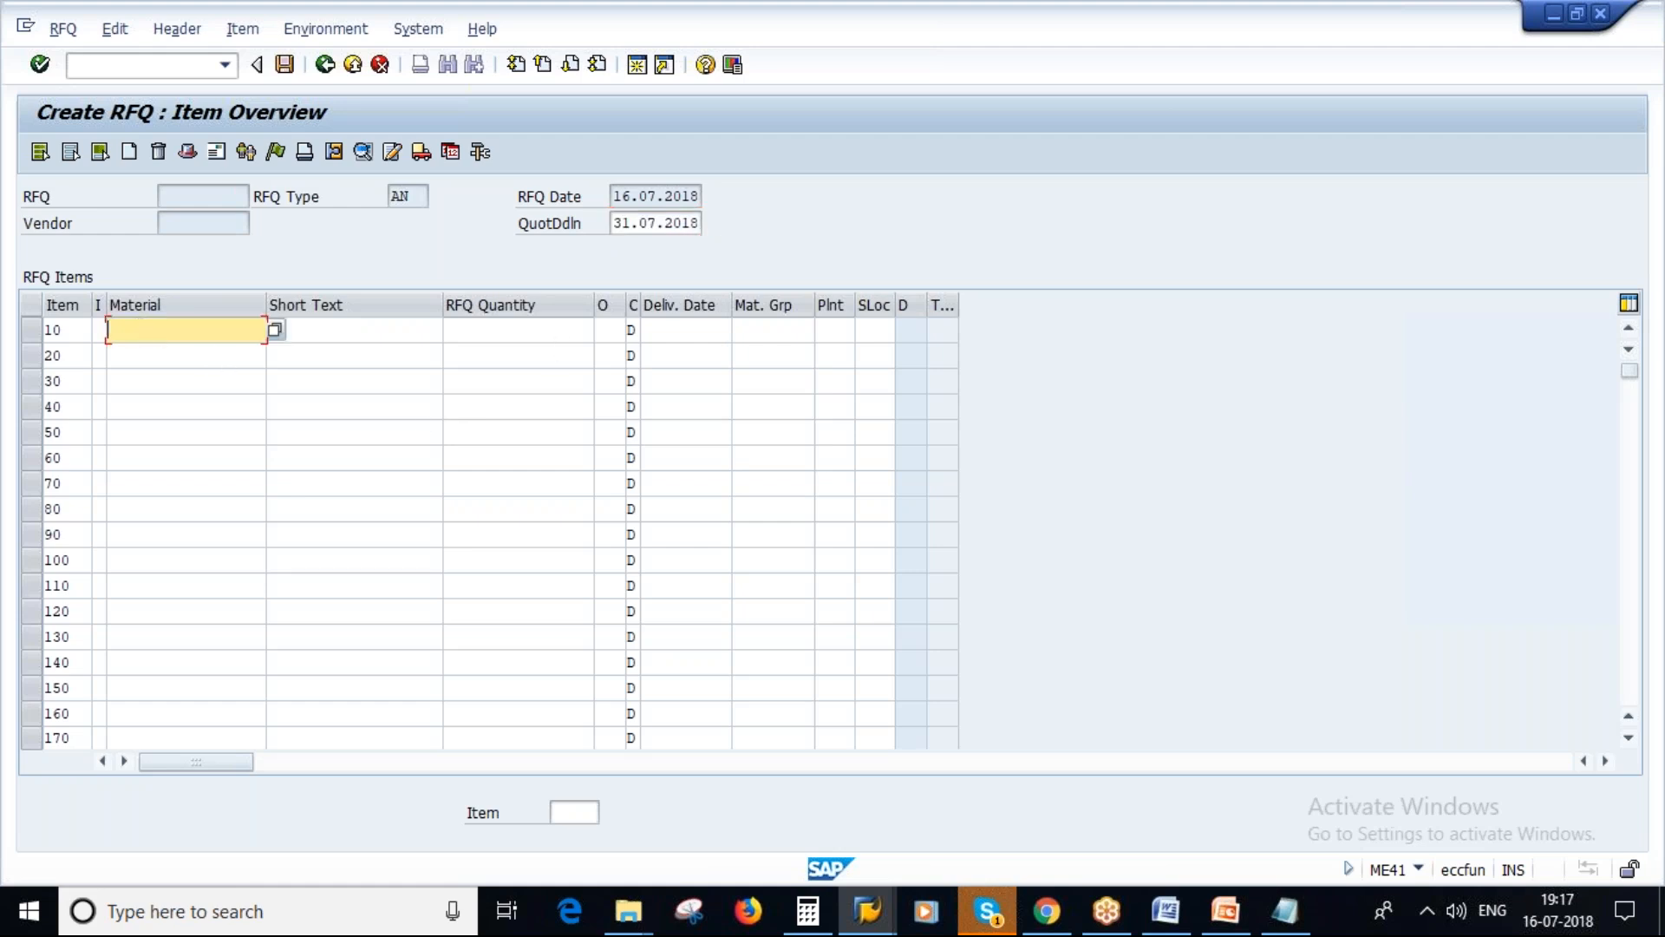
pyautogui.click(514, 332)
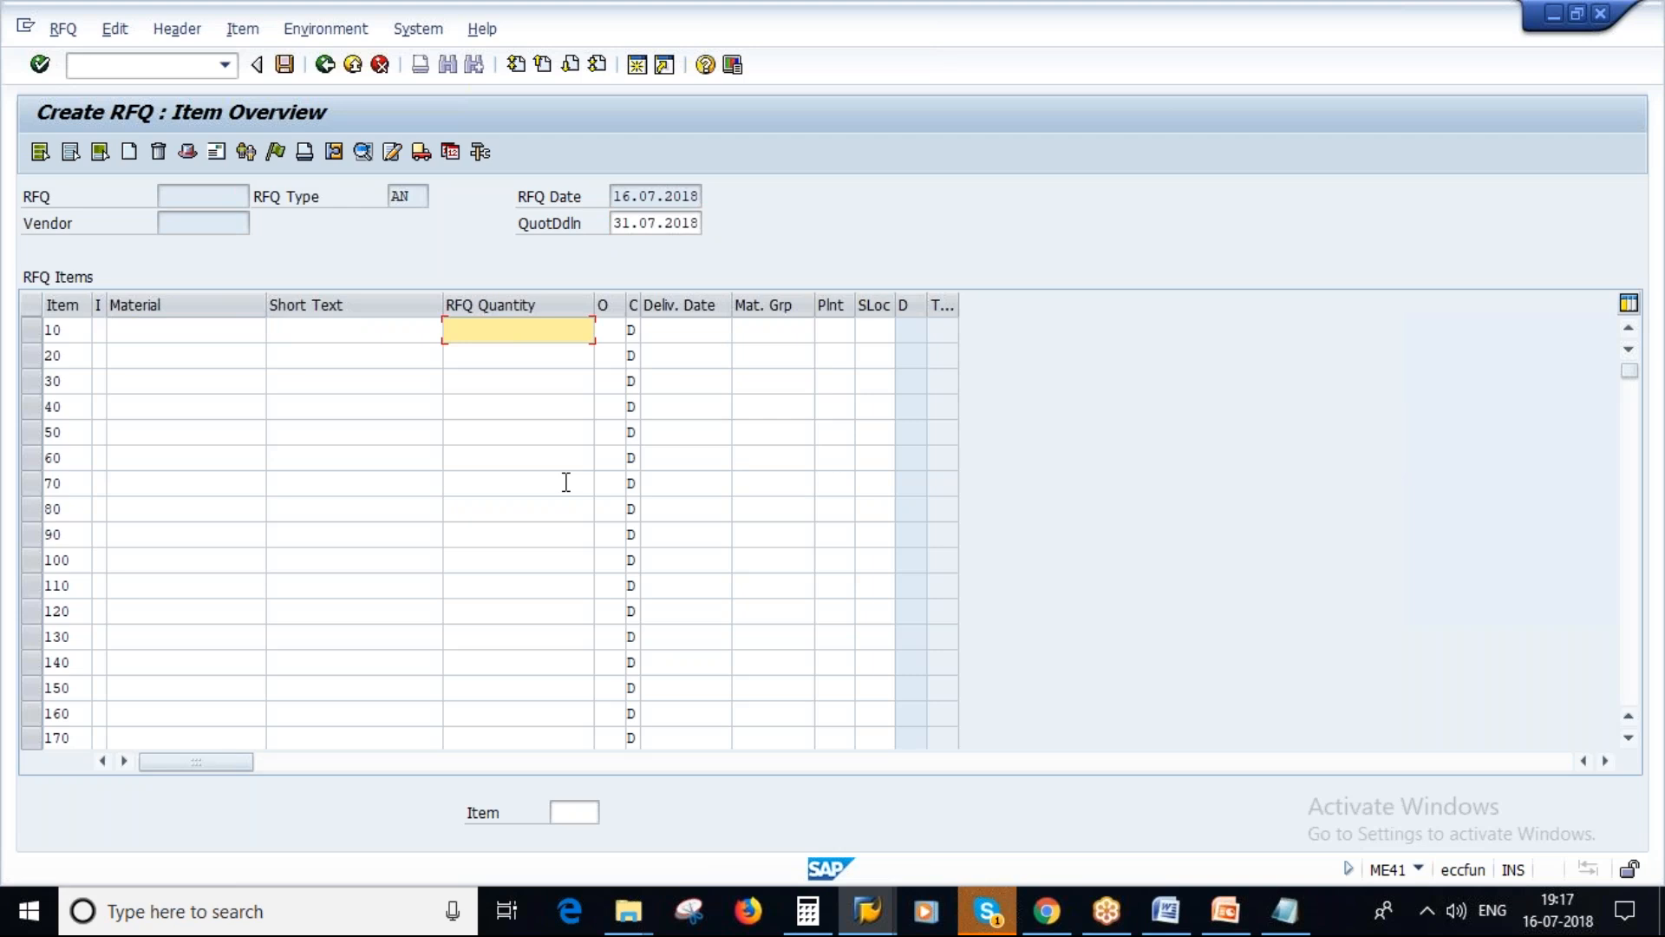
pyautogui.click(722, 334)
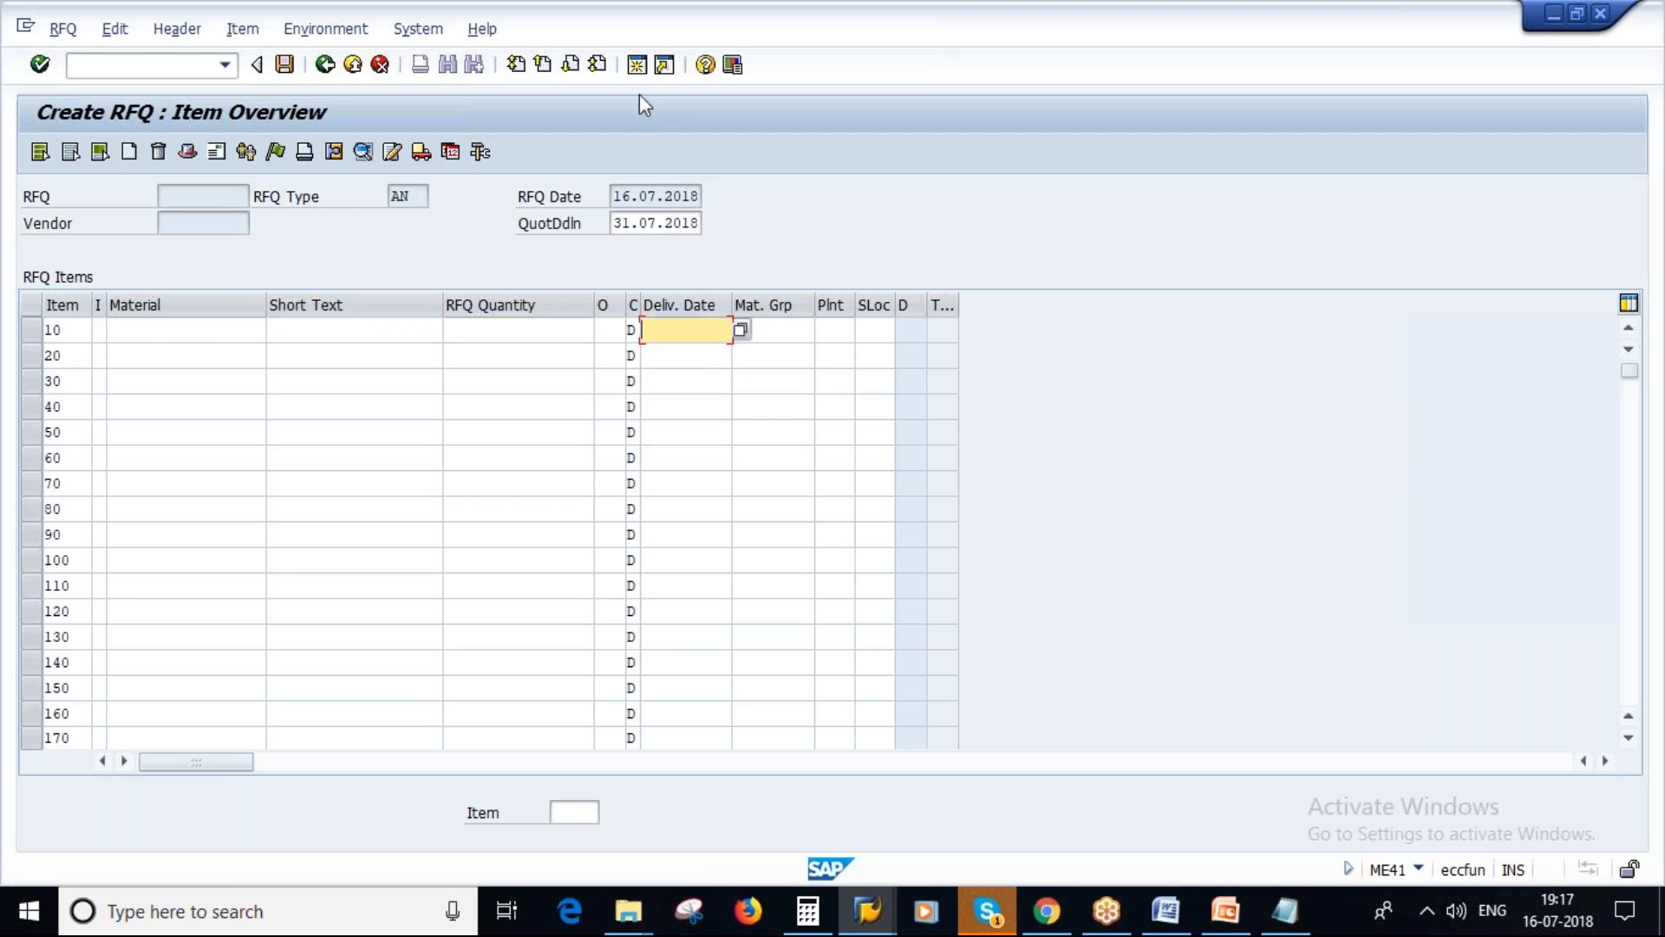
# Open the materials list transaction MM60 in a new session.
pyautogui.click(637, 67)
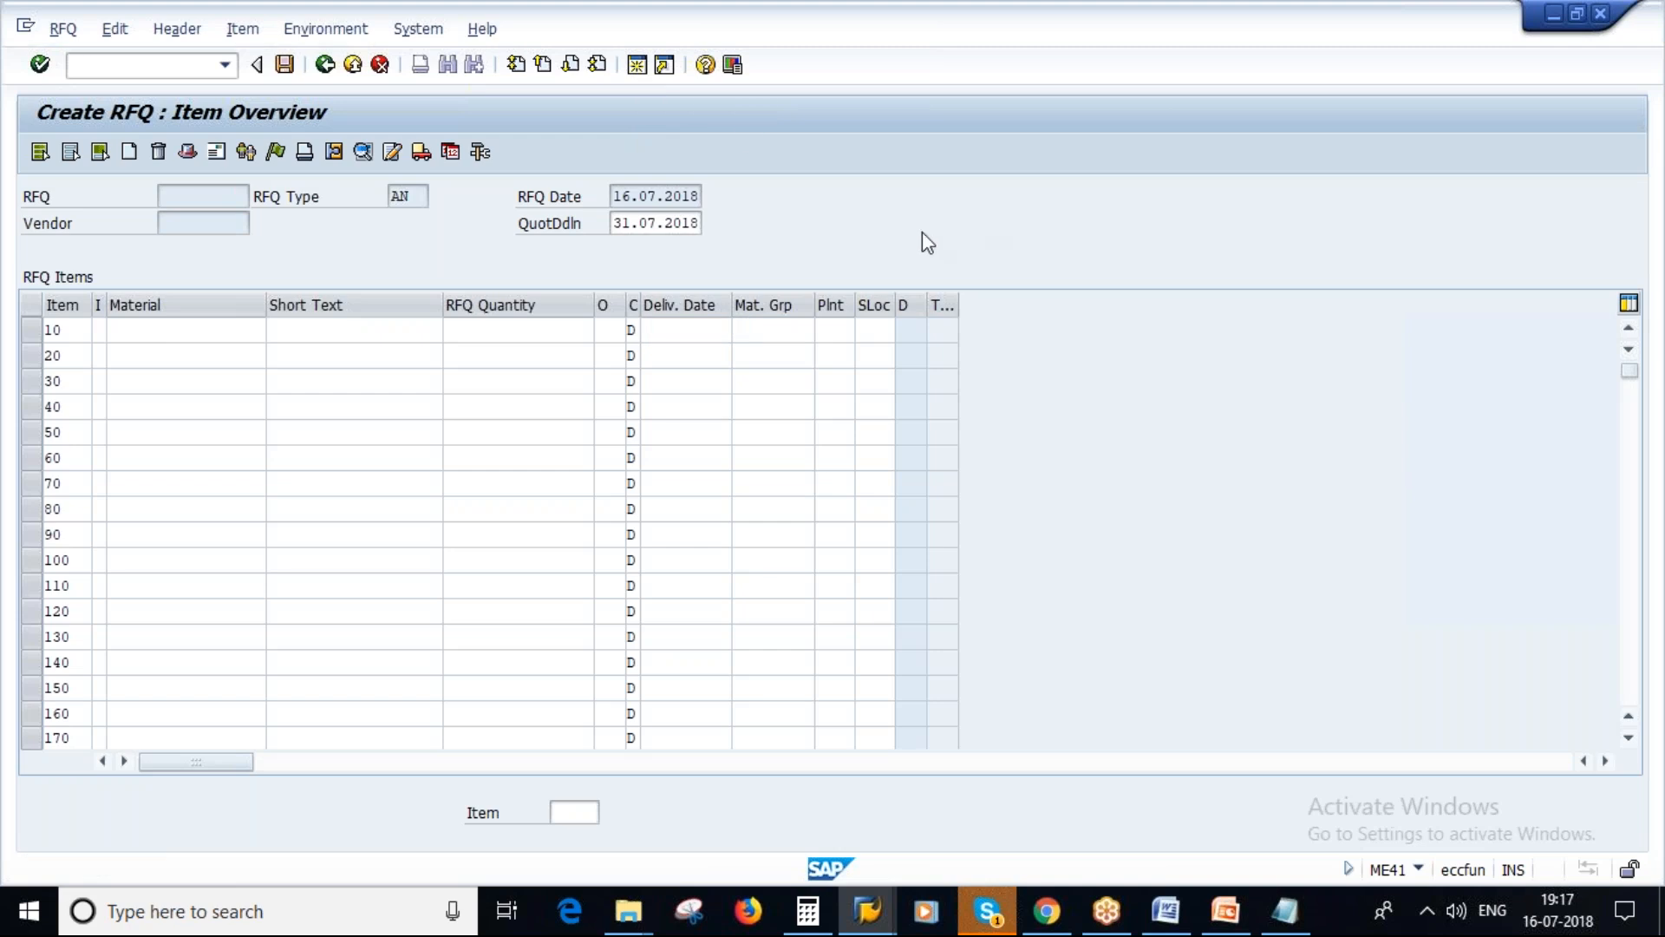
pyautogui.write('mm60')
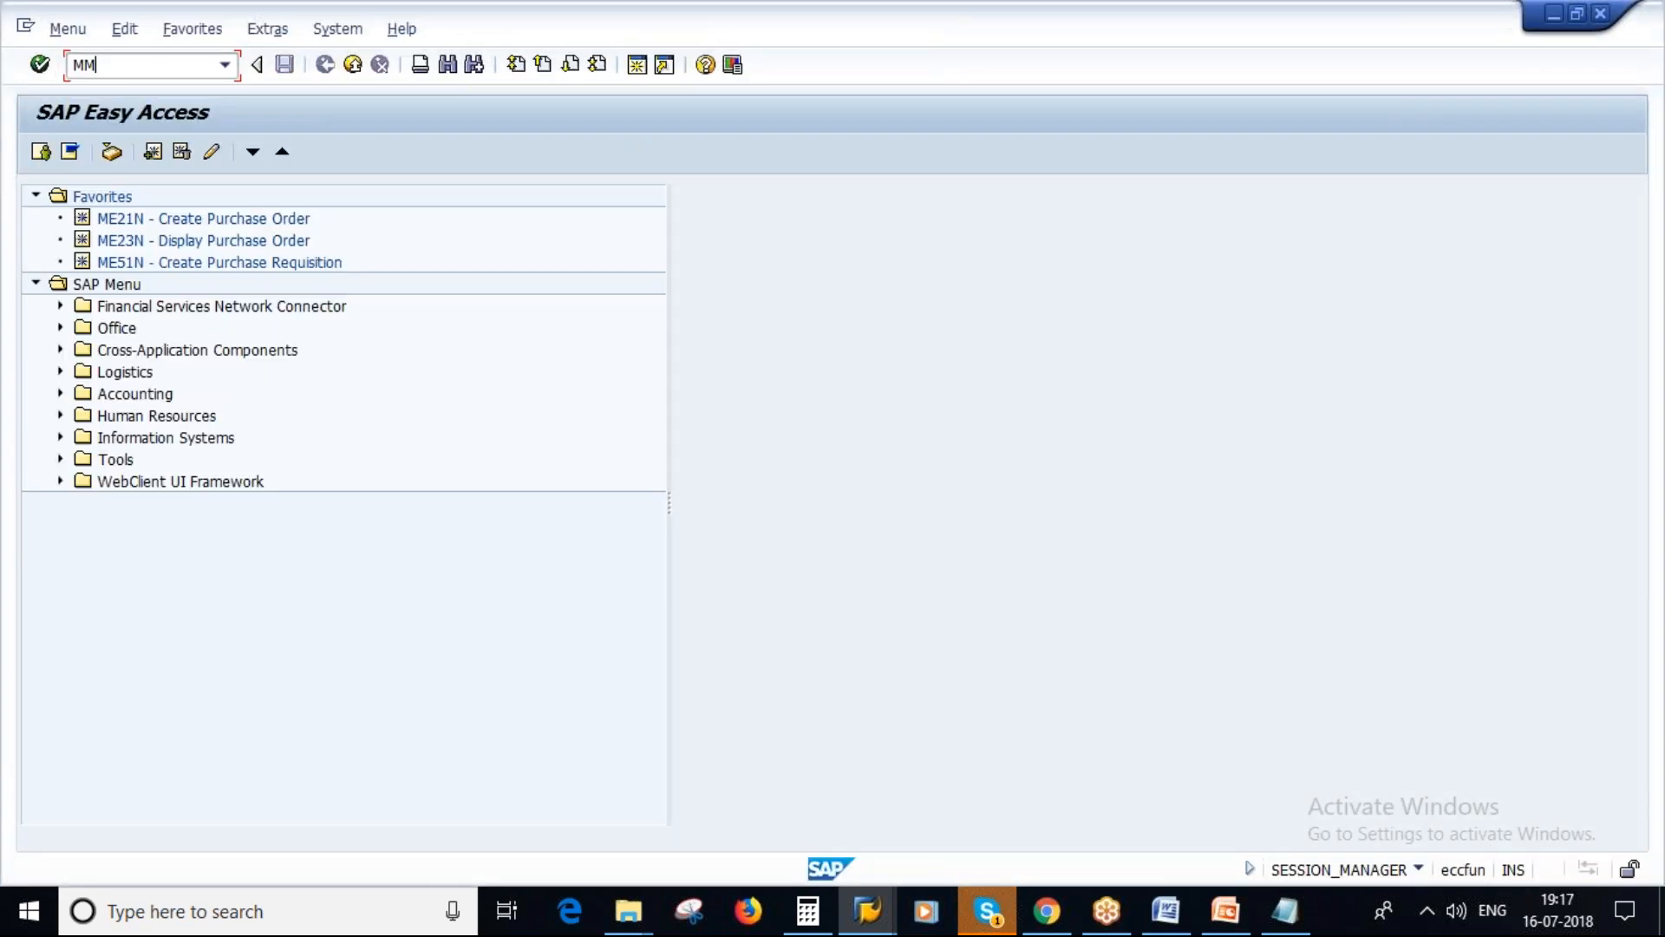
pyautogui.press('Return')
# Run the materials list for plant 1000, material type ROH, with qmuser as the creator.
pyautogui.click(340, 251)
pyautogui.write('1000')
pyautogui.click(331, 307)
pyautogui.click(335, 329)
pyautogui.moveTo(315, 305); pyautogui.dragTo(337, 302)
pyautogui.press('BackSpace')
pyautogui.write('roh')
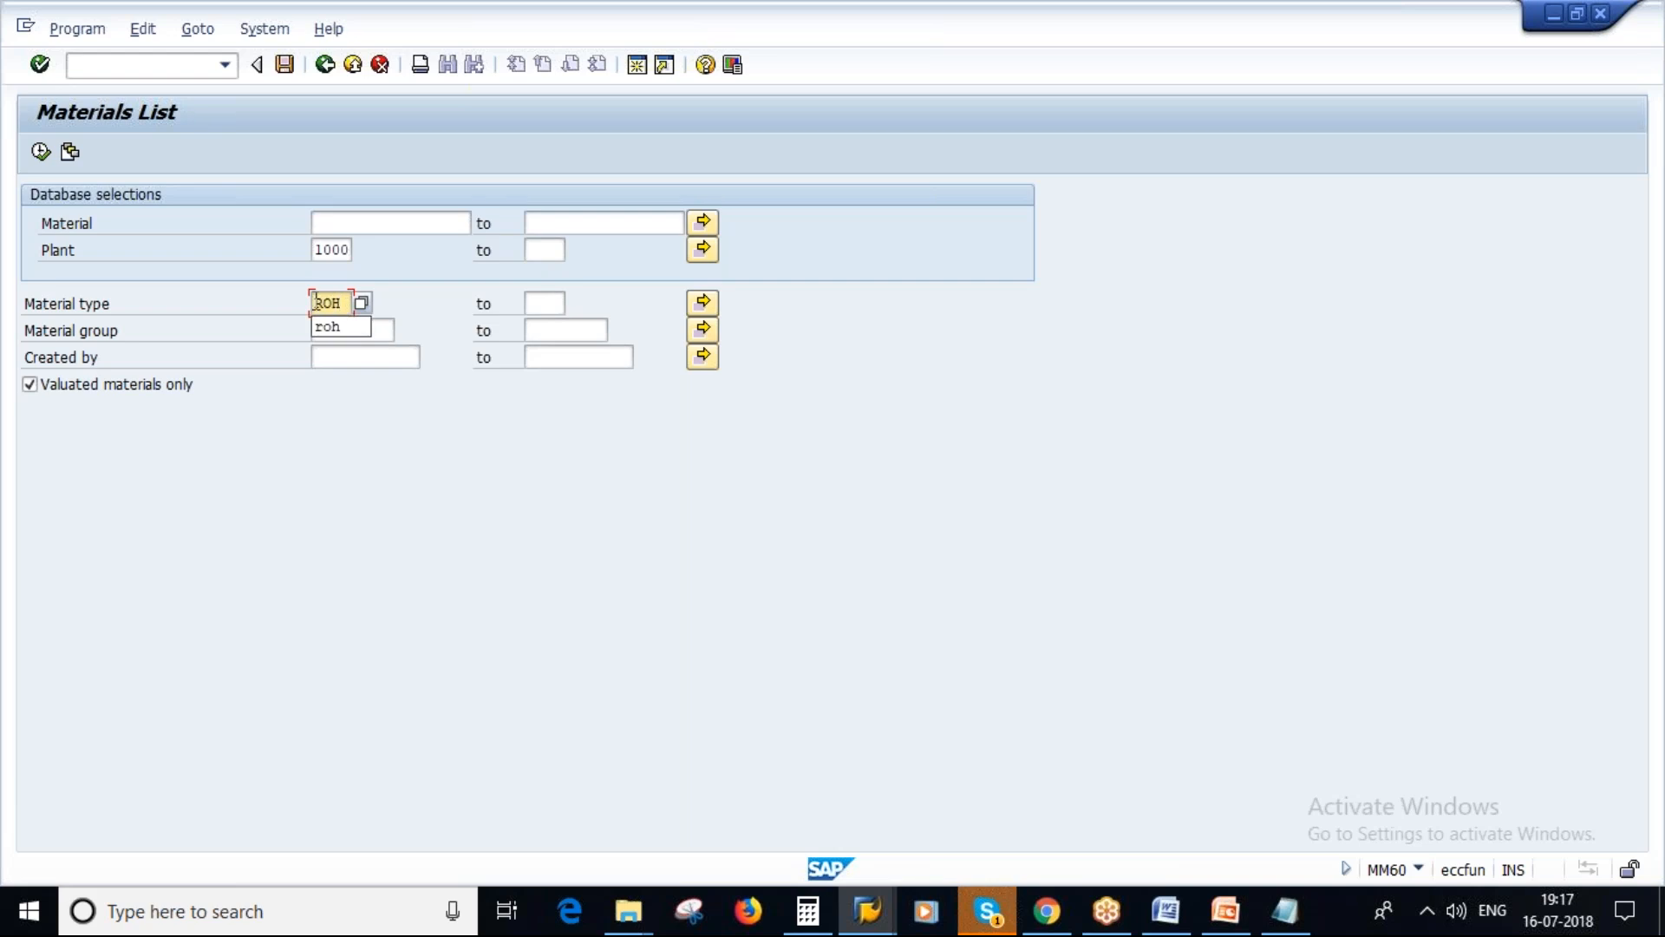
pyautogui.click(335, 356)
pyautogui.click(360, 381)
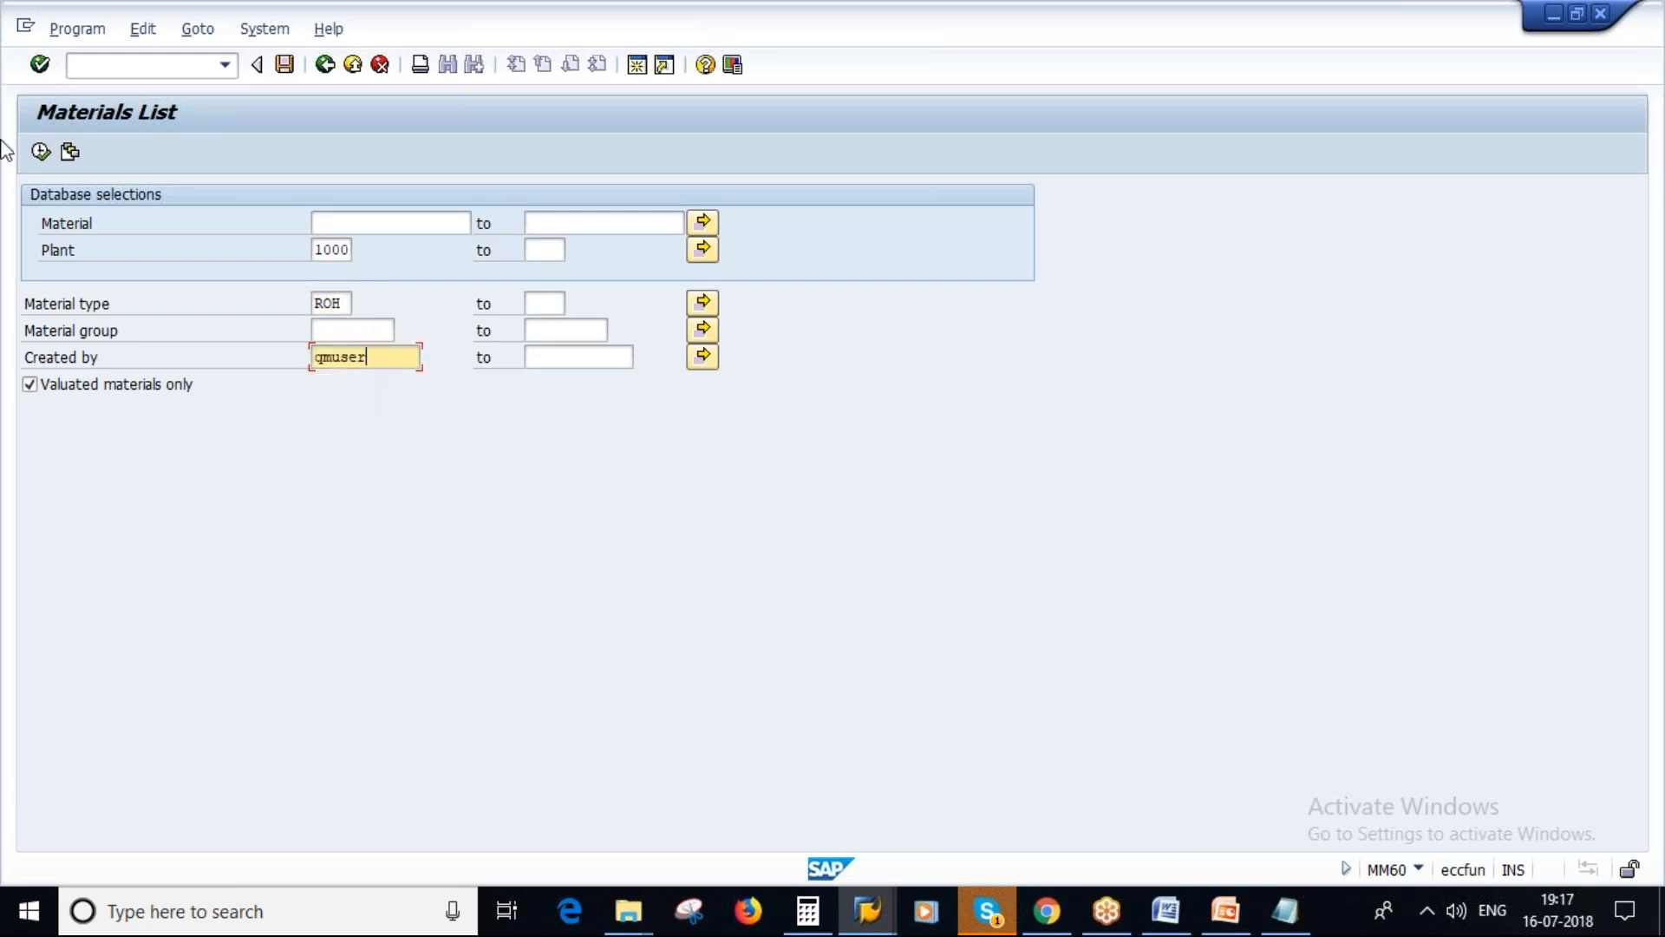
pyautogui.click(41, 151)
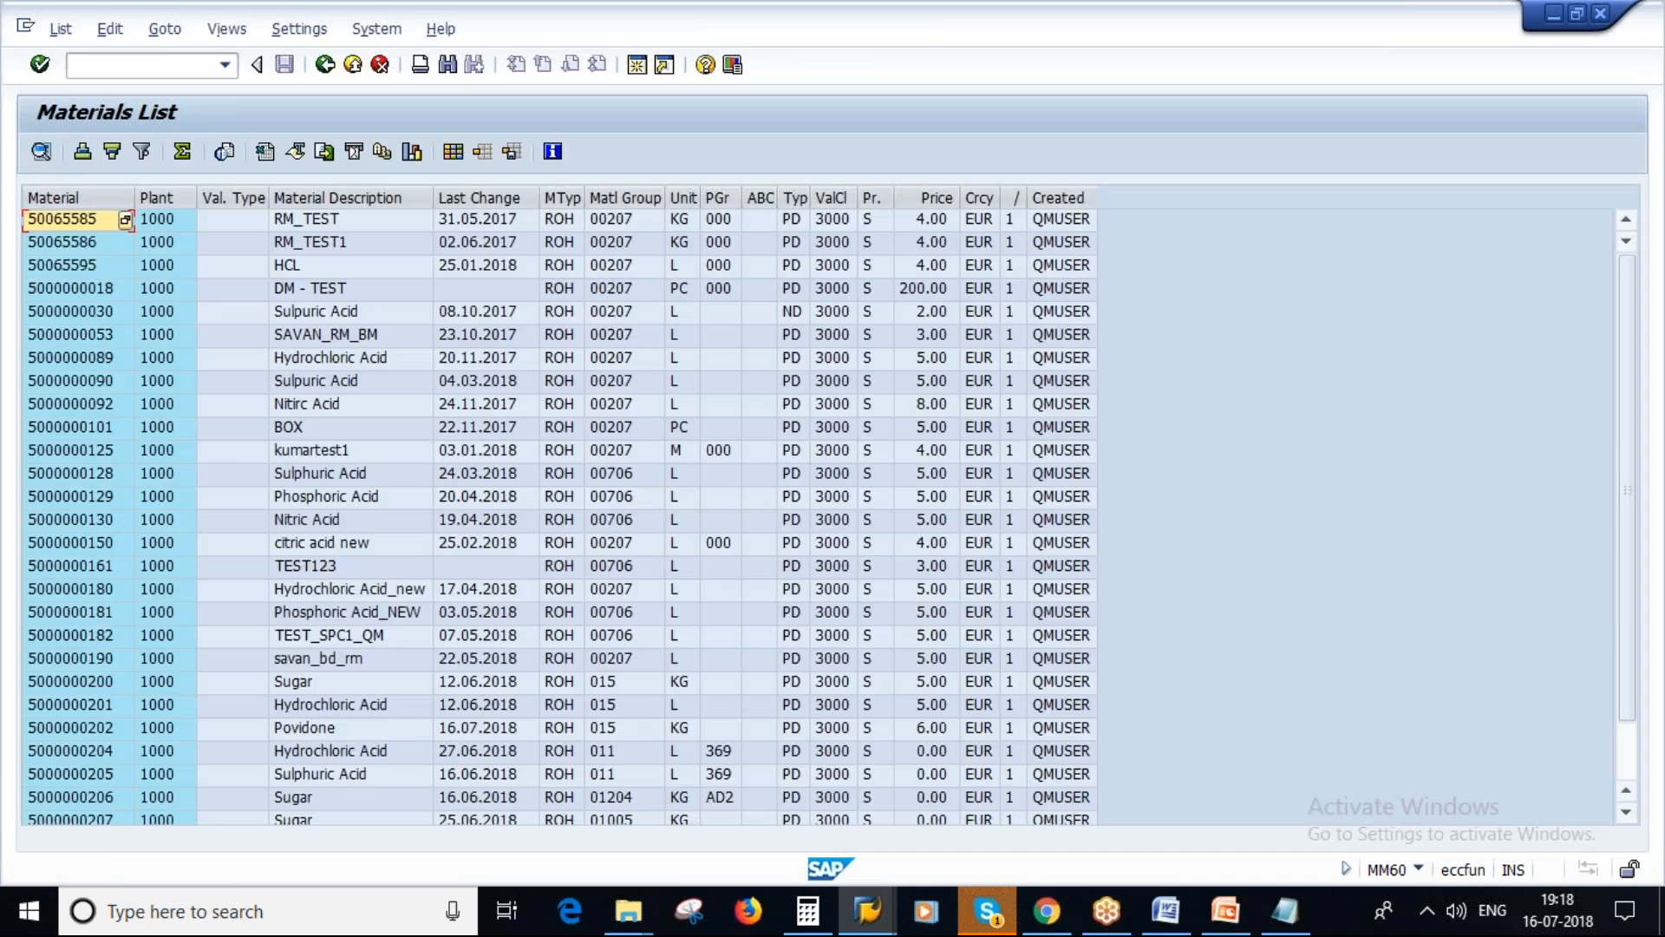
pyautogui.scroll(-1, 450, 670)
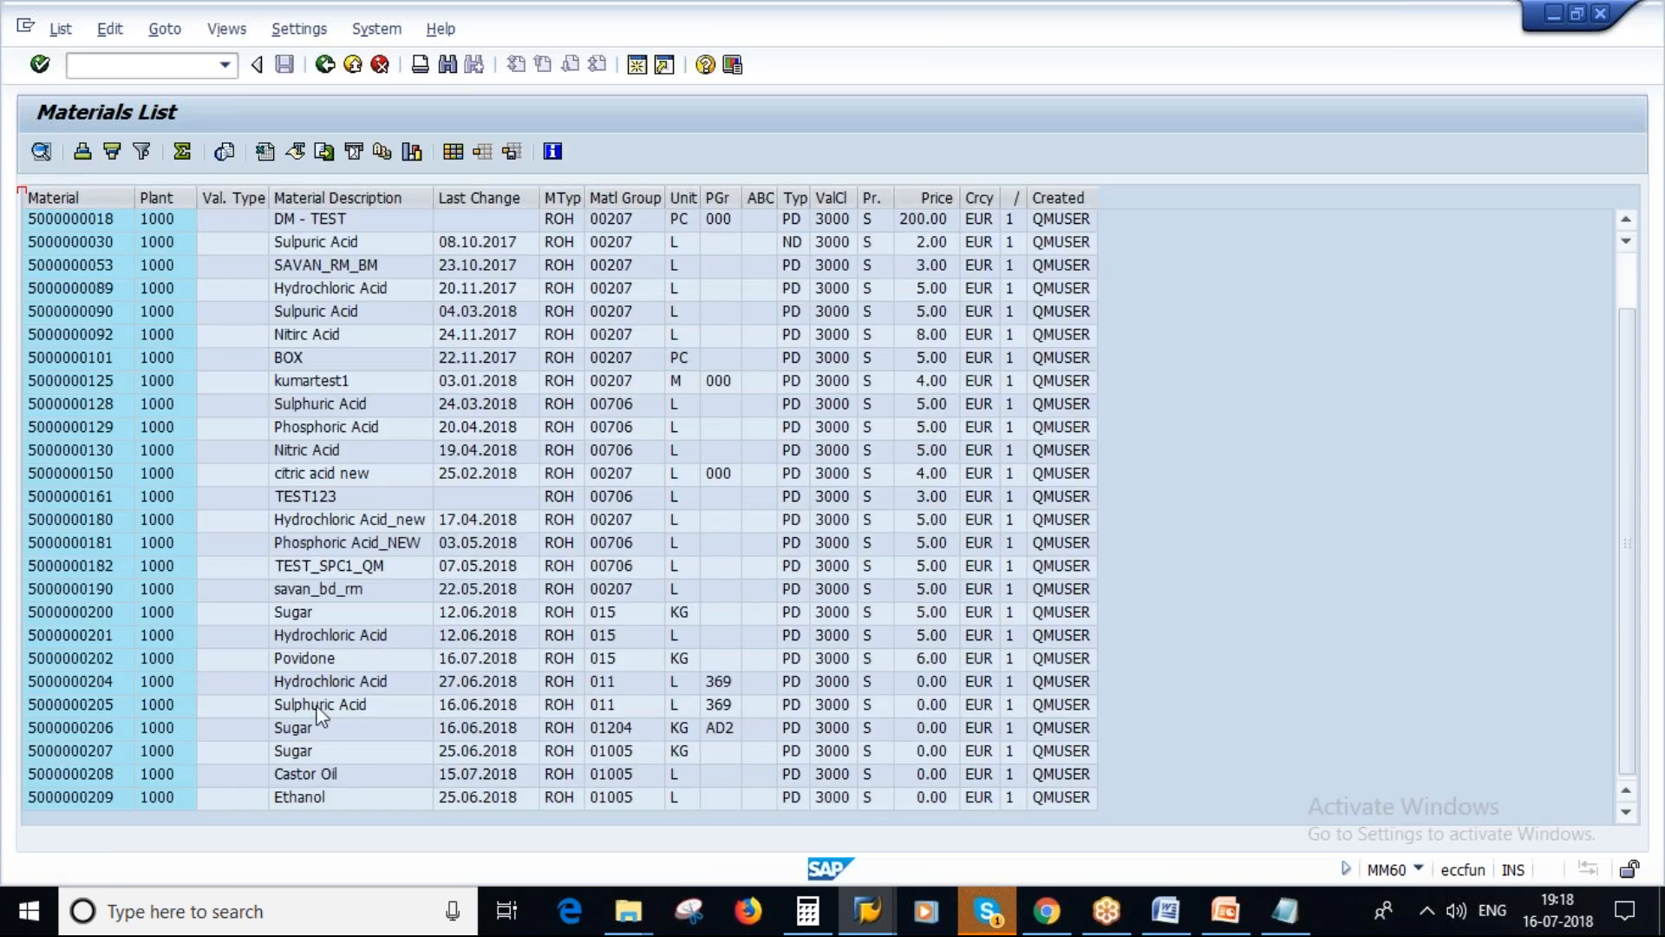
pyautogui.click(72, 704)
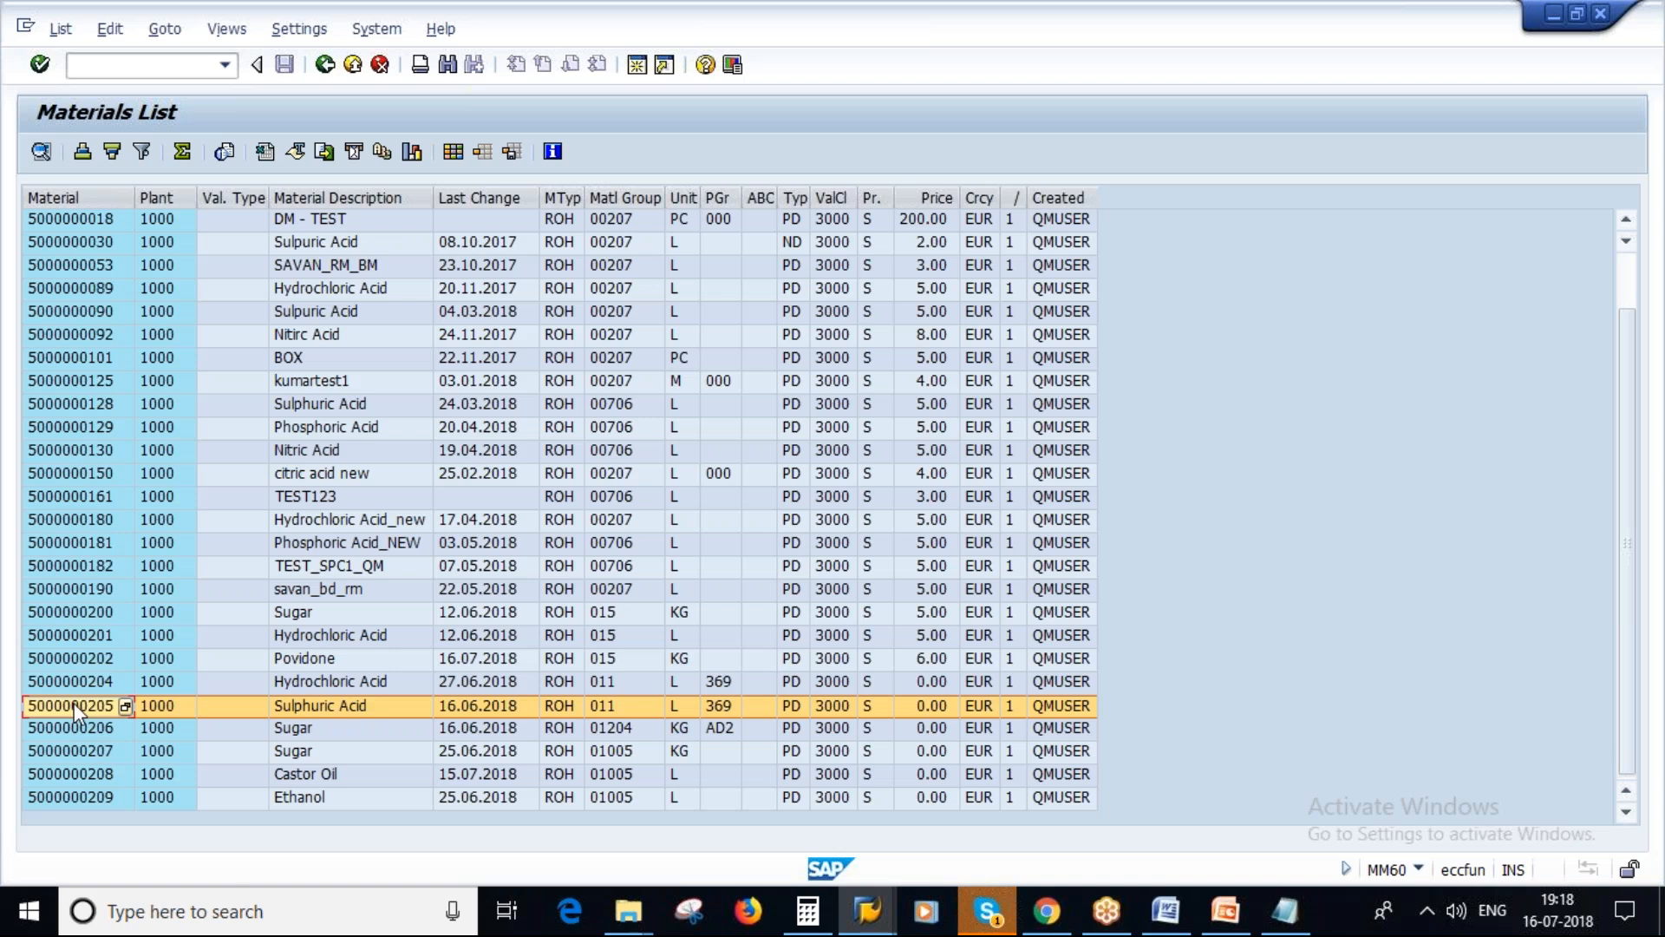
pyautogui.click(79, 712)
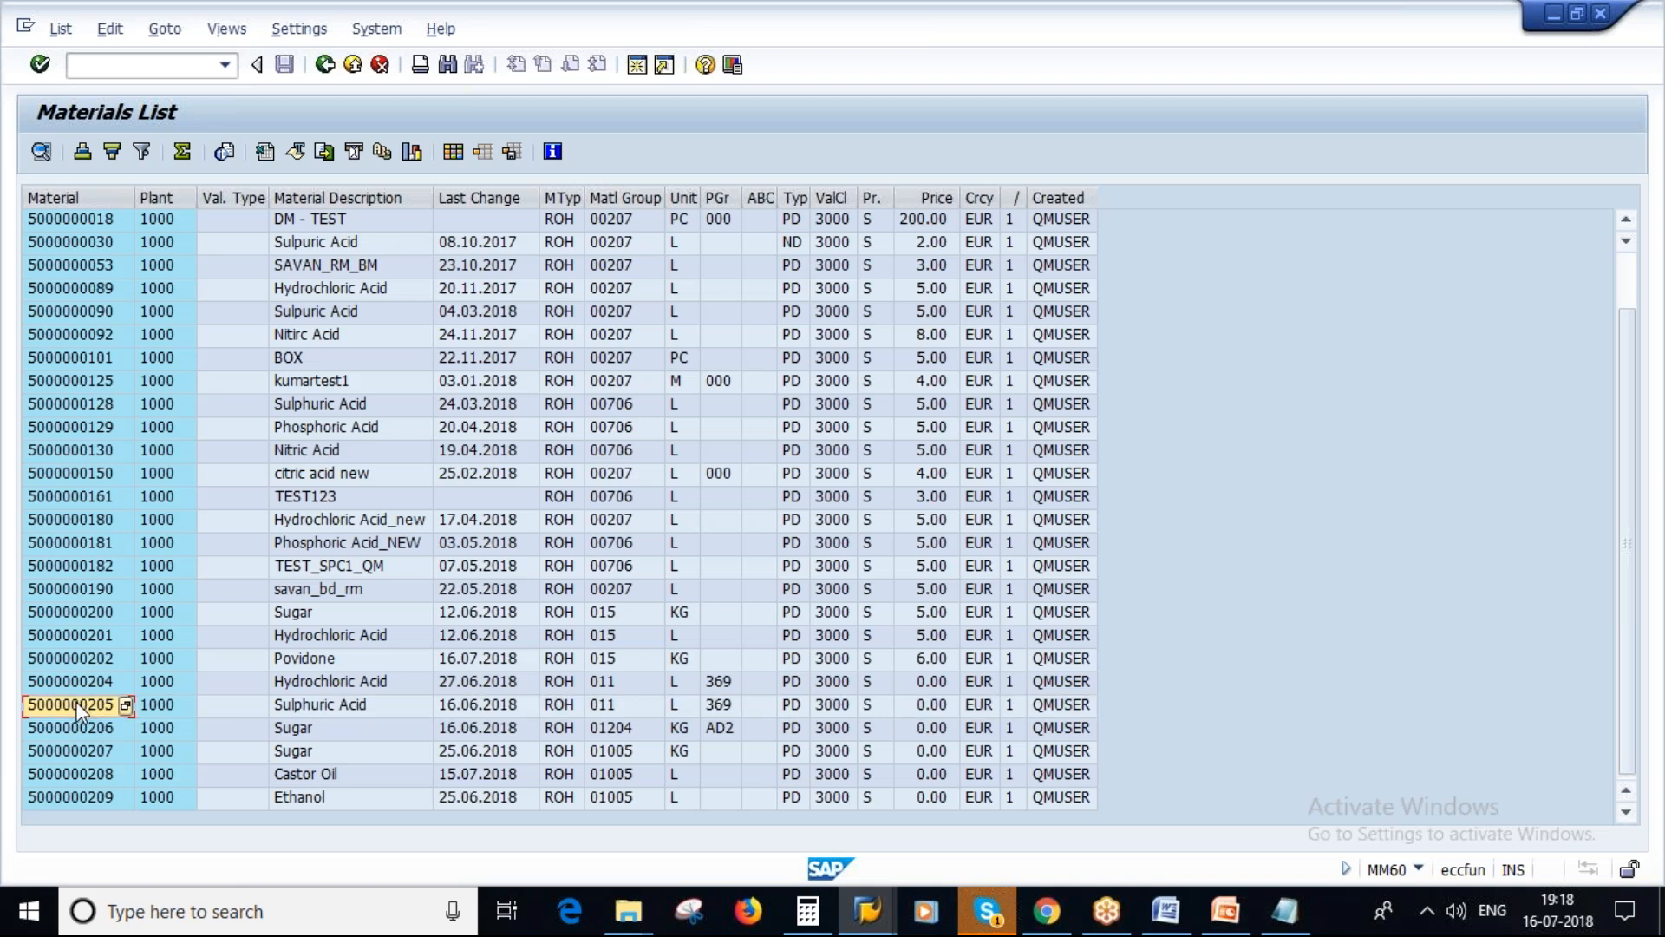
pyautogui.doubleClick(80, 708)
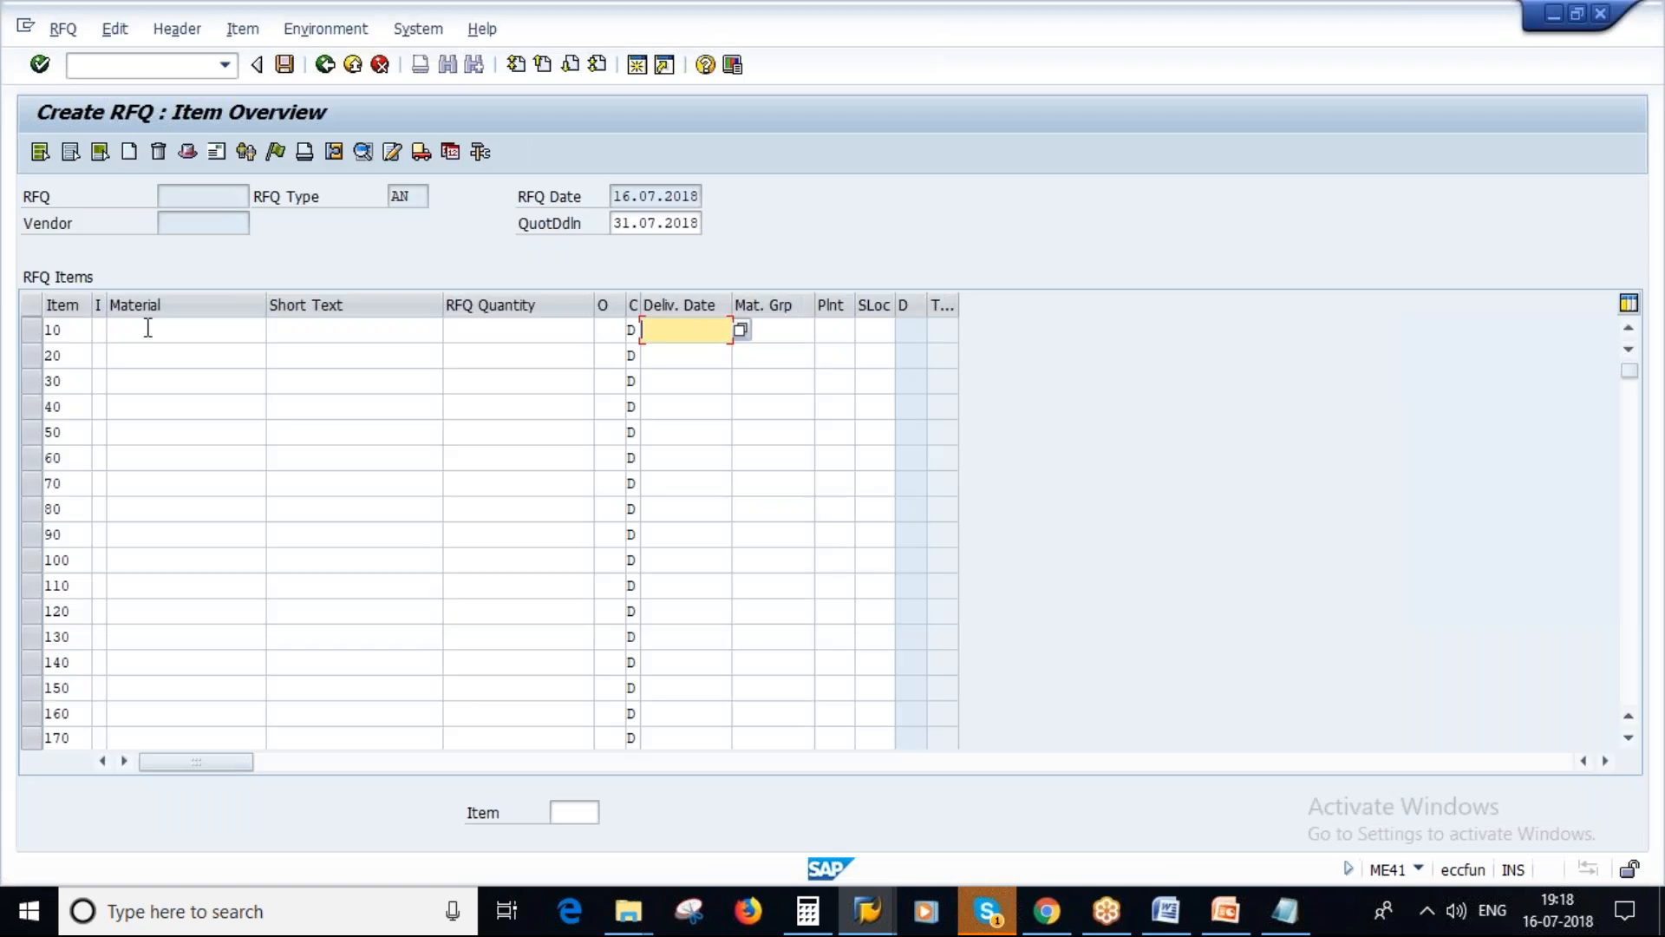
pyautogui.click(148, 329)
pyautogui.hotkey('ctrl', 'v')
# Set the RFQ quantity of item 10 to 100 and its delivery date to 16.08.2018.
pyautogui.click(543, 331)
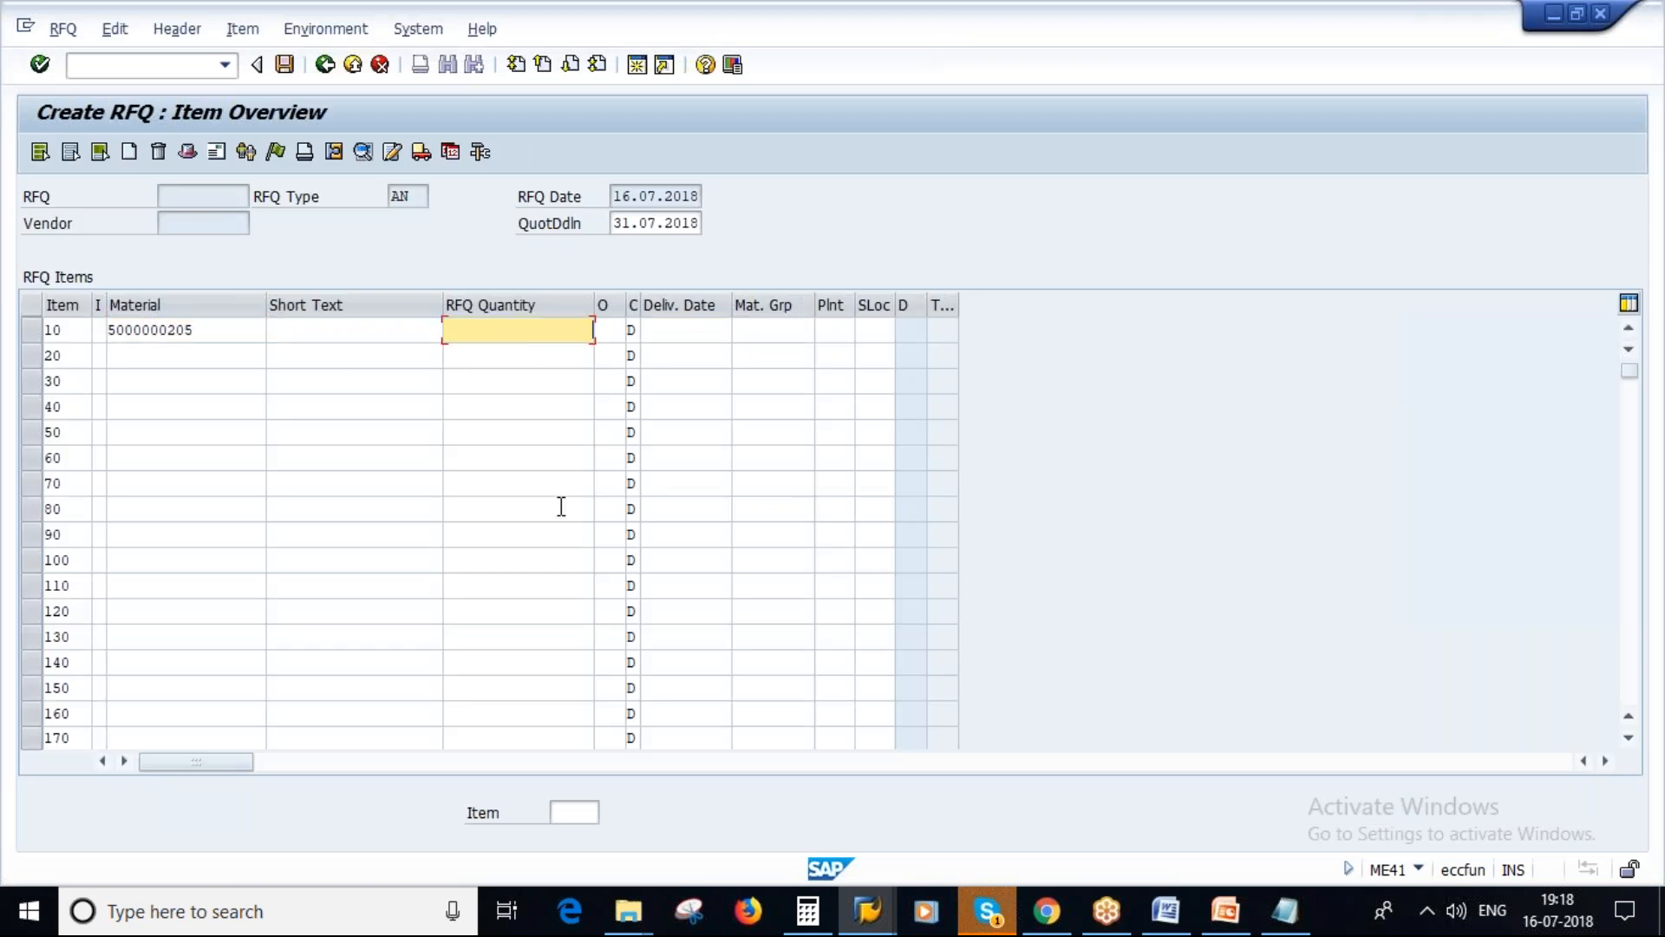
pyautogui.write('100')
pyautogui.click(680, 337)
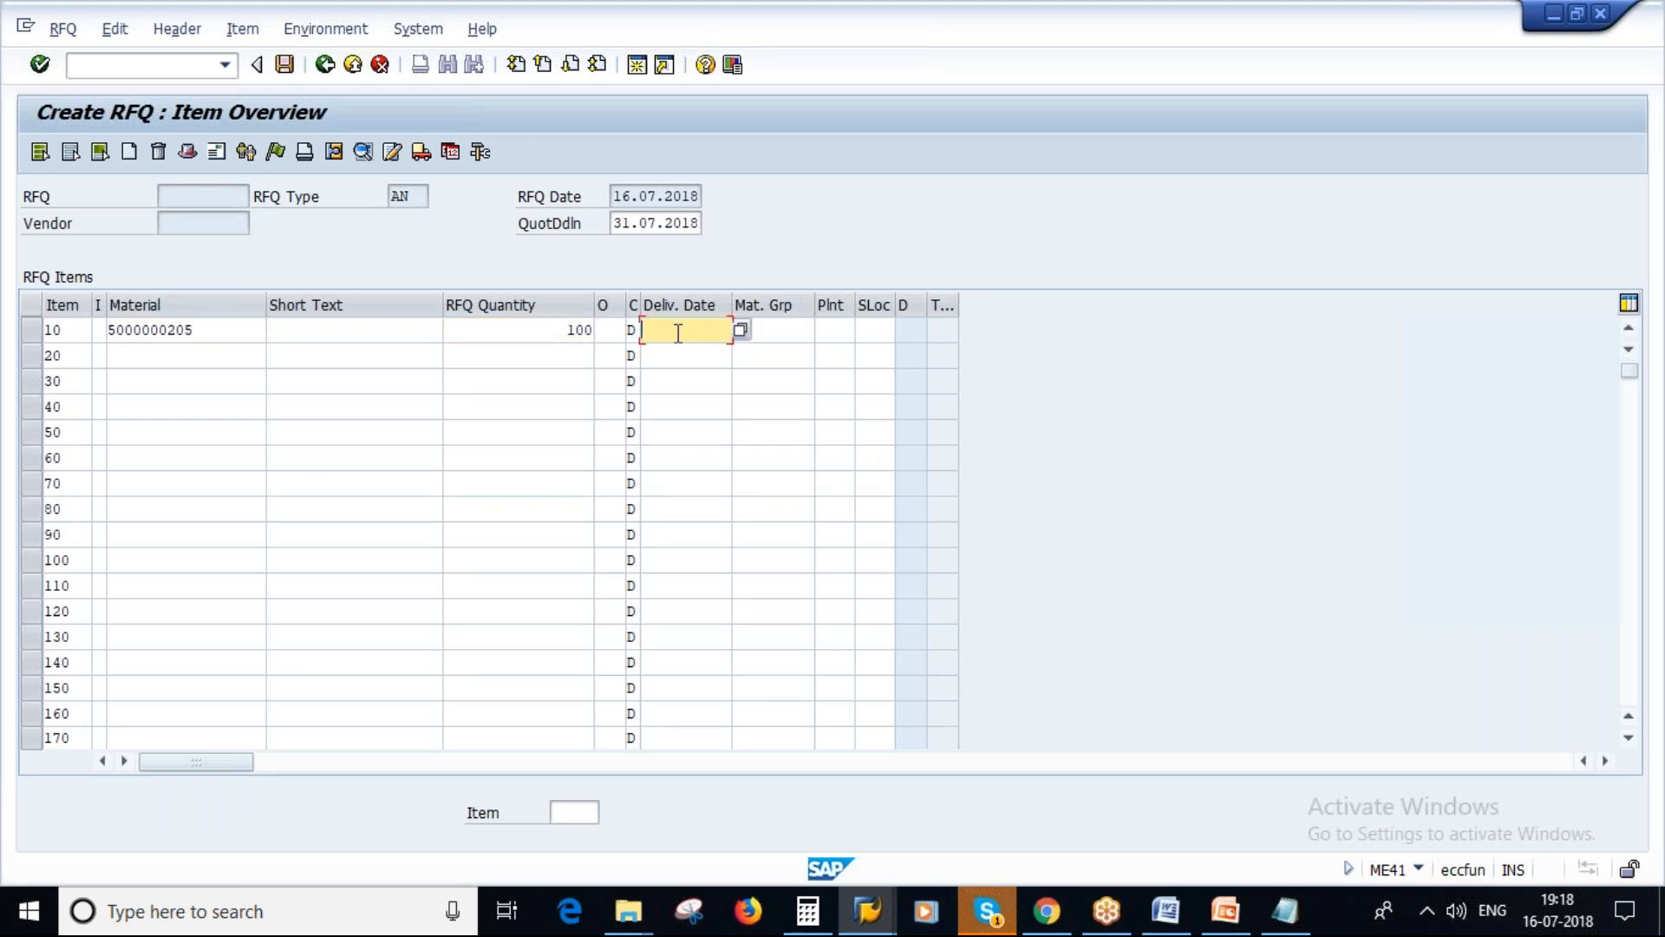
pyautogui.click(742, 330)
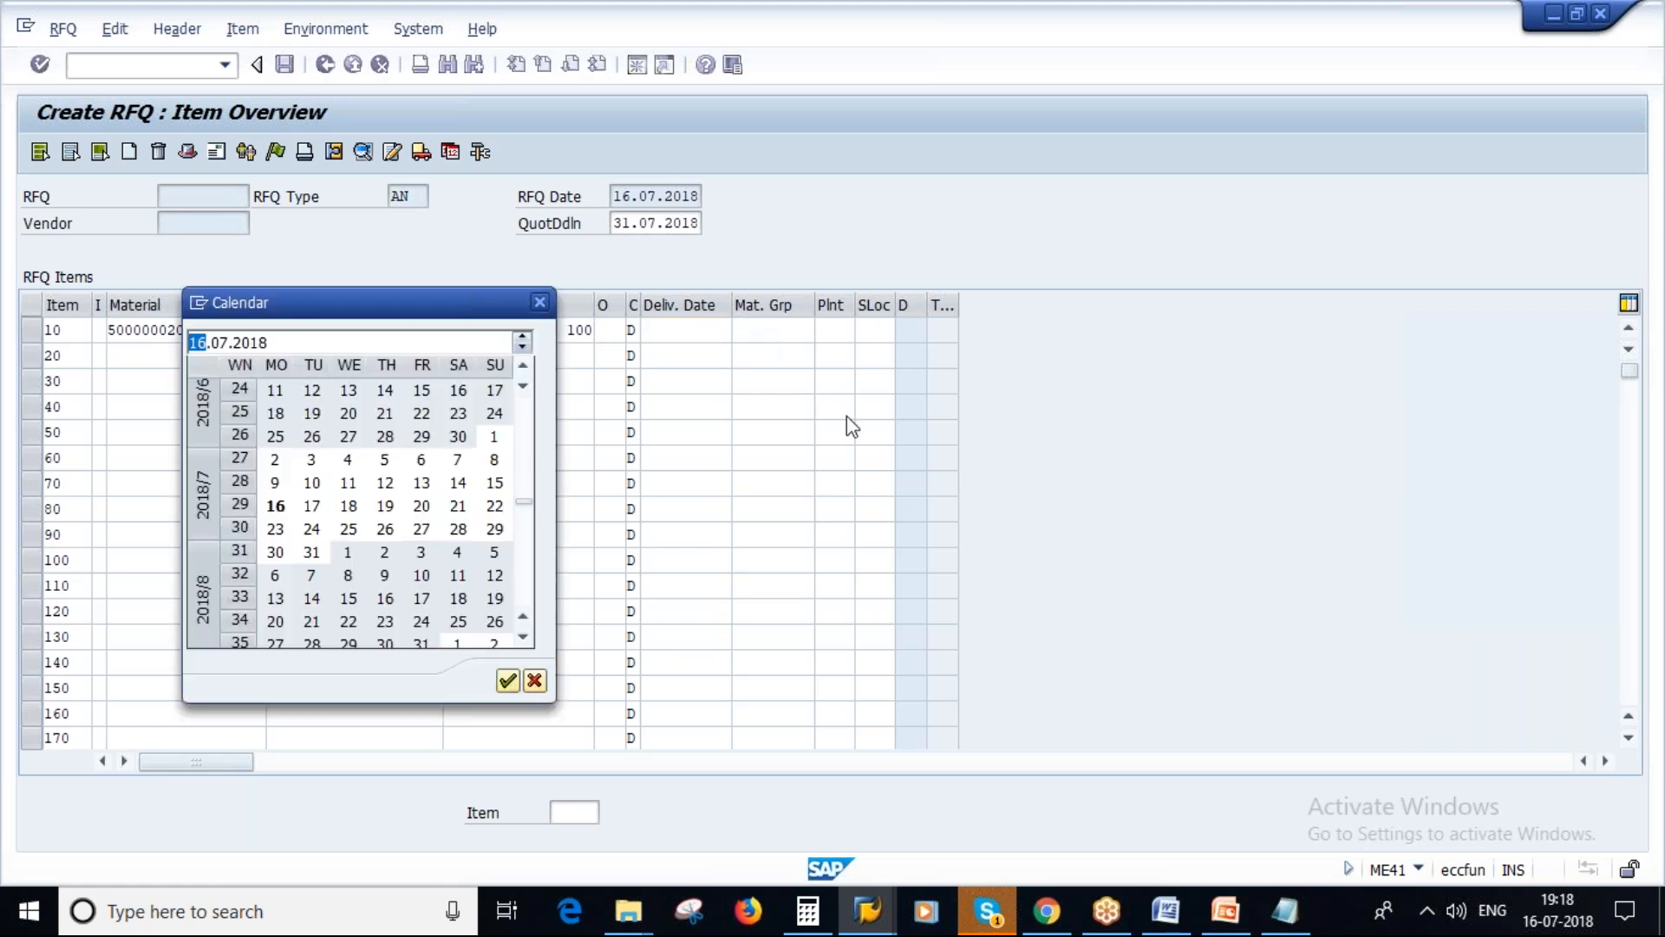
pyautogui.doubleClick(275, 506)
pyautogui.click(685, 331)
pyautogui.press('BackSpace')
pyautogui.write('8.2018')
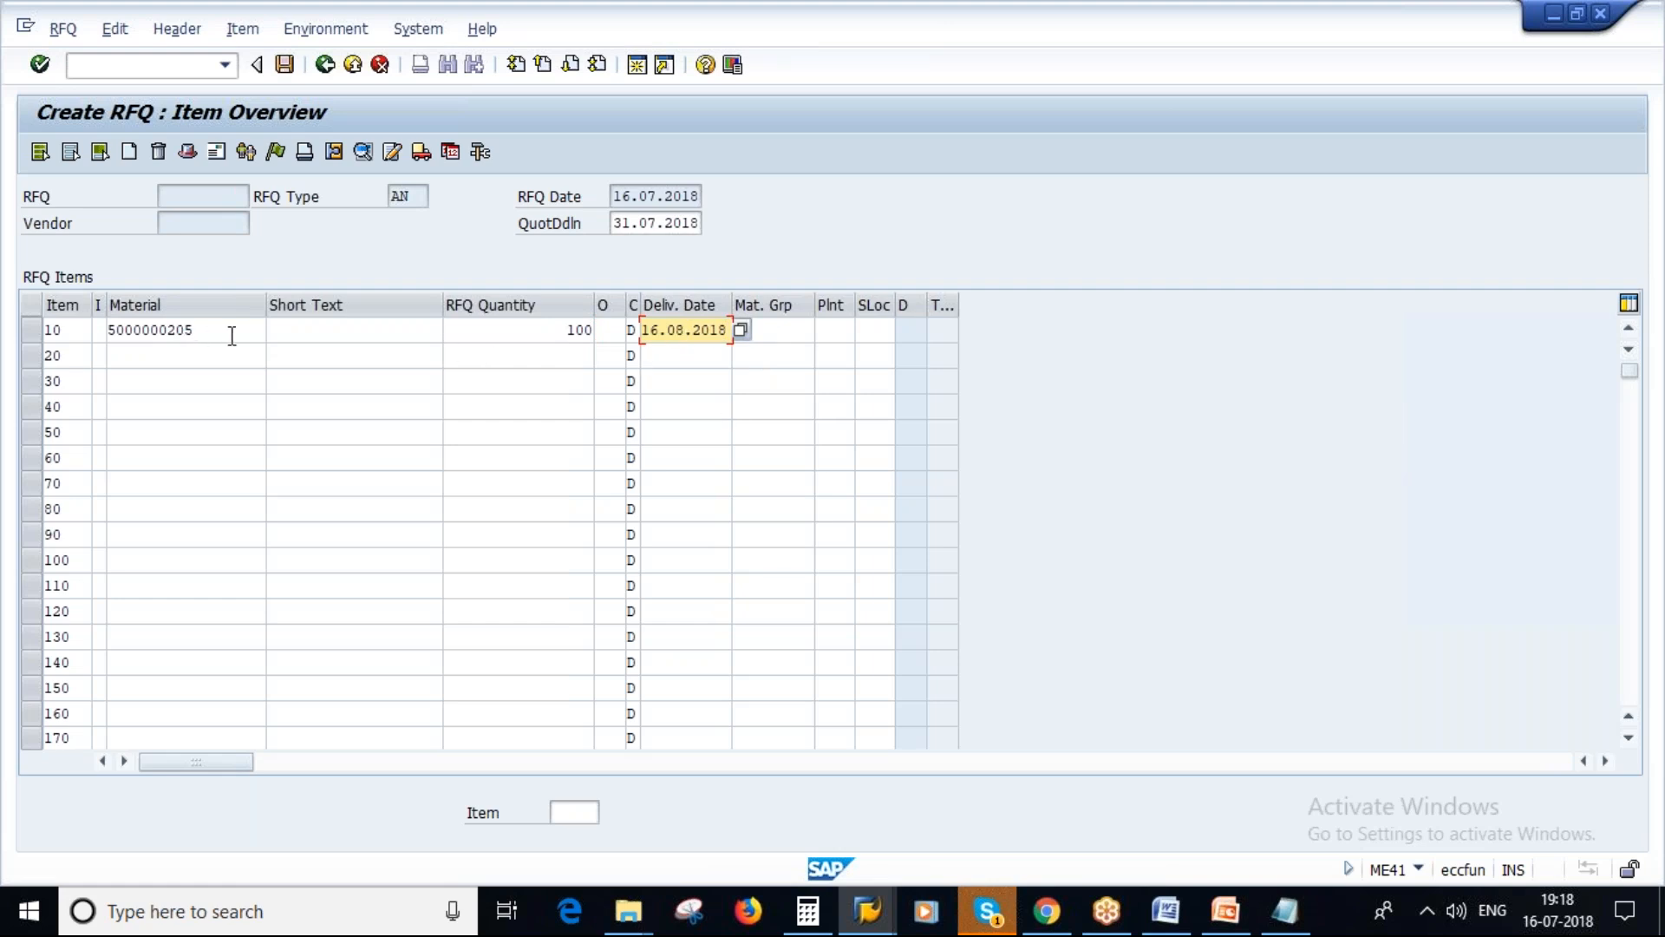
pyautogui.press('Return')
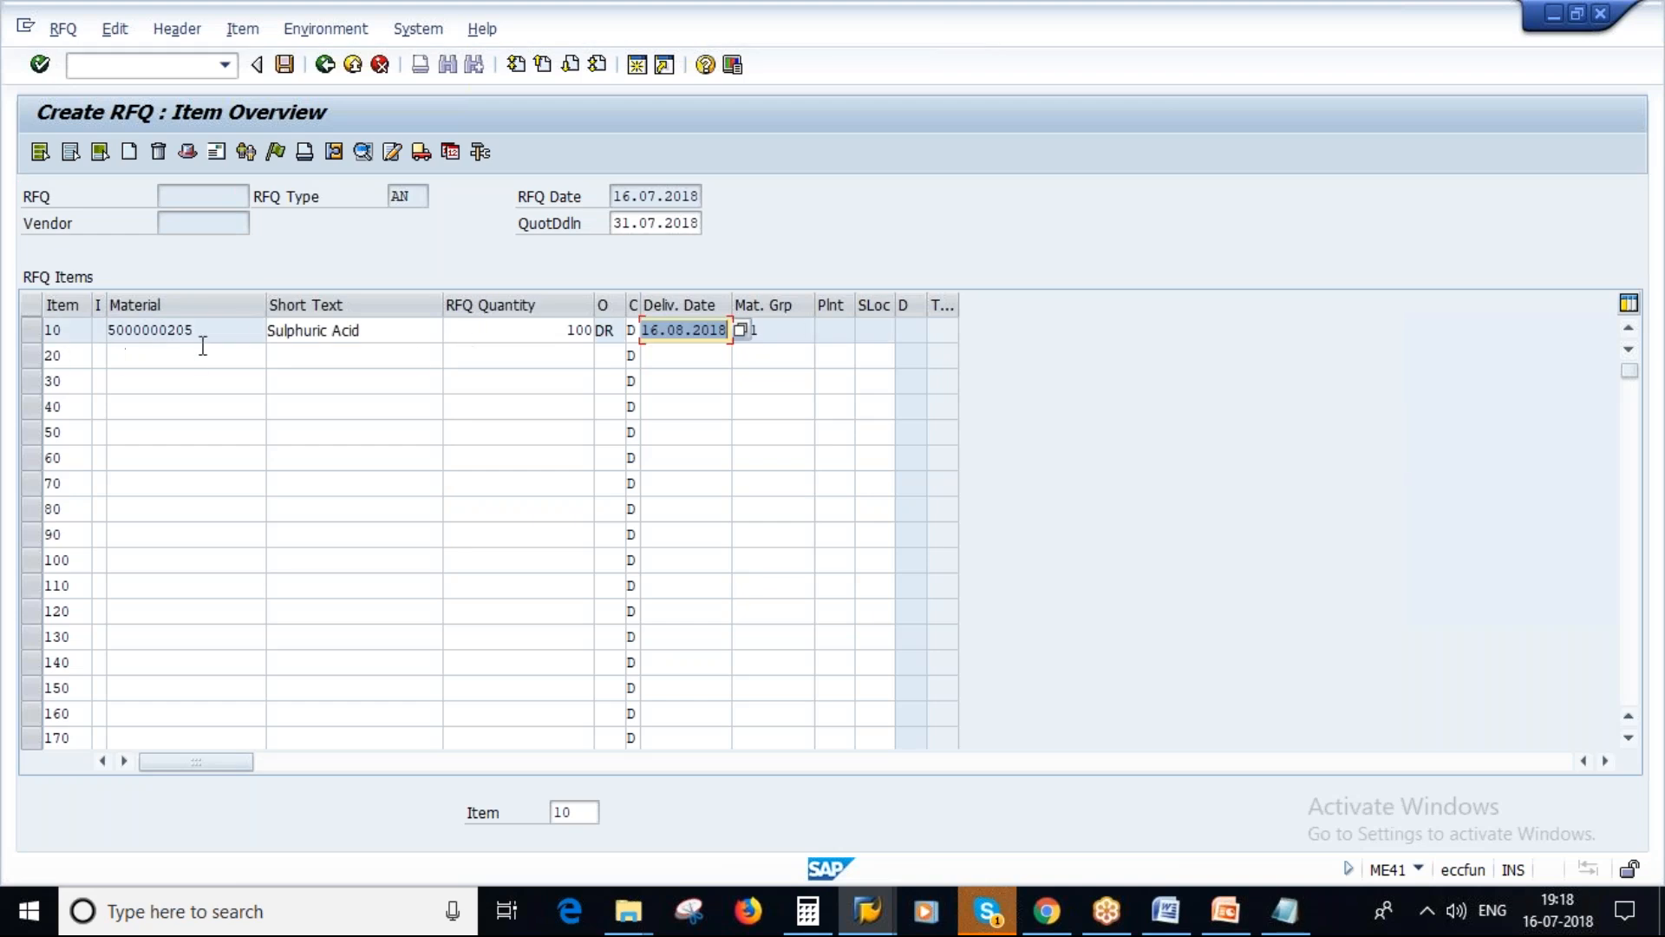
pyautogui.moveTo(196, 333); pyautogui.dragTo(113, 347)
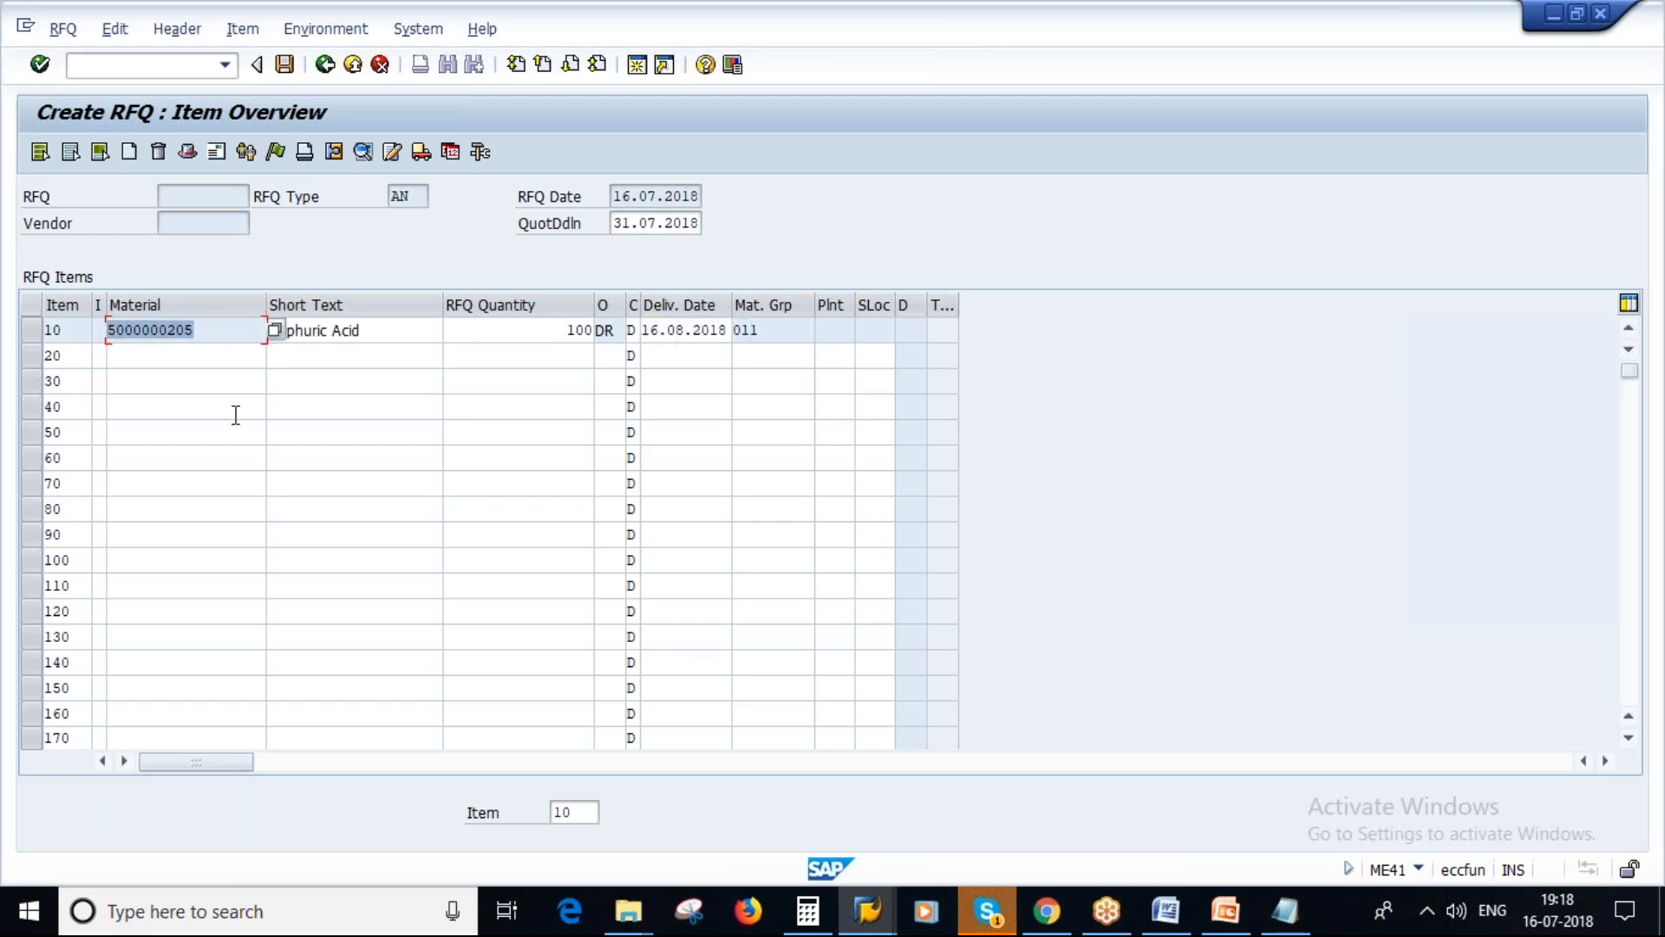
pyautogui.click(543, 333)
pyautogui.moveTo(543, 333); pyautogui.dragTo(543, 399)
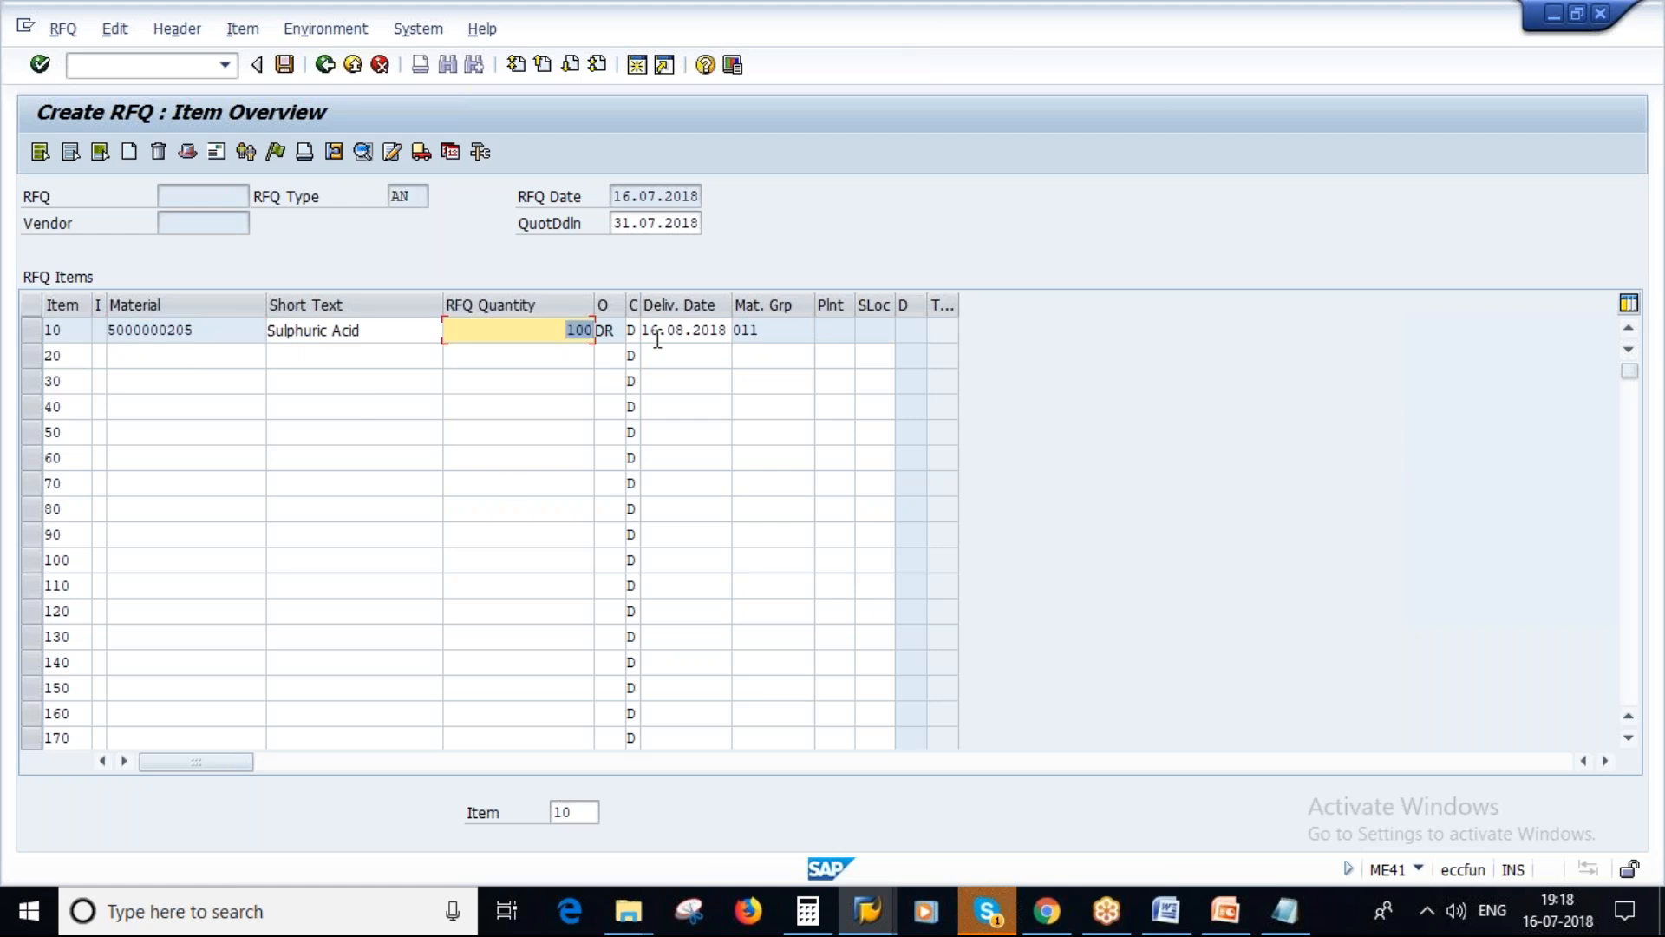
pyautogui.moveTo(649, 333); pyautogui.dragTo(673, 514)
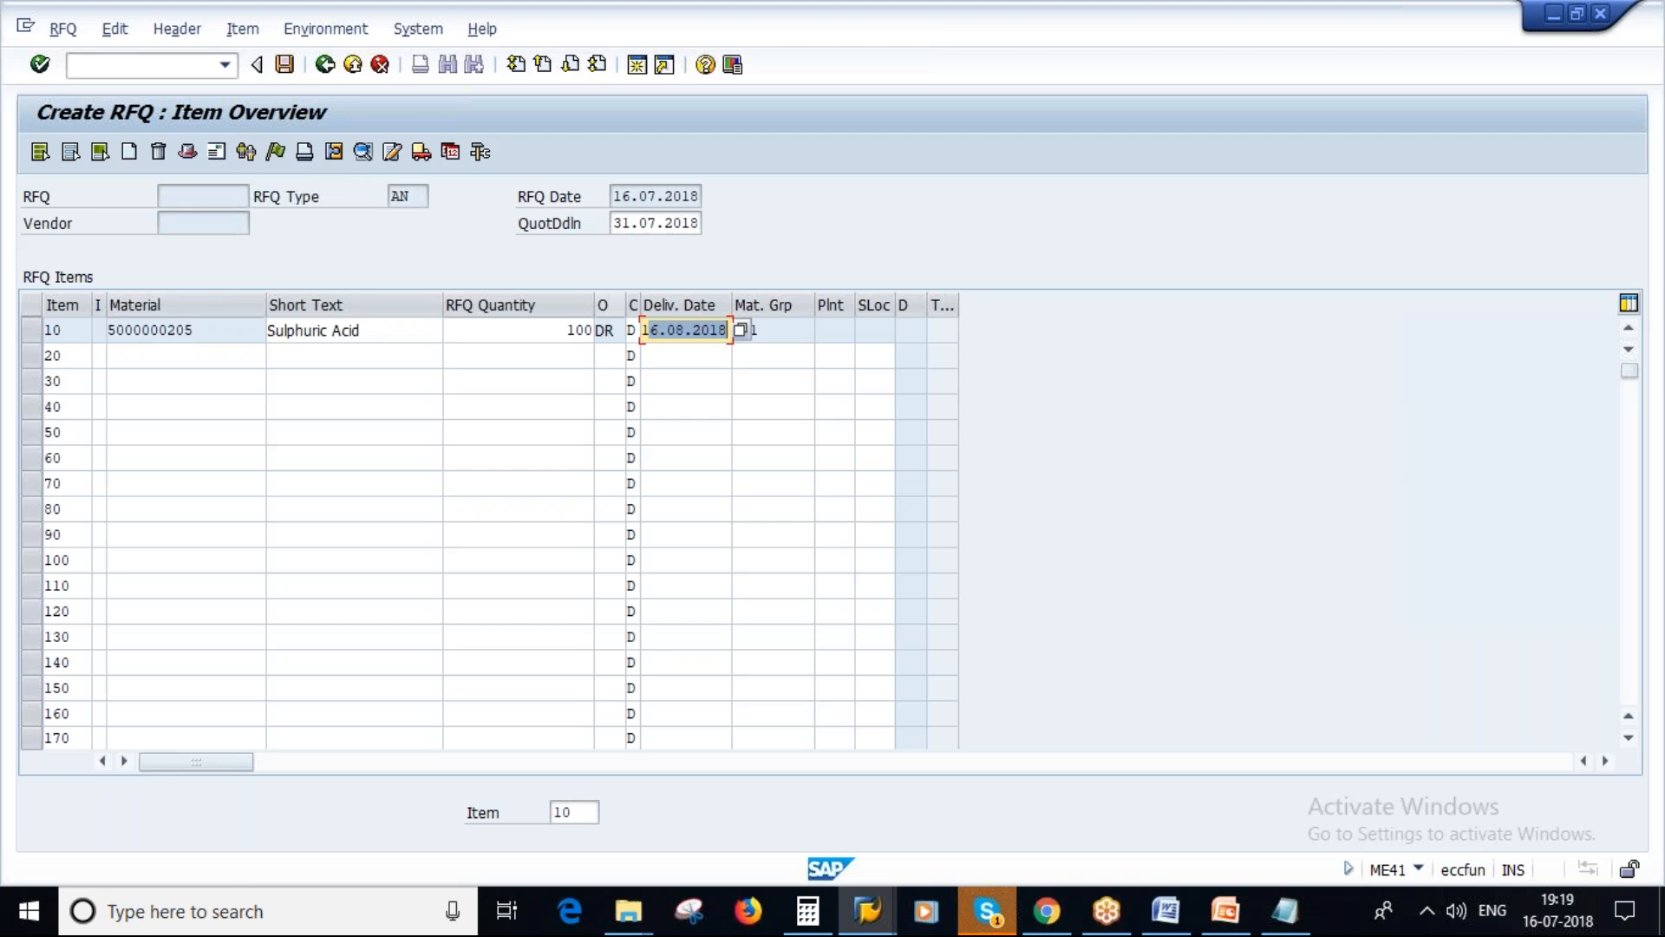
# Open the RFQ's vendor address and choose Saagar Enterprises from the vendors of purchasing organization 1000.
pyautogui.click(219, 158)
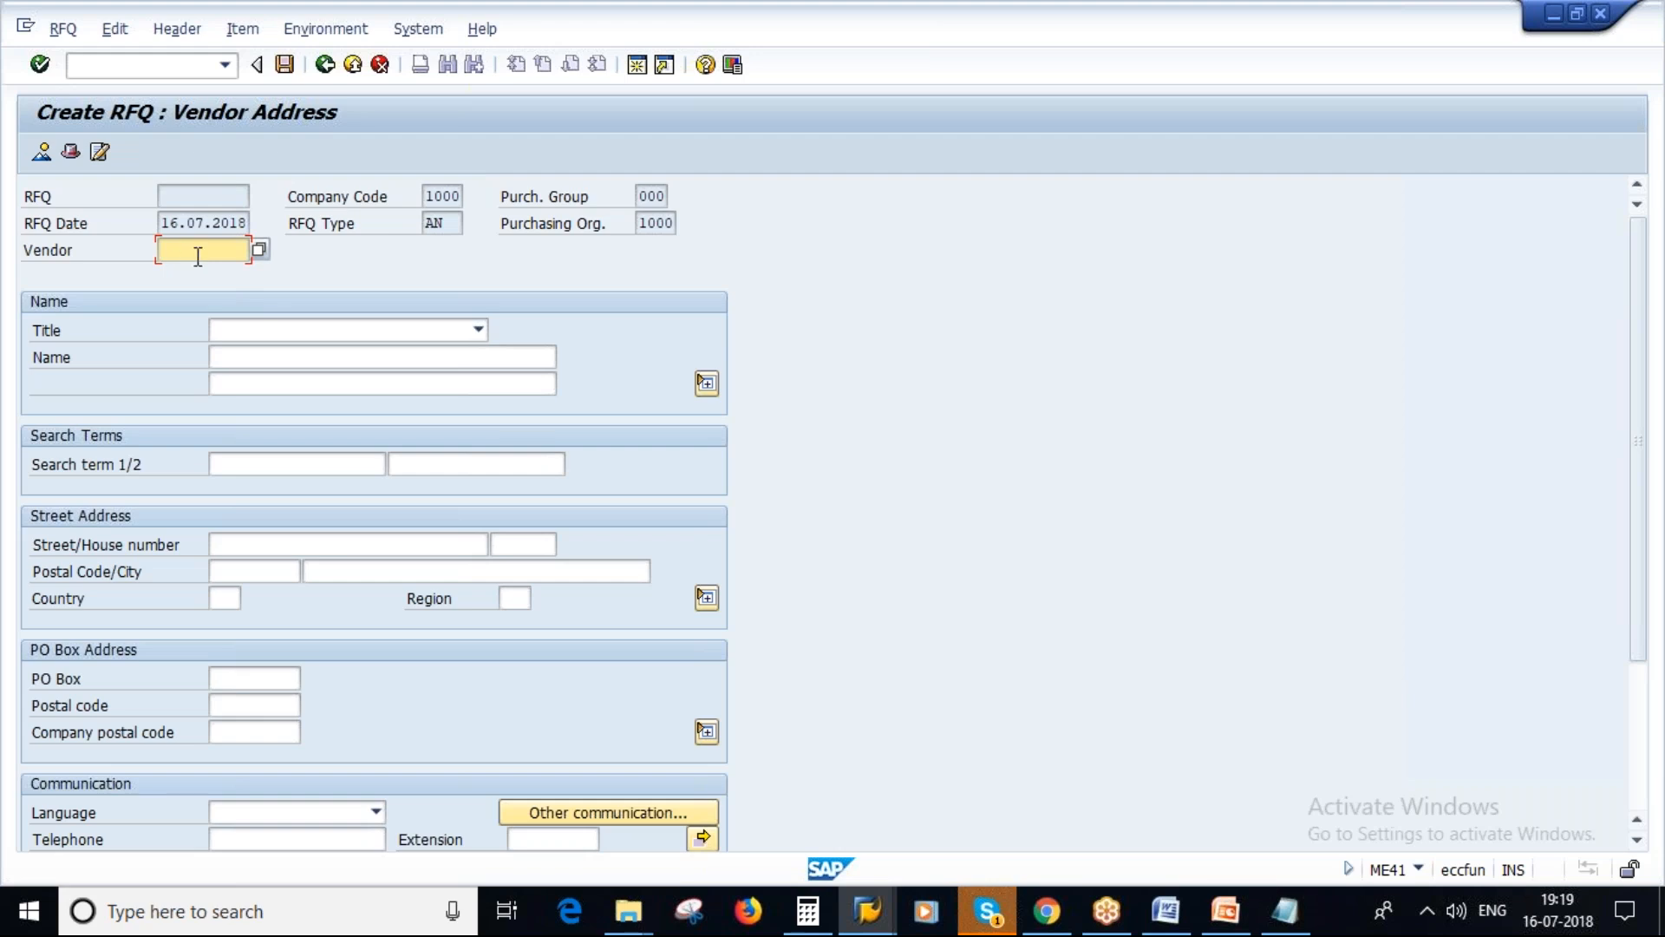
pyautogui.click(260, 250)
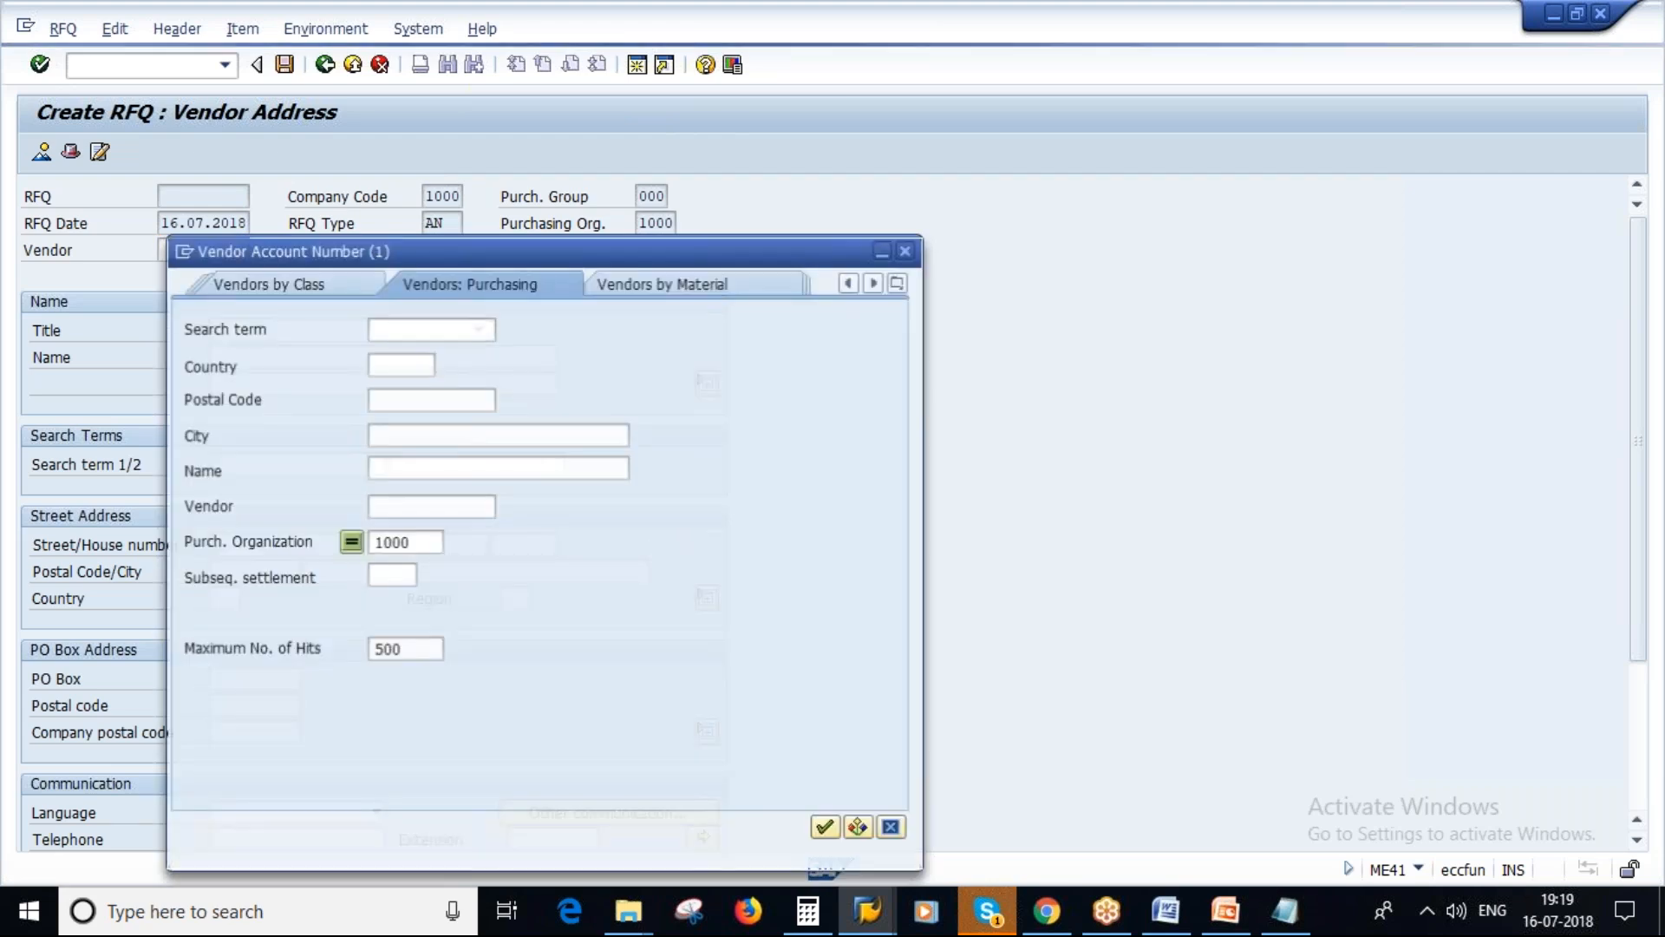
pyautogui.press('Return')
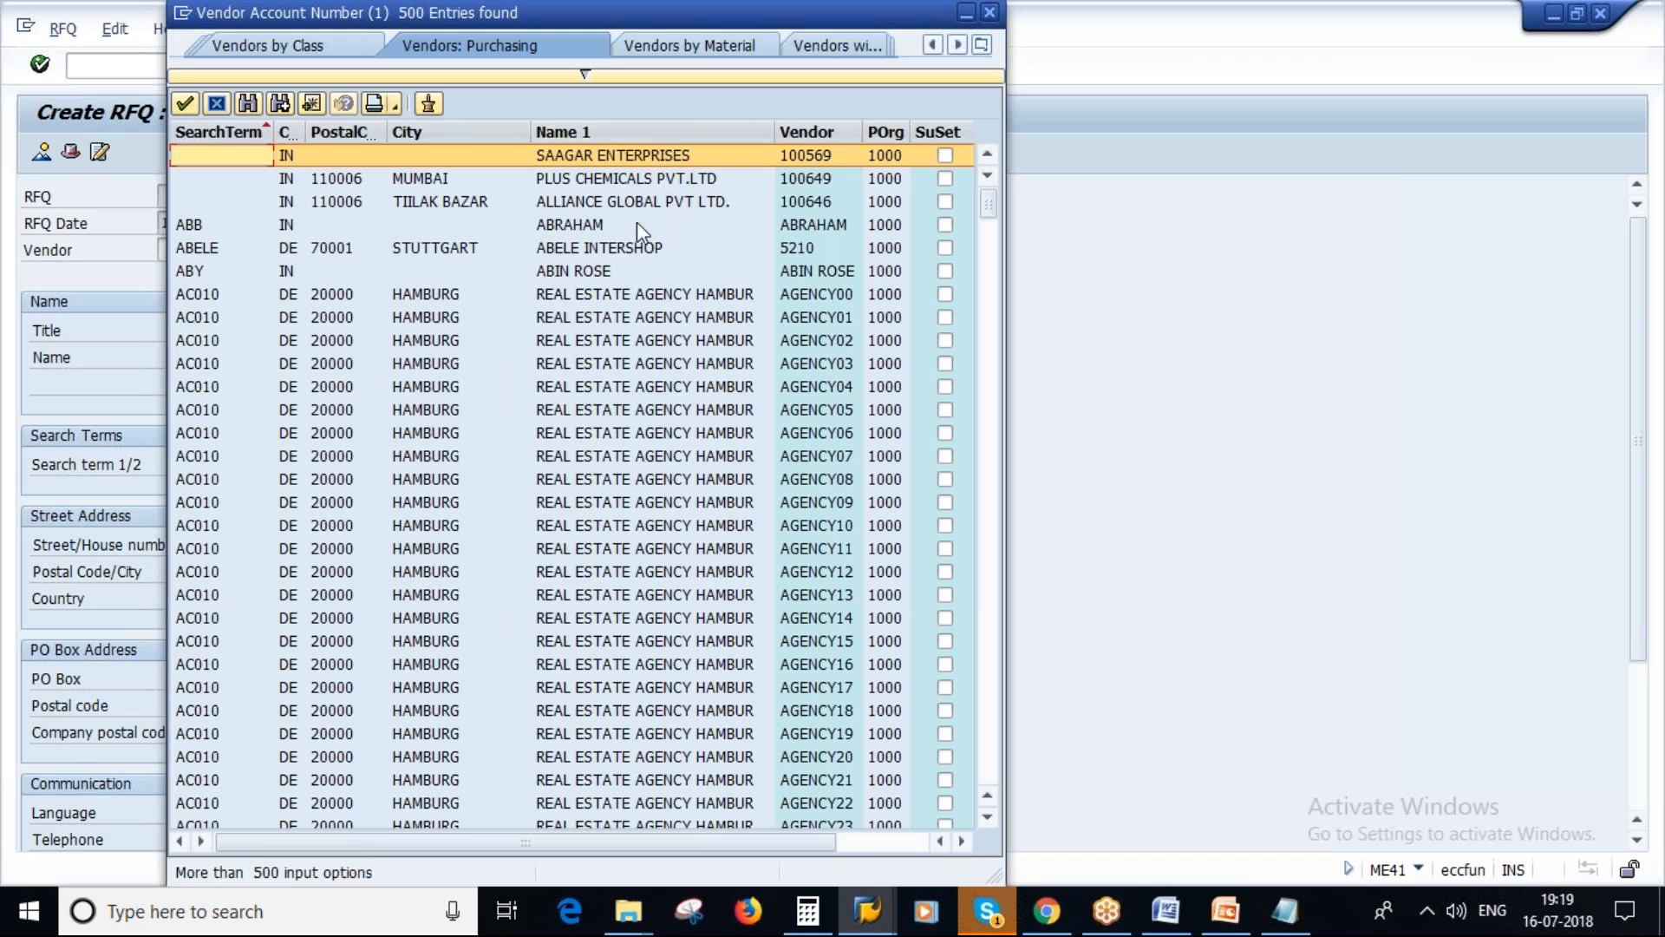
pyautogui.click(803, 157)
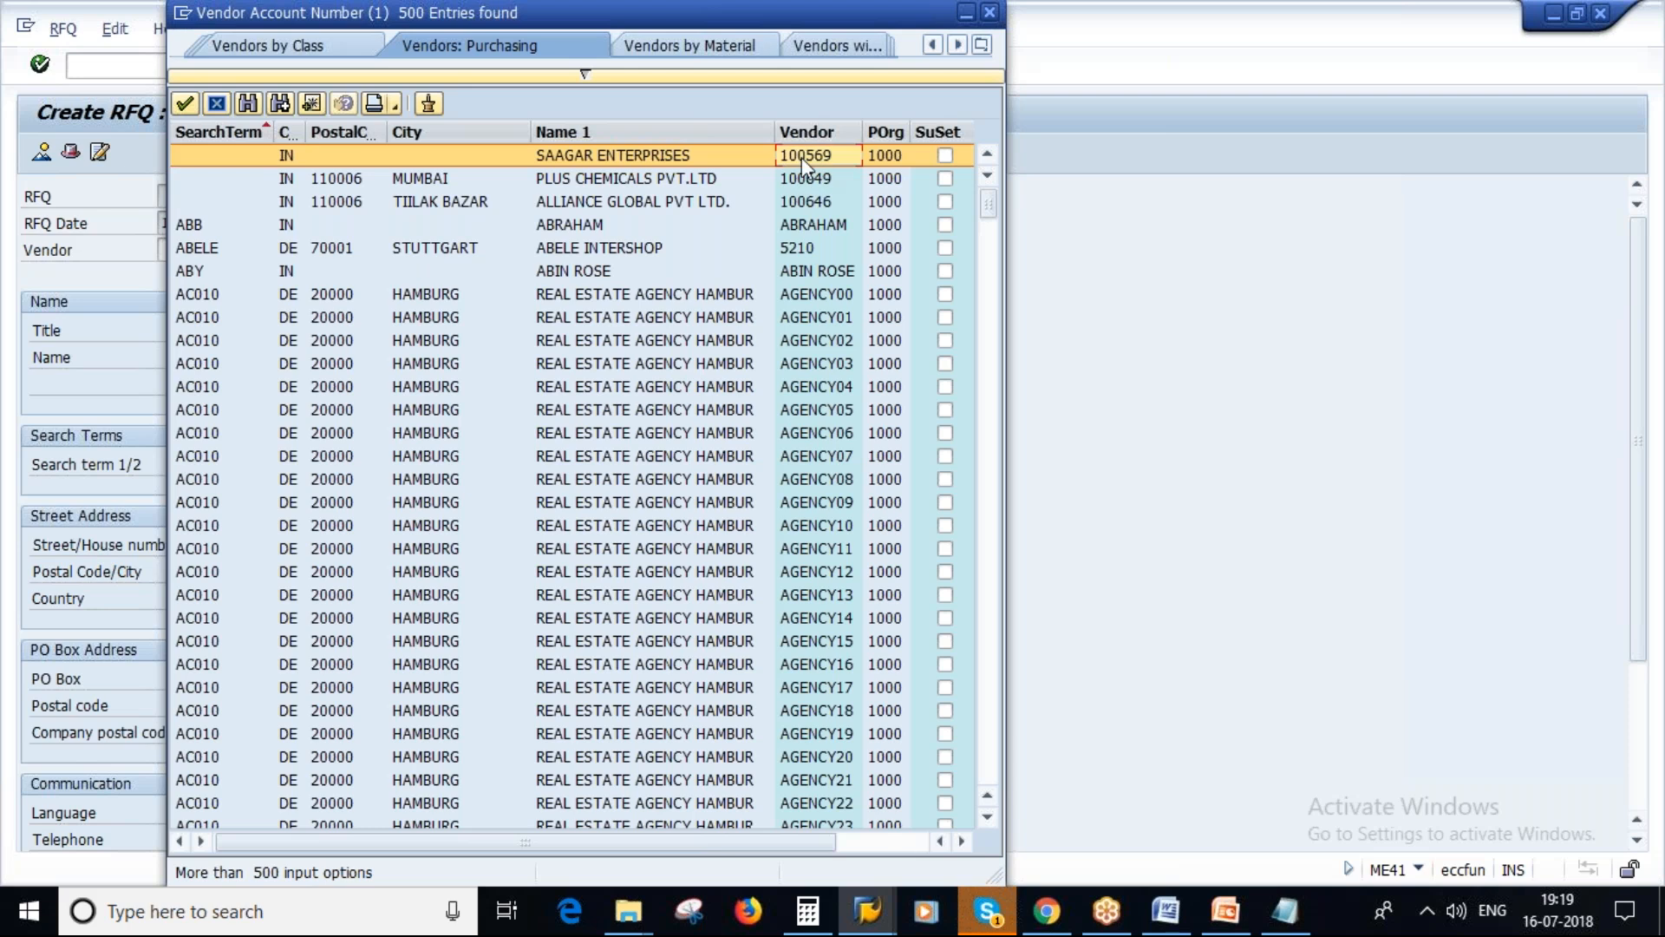
pyautogui.doubleClick(801, 158)
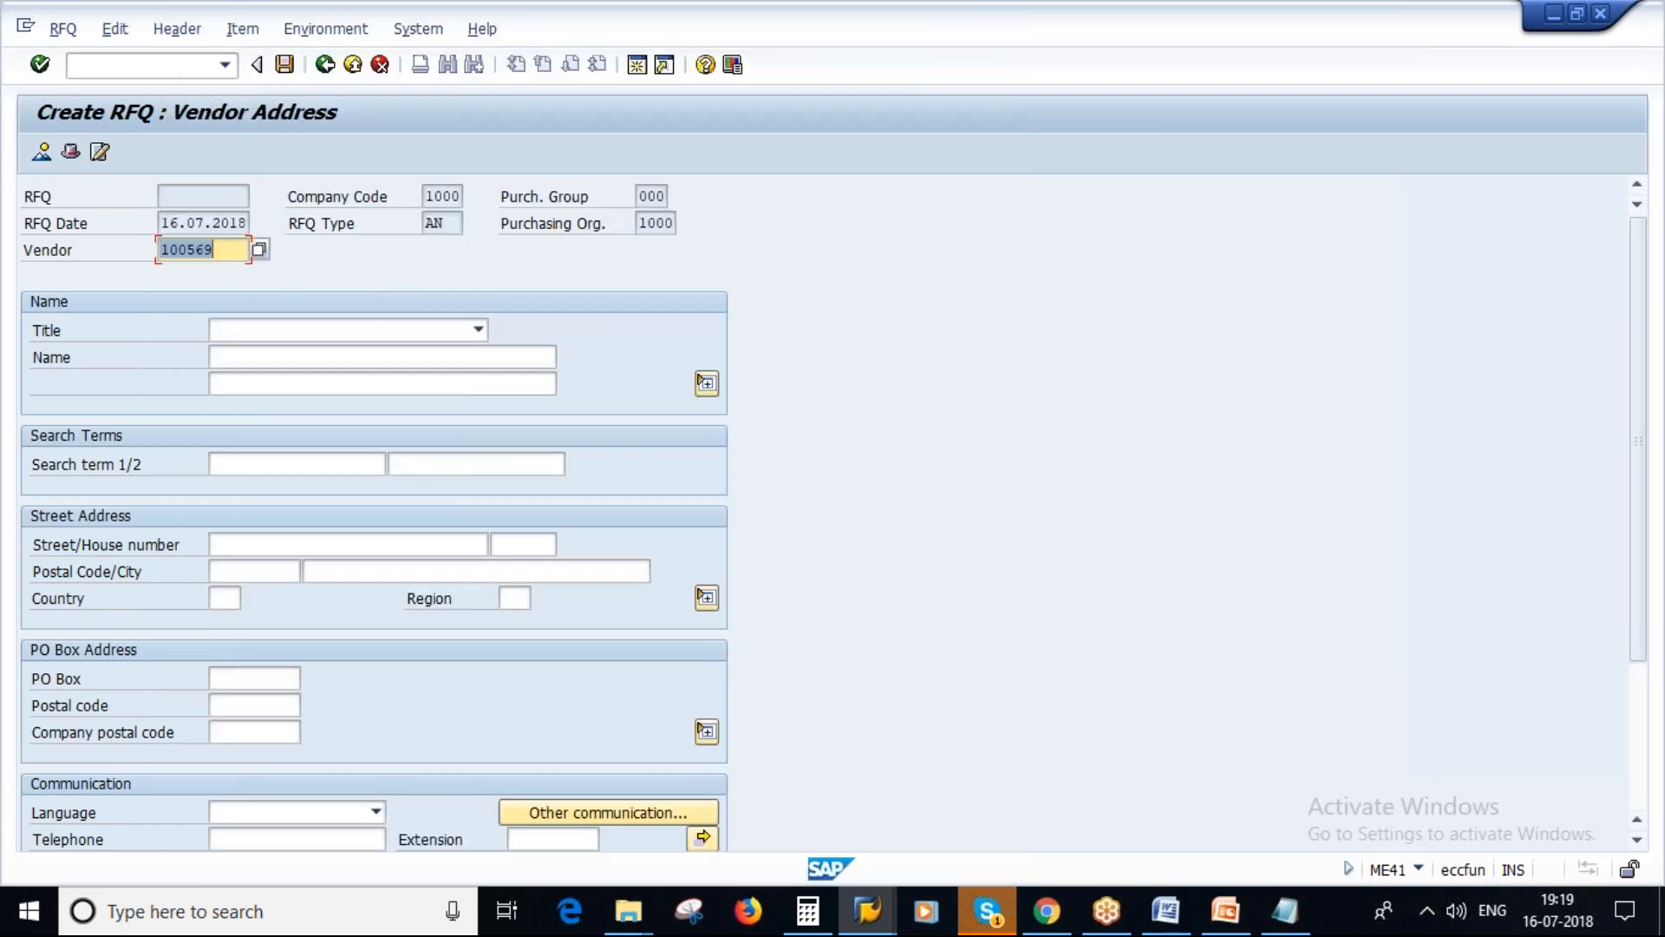
pyautogui.press('Return')
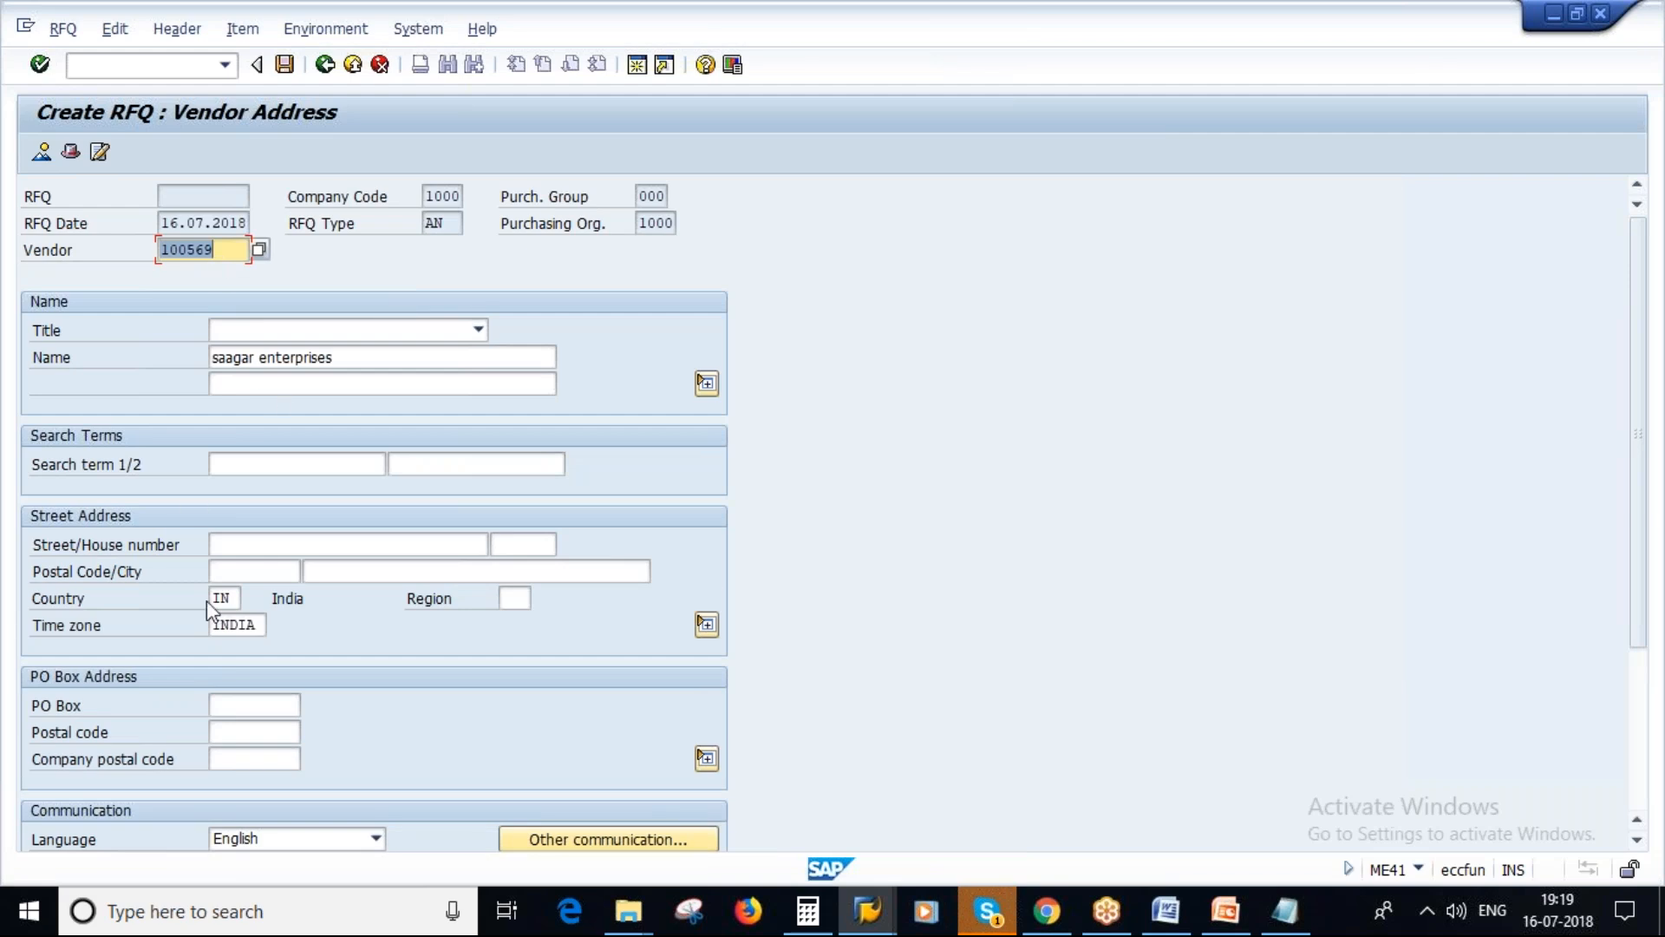
# Review the address details of Saagar Enterprises and save the RFQ.
pyautogui.moveTo(362, 362); pyautogui.dragTo(166, 359)
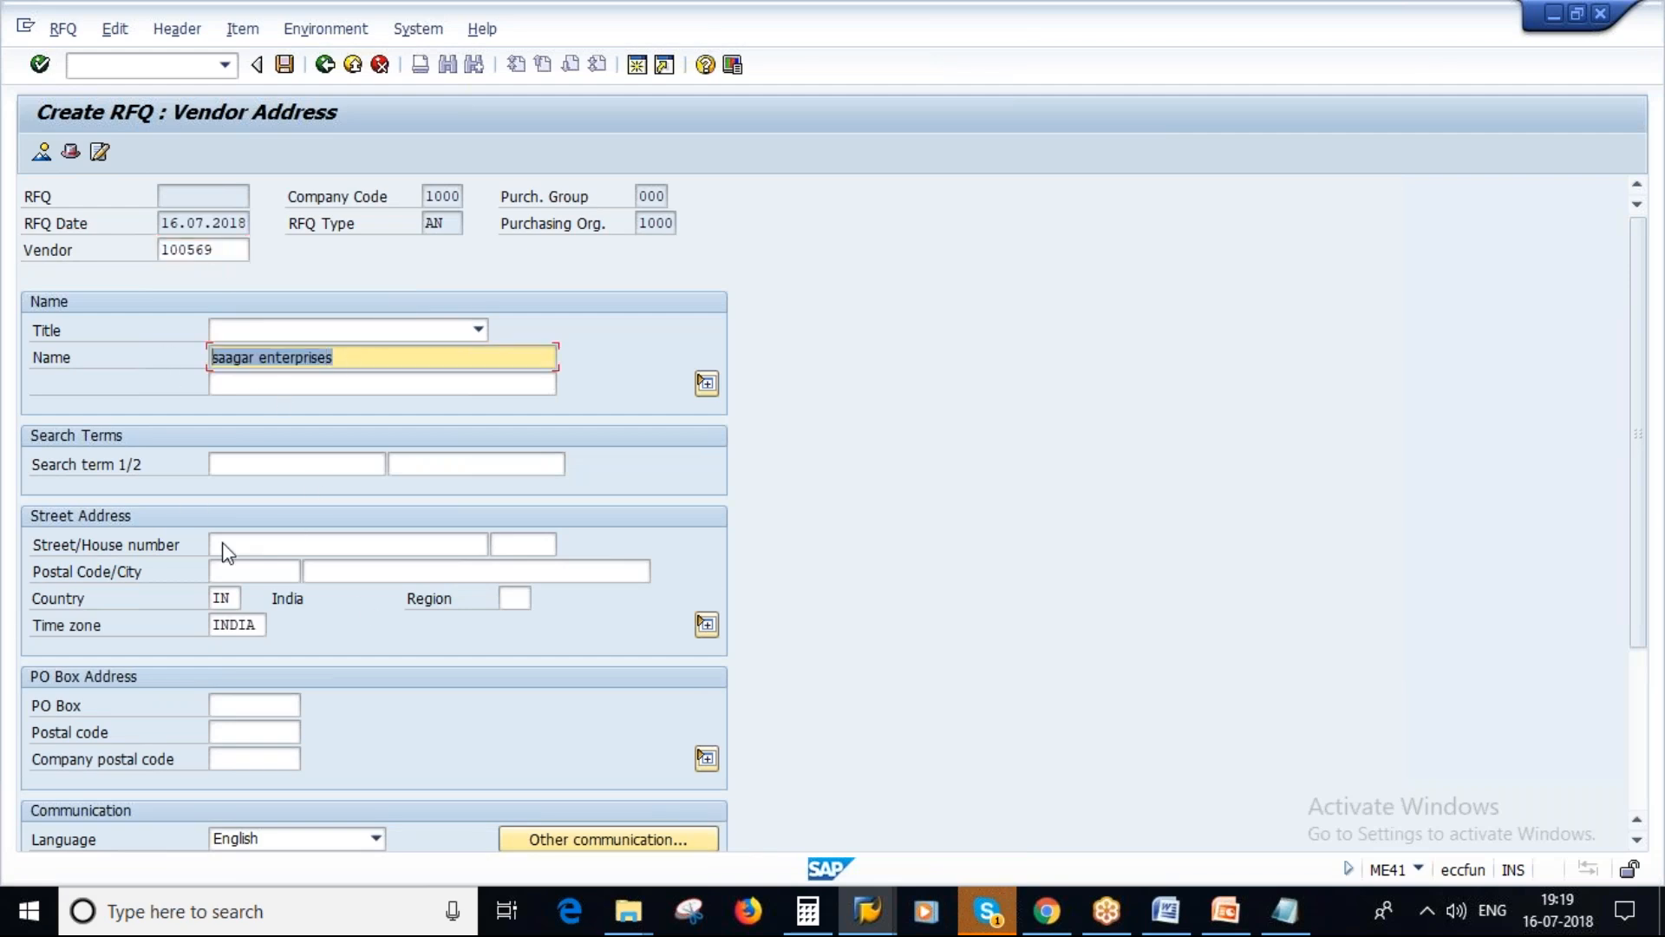
pyautogui.scroll(-1, 564, 665)
pyautogui.scroll(-4, 568, 674)
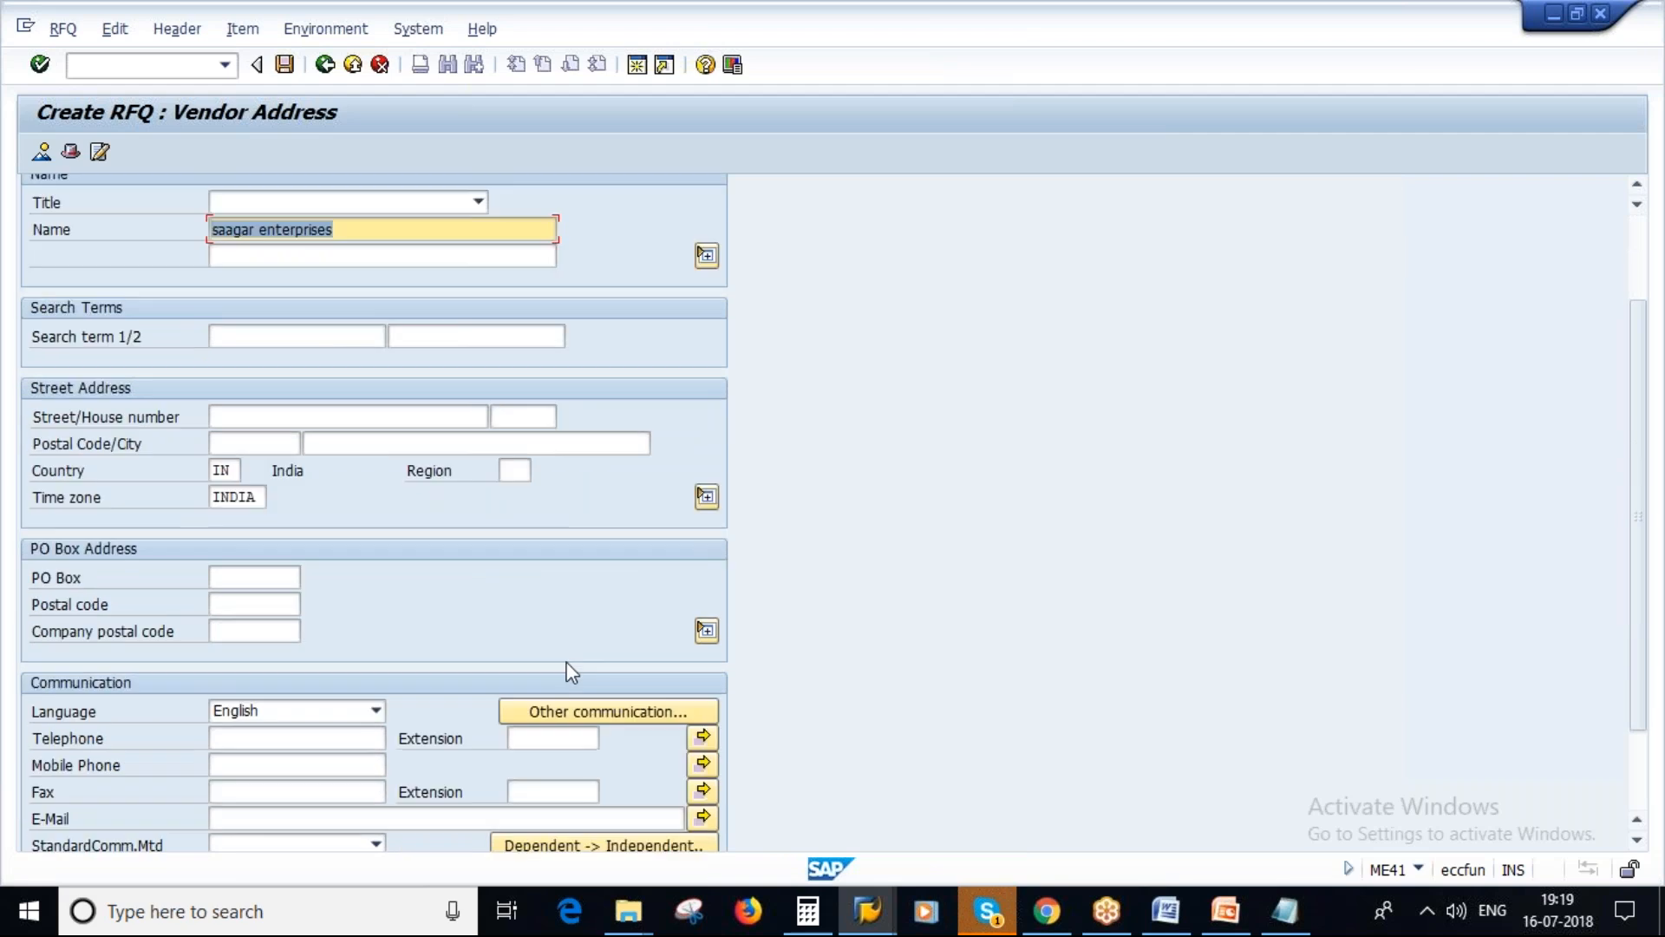
pyautogui.scroll(5, 405, 682)
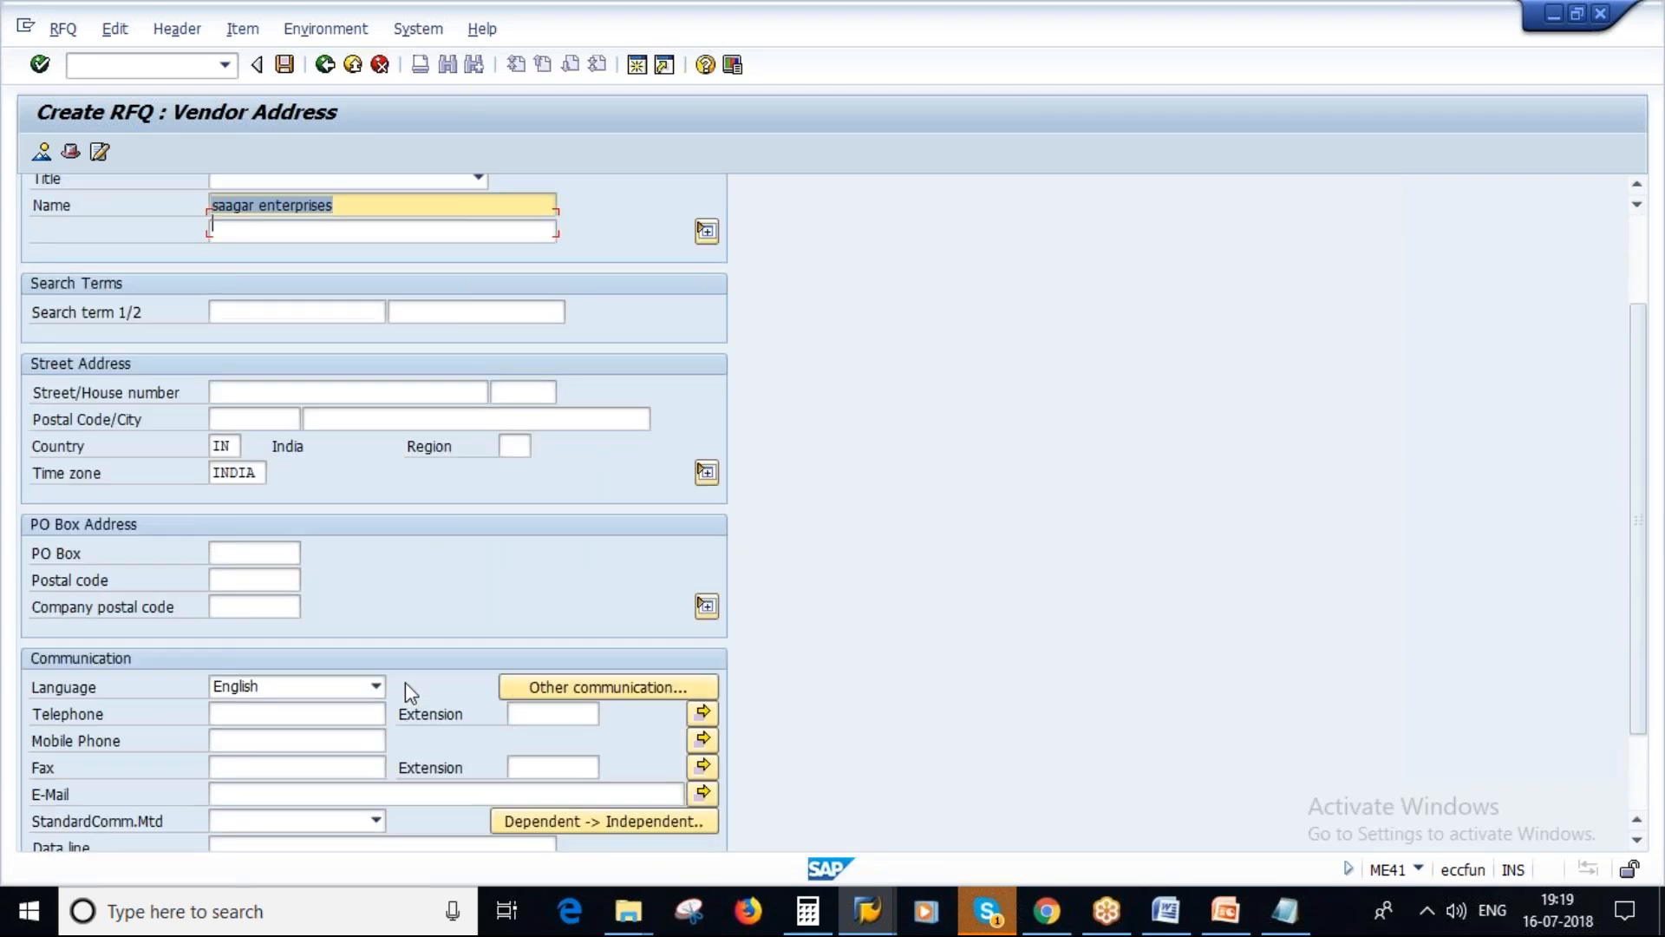
pyautogui.click(285, 65)
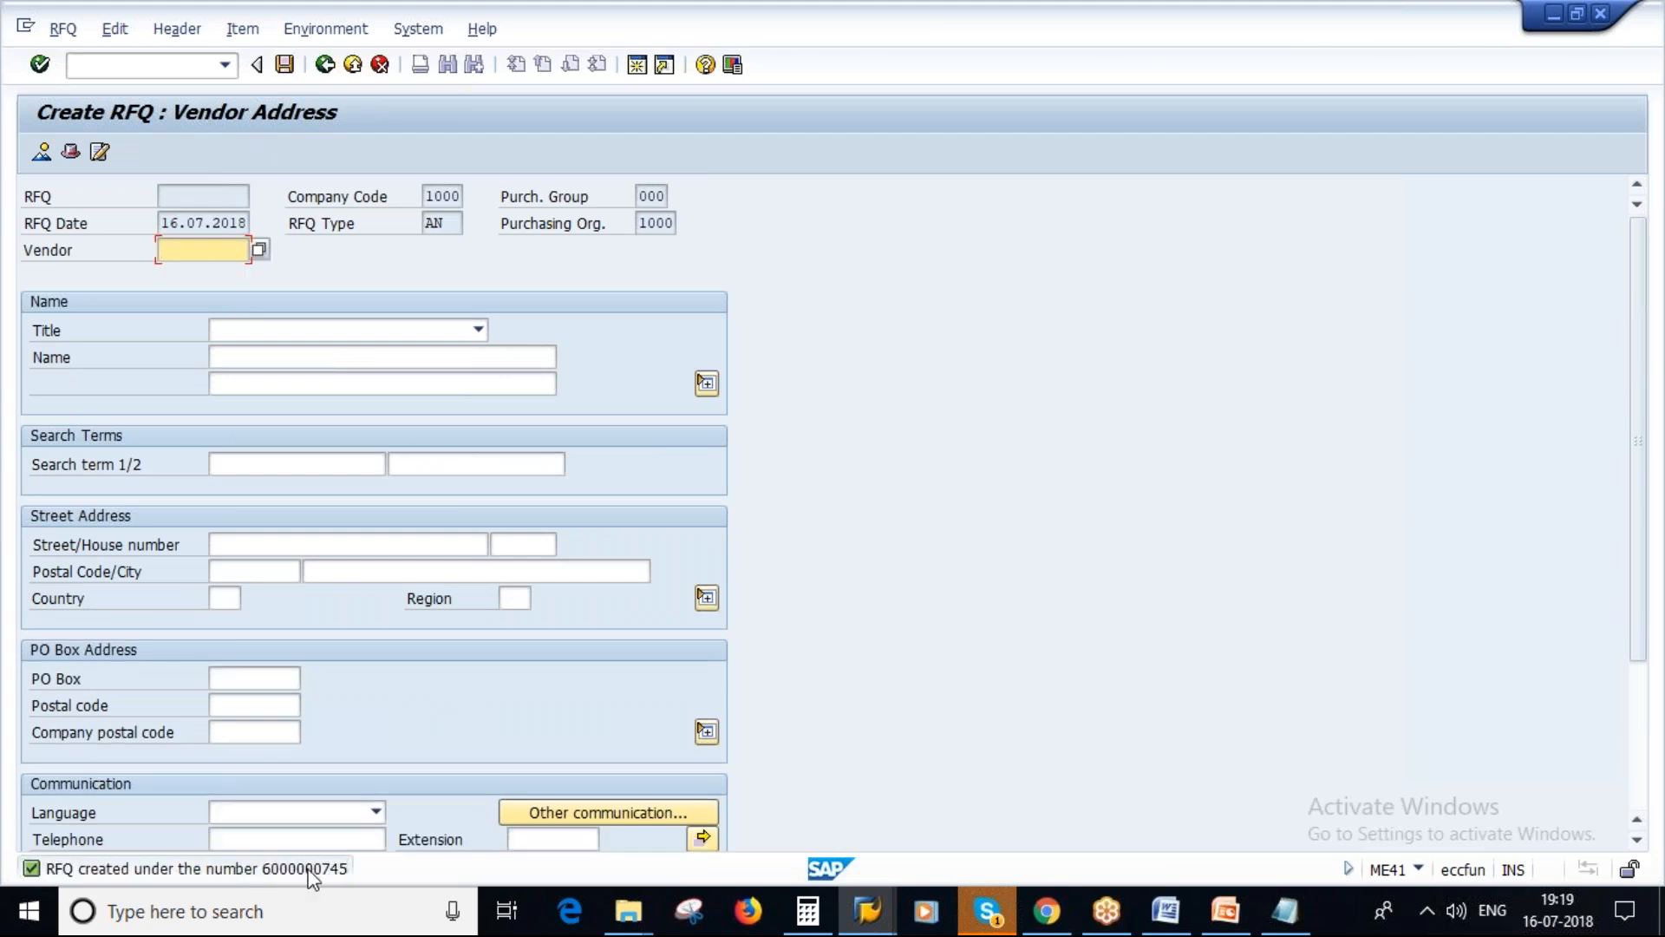
# Open the details of the RFQ creation message and copy the new RFQ number.
pyautogui.doubleClick(300, 871)
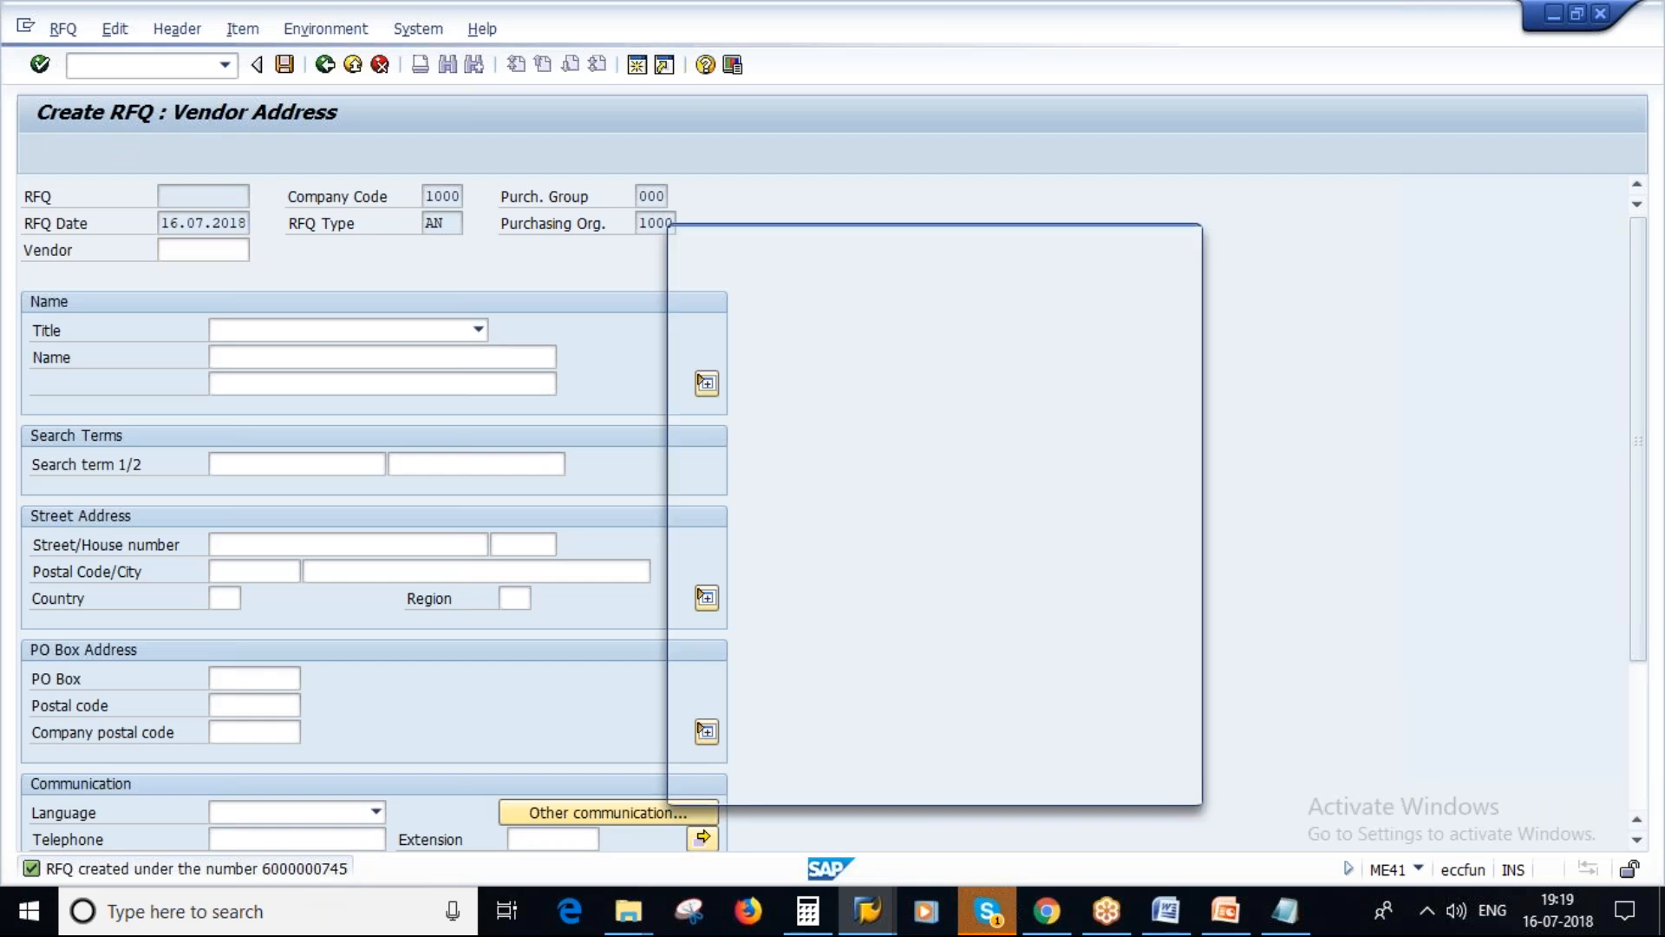
pyautogui.doubleClick(1032, 324)
pyautogui.hotkey('ctrl', 'c')
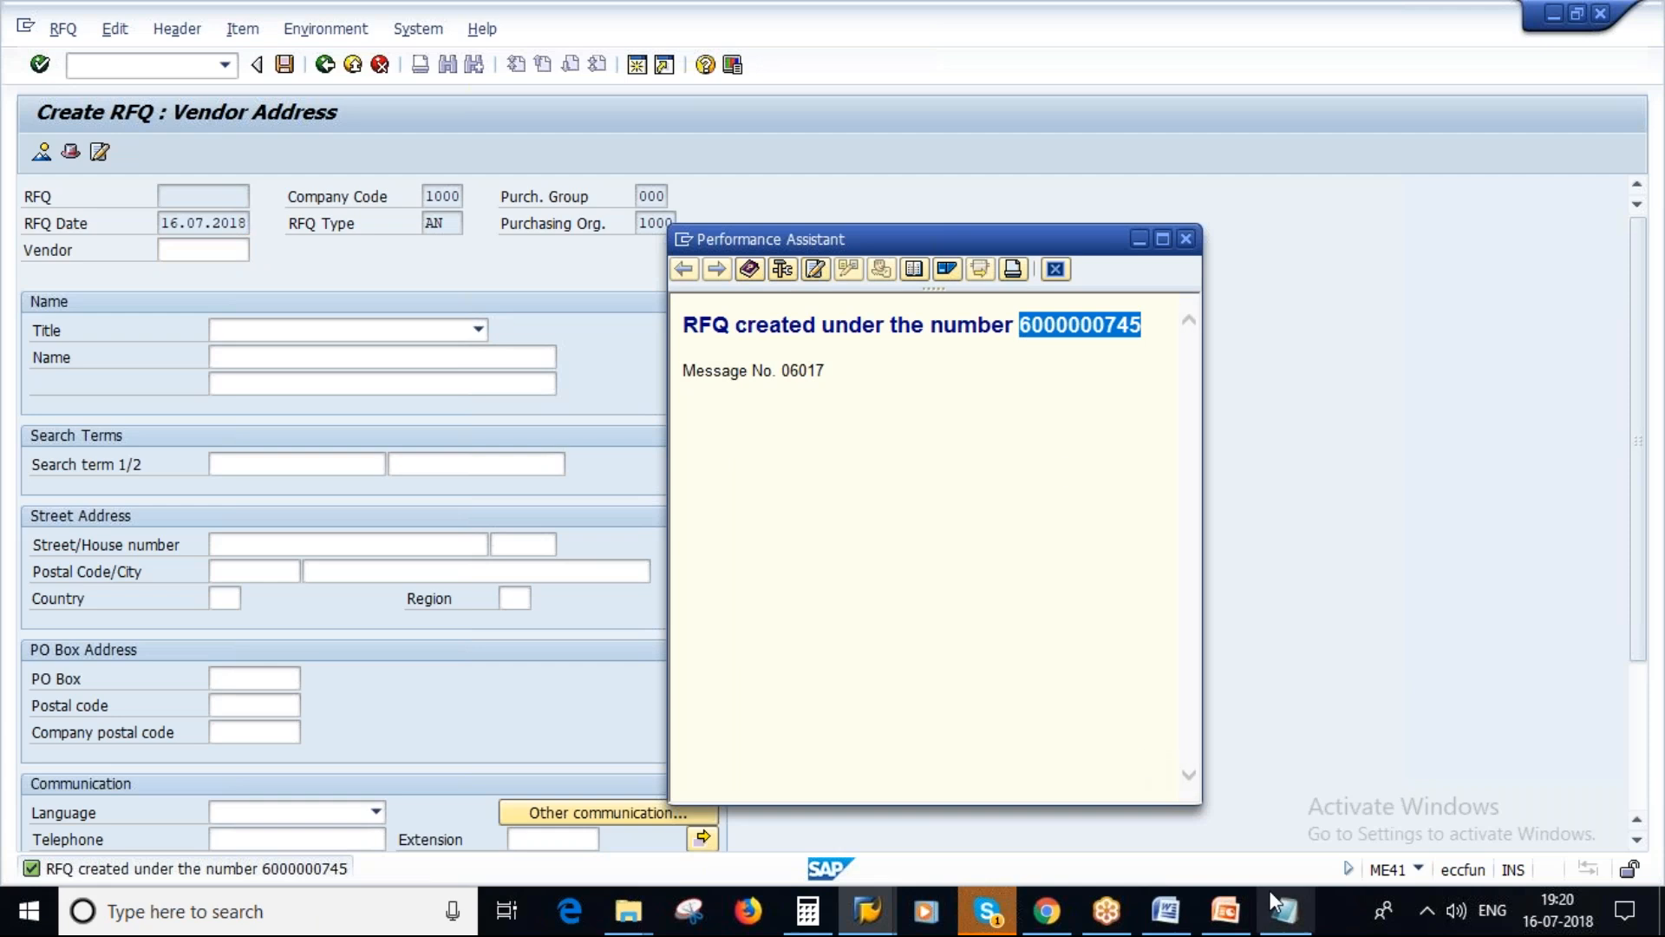
# Switch to Notepad and add an "RFQ1 -" line with the copied RFQ number below the "Request for Quotation - ME41" heading.
pyautogui.click(1285, 911)
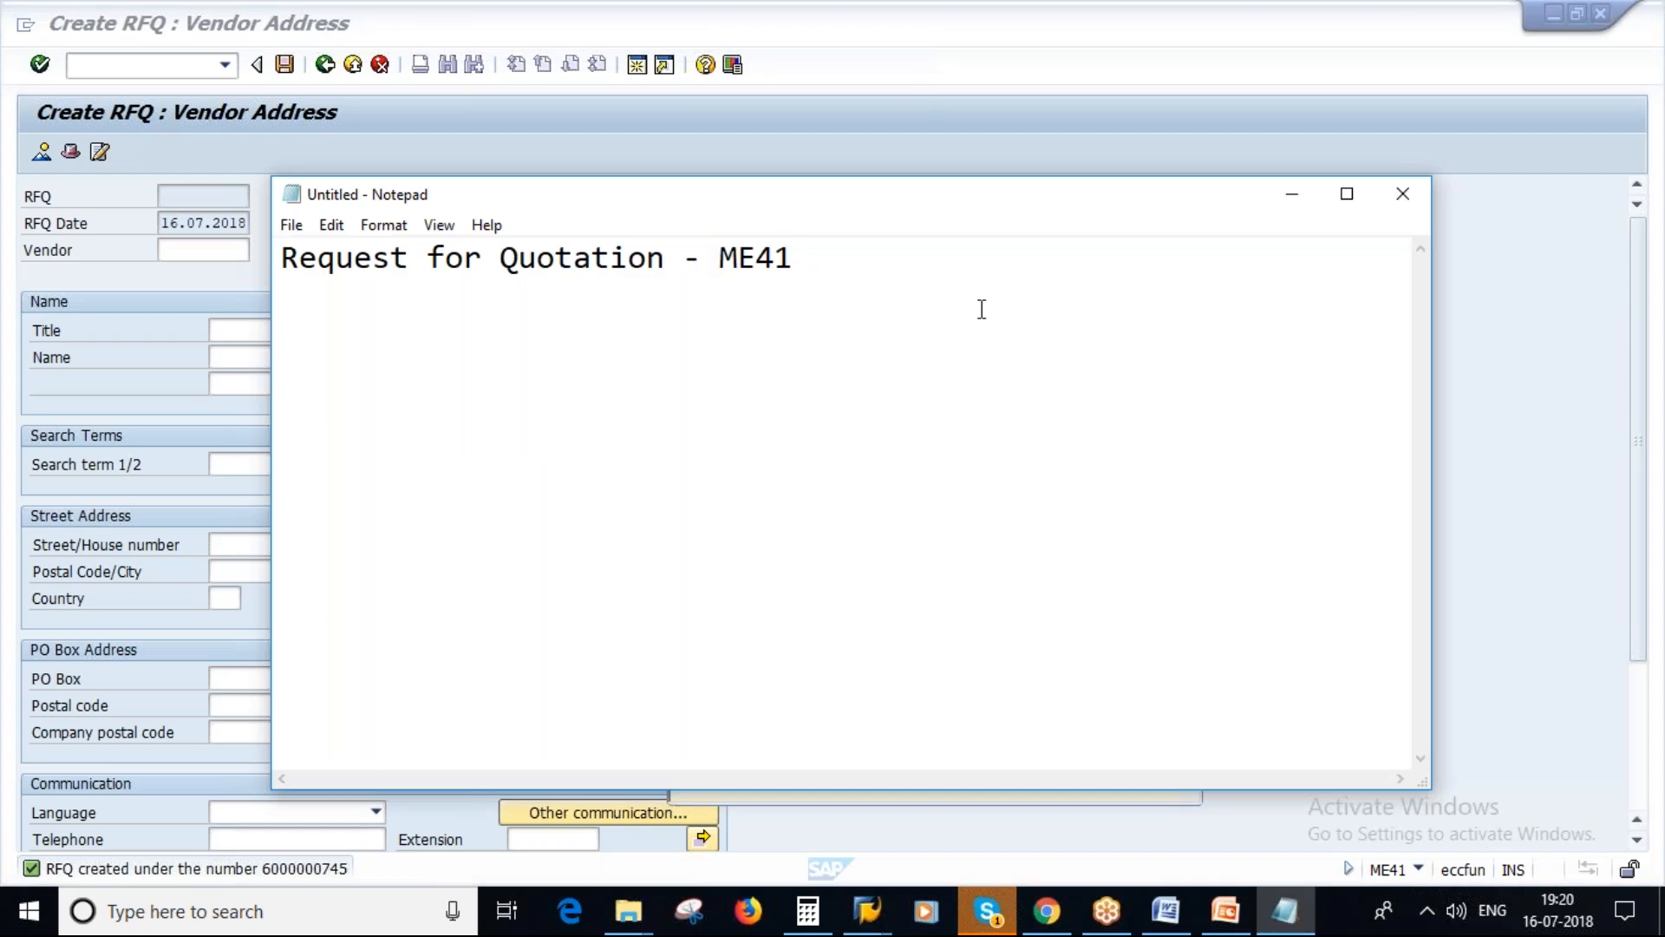
pyautogui.press('Return')
pyautogui.press('Return')
pyautogui.press('Return')
pyautogui.write('RF1')
pyautogui.press('BackSpace')
pyautogui.write('Q1 -')
pyautogui.hotkey('ctrl', 'v')
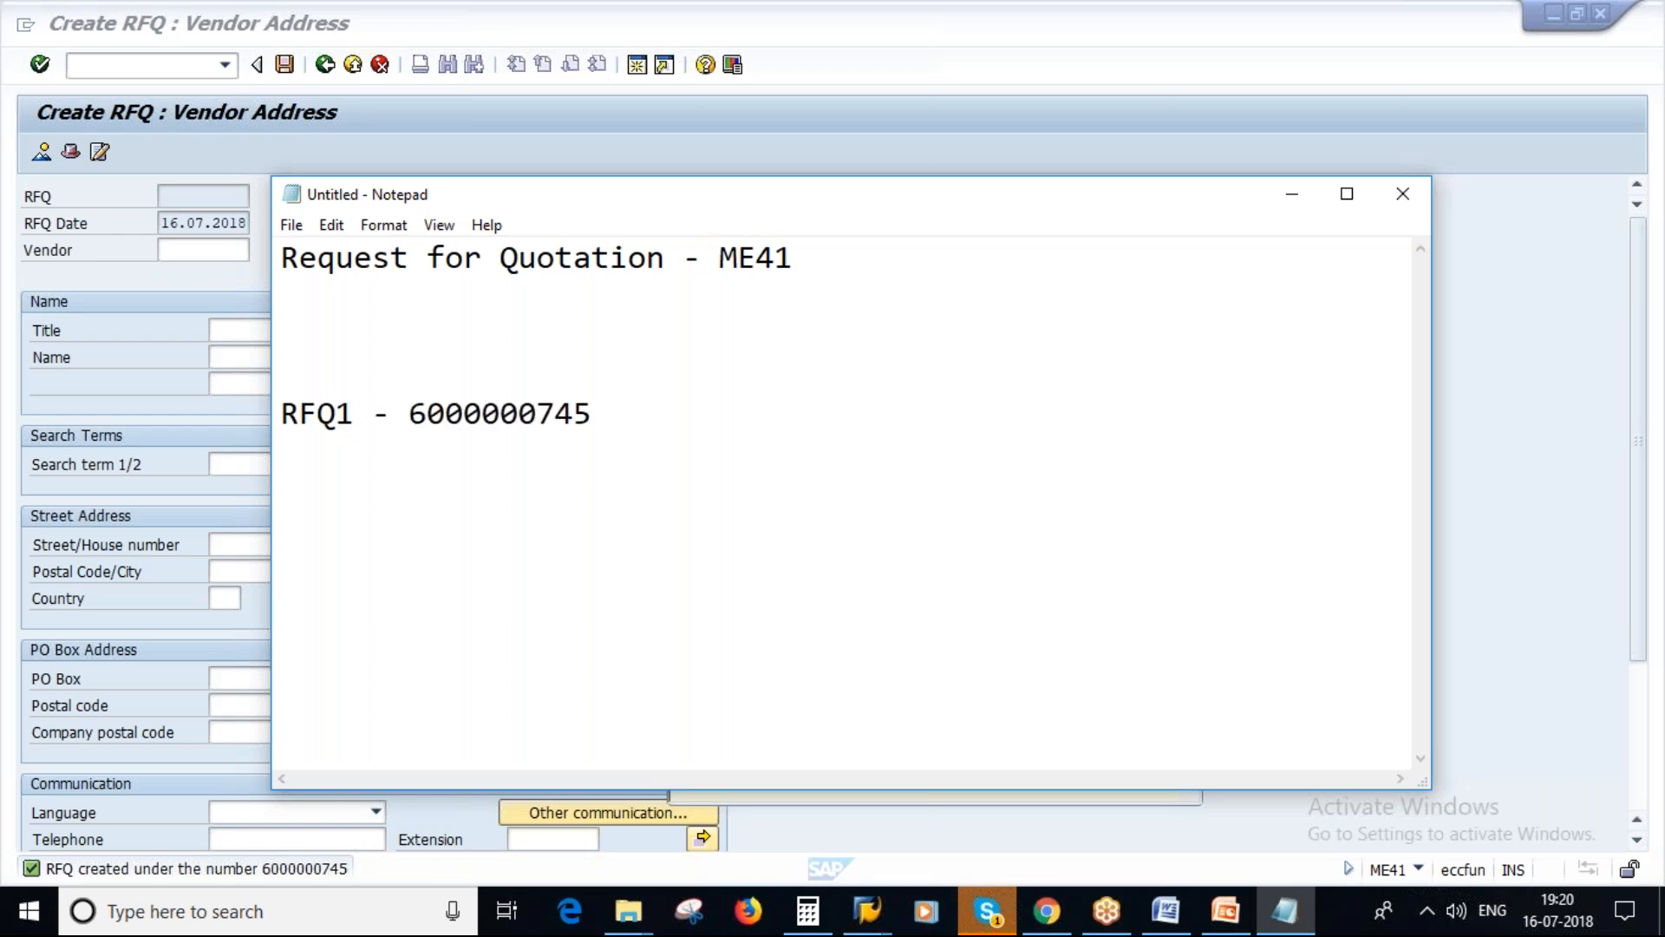
# Append a dash to the RFQ1 line, return to SAP and close the RFQ message details and the notes window.
pyautogui.click(665, 424)
pyautogui.write('-')
pyautogui.hotkey('alt', 'Tab')
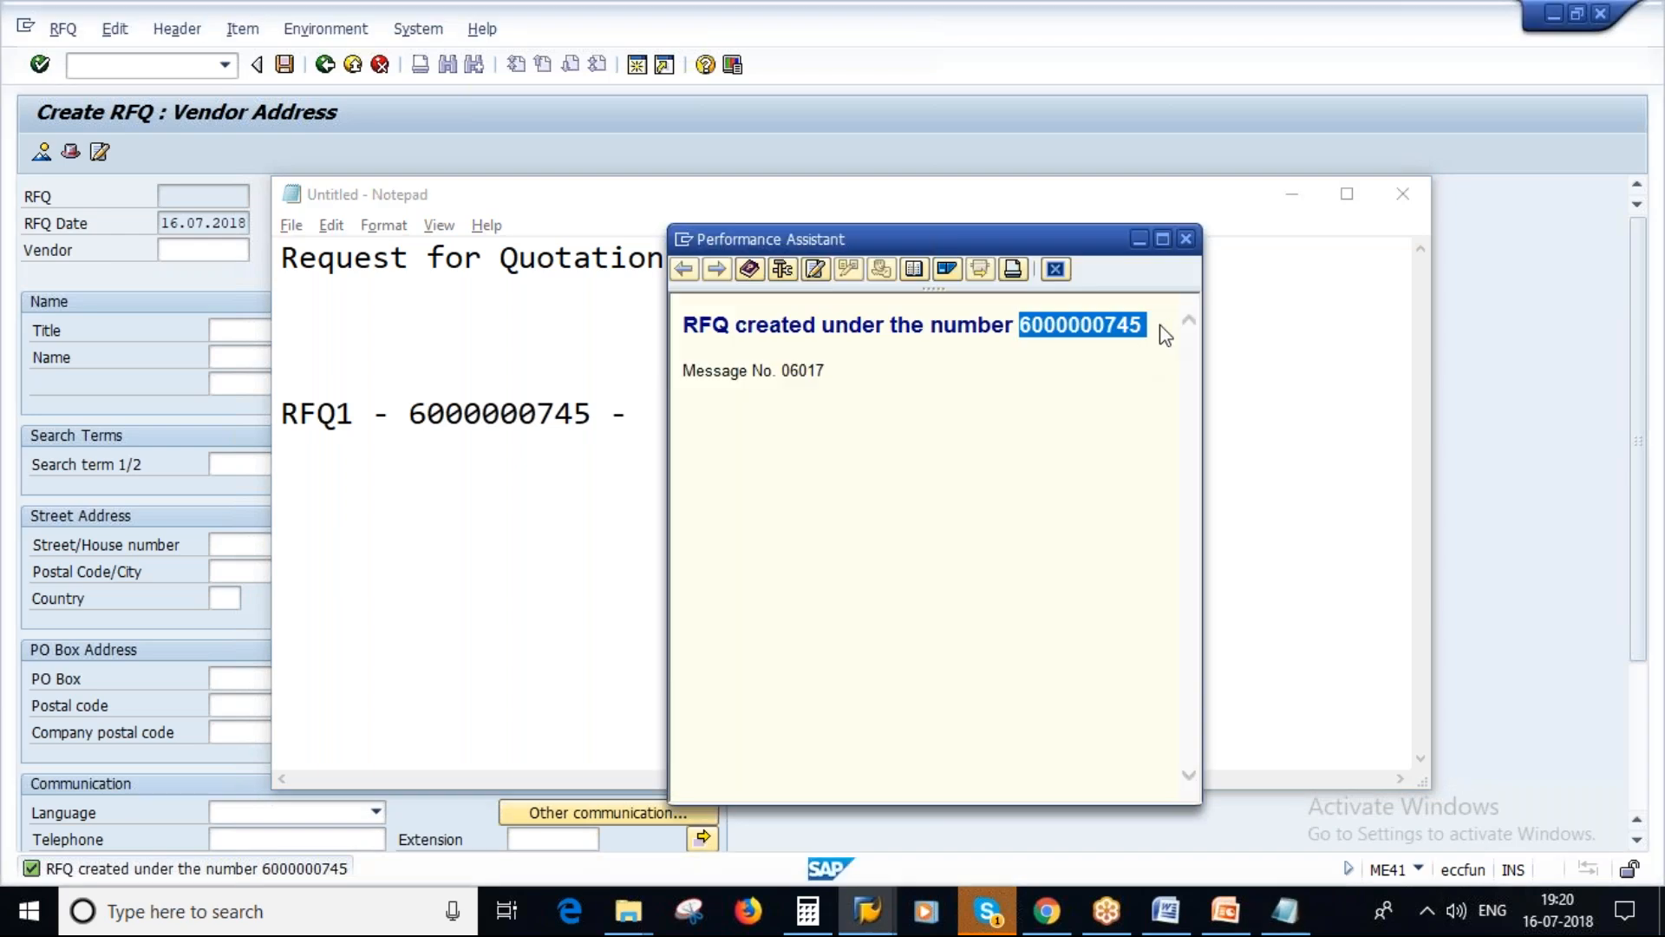
pyautogui.click(1144, 351)
pyautogui.click(1185, 240)
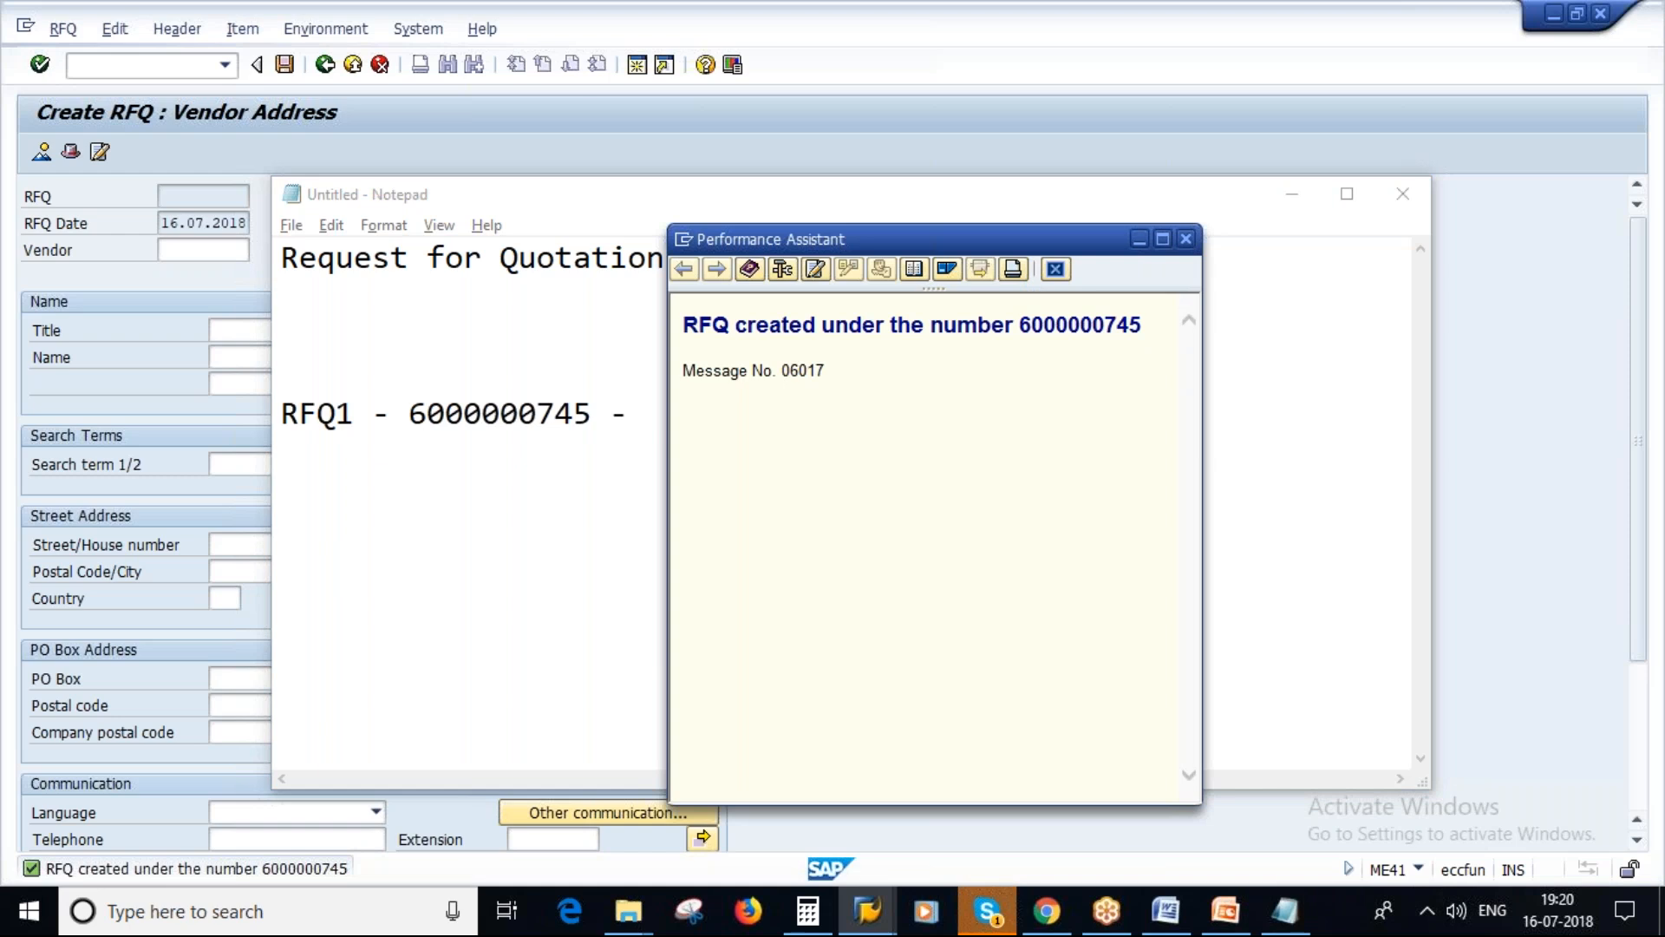
pyautogui.click(1292, 196)
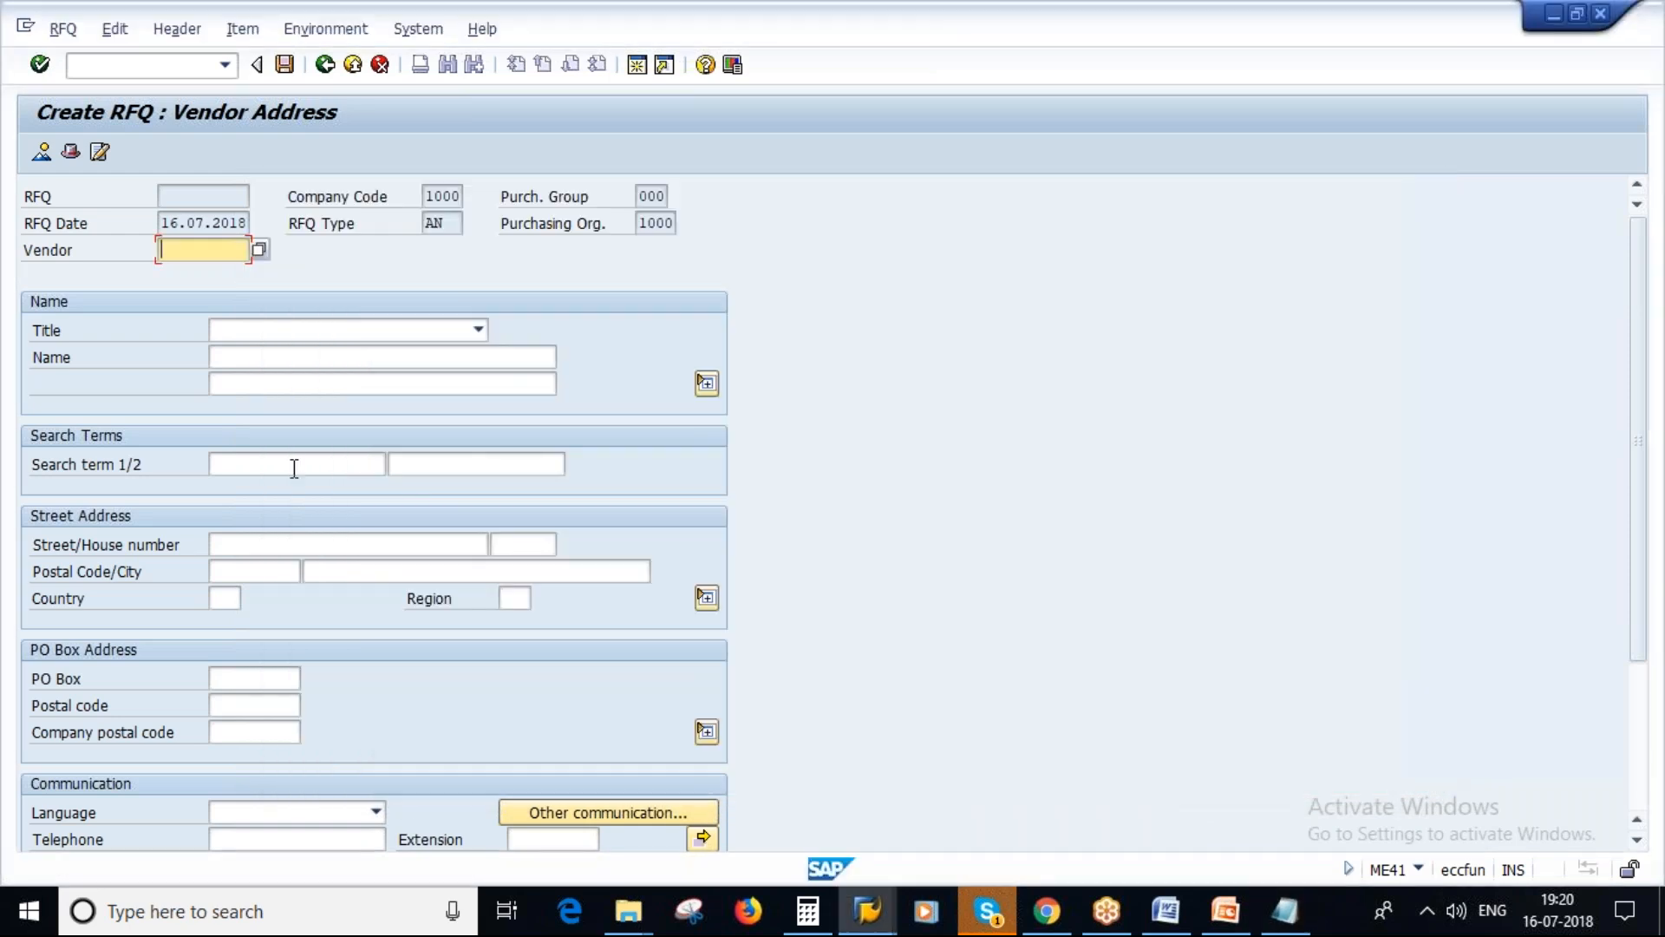
# List the vendors of purchasing organization 1000, note Saagar Enterprises' vendor number on the RFQ1 line and start an "RFQ2 -" line.
pyautogui.click(260, 250)
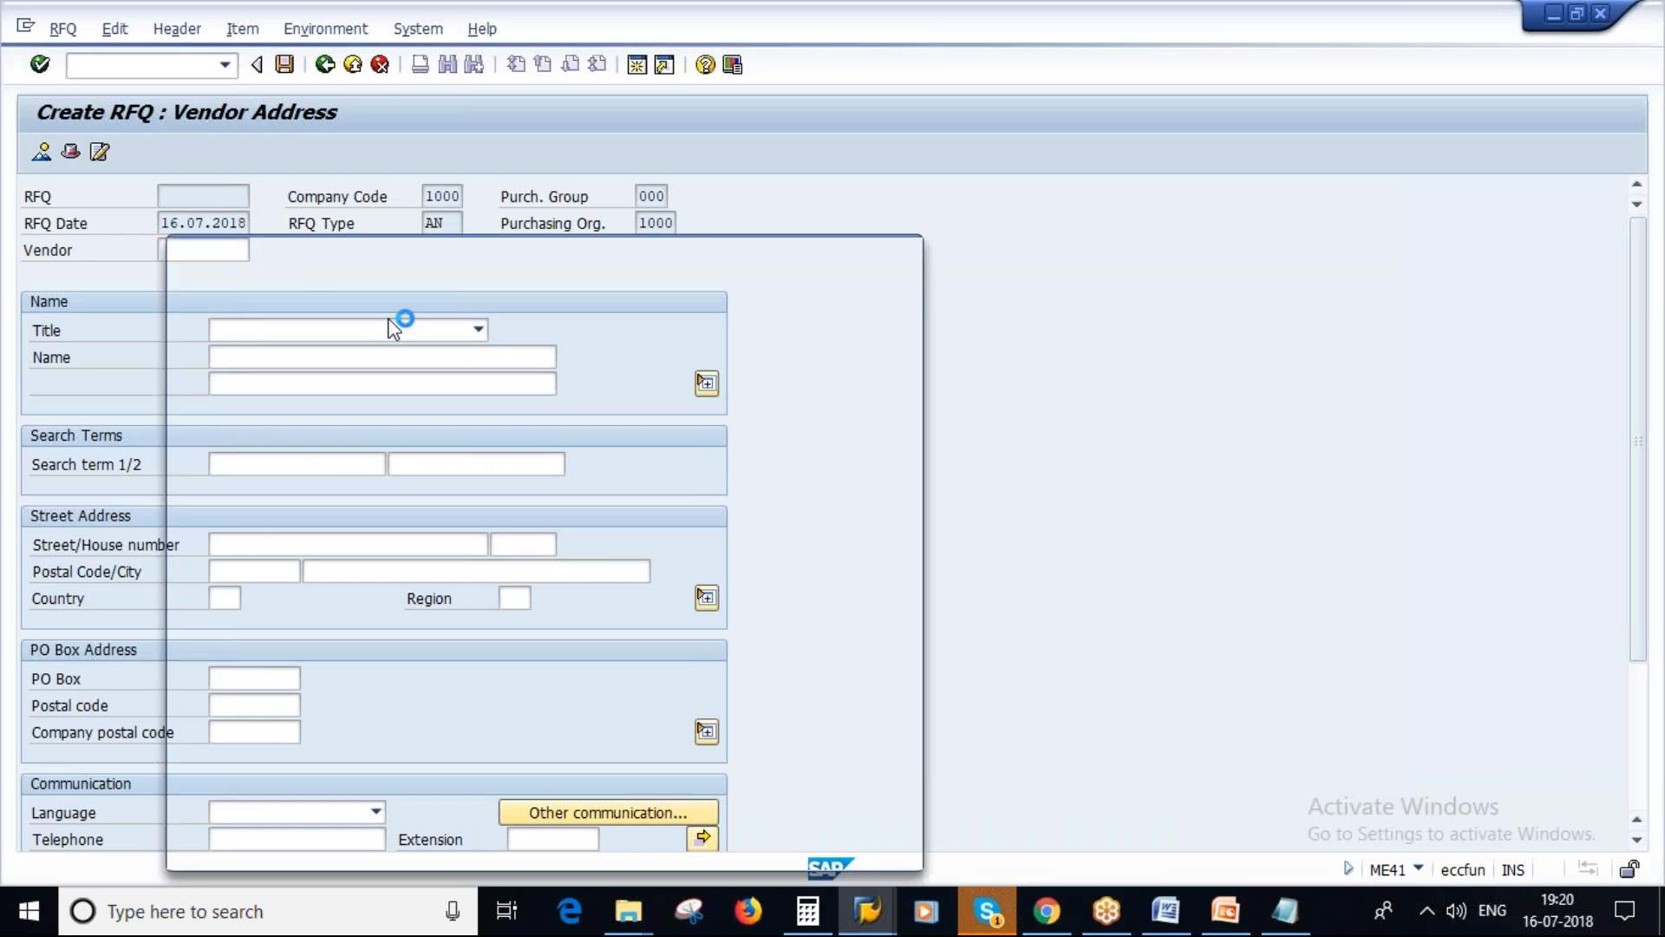
pyautogui.click(825, 826)
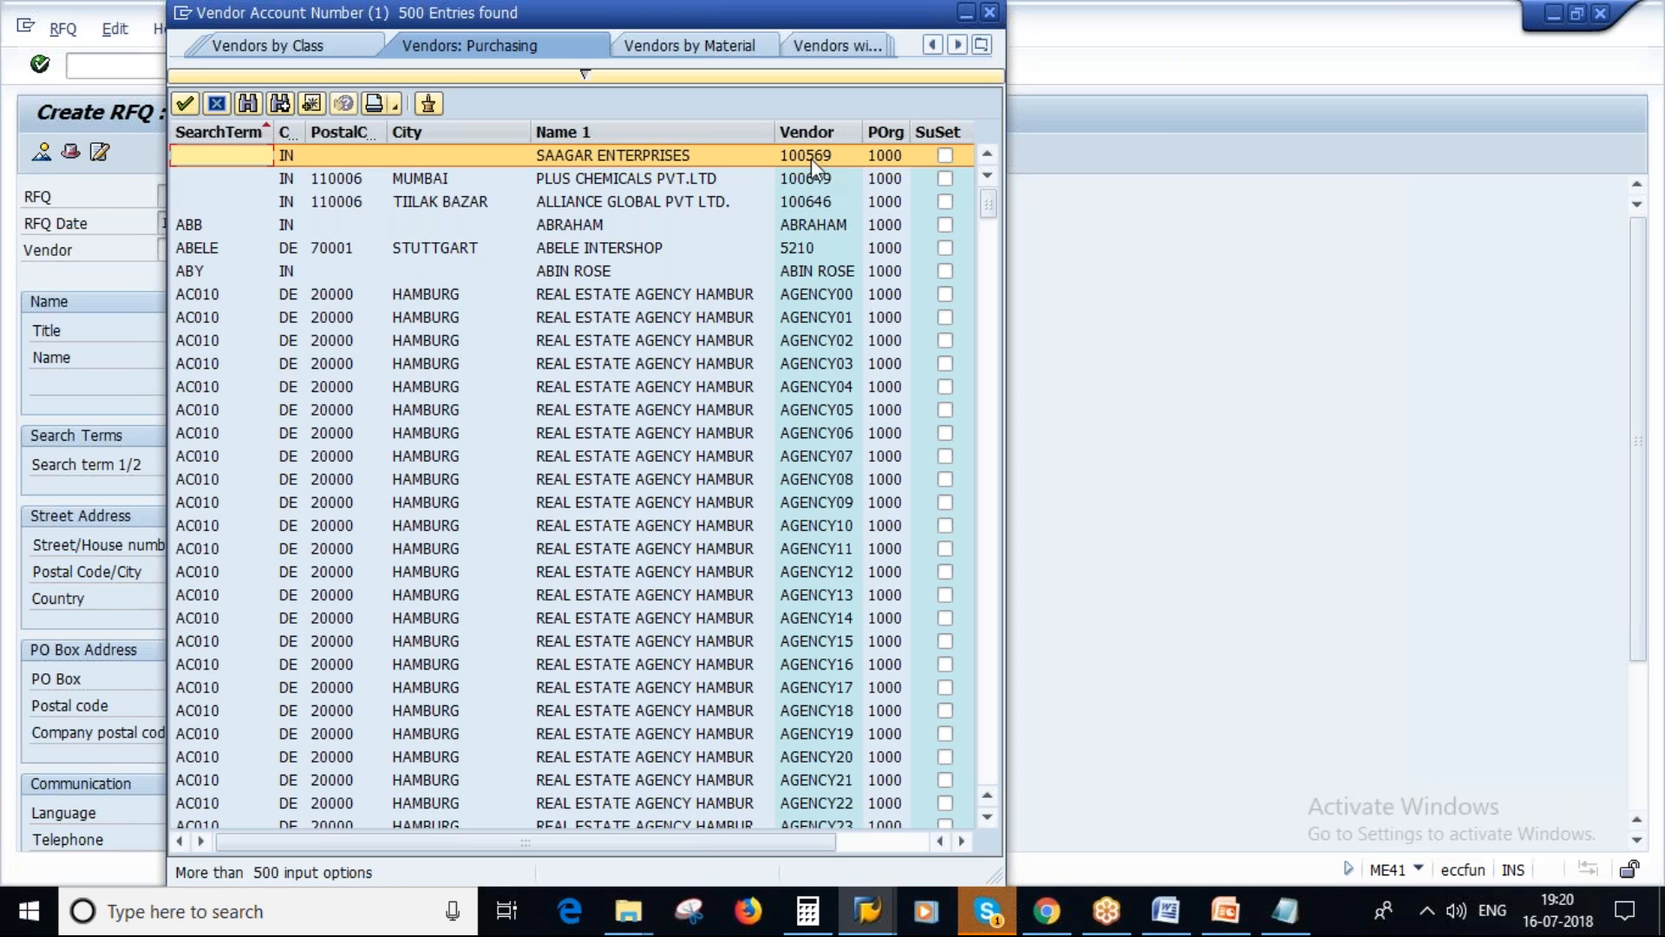
pyautogui.click(1284, 916)
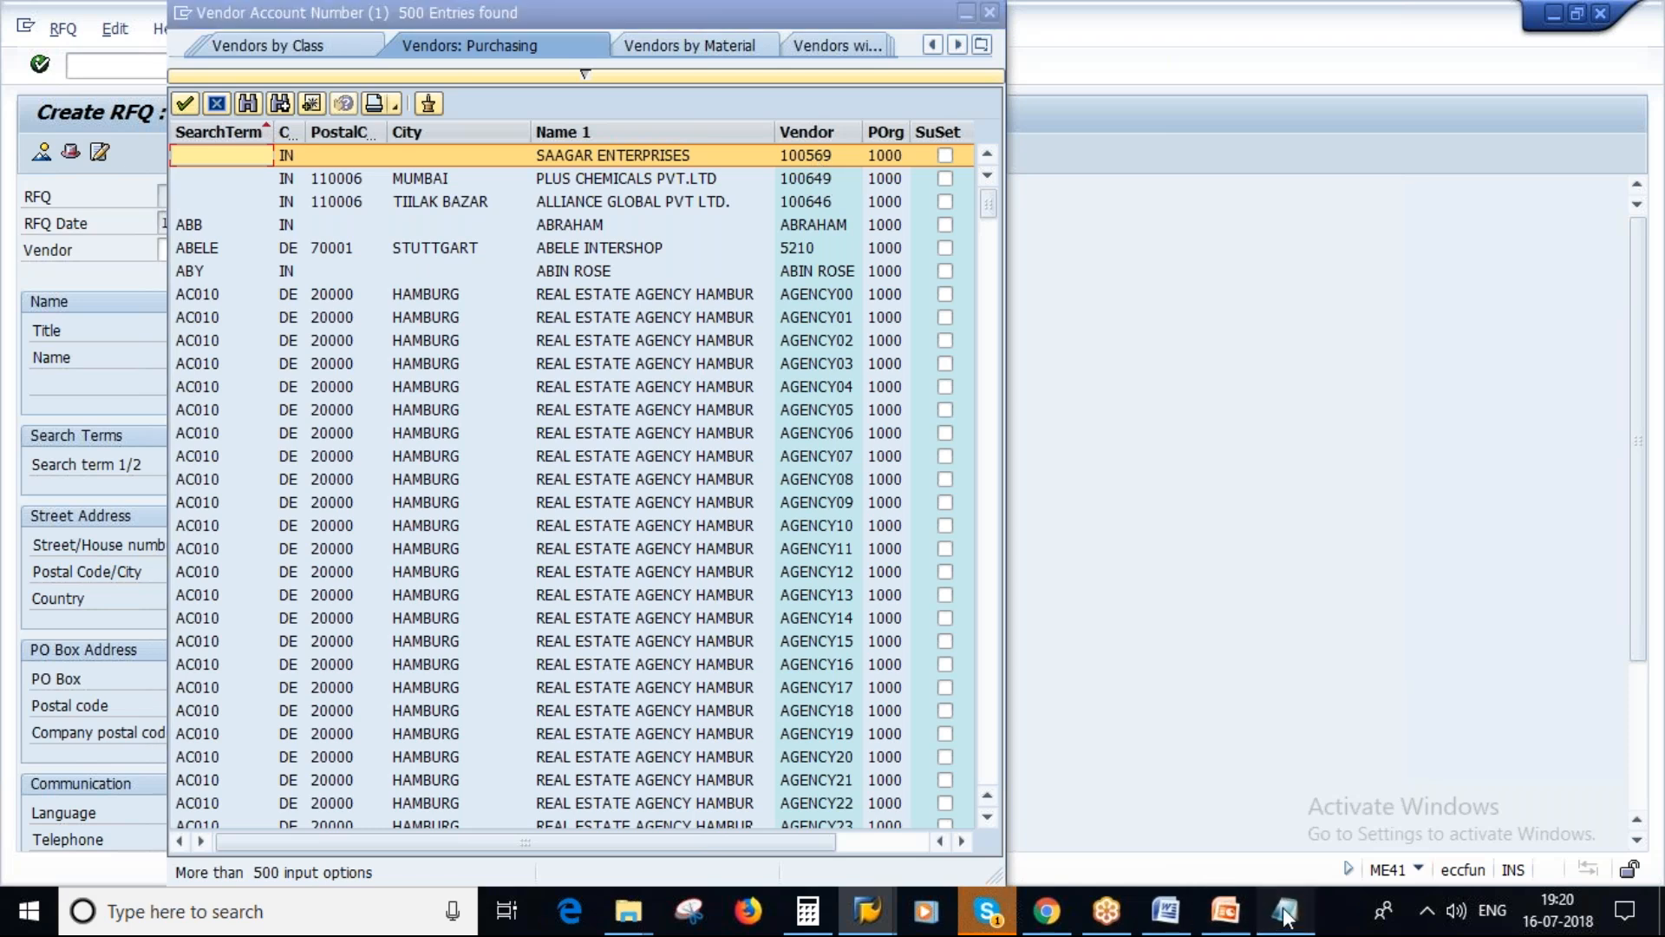
pyautogui.write('100569')
pyautogui.press('Return')
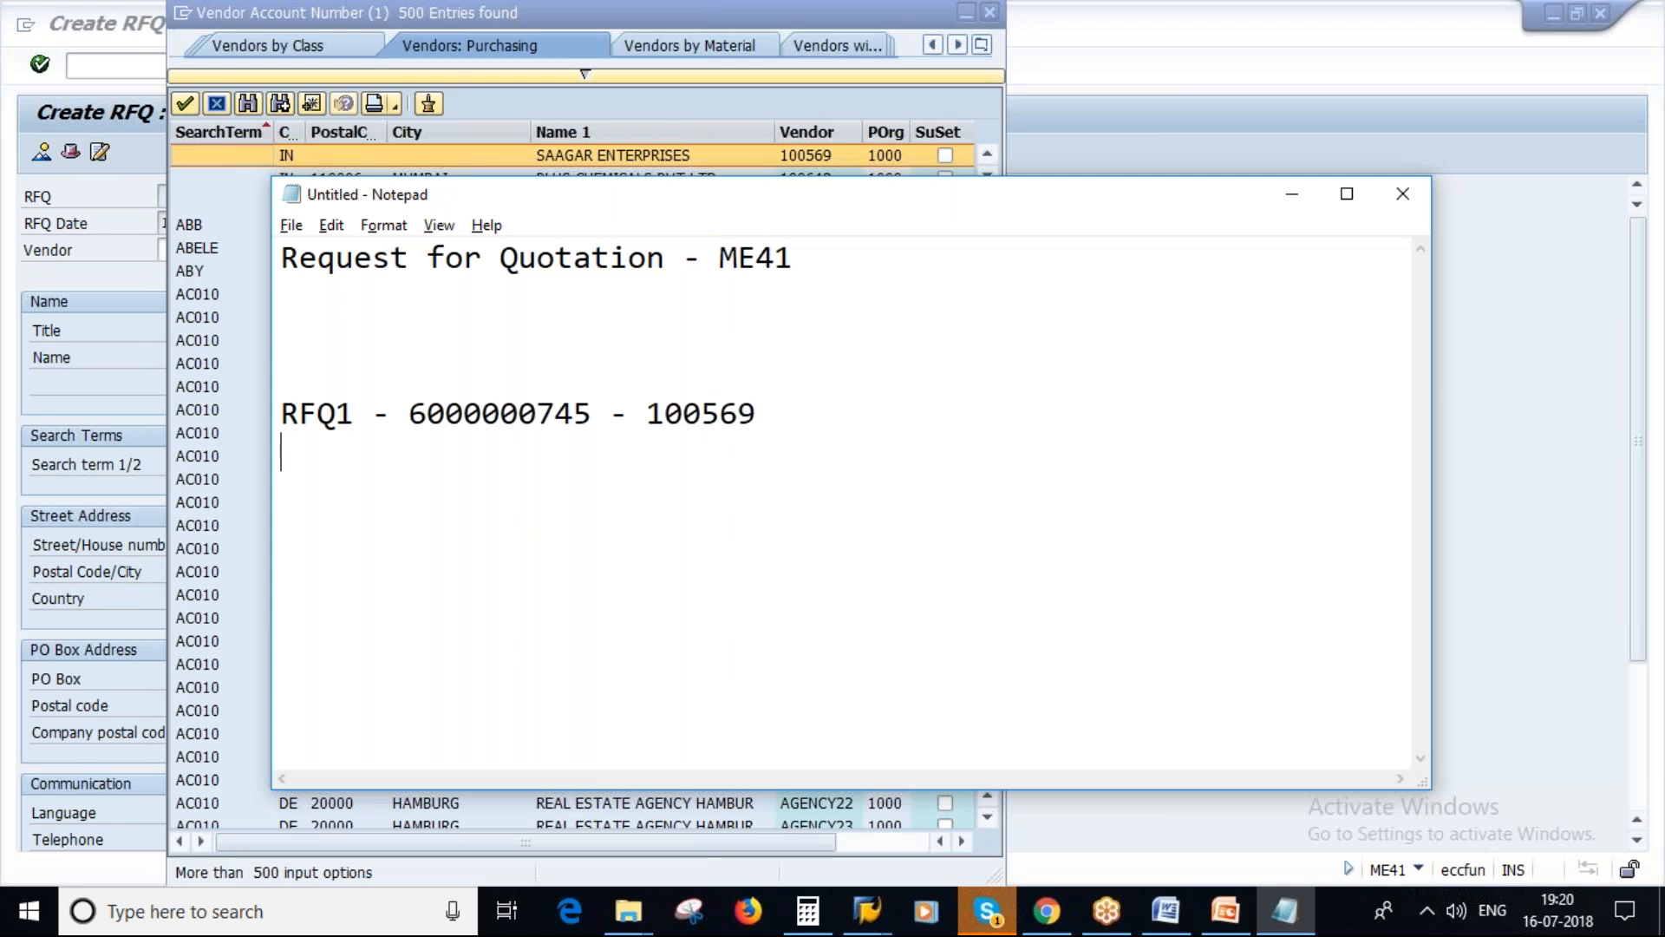
pyautogui.write('RFQ2 -')
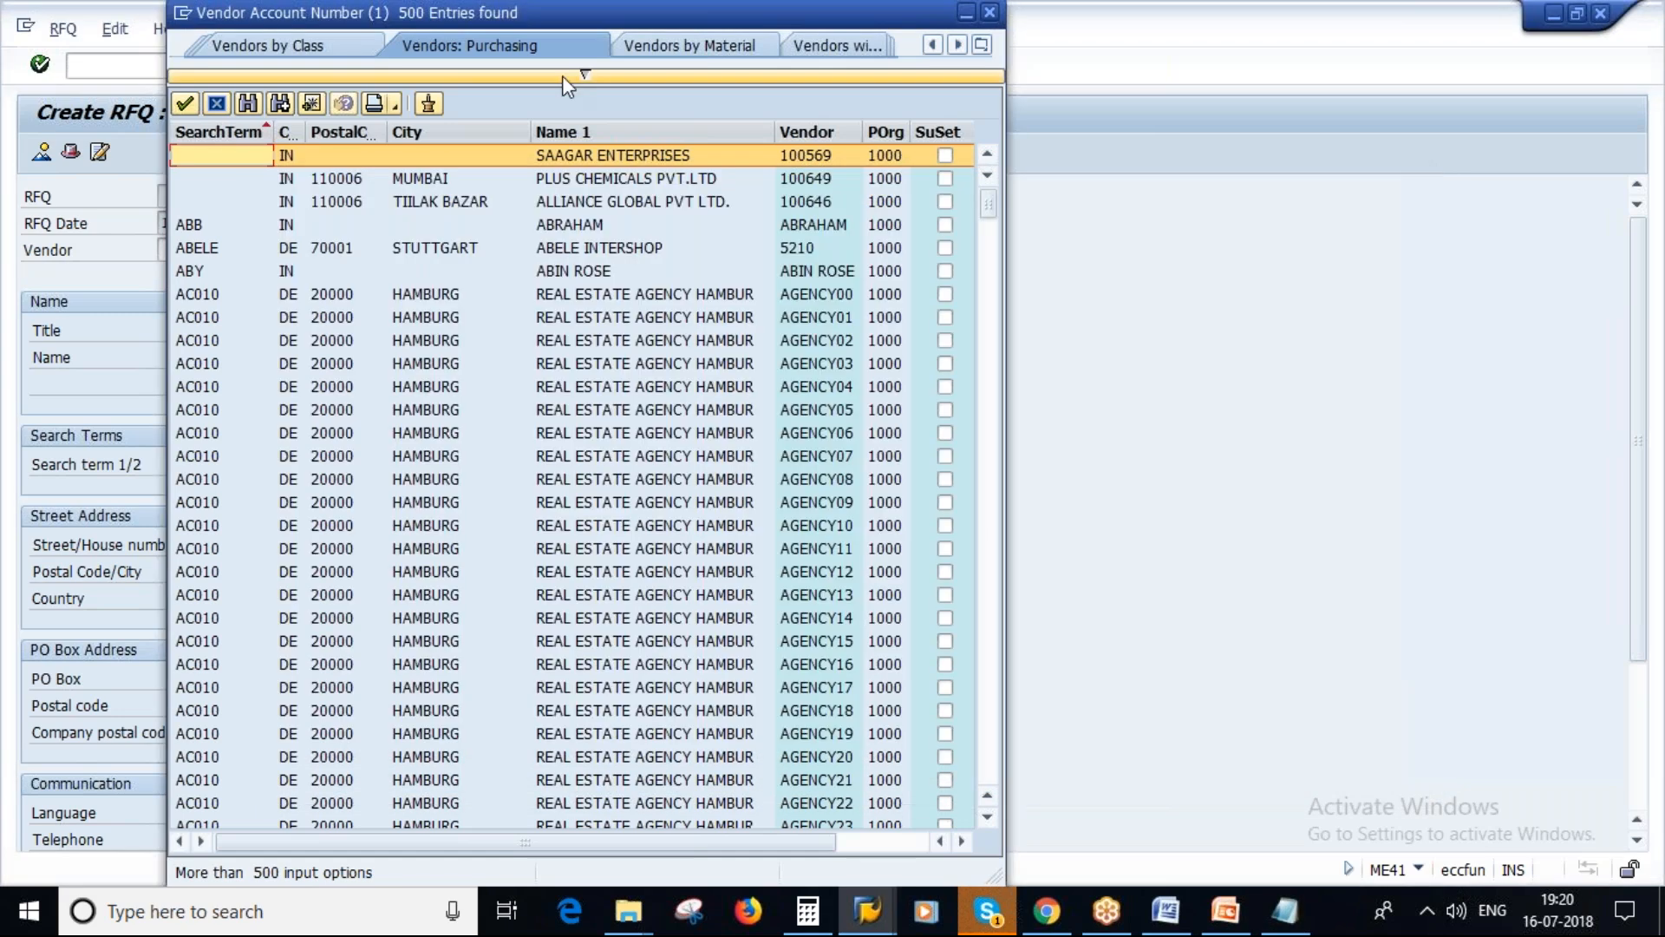
# Choose Plus Chemicals Pvt.Ltd from the vendor list for the second RFQ and save it.
pyautogui.doubleClick(815, 179)
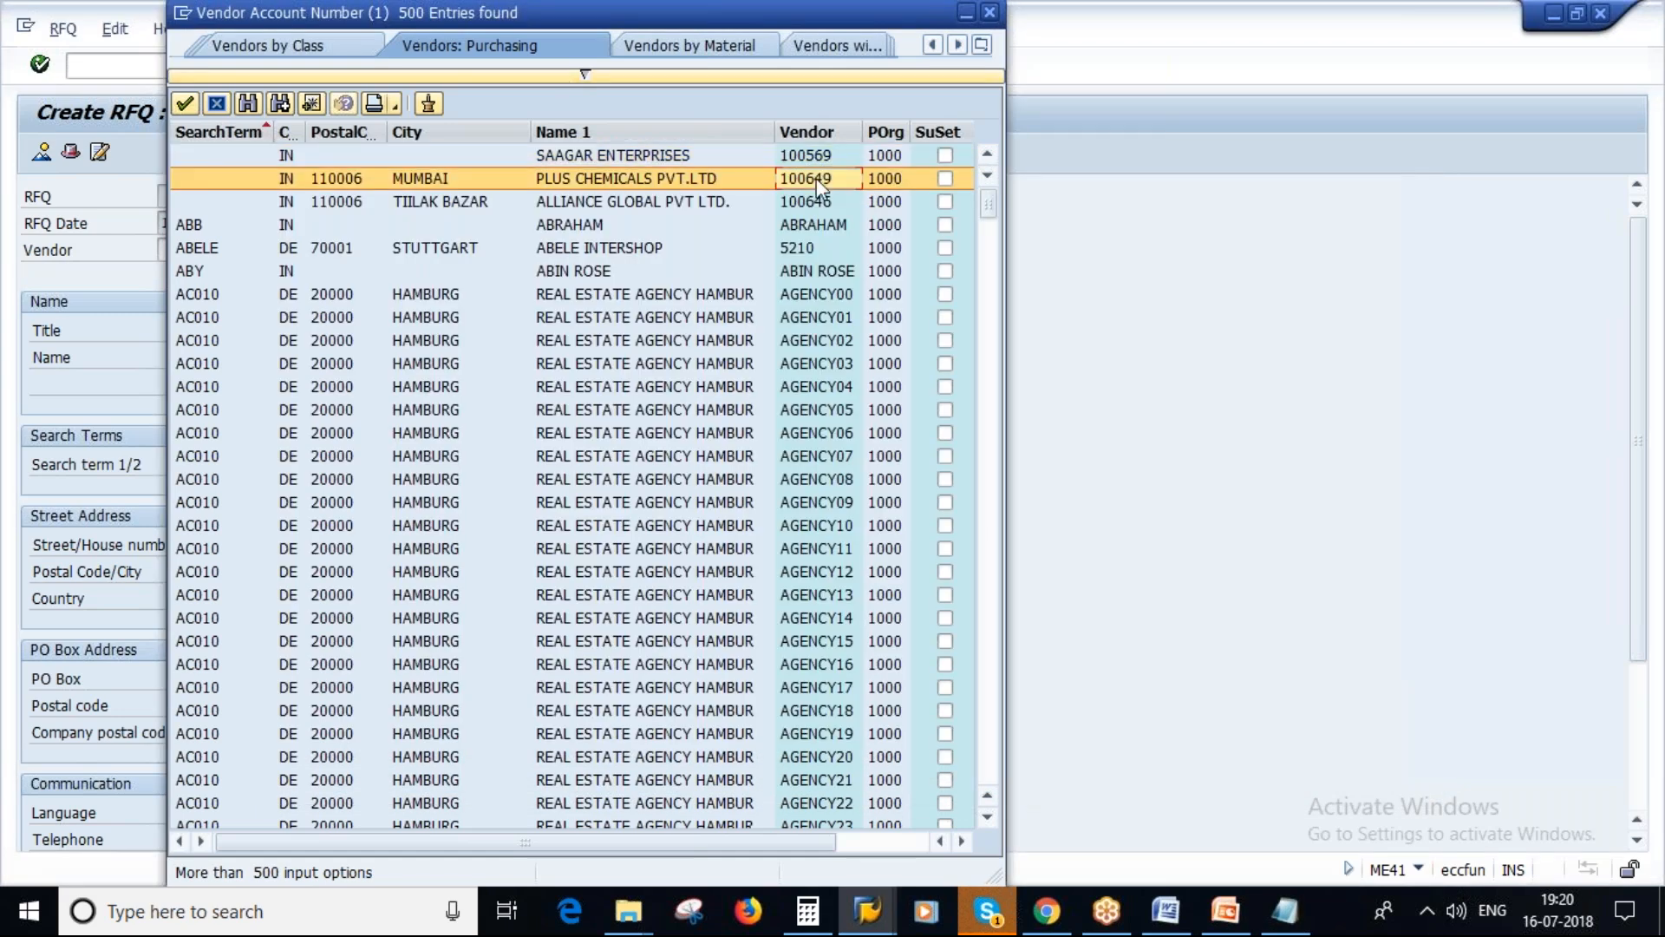
pyautogui.press('Return')
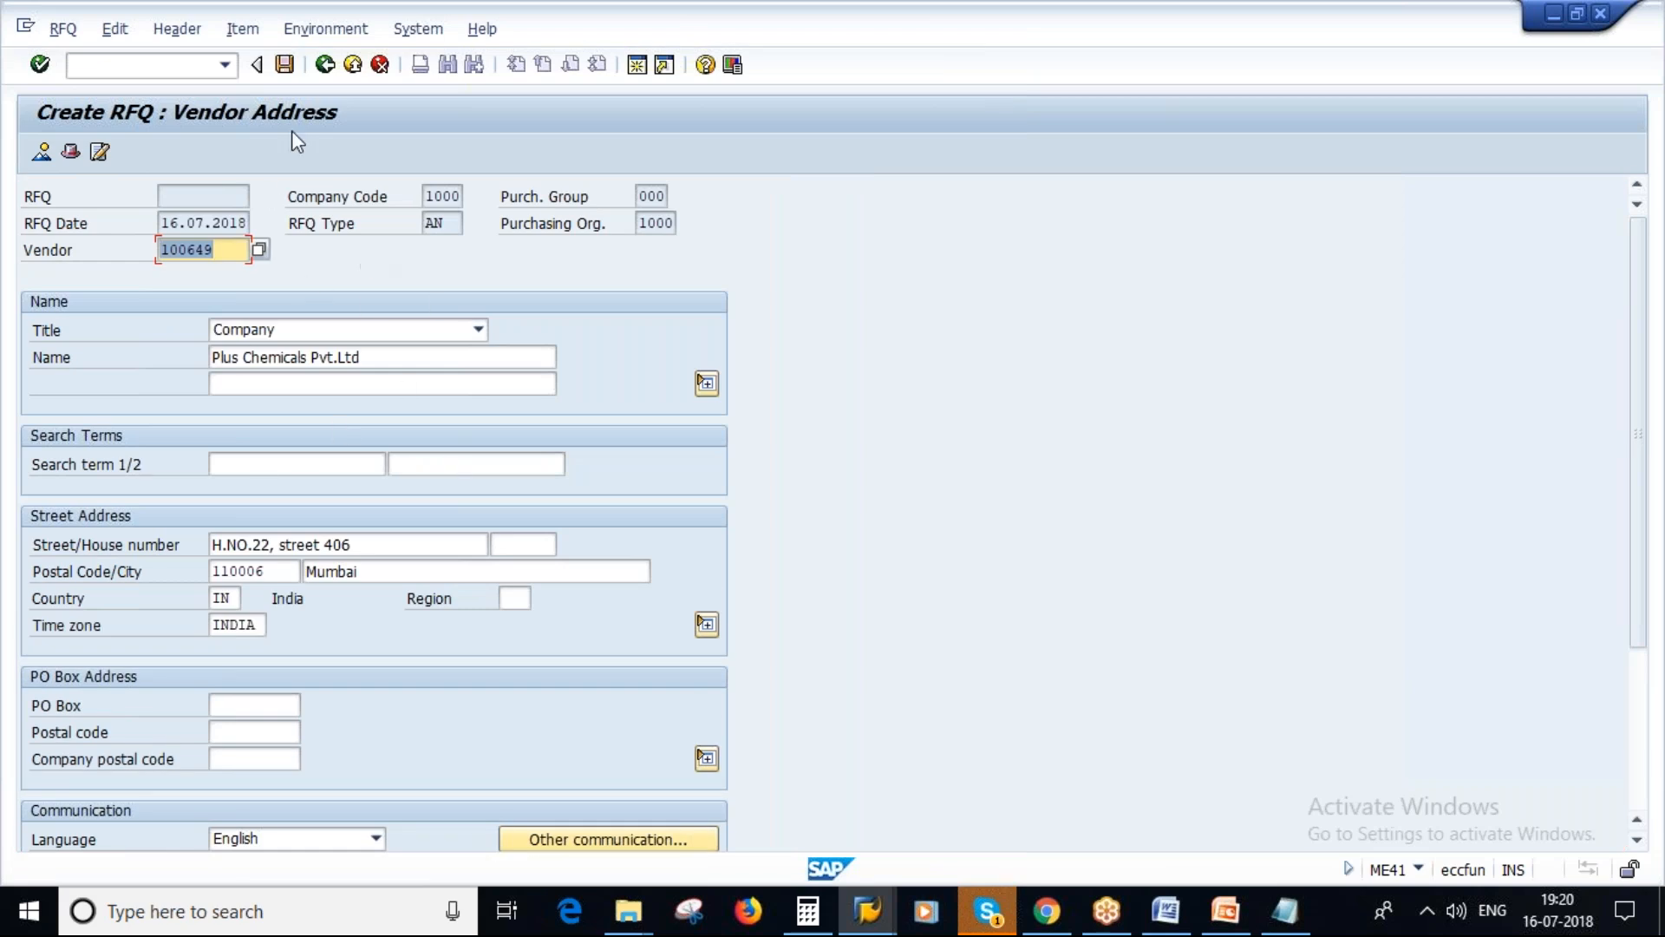
pyautogui.click(284, 65)
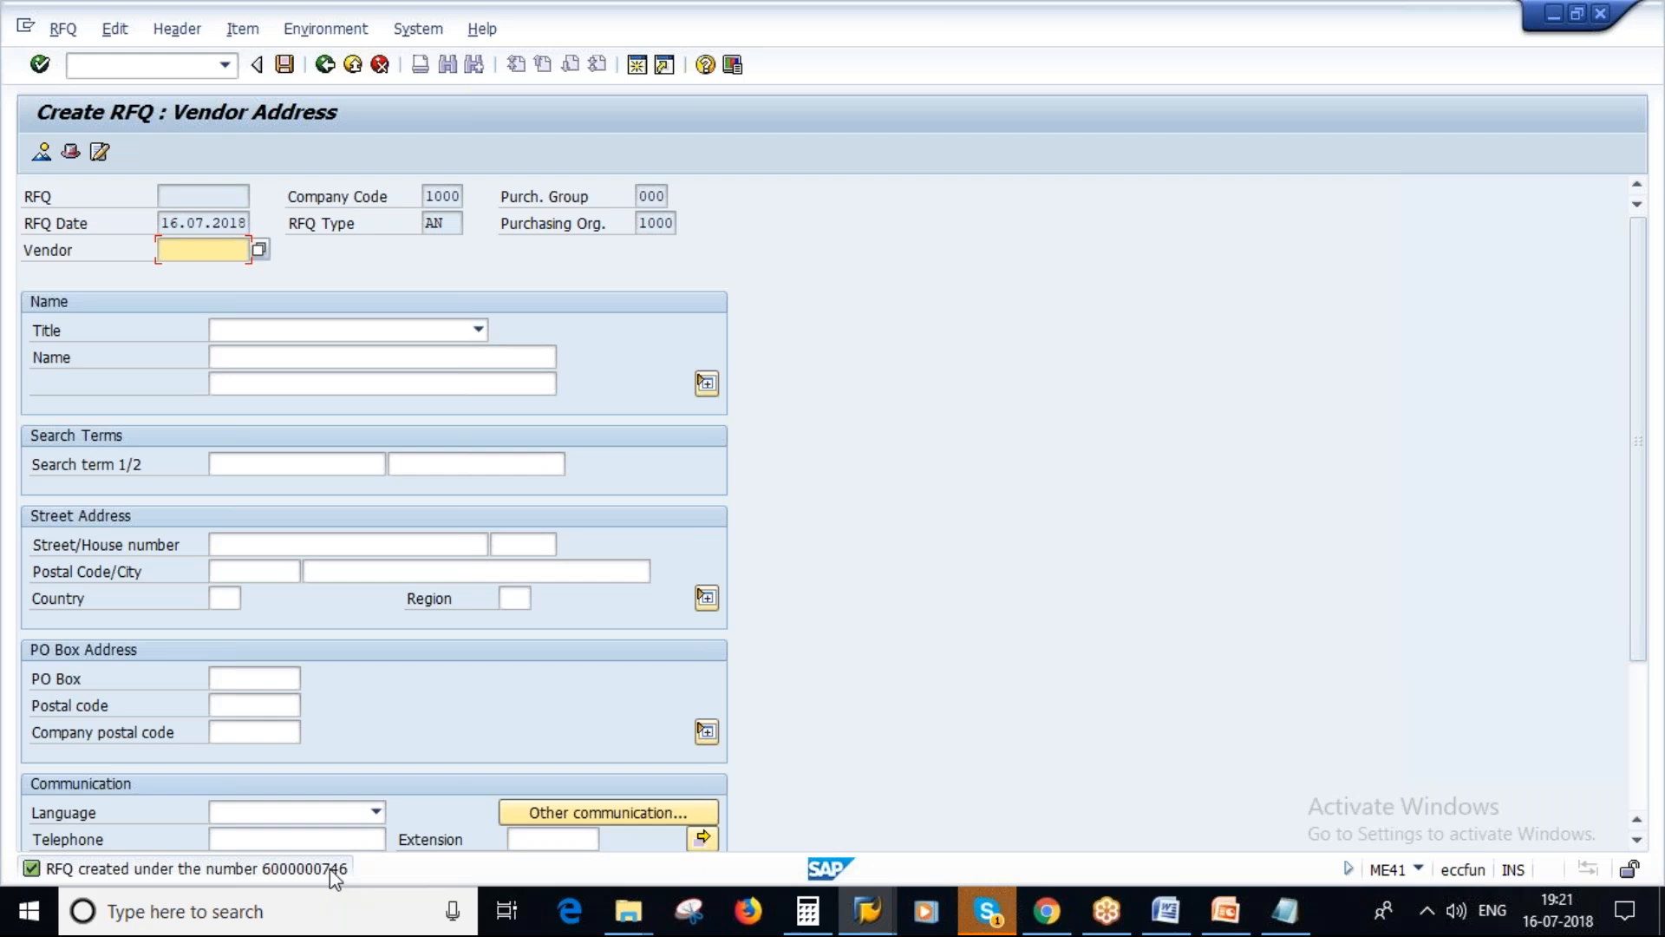
# Copy the second RFQ's number from its creation message details and add it to the RFQ2 line in Notepad, followed by a dash.
pyautogui.doubleClick(333, 870)
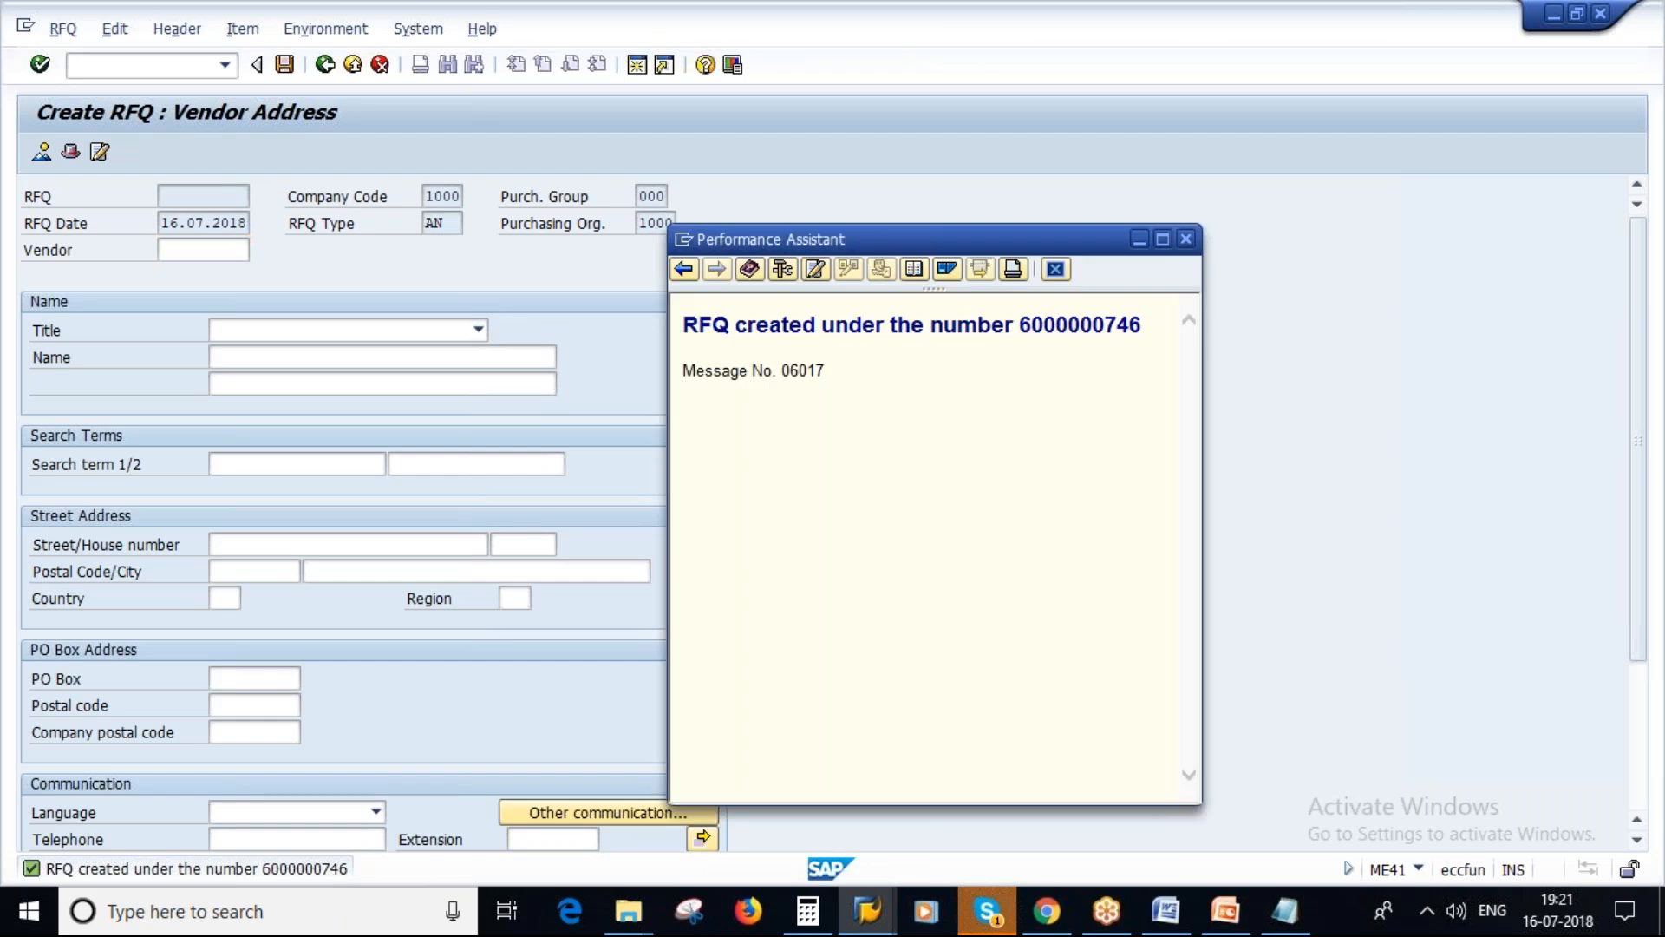
pyautogui.moveTo(1031, 333); pyautogui.dragTo(1150, 326)
pyautogui.hotkey('ctrl', 'c')
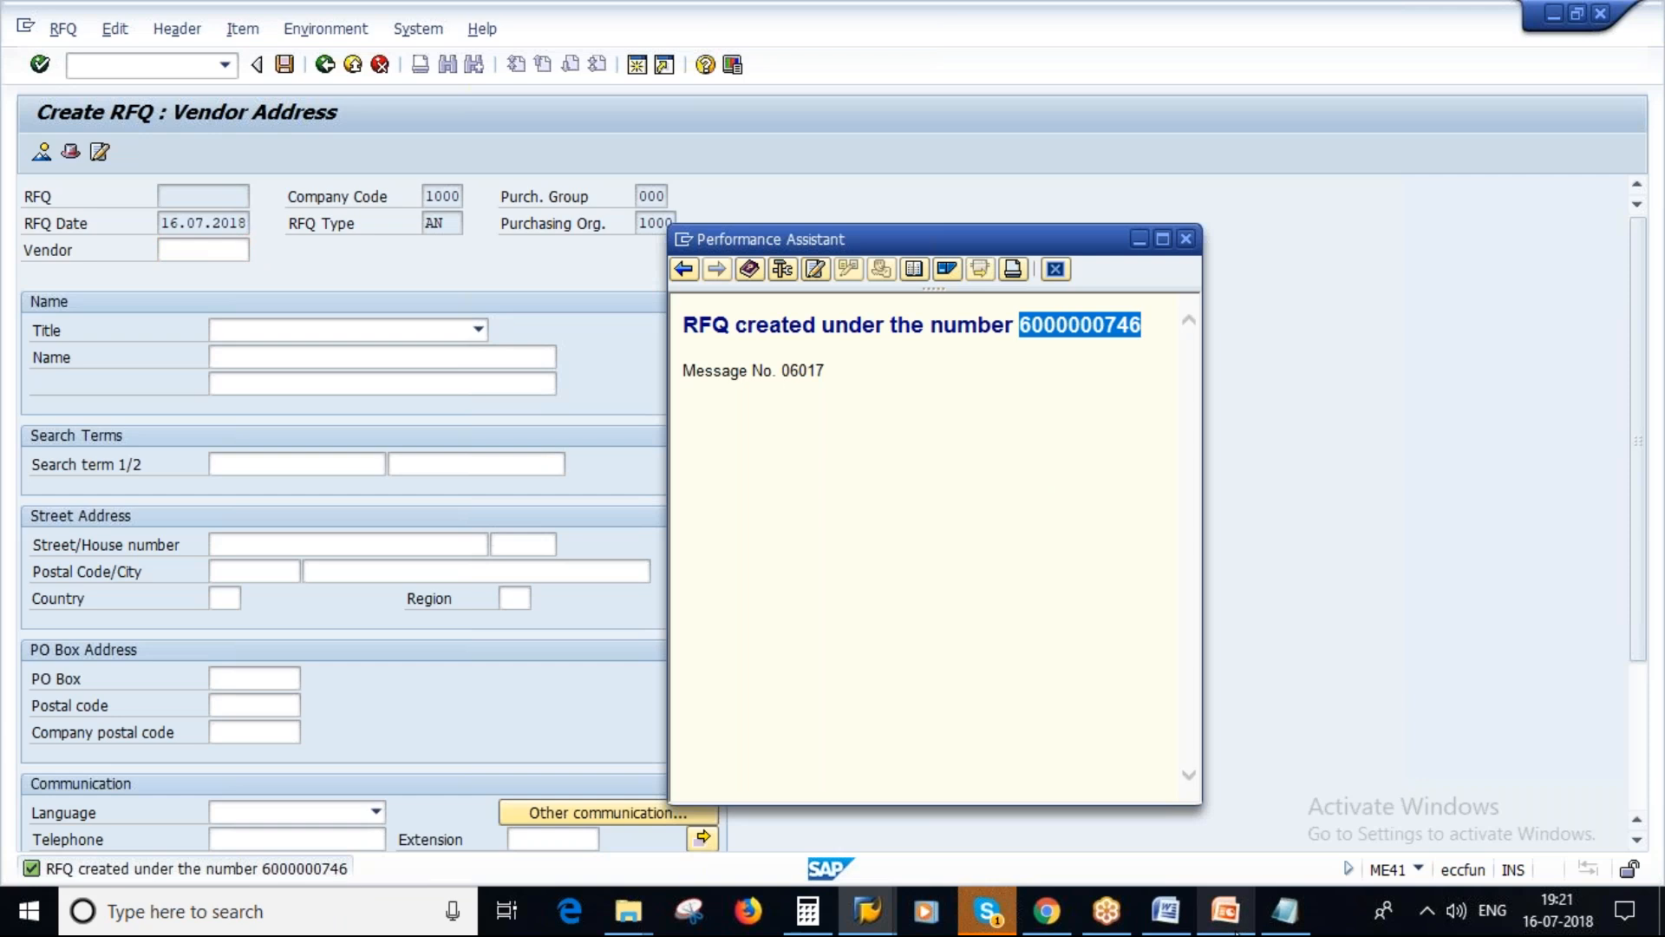
pyautogui.click(1271, 918)
pyautogui.hotkey('ctrl', 'v')
pyautogui.press('Return')
pyautogui.press('BackSpace')
pyautogui.write('-')
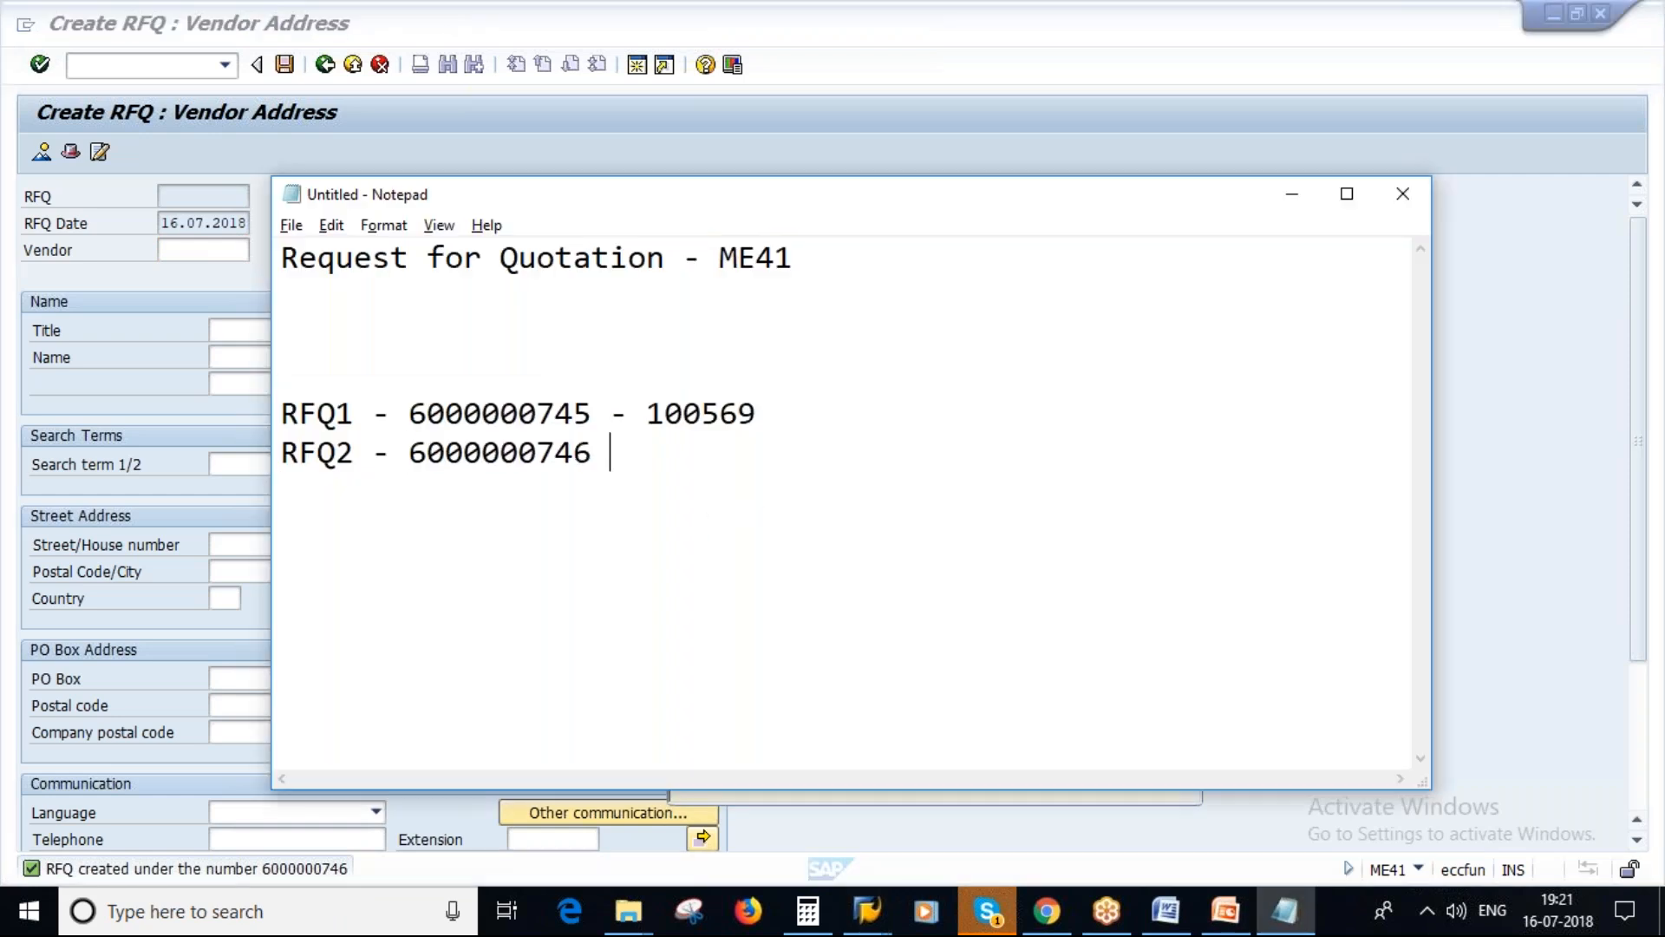
# Return to SAP, close the RFQ message details and list the vendors of purchasing organization 1000 again.
pyautogui.hotkey('alt', 'Tab')
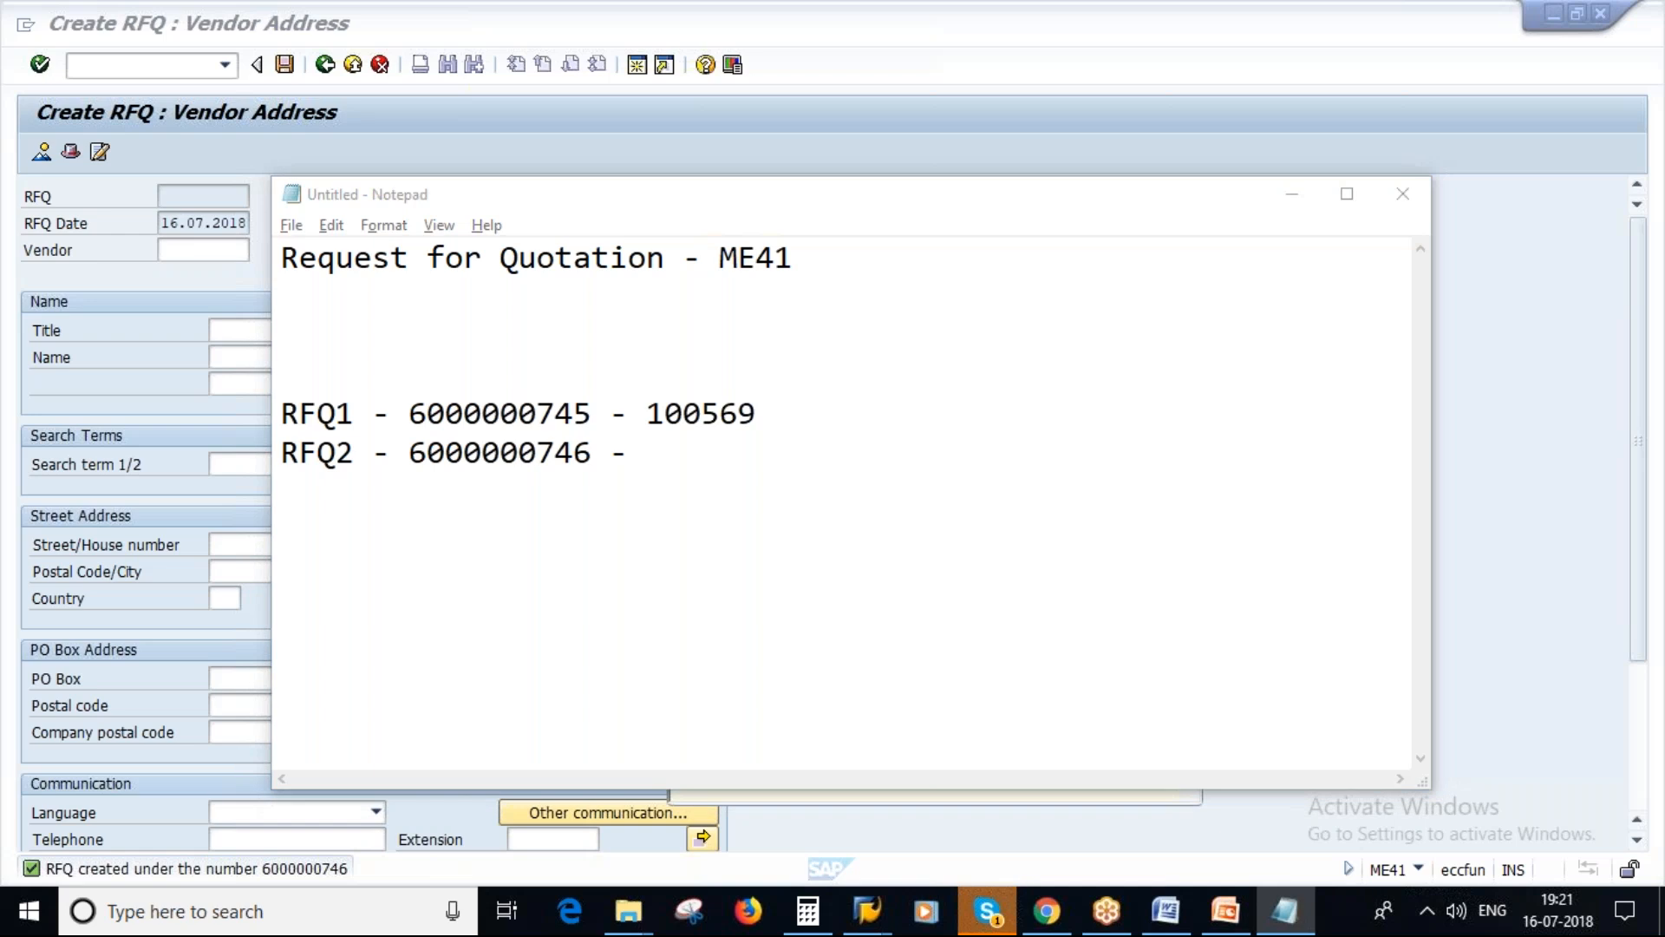
pyautogui.hotkey('alt', 'Tab')
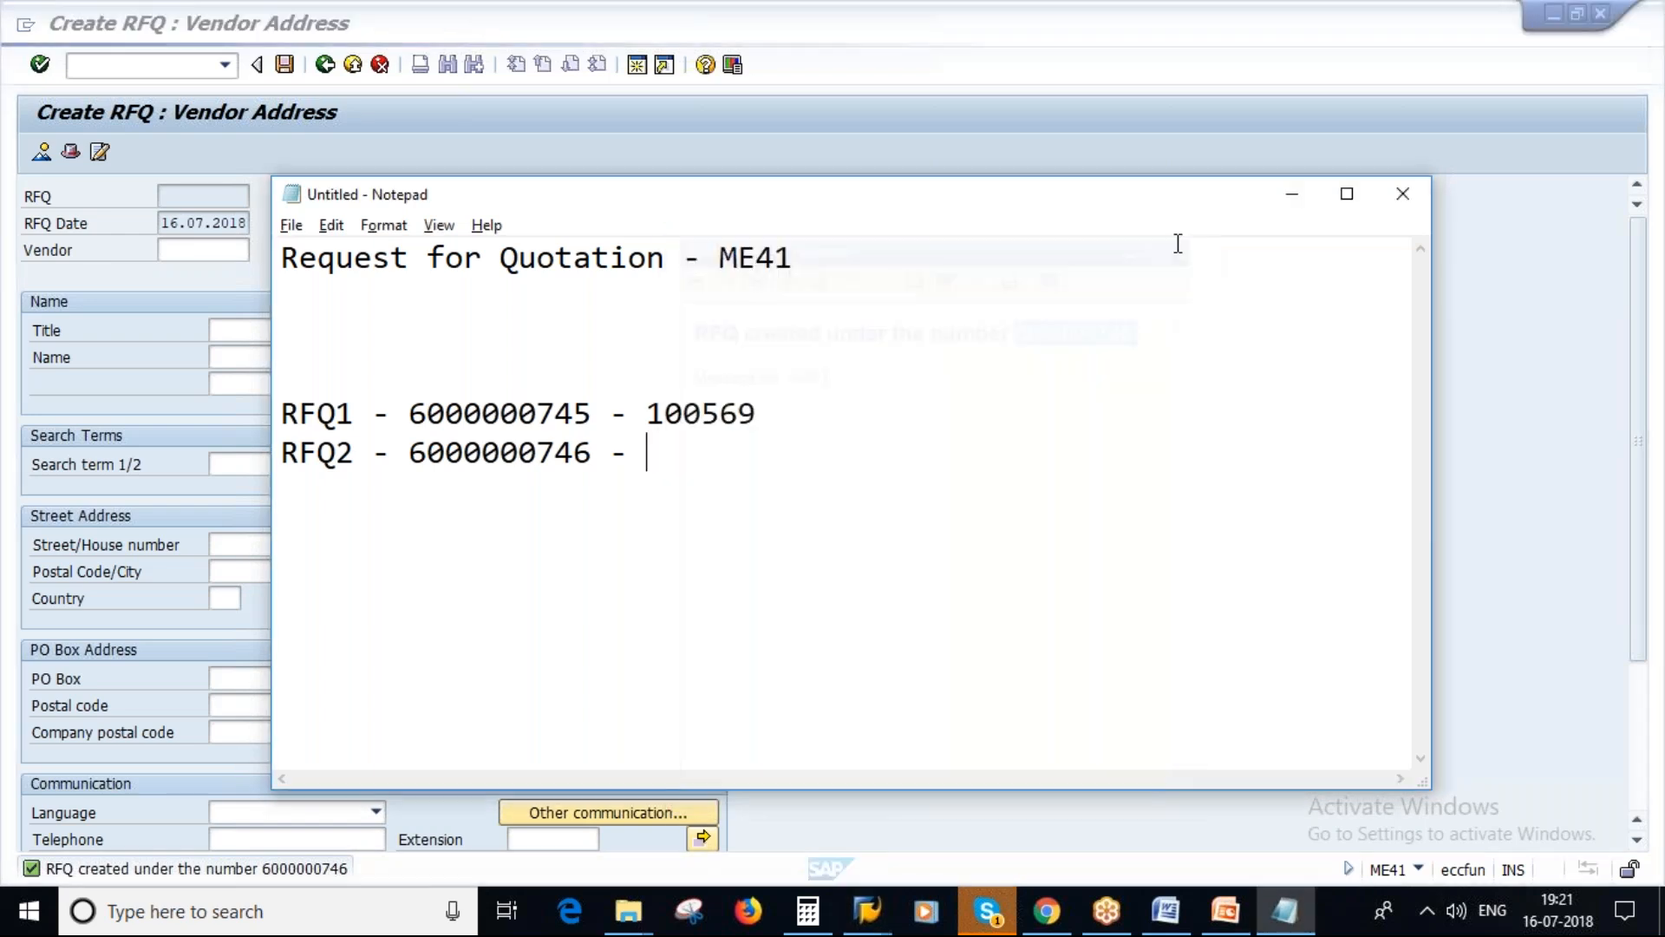
pyautogui.click(1292, 200)
pyautogui.click(263, 251)
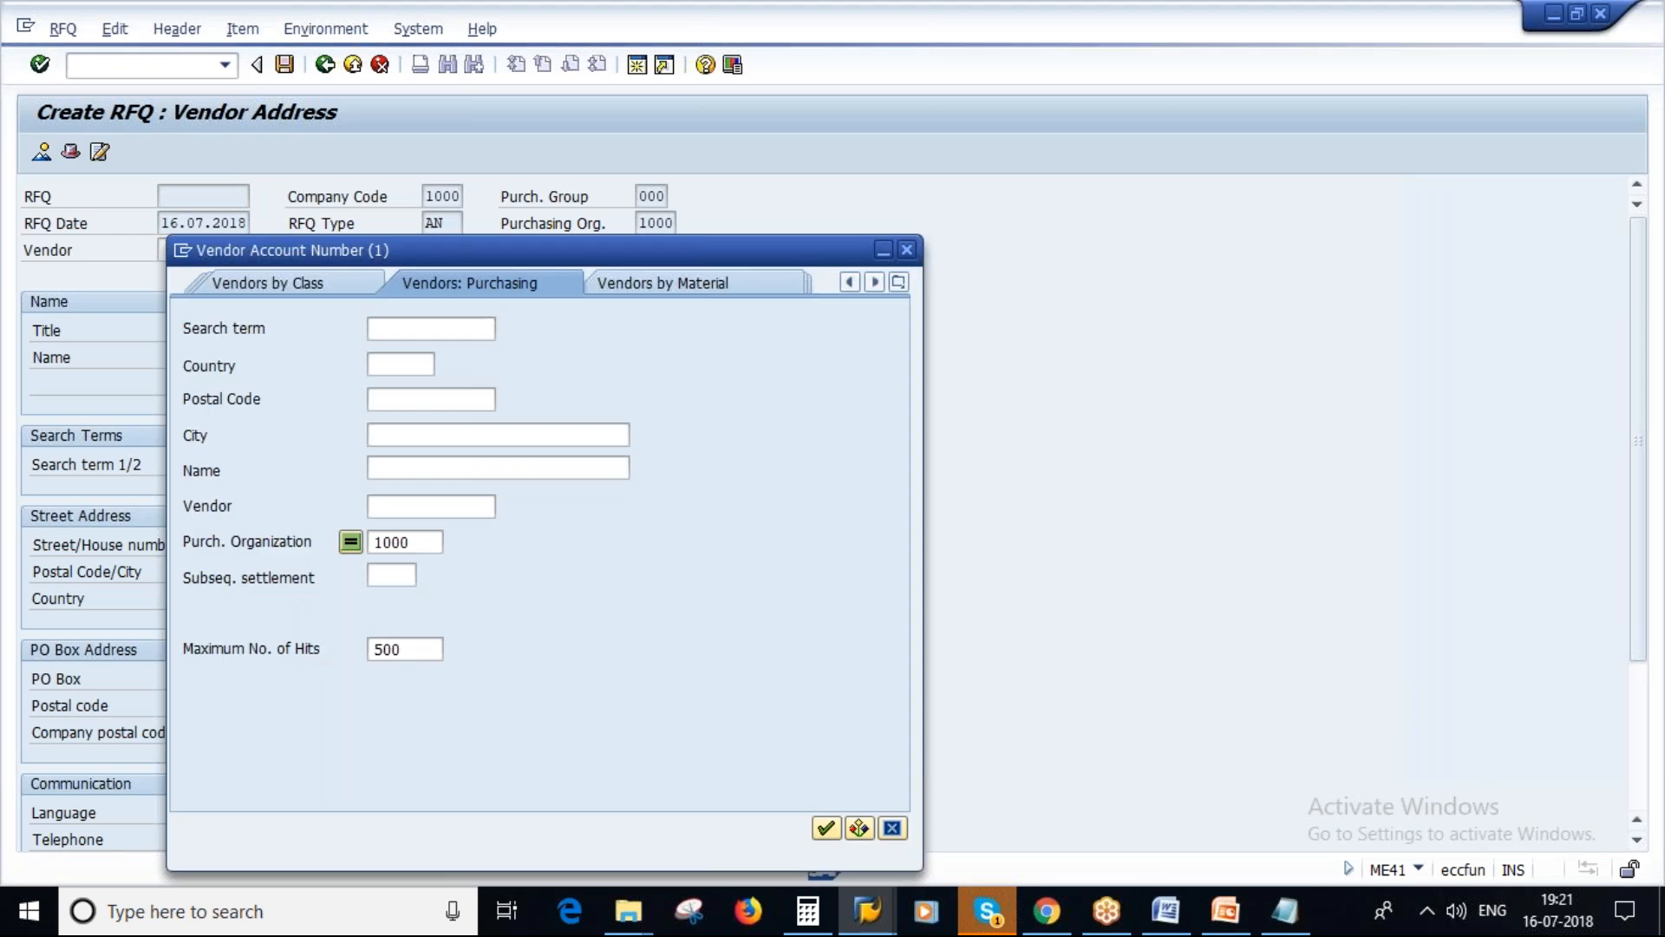
pyautogui.press('Return')
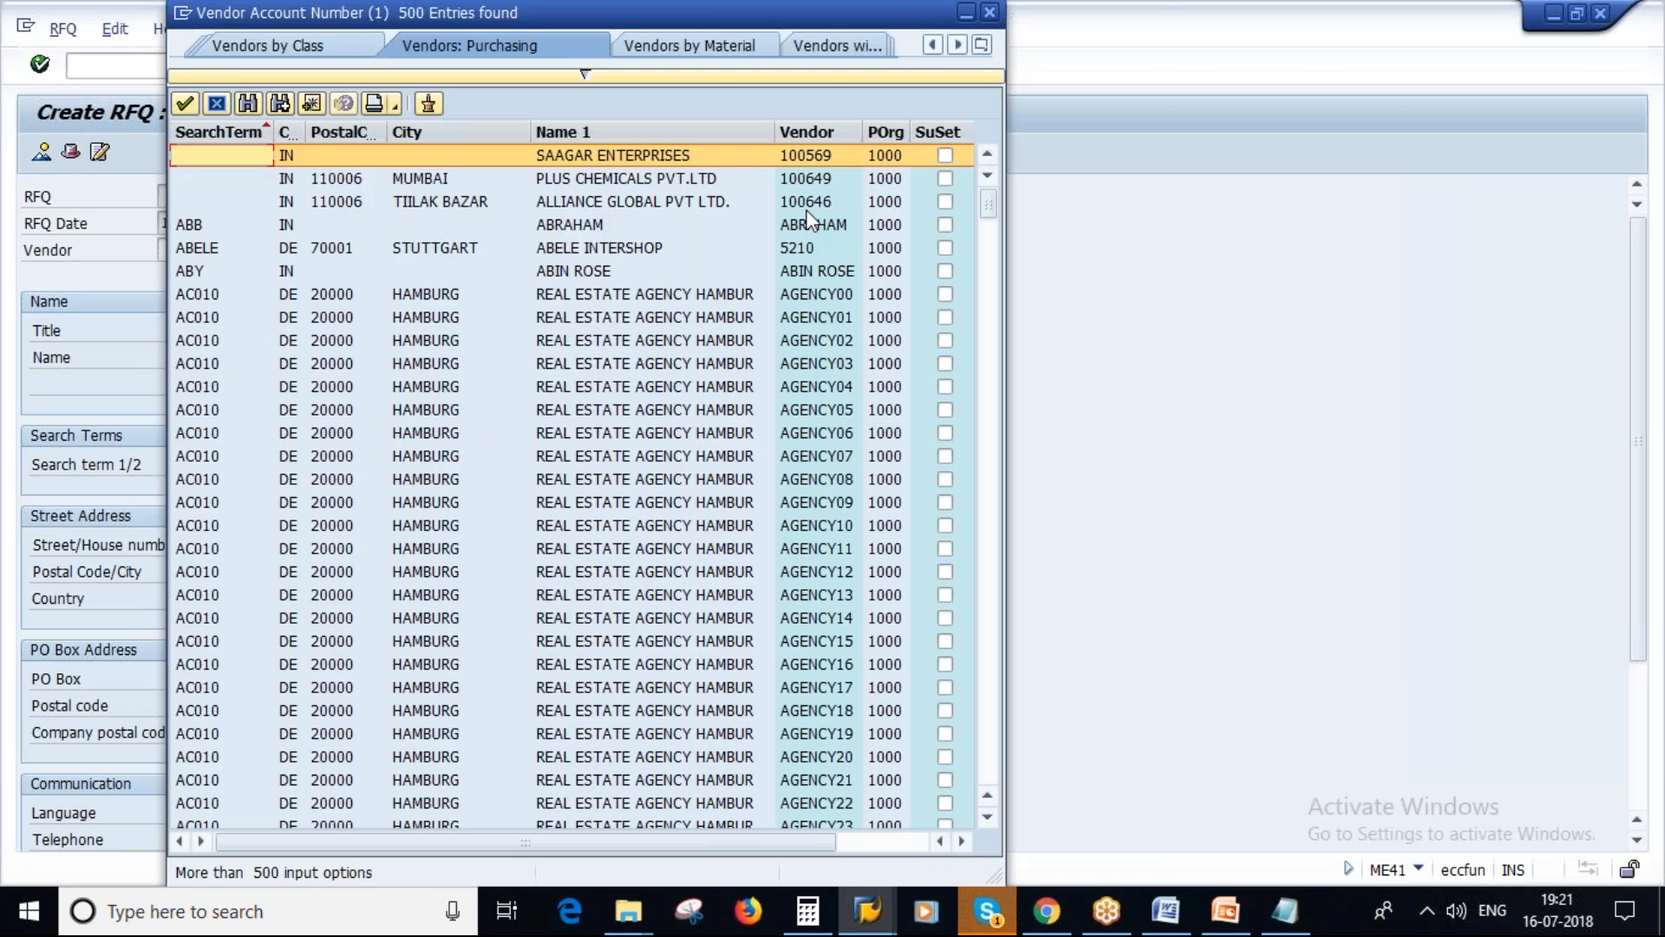
# Note Plus Chemicals' vendor number at the end of the RFQ2 line in Notepad and start an "RFQ3 -" line.
pyautogui.click(1285, 911)
pyautogui.write('100649')
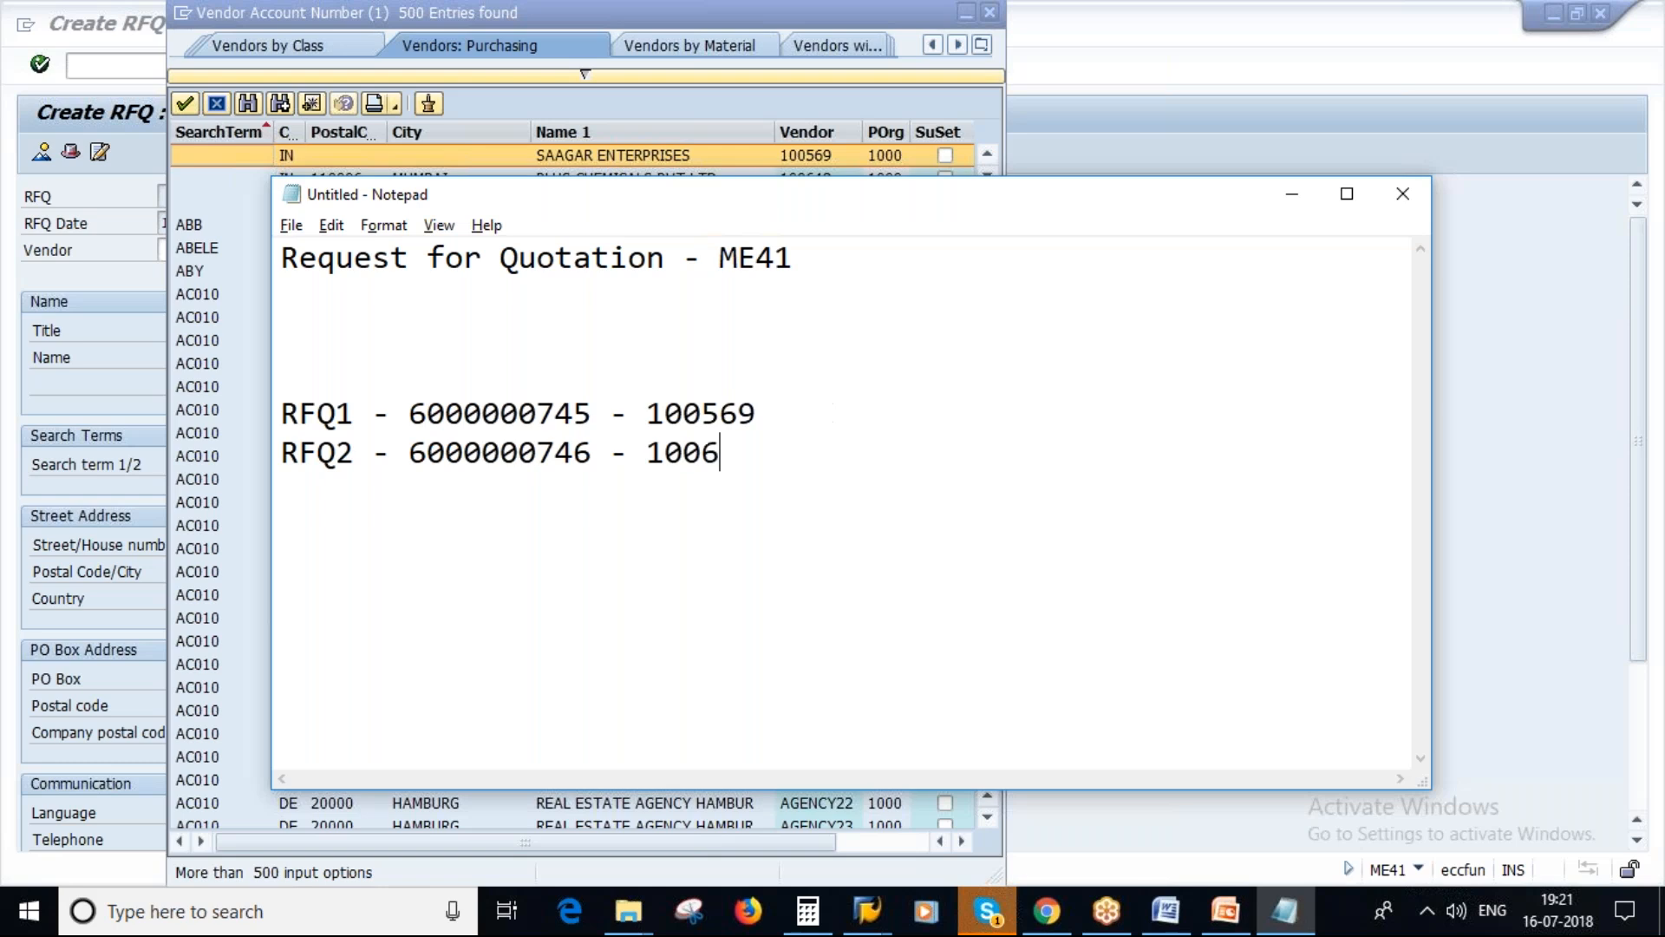
pyautogui.press('Return')
pyautogui.write('RFQ3 -')
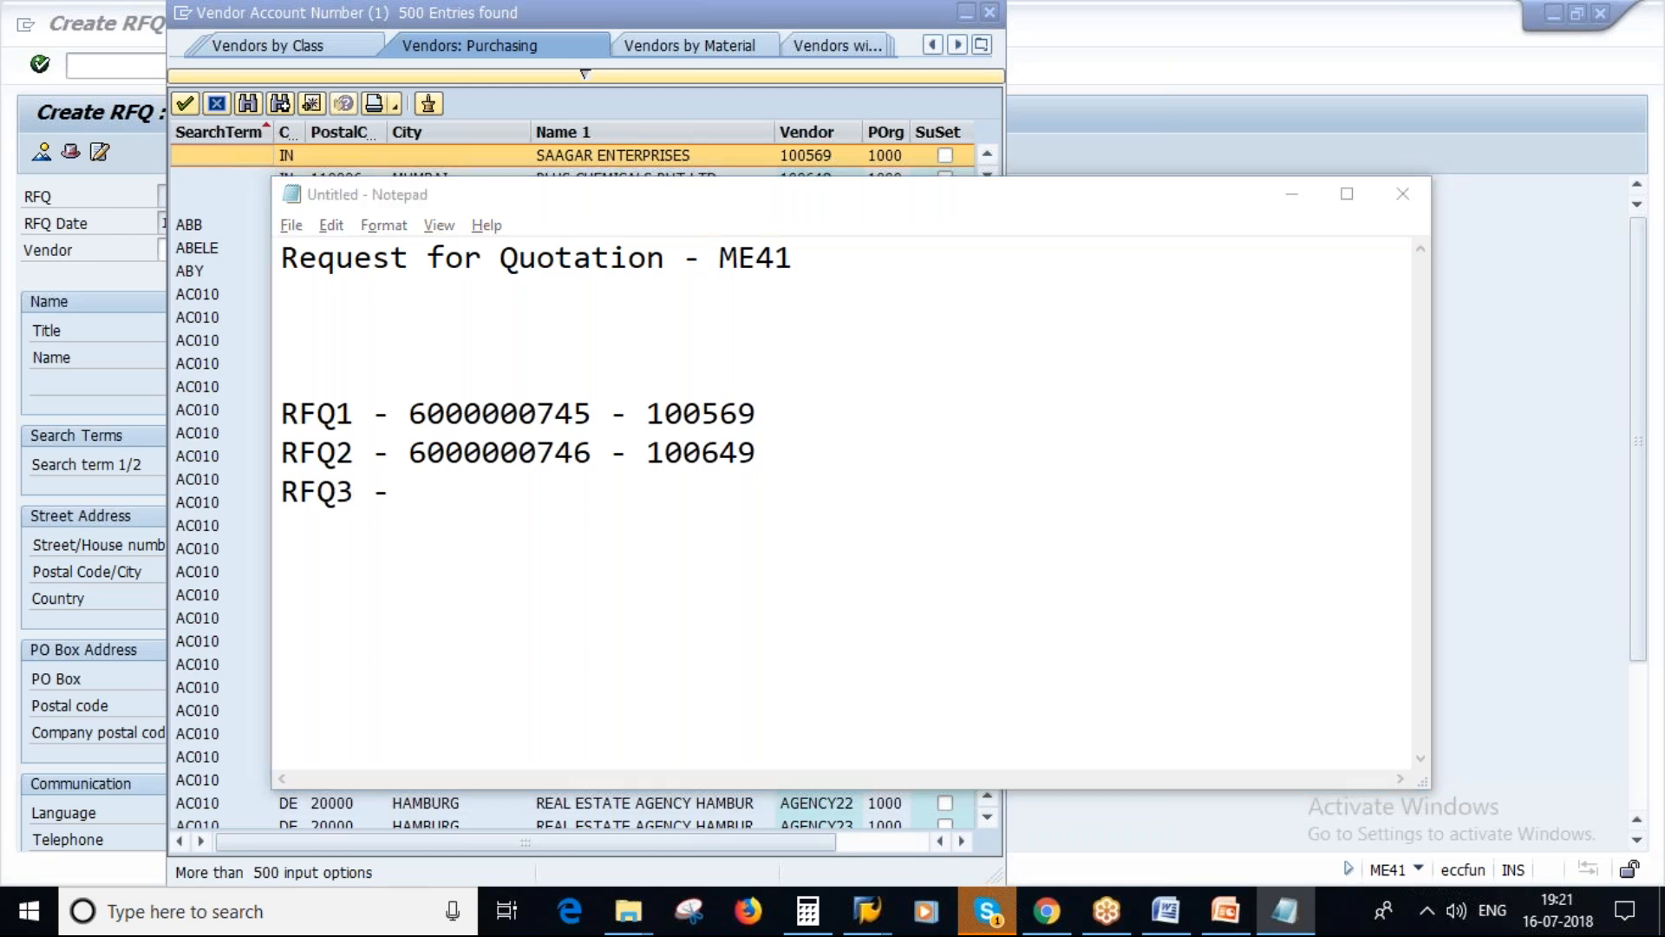
# Look up Alliance Global Pvt Ltd in the vendor list and note its vendor number on the RFQ3 line in Notepad.
pyautogui.click(866, 911)
pyautogui.click(804, 202)
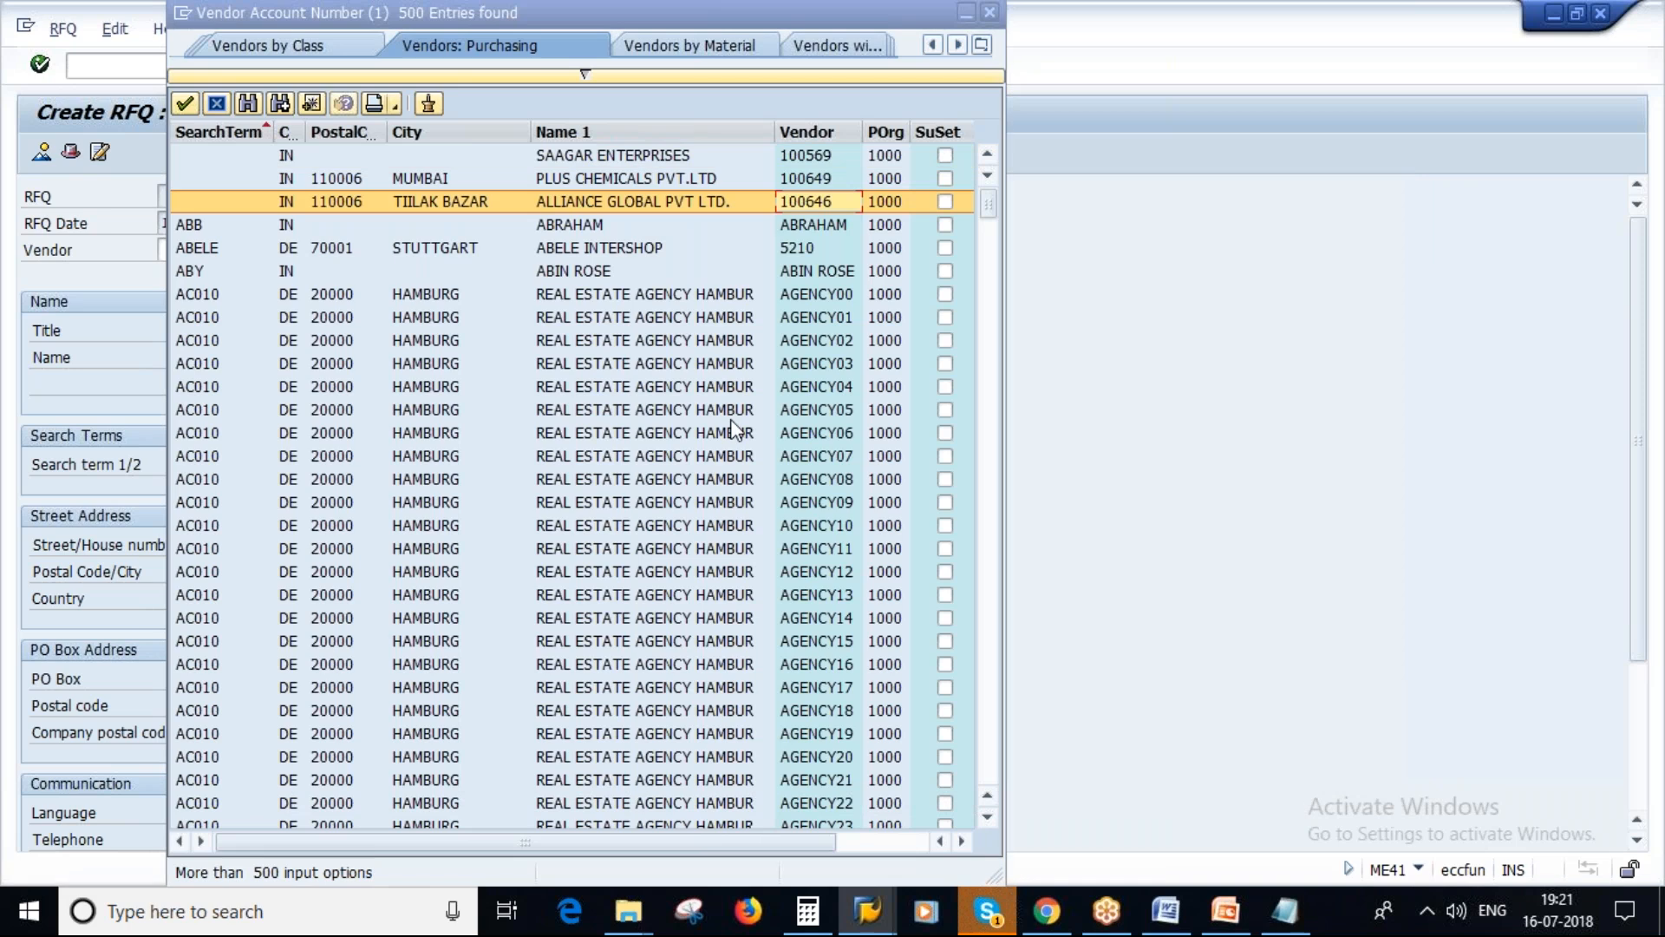
pyautogui.hotkey('alt', 'Tab')
pyautogui.write('100')
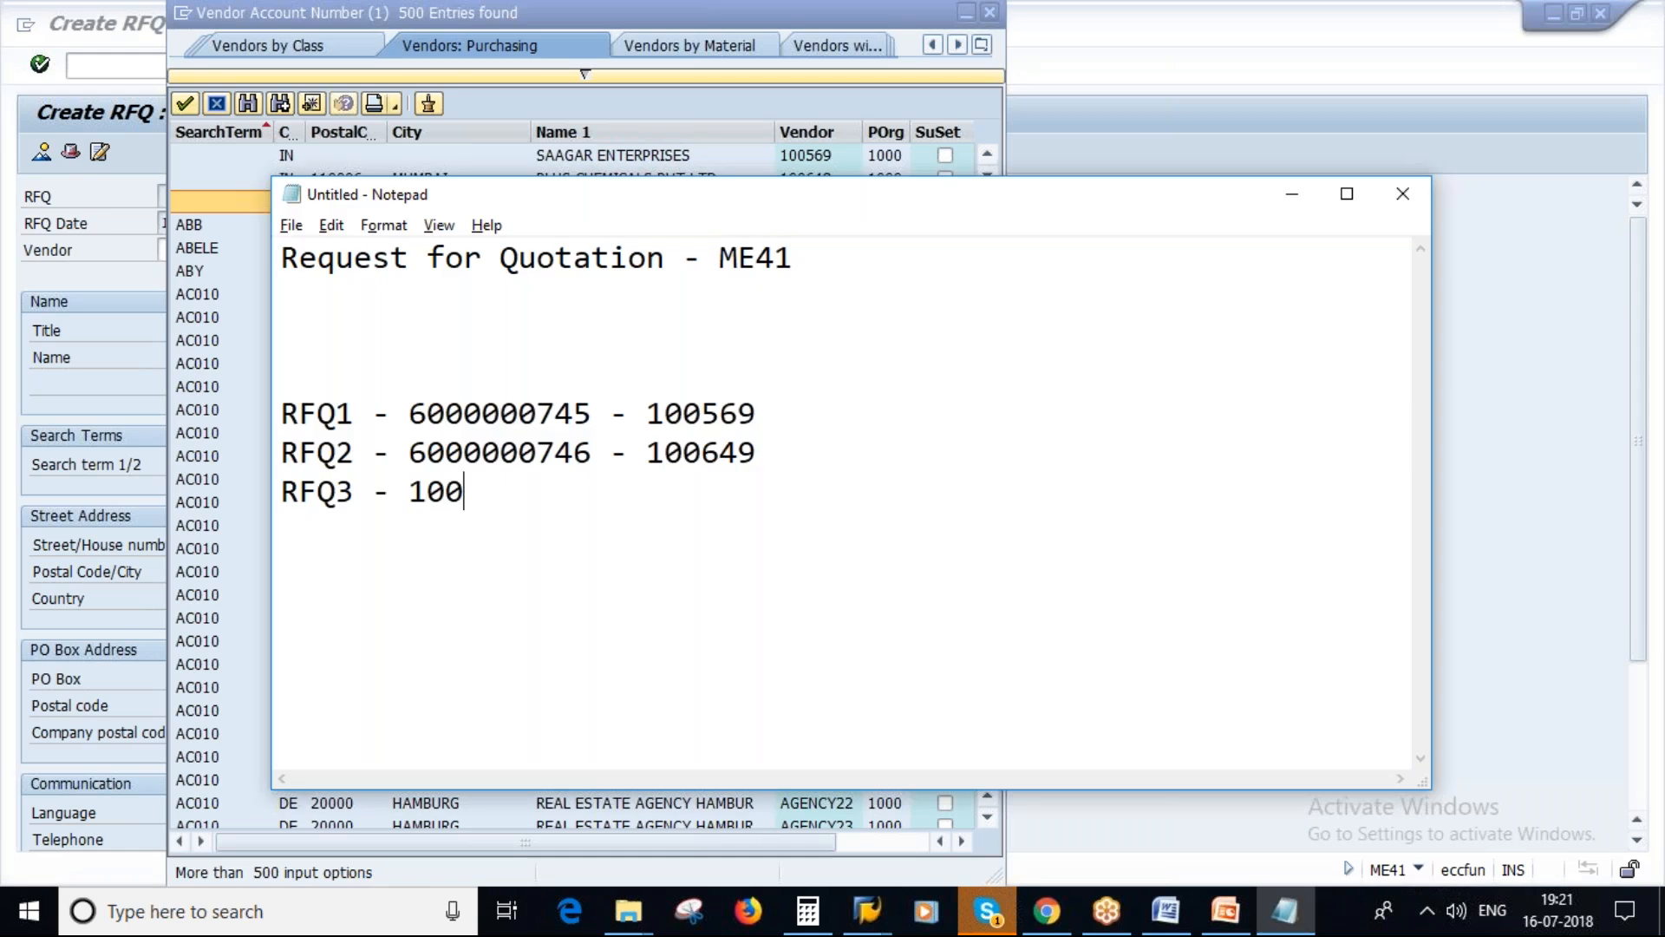
pyautogui.write('646')
pyautogui.press('Left')
pyautogui.press('Left')
pyautogui.press('Left')
pyautogui.press('Left')
pyautogui.press('Left')
# Return to the SAP vendor list and try to assign Alliance Global Pvt Ltd to the third RFQ.
pyautogui.hotkey('alt', 'Tab')
pyautogui.doubleClick(819, 203)
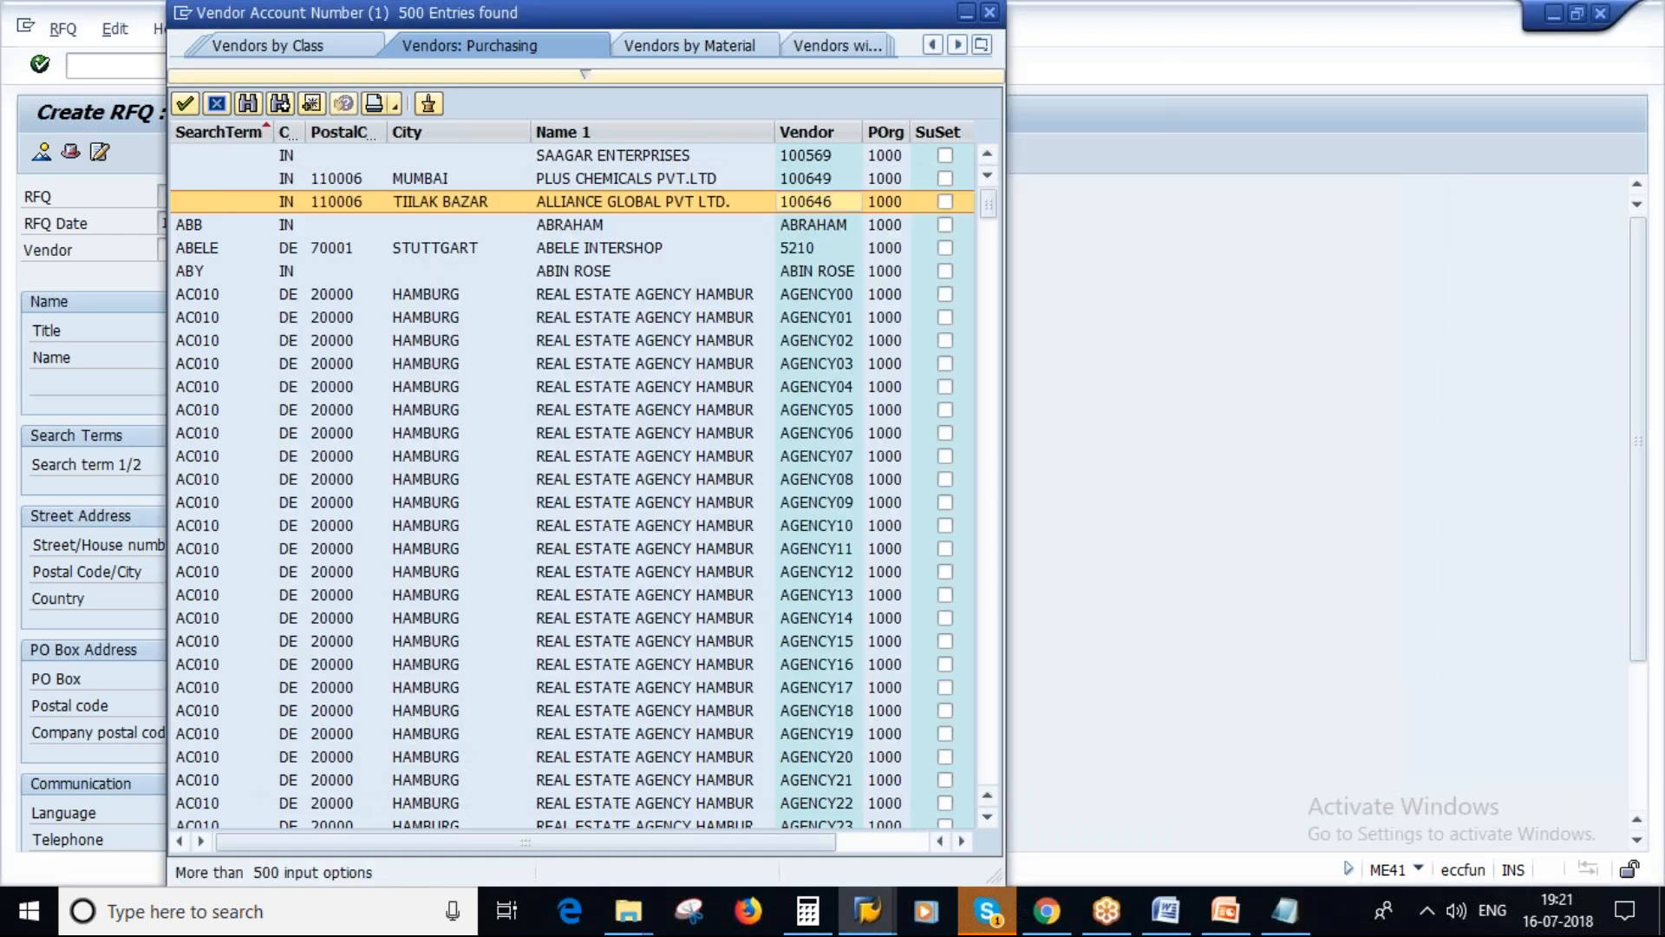
pyautogui.press('Return')
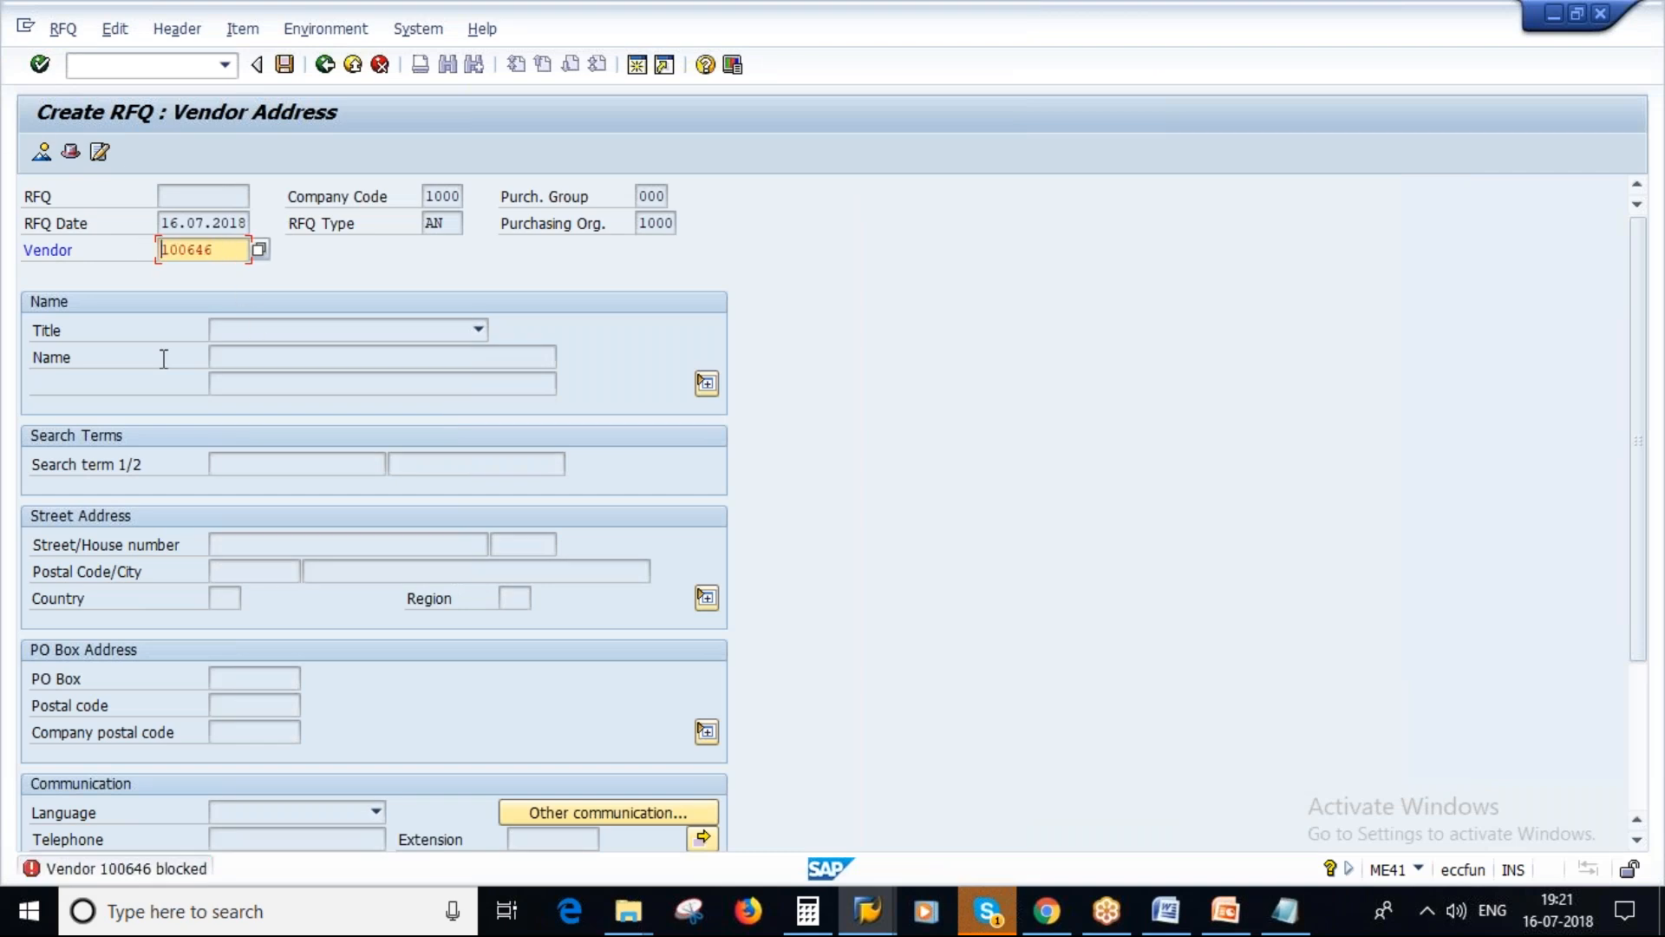
# Open XK06 in a new session for Alliance Global's vendor number with company code 1000 and purchasing organization 1000.
pyautogui.click(638, 67)
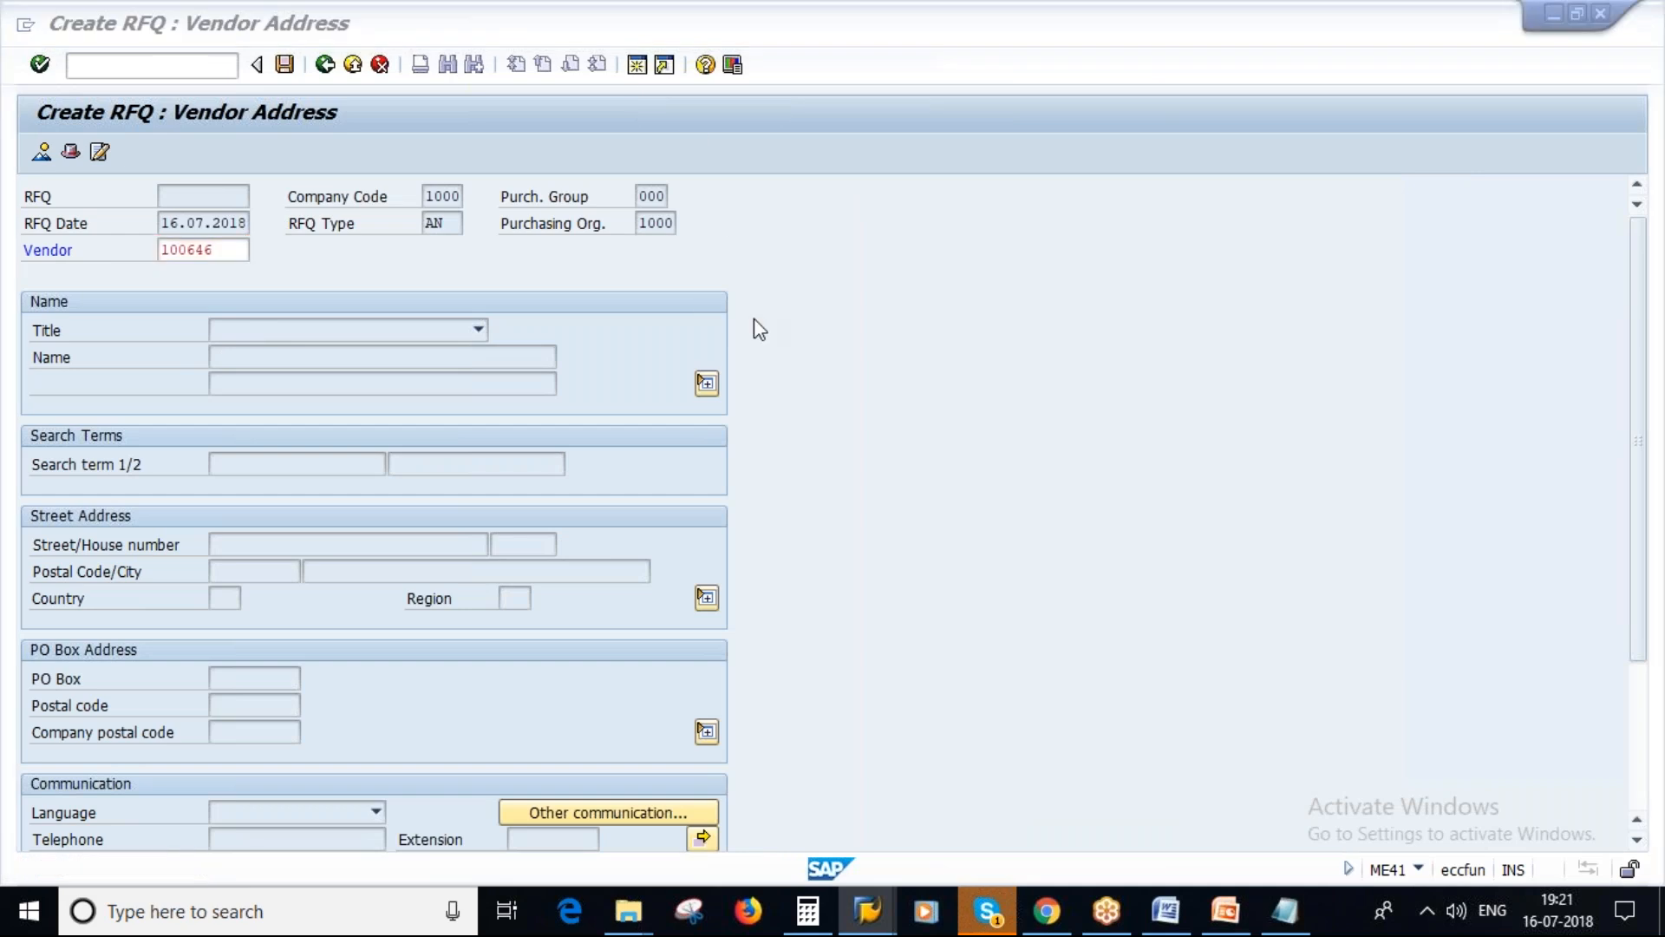
pyautogui.write('XK0')
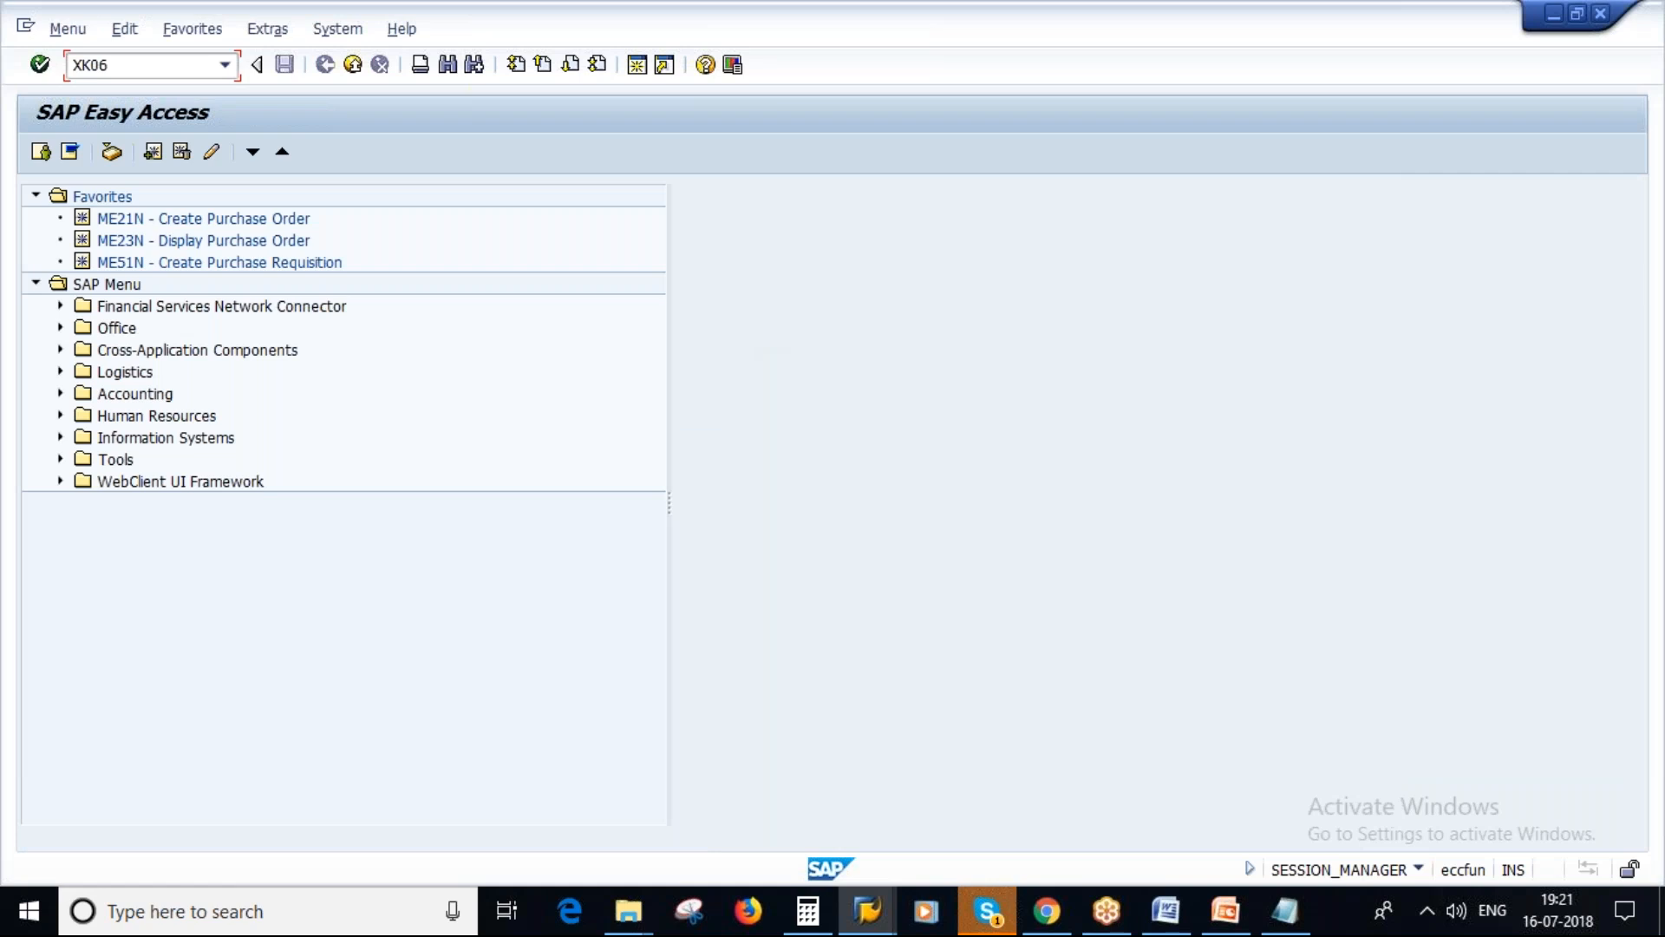
pyautogui.write('6')
pyautogui.press('Return')
pyautogui.write('100646')
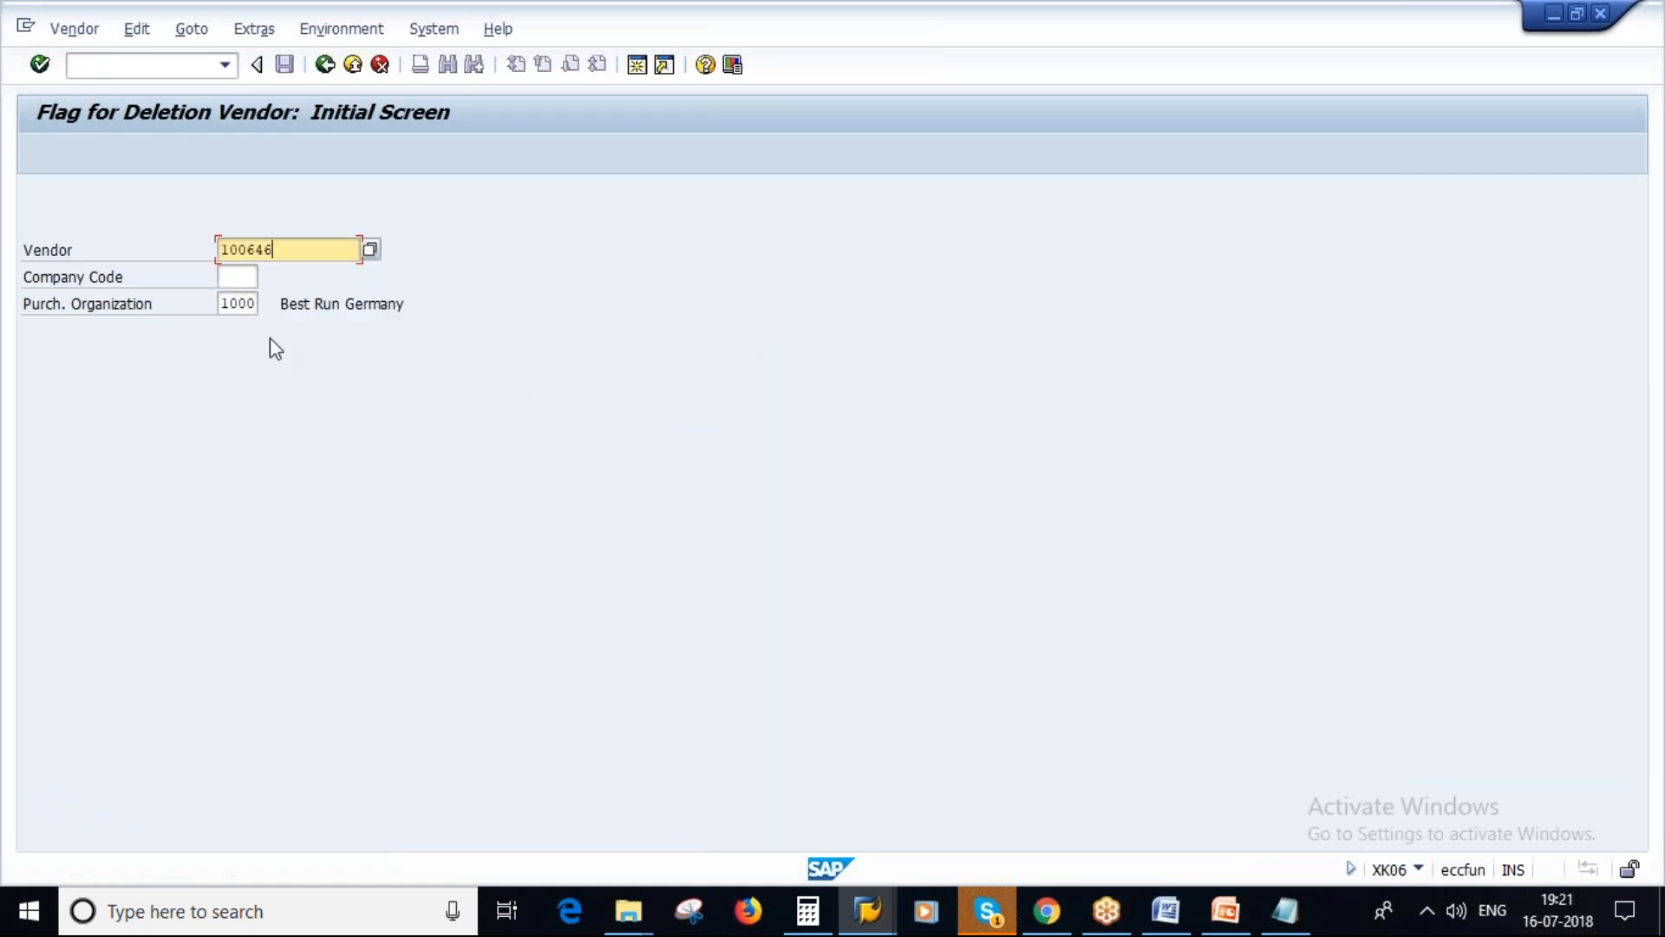
pyautogui.click(245, 274)
pyautogui.write('1000')
pyautogui.press('Return')
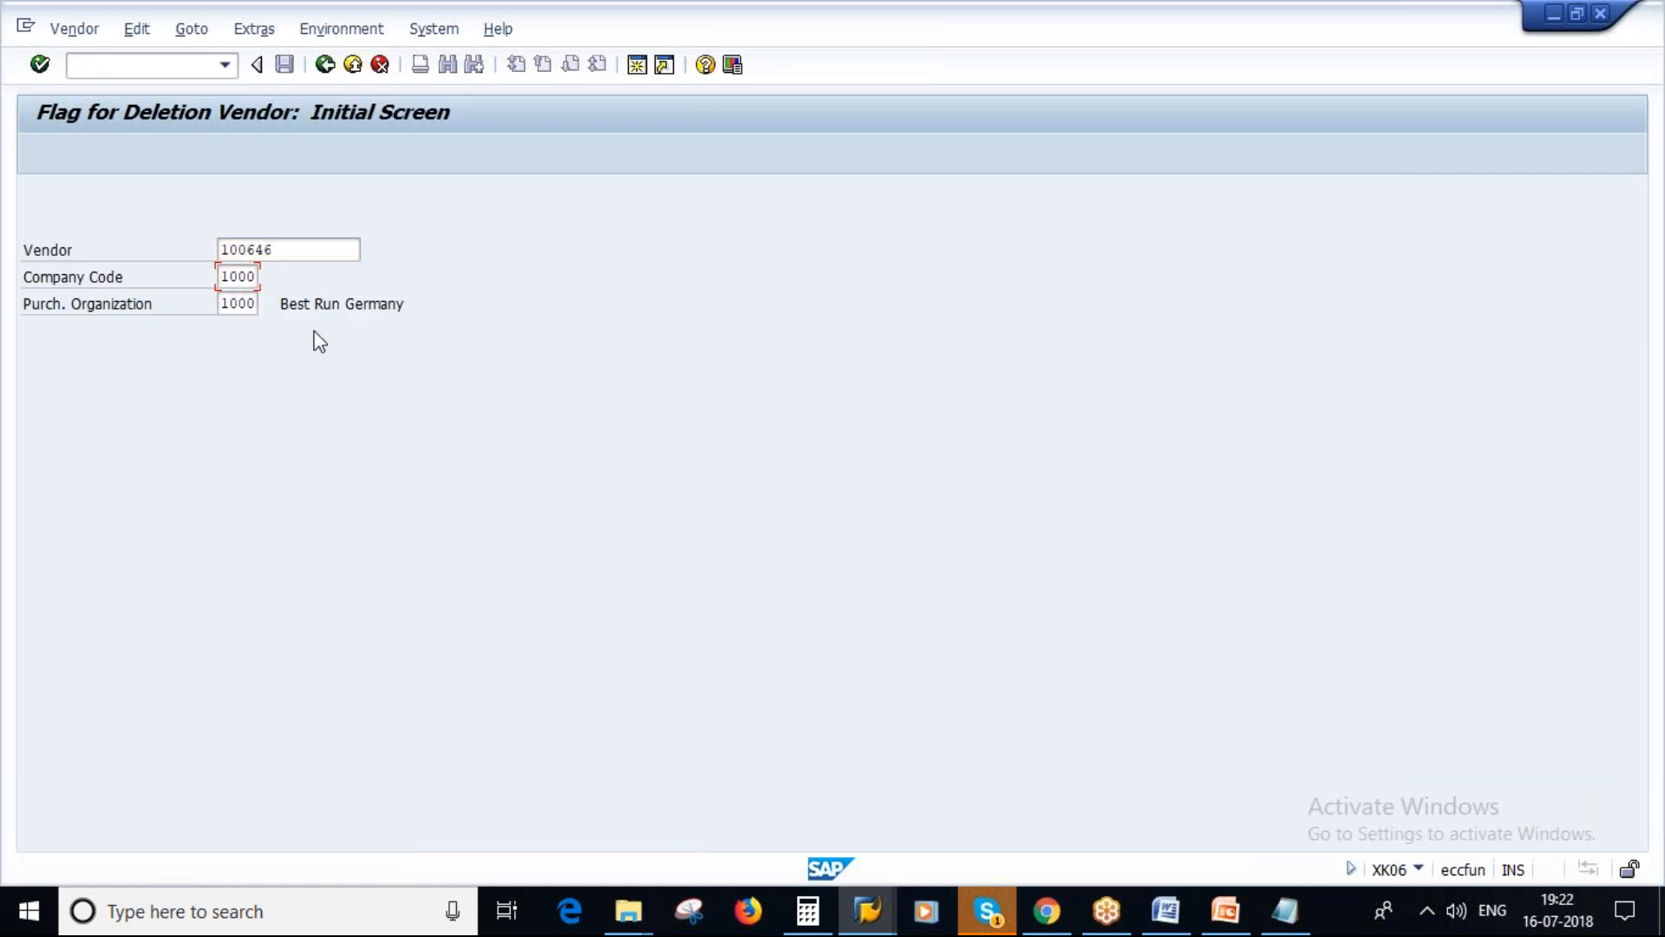
pyautogui.press('Return')
# Clear Alliance Global's deletion flags and deletion blocks, save the changes and leave the transaction.
pyautogui.click(55, 359)
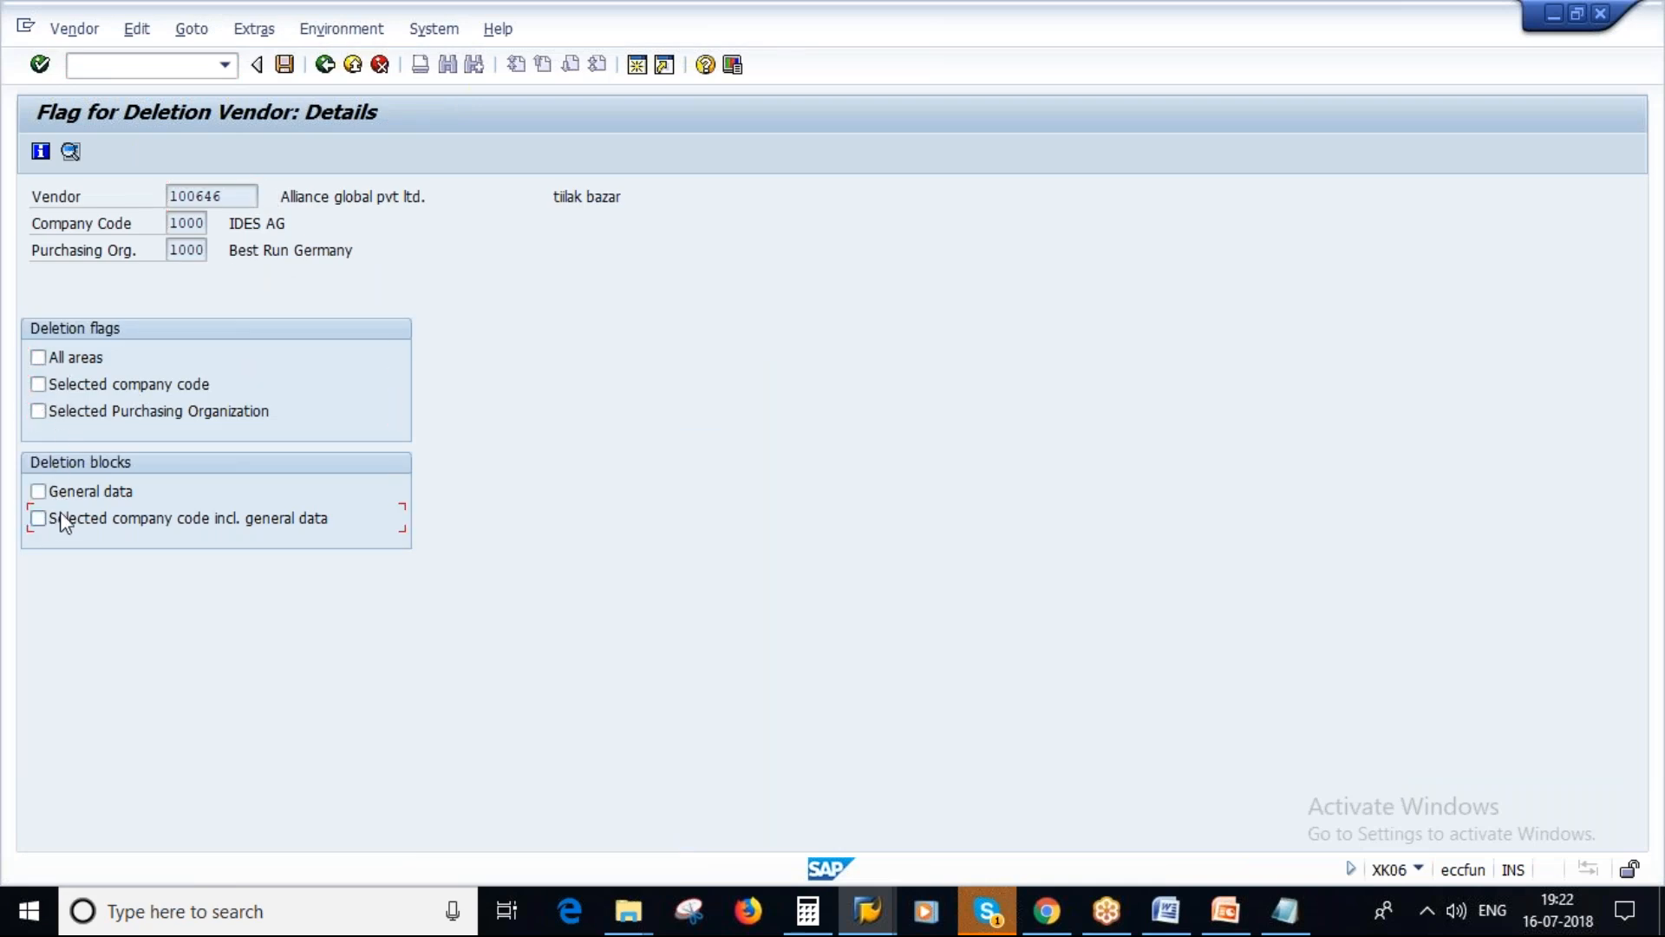
pyautogui.click(284, 64)
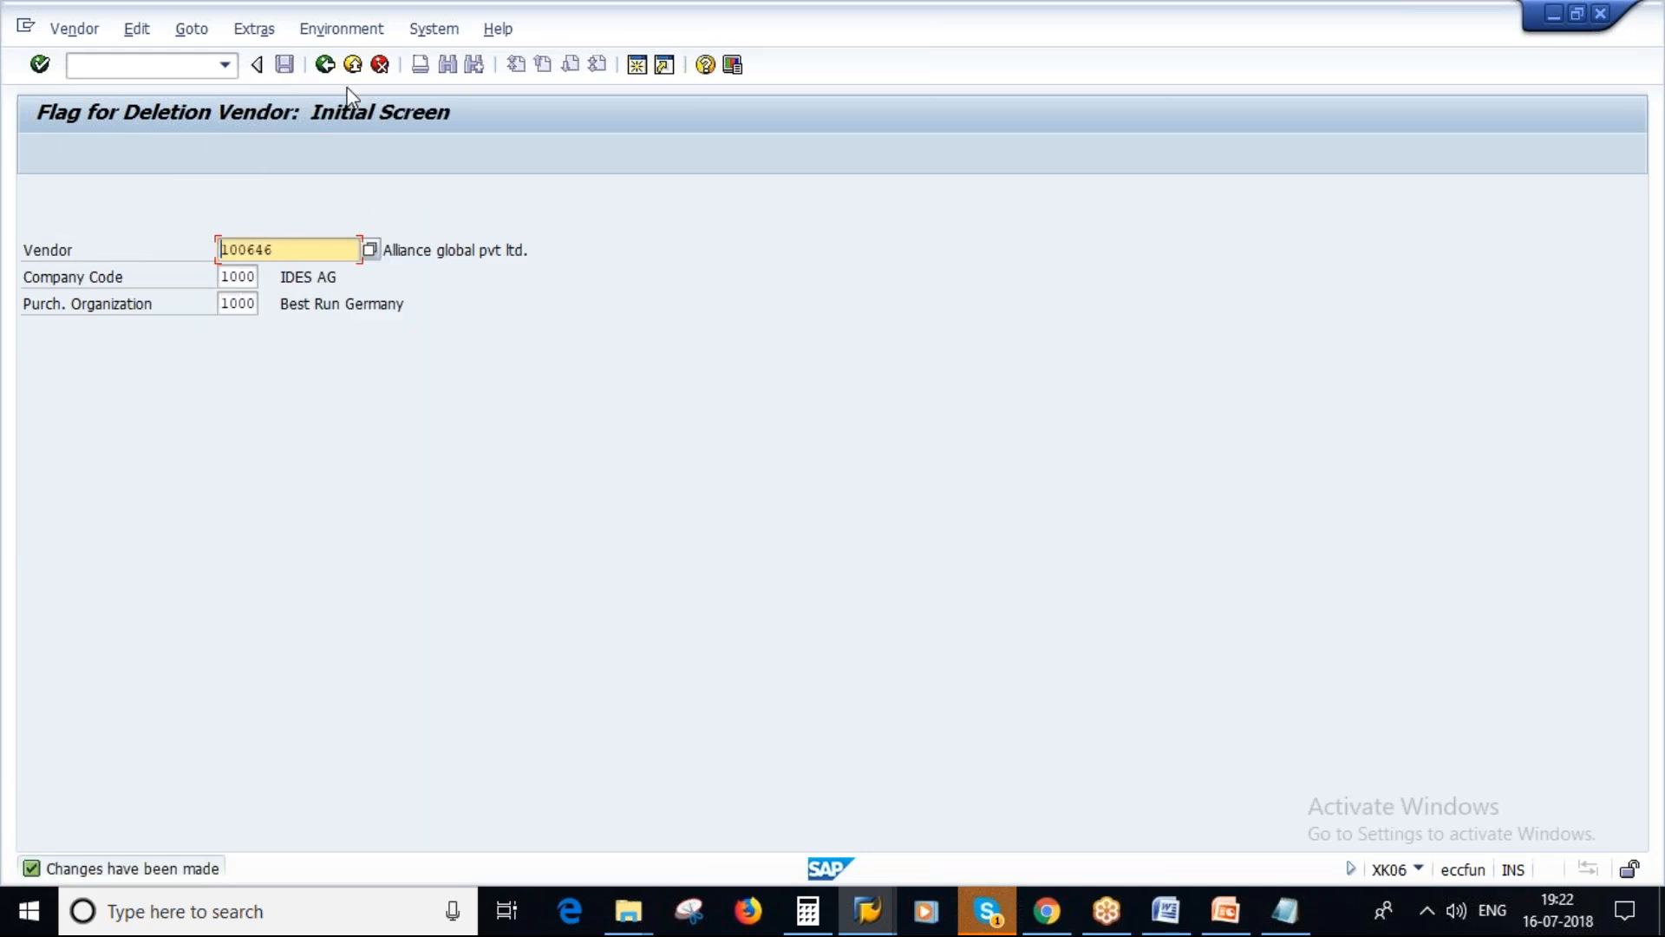
pyautogui.click(325, 65)
# Open XK05 for the same vendor, clear all its posting and purchasing blocks and save.
pyautogui.write('XK05')
pyautogui.press('Return')
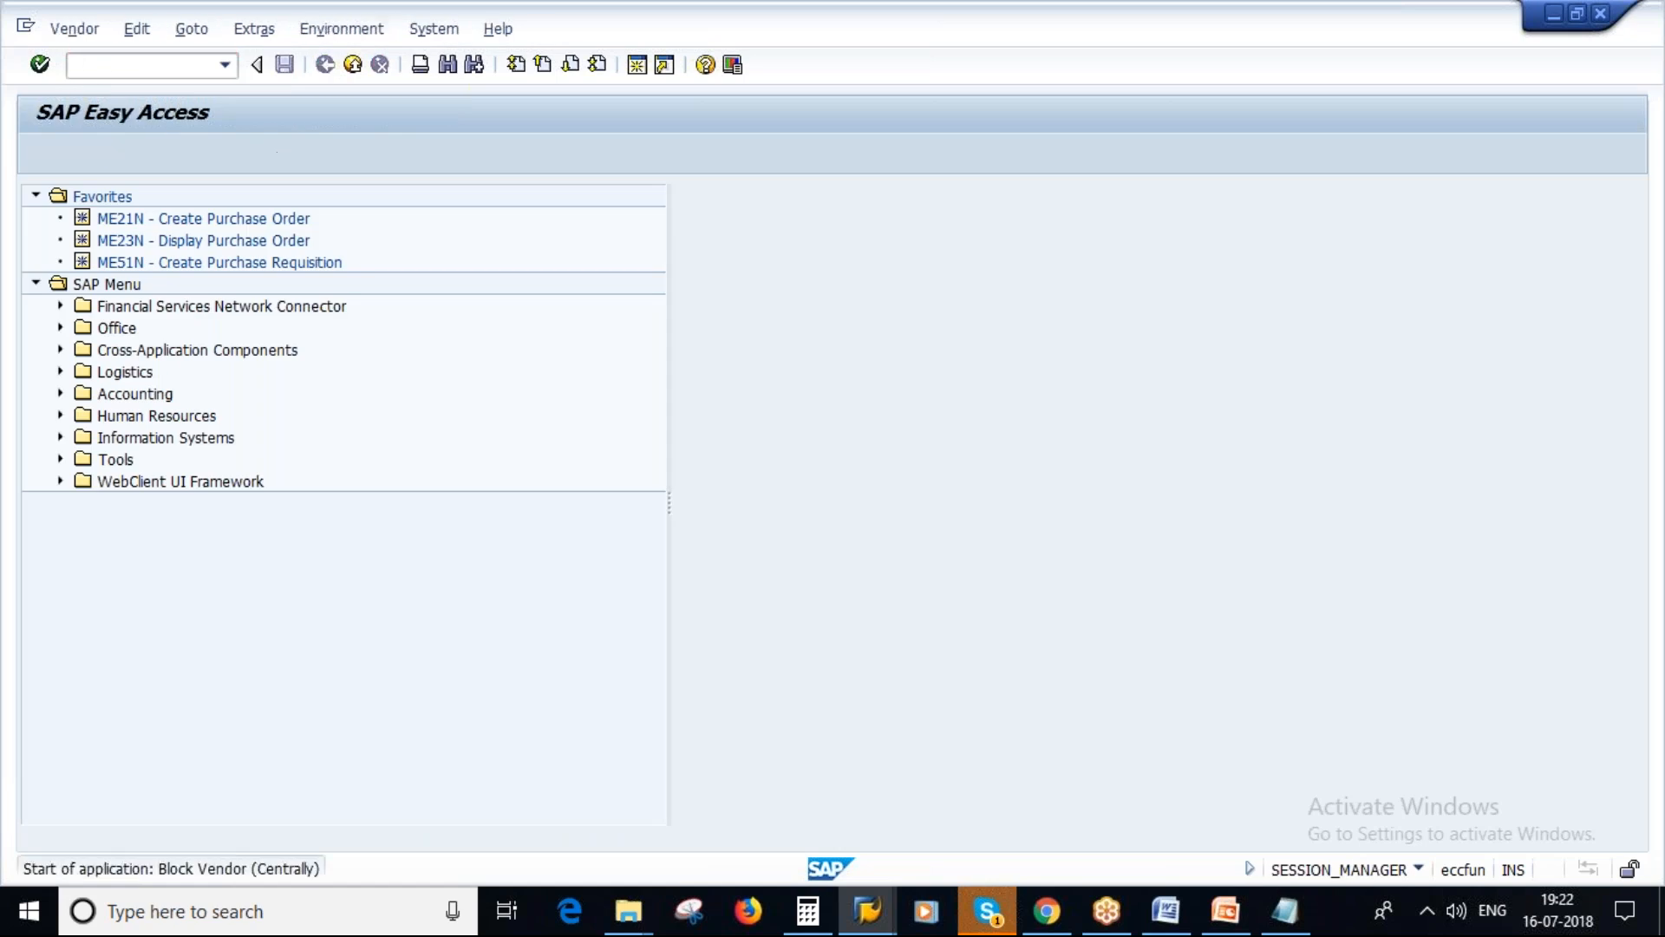
pyautogui.press('Return')
pyautogui.click(54, 331)
pyautogui.click(57, 357)
pyautogui.click(68, 439)
pyautogui.click(70, 466)
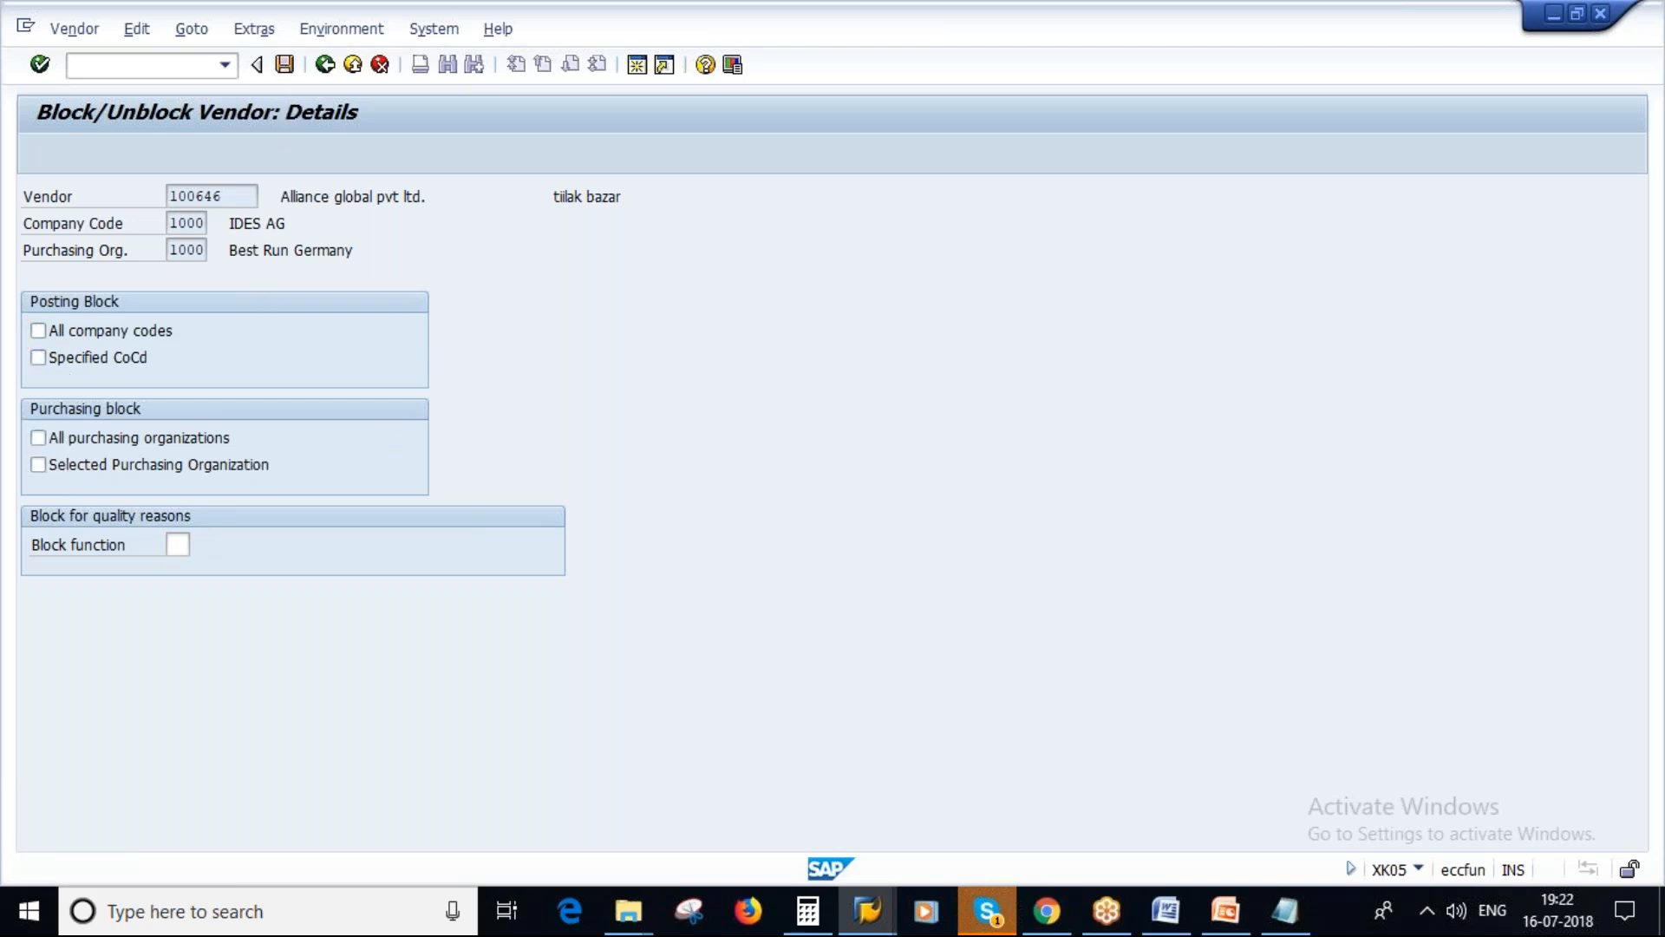
pyautogui.hotkey('ctrl', 's')
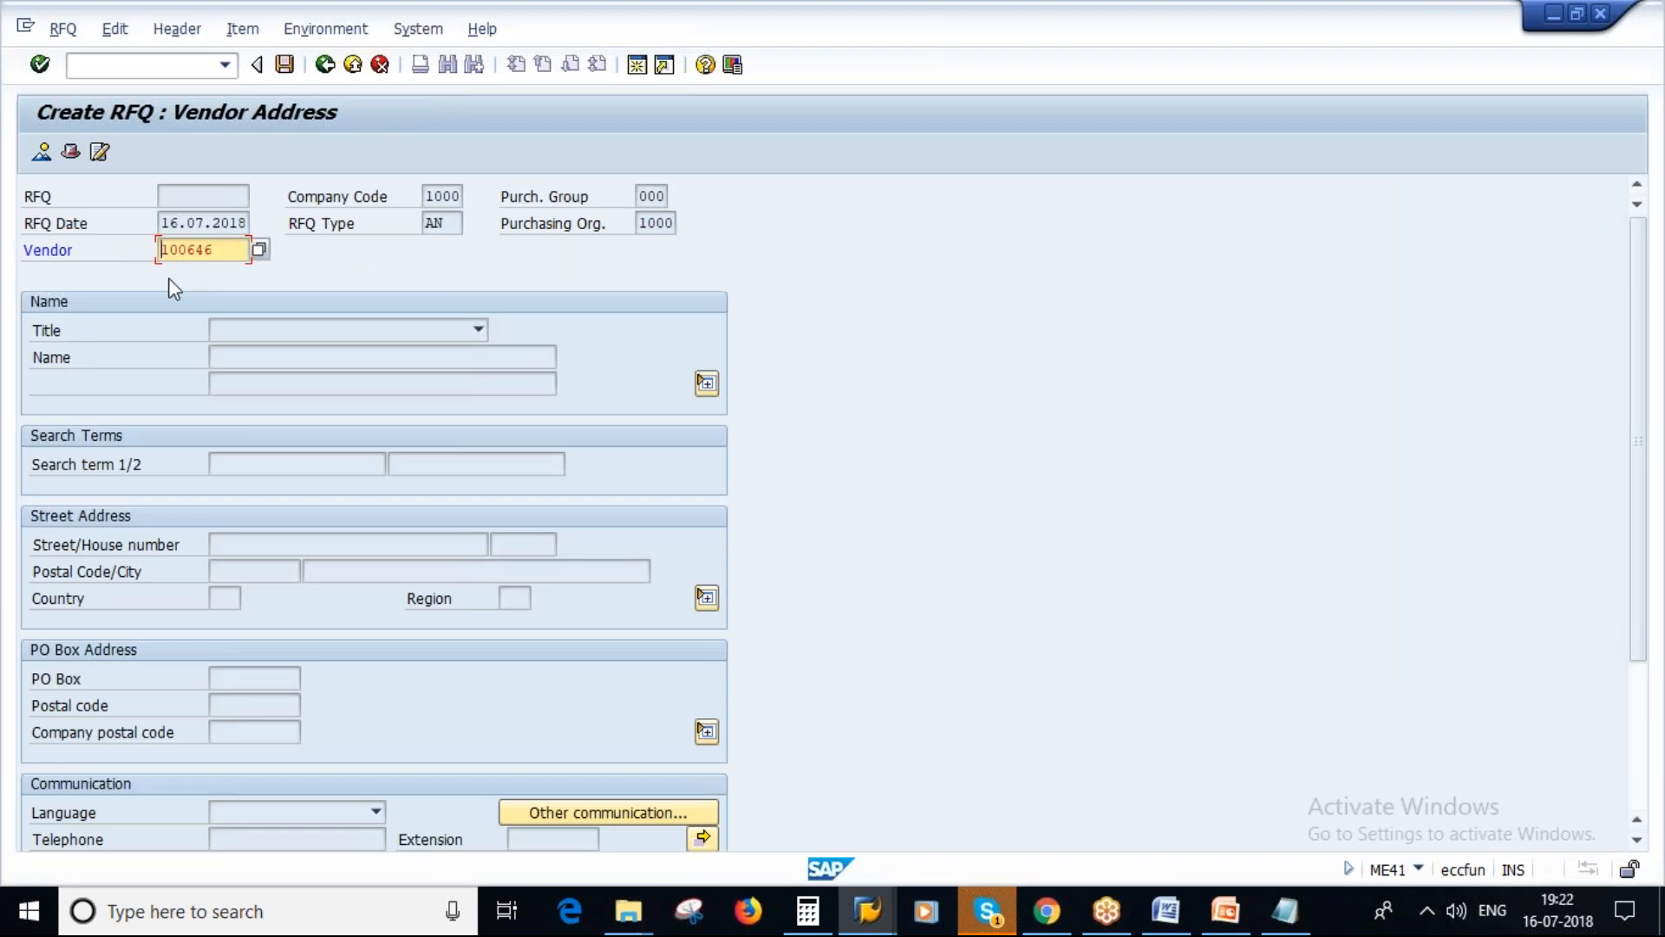
# Back in the third RFQ, clear the vendor field, re-enter Alliance Global's vendor number and submit it.
pyautogui.press('Return')
pyautogui.press('Delete')
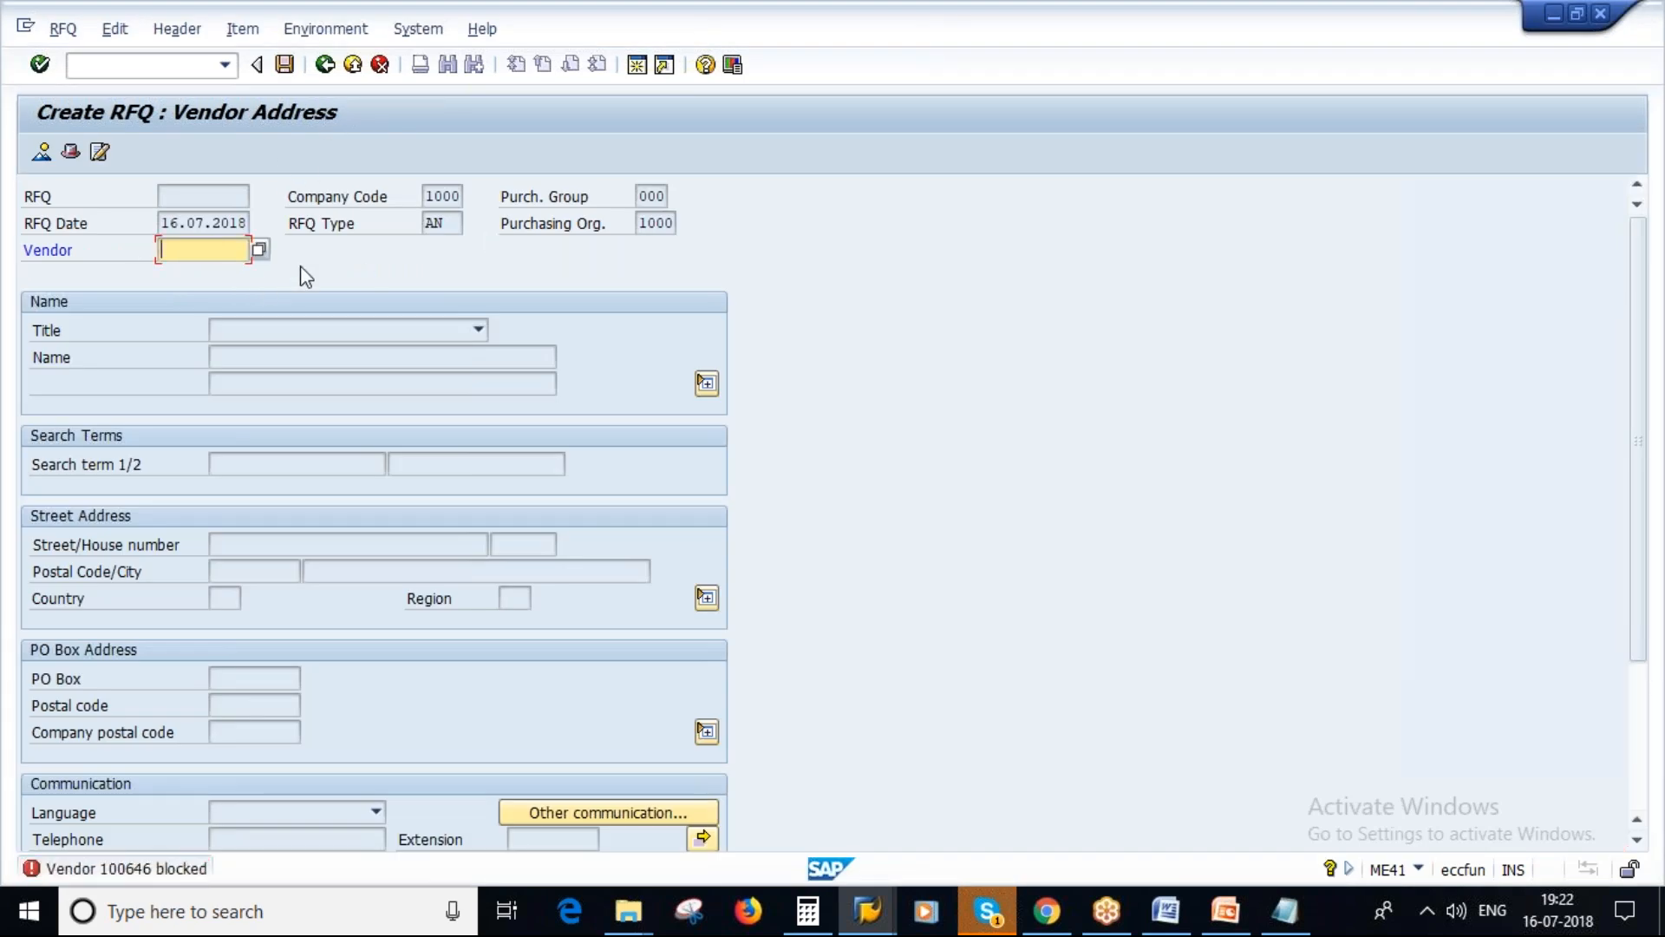
pyautogui.write('100')
pyautogui.click(211, 276)
pyautogui.press('Return')
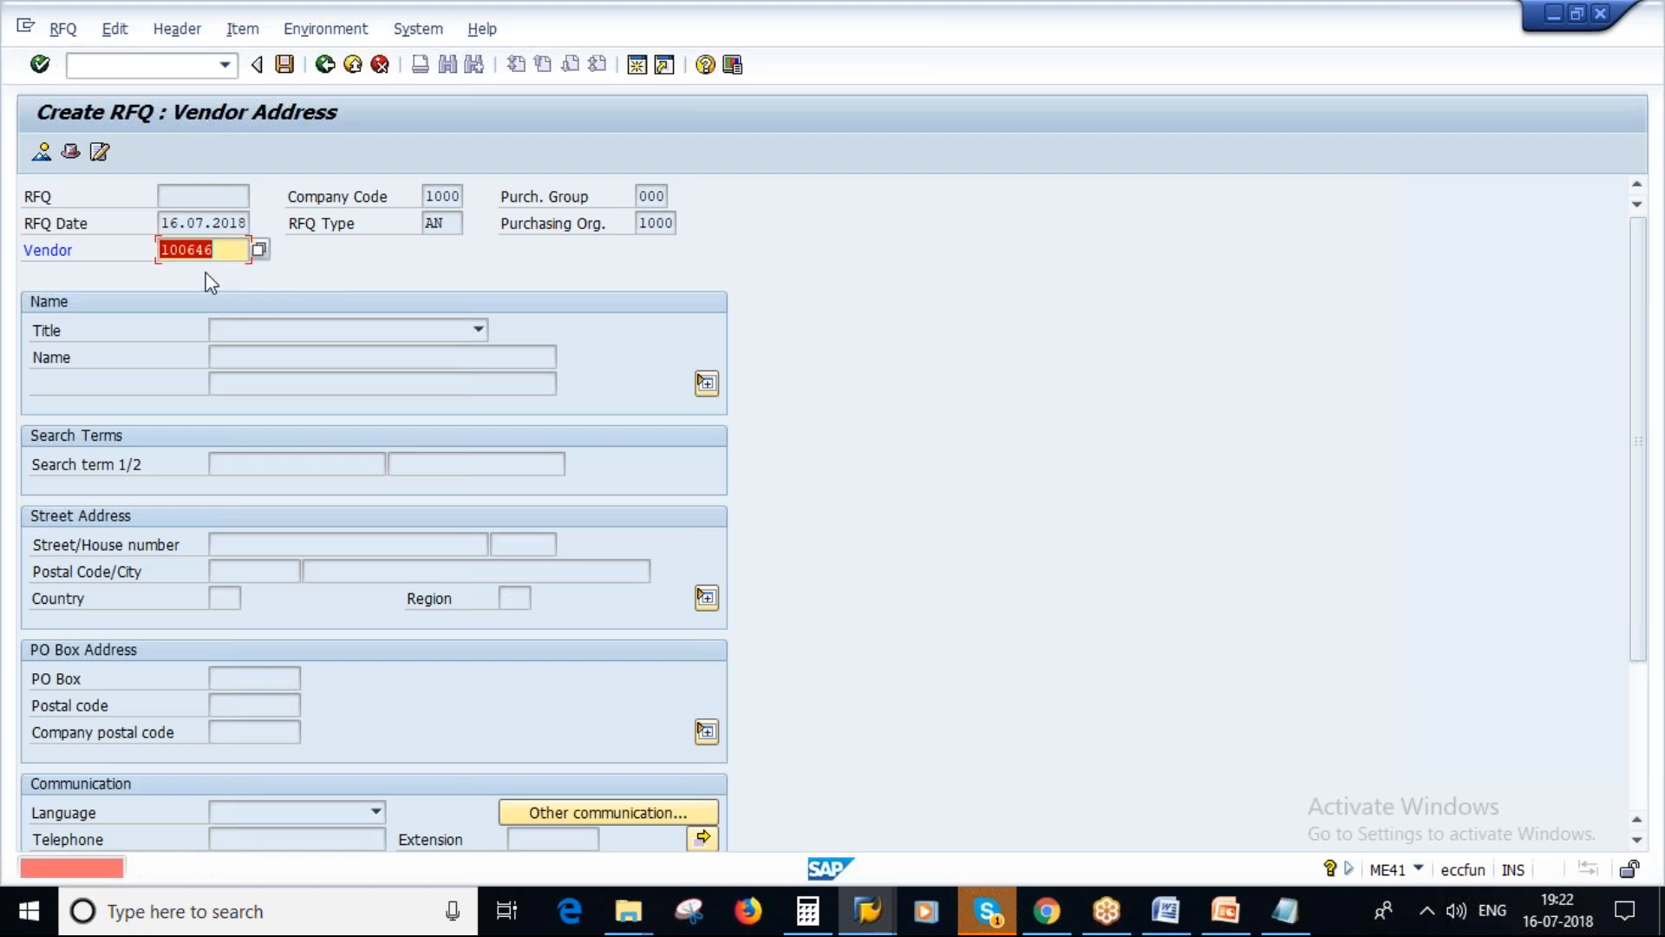
# Clear the vendor field in the third RFQ and exit the document without saving.
pyautogui.press('BackSpace')
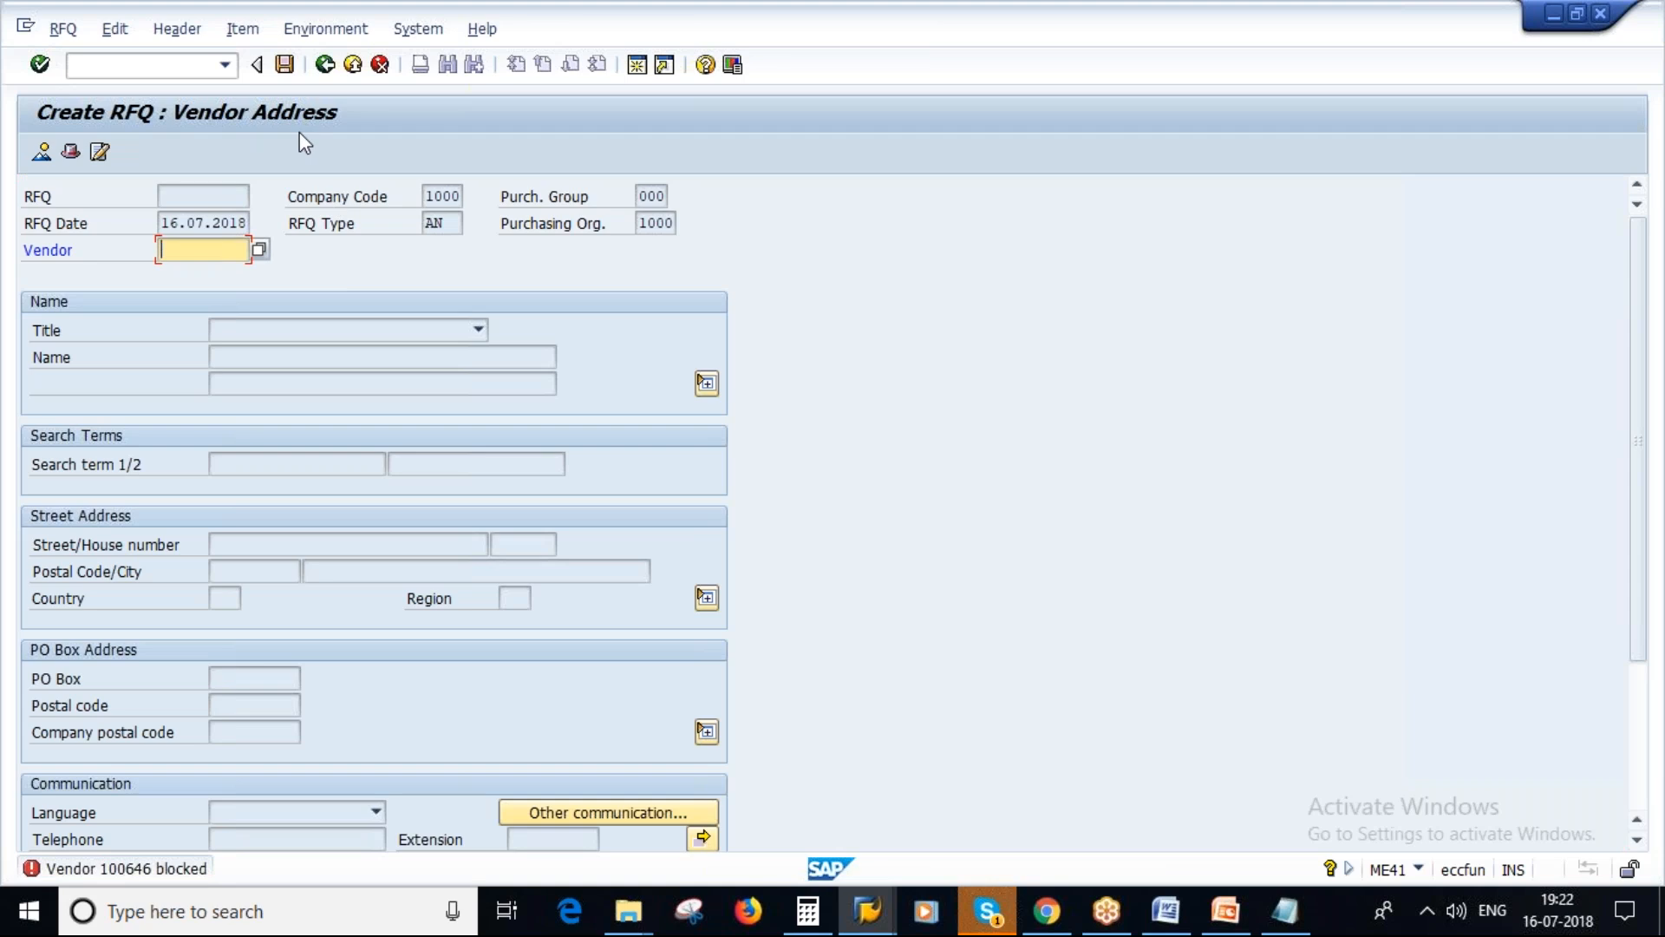
pyautogui.click(324, 66)
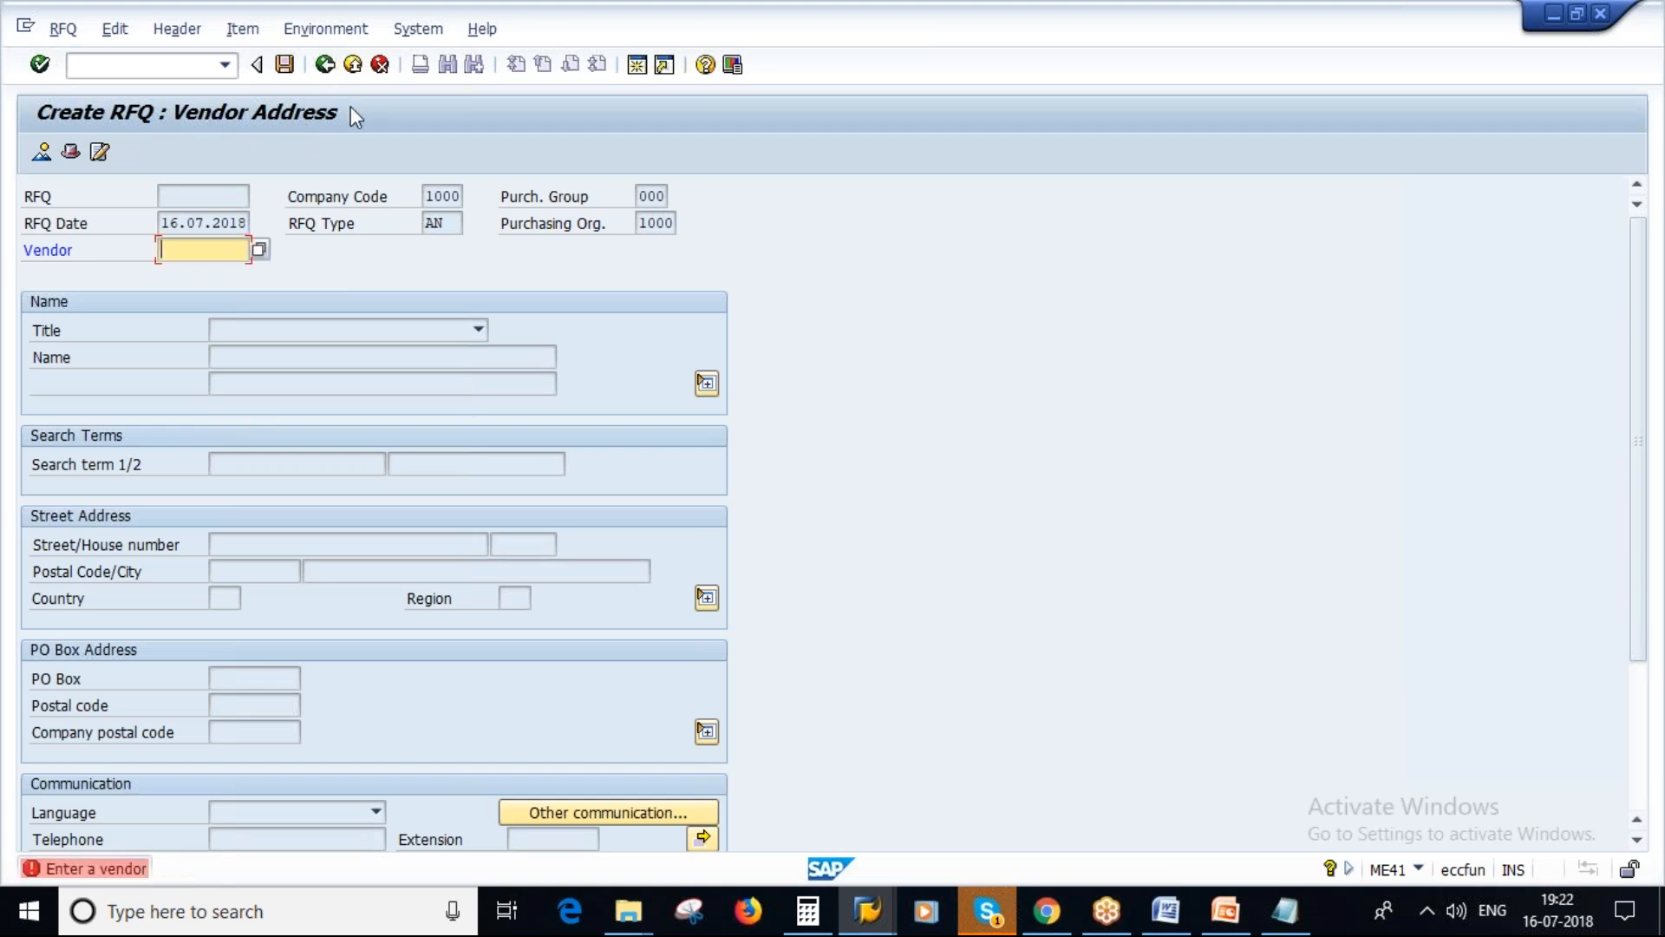
pyautogui.click(352, 65)
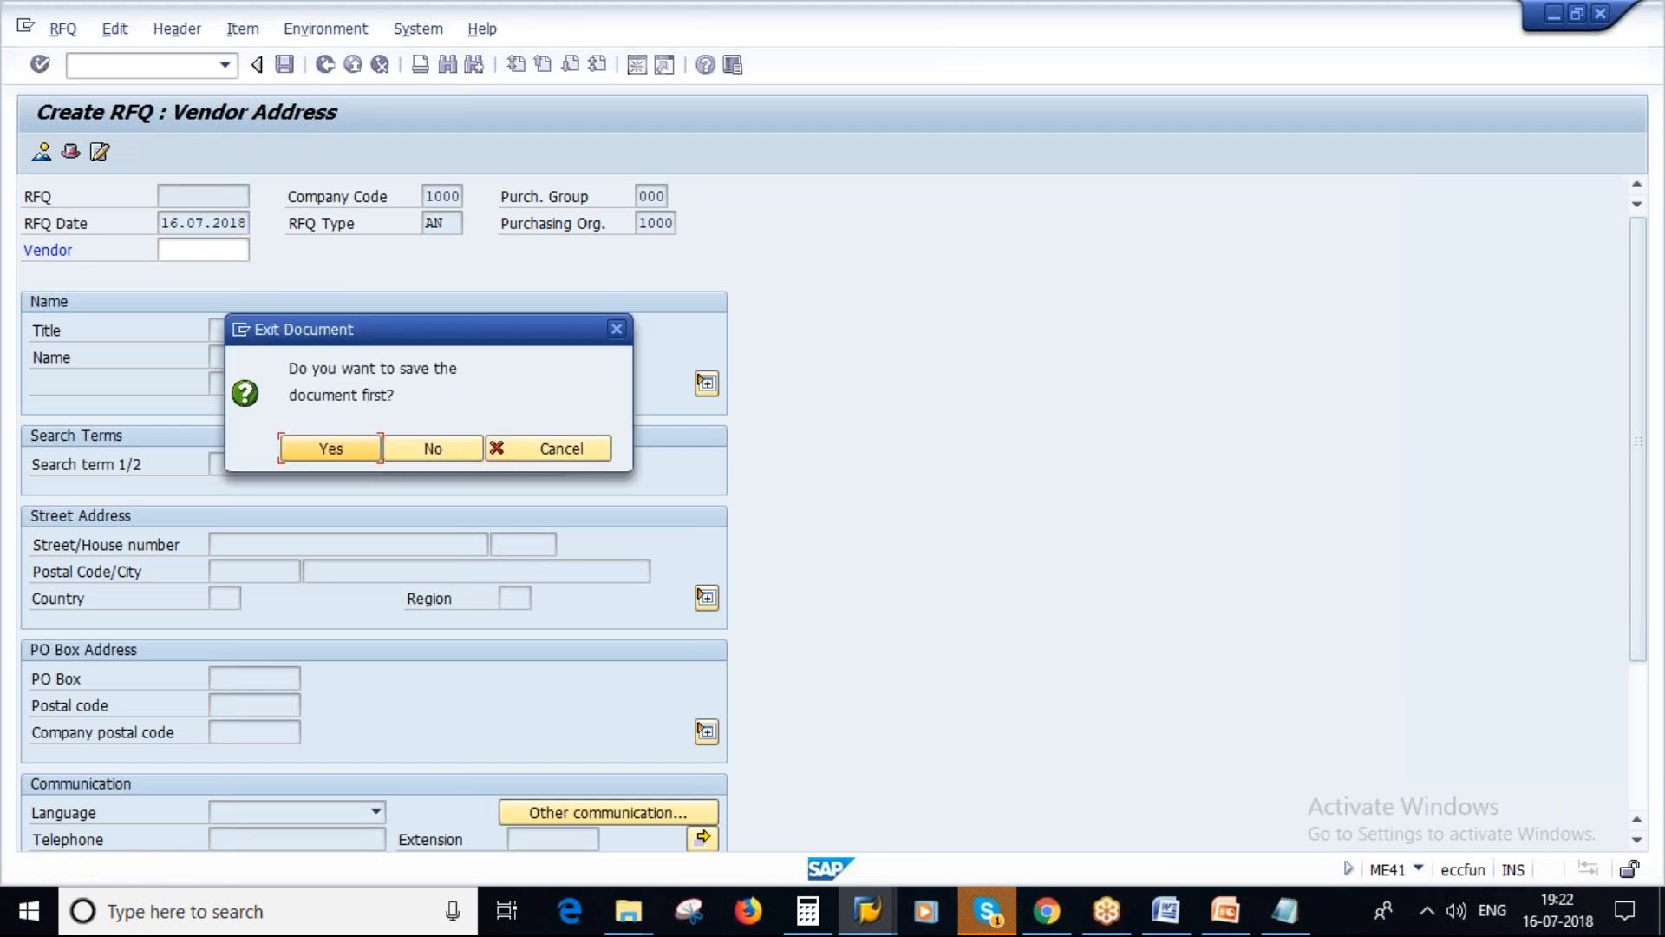
pyautogui.click(432, 448)
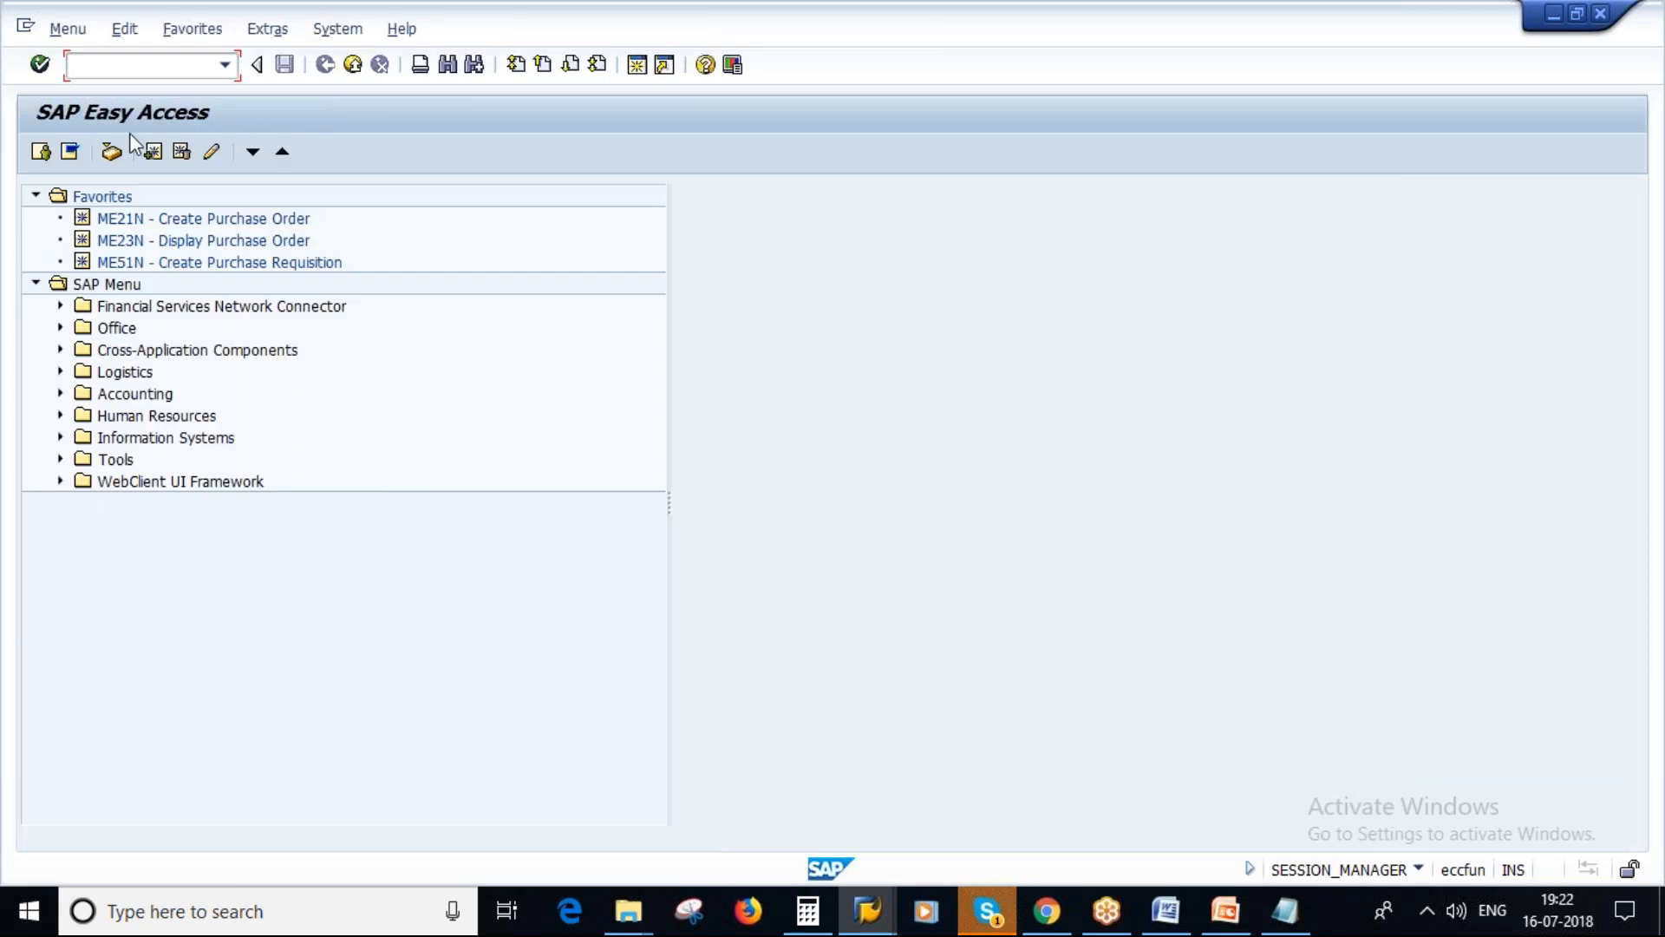
# Start a new RFQ in ME41 with quotation deadline 31.07.2018 and the same collective number in the header.
pyautogui.write('ME41')
pyautogui.press('Return')
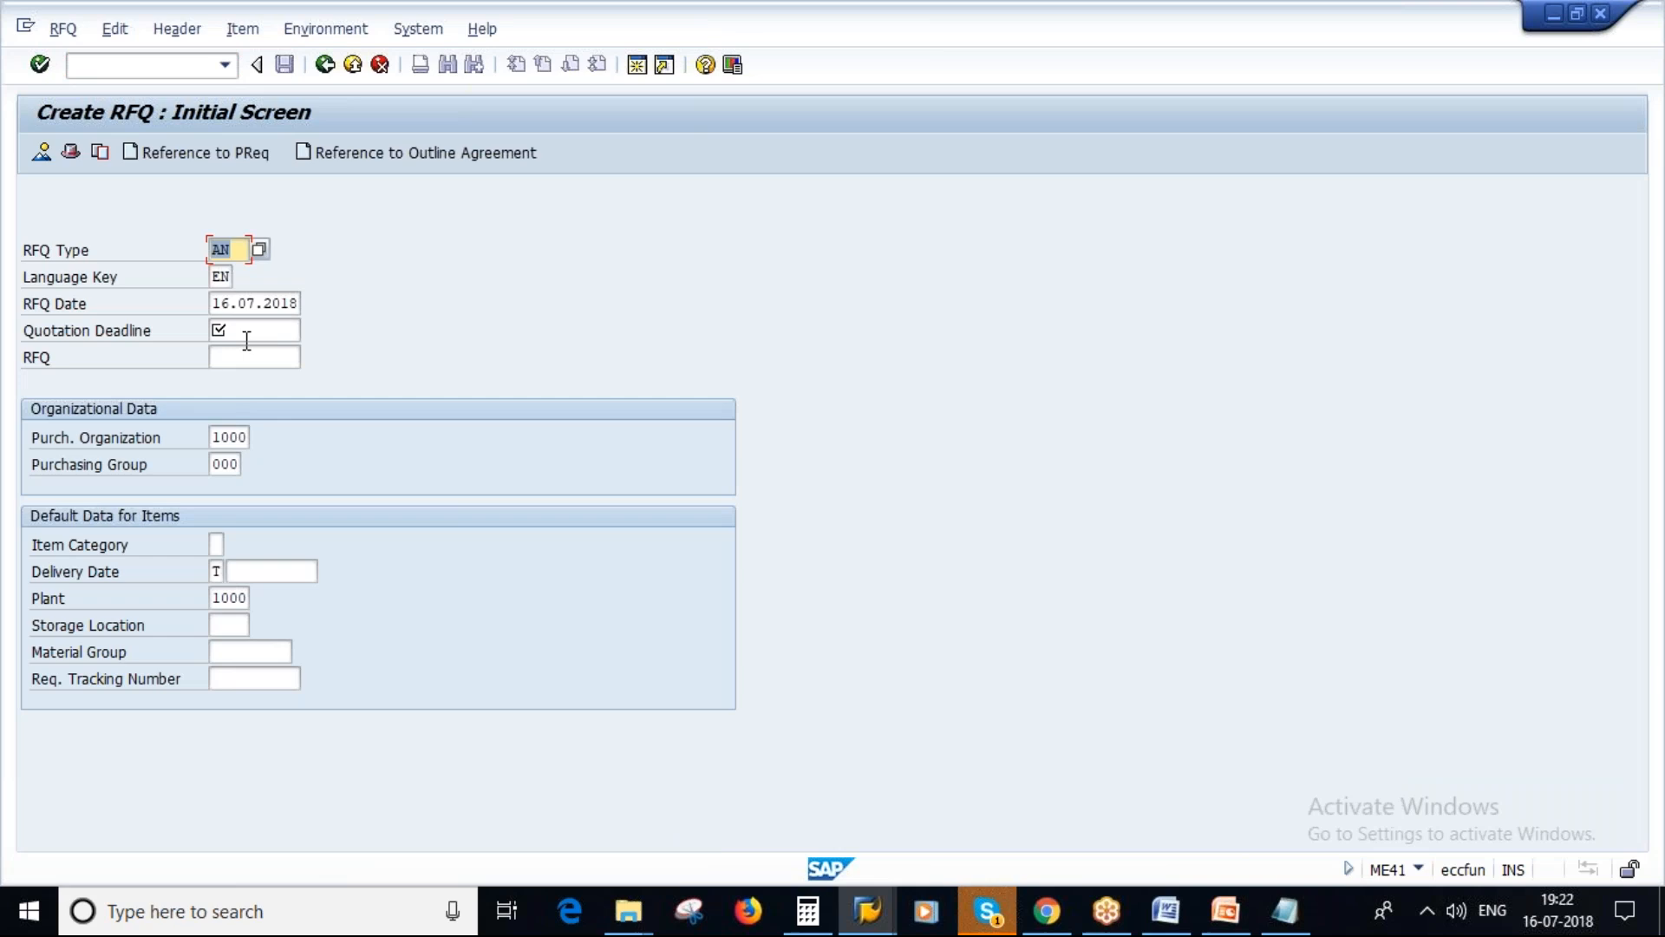
pyautogui.click(243, 338)
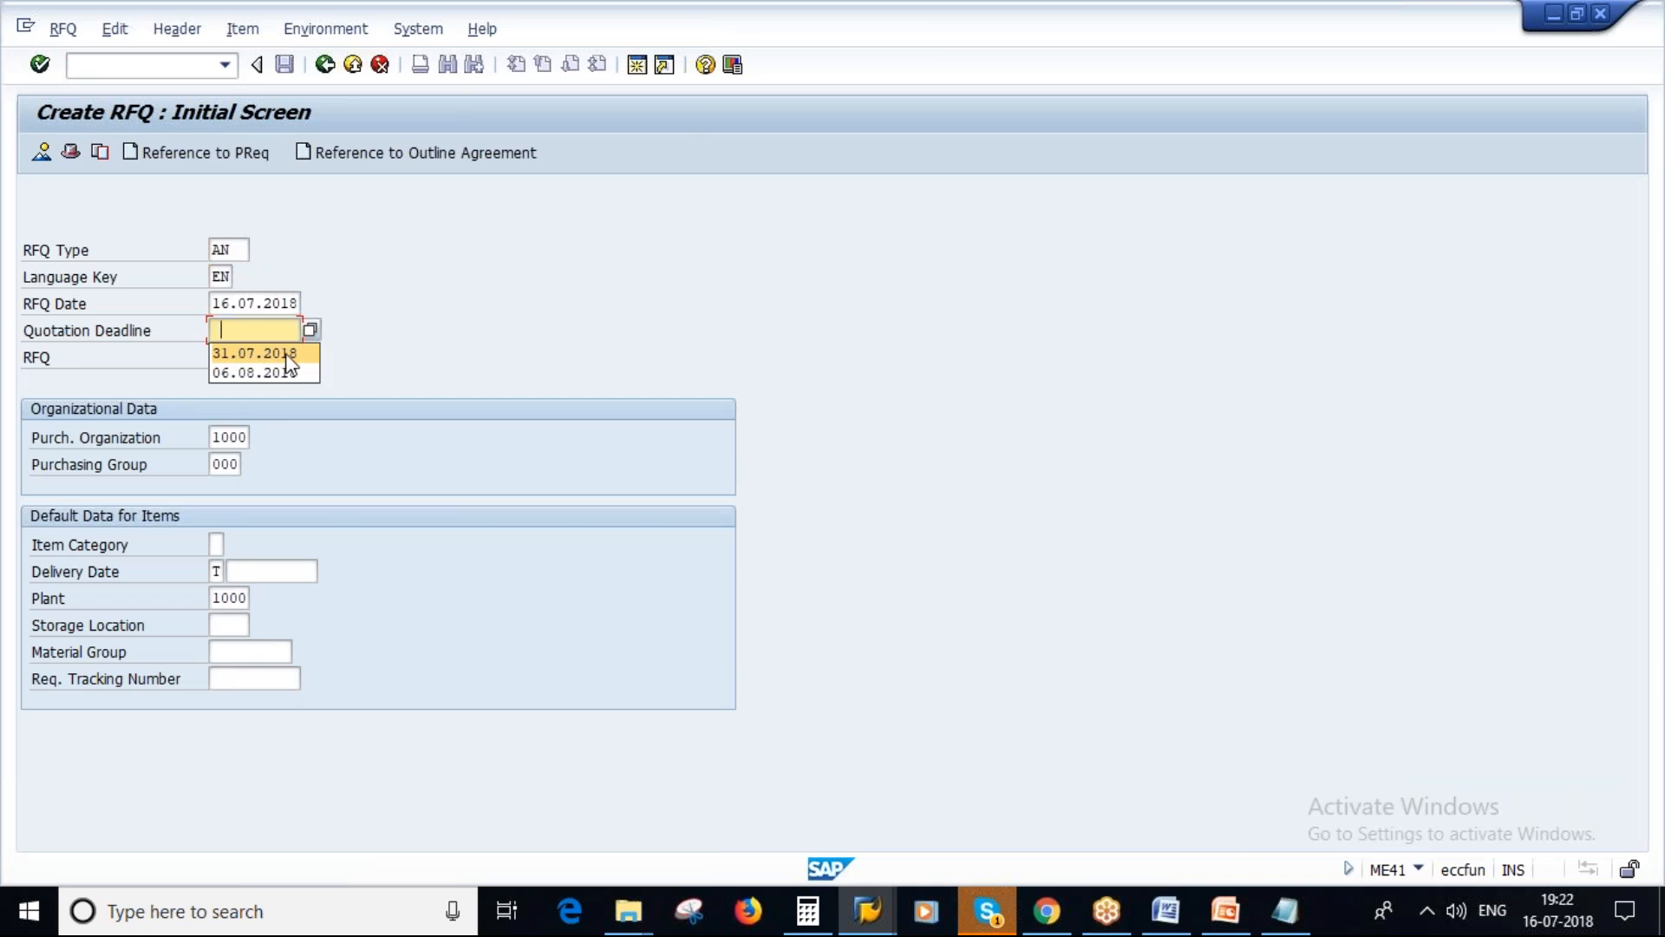
pyautogui.click(259, 354)
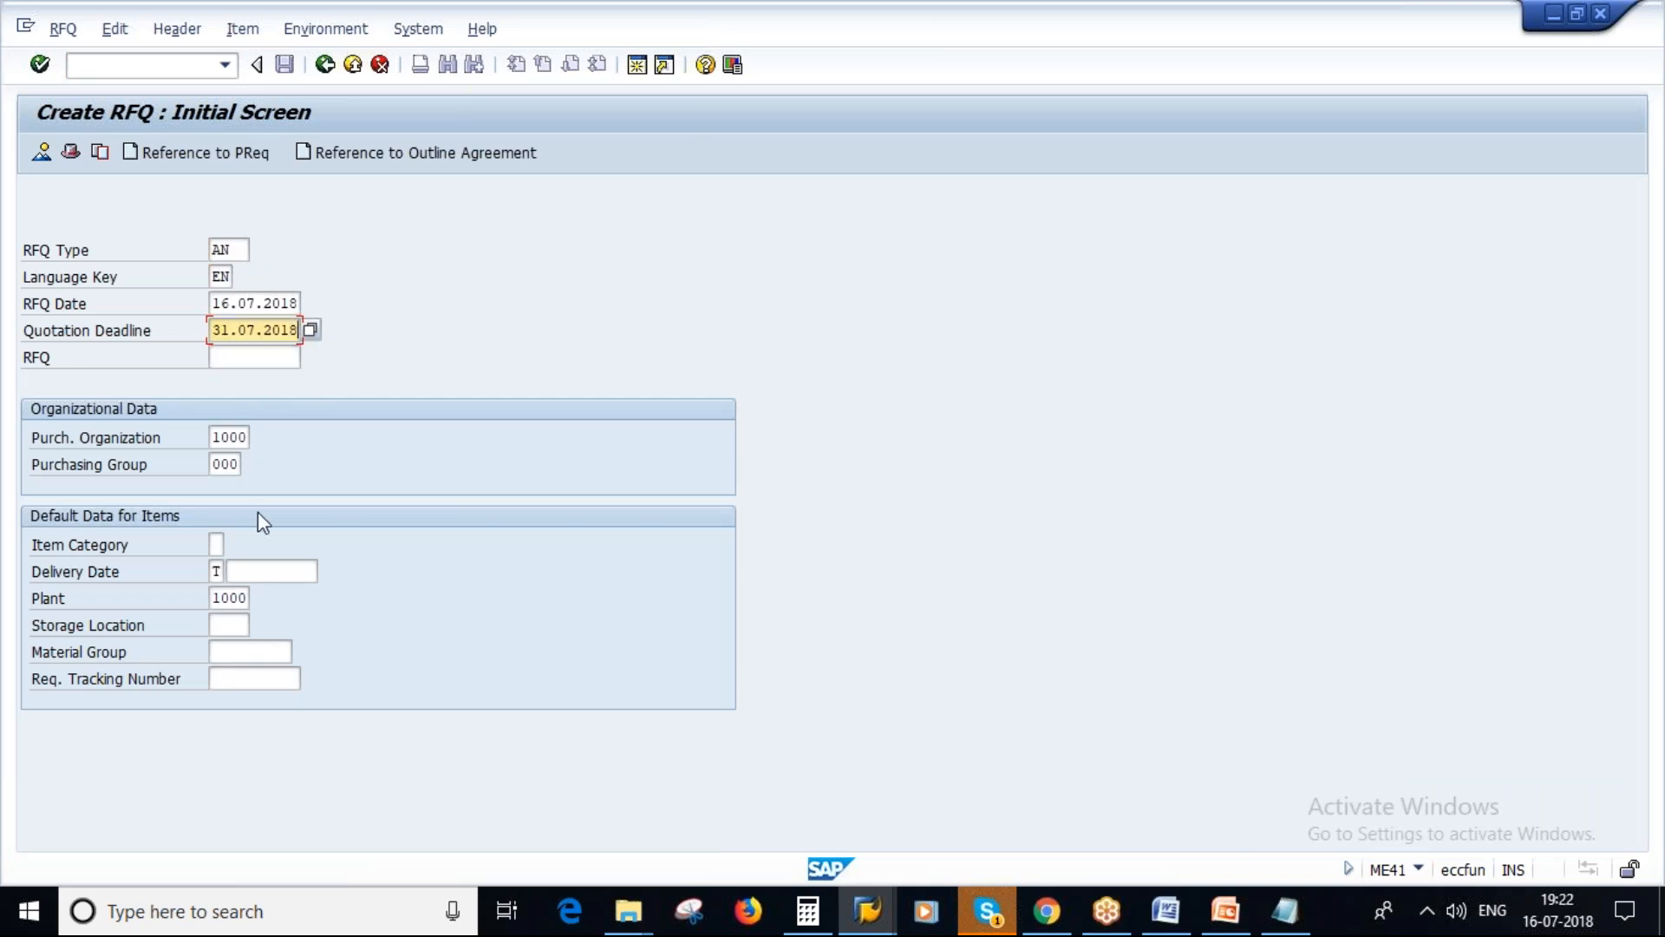
pyautogui.press('Return')
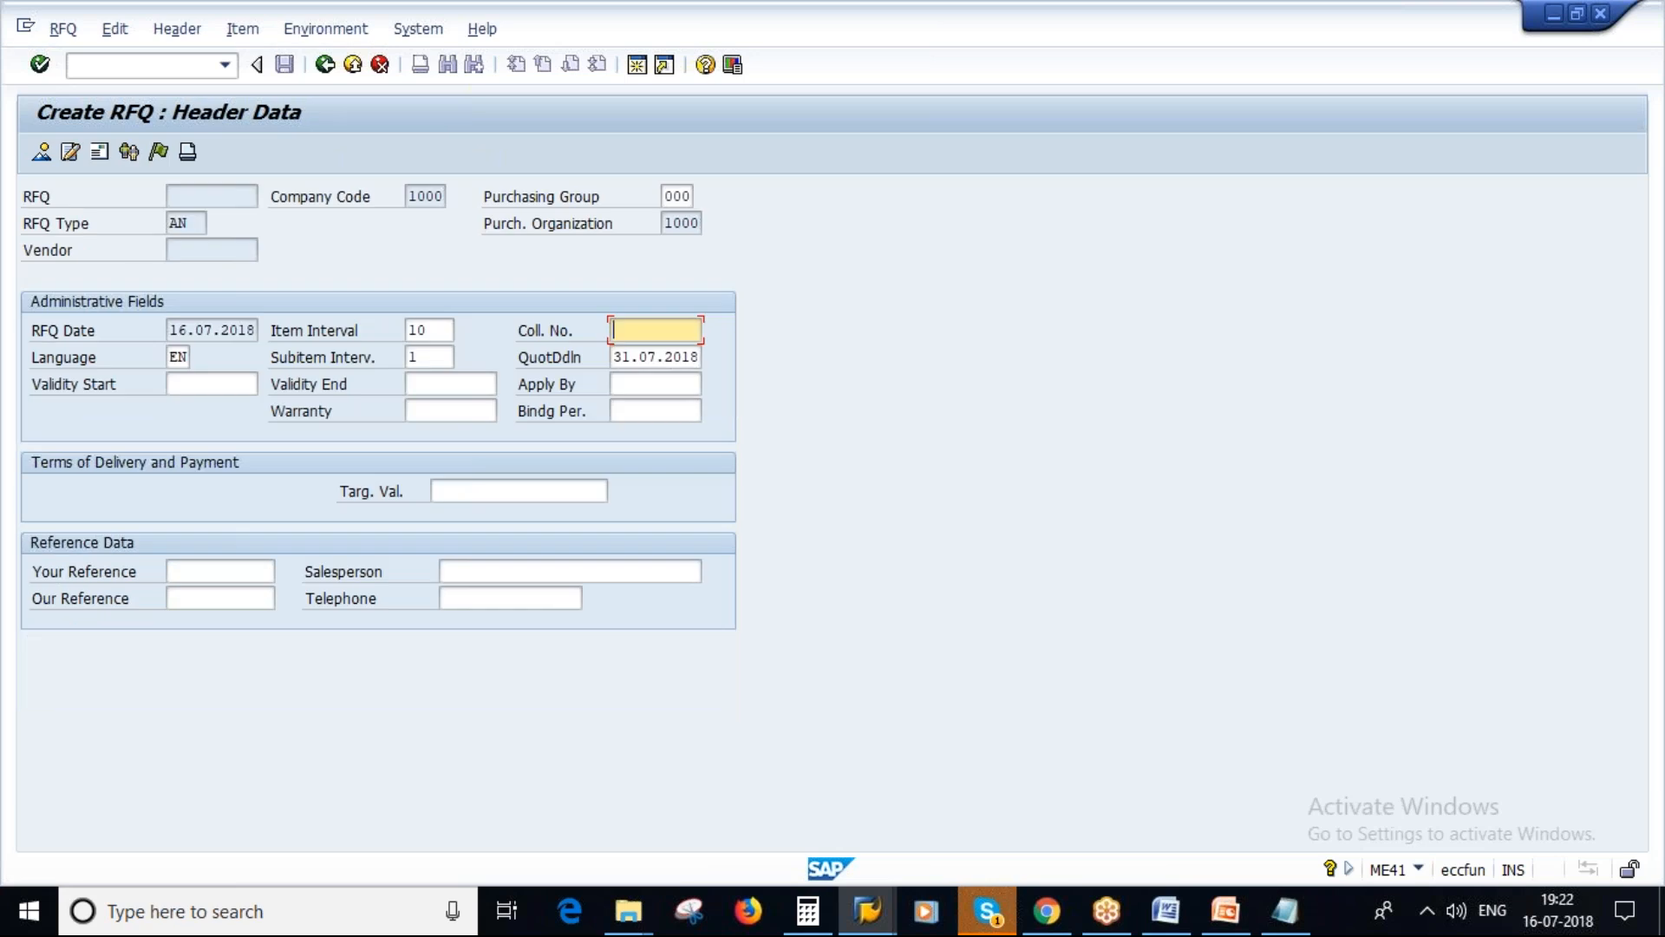
pyautogui.click(669, 353)
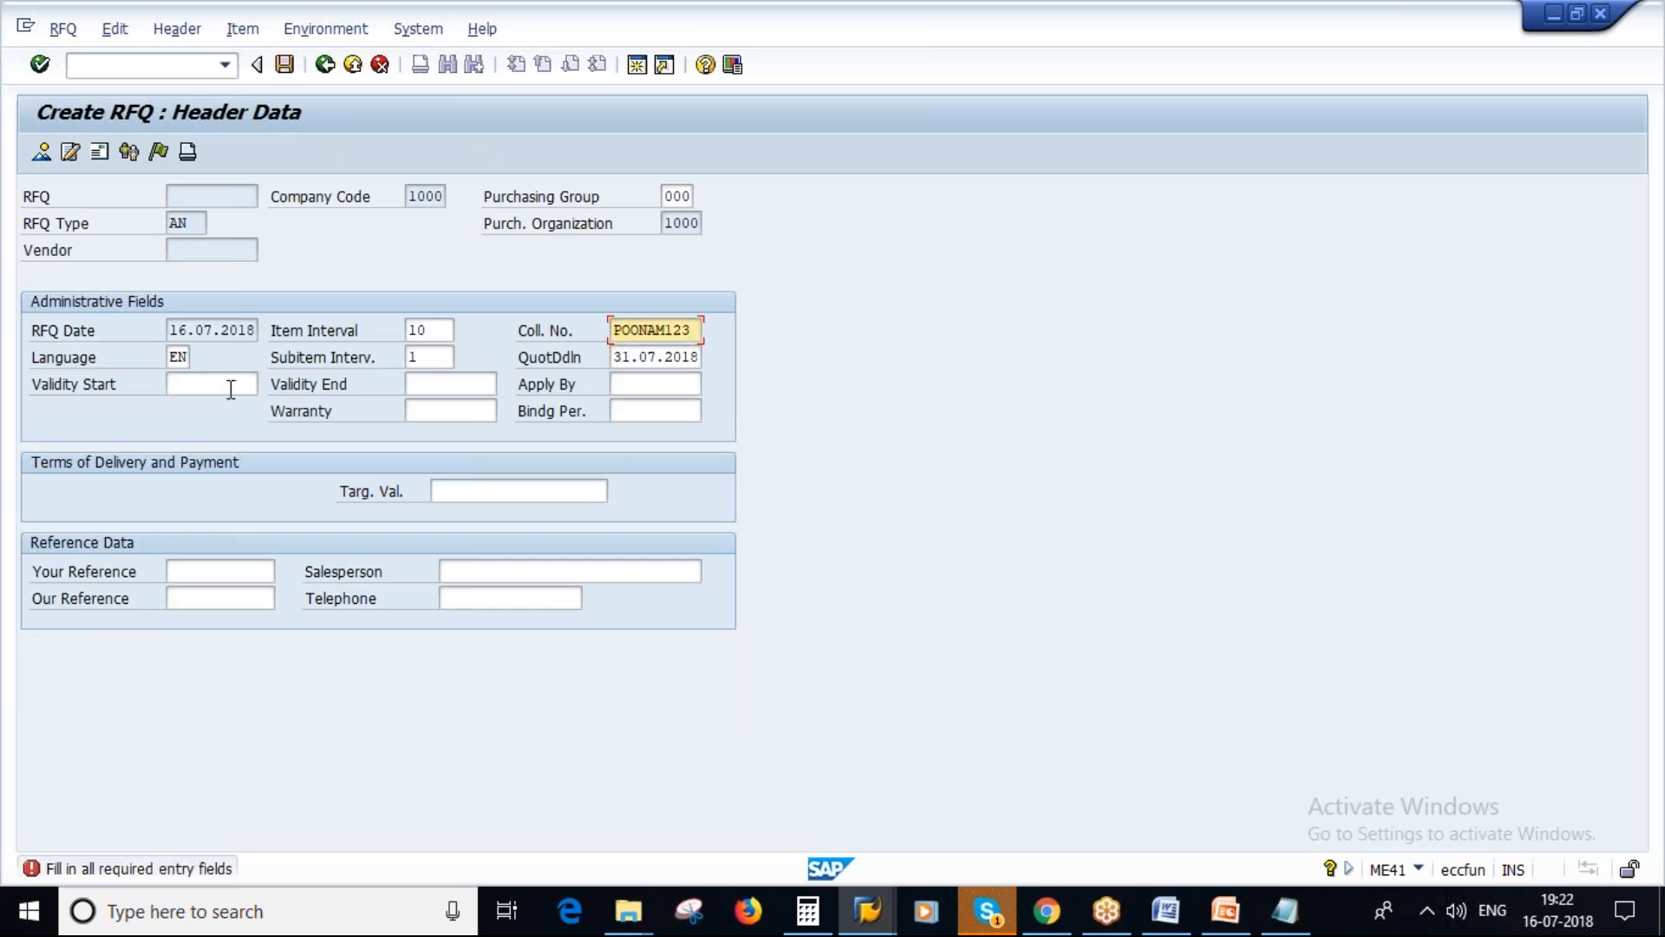
pyautogui.press('Return')
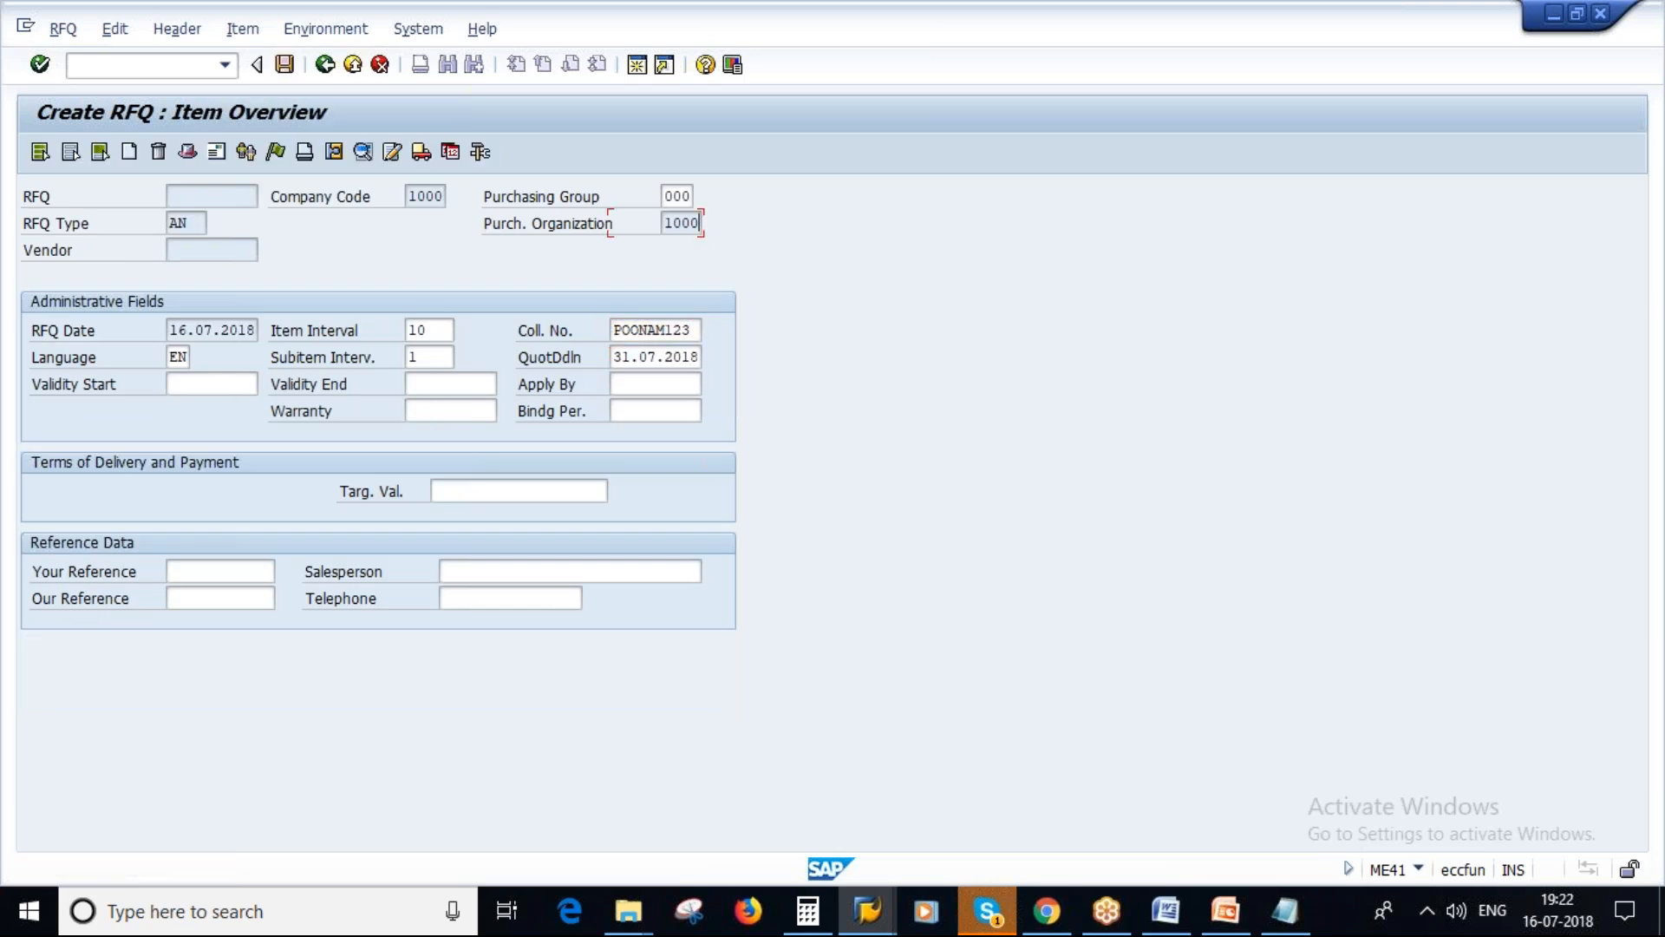
pyautogui.click(149, 346)
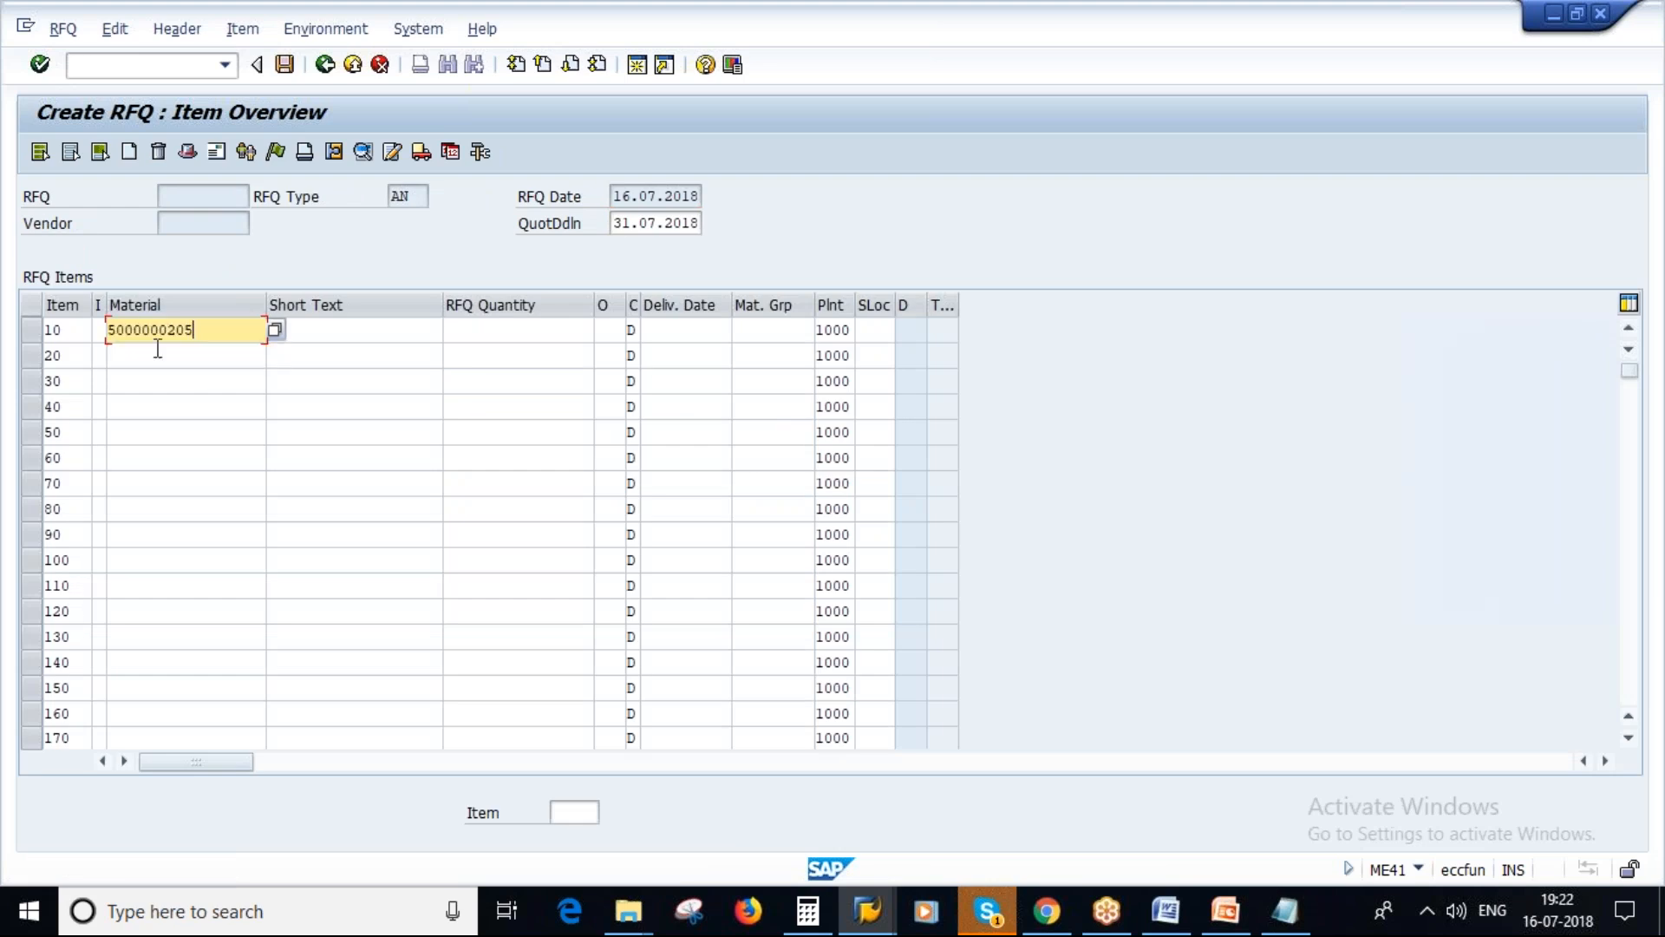
pyautogui.click(375, 325)
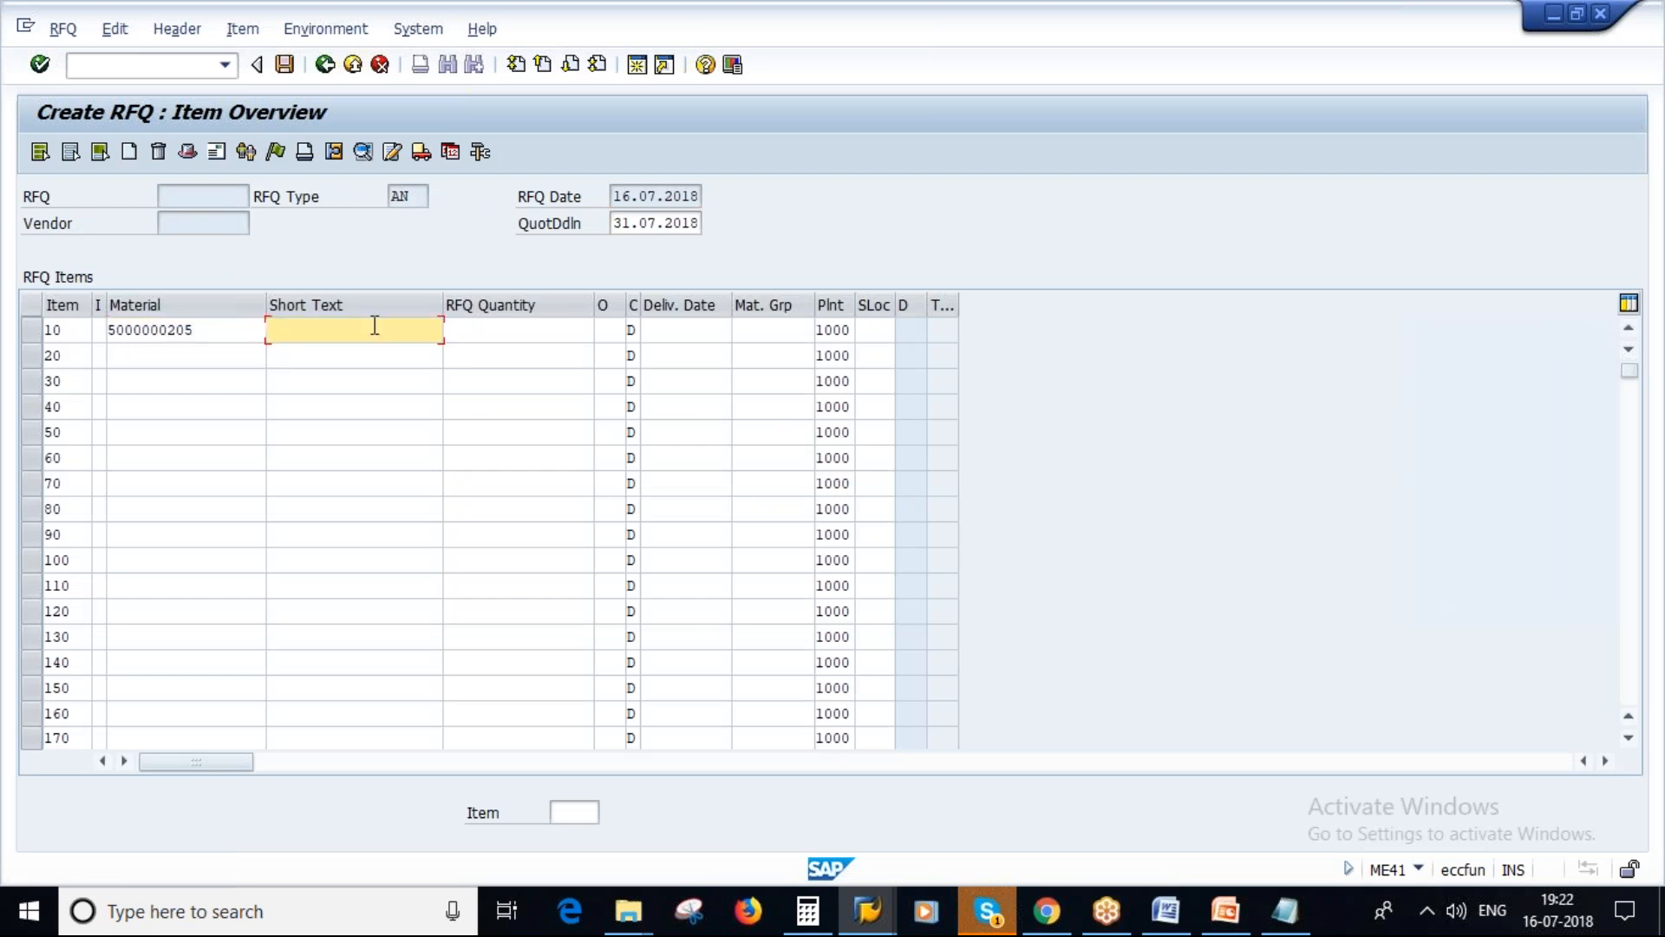
pyautogui.click(215, 329)
pyautogui.hotkey('alt', 'Tab')
pyautogui.click(868, 914)
pyautogui.moveTo(955, 759)
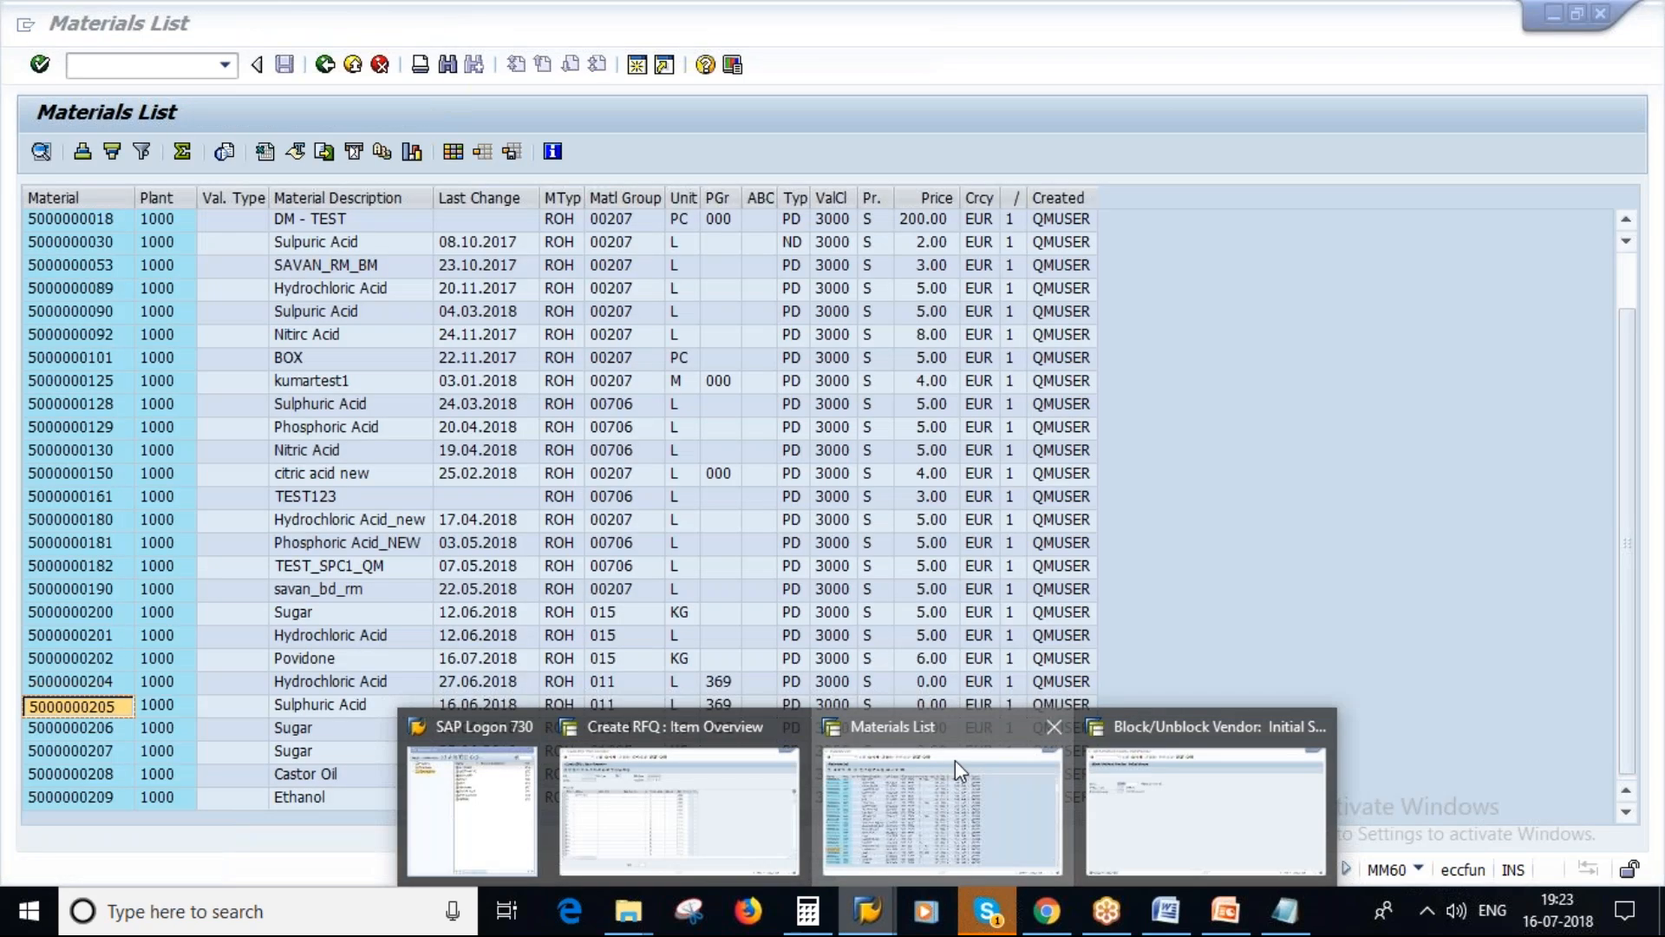
pyautogui.hotkey('alt', 'Tab')
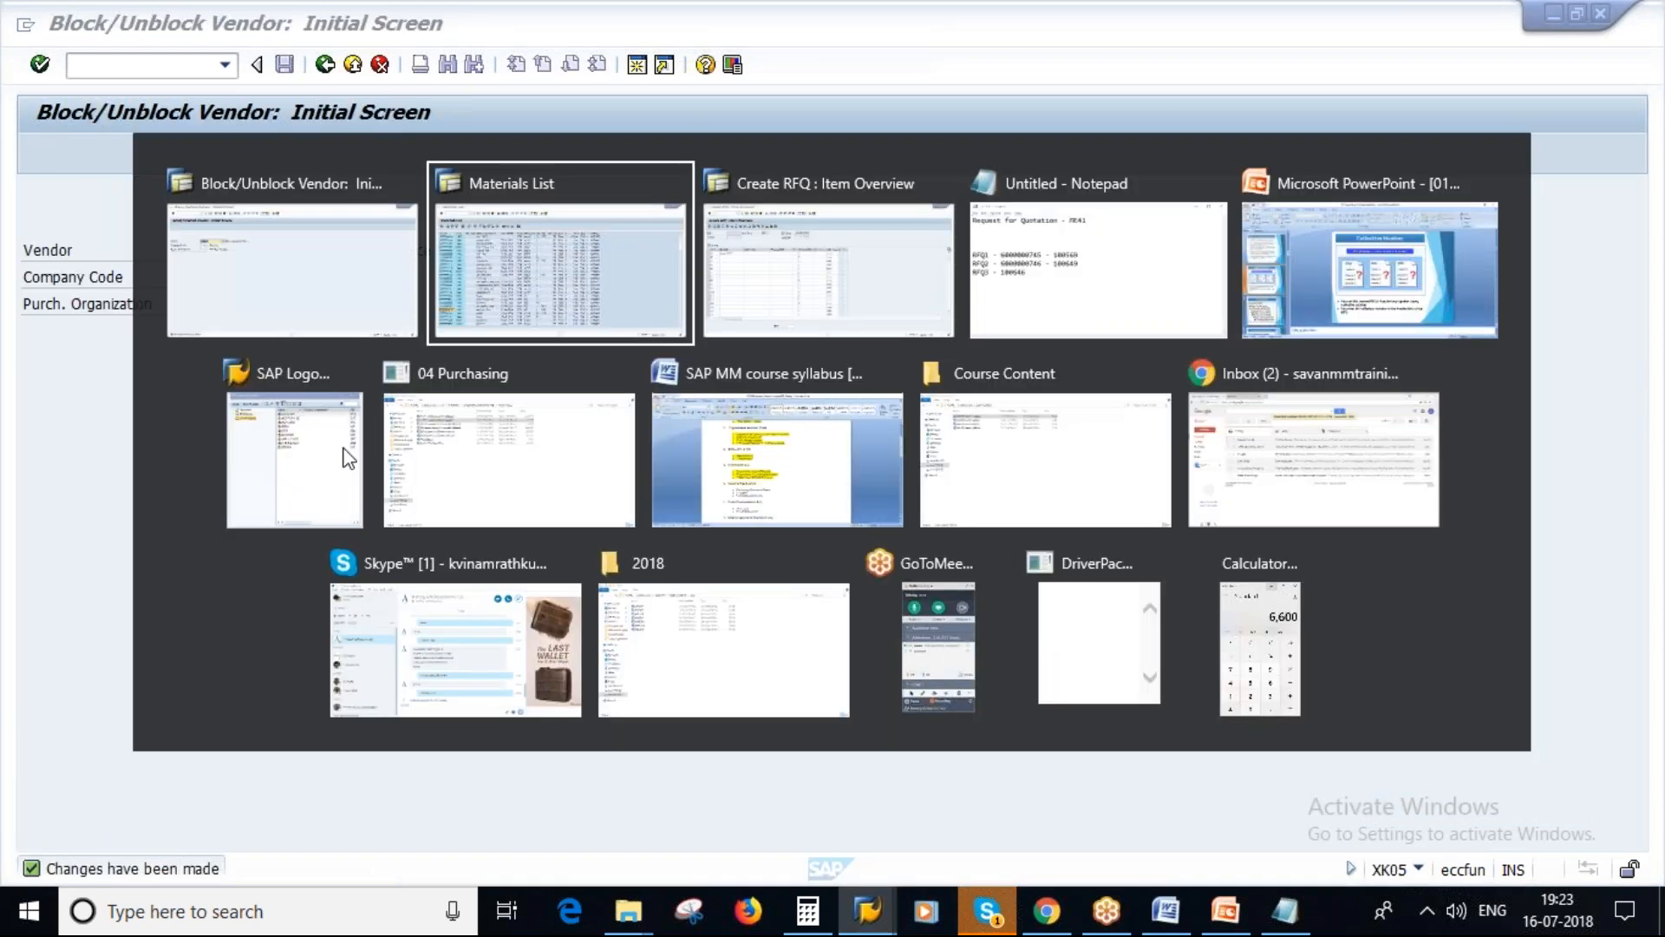
pyautogui.hotkey('alt', 'Tab')
# Set item 10's RFQ quantity to 100 and its delivery date to 16.08.2018.
pyautogui.write('00')
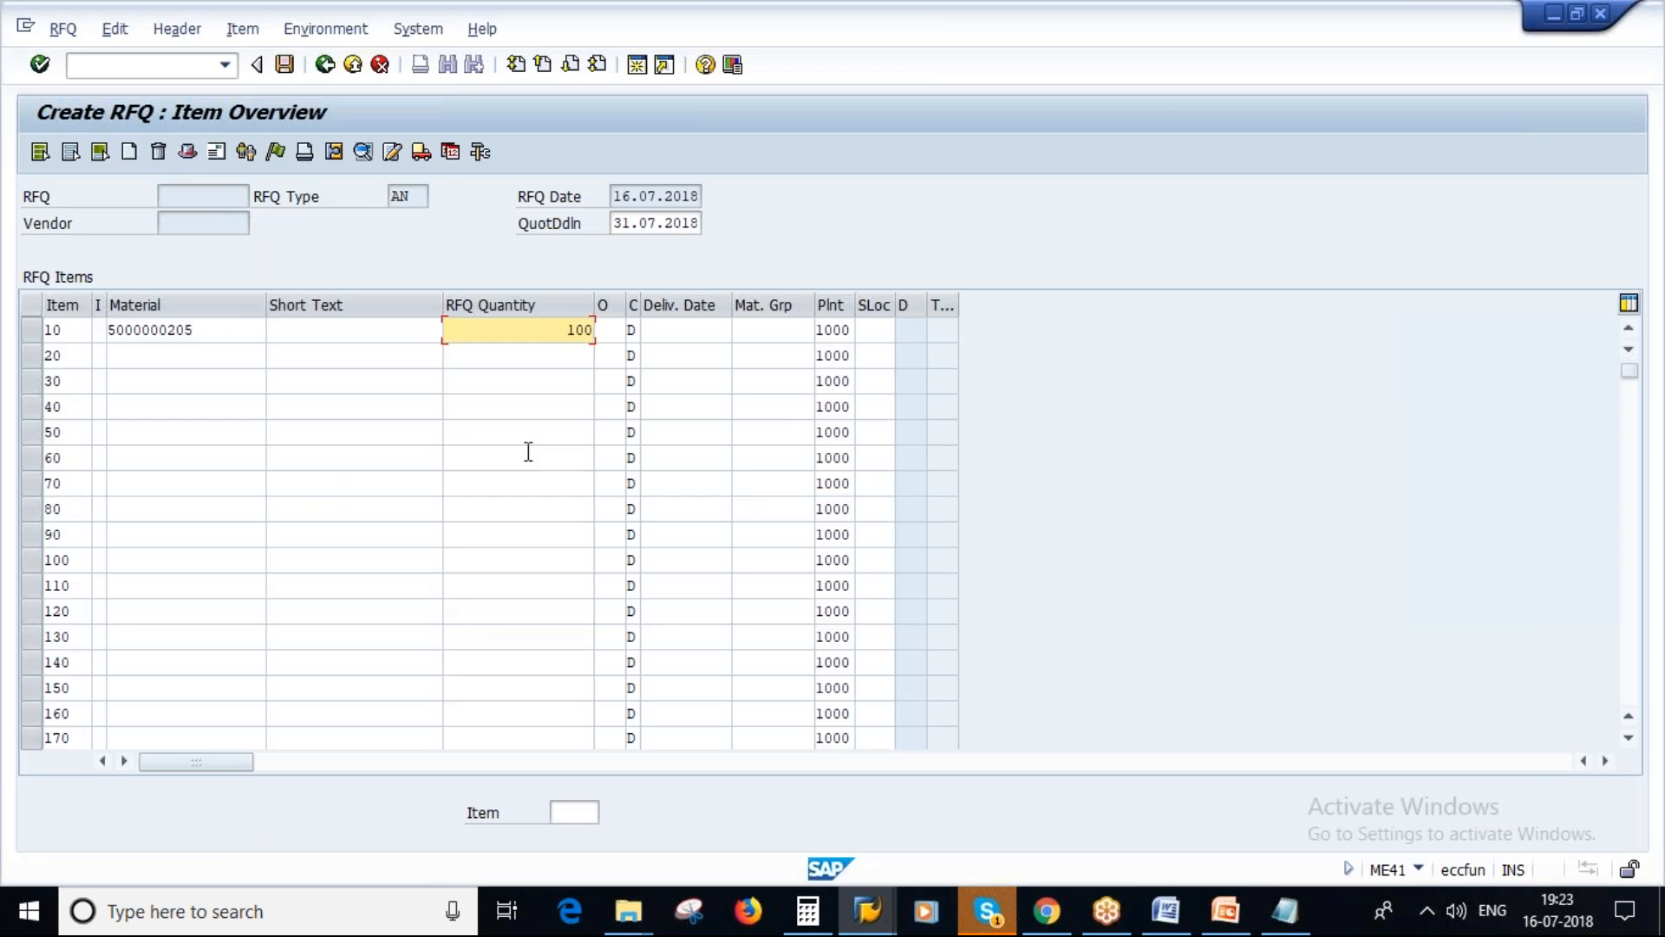
pyautogui.click(680, 331)
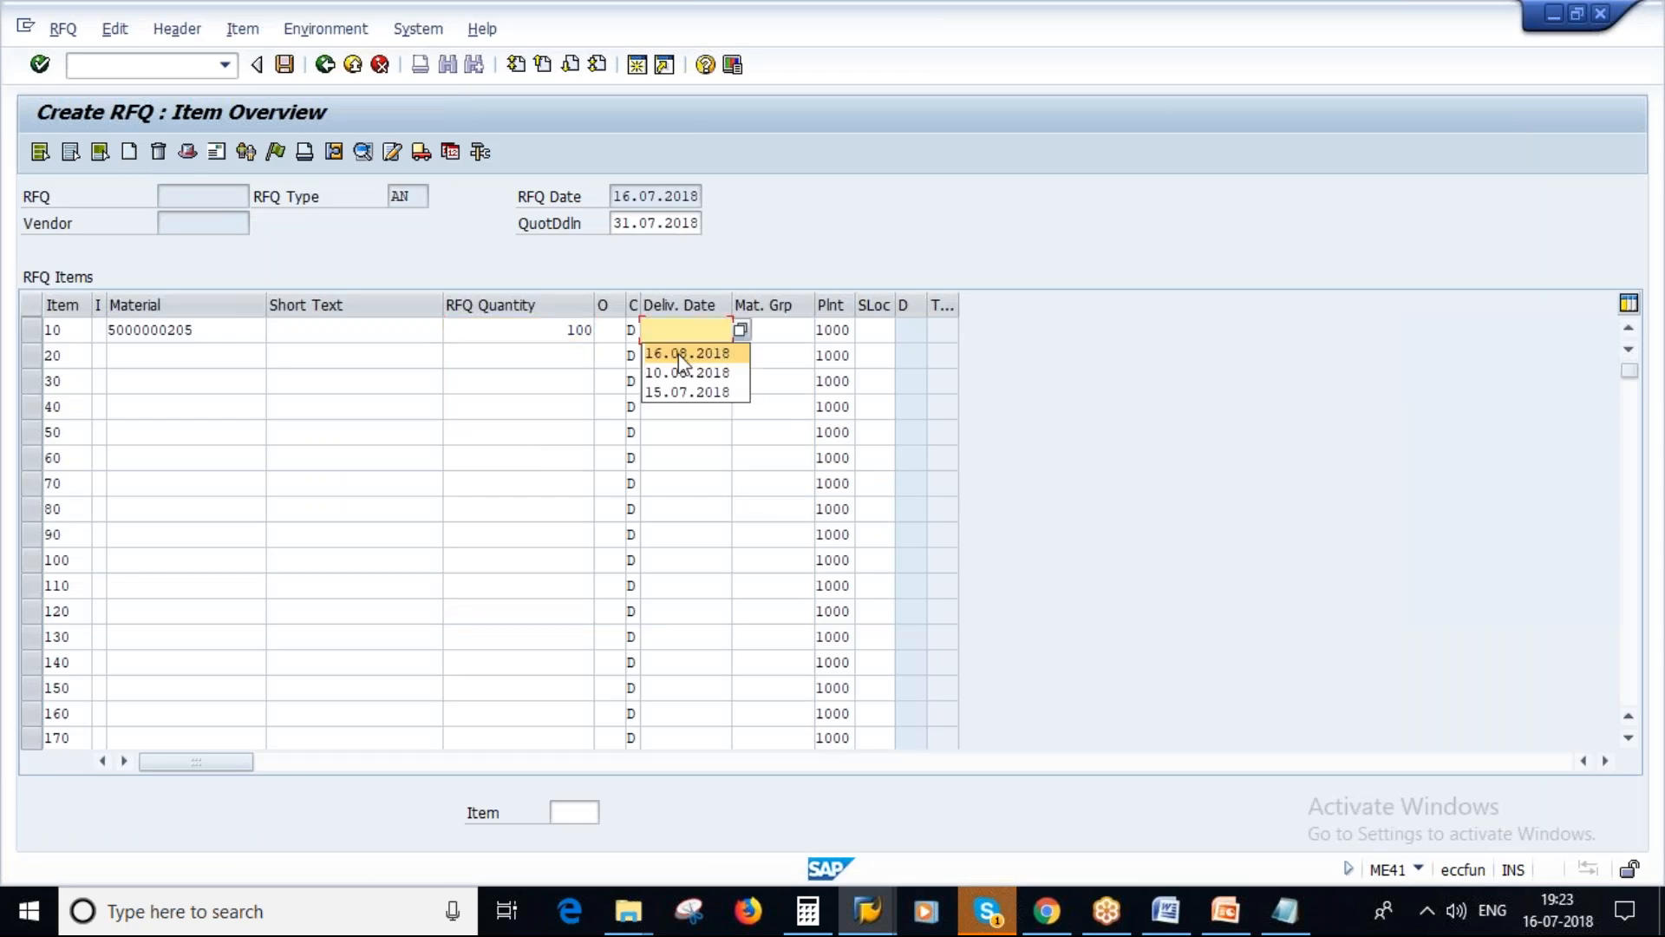
pyautogui.click(680, 352)
pyautogui.press('Return')
# Assign Alliance Global's vendor number in the vendor address of the RFQ and save the document.
pyautogui.click(32, 329)
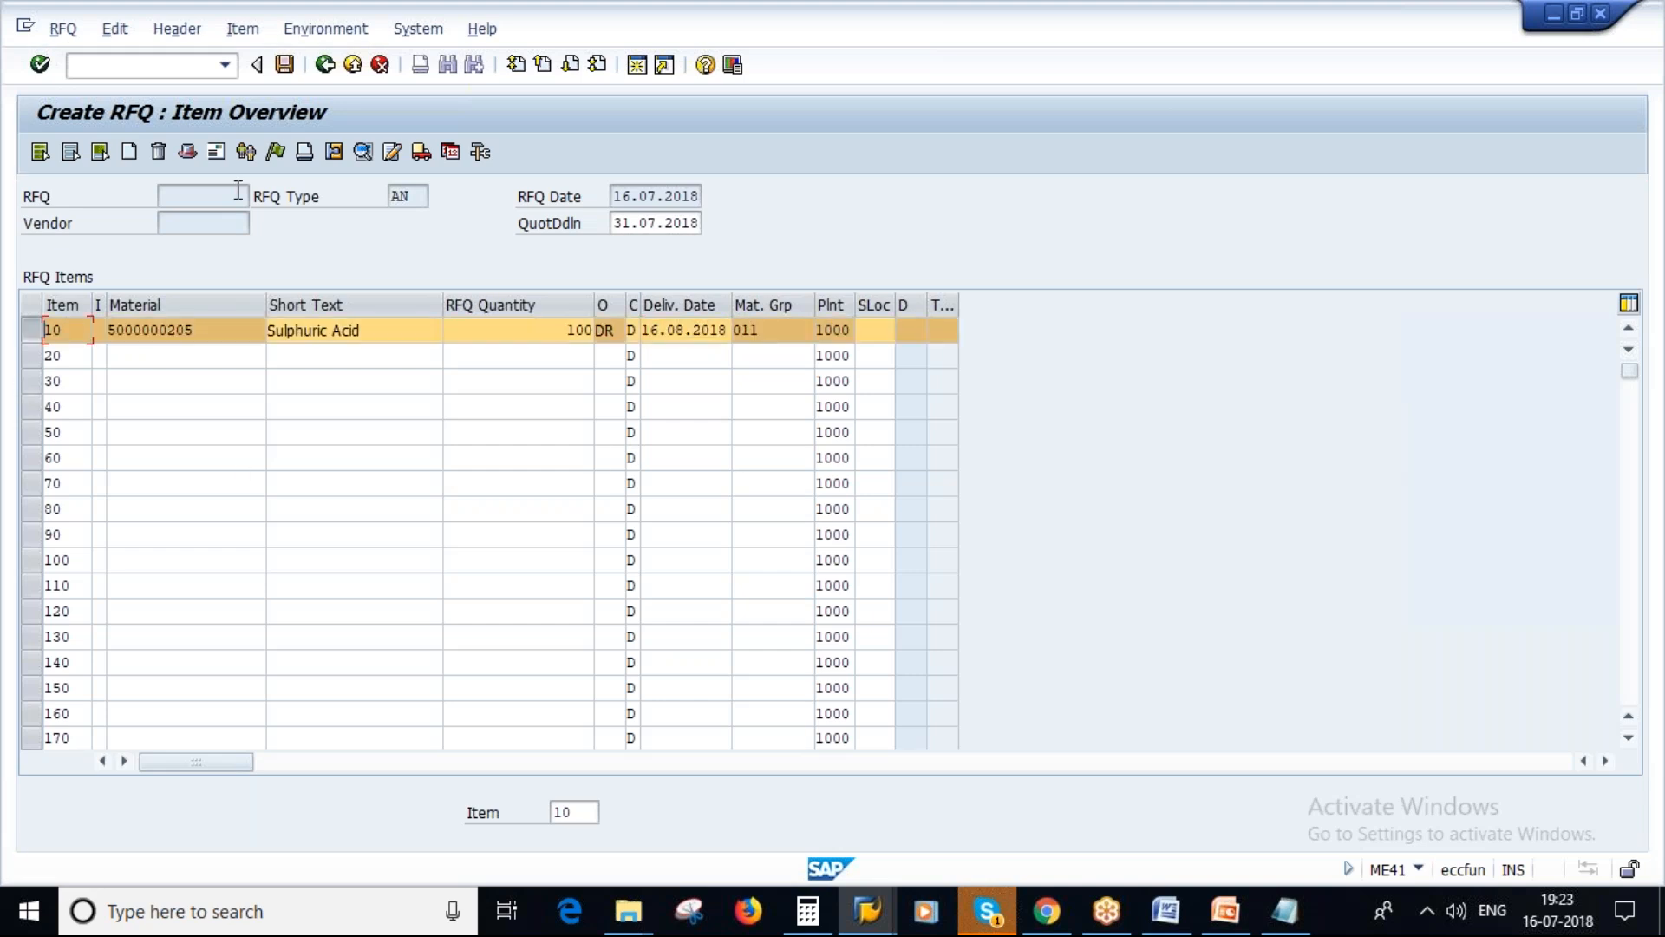
pyautogui.click(216, 154)
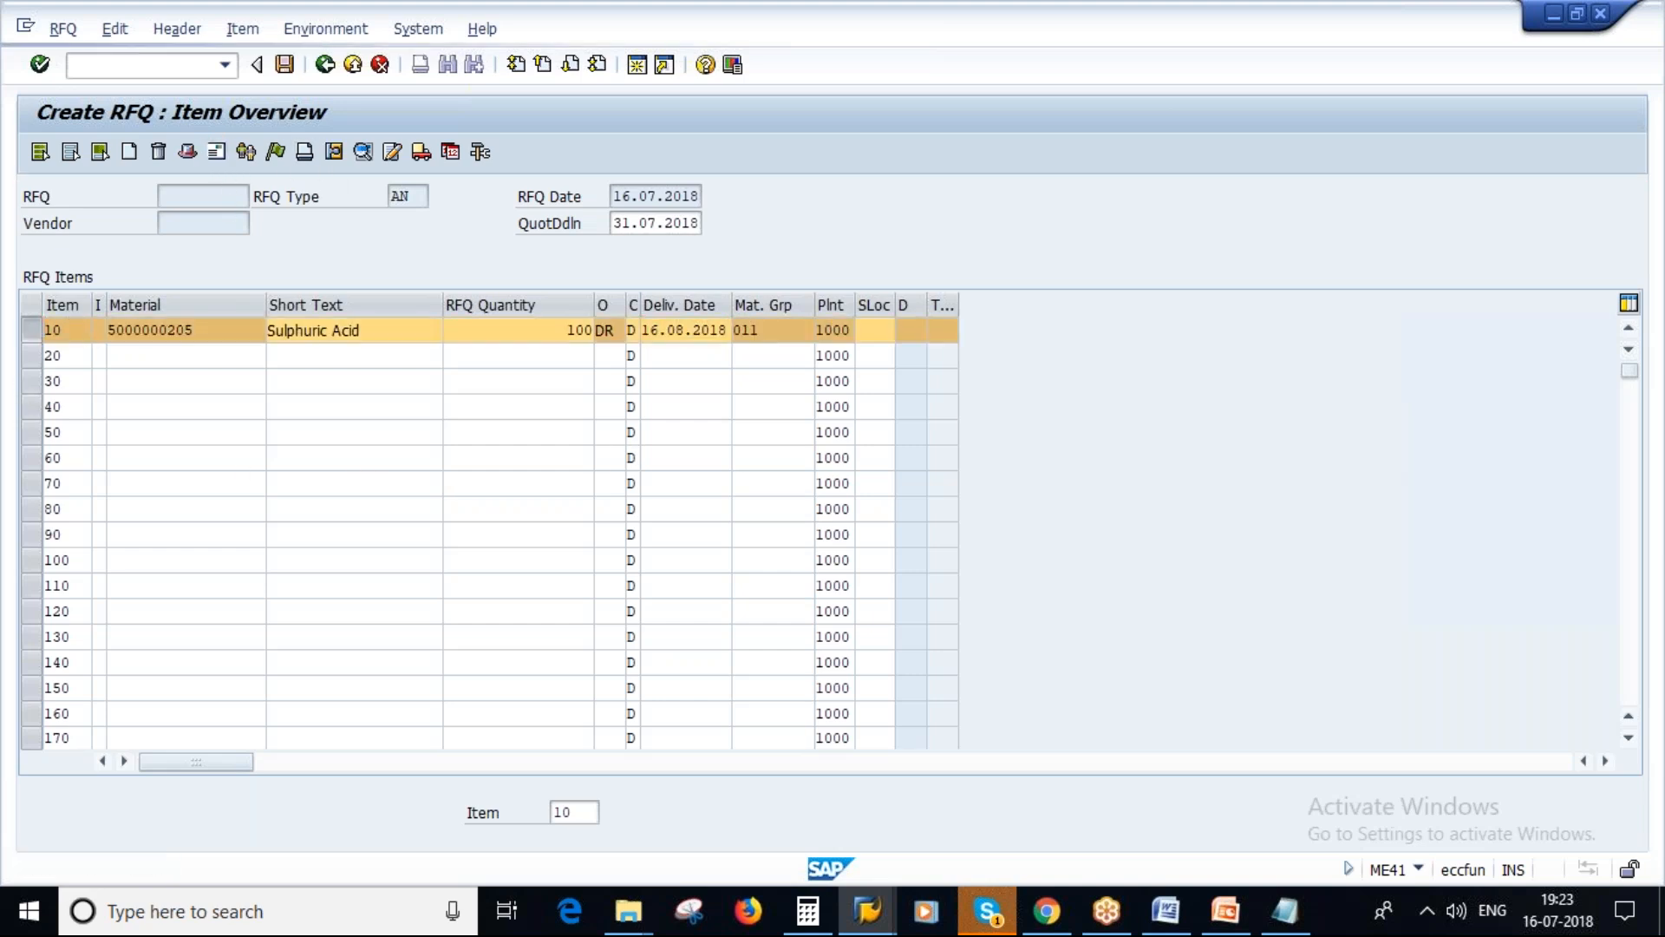
pyautogui.click(201, 250)
pyautogui.click(202, 272)
pyautogui.press('Return')
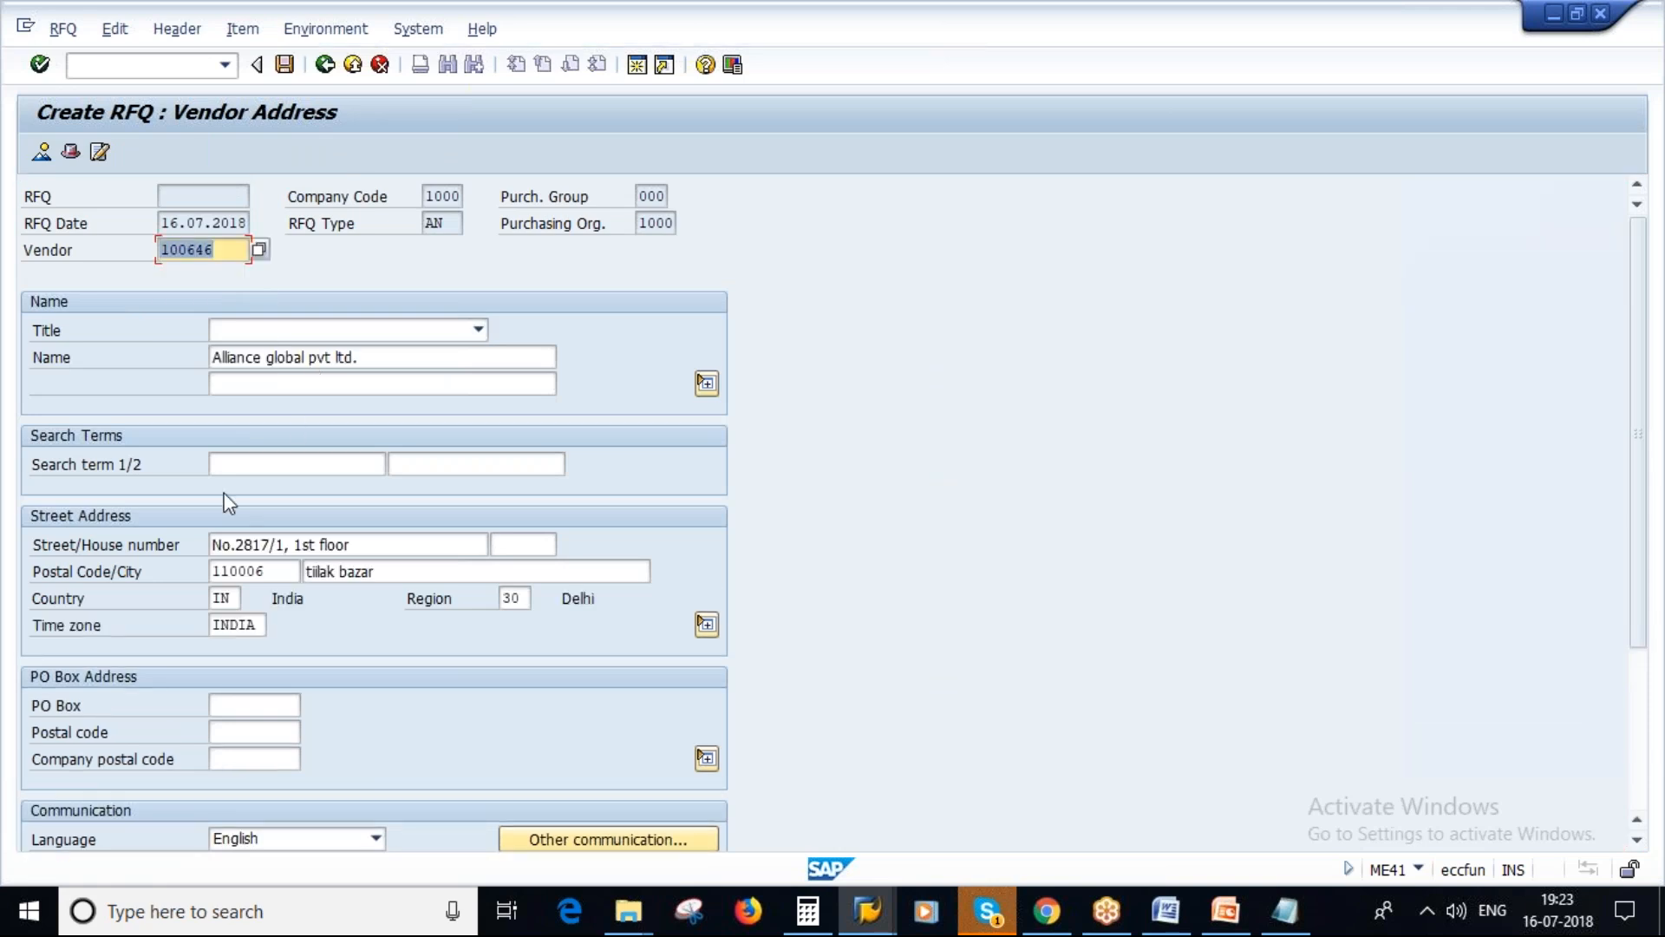
pyautogui.click(284, 64)
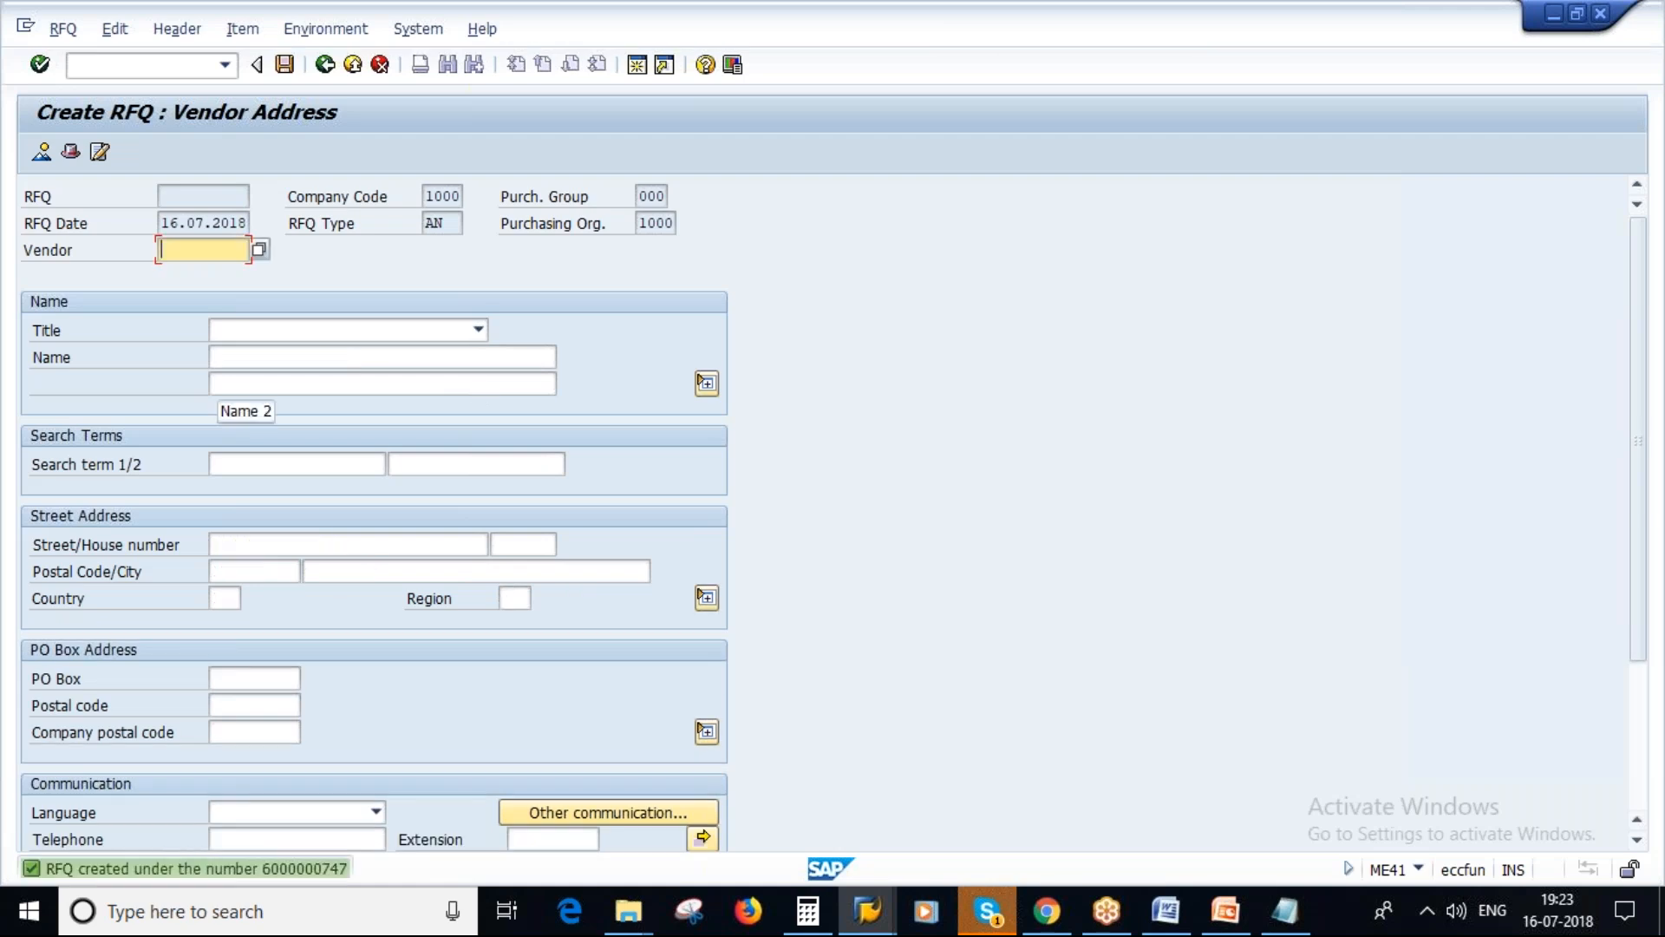
# Copy the new RFQ number from the creation message into Notepad's RFQ3 line, before the vendor number, separated by a hyphen.
pyautogui.click(311, 870)
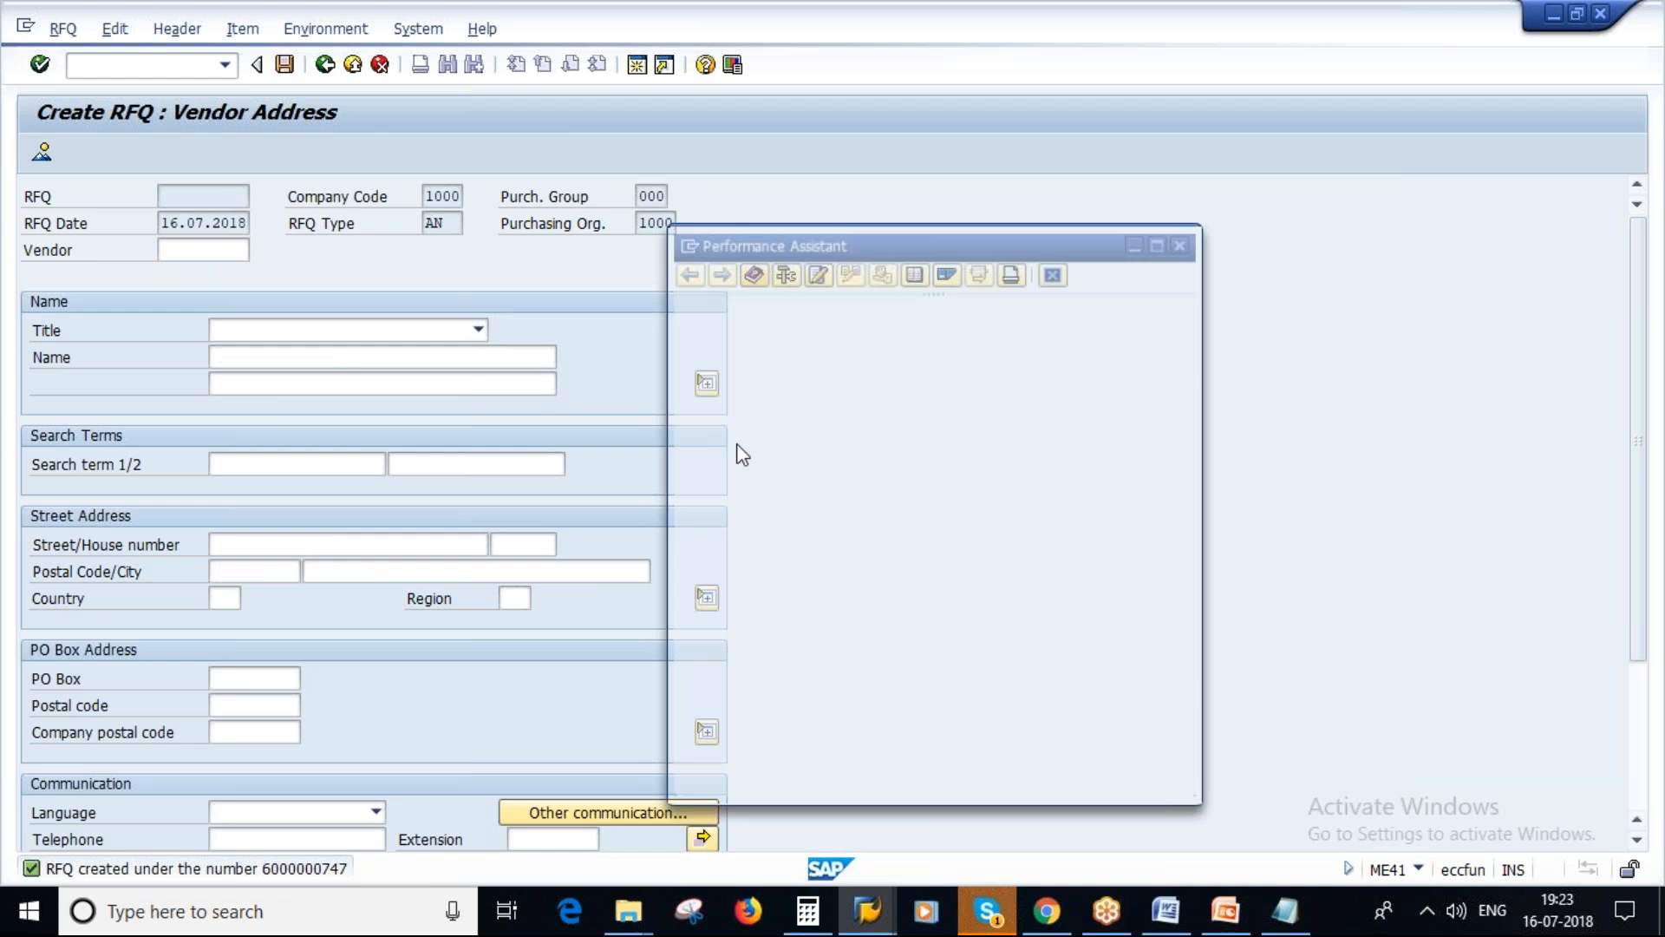
pyautogui.doubleClick(1029, 330)
pyautogui.hotkey('ctrl', 'c')
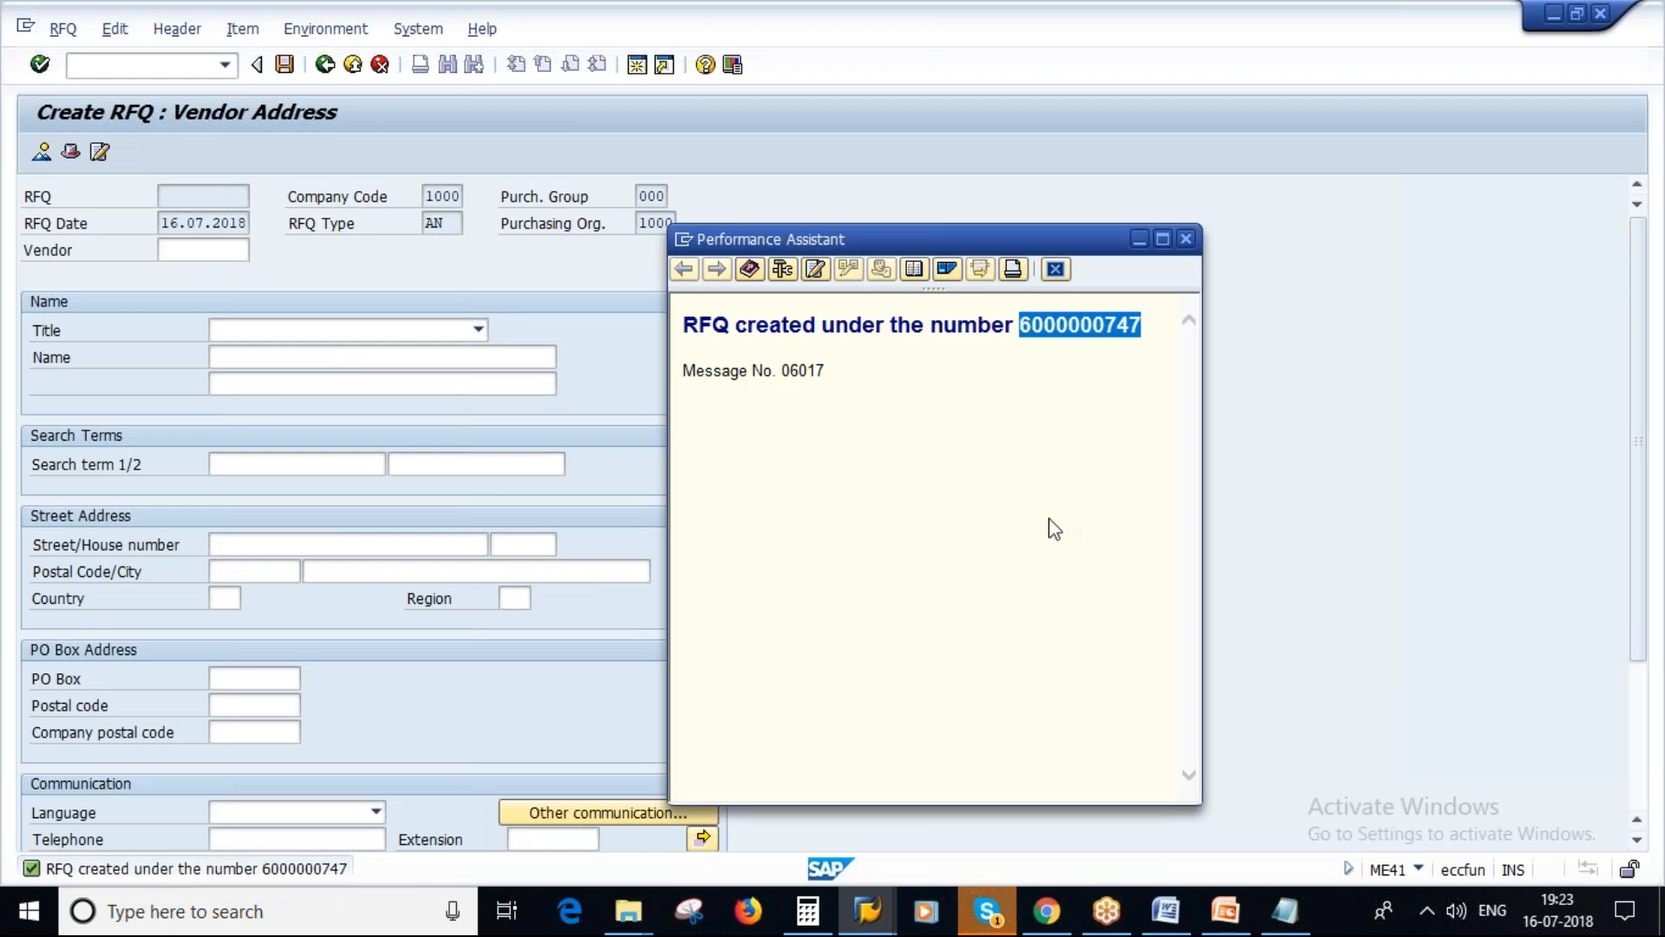
pyautogui.click(1284, 911)
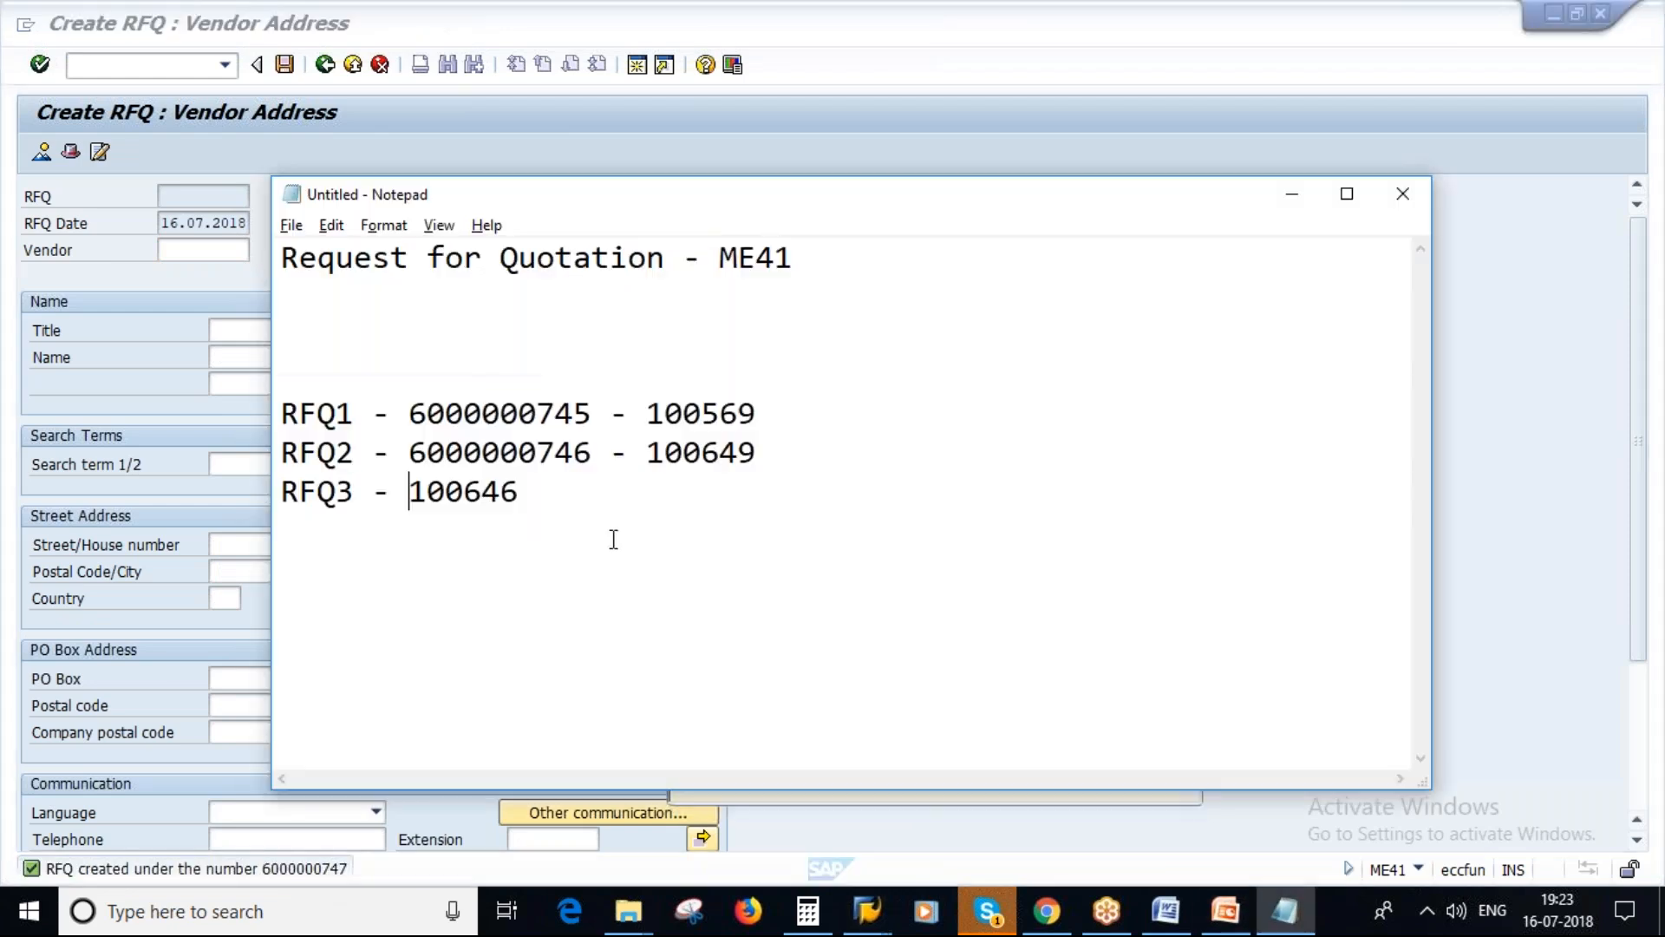
pyautogui.hotkey('ctrl', 'v')
pyautogui.write('-')
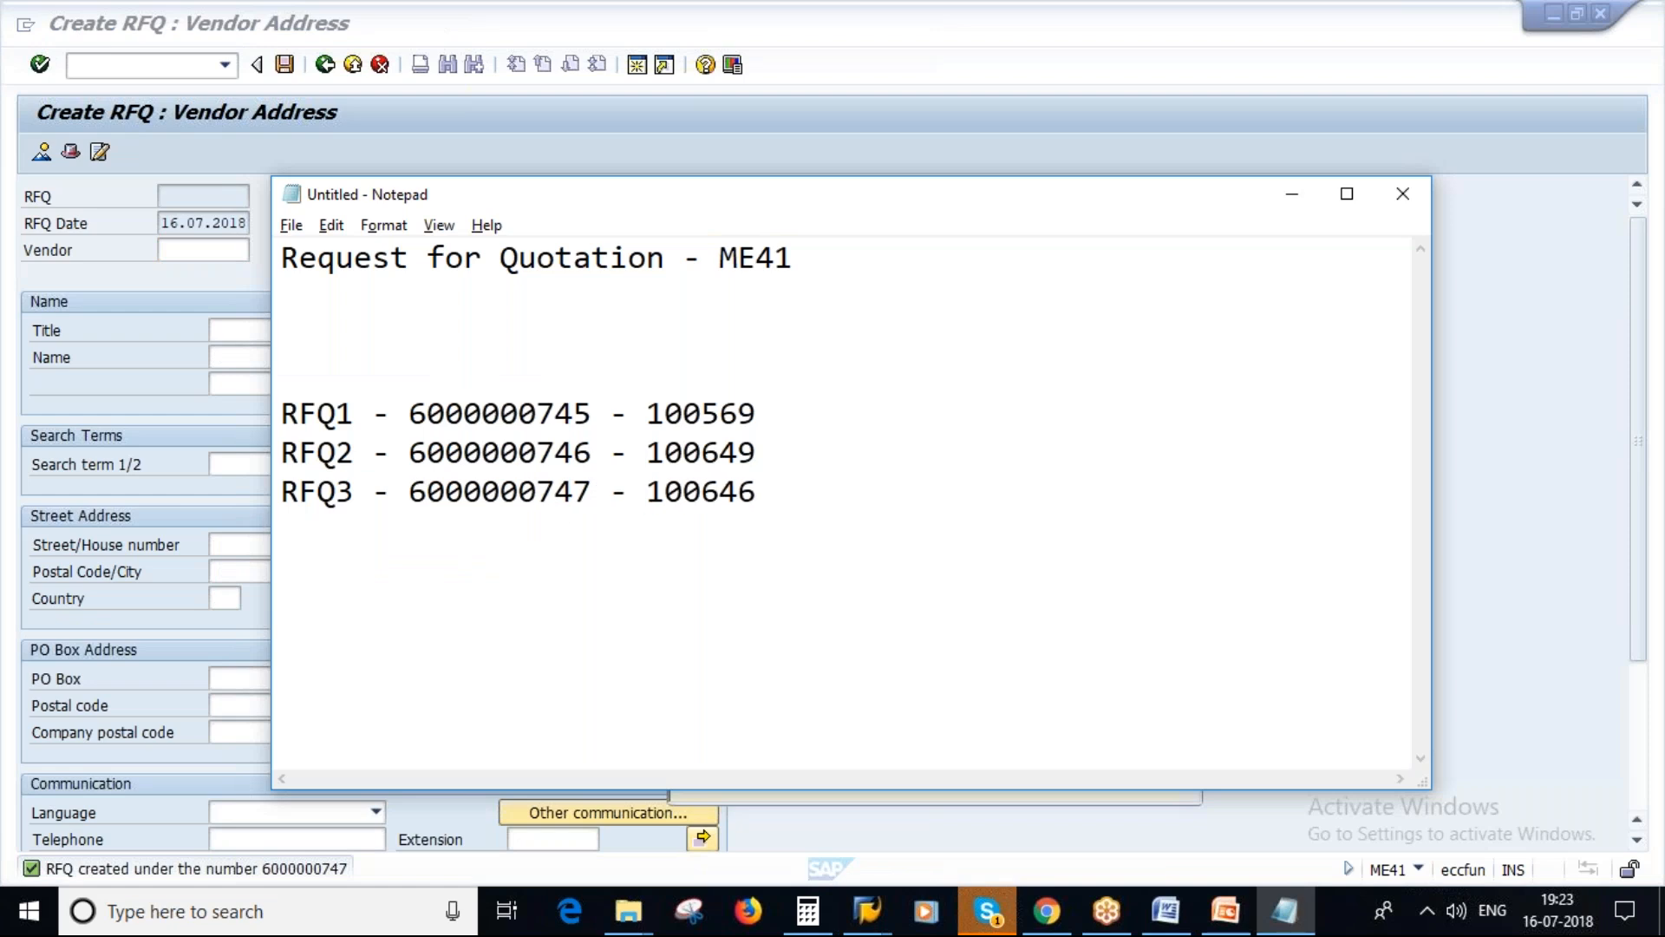
# Review the RFQ and vendor number noted on the RFQ1 line in Notepad.
pyautogui.moveTo(409, 414); pyautogui.dragTo(757, 414)
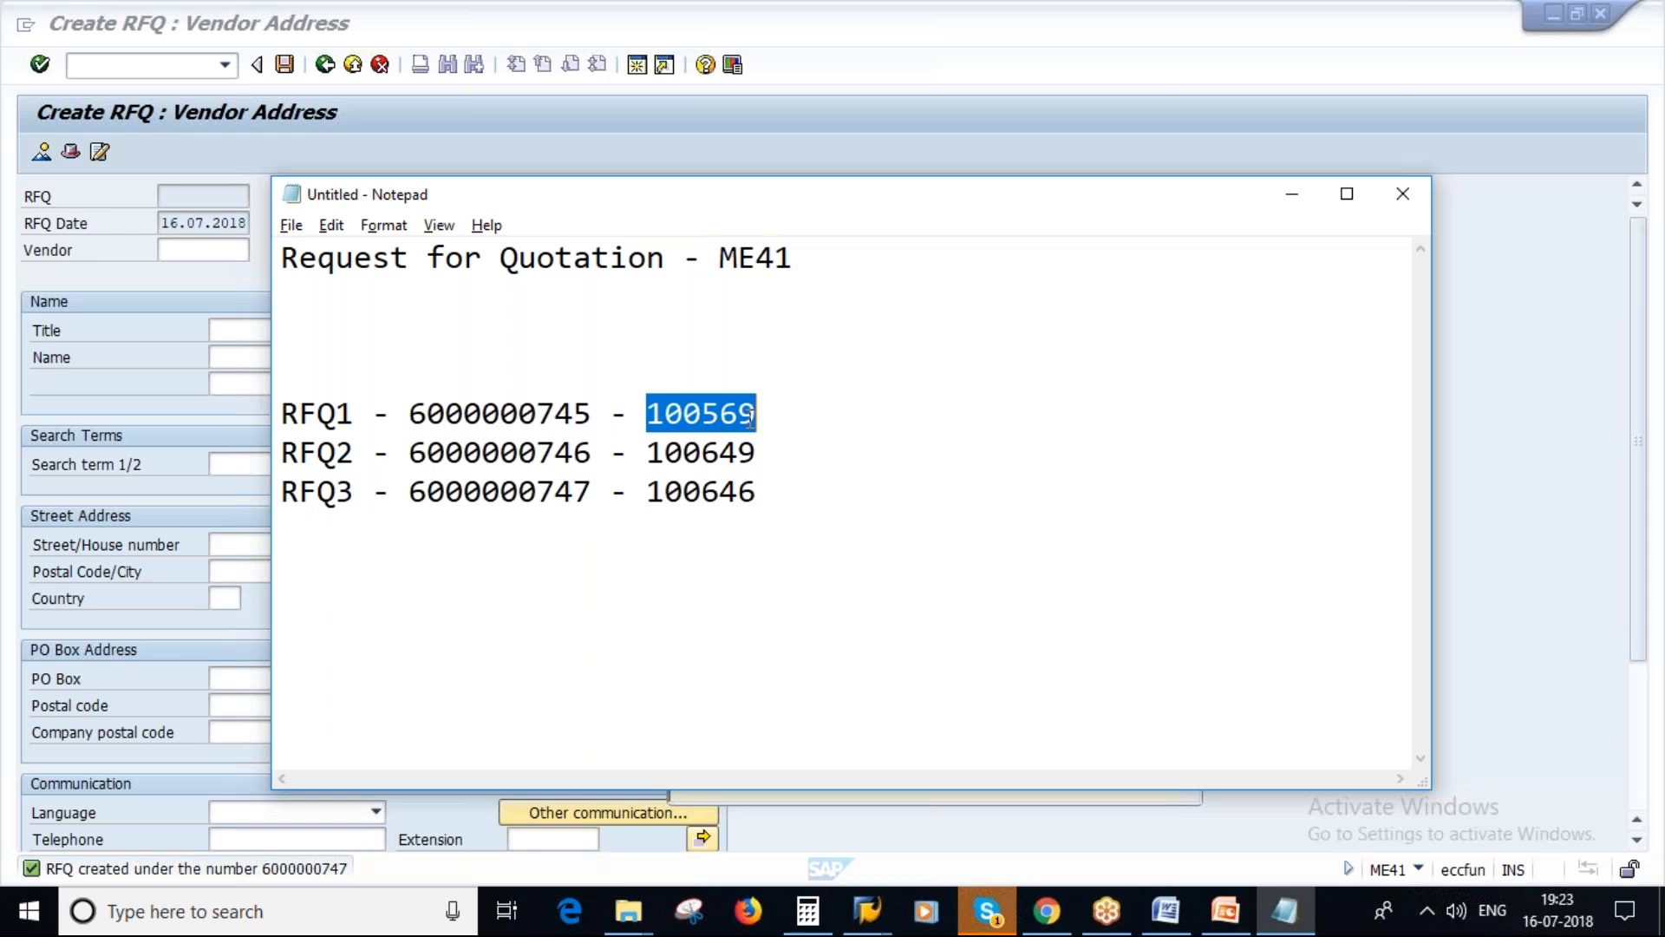
pyautogui.click(651, 418)
pyautogui.rightClick(657, 419)
pyautogui.click(490, 475)
pyautogui.click(649, 413)
pyautogui.moveTo(649, 413); pyautogui.dragTo(757, 414)
pyautogui.click(532, 583)
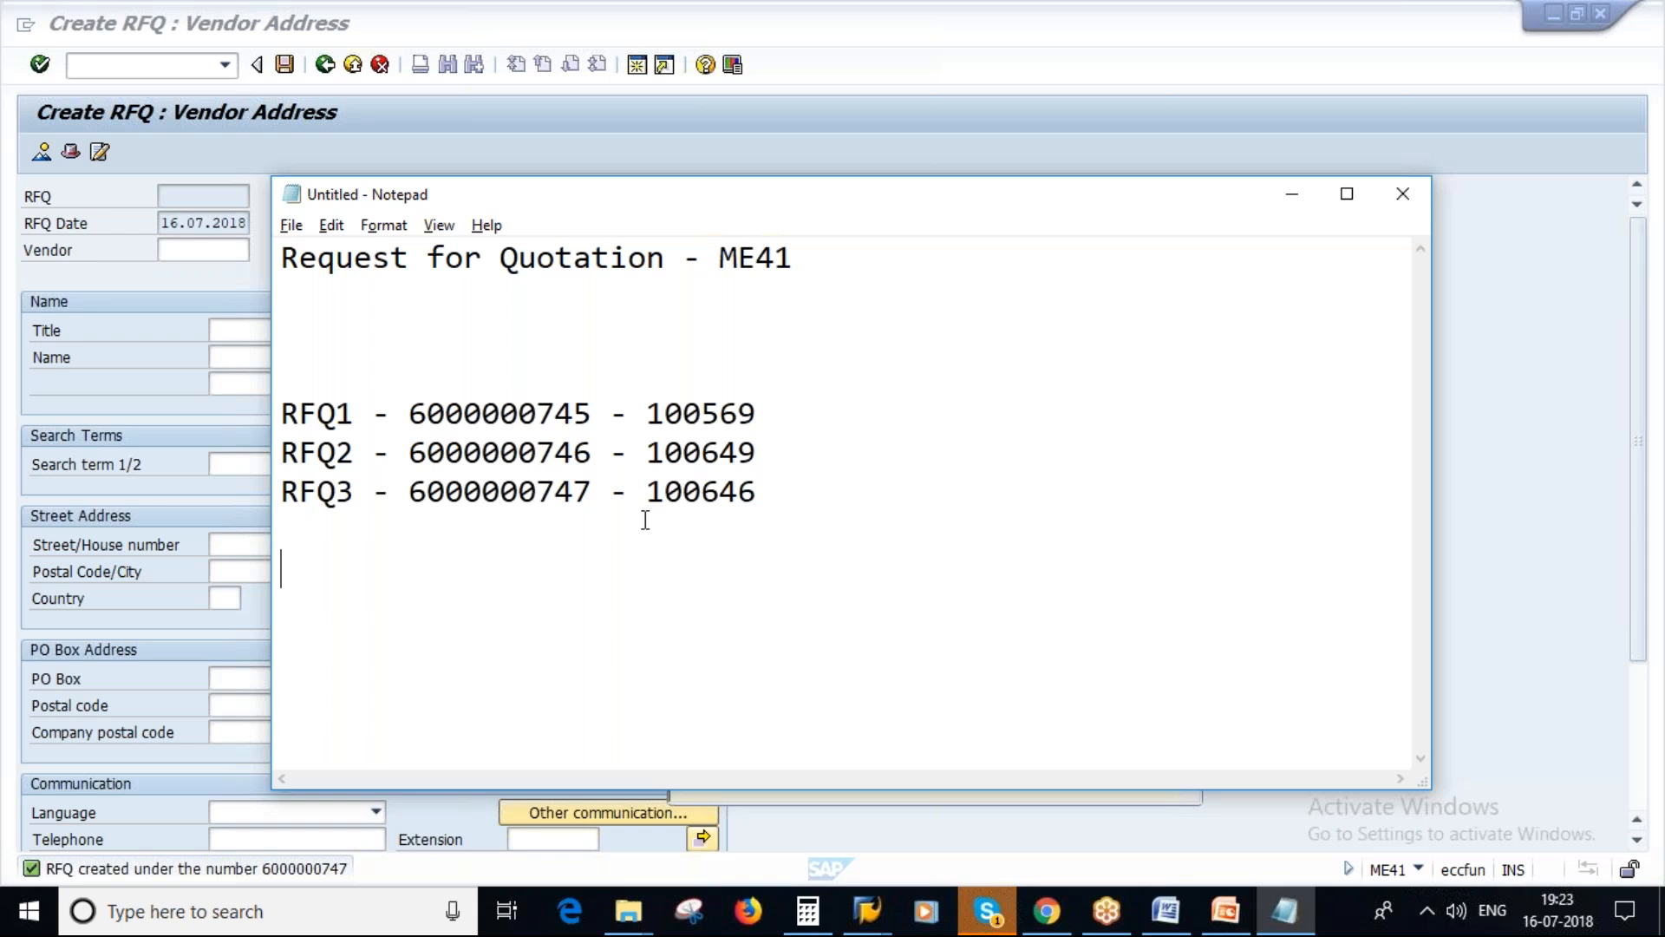
pyautogui.click(409, 414)
pyautogui.rightClick(410, 415)
pyautogui.click(507, 406)
pyautogui.moveTo(408, 415); pyautogui.dragTo(594, 414)
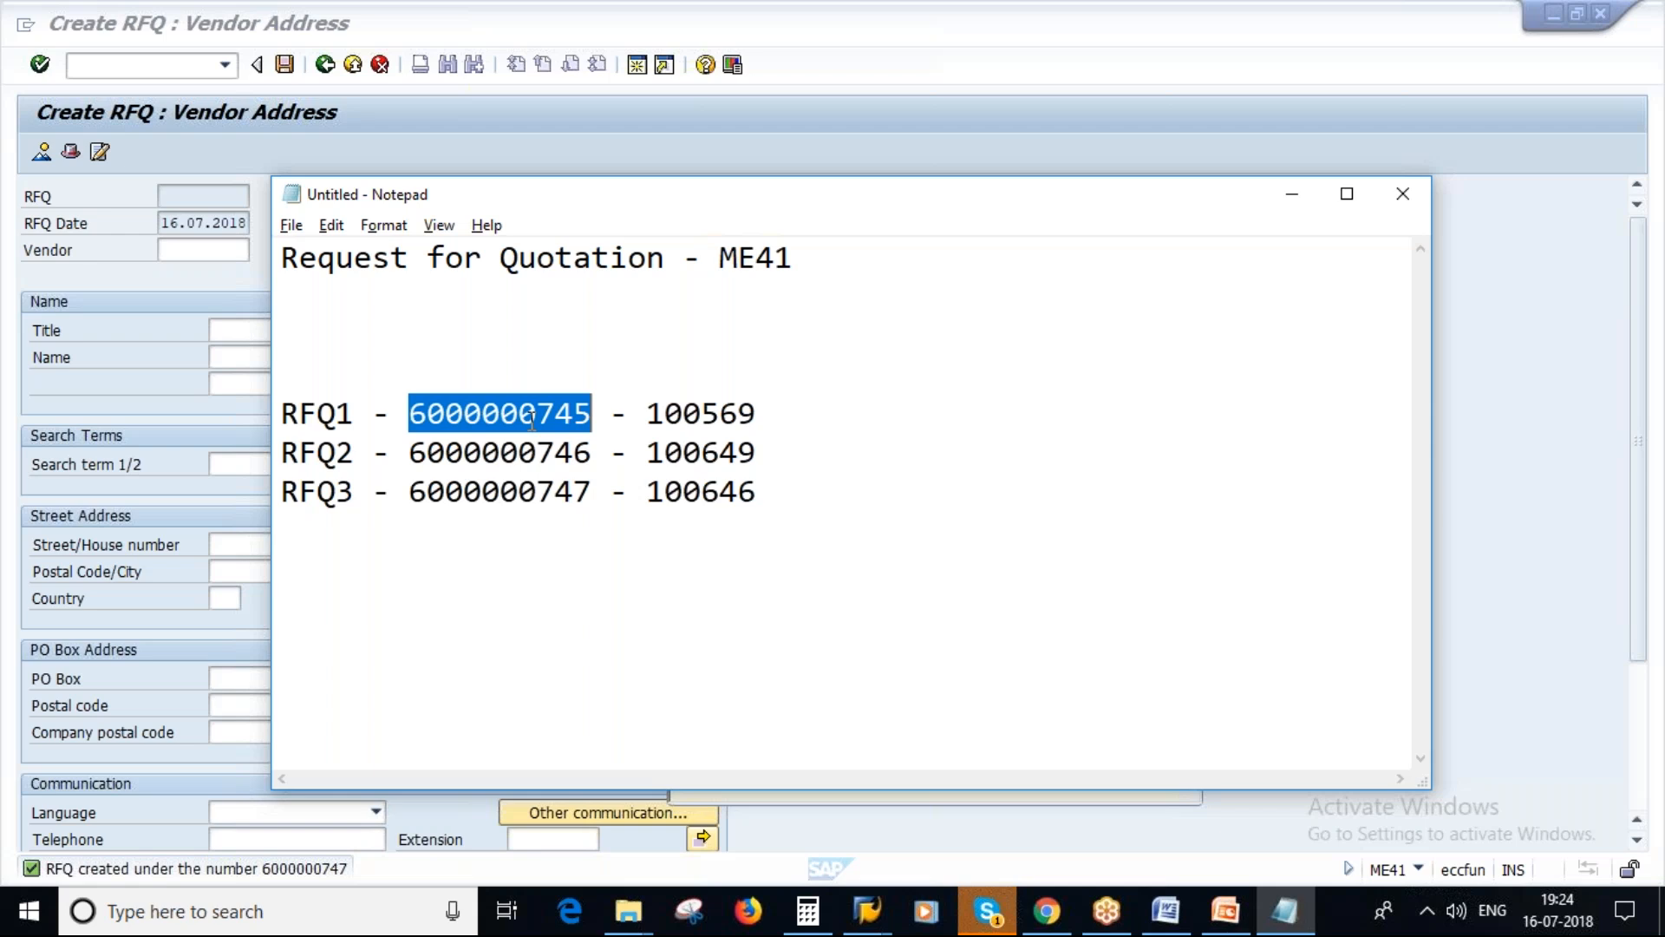
# Append the quoted price and percentage "- 88 EUR/DR - 5%" to the RFQ1 line.
pyautogui.click(780, 414)
pyautogui.write('- ')
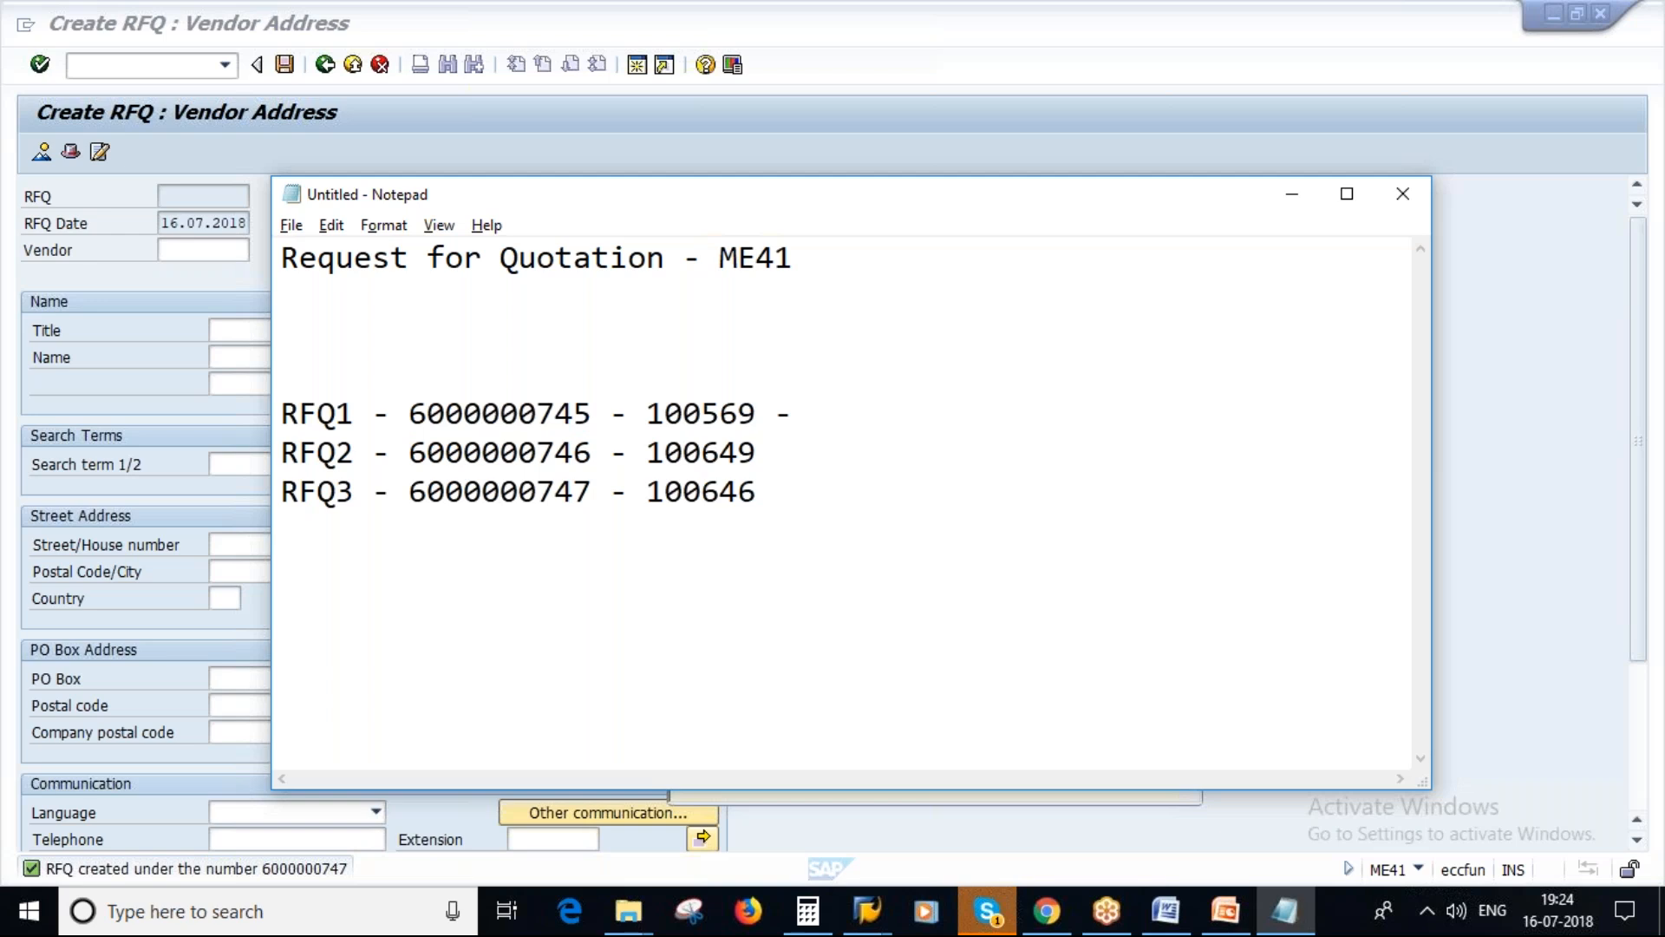
pyautogui.write('88 EUR/')
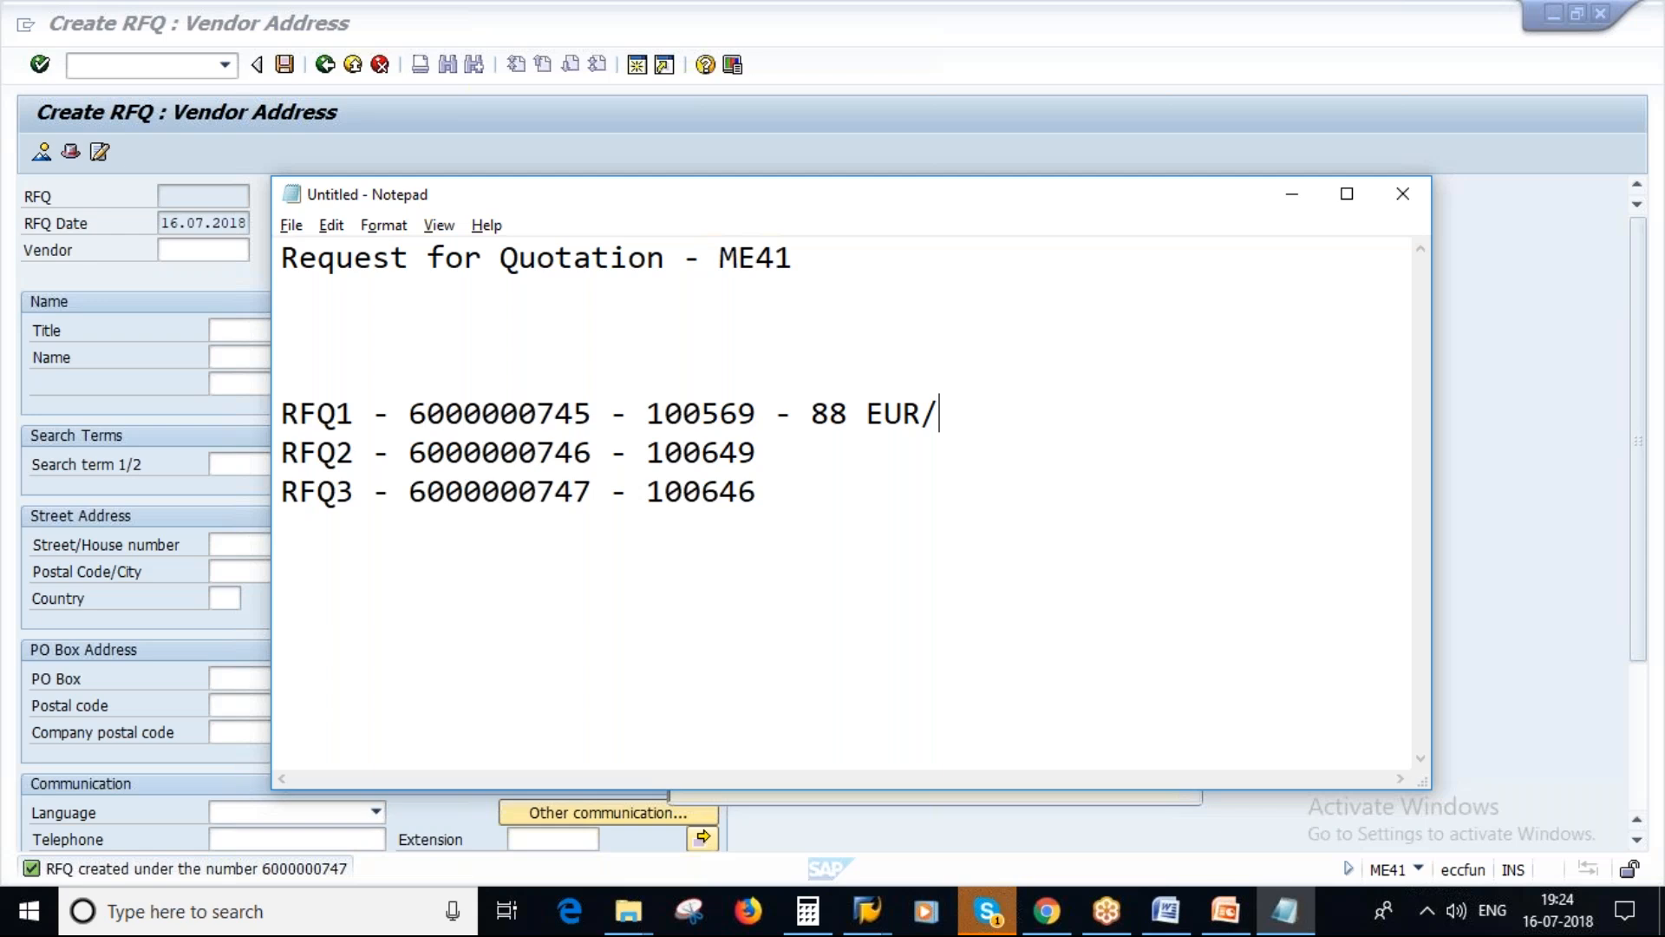
pyautogui.write('DR - 5%')
pyautogui.moveTo(810, 415); pyautogui.dragTo(864, 423)
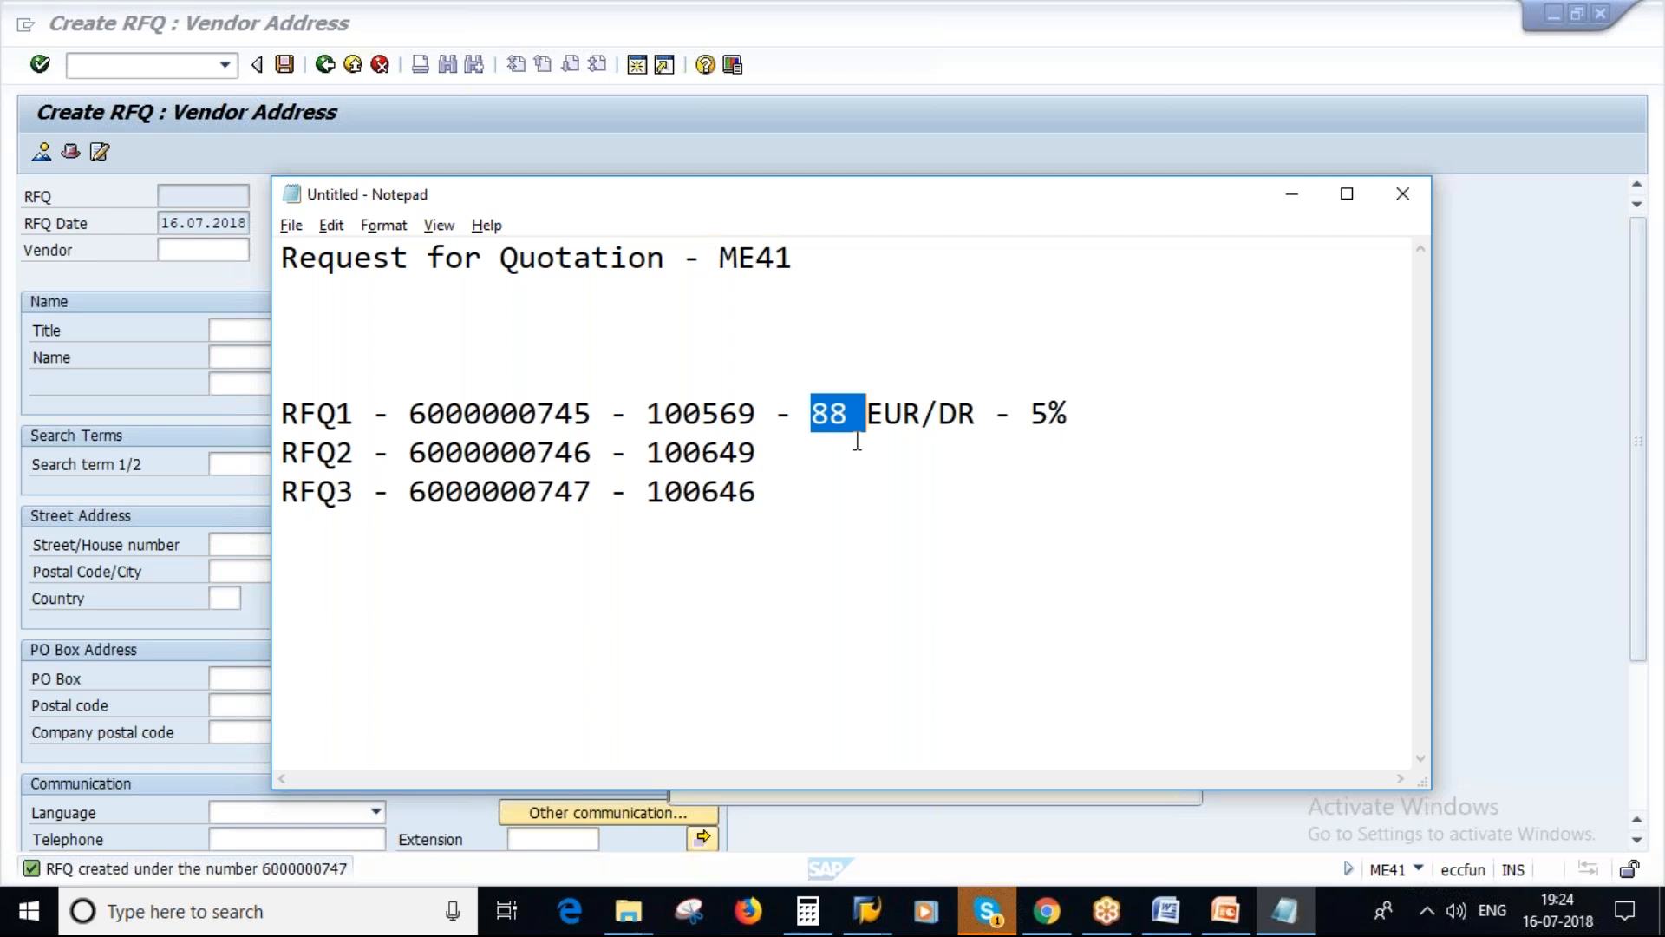
pyautogui.moveTo(1031, 415); pyautogui.dragTo(1082, 416)
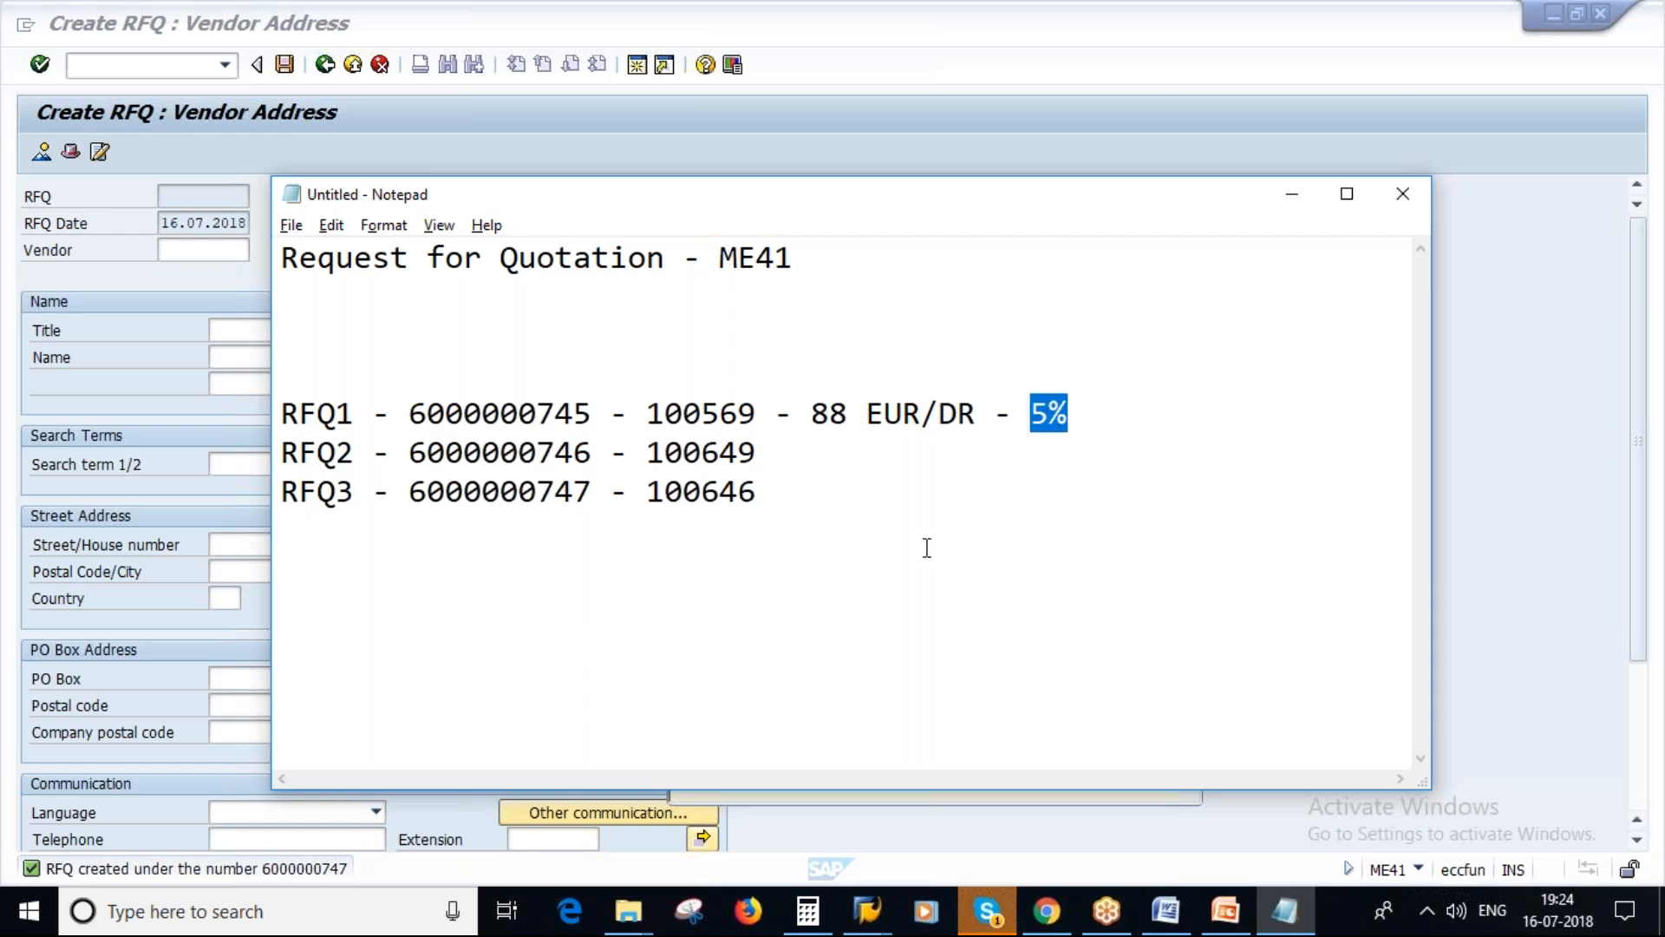
# Insert the label "Discount -" before the 5% on the RFQ1 line.
pyautogui.press('Left')
pyautogui.press('capslock')
pyautogui.write('D')
pyautogui.press('capslock')
pyautogui.write('iscount -')
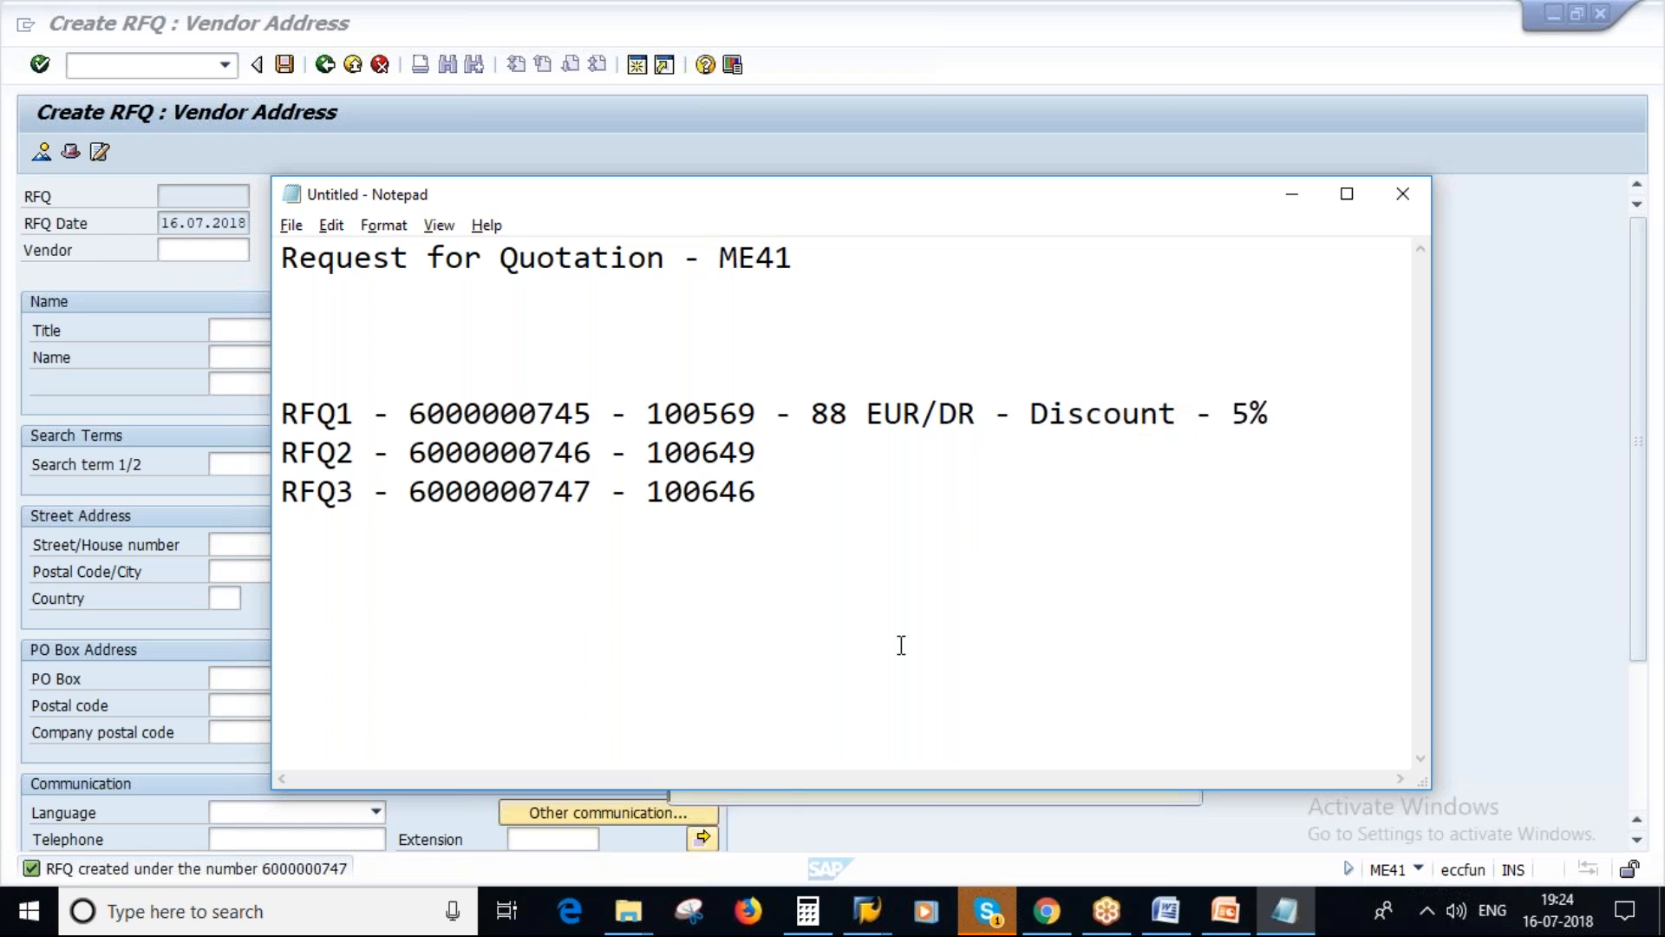
# Append the quoted price "- 95 EUR/DR -" to the RFQ2 line.
pyautogui.click(792, 453)
pyautogui.write('- 98')
pyautogui.press('BackSpace')
pyautogui.write('5 e')
pyautogui.press('BackSpace')
pyautogui.press('capslock')
pyautogui.write('EUR/DR -')
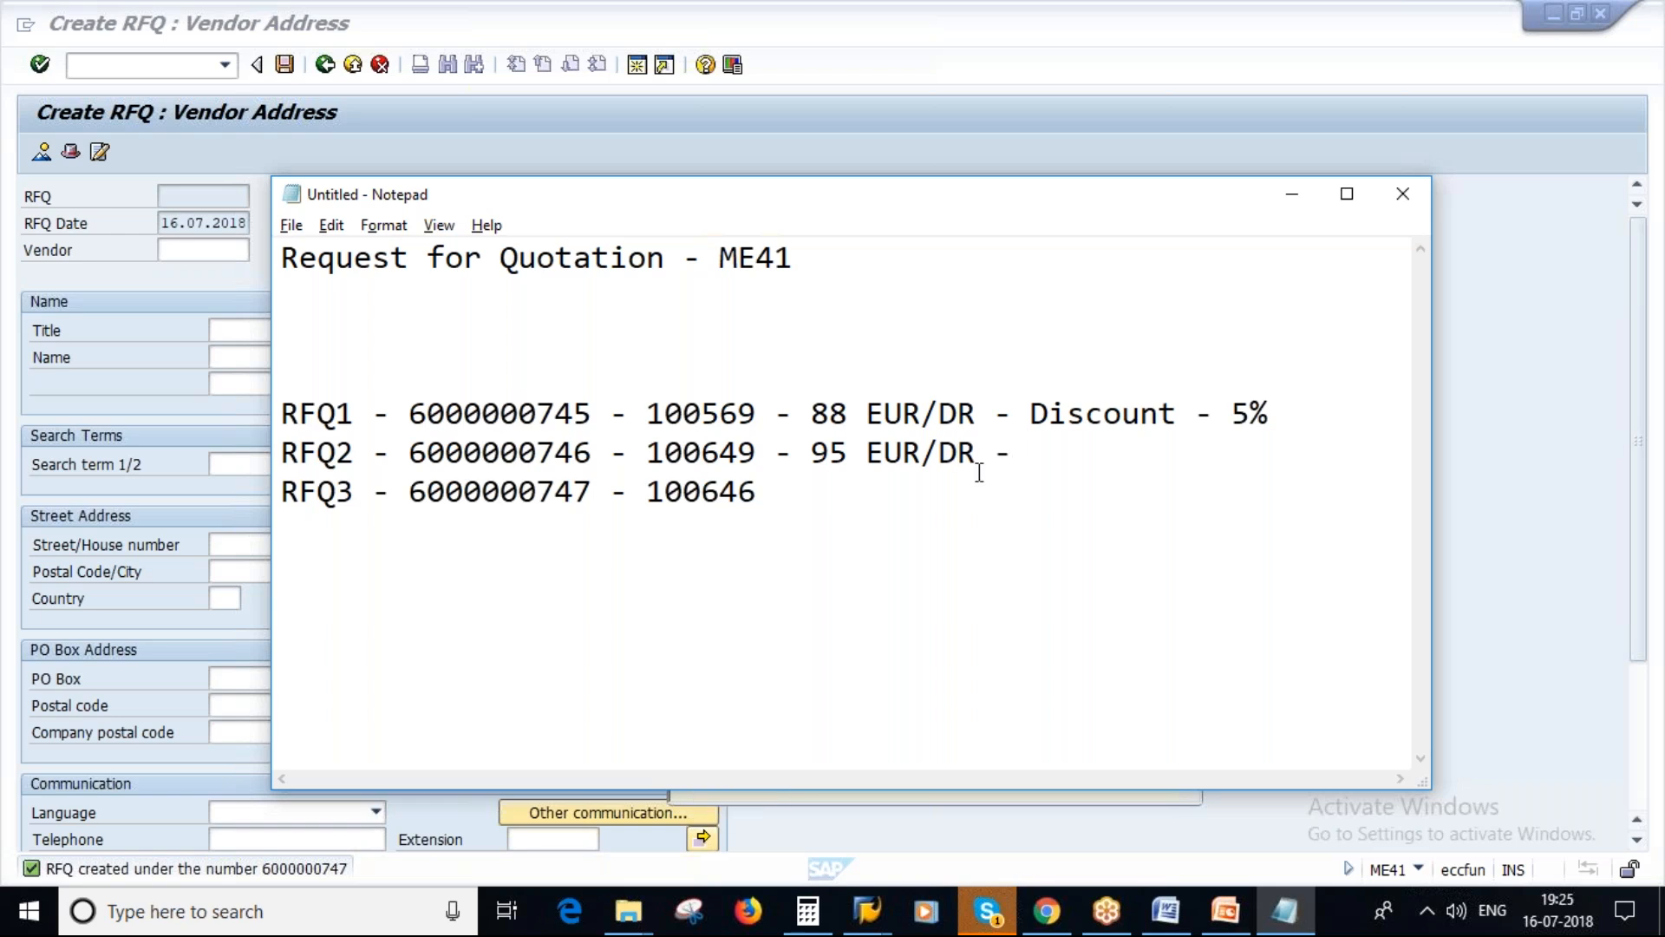
# Copy RFQ1's discount text to the end of the RFQ2 line and change its percentage to 10%.
pyautogui.moveTo(1030, 414); pyautogui.dragTo(1280, 415)
pyautogui.hotkey('ctrl', 'c')
pyautogui.click(1051, 452)
pyautogui.hotkey('ctrl', 'v')
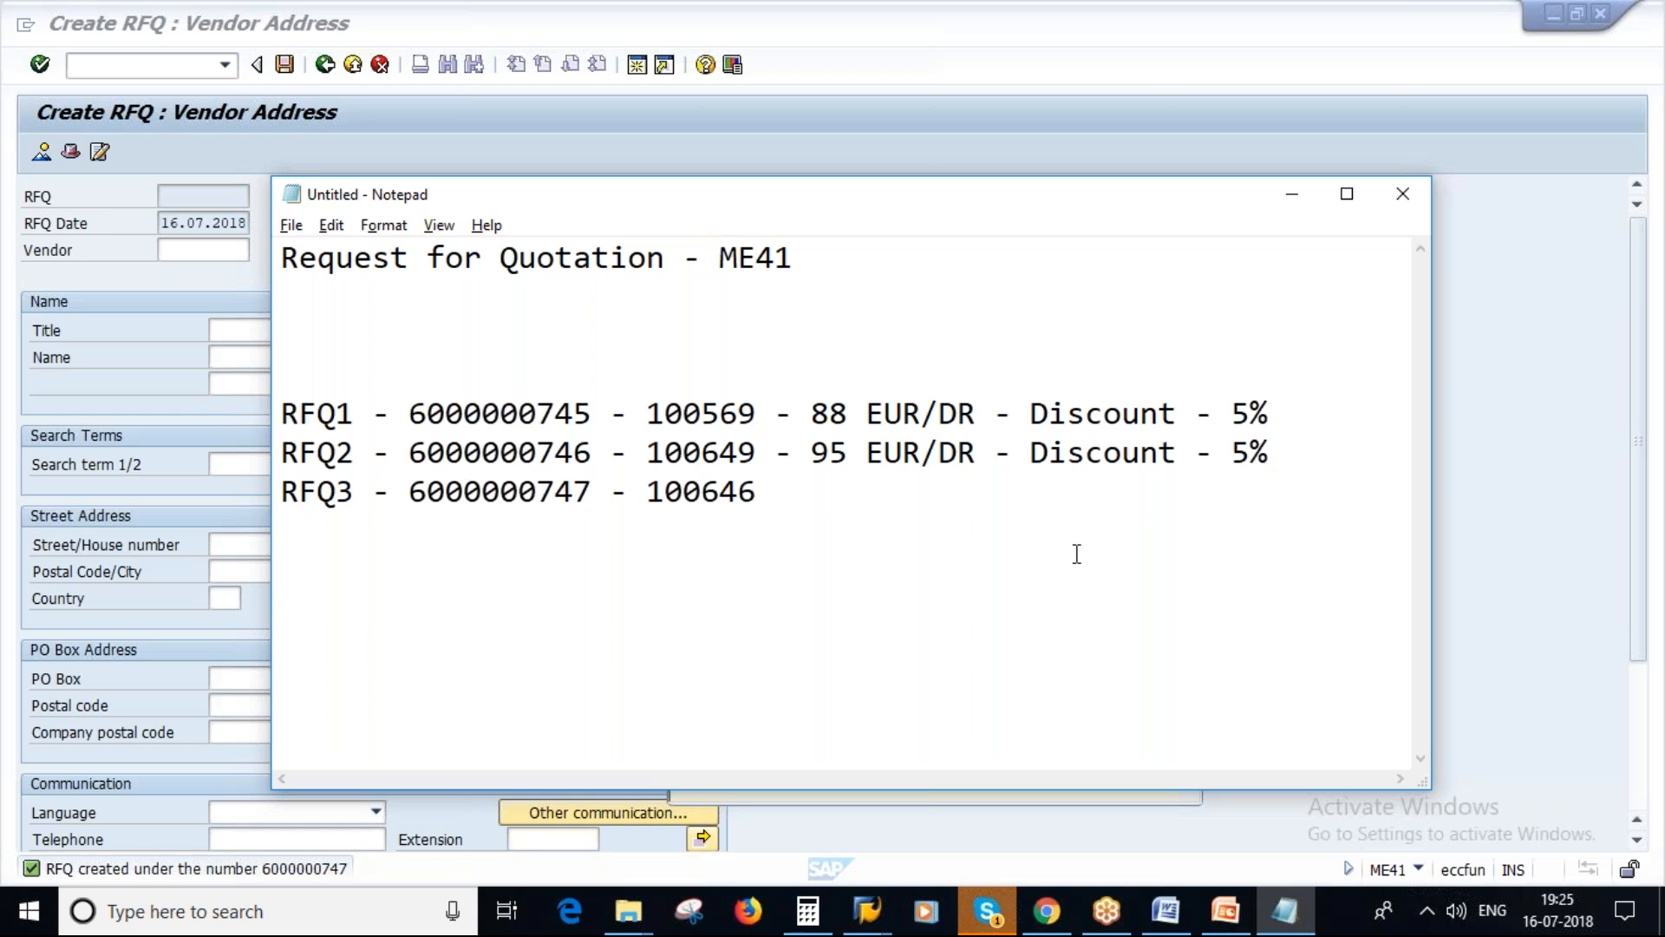
pyautogui.press('Left')
pyautogui.press('BackSpace')
pyautogui.write('10')
pyautogui.moveTo(811, 452); pyautogui.dragTo(1289, 452)
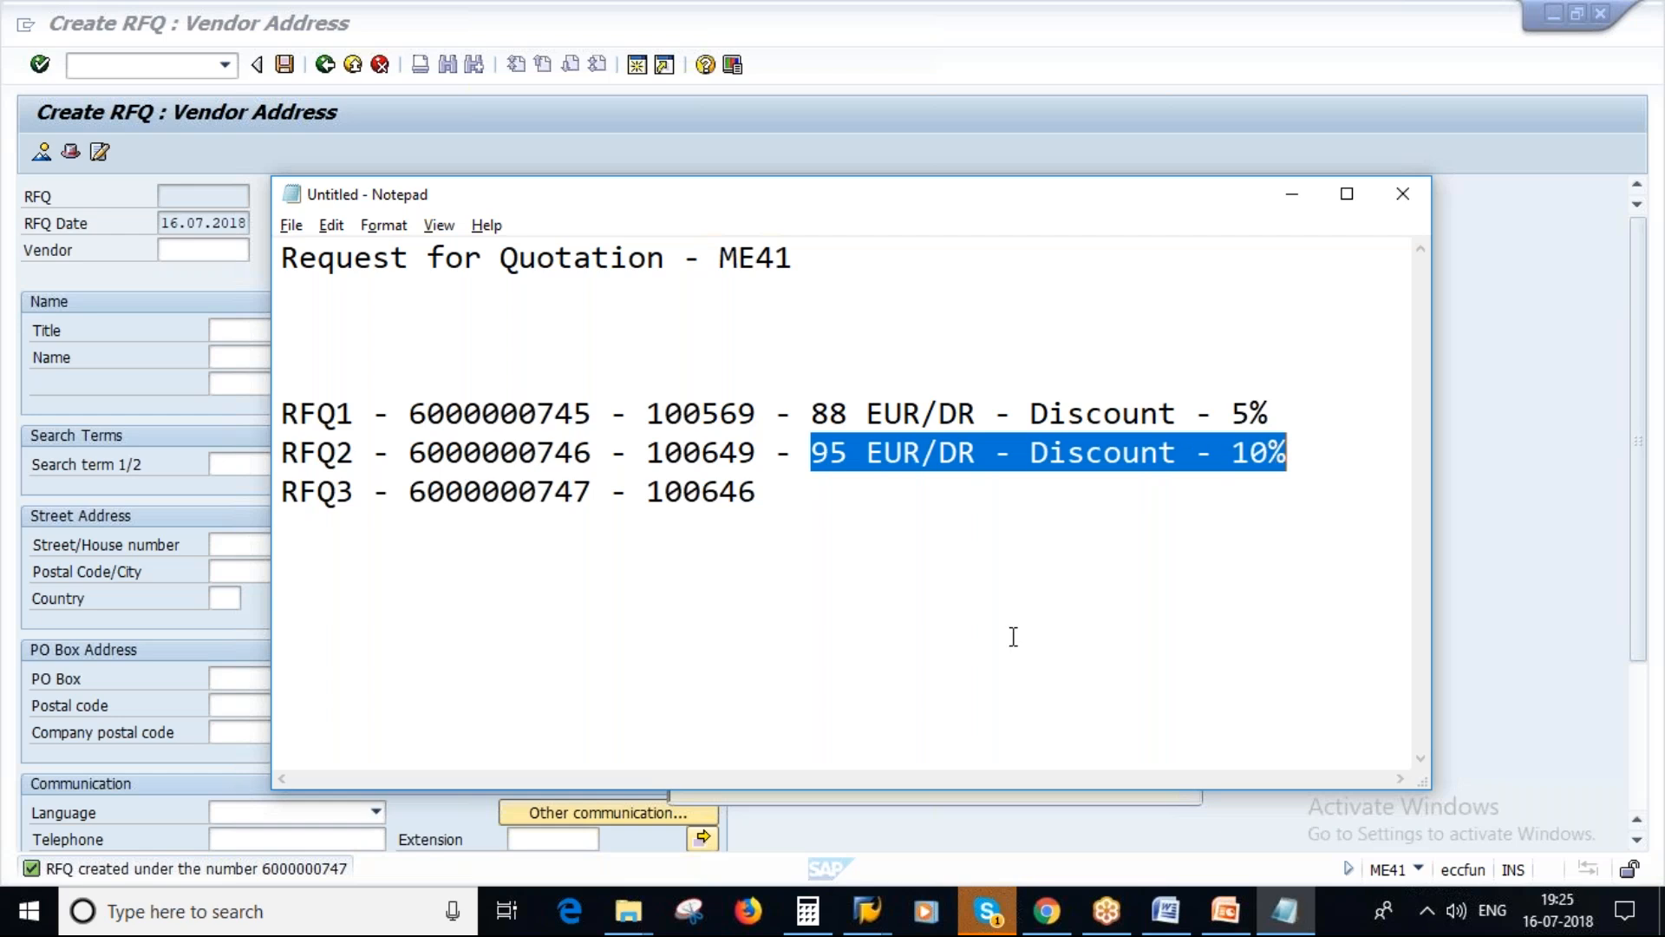
# Append RFQ2's copied price and discount text to the RFQ3 line and change its price to 98 EUR/DR.
pyautogui.click(788, 485)
pyautogui.write('-')
pyautogui.hotkey('ctrl', 'v')
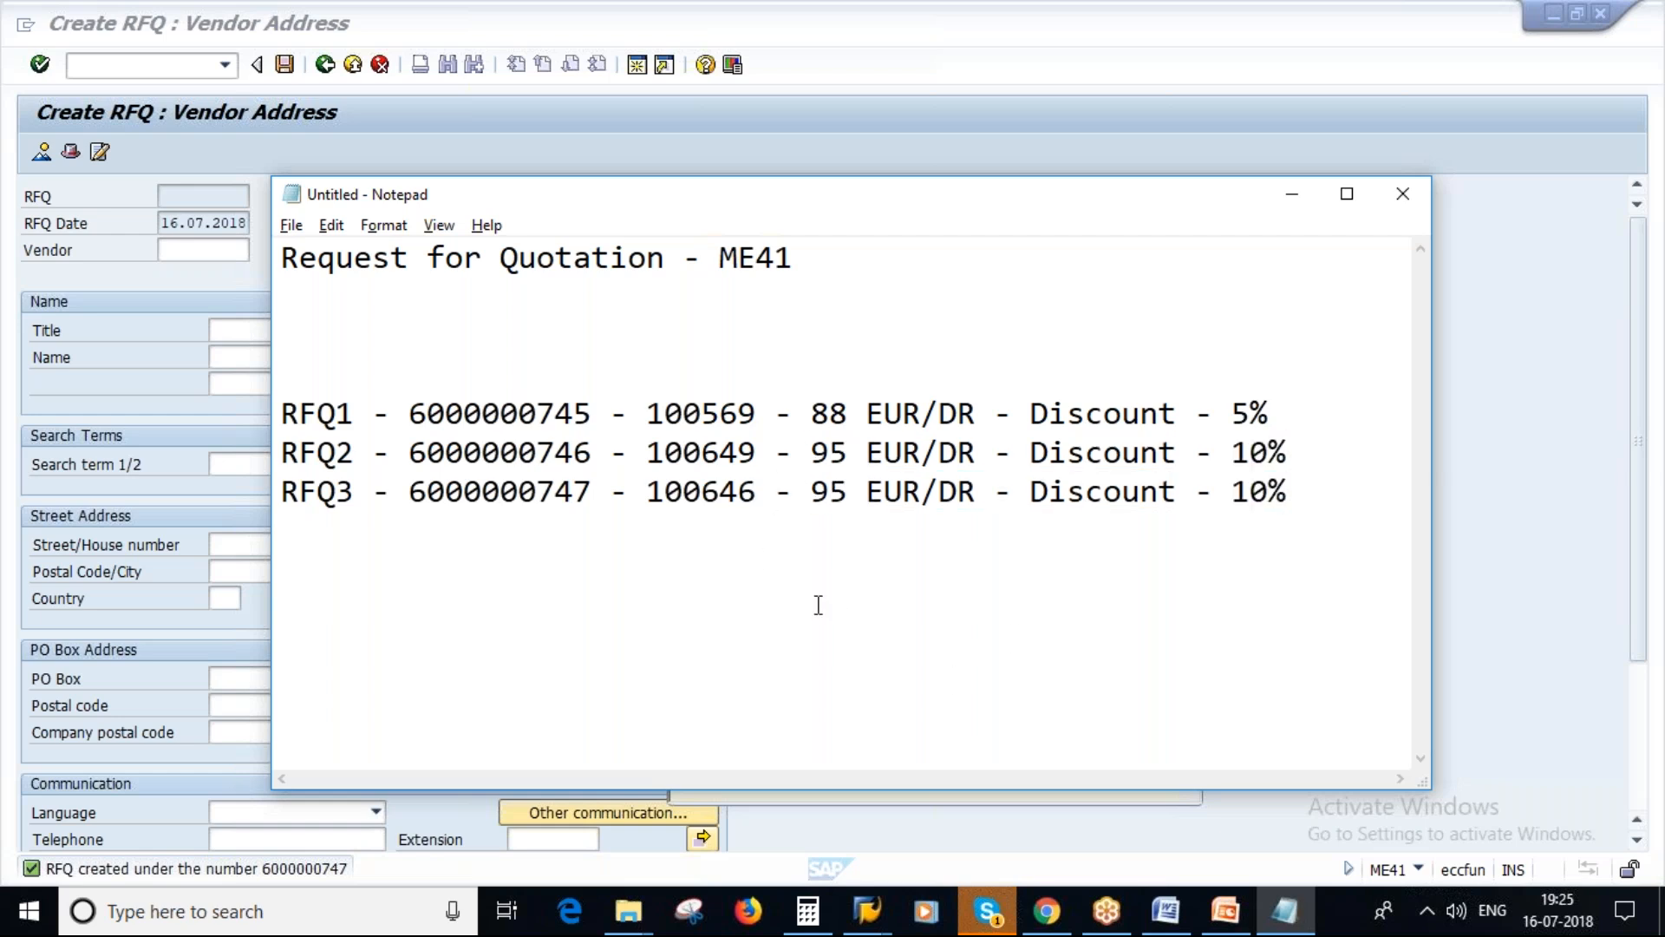
pyautogui.click(849, 490)
pyautogui.press('BackSpace')
pyautogui.write('8')
# Change the discount percentage on the RFQ3 line to 14%.
pyautogui.click(1251, 492)
pyautogui.press('Delete')
pyautogui.write('4')
pyautogui.moveTo(1305, 488)
pyautogui.mouseDown()
pyautogui.moveTo(1086, 491)
pyautogui.moveTo(807, 433)
pyautogui.moveTo(809, 415)
pyautogui.moveTo(1167, 489)
pyautogui.moveTo(1275, 490)
pyautogui.mouseUp()
pyautogui.click(706, 532)
pyautogui.click(866, 453)
# Add an indented line "Quotation - ME47" beneath the "Request for Quotation - ME41" heading.
pyautogui.click(825, 257)
pyautogui.press('Return')
pyautogui.press('capslock')
pyautogui.write('qU')
pyautogui.press('BackSpace')
pyautogui.press('BackSpace')
pyautogui.press('capslock')
pyautogui.press('capslock')
pyautogui.write('Q')
pyautogui.press('capslock')
pyautogui.write('uotation -')
pyautogui.press('capslock')
pyautogui.write('ME47')
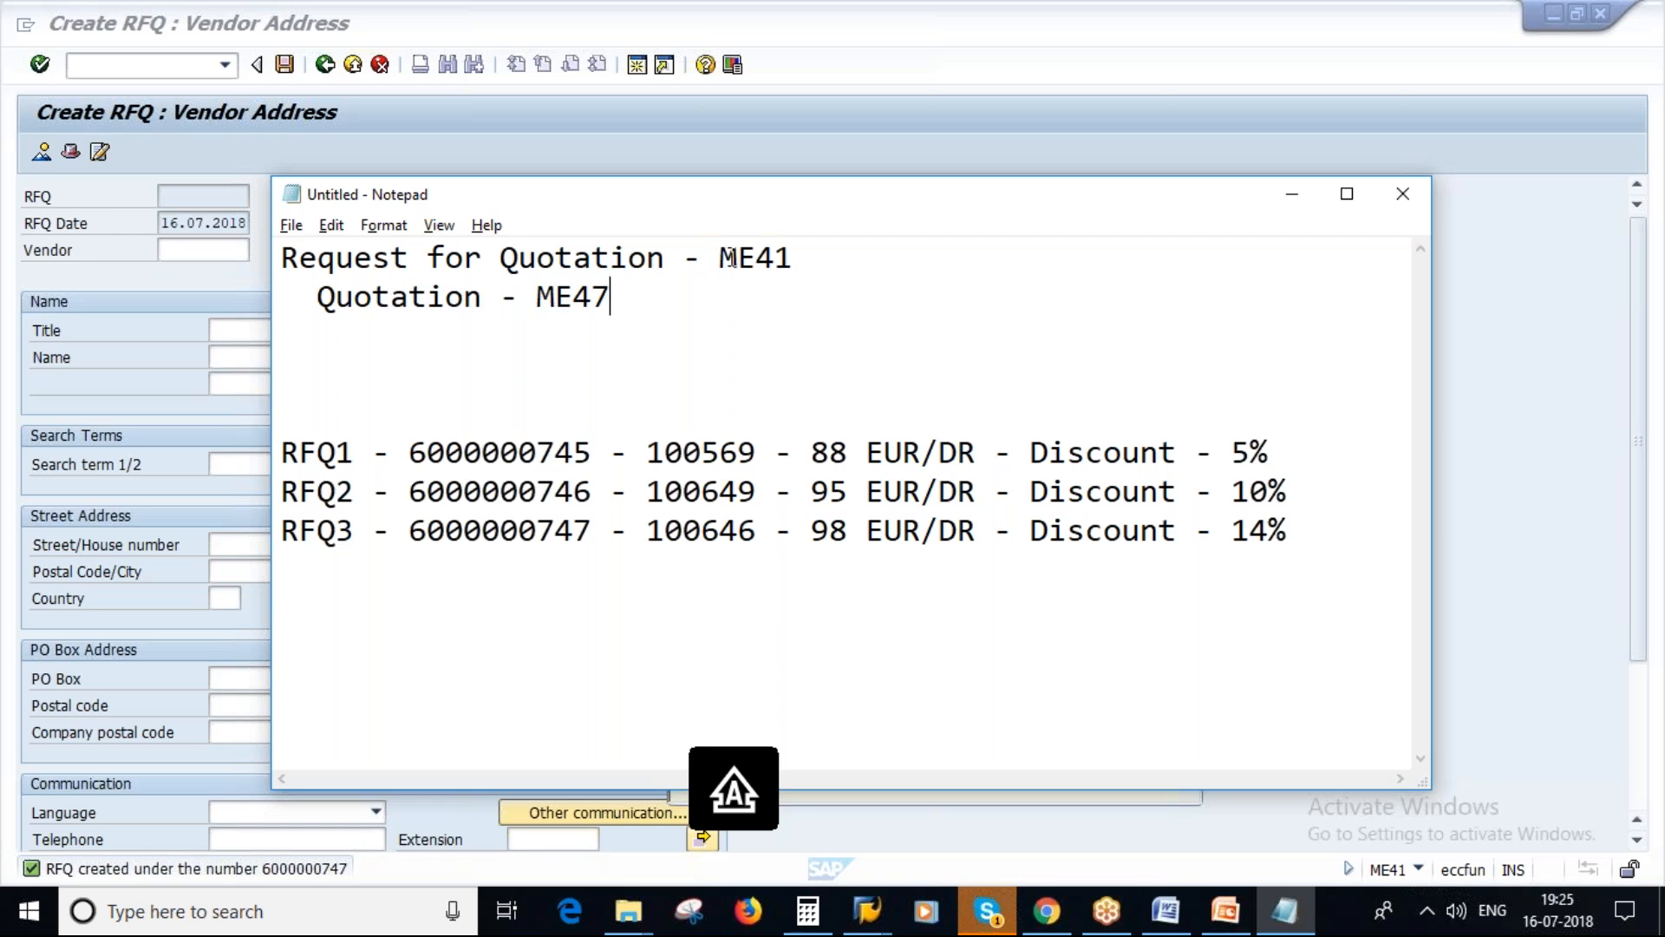
pyautogui.press('Home')
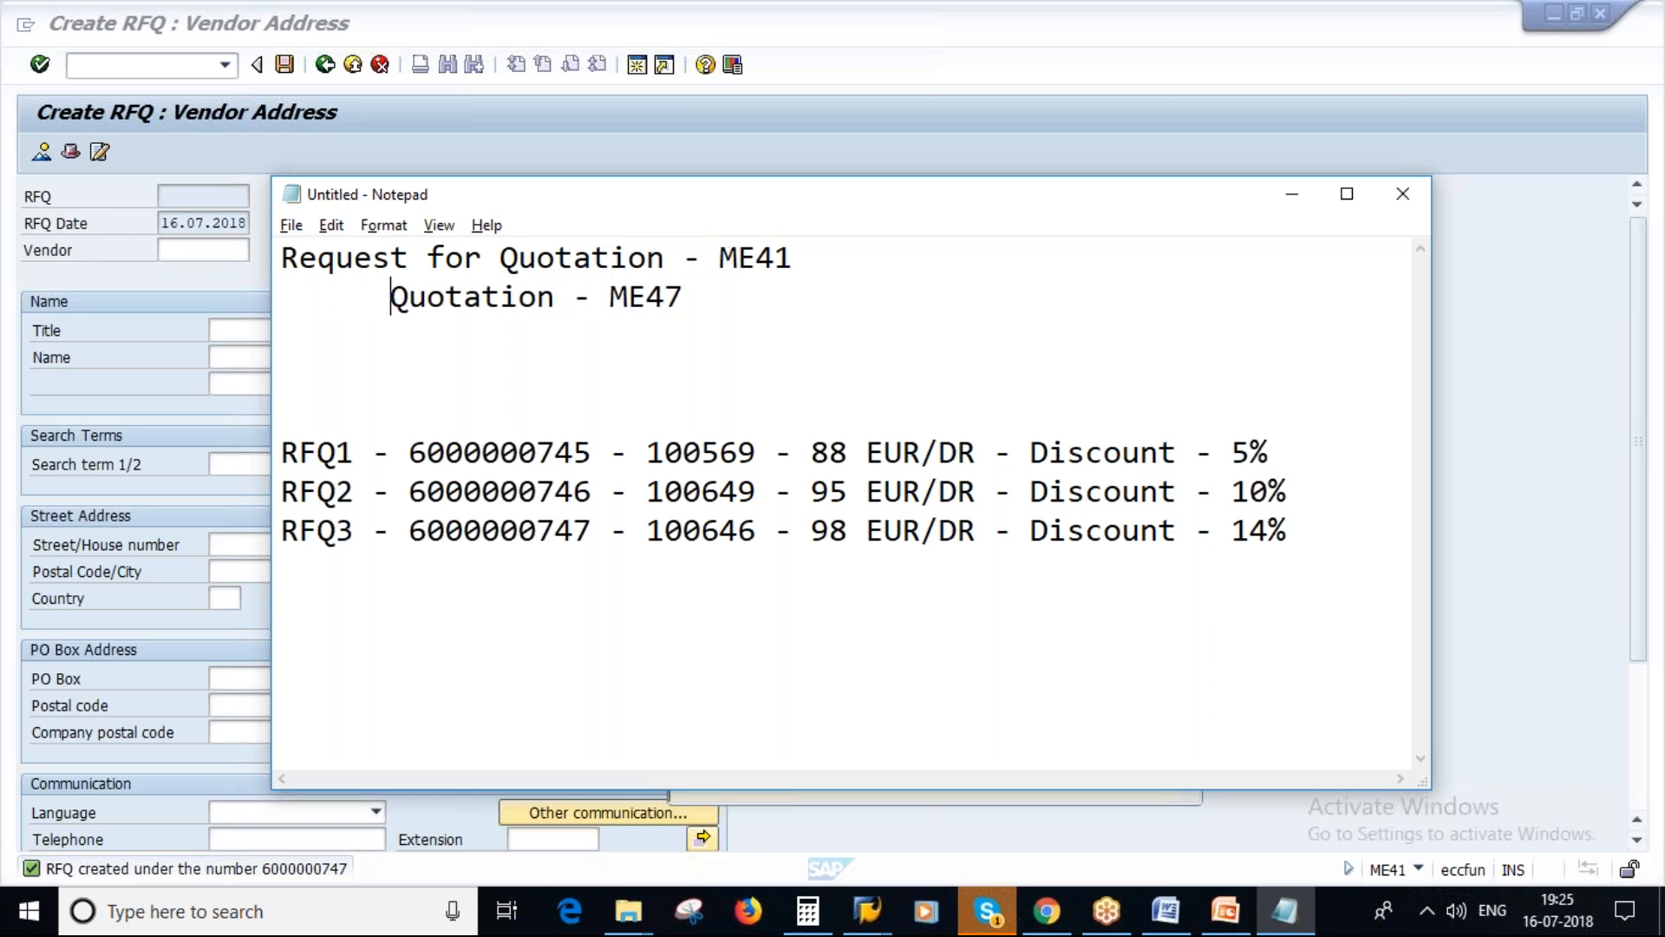
pyautogui.moveTo(391, 297); pyautogui.dragTo(686, 304)
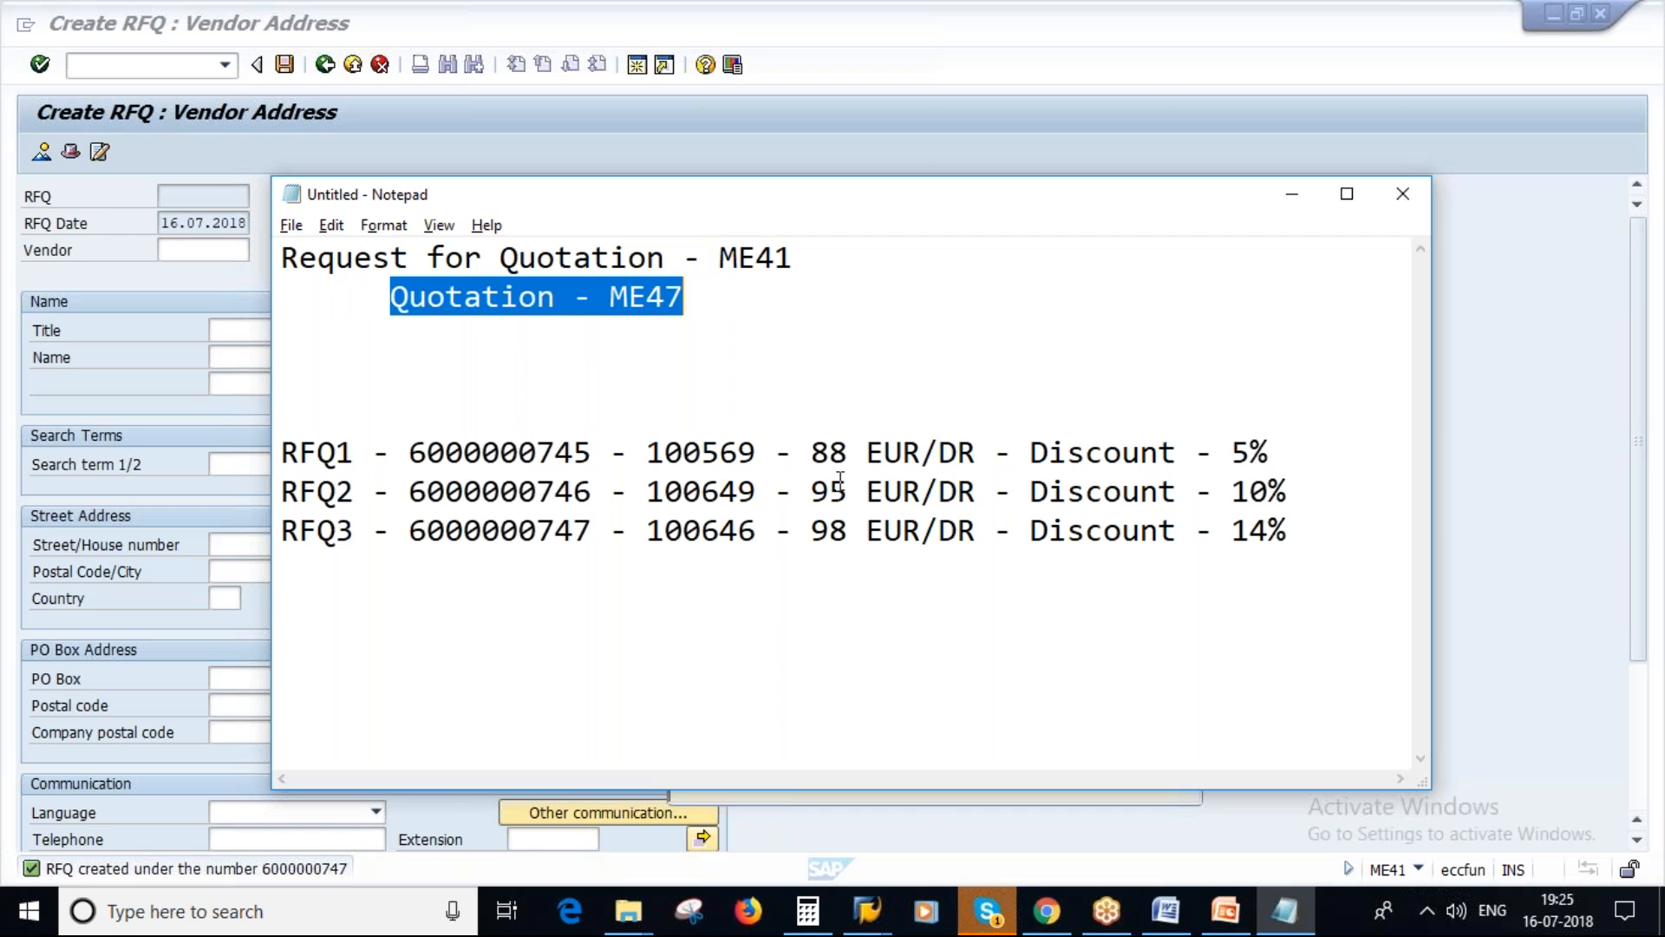
pyautogui.moveTo(811, 452); pyautogui.dragTo(1268, 458)
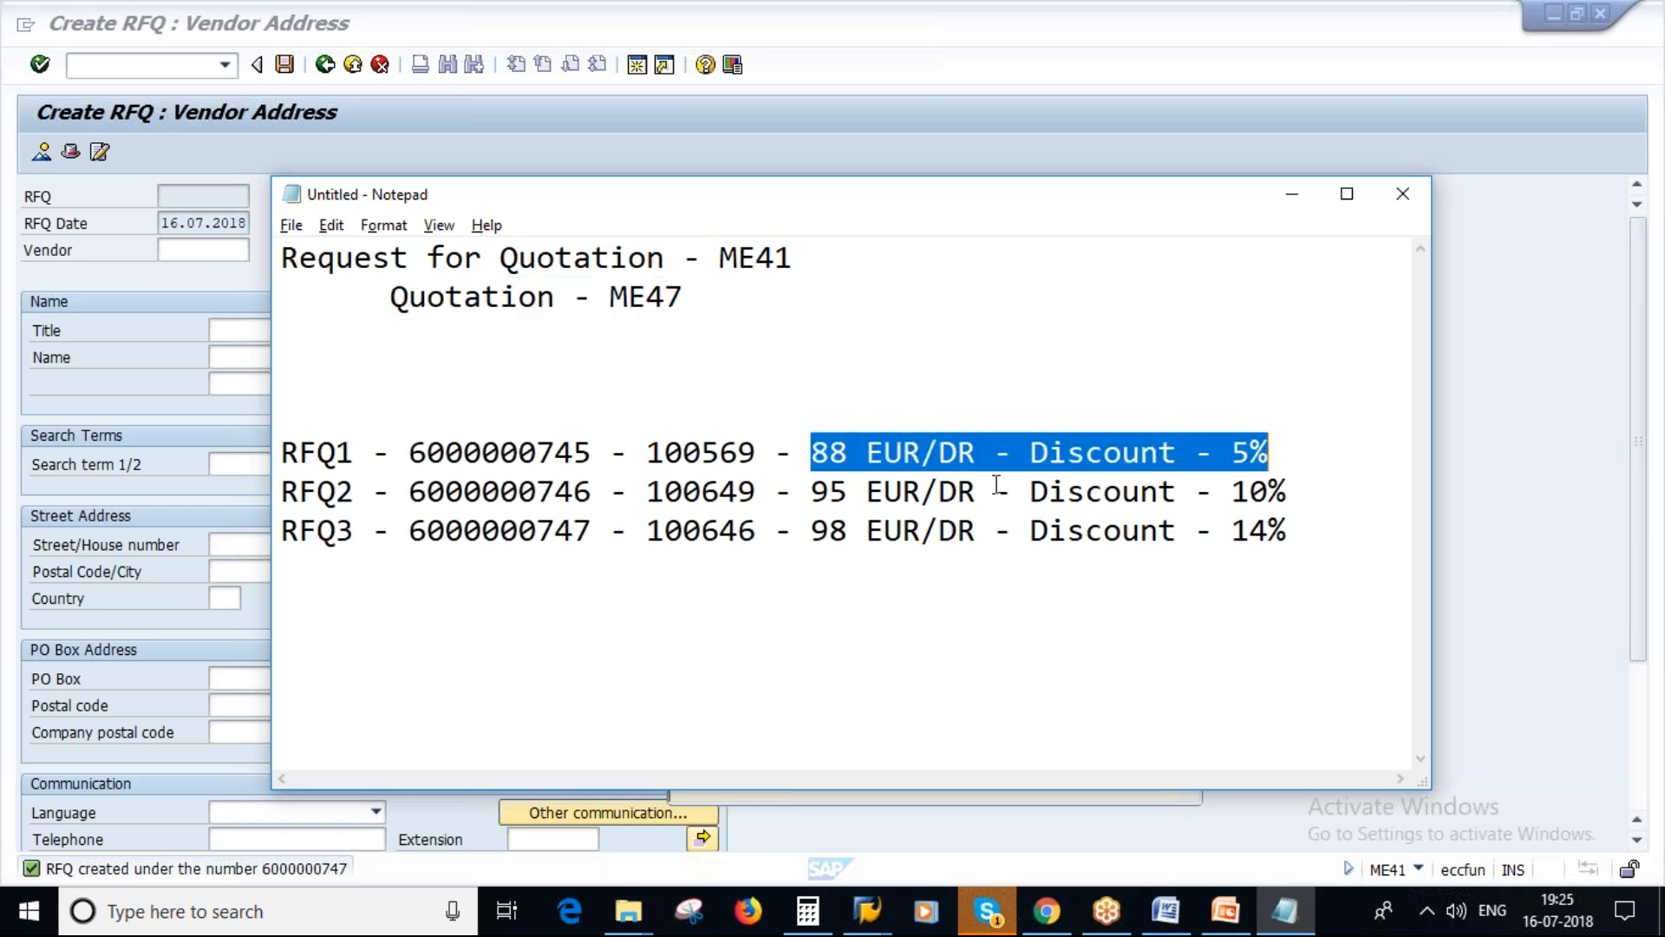
pyautogui.click(408, 455)
pyautogui.moveTo(408, 455); pyautogui.dragTo(593, 453)
pyautogui.click(573, 556)
# Switch to SAP, leave the RFQ creation transaction and start transaction ME47 for maintaining quotations.
pyautogui.click(1292, 194)
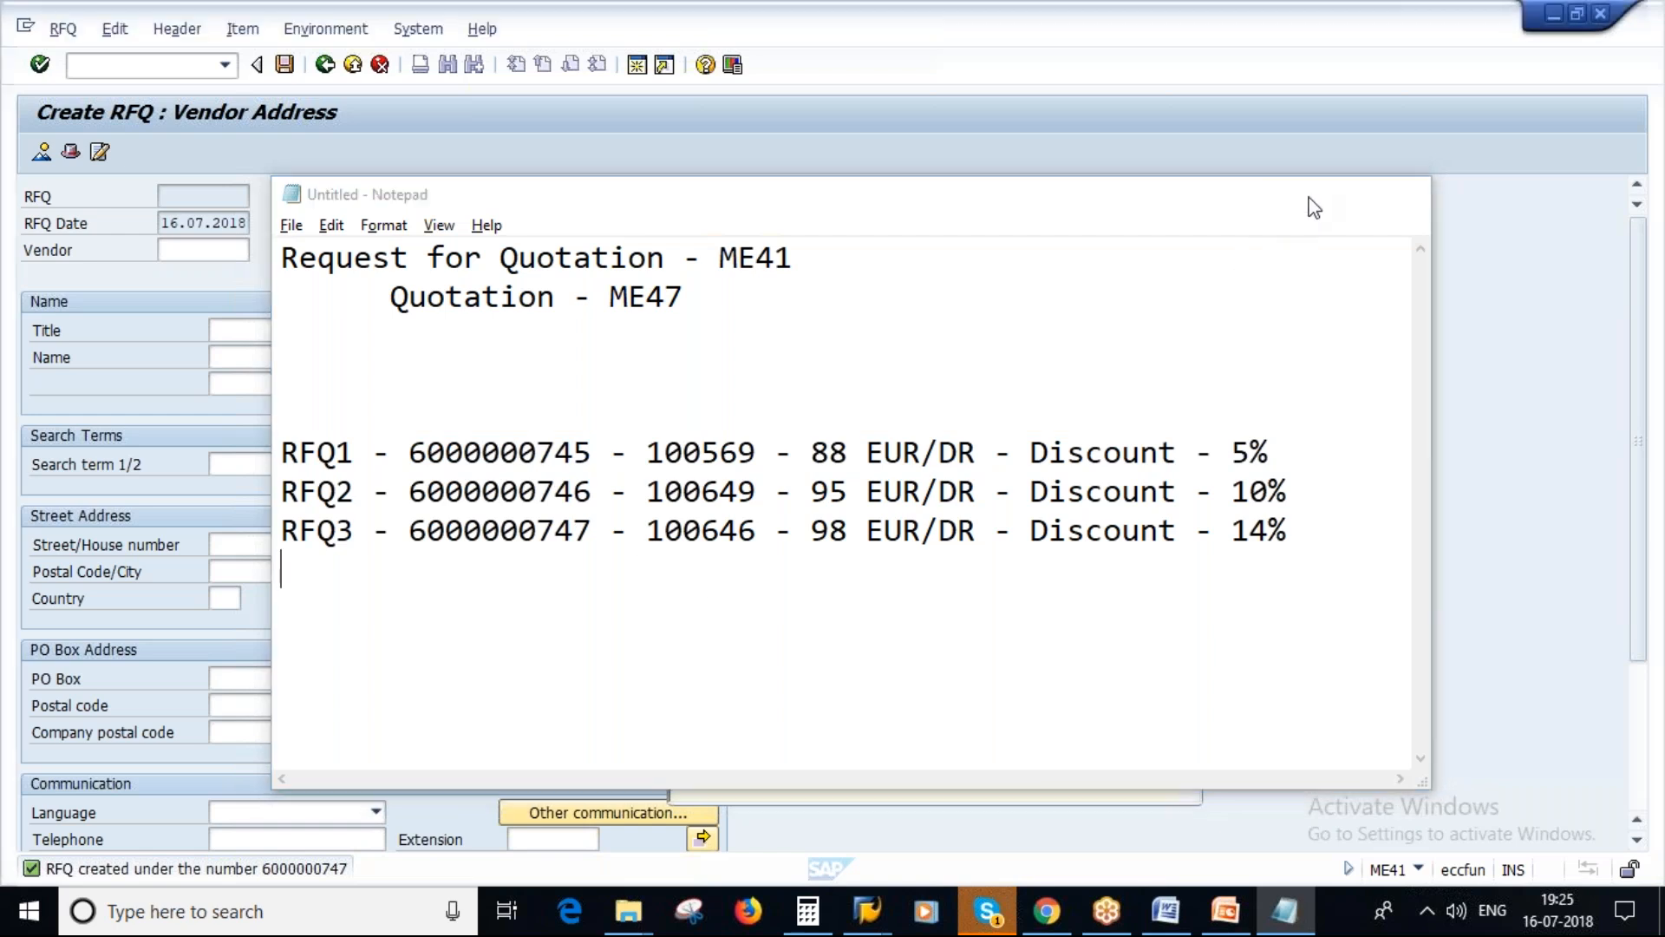
pyautogui.click(1136, 359)
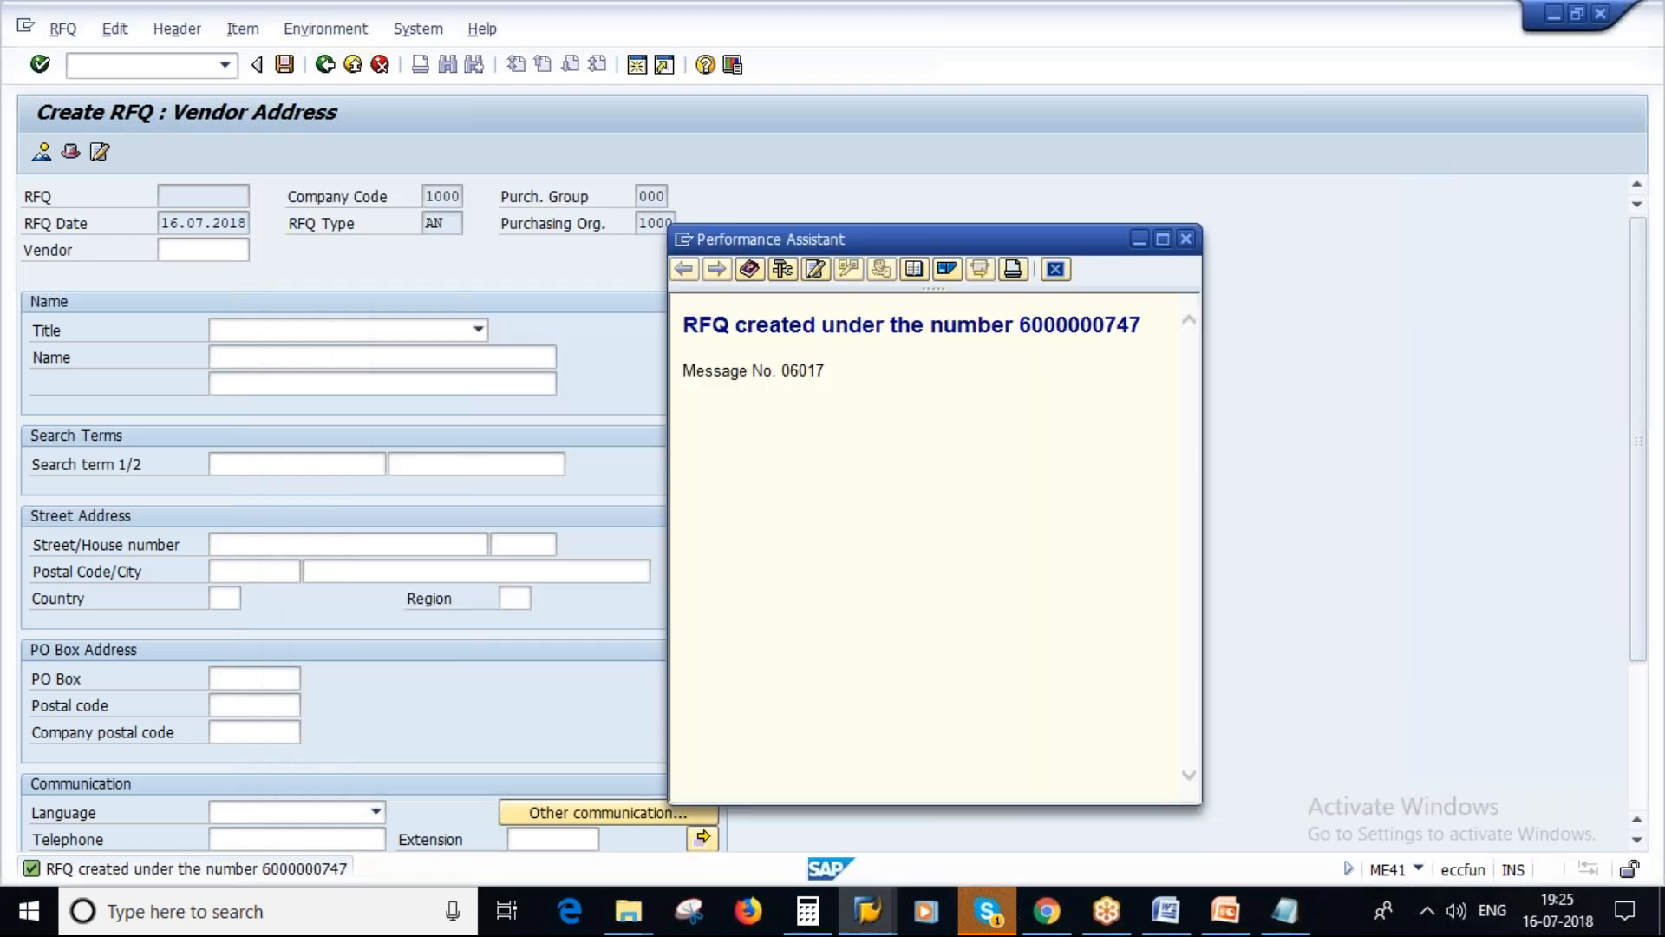
pyautogui.click(503, 154)
pyautogui.click(352, 64)
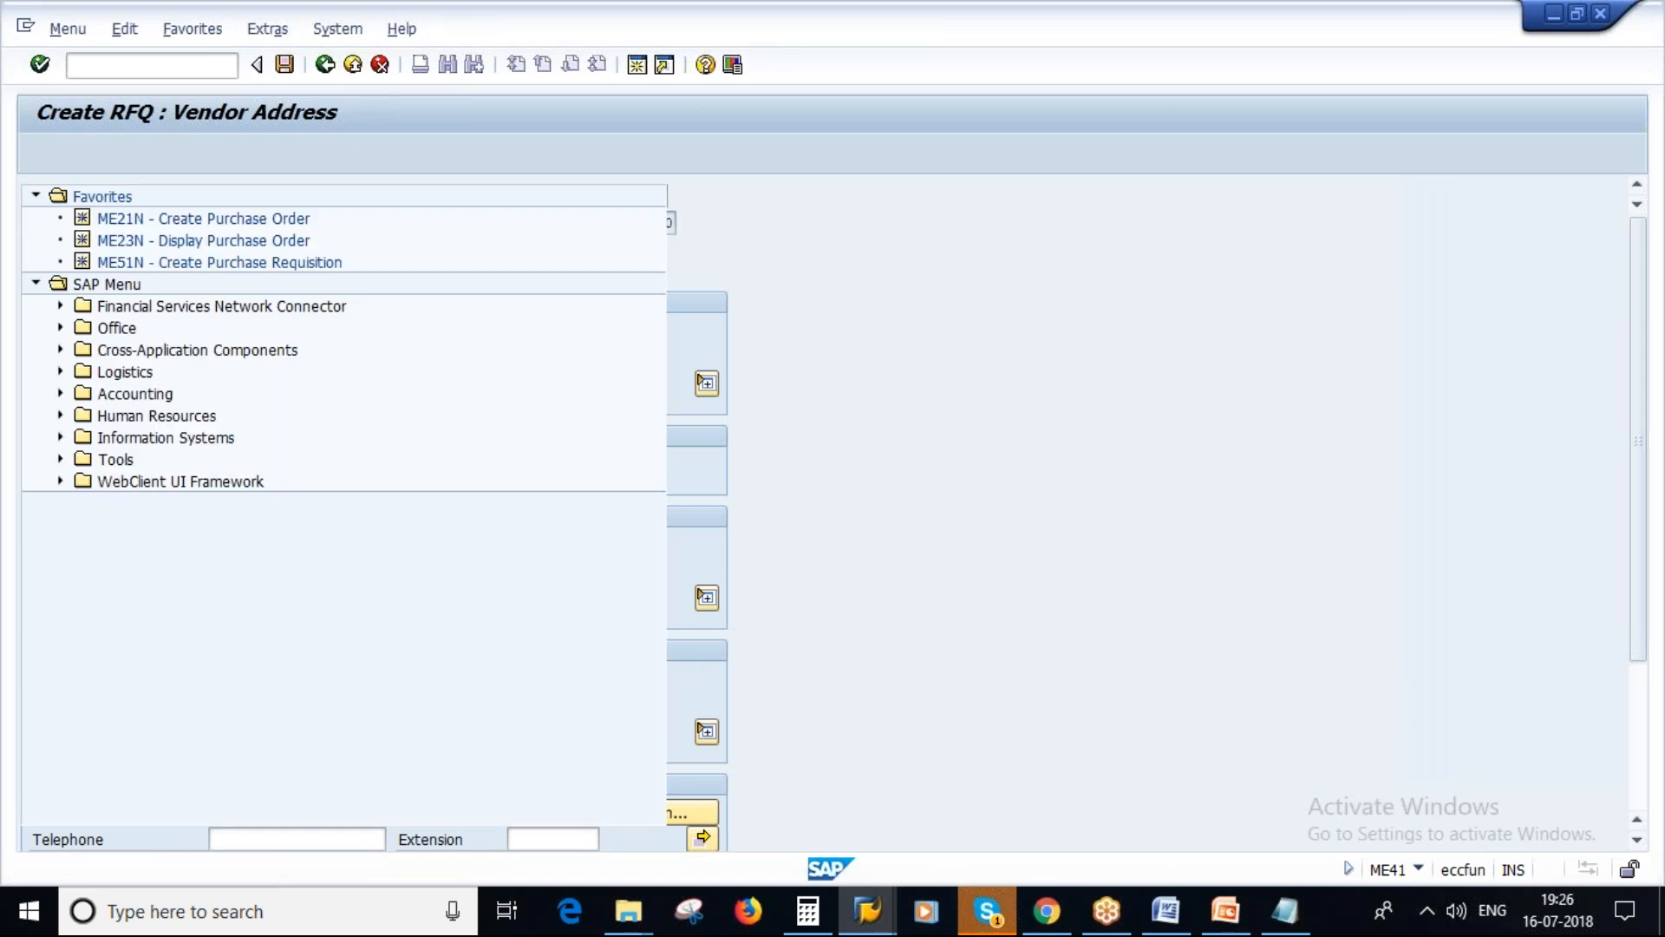
pyautogui.click(130, 65)
pyautogui.write('ME4')
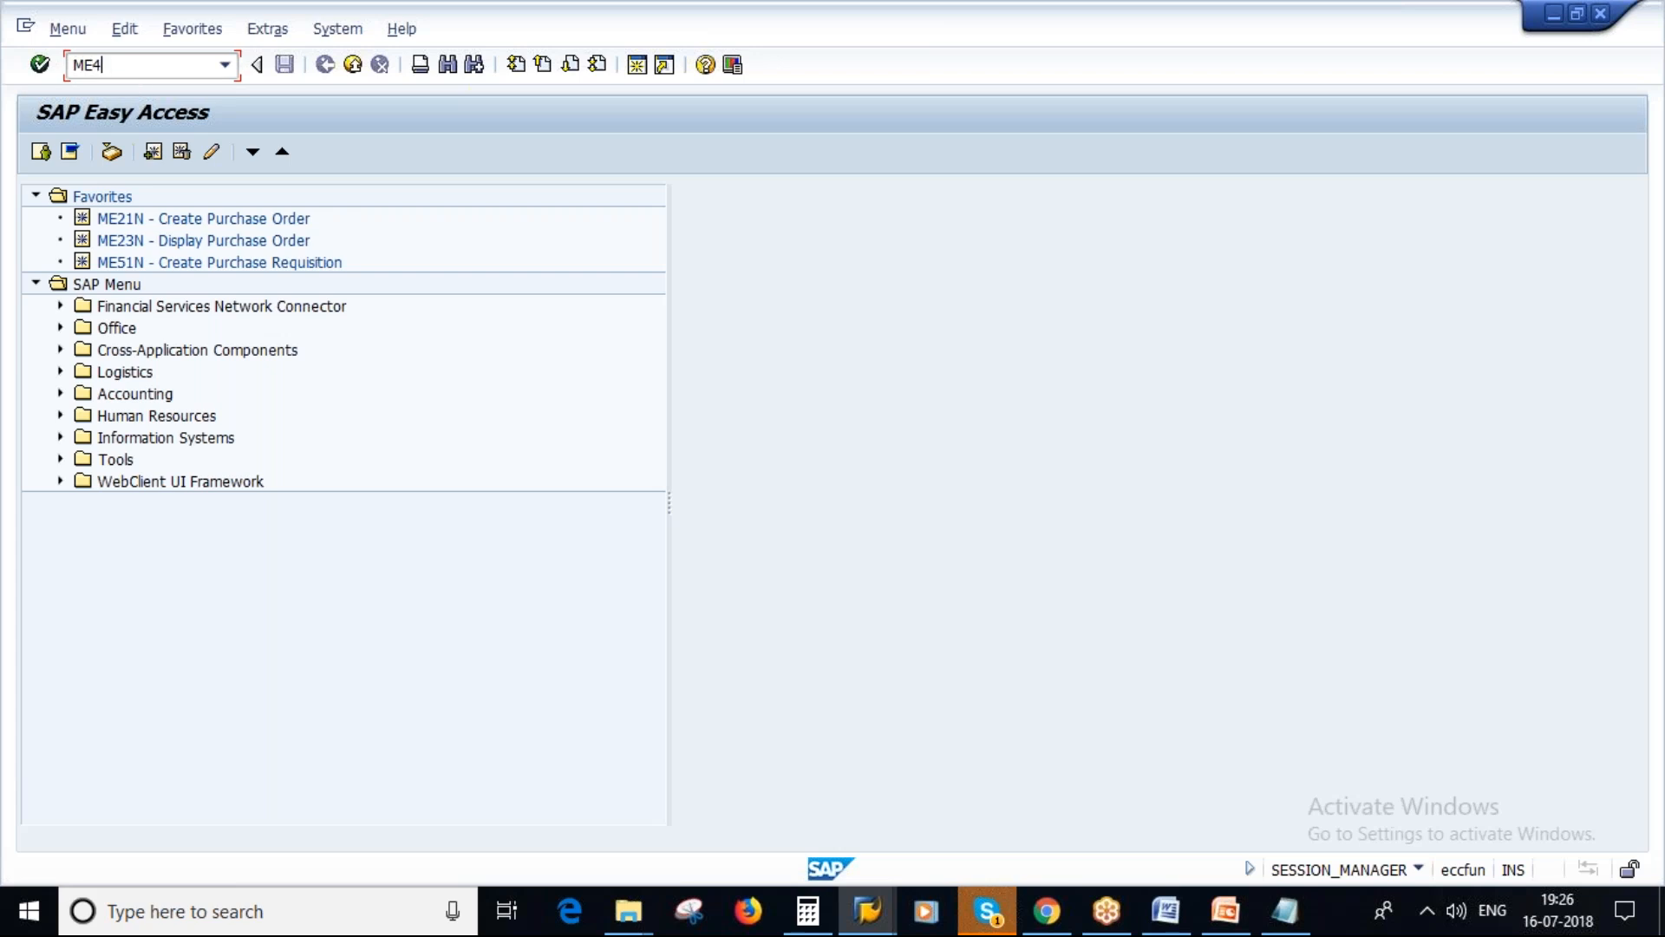
pyautogui.write('7')
pyautogui.press('Return')
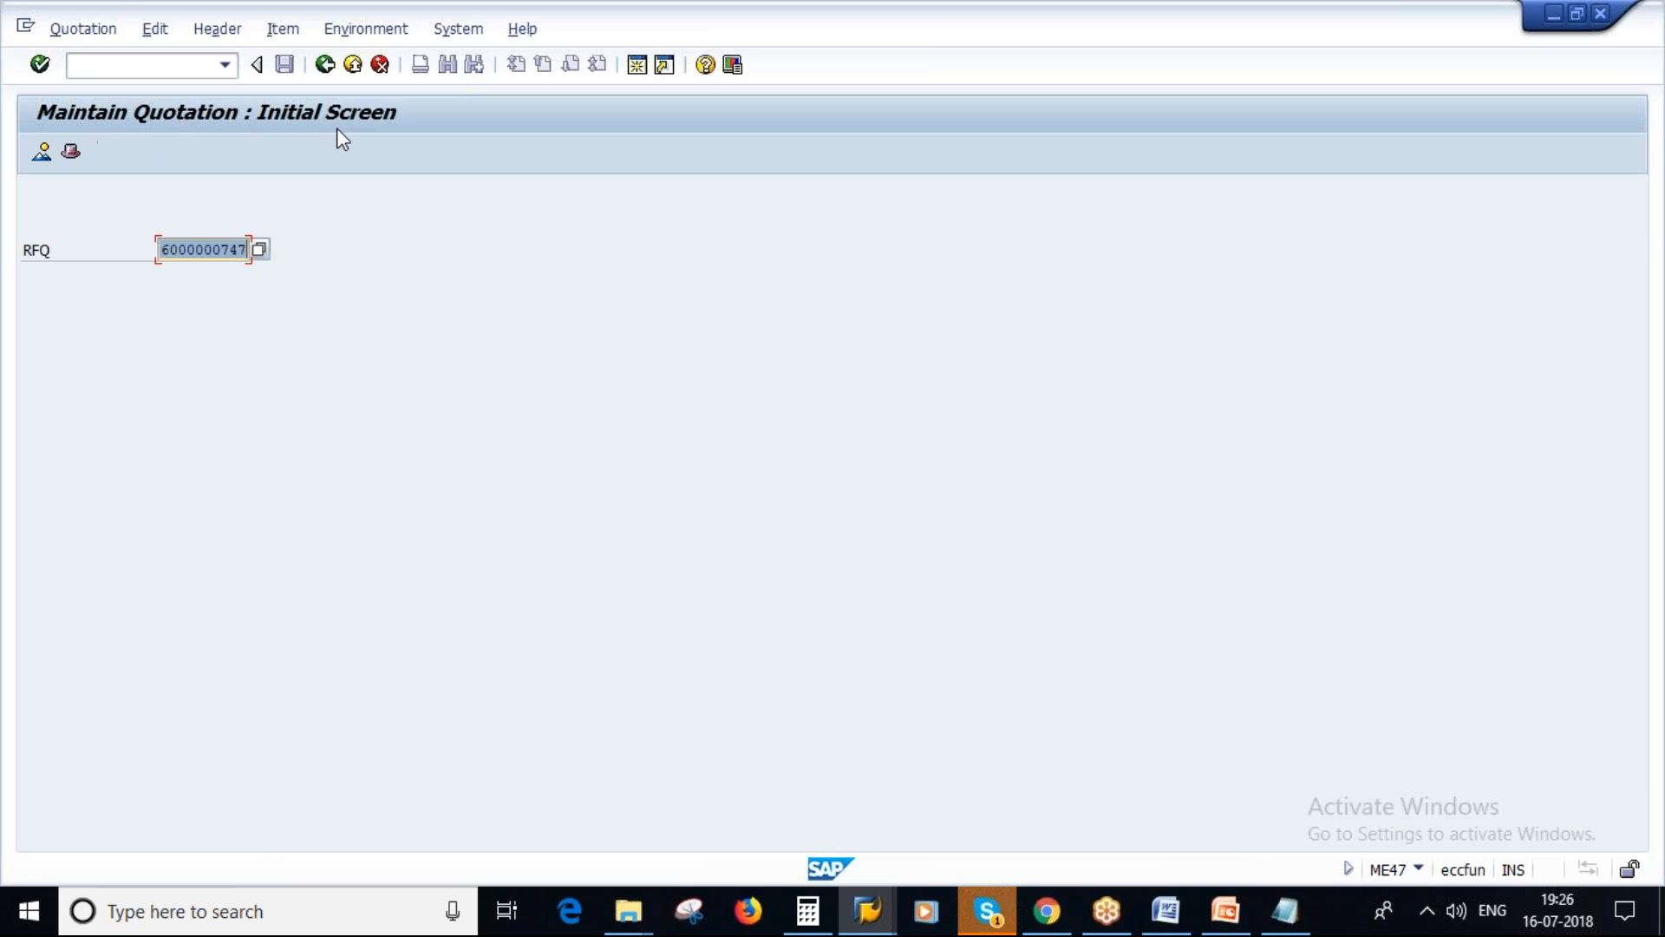
# Copy RFQ1's number from the Notepad list into the SAP RFQ field and open its quotation.
pyautogui.click(1282, 909)
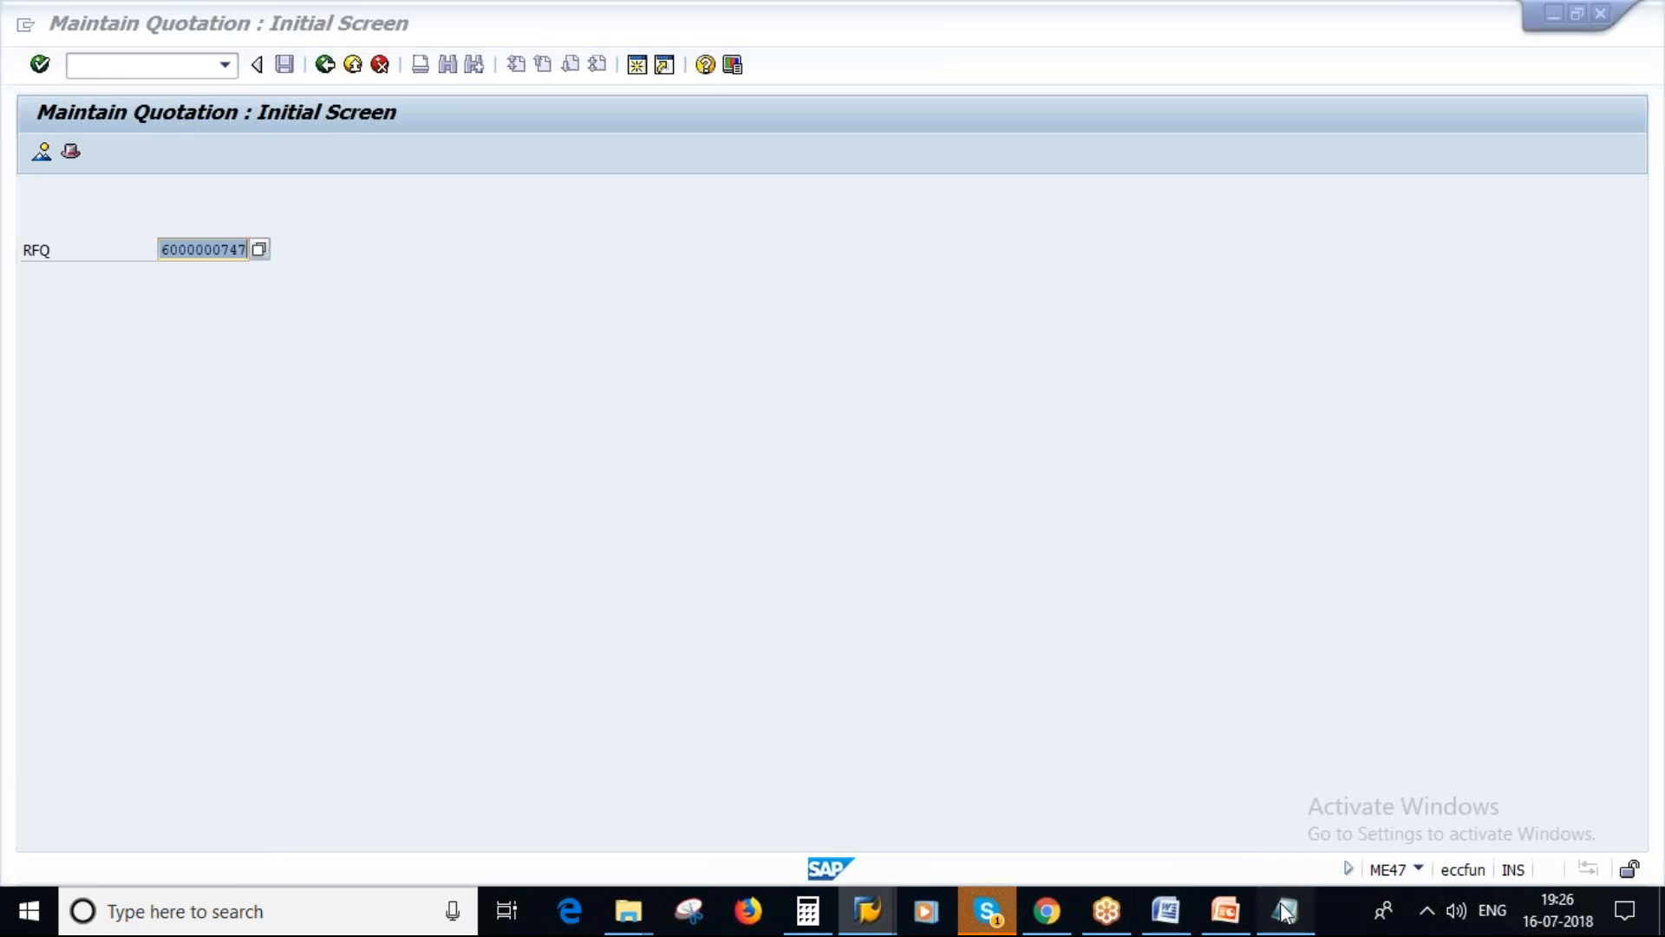
pyautogui.moveTo(409, 452); pyautogui.dragTo(587, 450)
pyautogui.hotkey('ctrl', 'c')
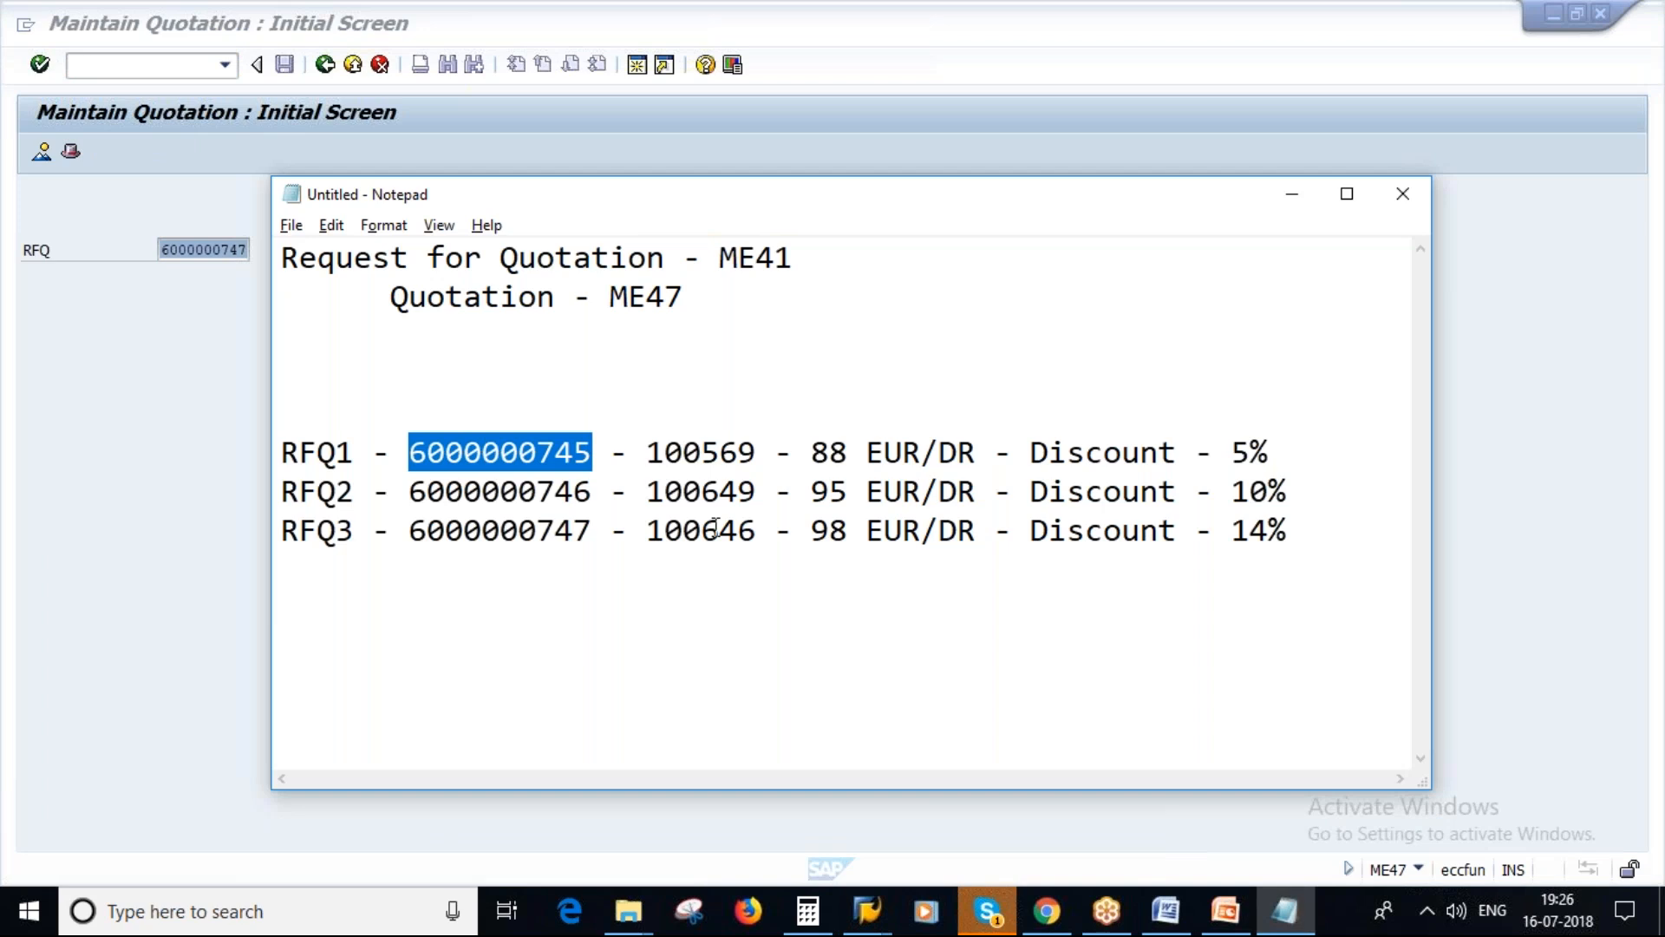
pyautogui.click(195, 283)
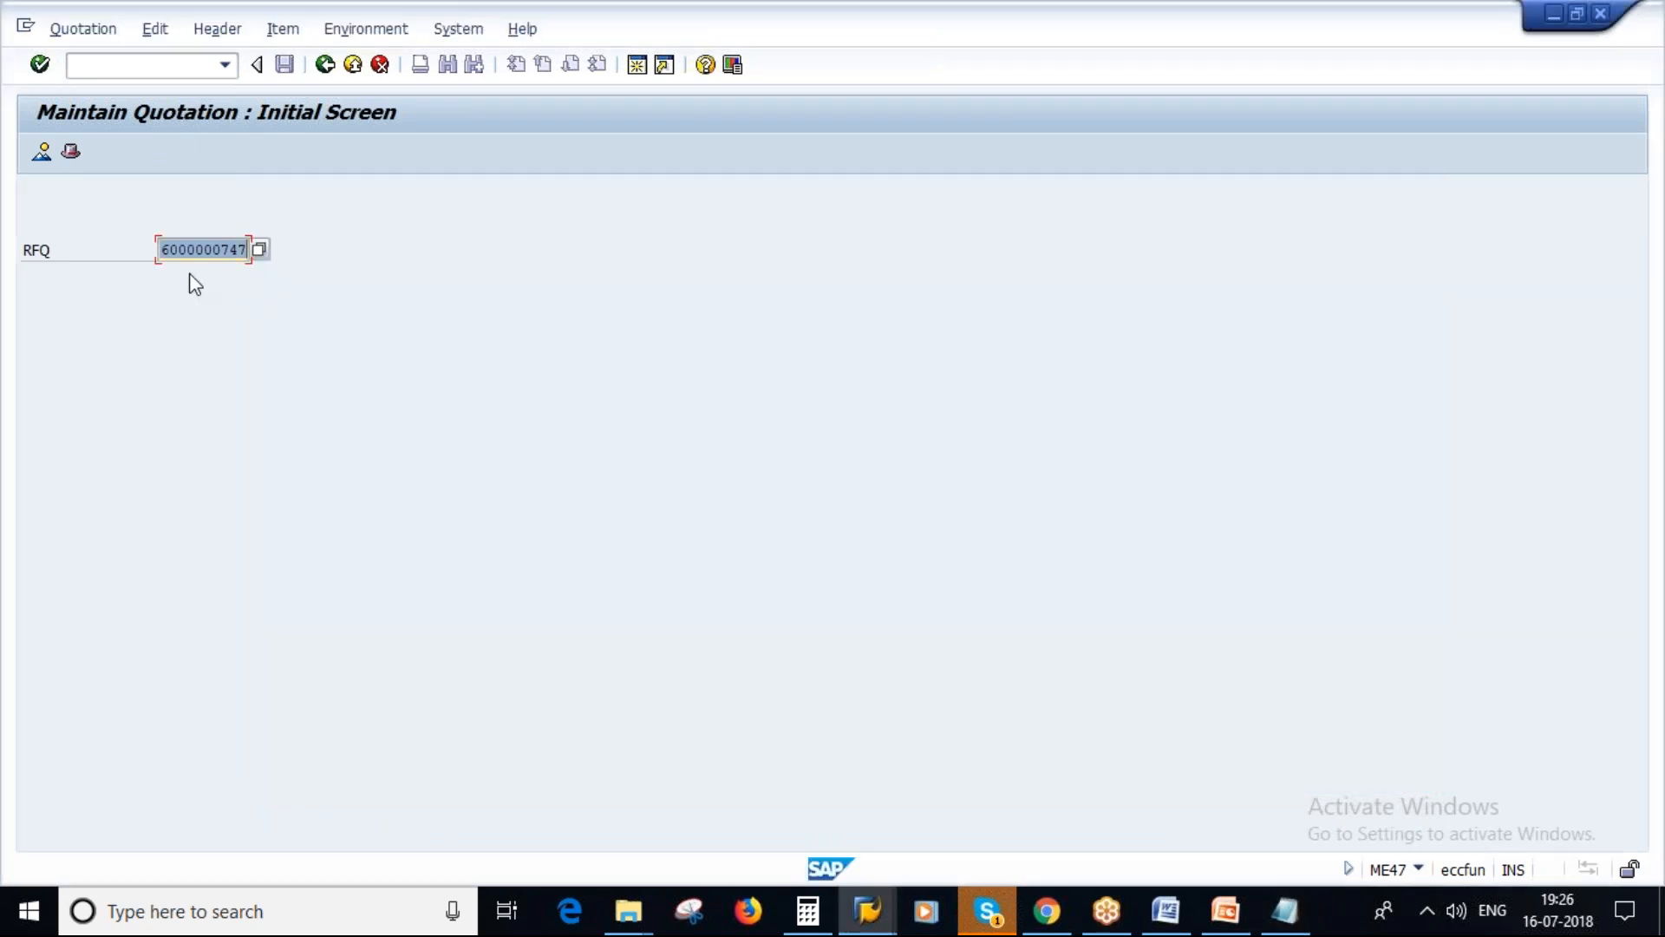
pyautogui.hotkey('ctrl', 'v')
pyautogui.press('Return')
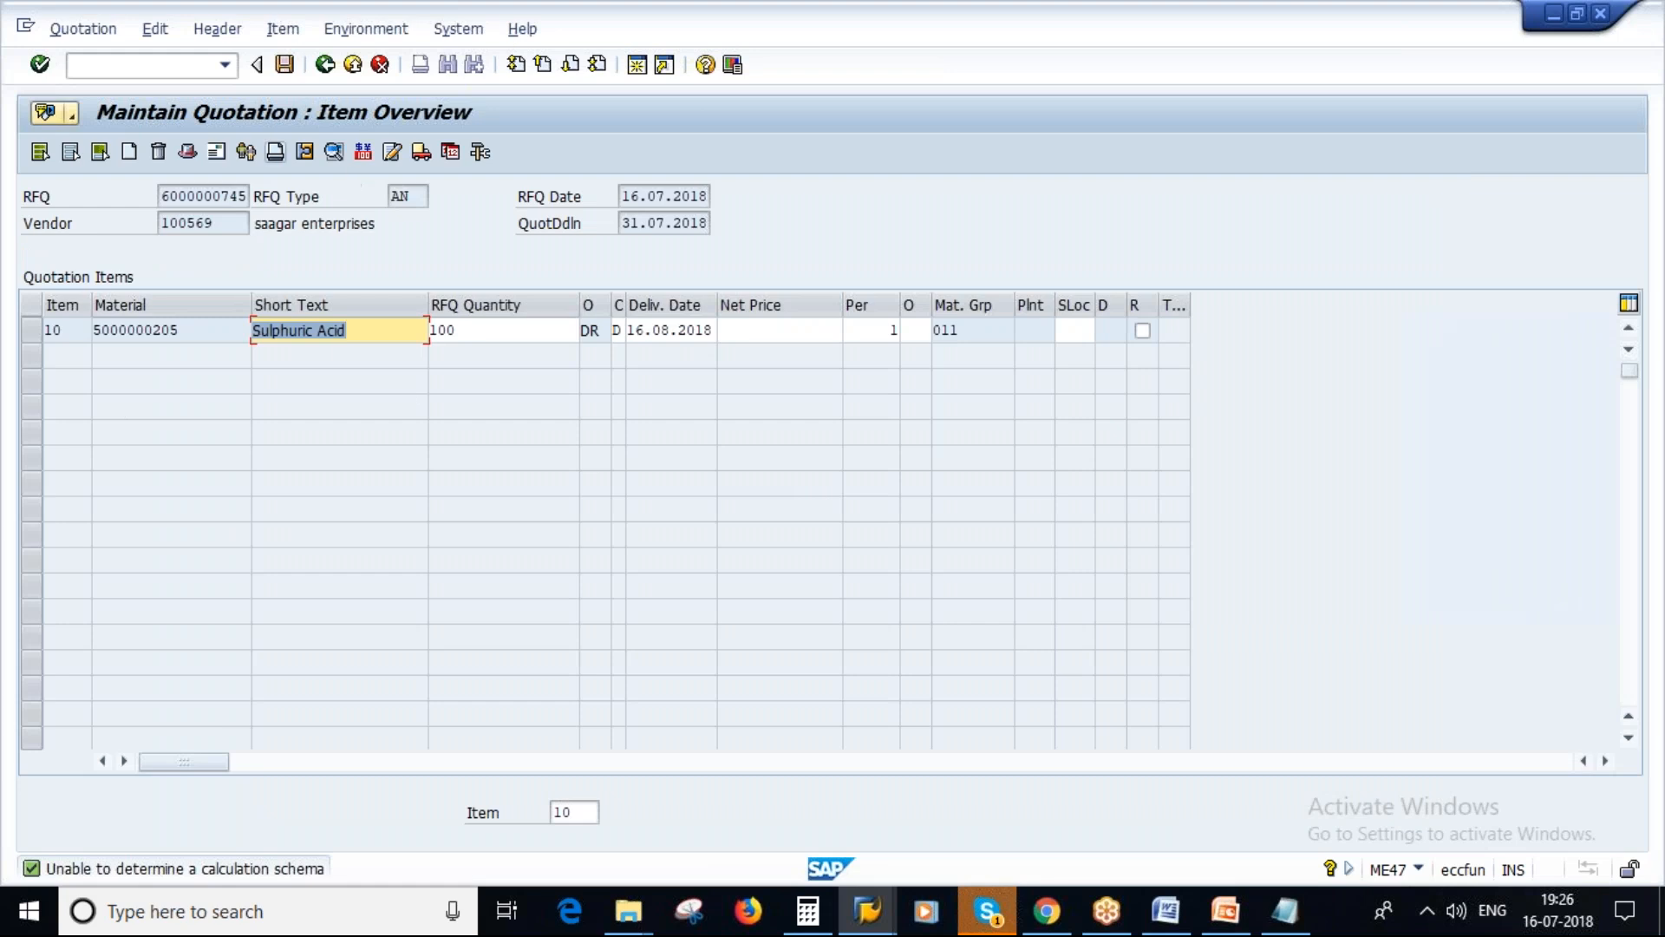
pyautogui.moveTo(163, 196); pyautogui.dragTo(138, 290)
pyautogui.click(216, 223)
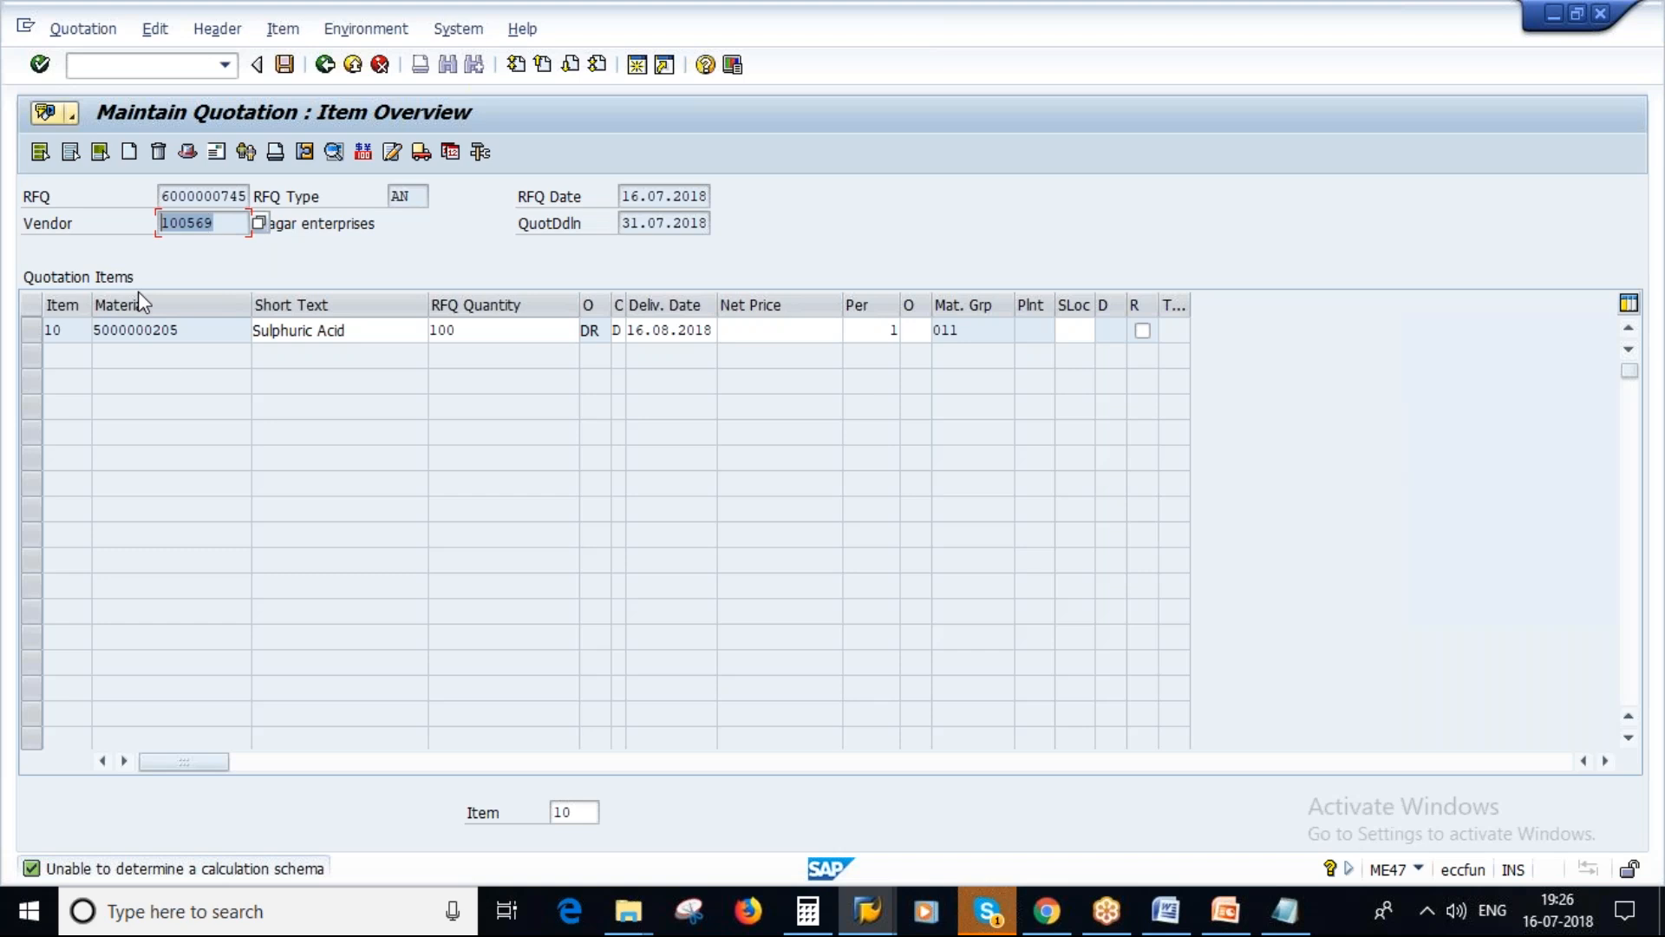
# Open the pricing conditions of item 10, Sulphuric Acid.
pyautogui.click(771, 333)
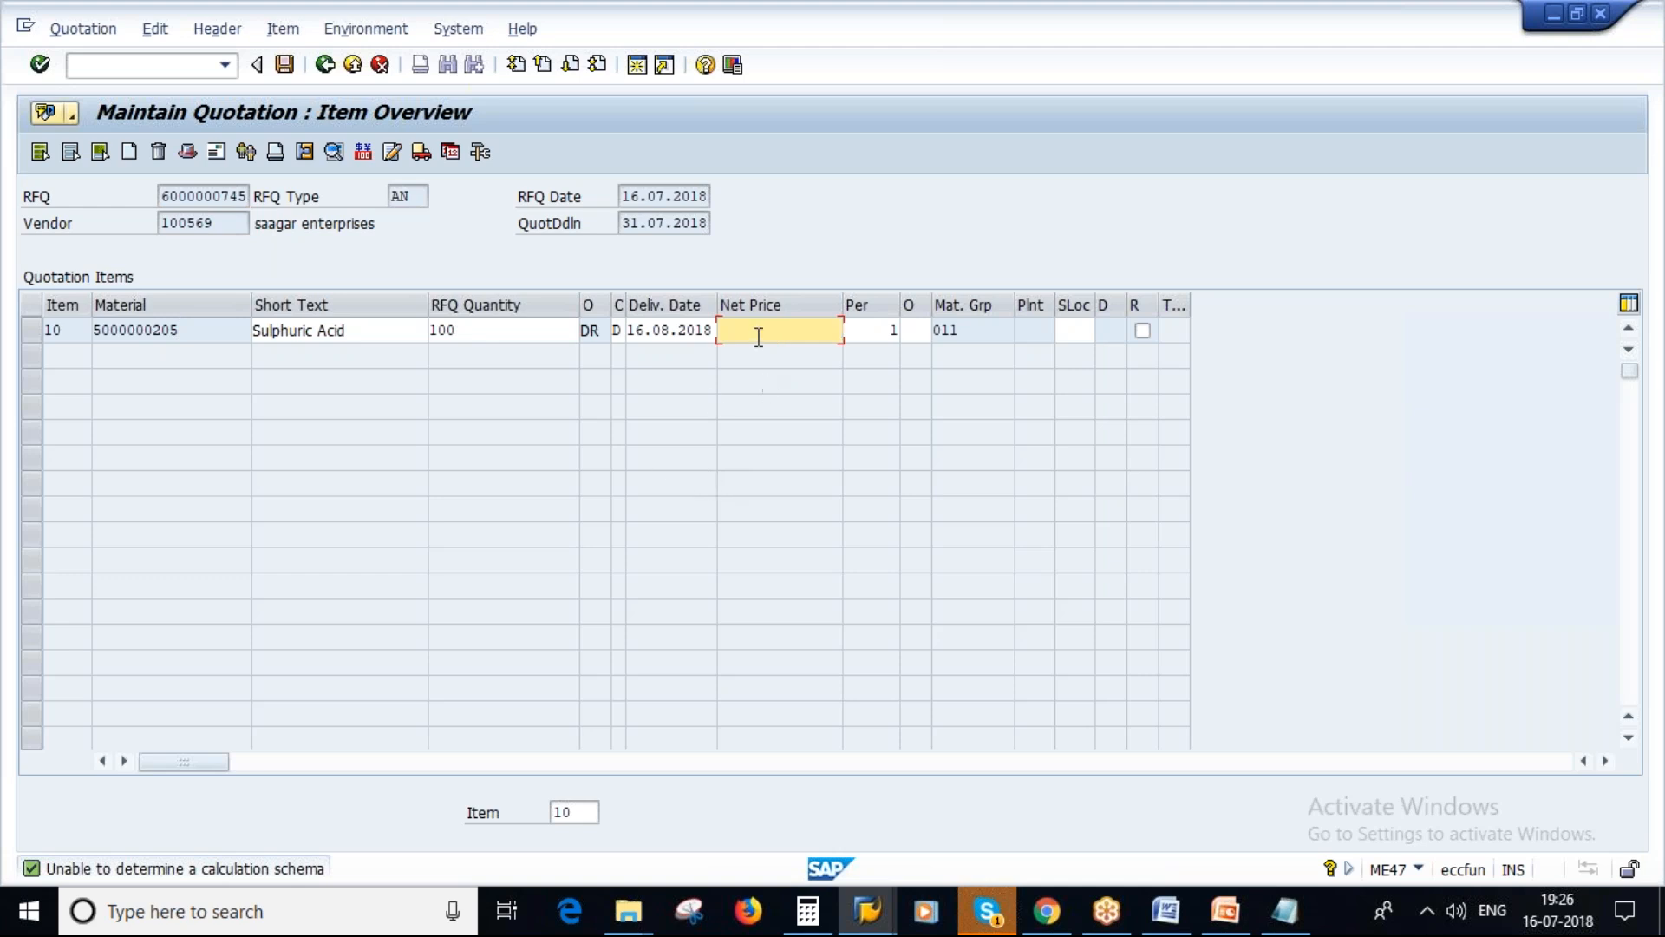
pyautogui.click(29, 329)
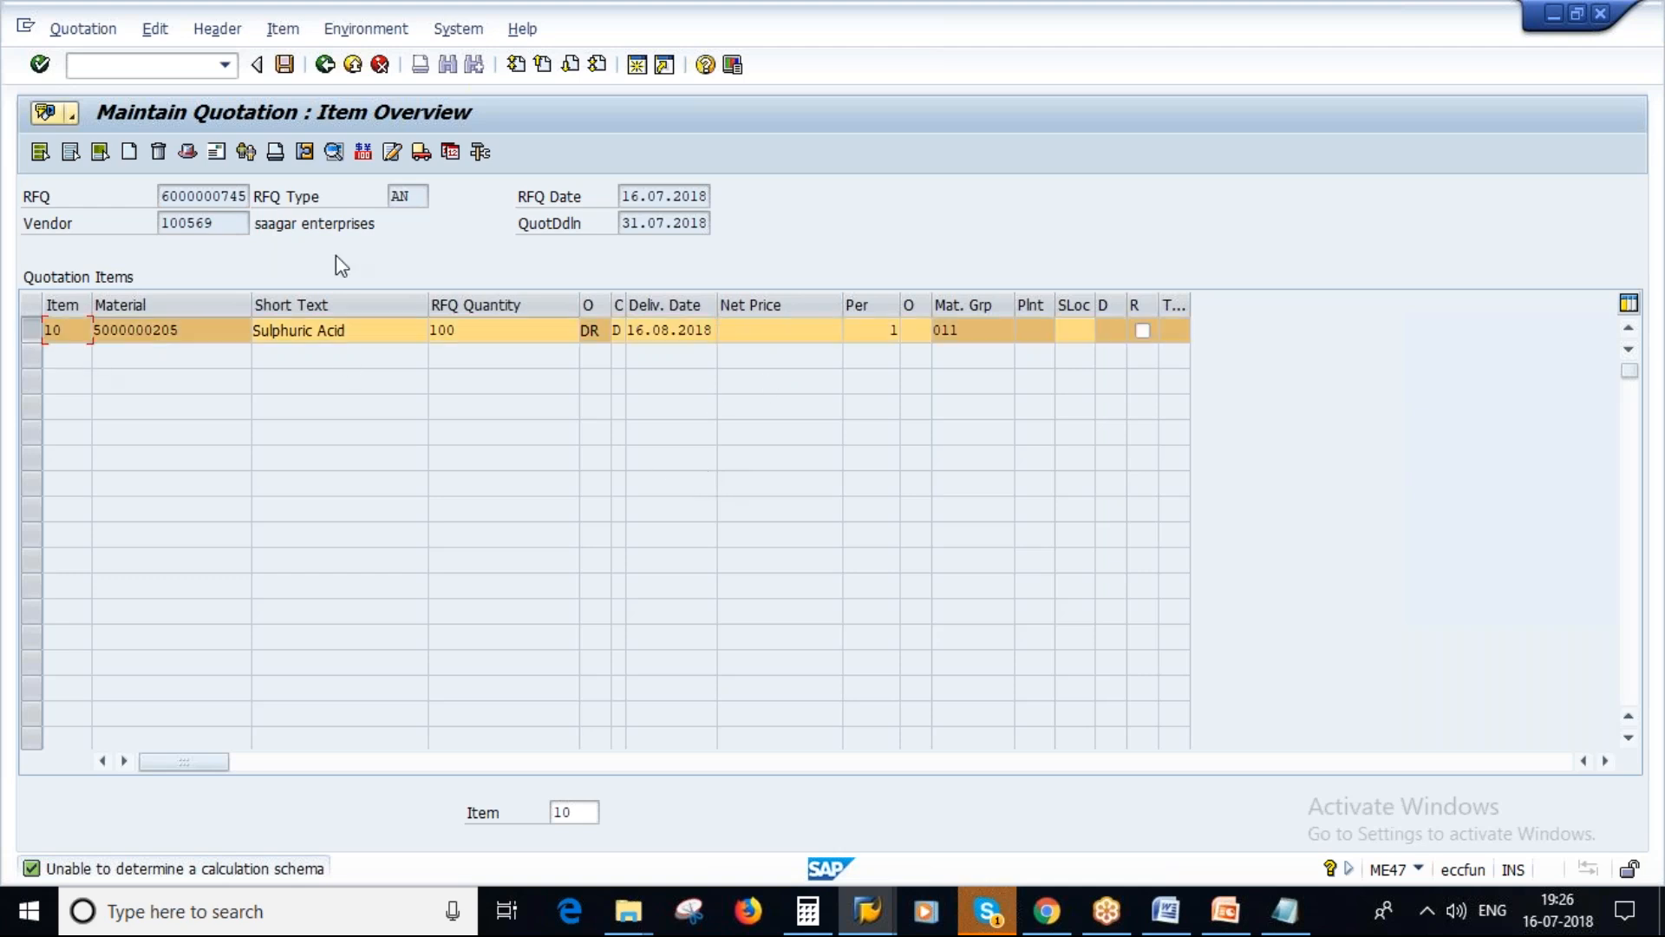
pyautogui.click(364, 154)
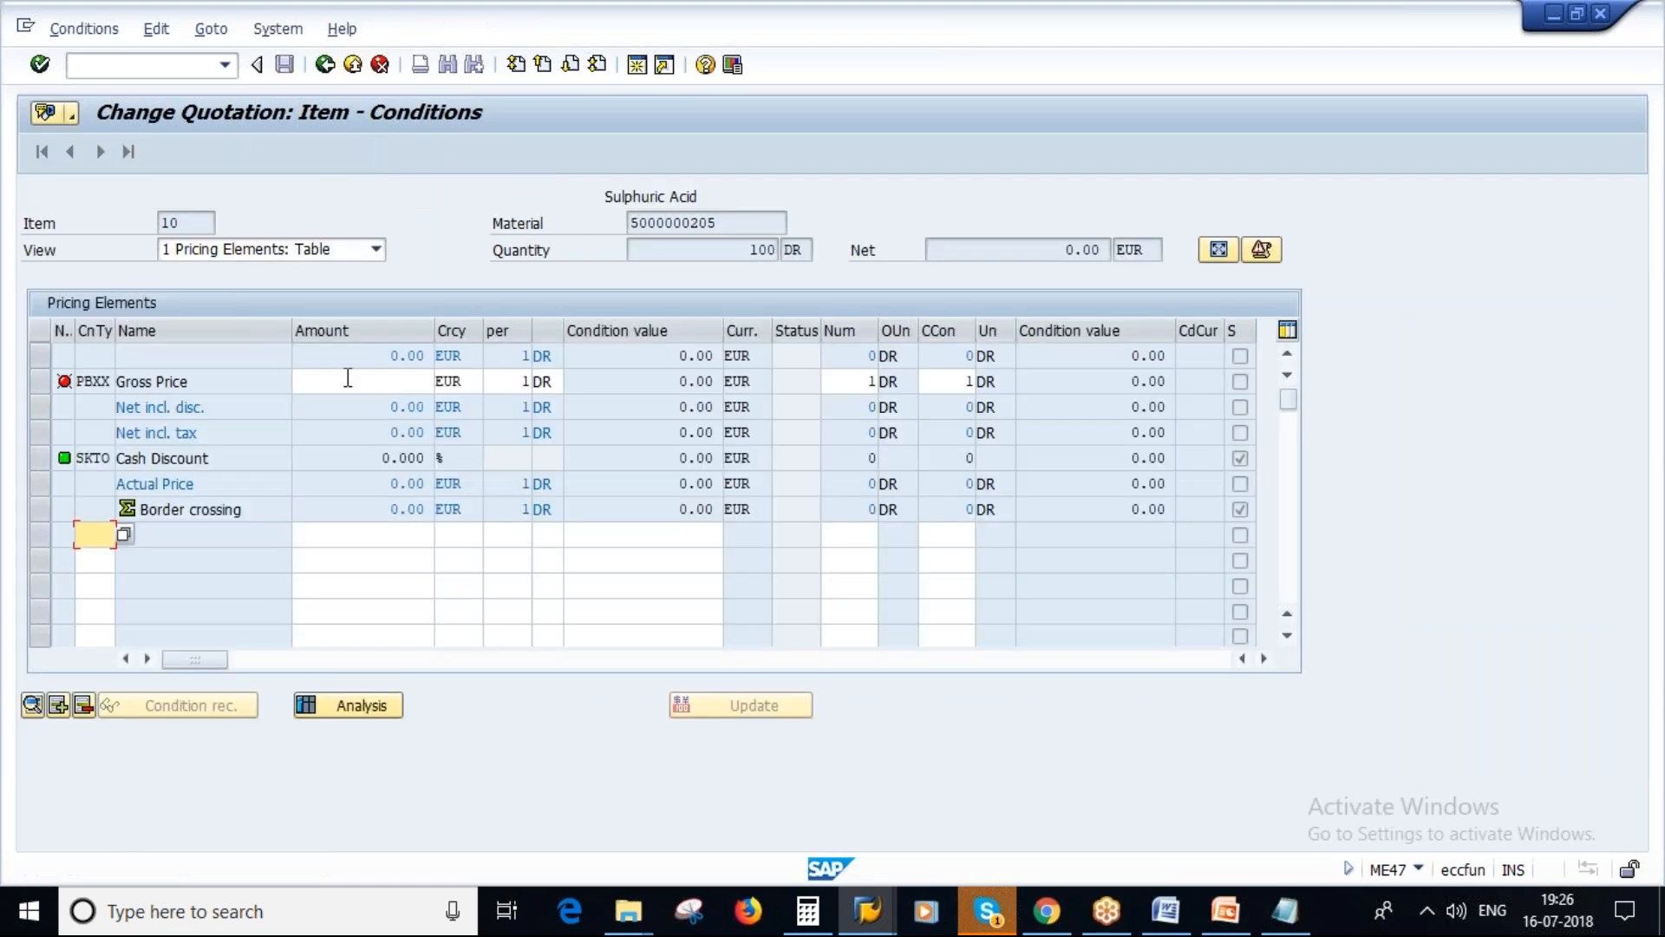
# Set the PBXX Gross Price to 88 EUR per DR, taking the price from RFQ1's line in Notepad.
pyautogui.click(373, 380)
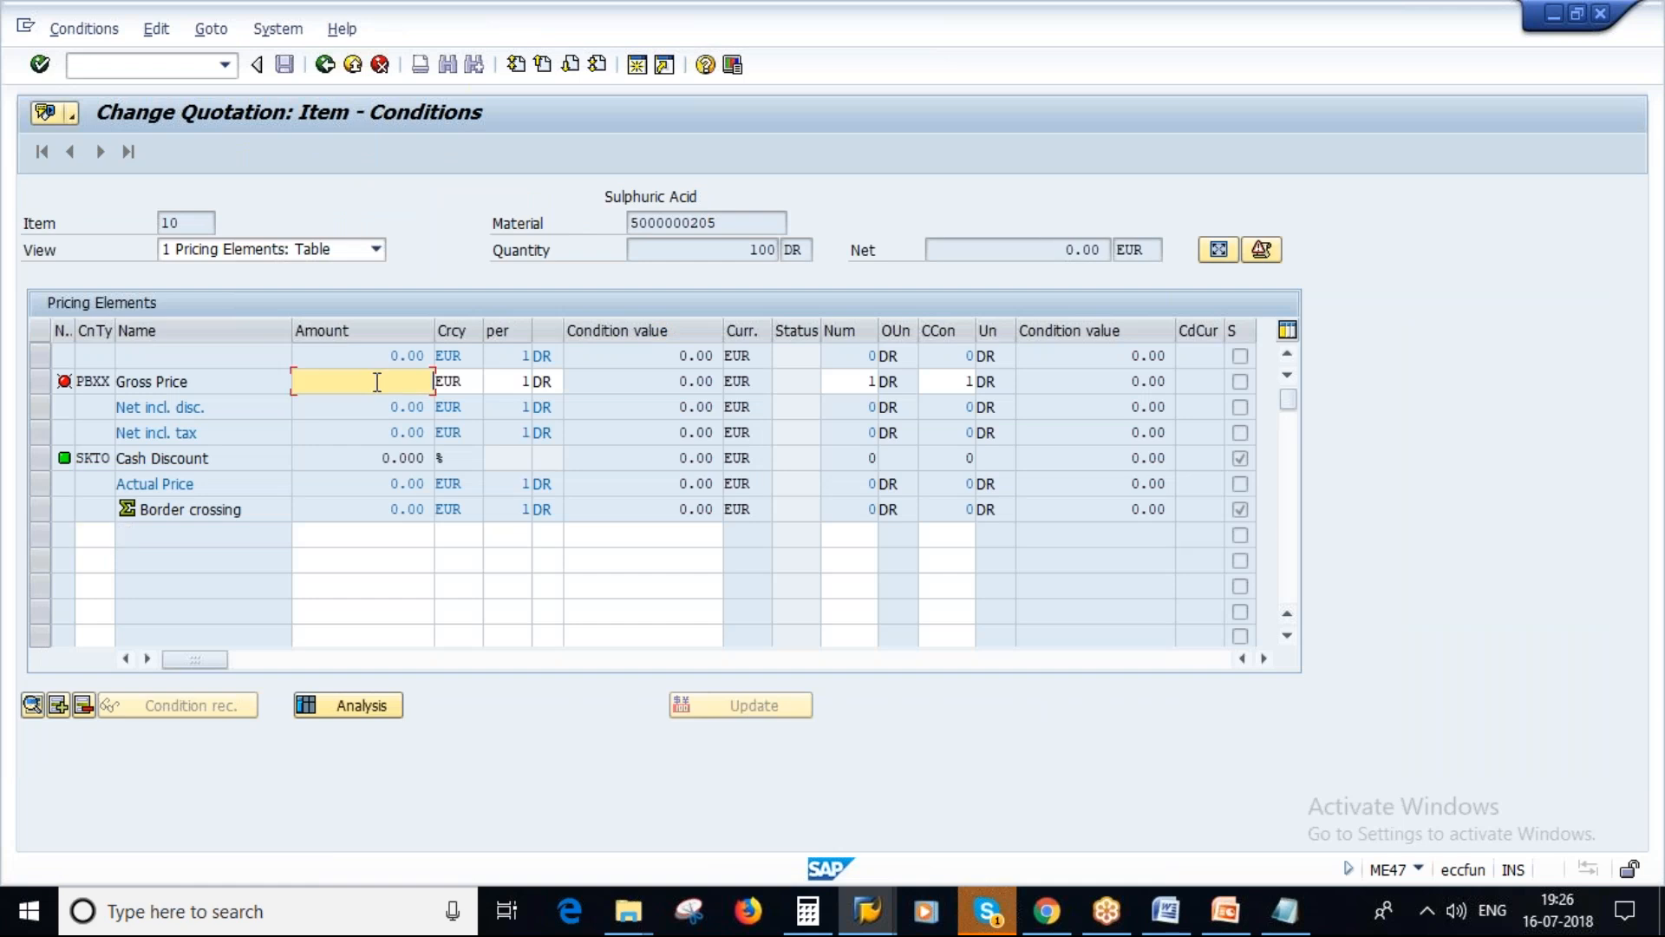
pyautogui.click(1283, 911)
pyautogui.moveTo(813, 460); pyautogui.dragTo(850, 460)
pyautogui.click(827, 526)
pyautogui.hotkey('alt', 'Tab')
# Add condition type RA01, Discount % on Gross, with an amount of 5, checking it against RFQ1's discount in Notepad.
pyautogui.click(94, 534)
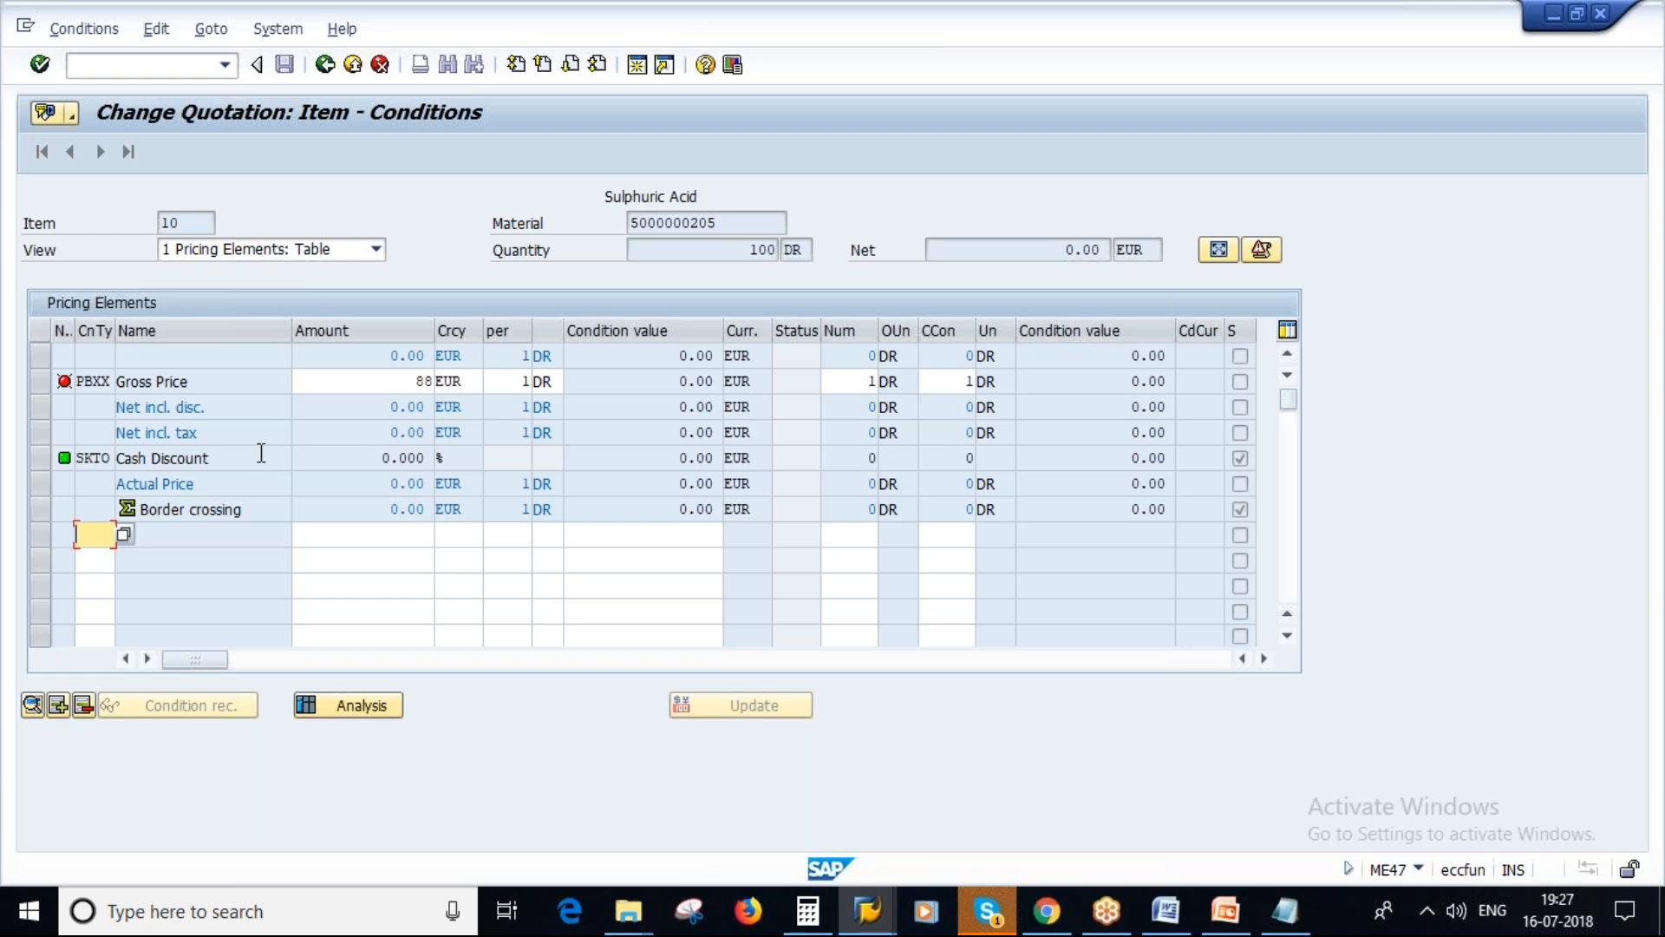
pyautogui.click(125, 534)
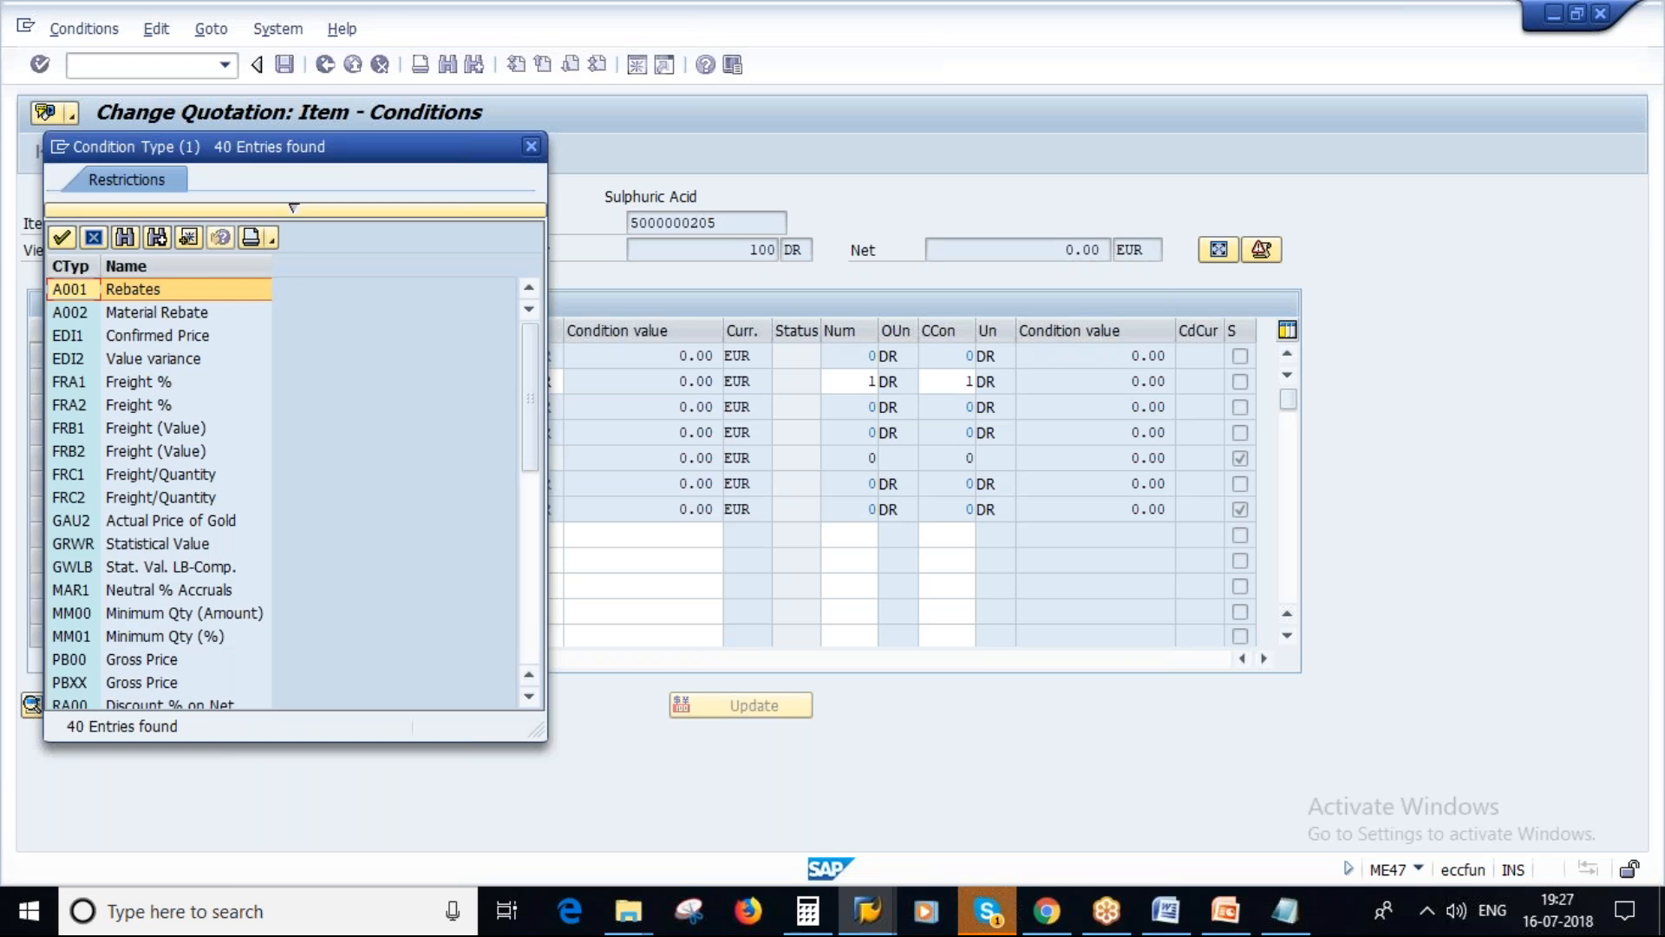
pyautogui.scroll(-2, 185, 622)
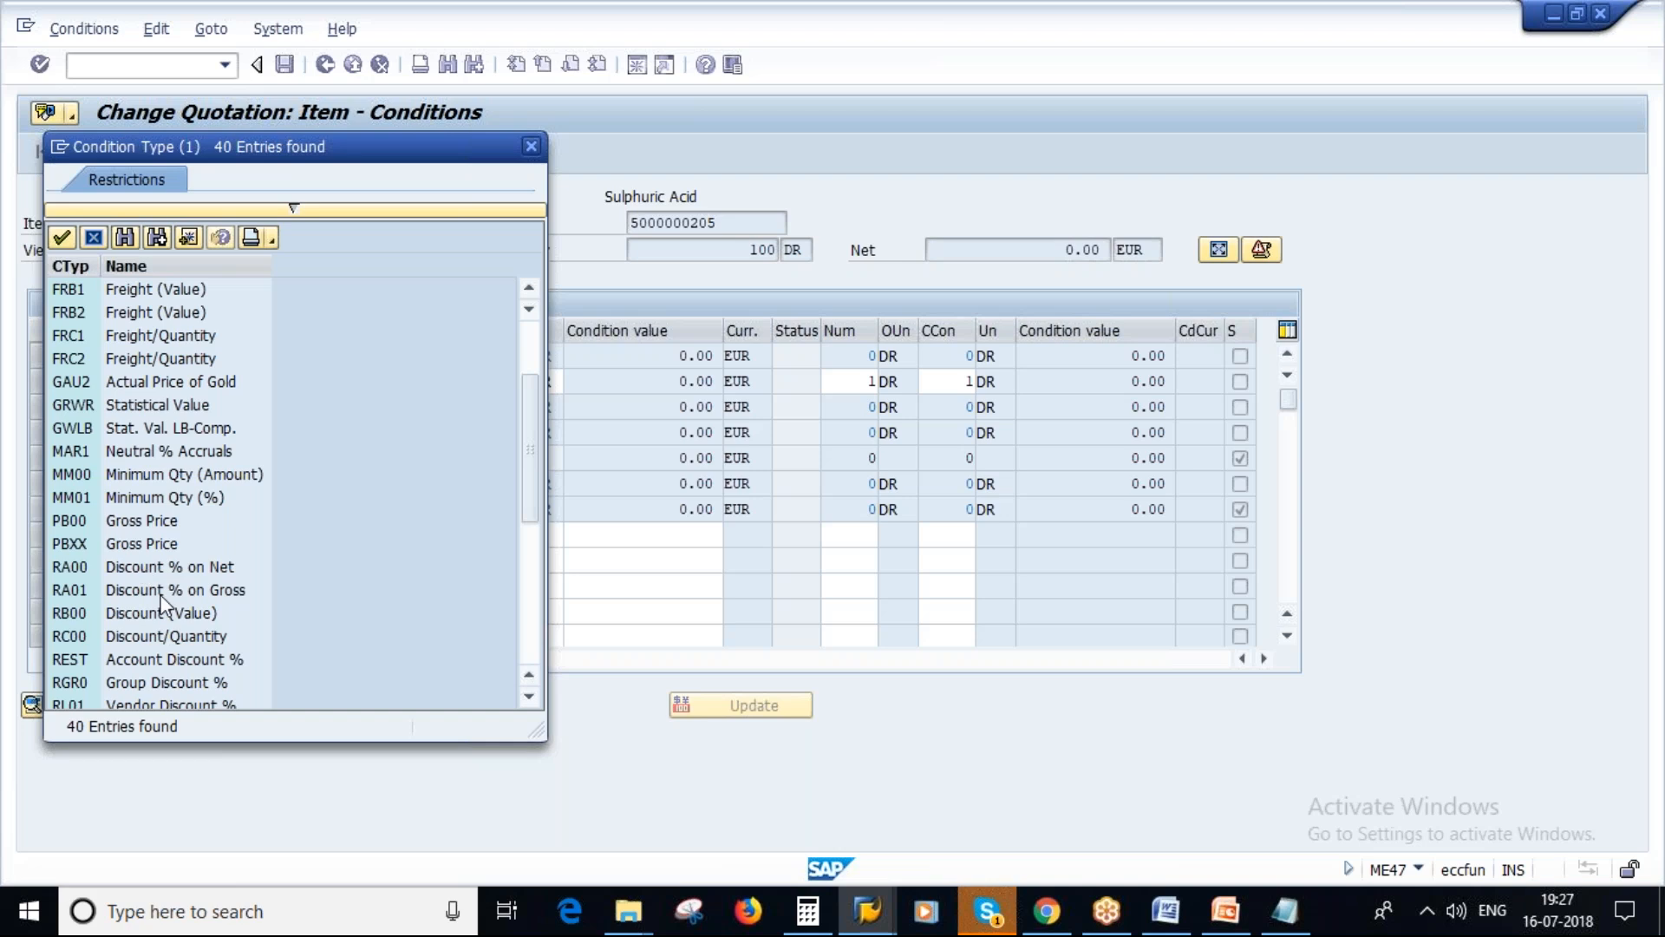
pyautogui.doubleClick(191, 592)
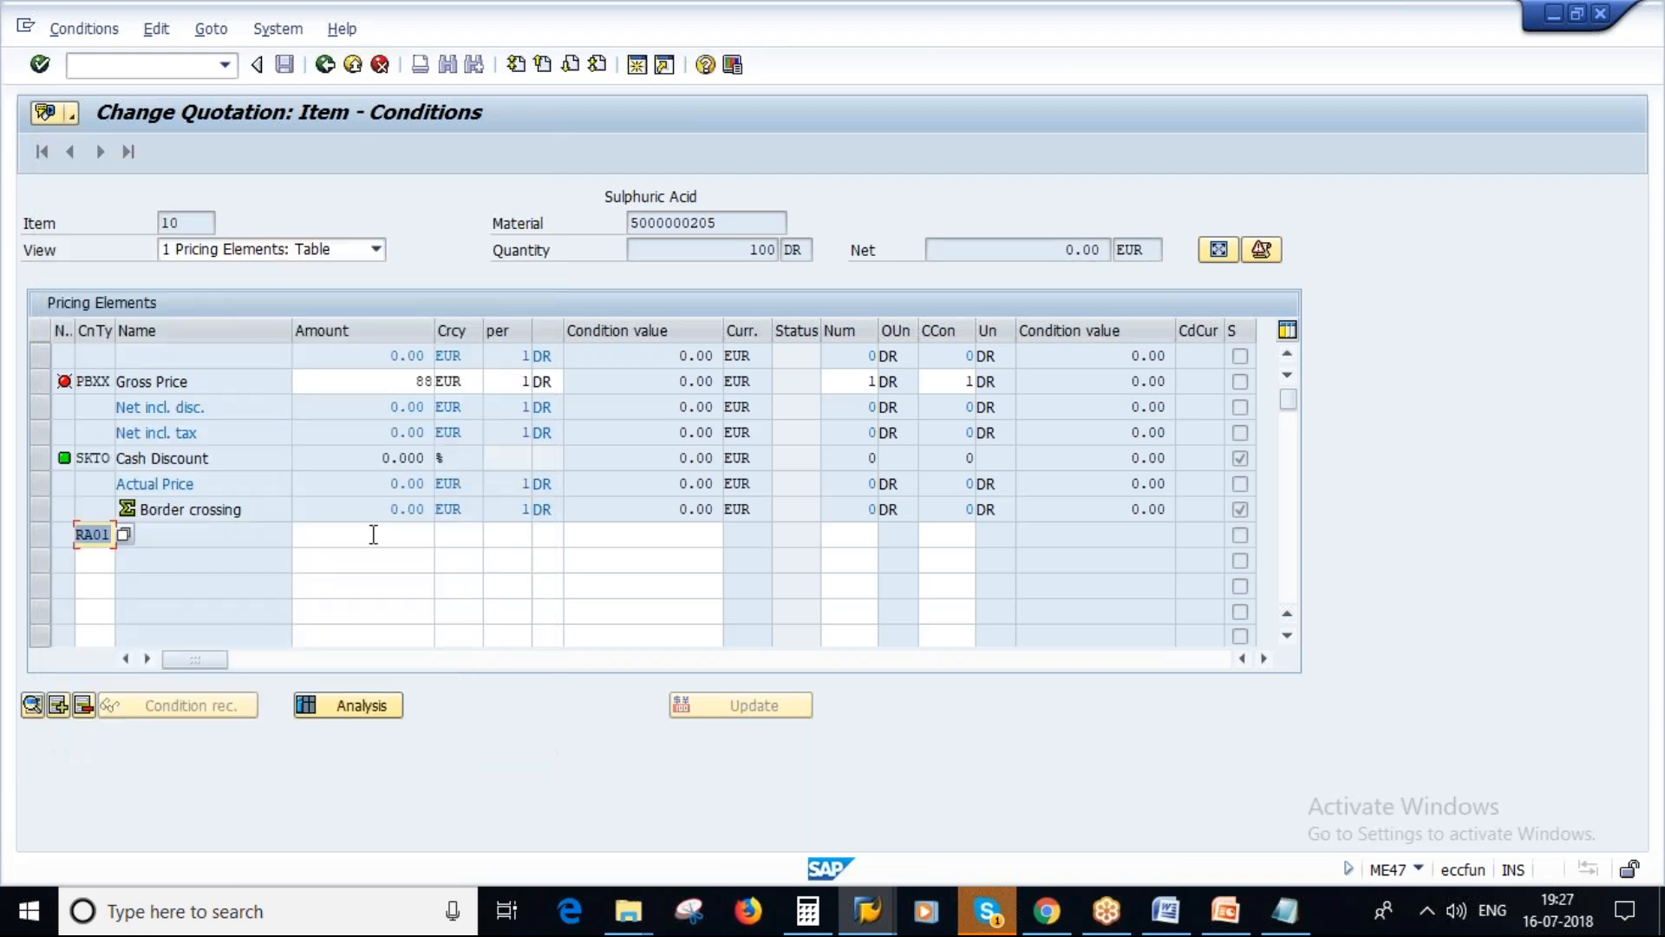
pyautogui.click(383, 534)
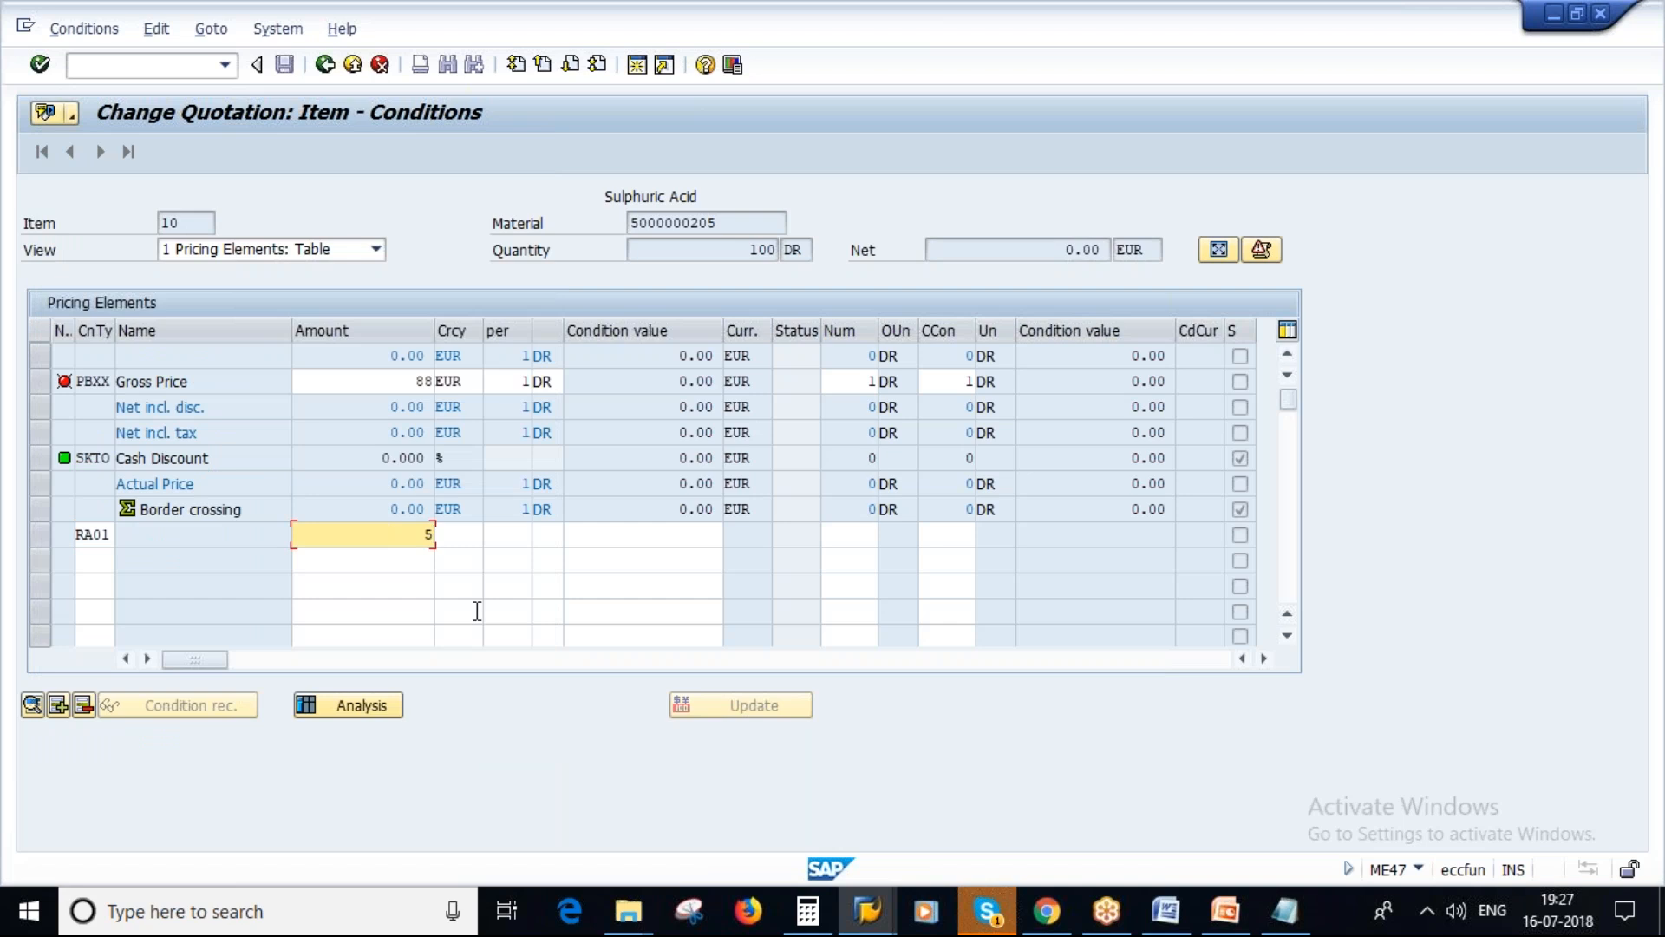
pyautogui.write('5')
pyautogui.click(1284, 910)
pyautogui.moveTo(1232, 458); pyautogui.dragTo(1275, 450)
pyautogui.hotkey('alt', 'Tab')
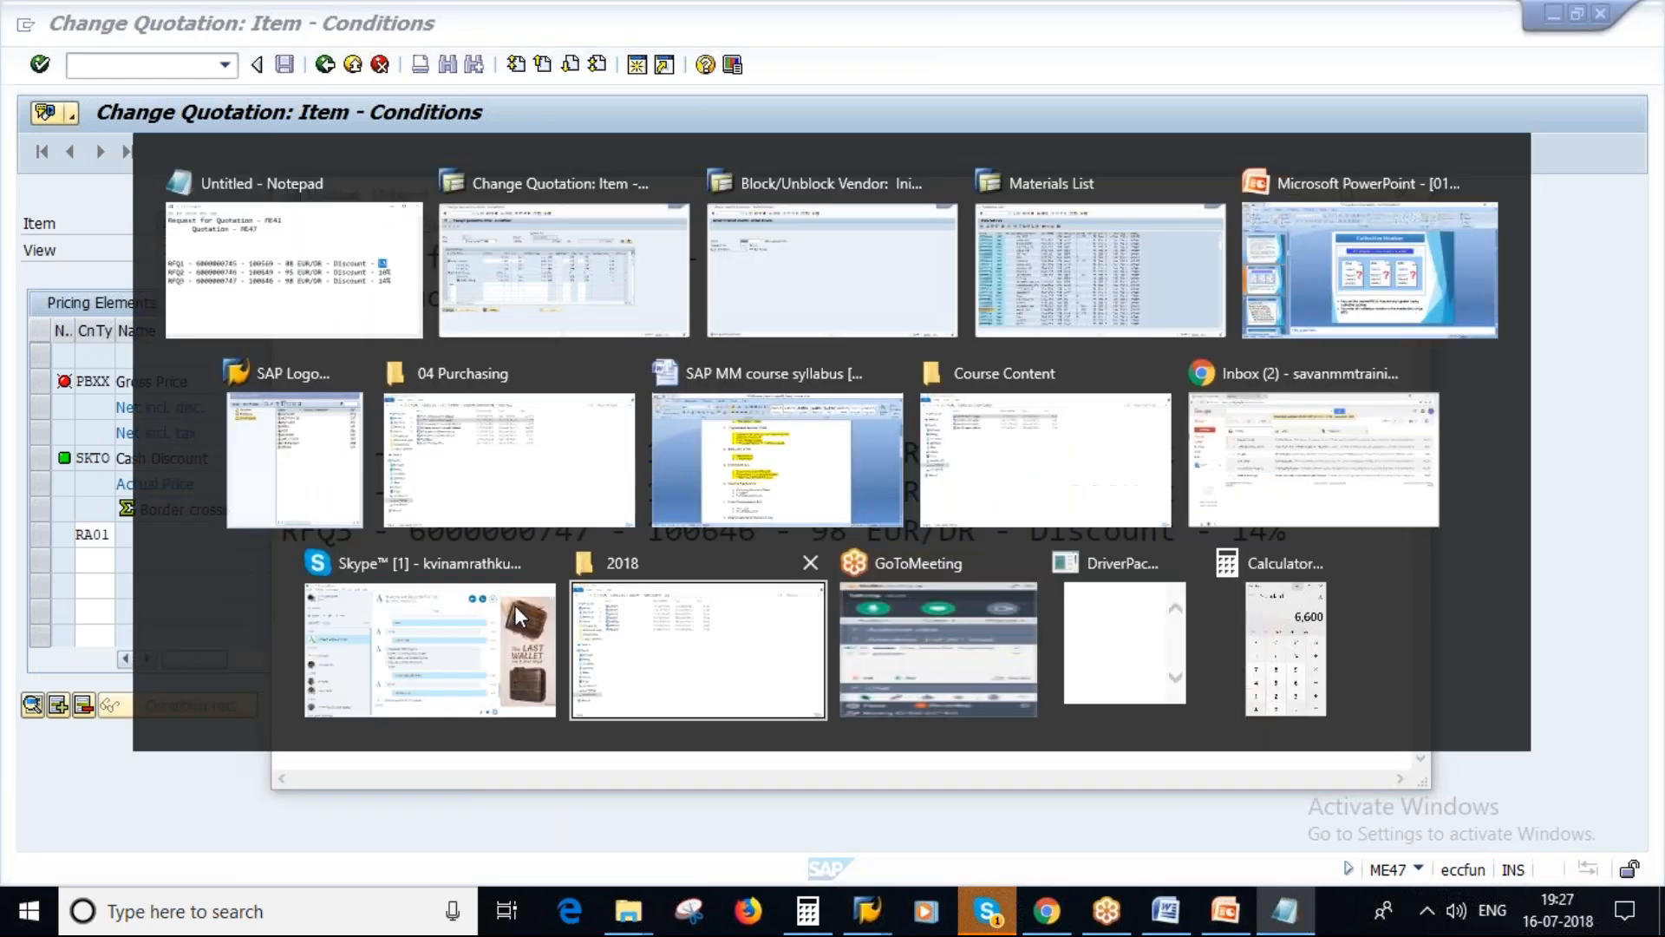
pyautogui.press('Return')
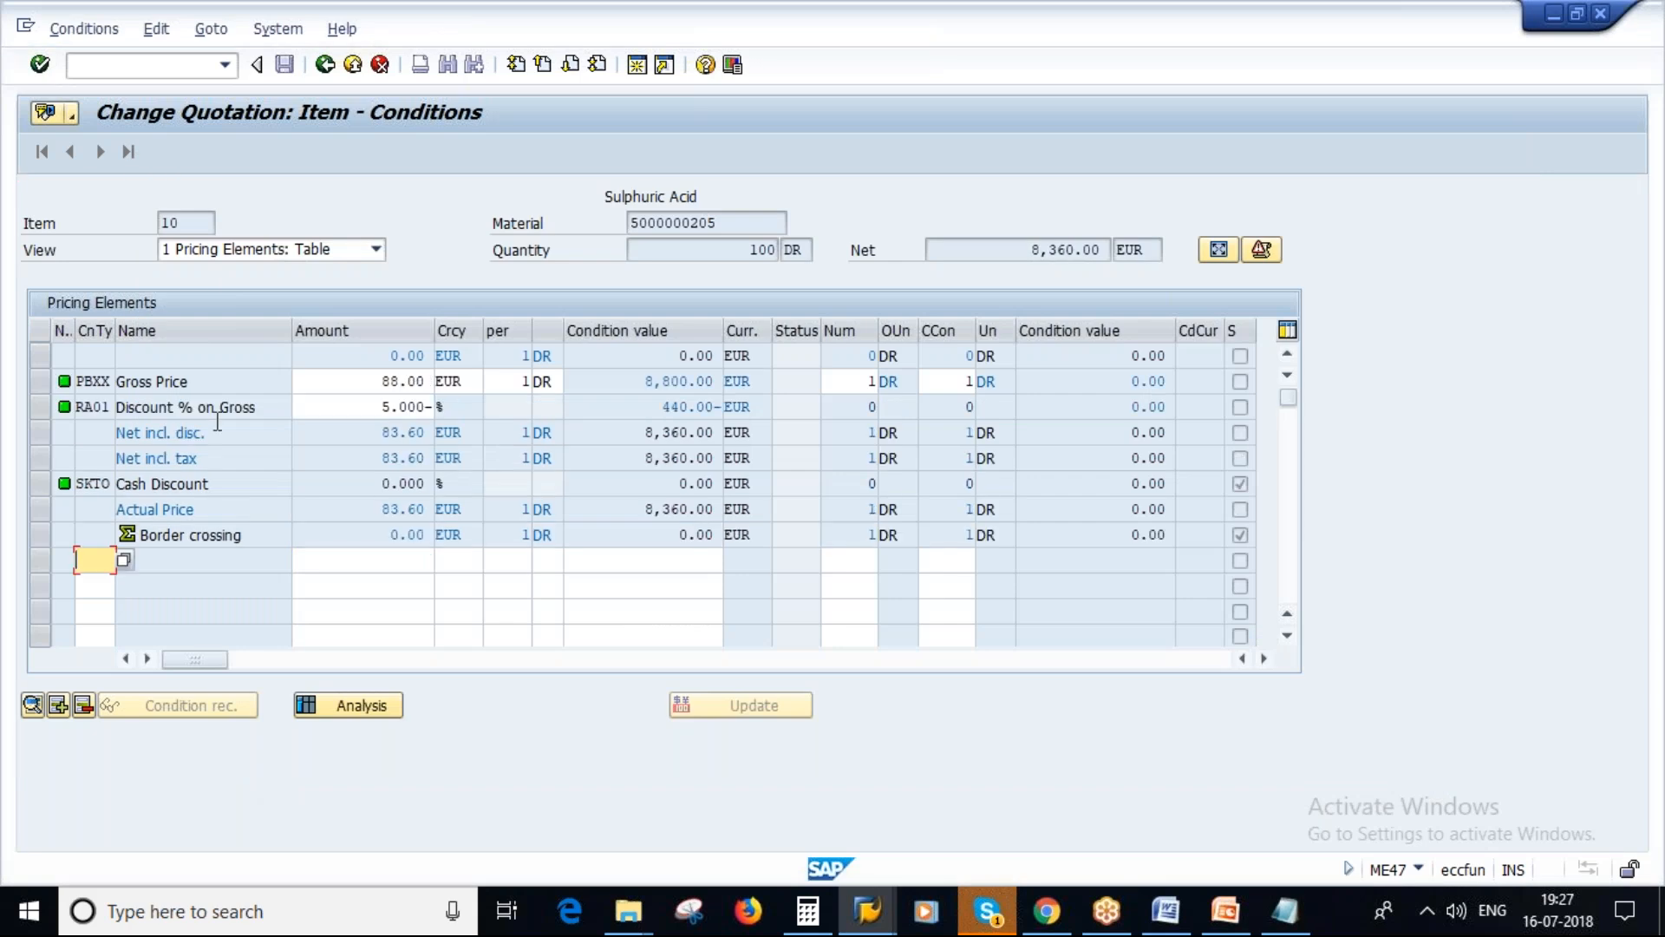
# Leave the item conditions and save RFQ1's quotation.
pyautogui.moveTo(378, 382); pyautogui.dragTo(431, 381)
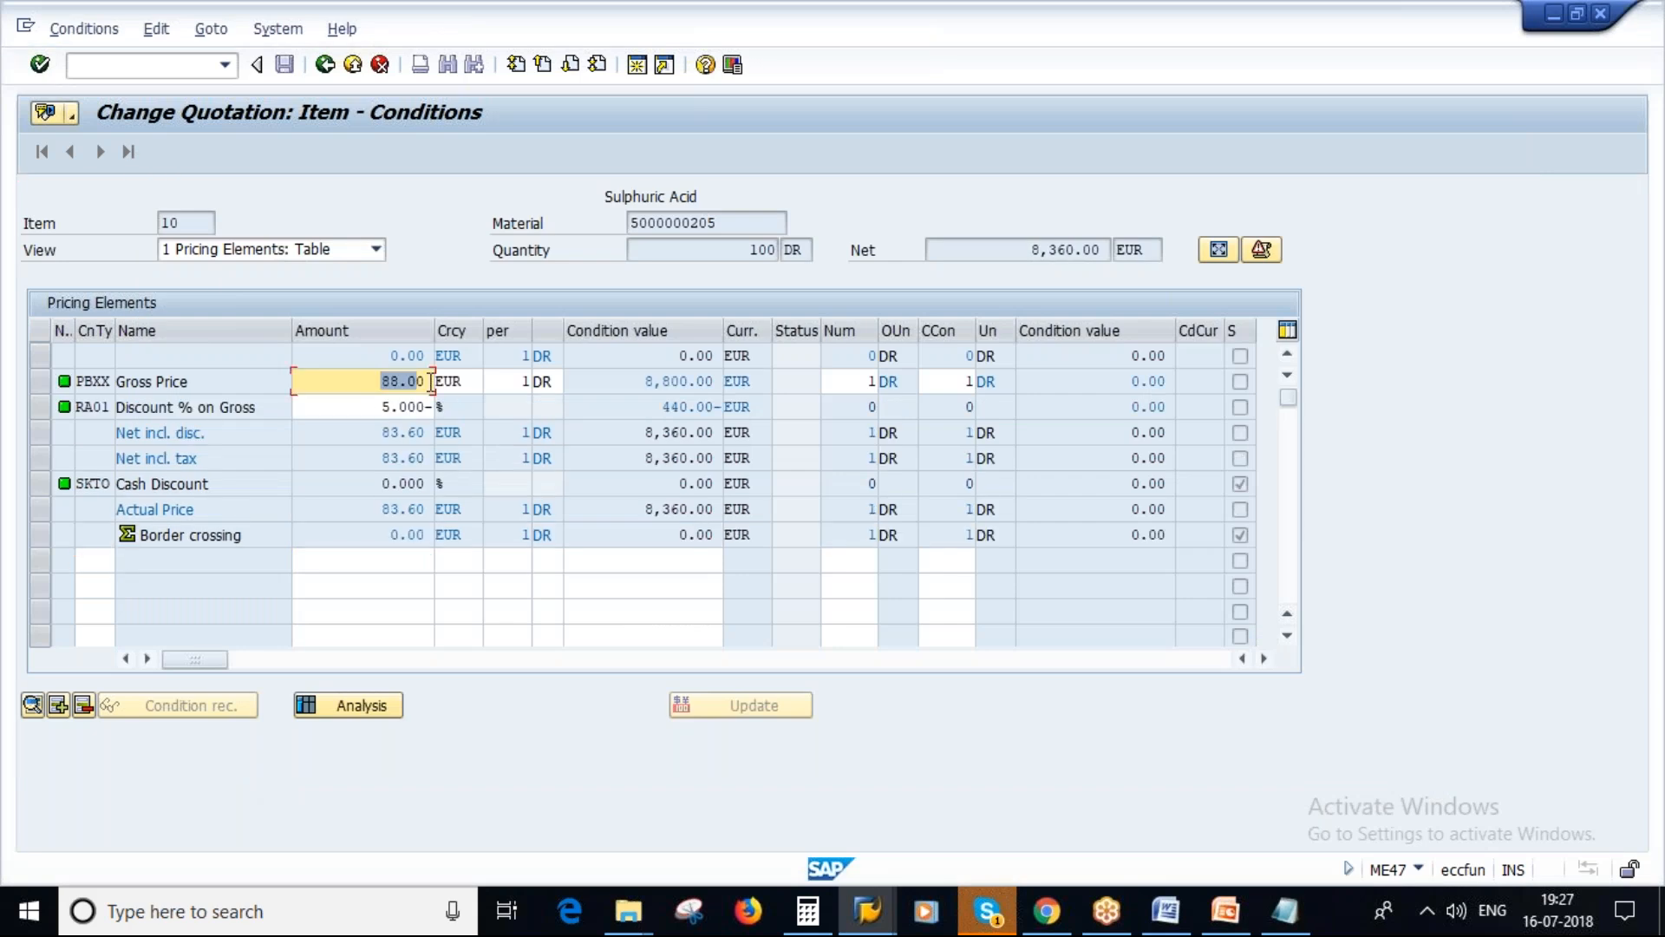
pyautogui.click(557, 383)
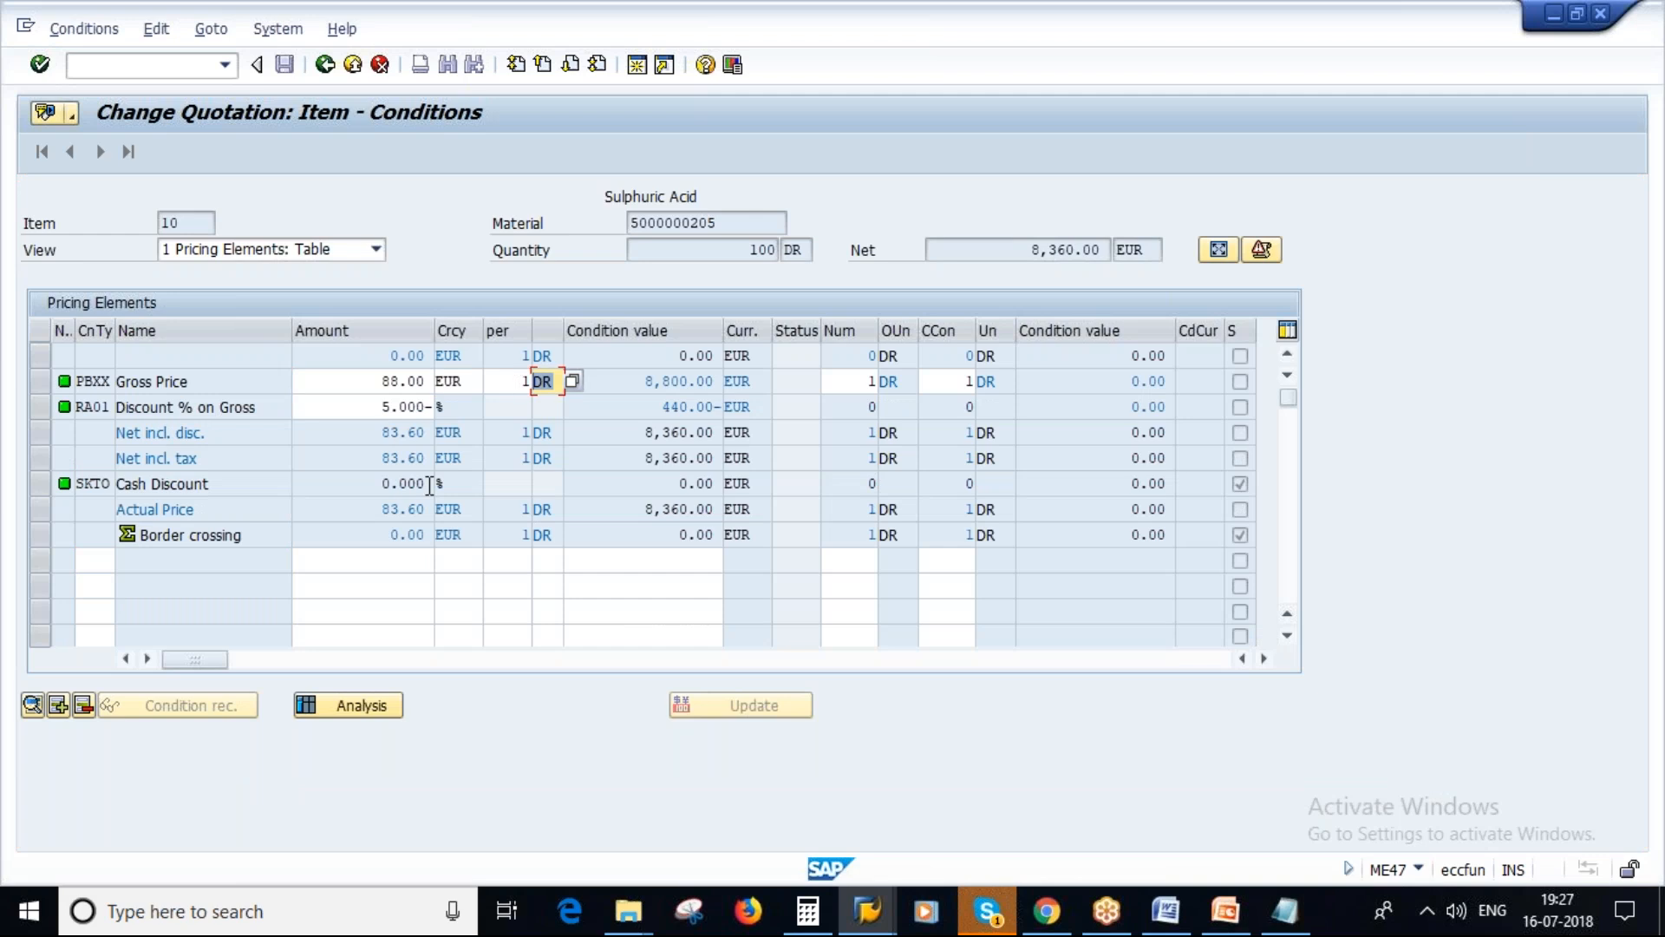
pyautogui.click(379, 408)
pyautogui.click(382, 383)
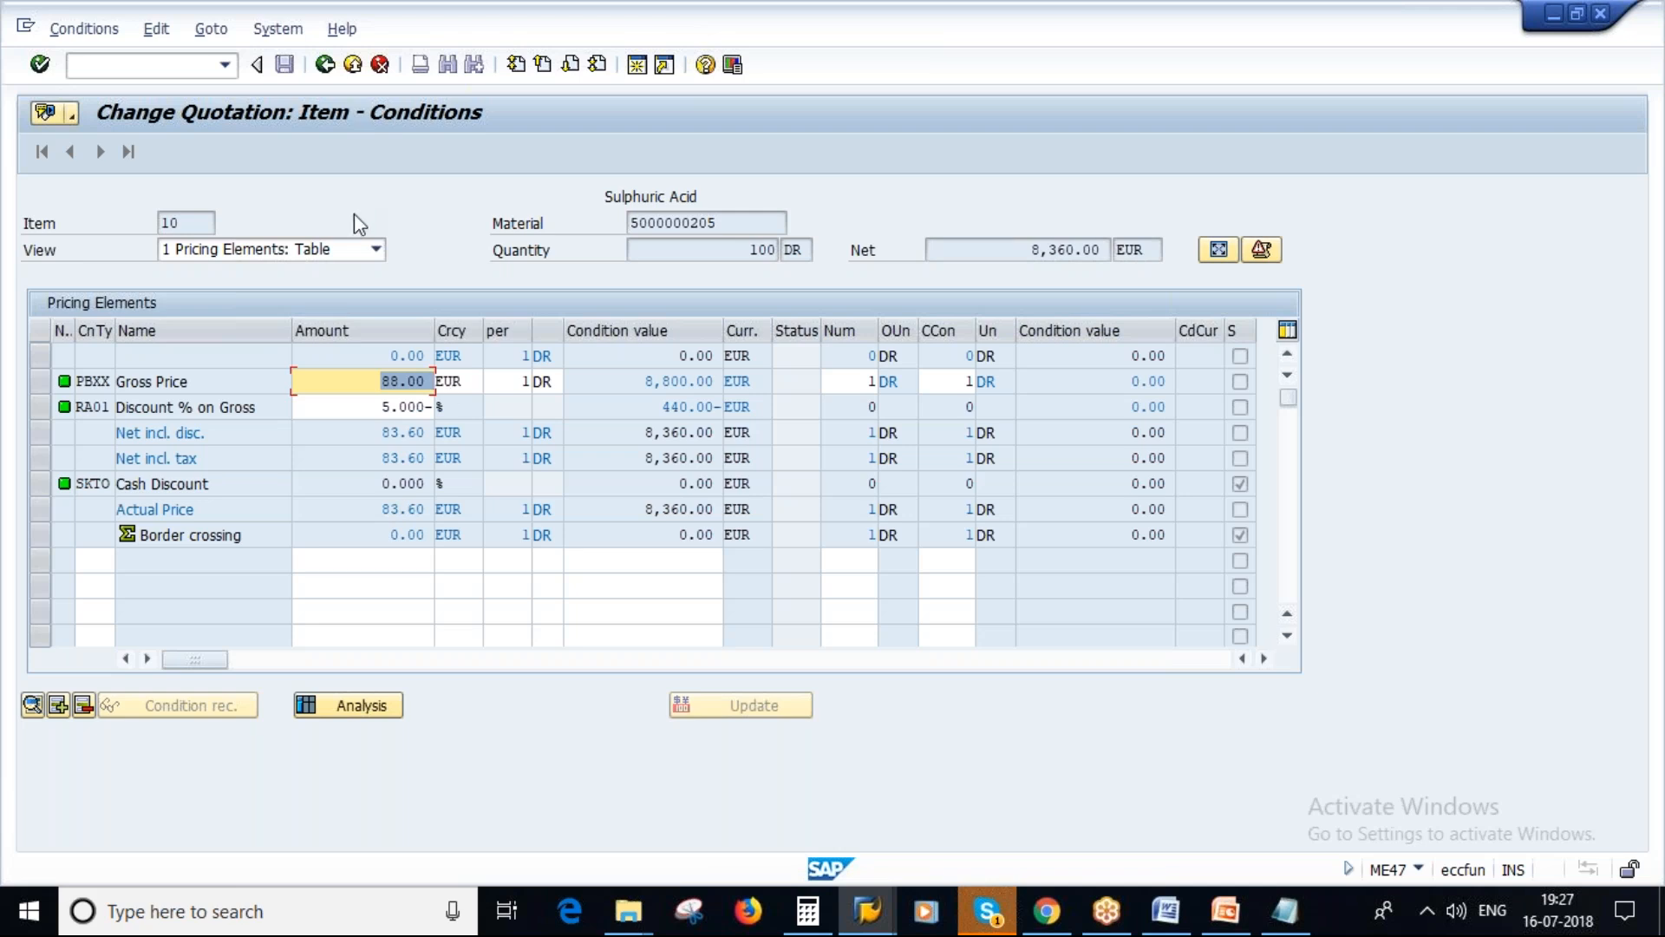
pyautogui.click(326, 66)
pyautogui.hotkey('ctrl', 's')
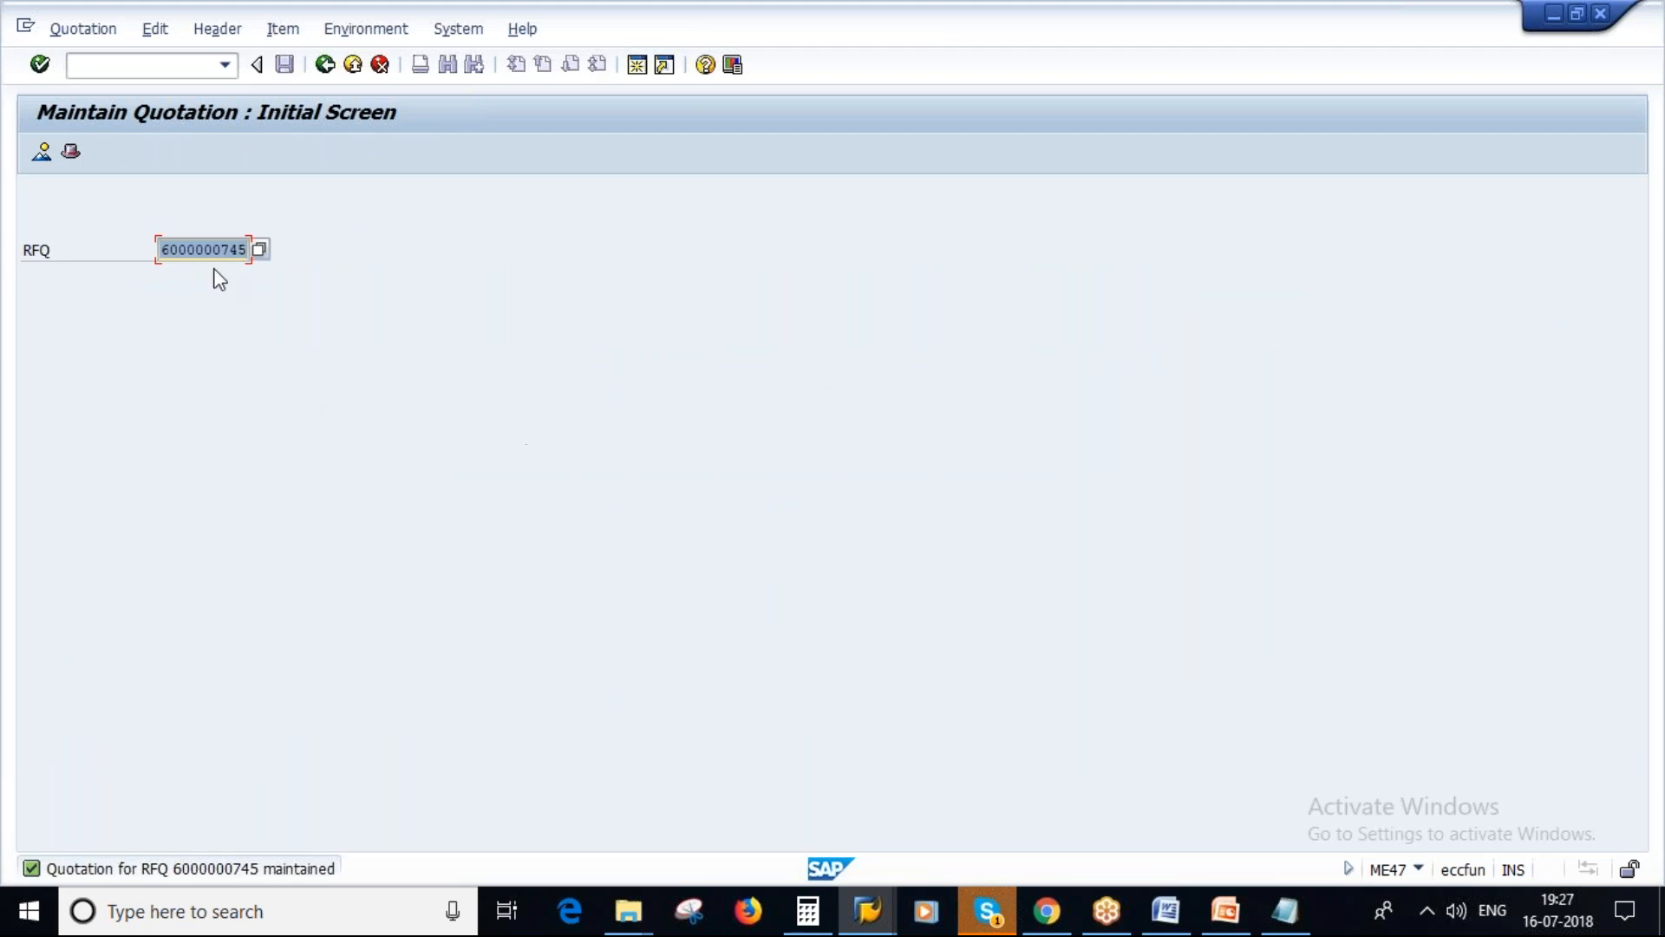
# Copy RFQ2's number from the Notepad list into the SAP RFQ field and open its quotation.
pyautogui.click(1286, 920)
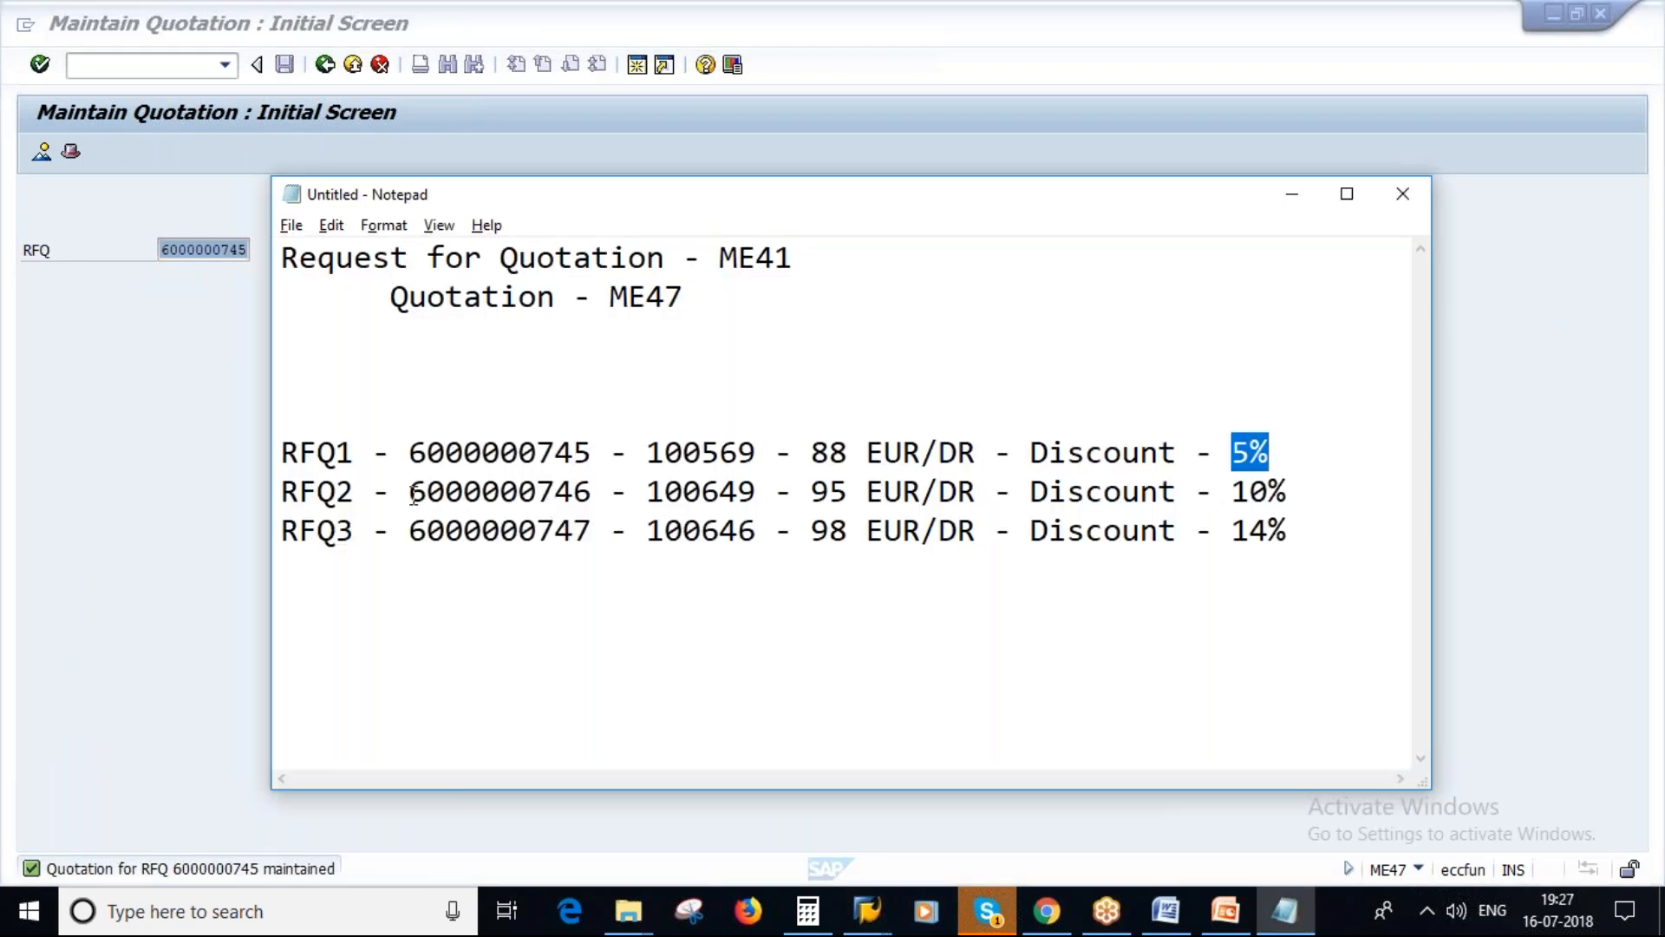
pyautogui.moveTo(417, 491); pyautogui.dragTo(592, 491)
pyautogui.hotkey('ctrl', 'c')
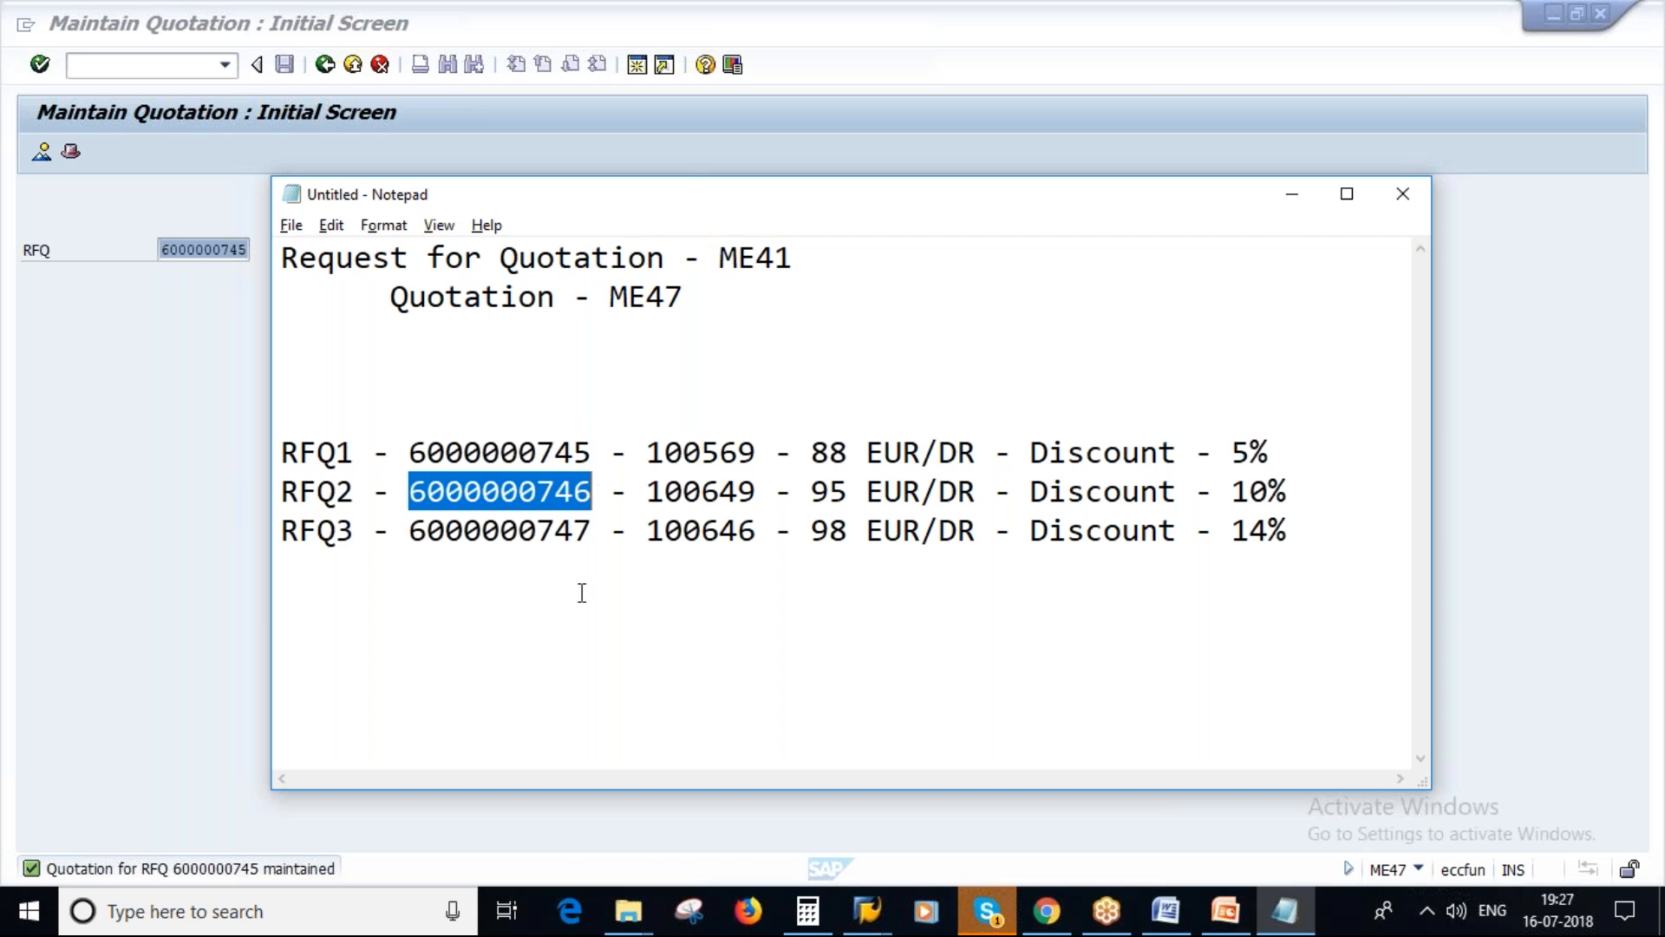
pyautogui.hotkey('alt', 'Tab')
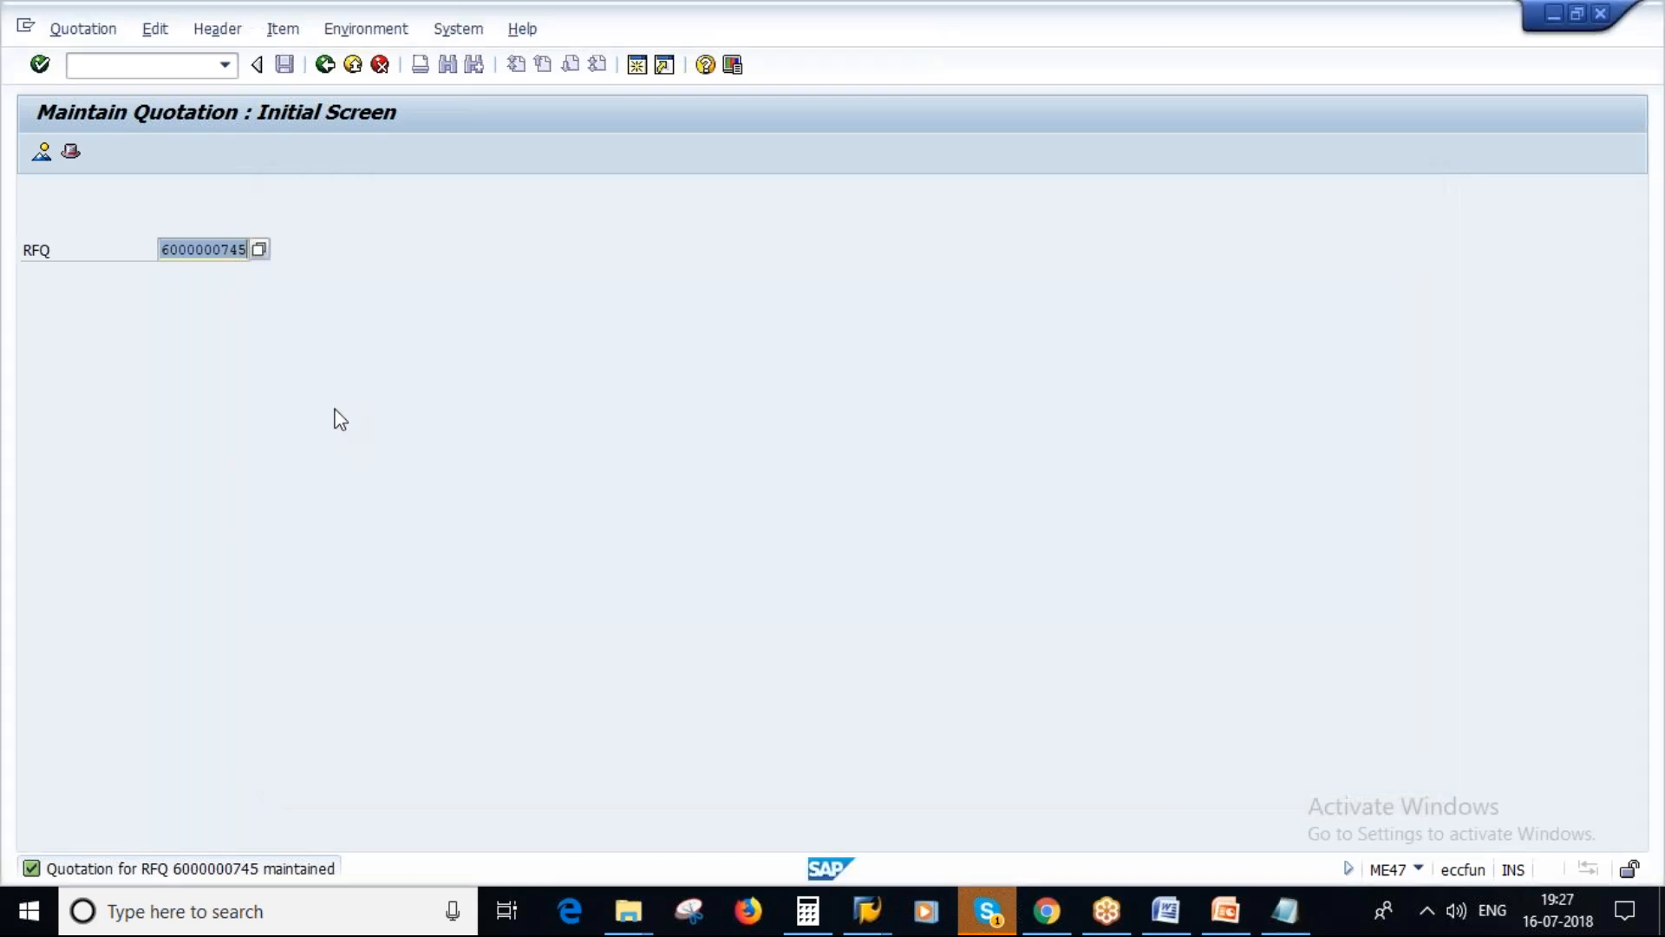
pyautogui.hotkey('ctrl', 'v')
pyautogui.press('Return')
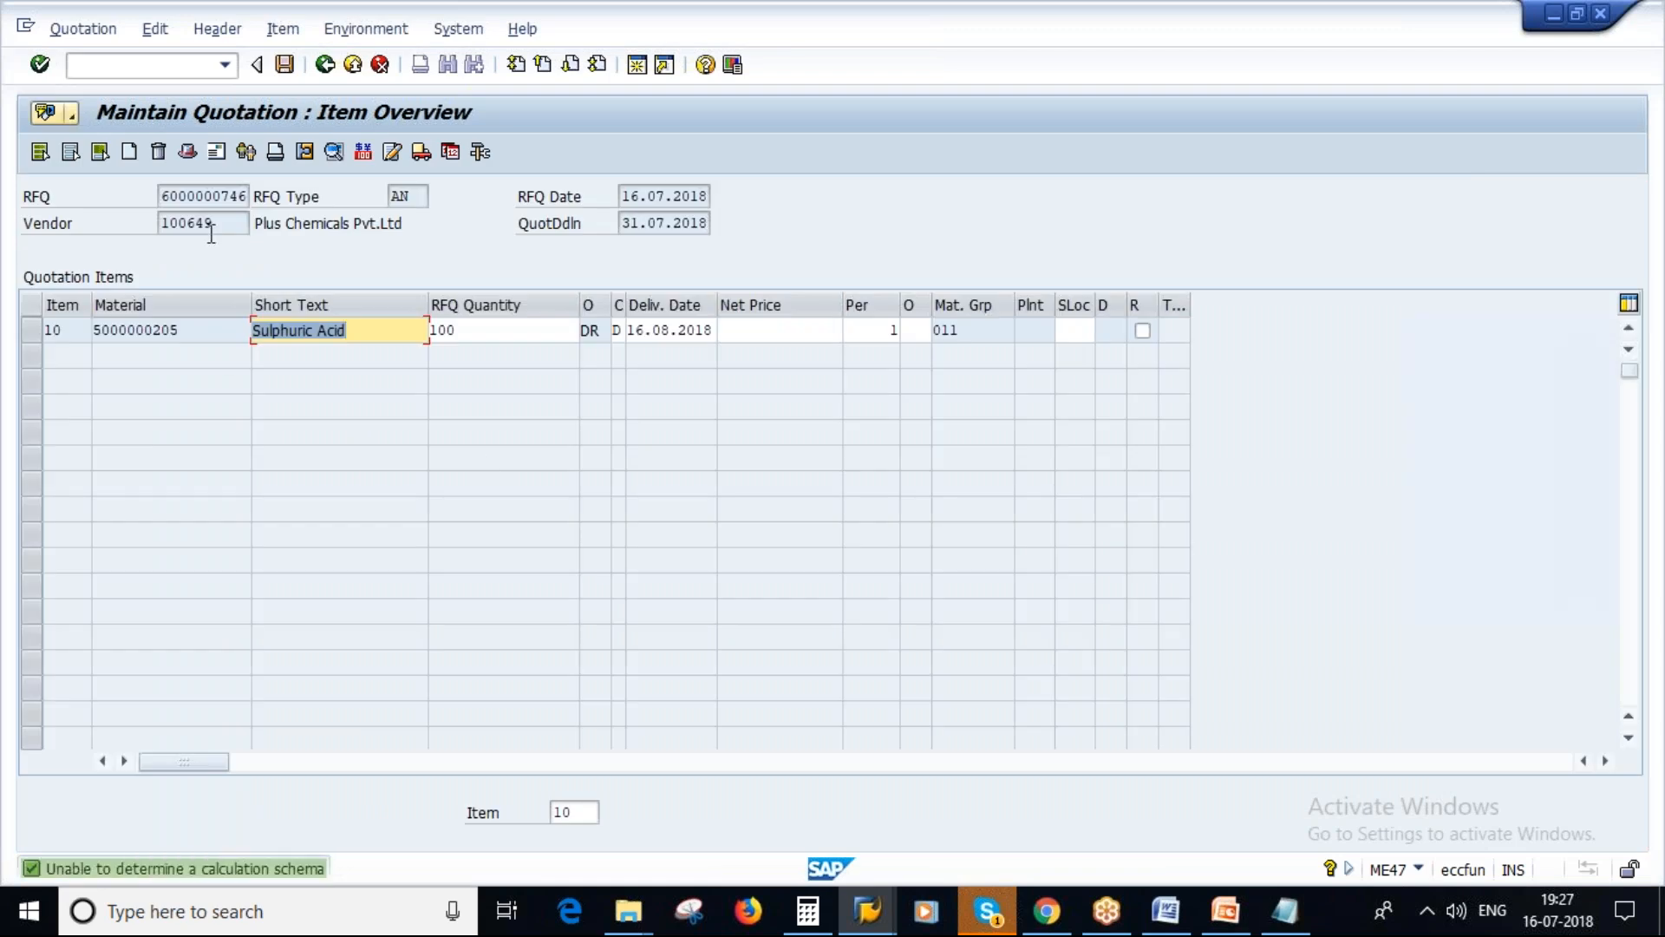
pyautogui.doubleClick(208, 223)
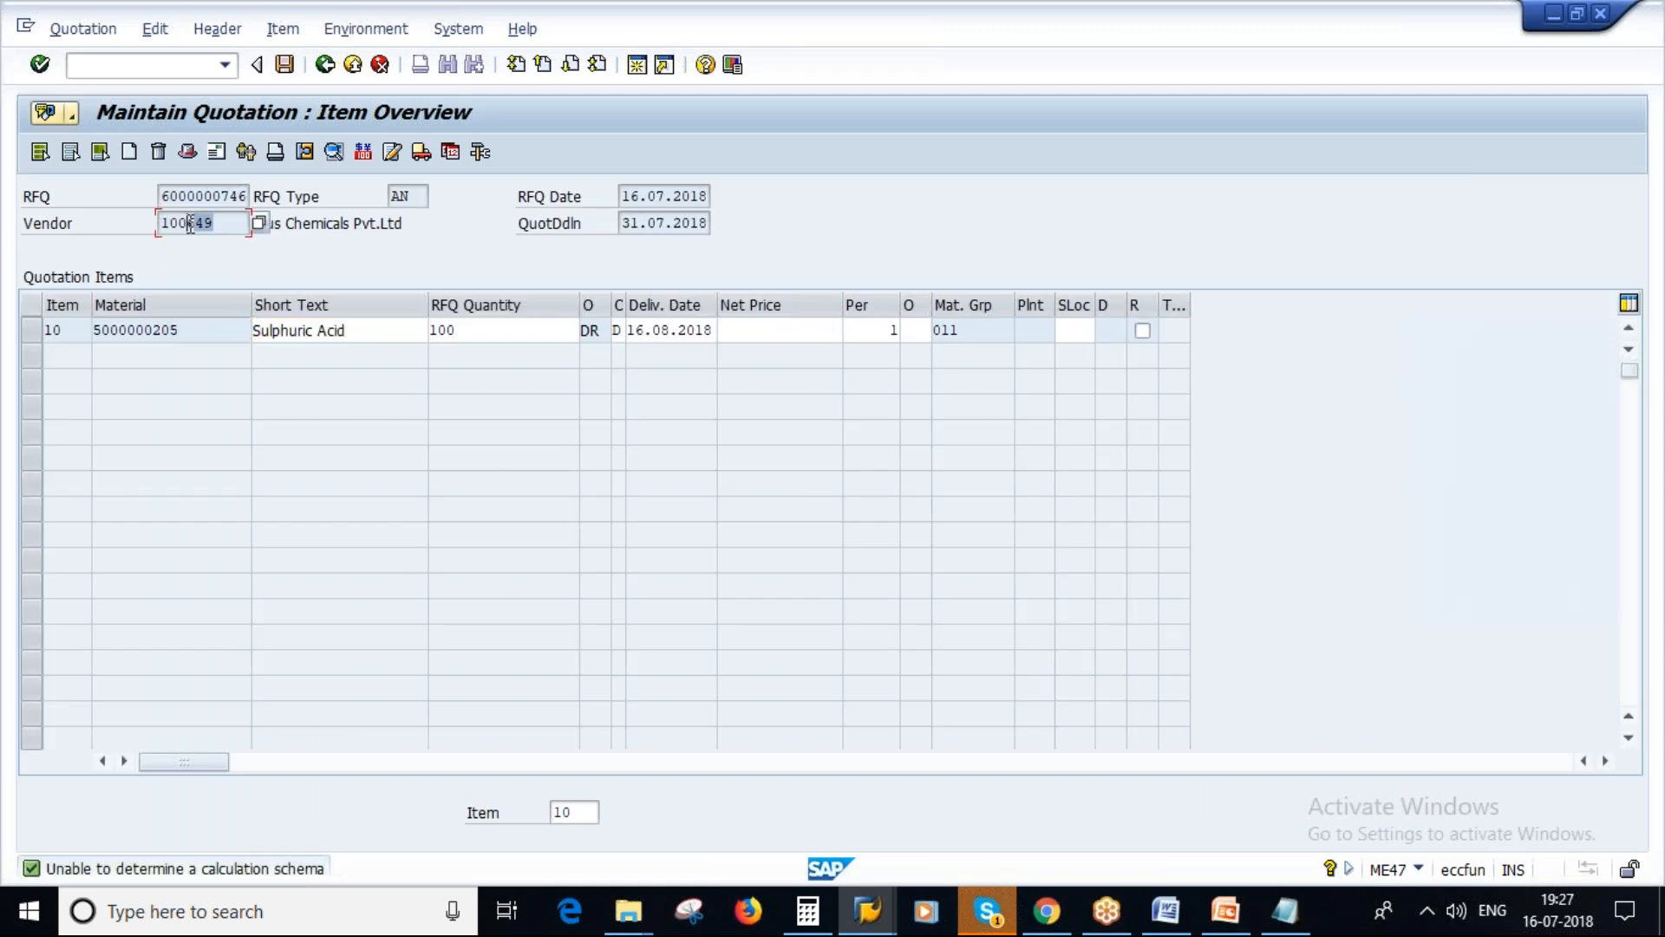
# Check RFQ2's vendor against its line in Notepad, and open the conditions of the Sulphuric Acid item in the SAP quotation.
pyautogui.click(1284, 911)
pyautogui.moveTo(648, 491); pyautogui.dragTo(757, 491)
pyautogui.click(716, 552)
pyautogui.click(38, 331)
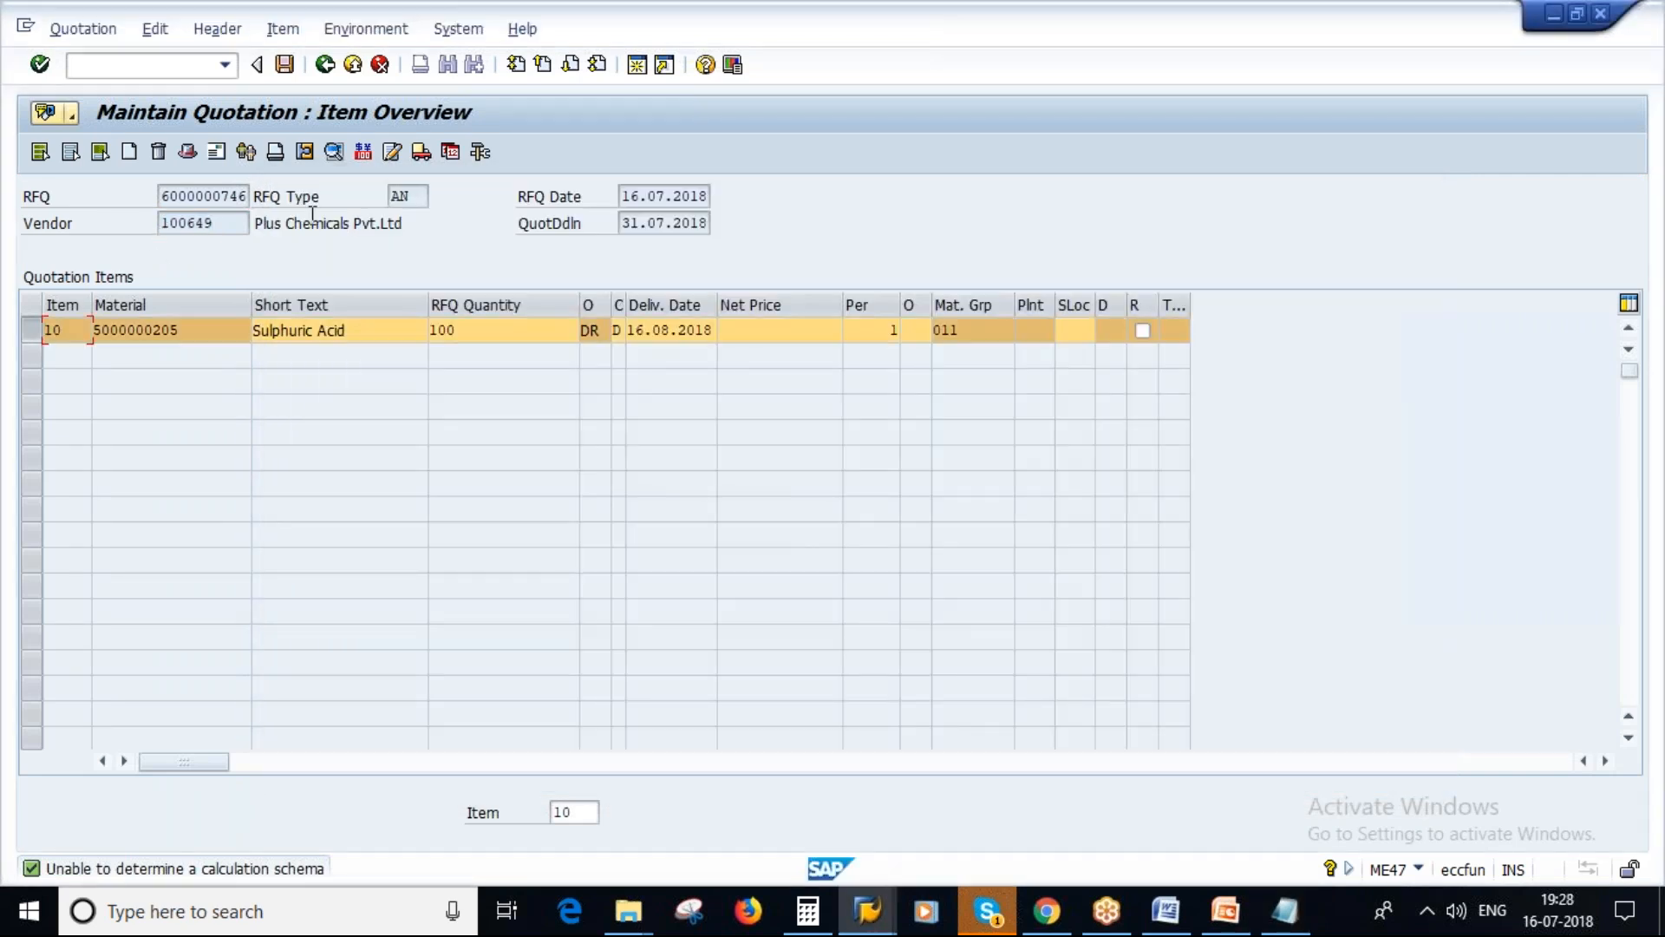
pyautogui.click(364, 153)
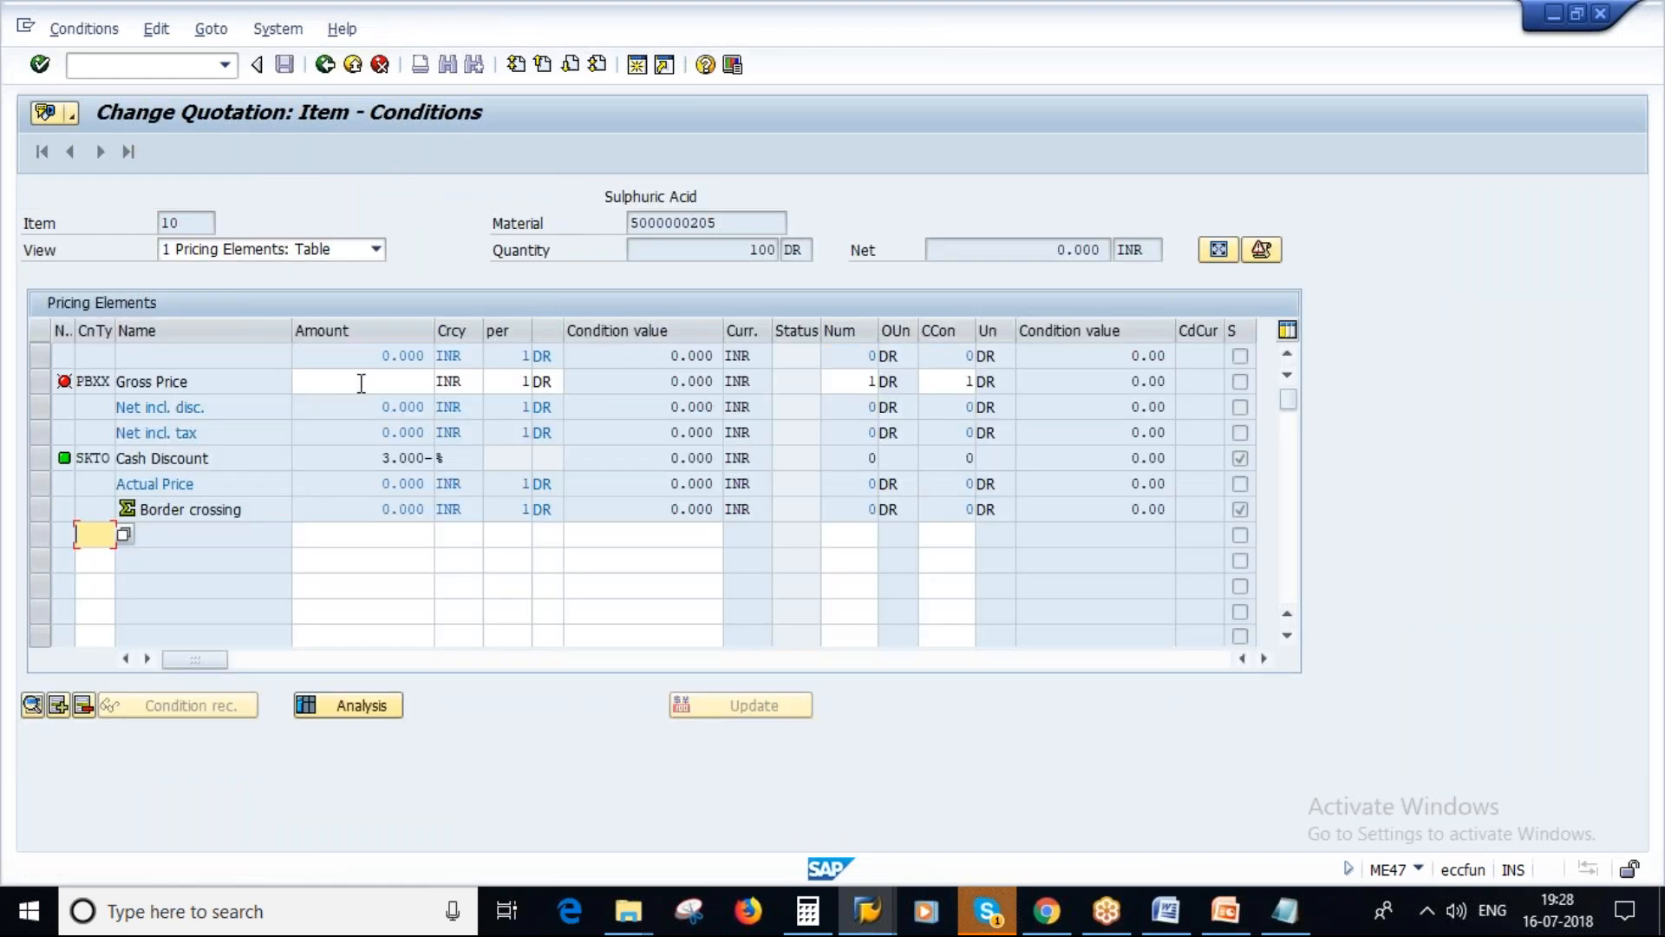
# Set the PBXX Gross Price to 95, taking the price from RFQ2's line in Notepad.
pyautogui.click(360, 382)
pyautogui.click(1284, 911)
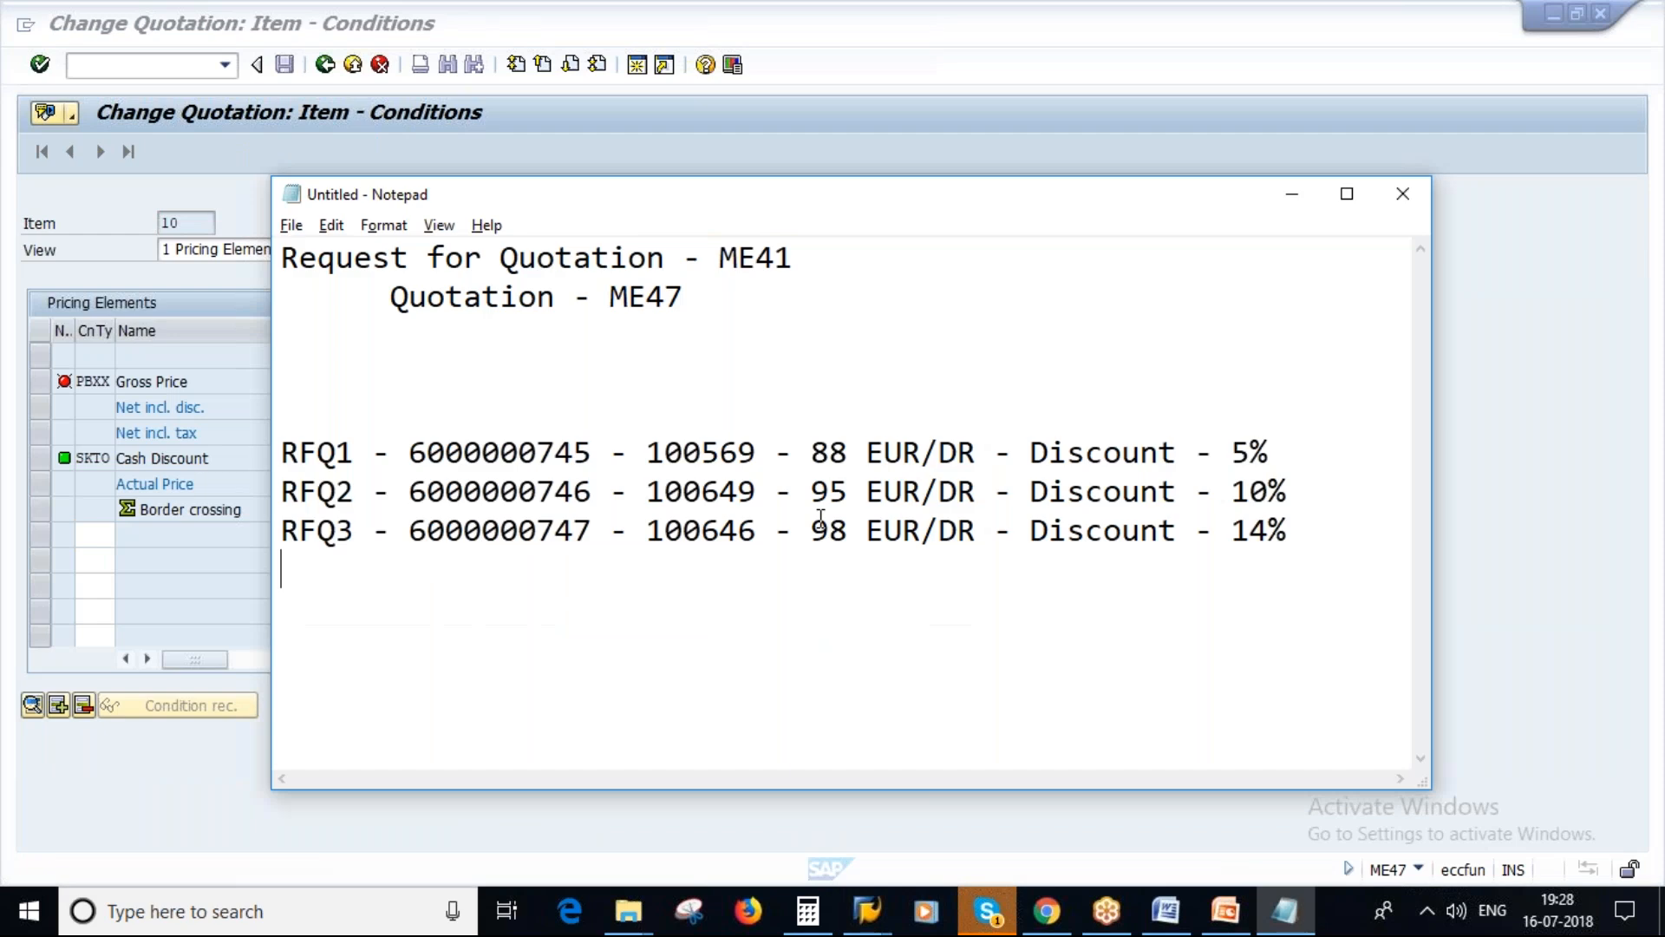
pyautogui.doubleClick(820, 491)
pyautogui.hotkey('alt', 'Tab')
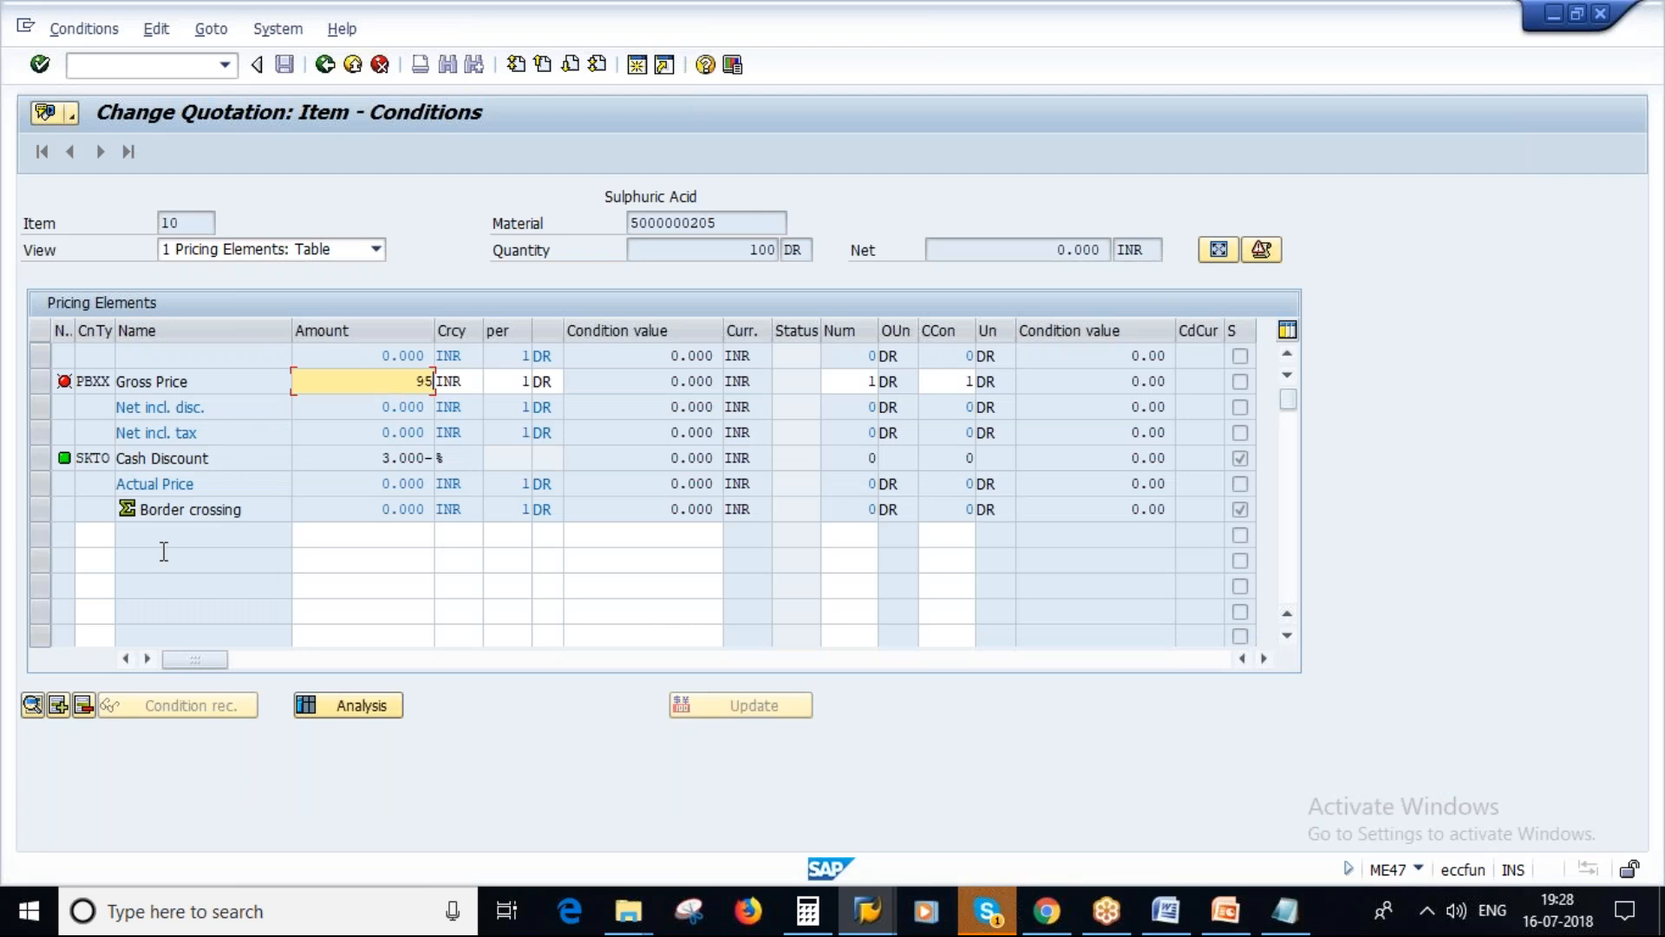
# Add condition type RA01, Discount % on Gross, with an amount of 10, checking it against RFQ2's discount in Notepad.
pyautogui.click(101, 530)
pyautogui.click(96, 558)
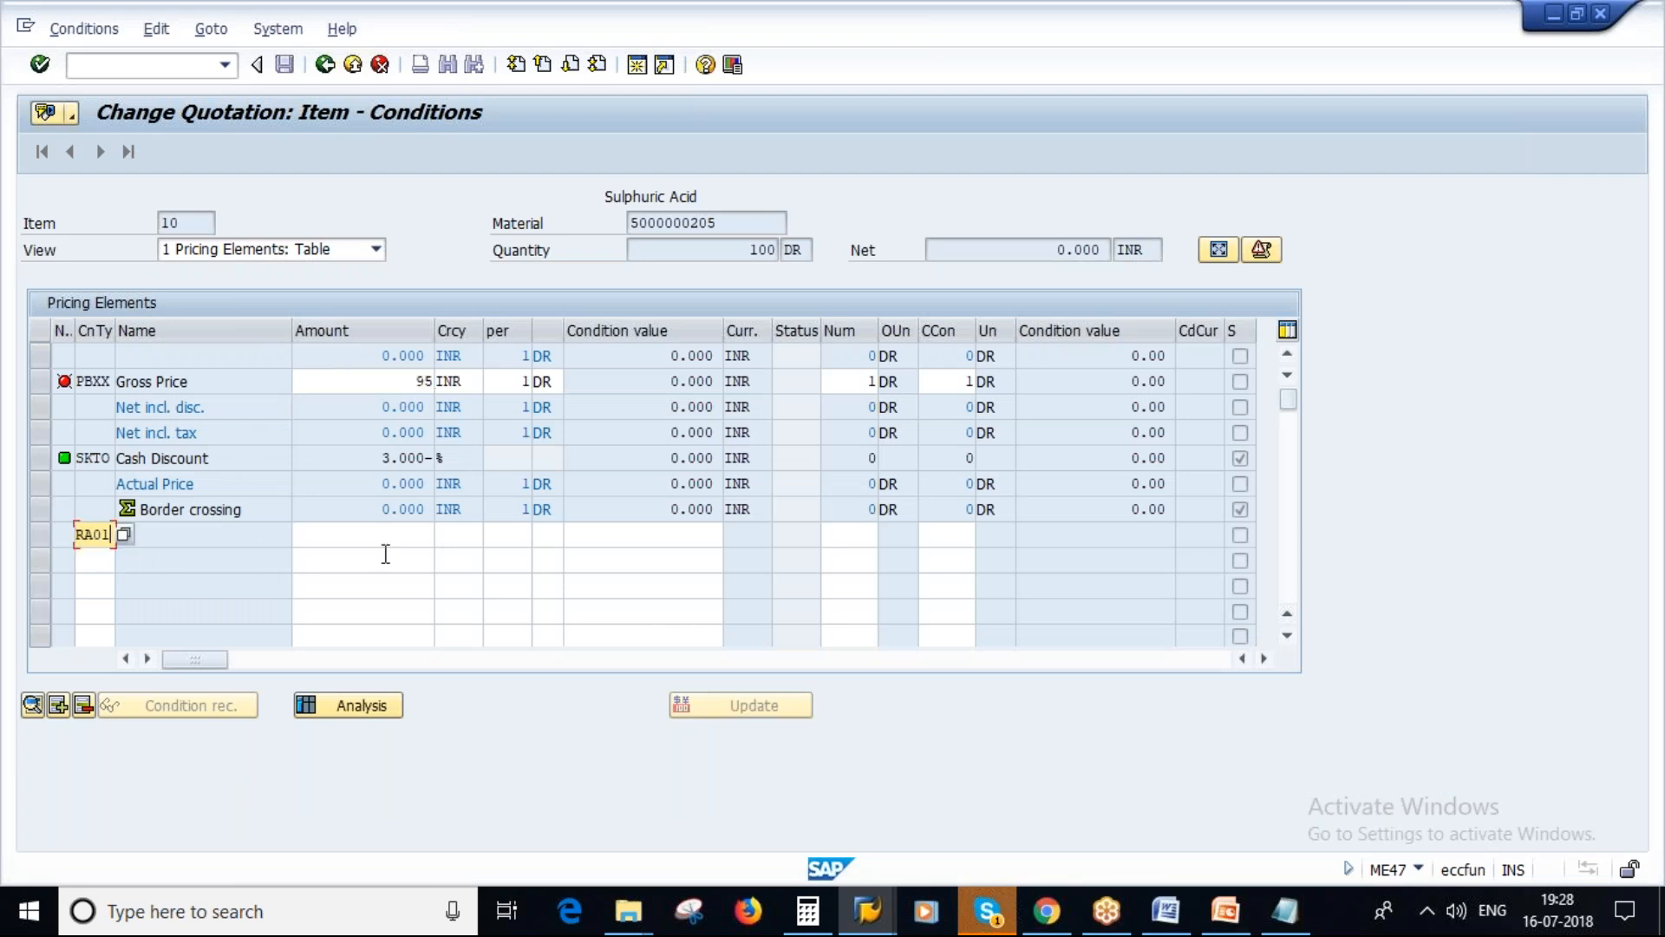
pyautogui.click(399, 533)
pyautogui.hotkey('alt', 'Tab')
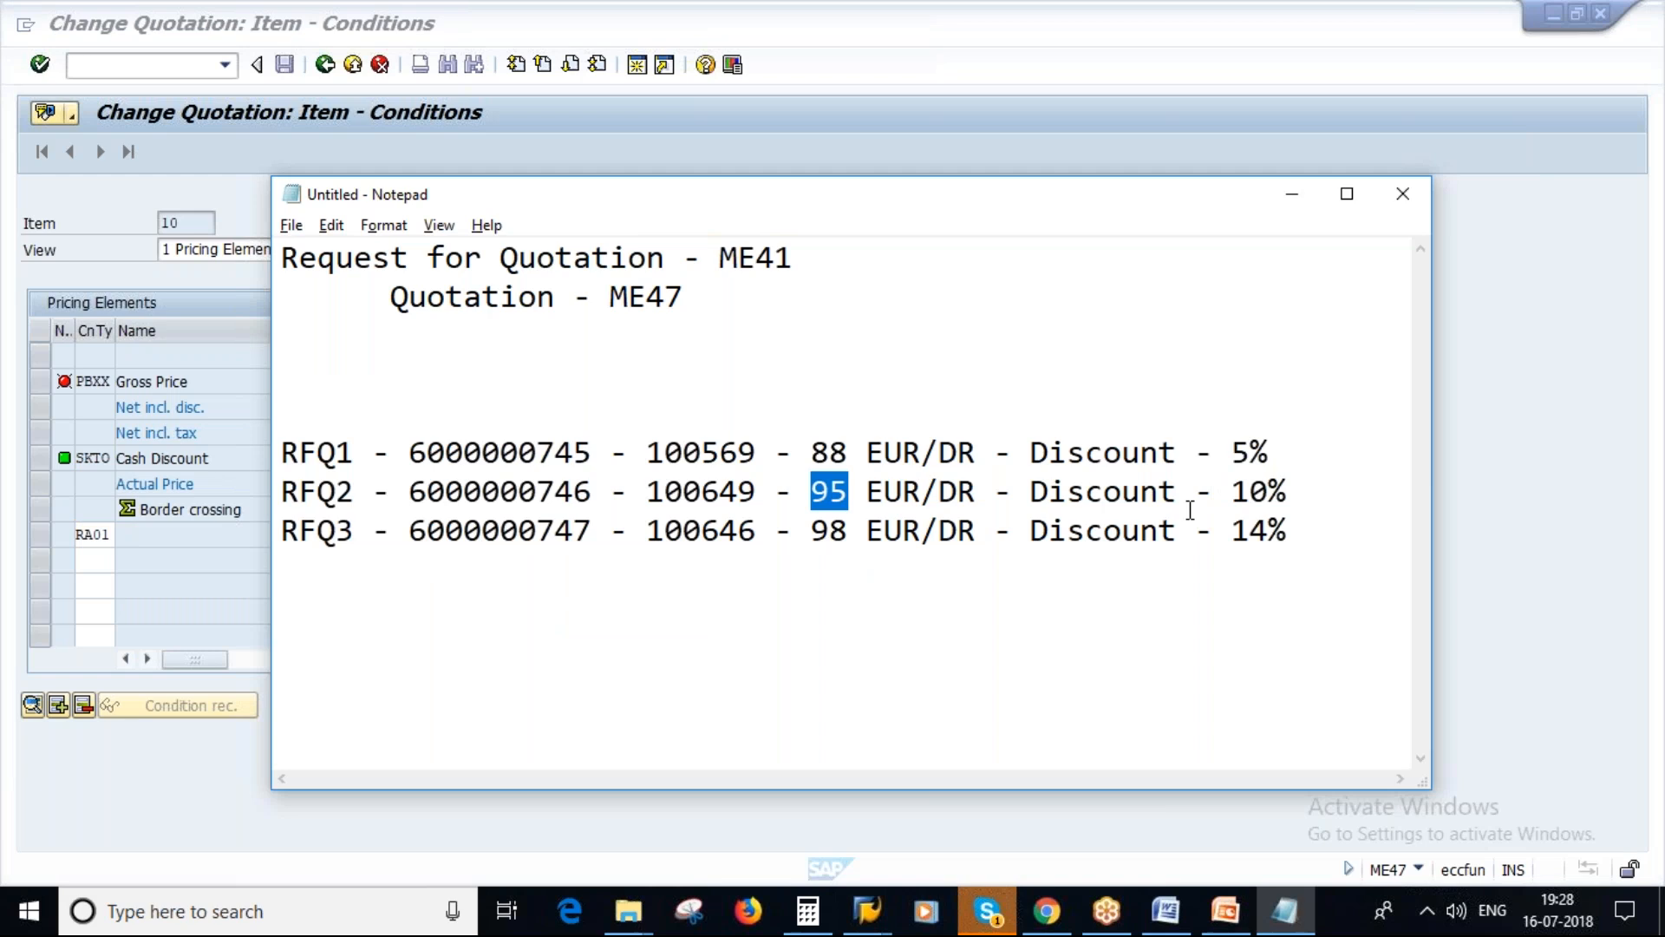
pyautogui.hotkey('alt', 'Tab')
pyautogui.write('10')
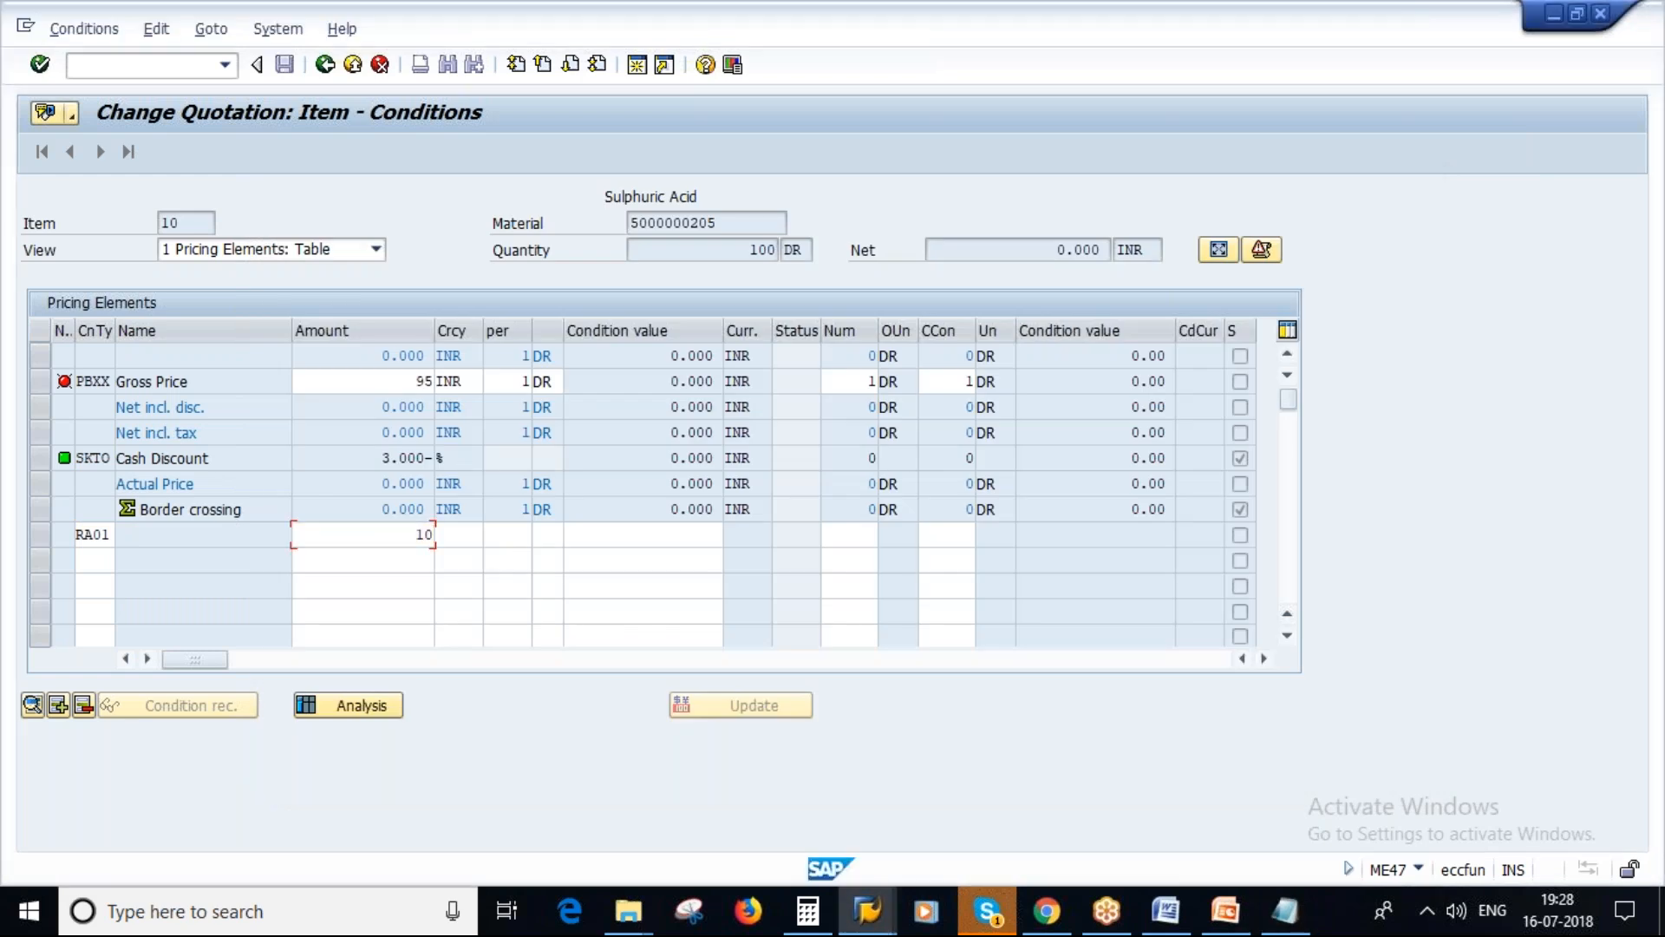
pyautogui.press('Return')
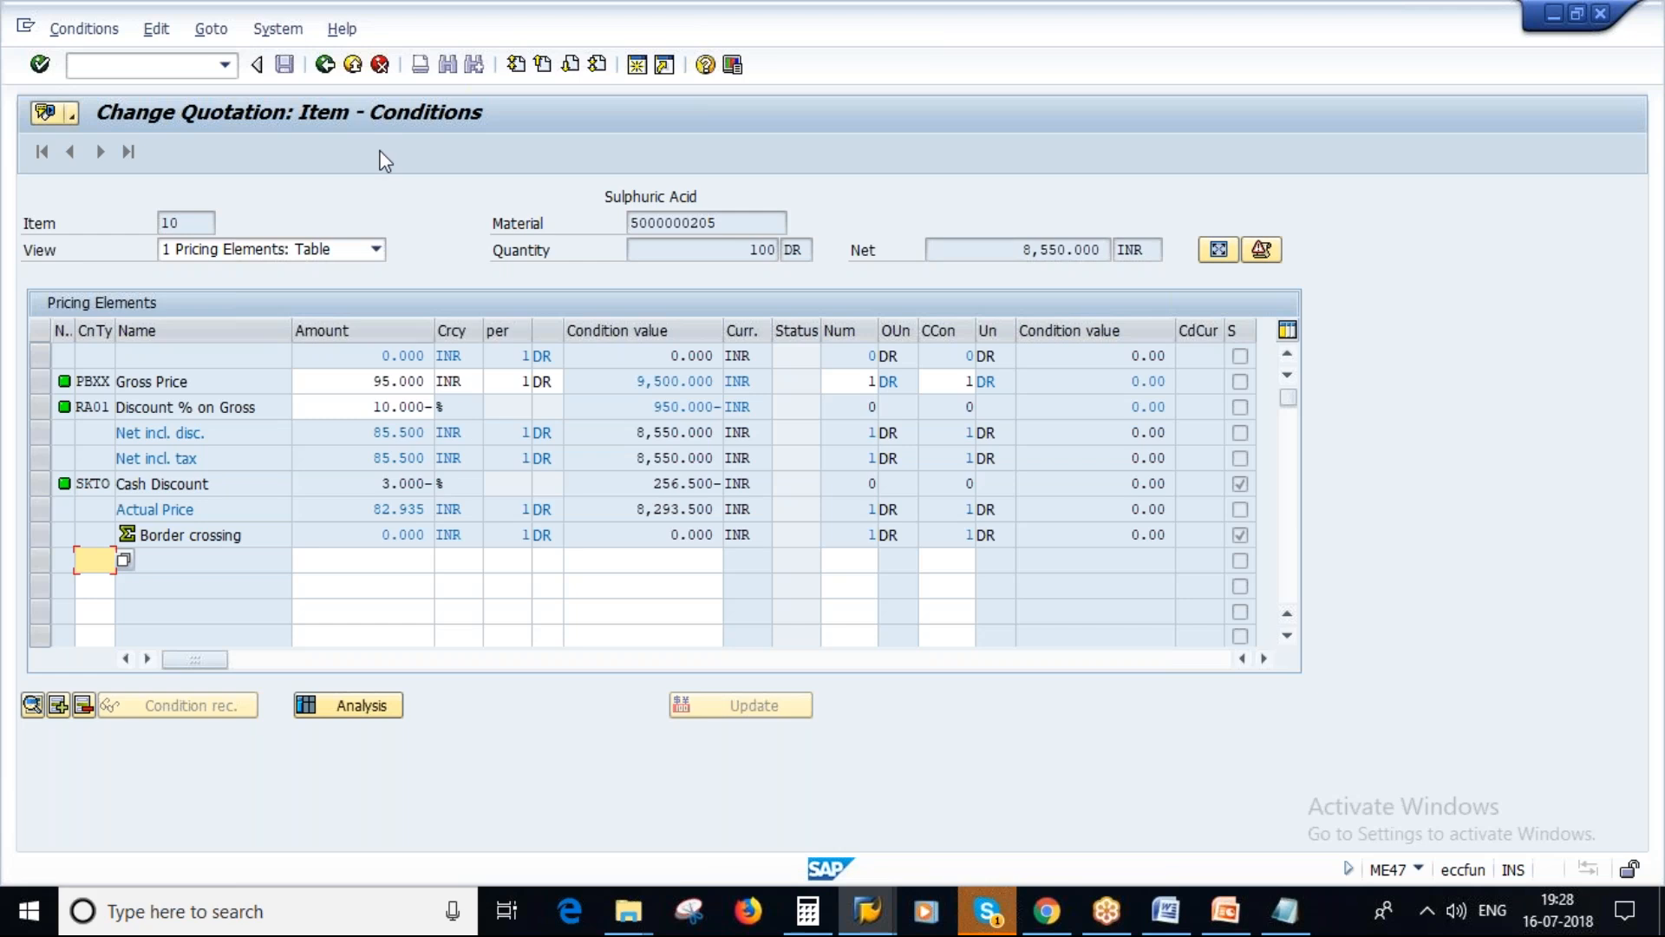
# Save RFQ2's quotation, and open RFQ3's quotation using its number copied from the Notepad list.
pyautogui.click(325, 65)
pyautogui.click(286, 65)
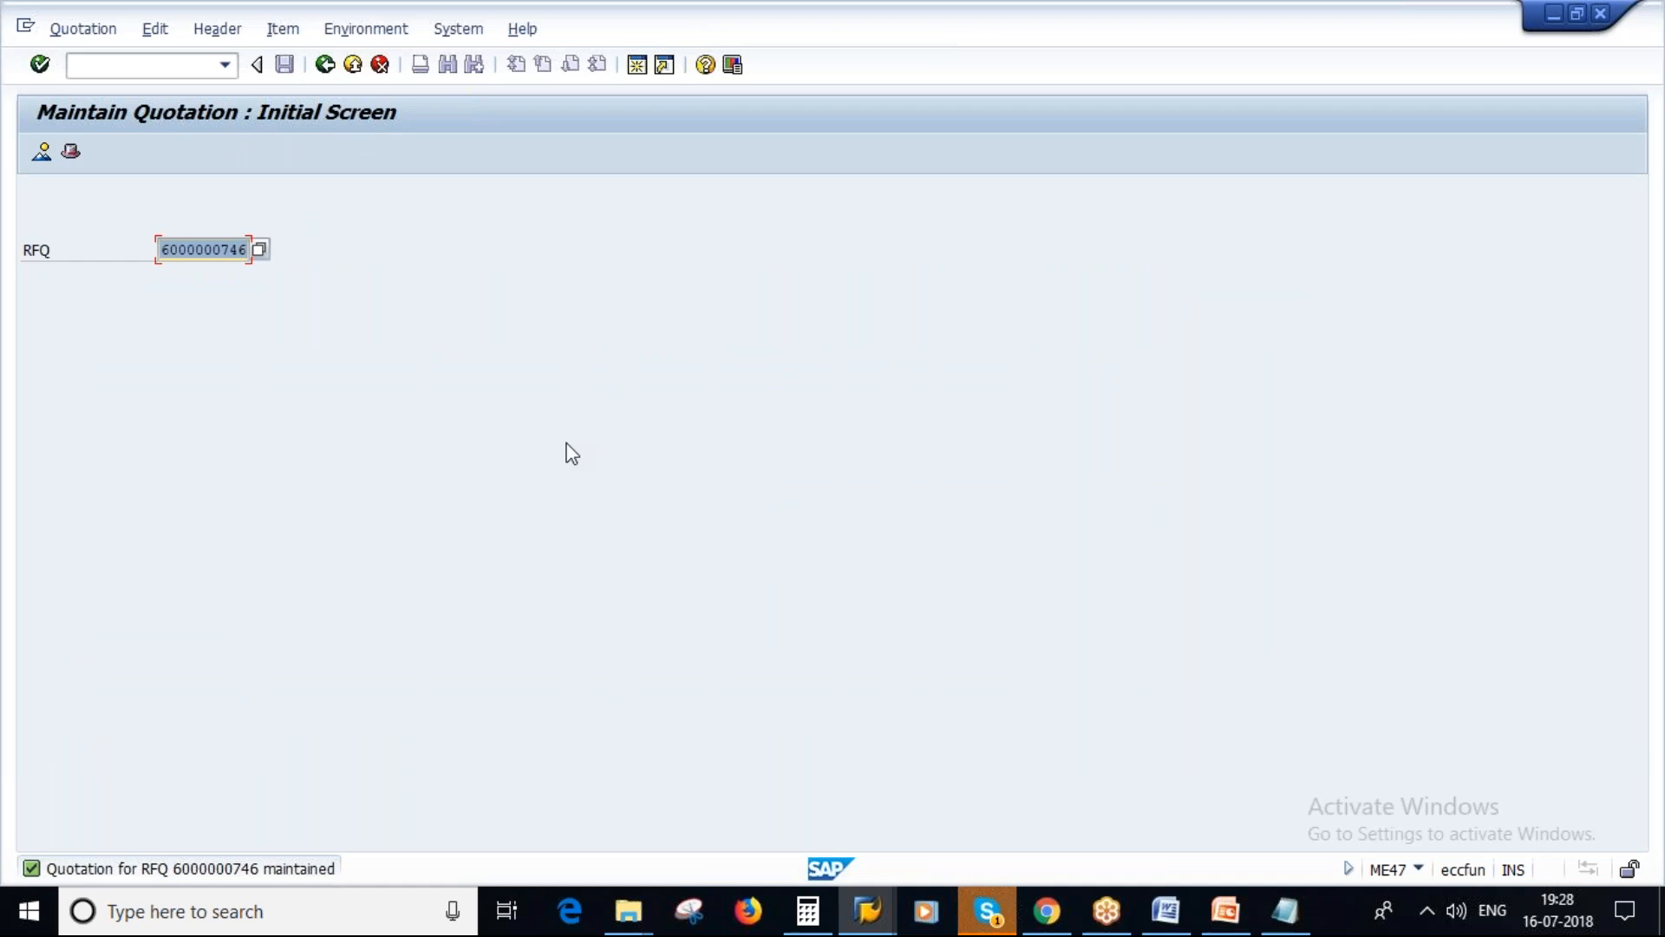
pyautogui.click(1285, 911)
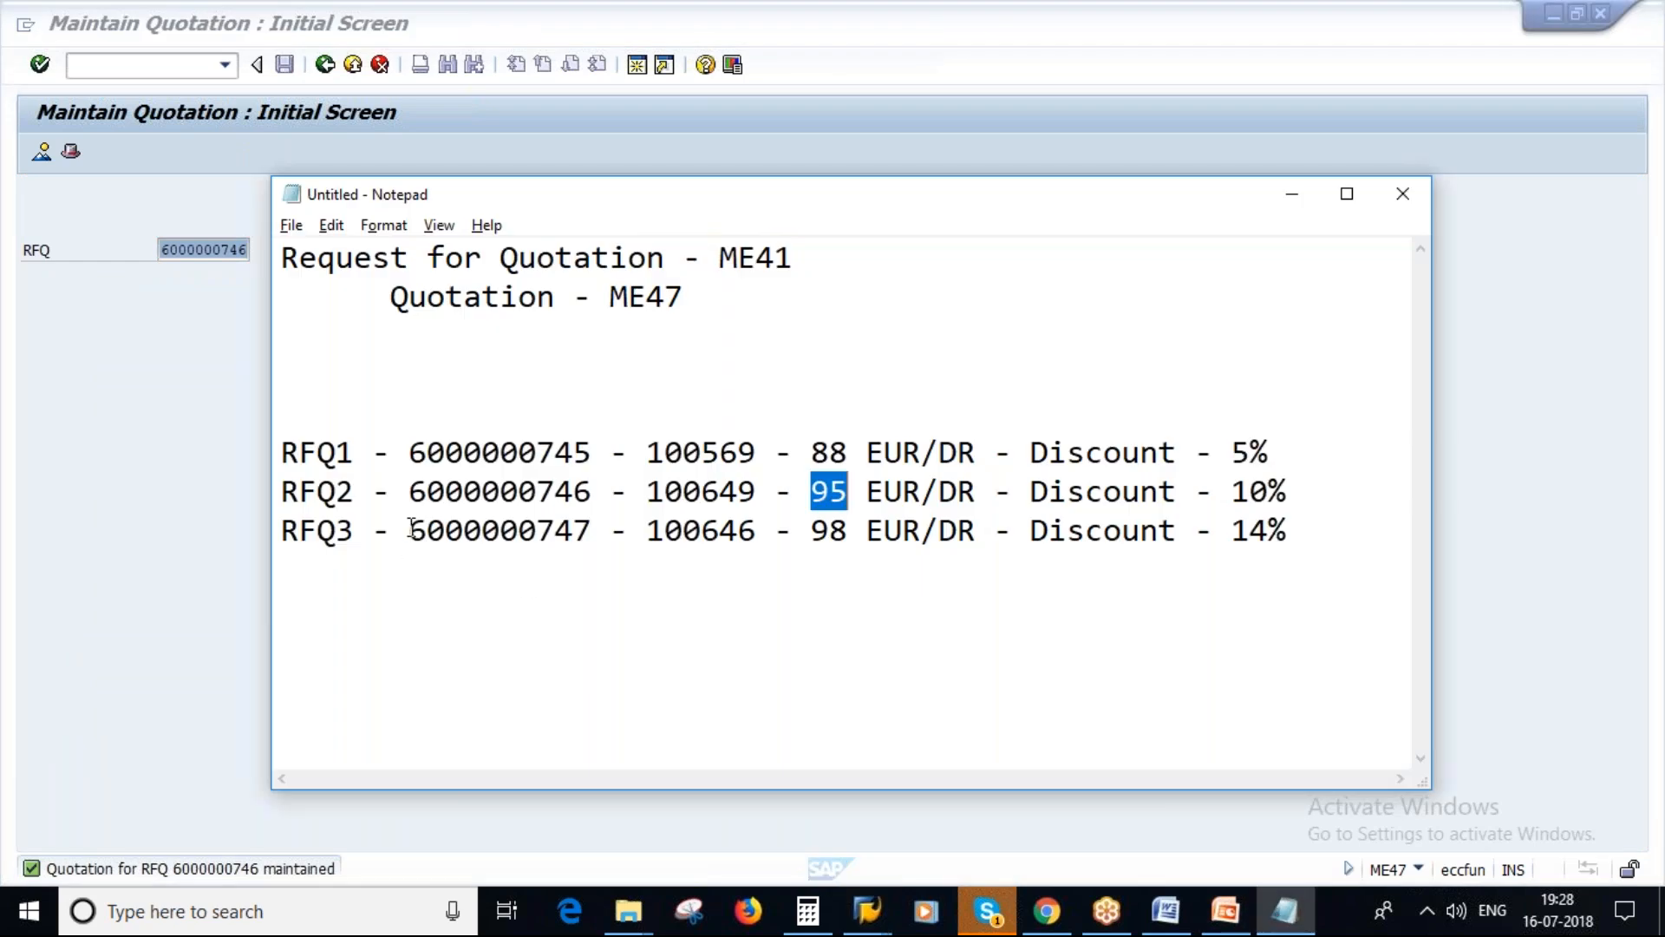
pyautogui.moveTo(411, 529); pyautogui.dragTo(593, 530)
pyautogui.hotkey('ctrl', 'c')
pyautogui.hotkey('alt', 'Tab')
pyautogui.hotkey('ctrl', 'v')
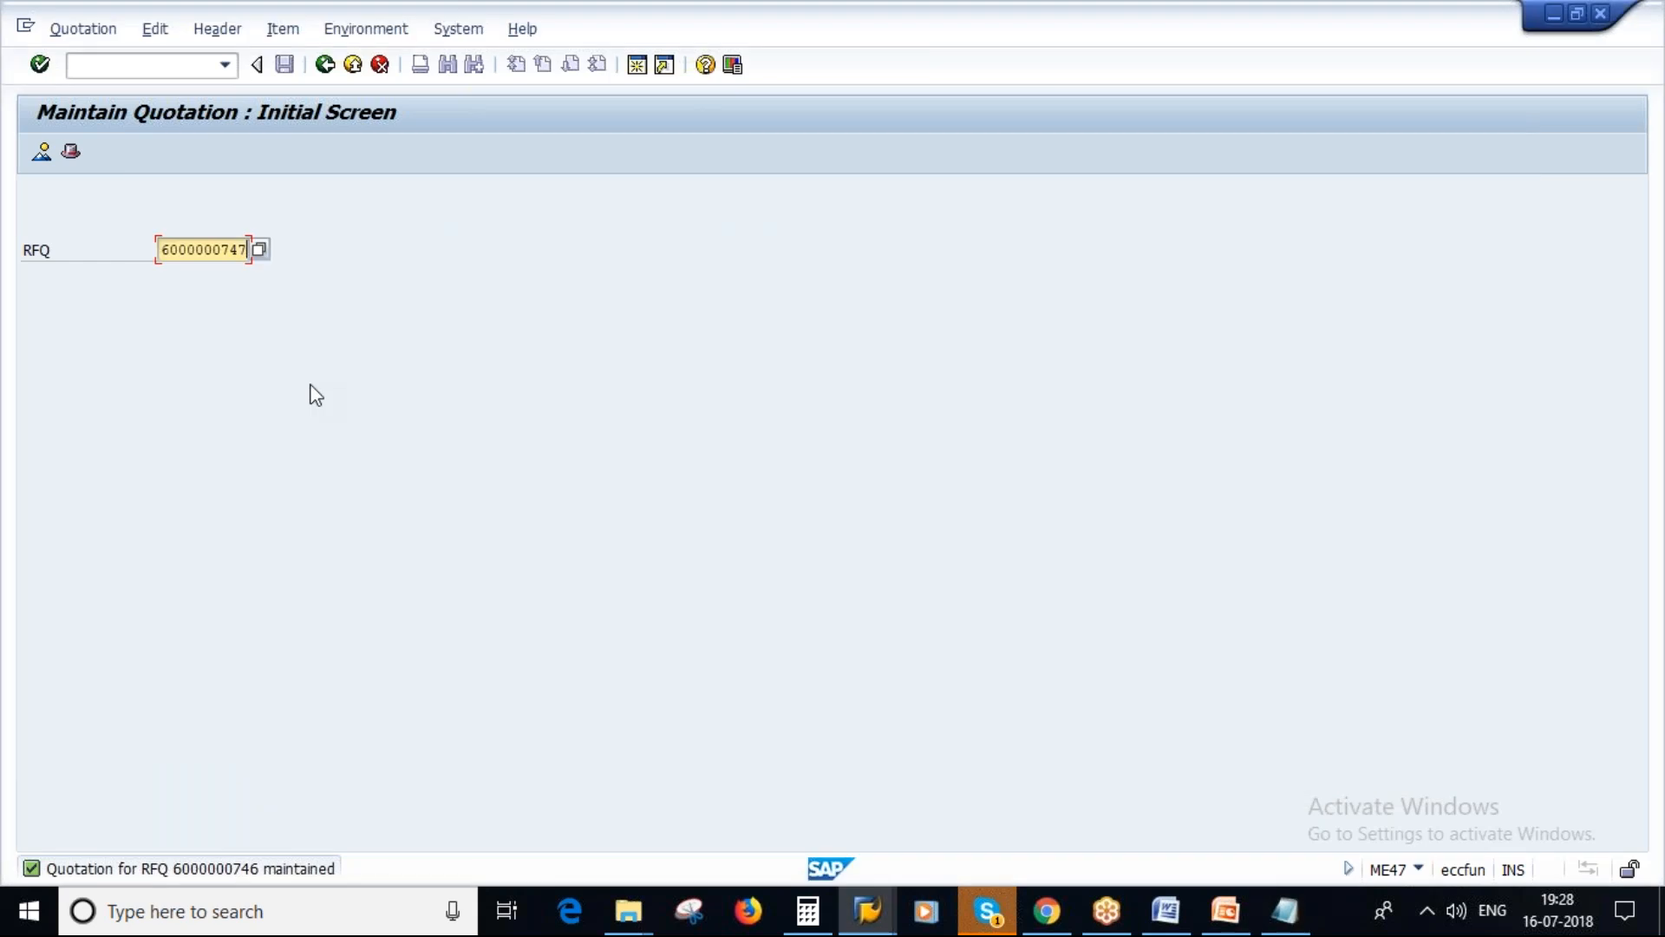
pyautogui.press('Return')
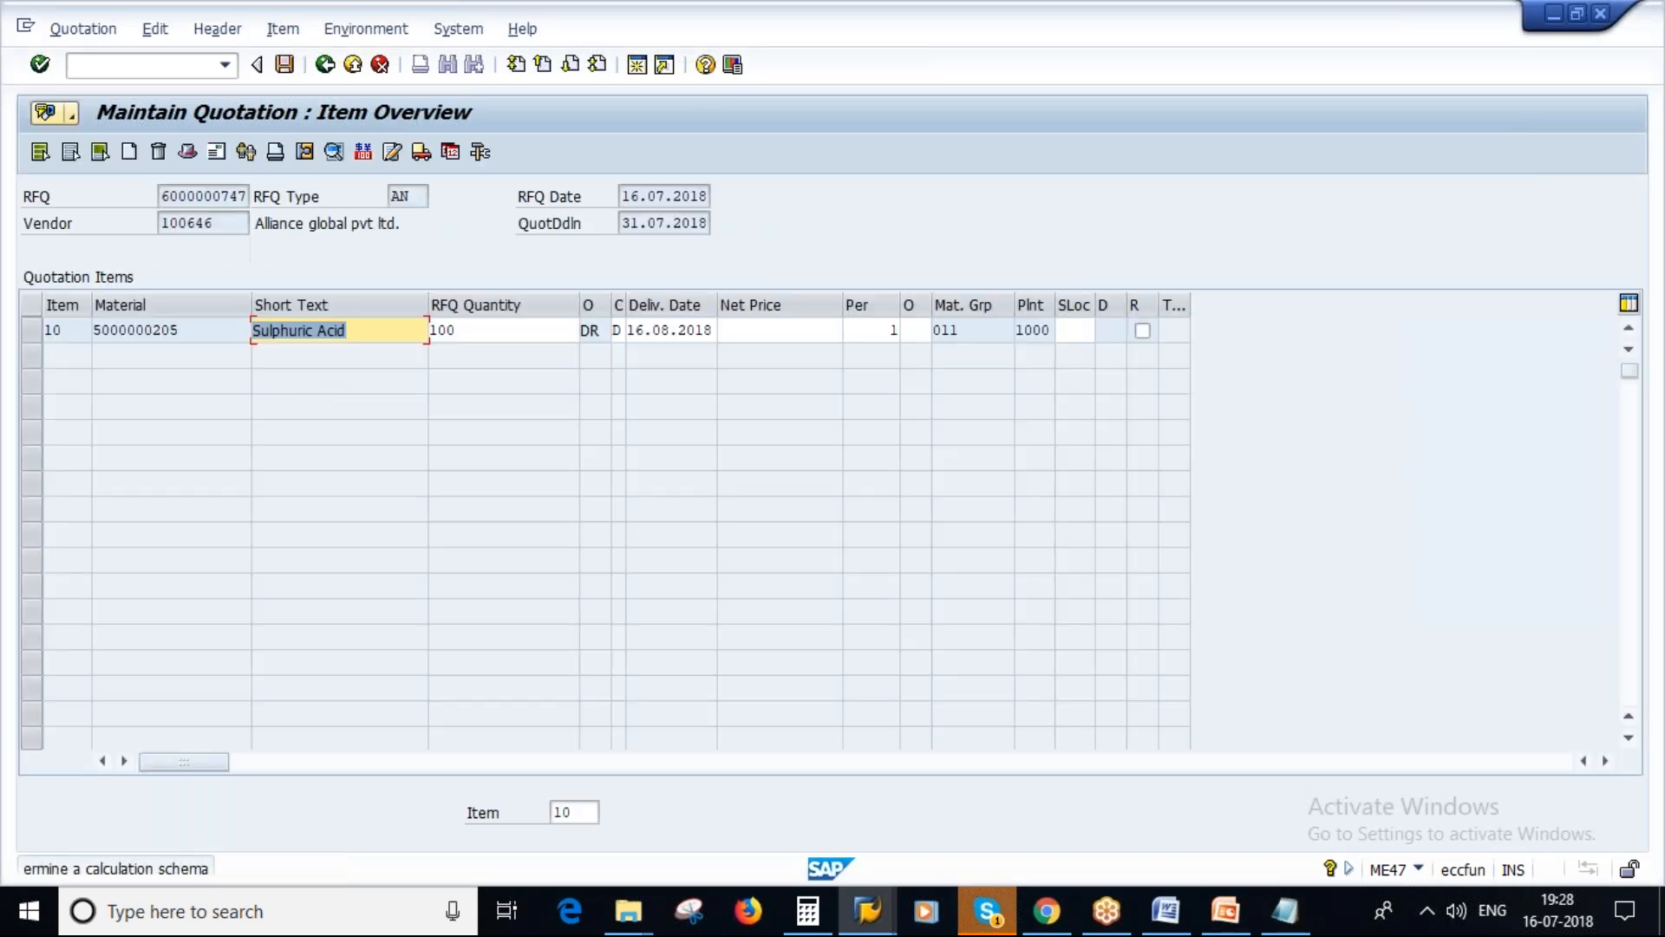
# Open the Sulphuric Acid item's conditions and set the PBXX Gross Price to 98, the price on RFQ3's line in Notepad.
pyautogui.click(30, 337)
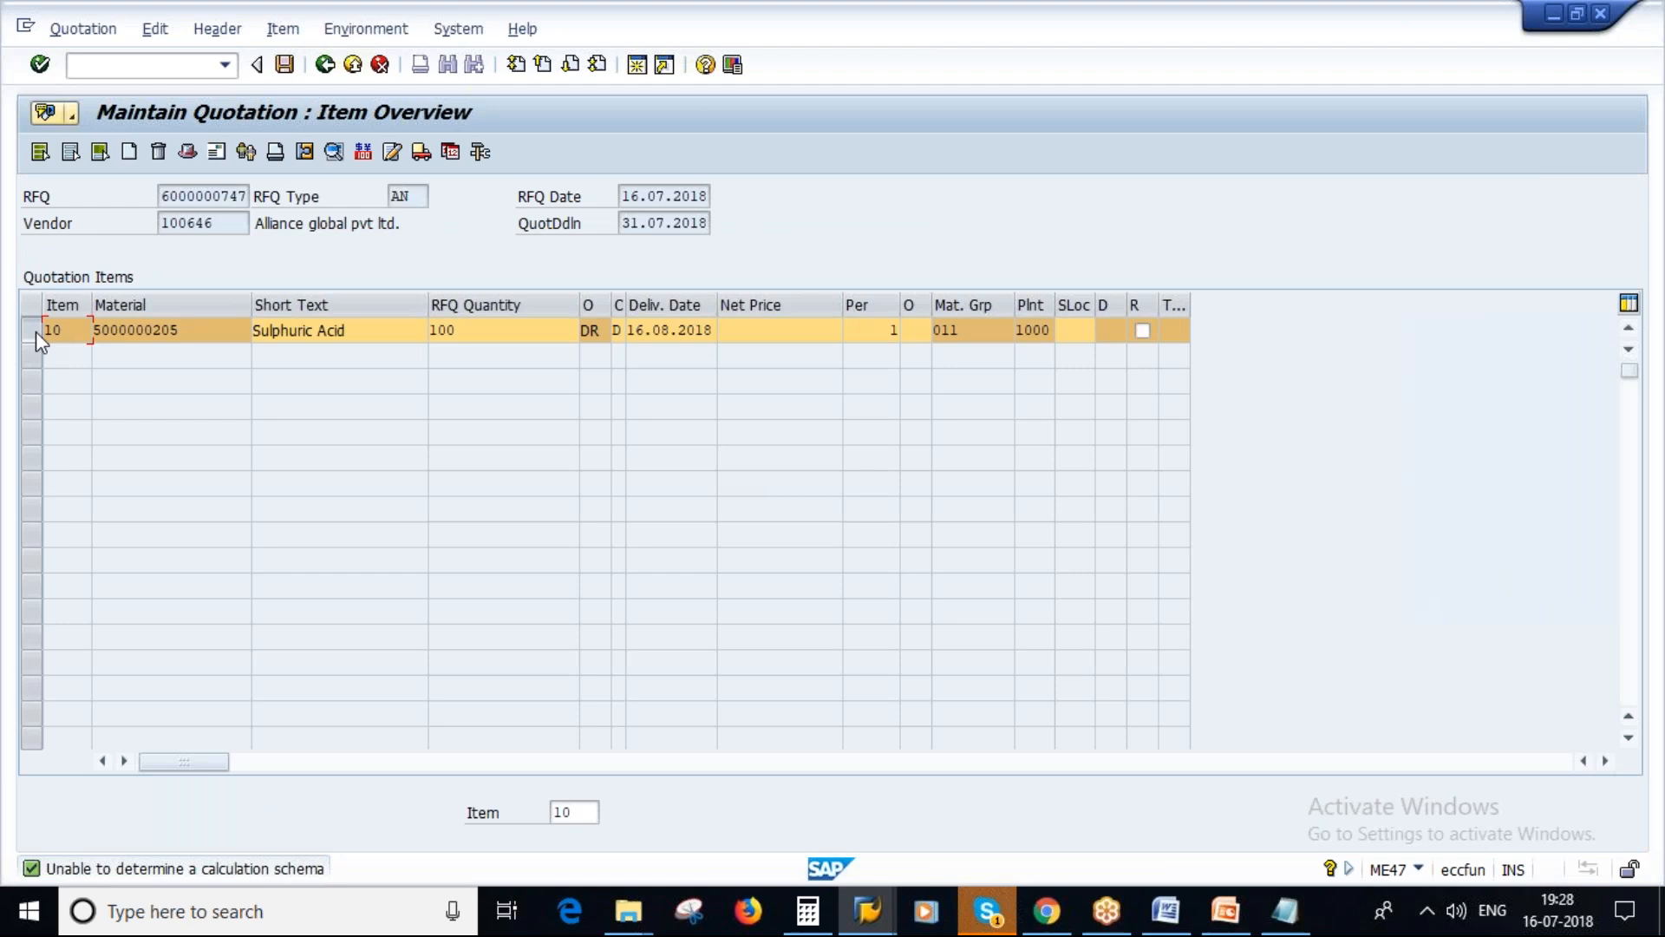
pyautogui.click(362, 151)
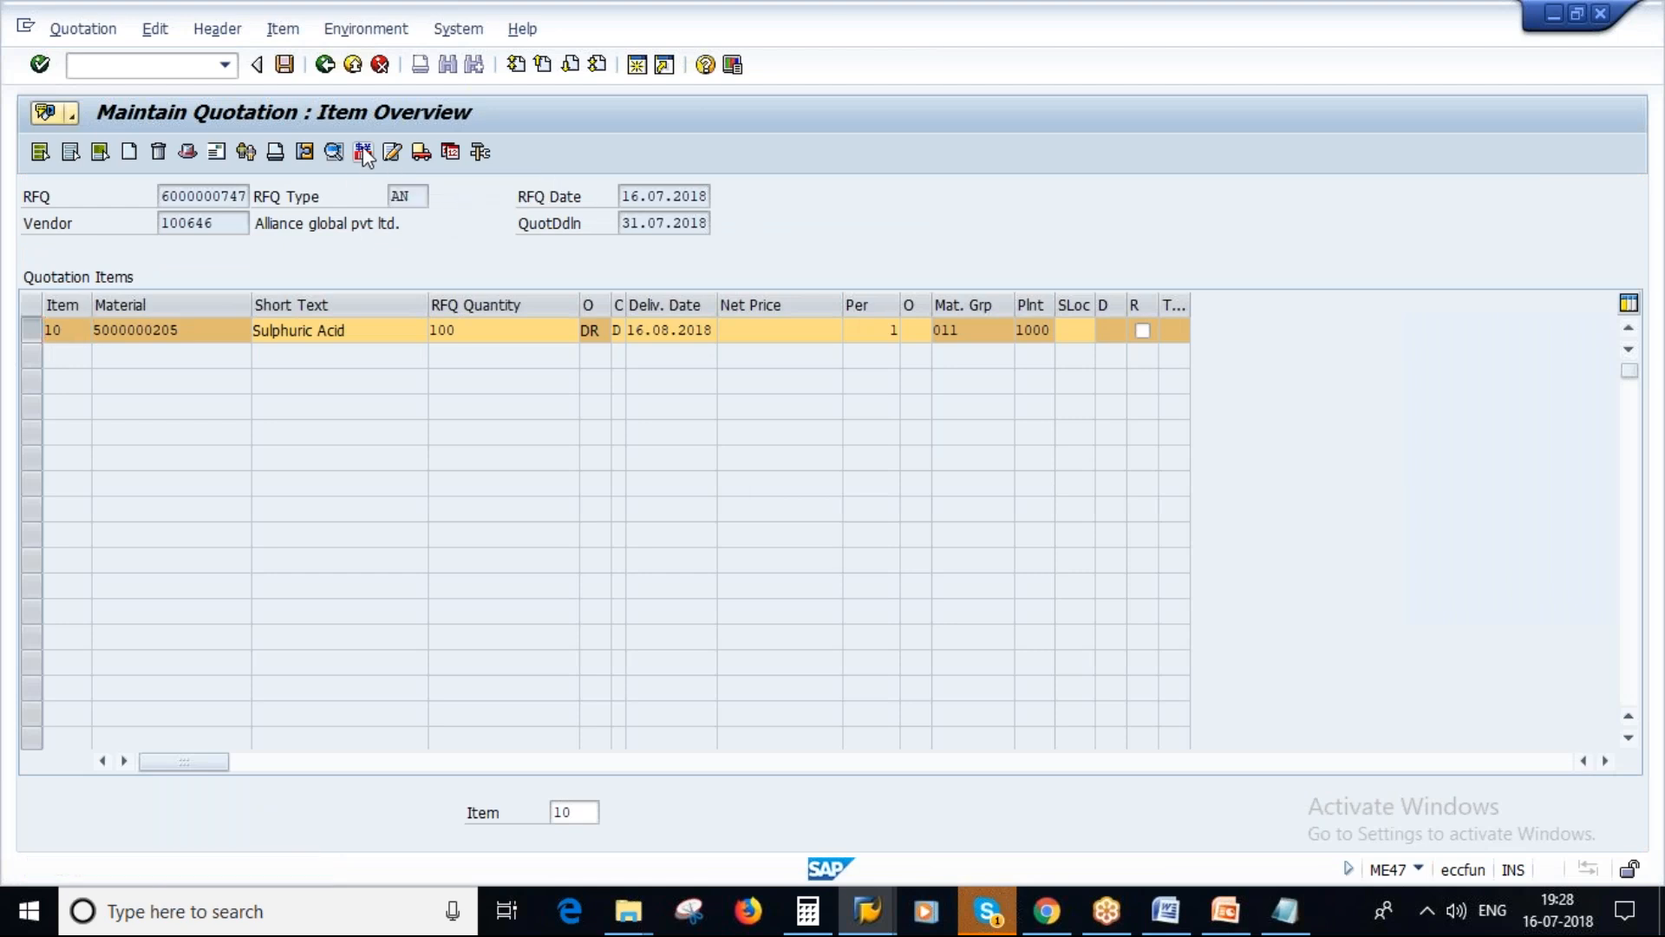
pyautogui.click(388, 385)
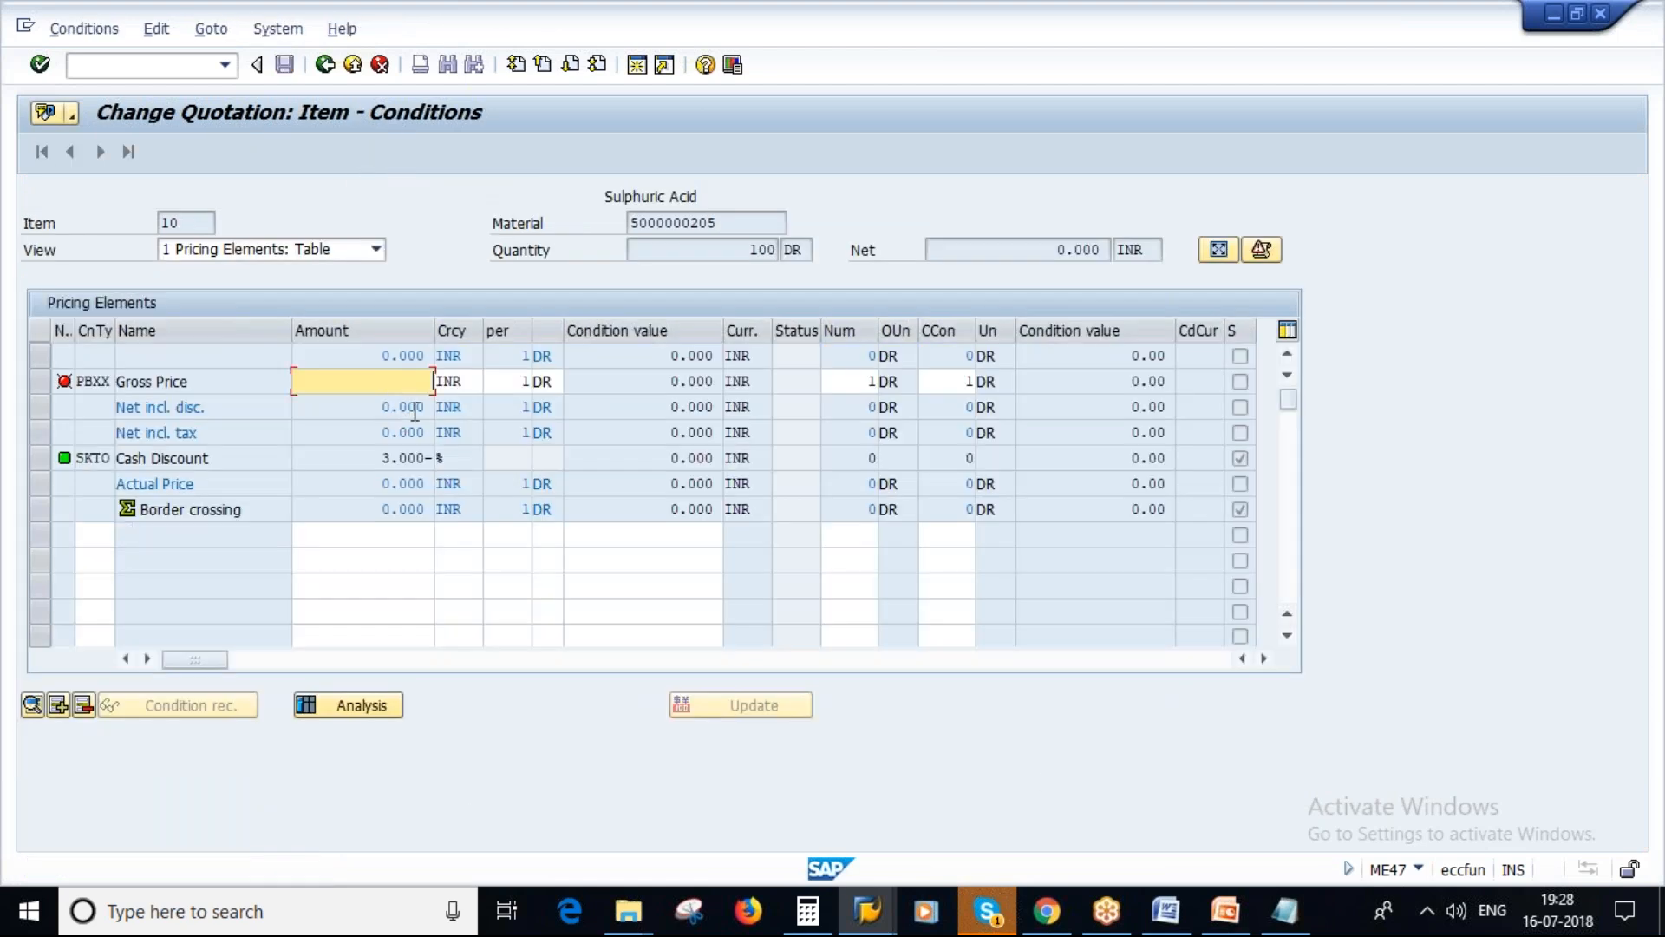
pyautogui.click(1284, 911)
pyautogui.moveTo(809, 530); pyautogui.dragTo(848, 531)
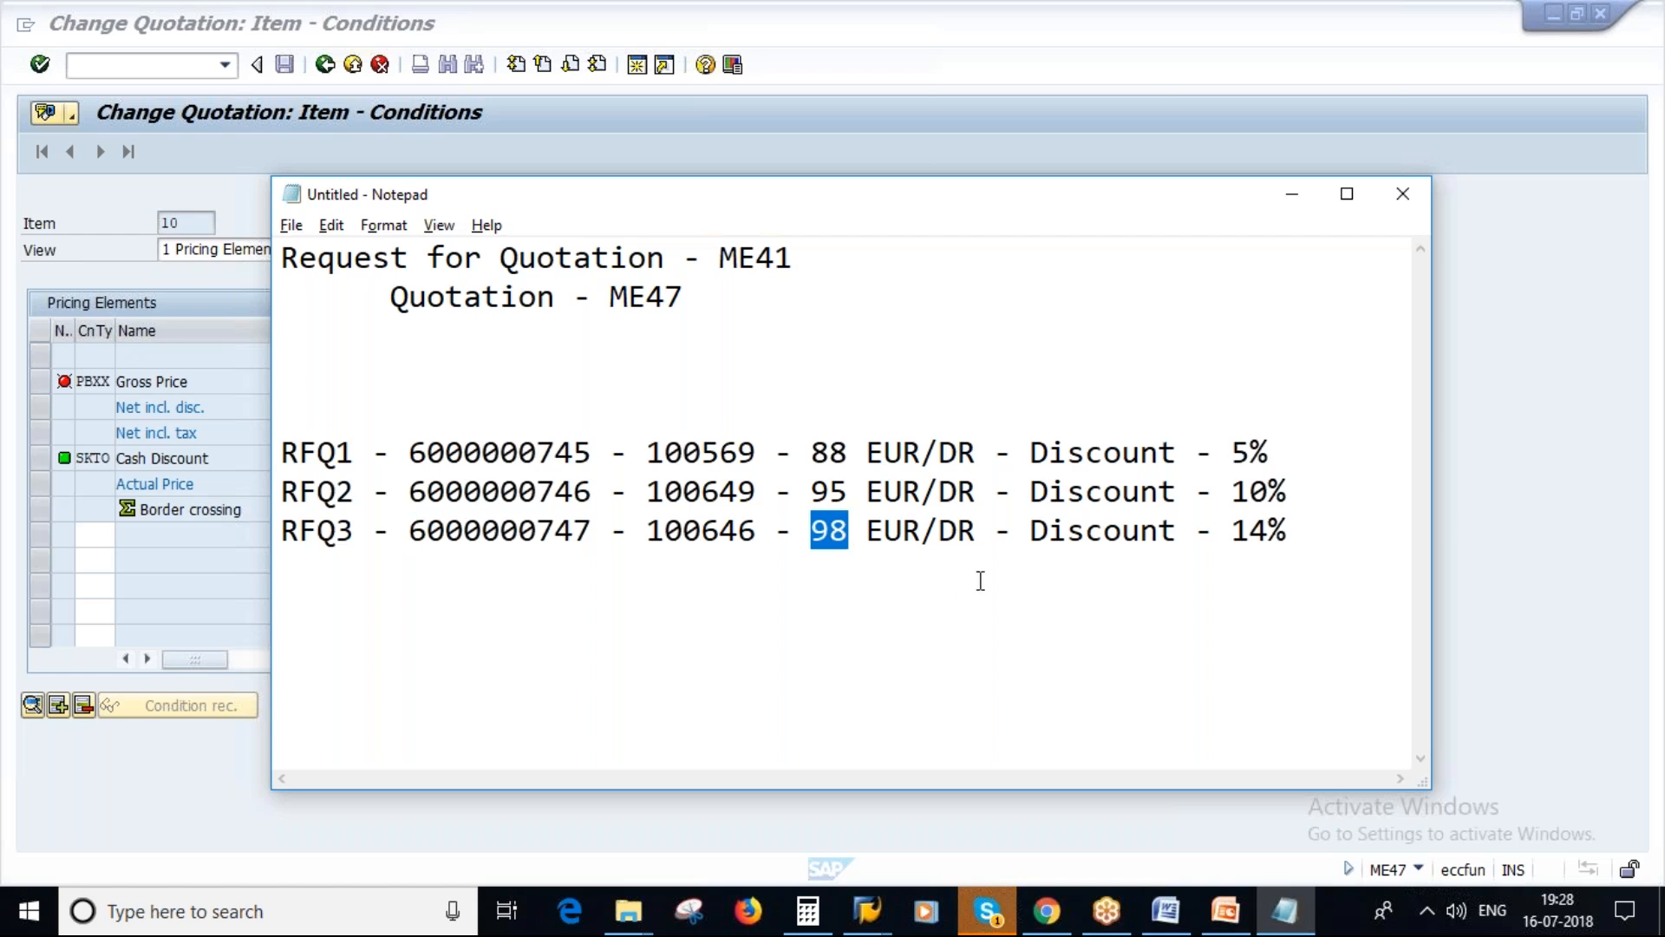
pyautogui.hotkey('alt', 'Tab')
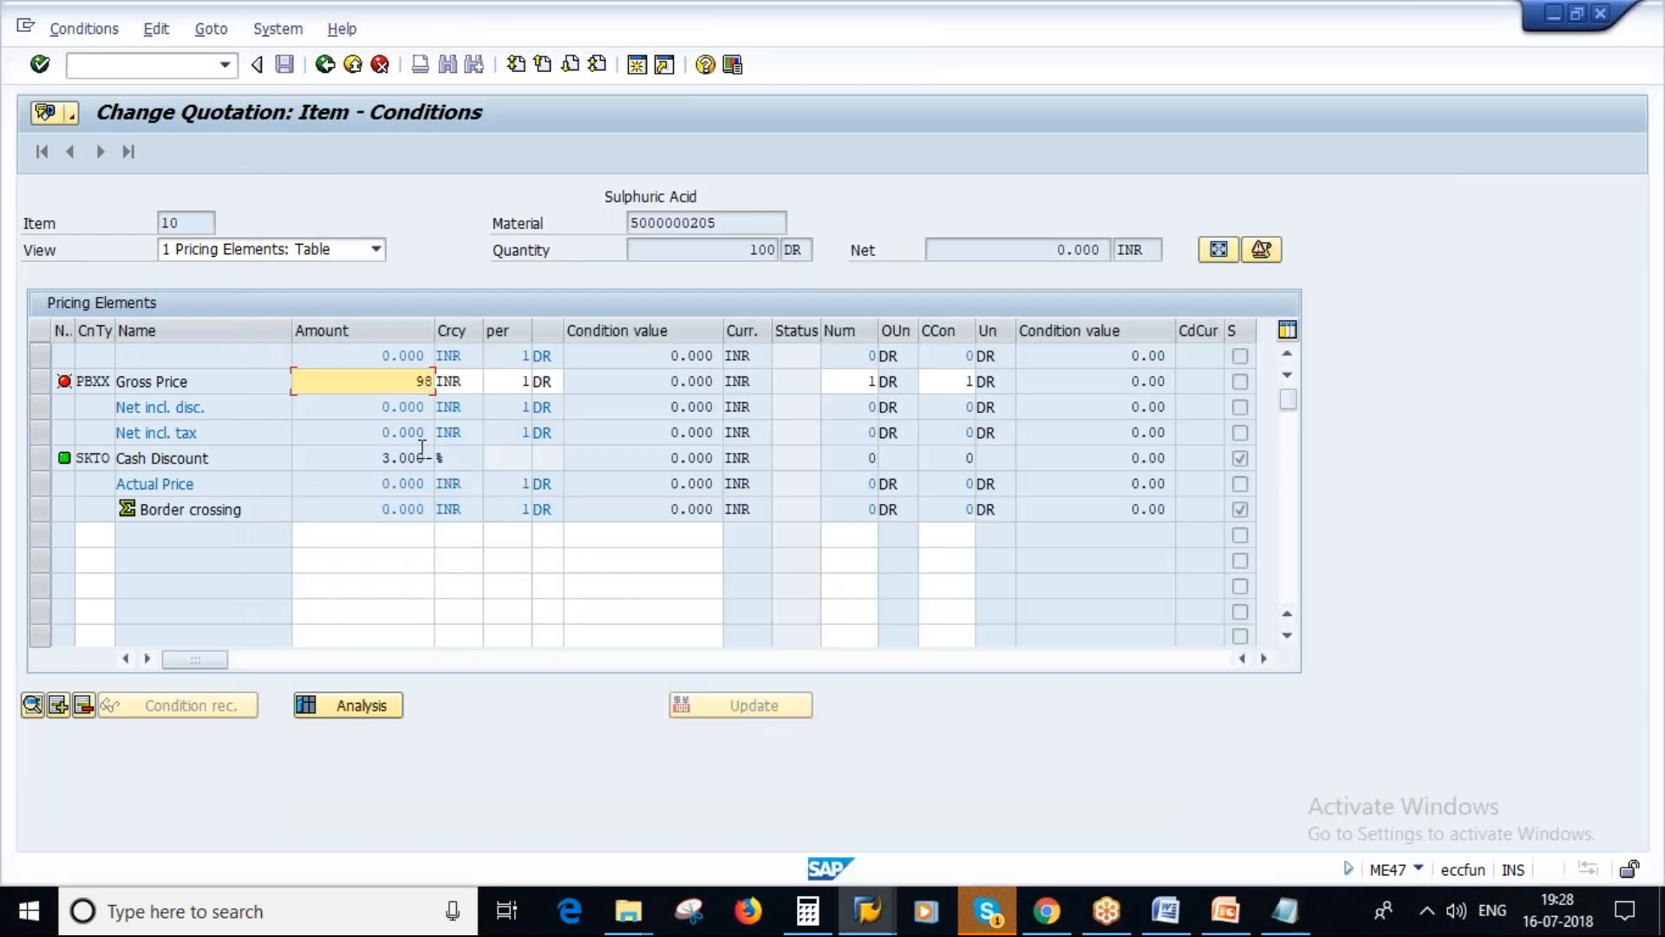
pyautogui.press('Return')
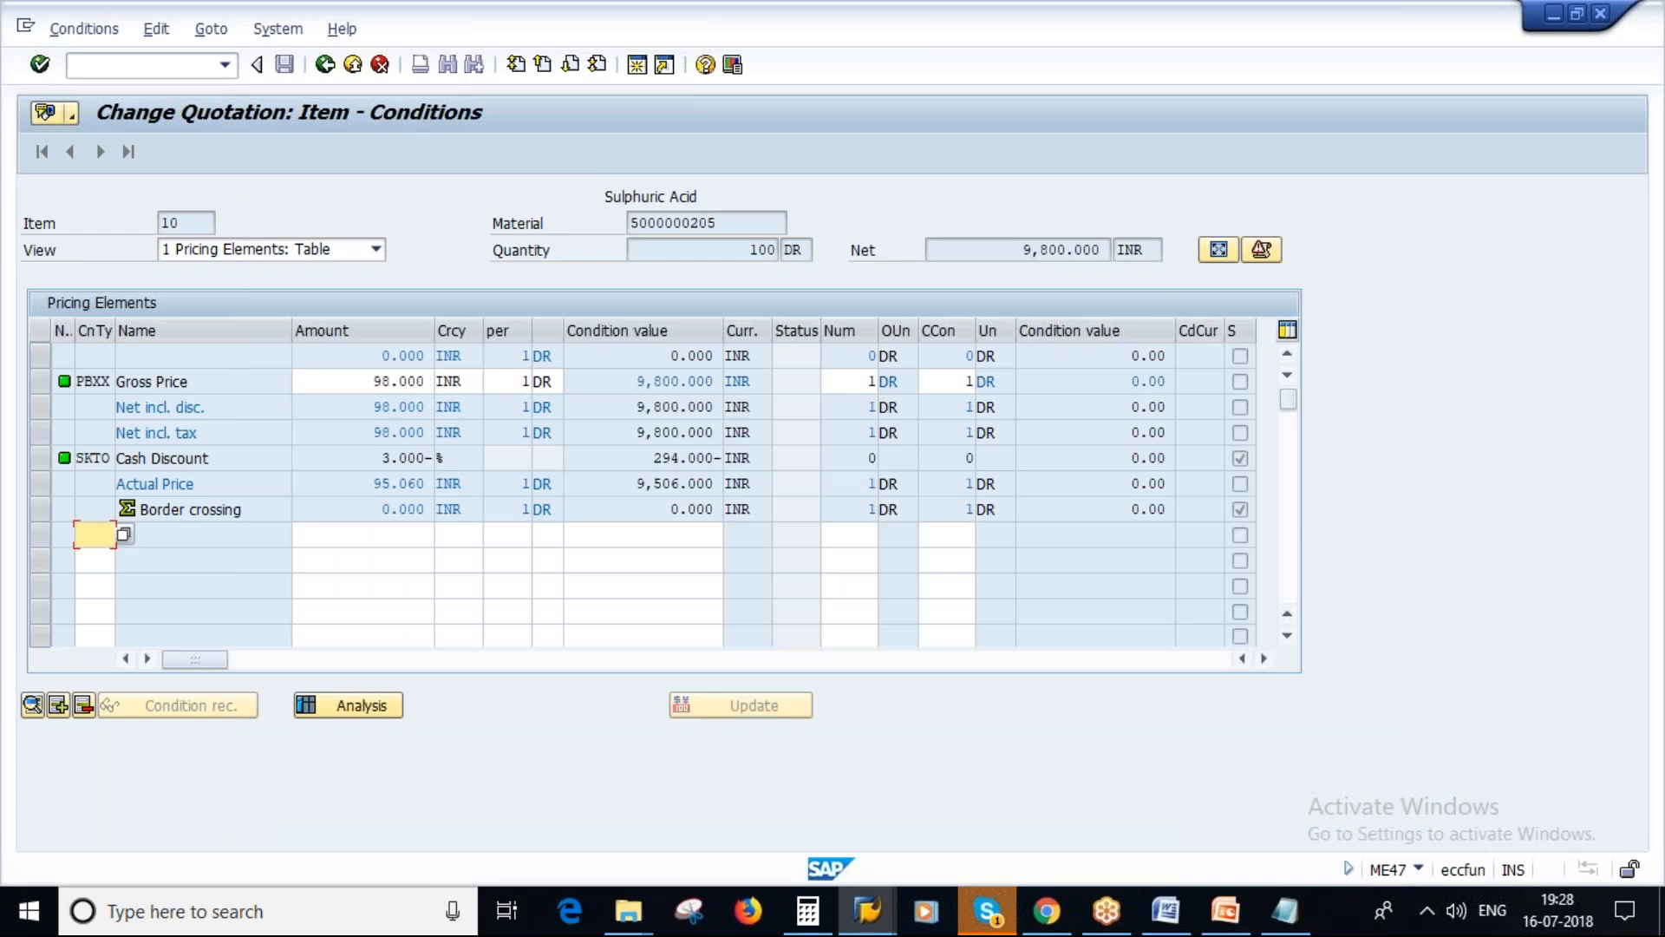
# Add condition type RA01 with an amount of 14, checking RFQ3's discount in Notepad, and save the quotation.
pyautogui.write('RA01')
pyautogui.press('Tab')
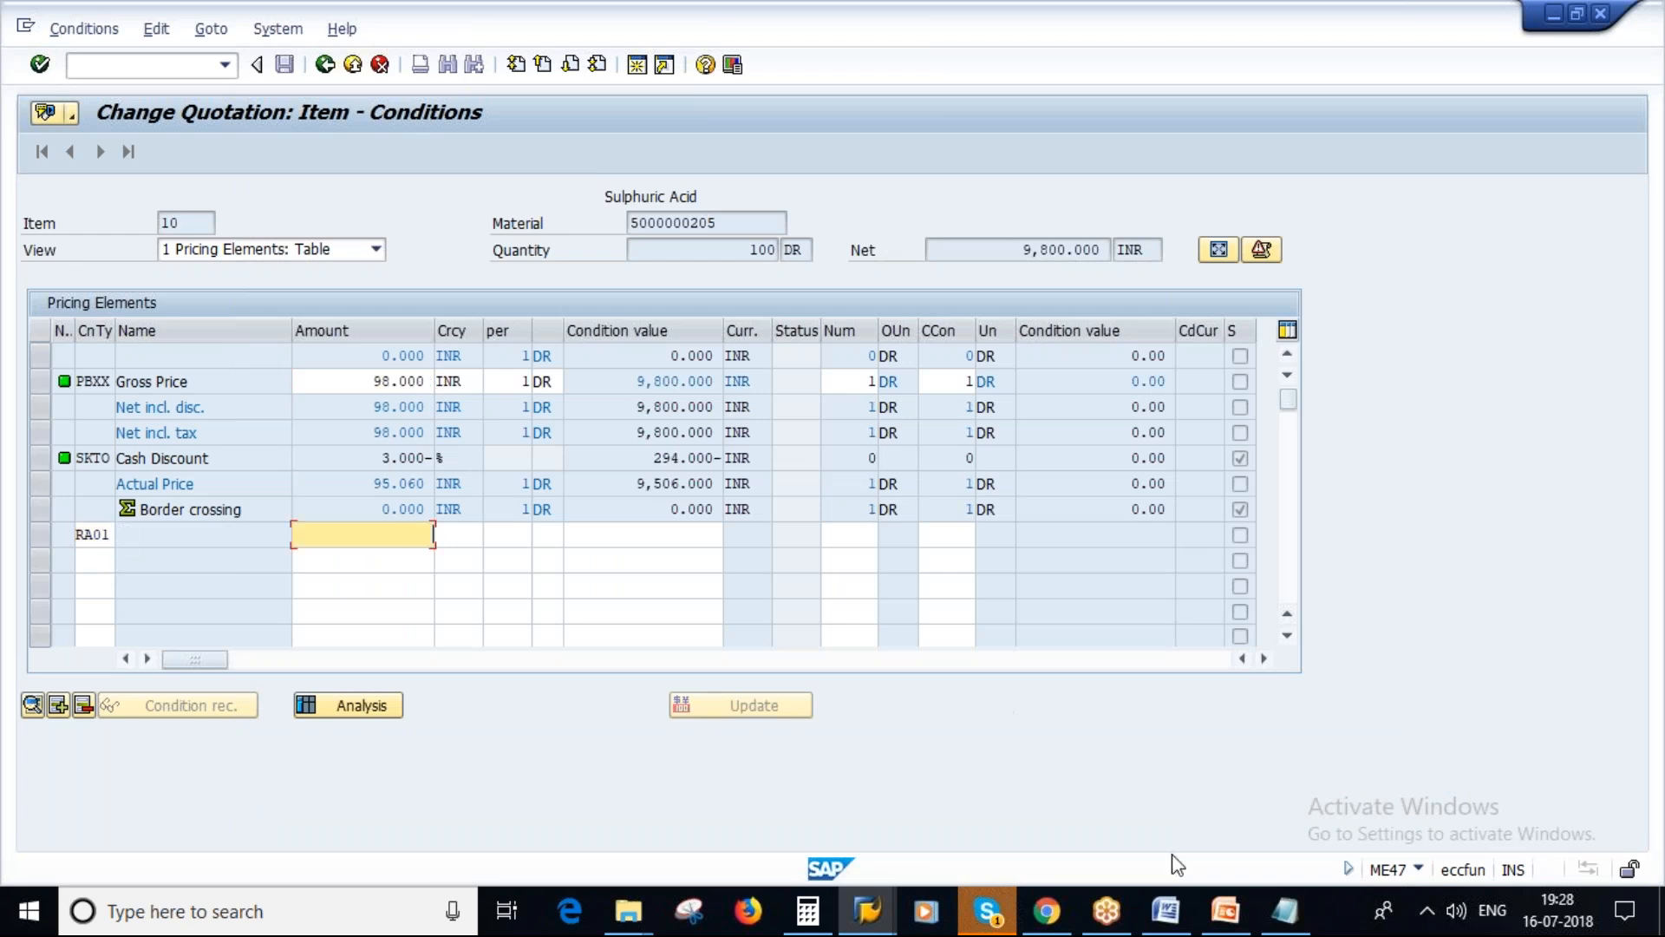
pyautogui.click(1287, 909)
pyautogui.moveTo(1249, 530); pyautogui.dragTo(1287, 530)
pyautogui.hotkey('alt', 'Tab')
pyautogui.write('14')
pyautogui.press('Return')
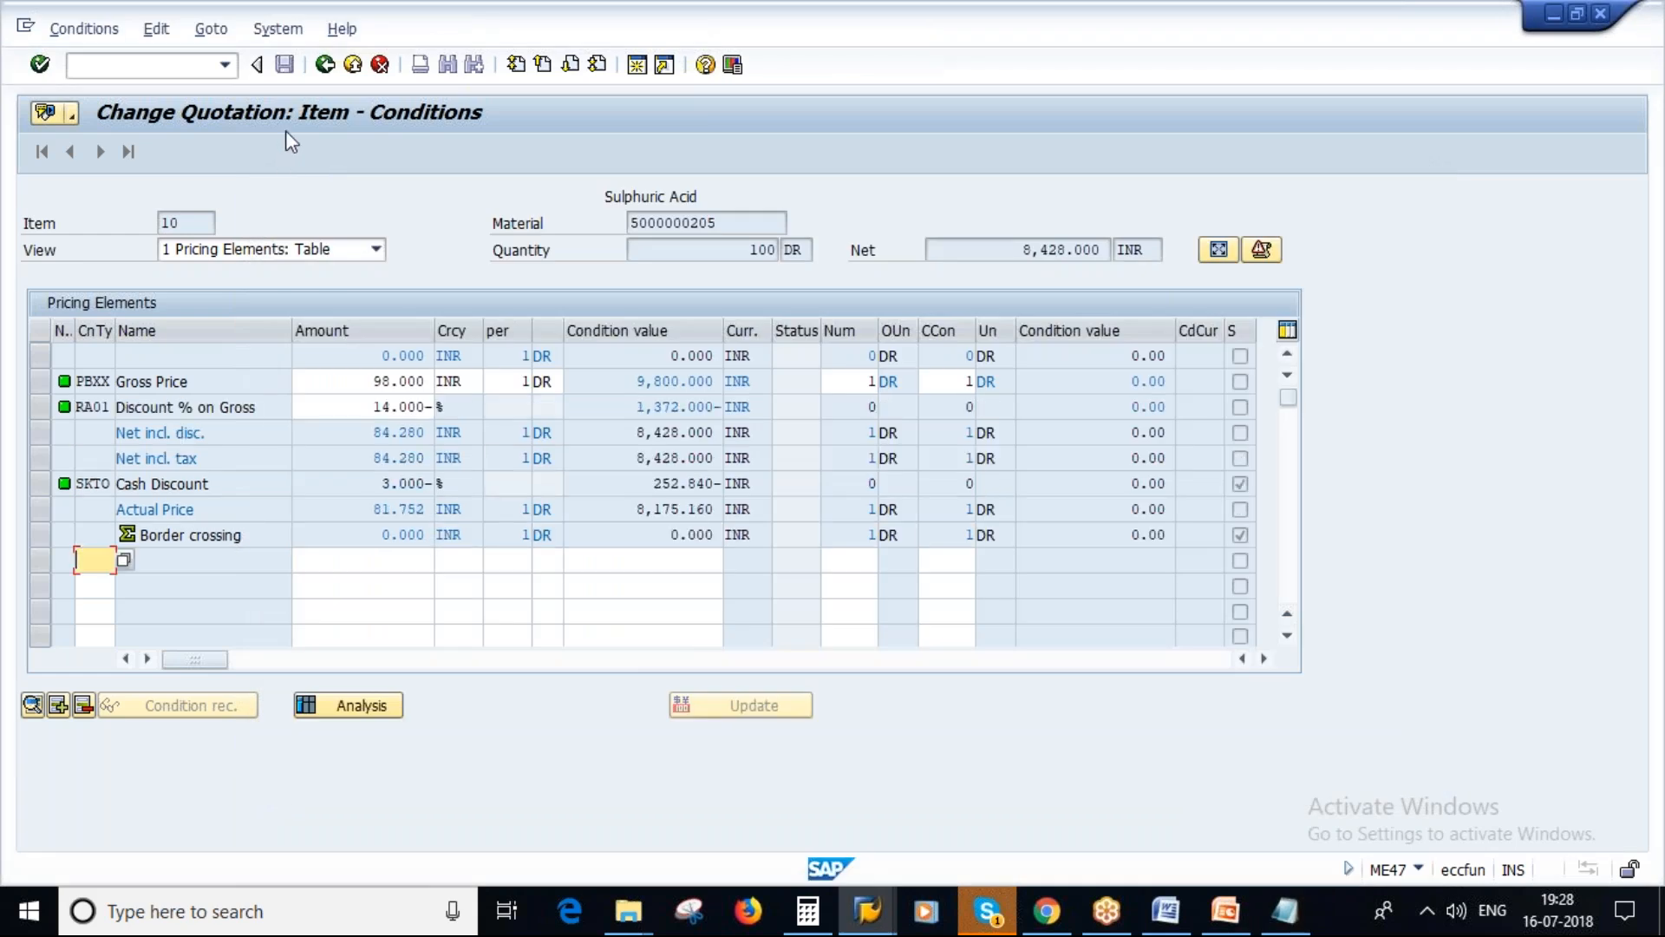
pyautogui.click(325, 65)
pyautogui.click(284, 65)
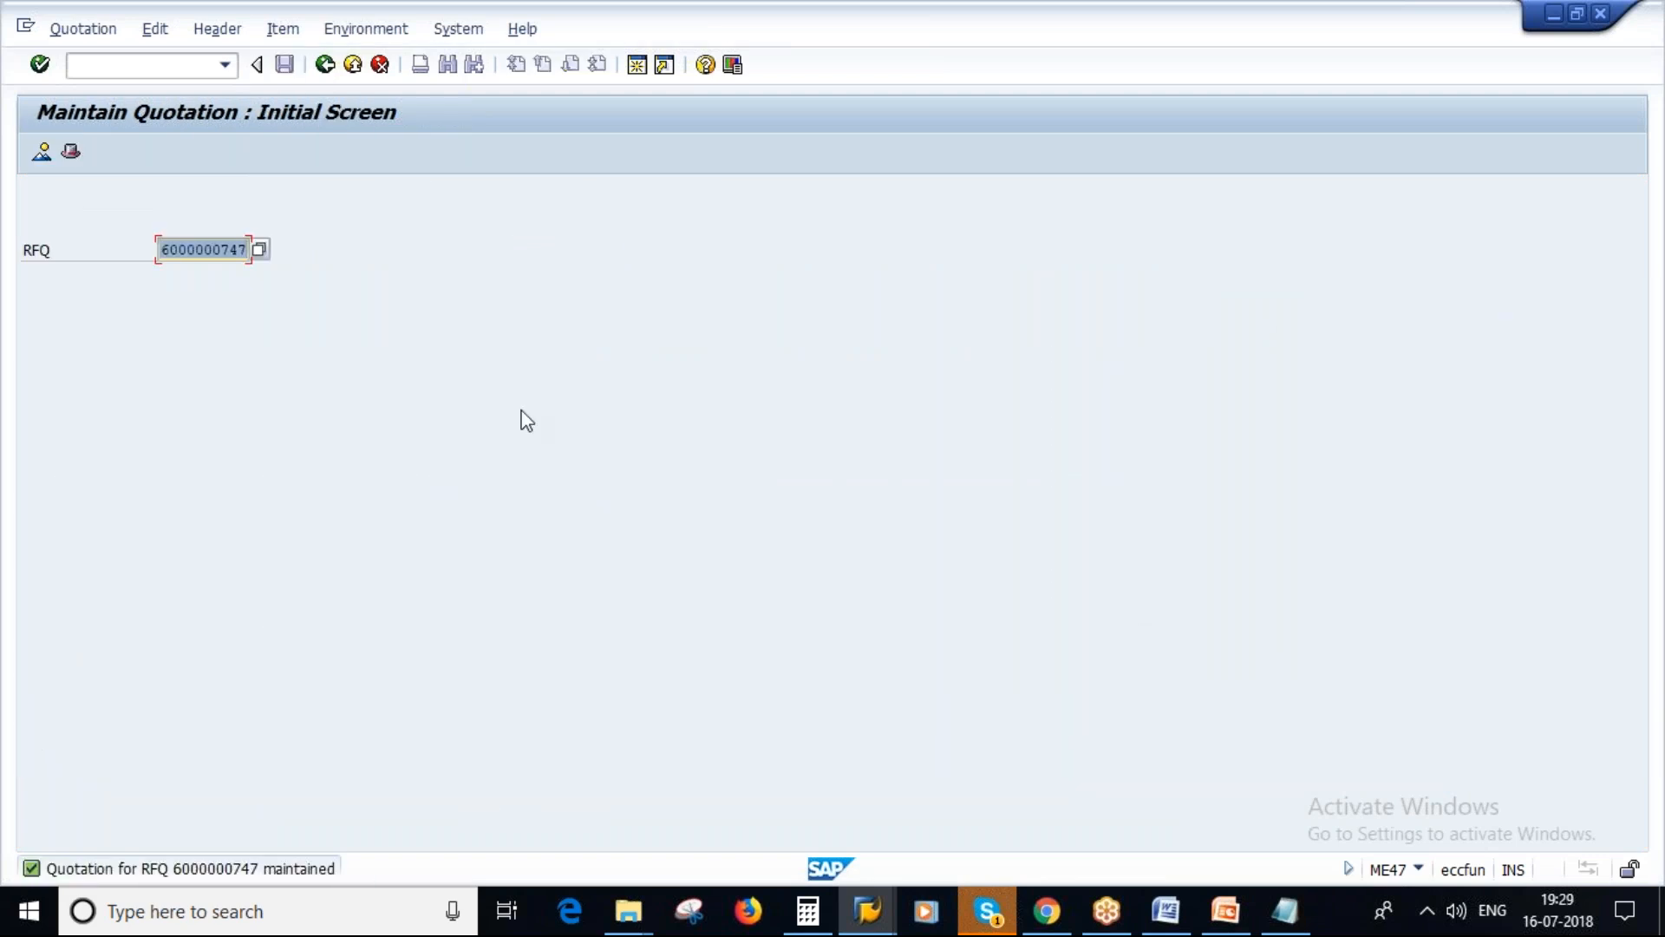
# Switch to Notepad and change the ME47 line to read "Maintain Quotation - ME47", adjusting its indentation.
pyautogui.click(1284, 911)
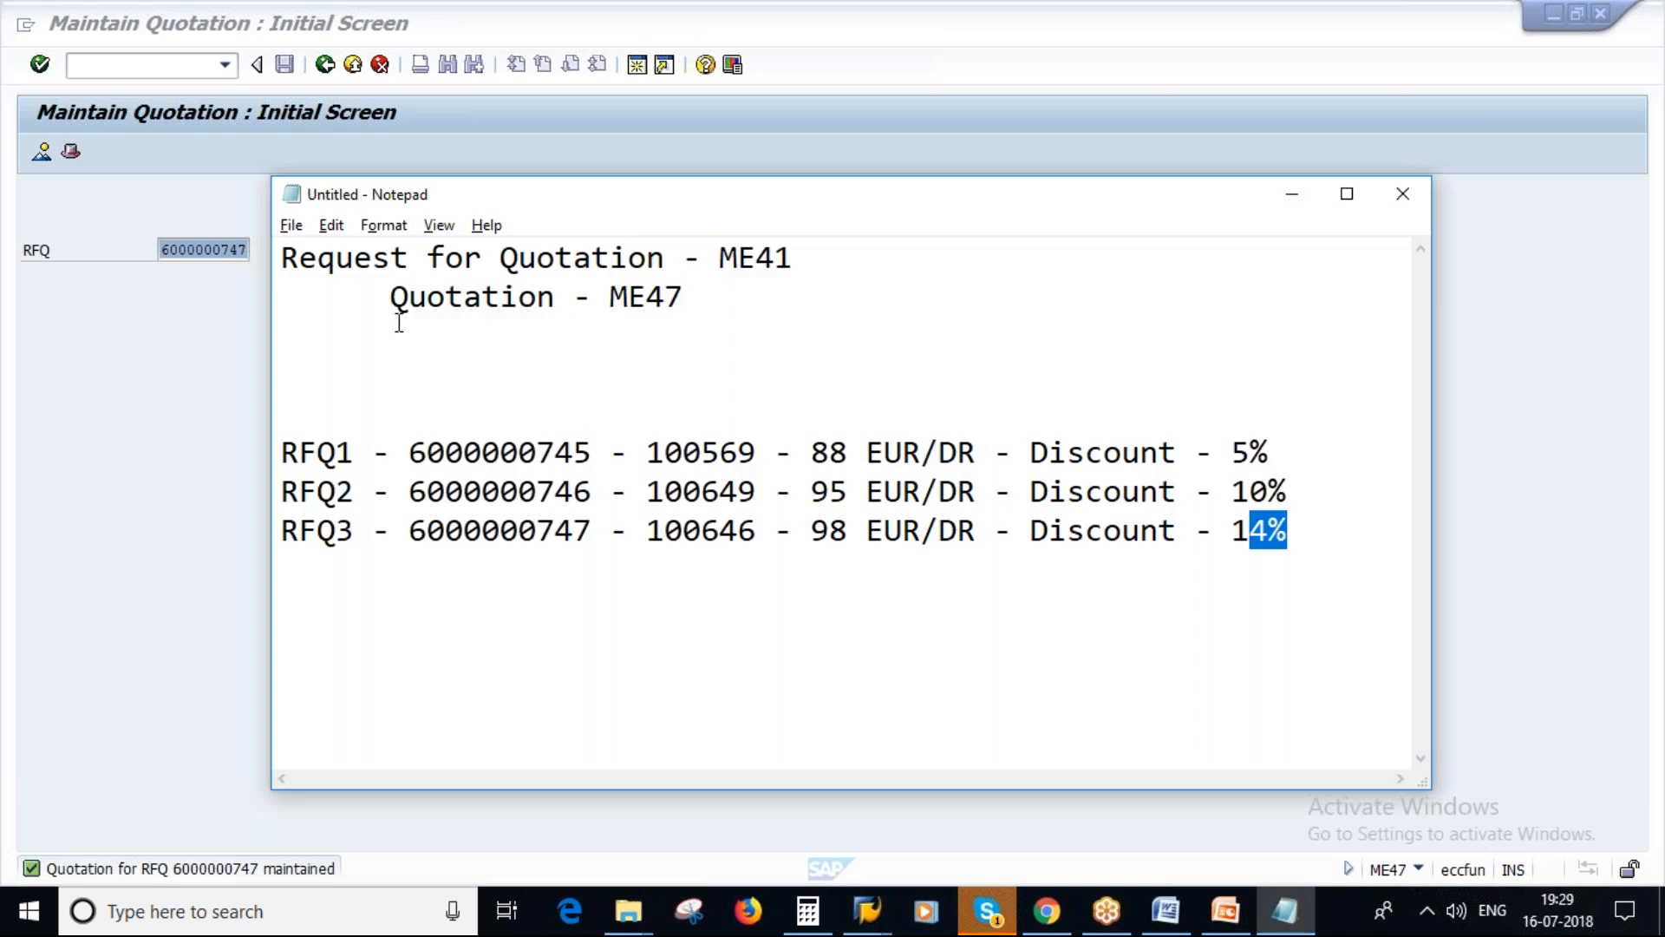
pyautogui.moveTo(1304, 530); pyautogui.dragTo(643, 451)
pyautogui.click(638, 470)
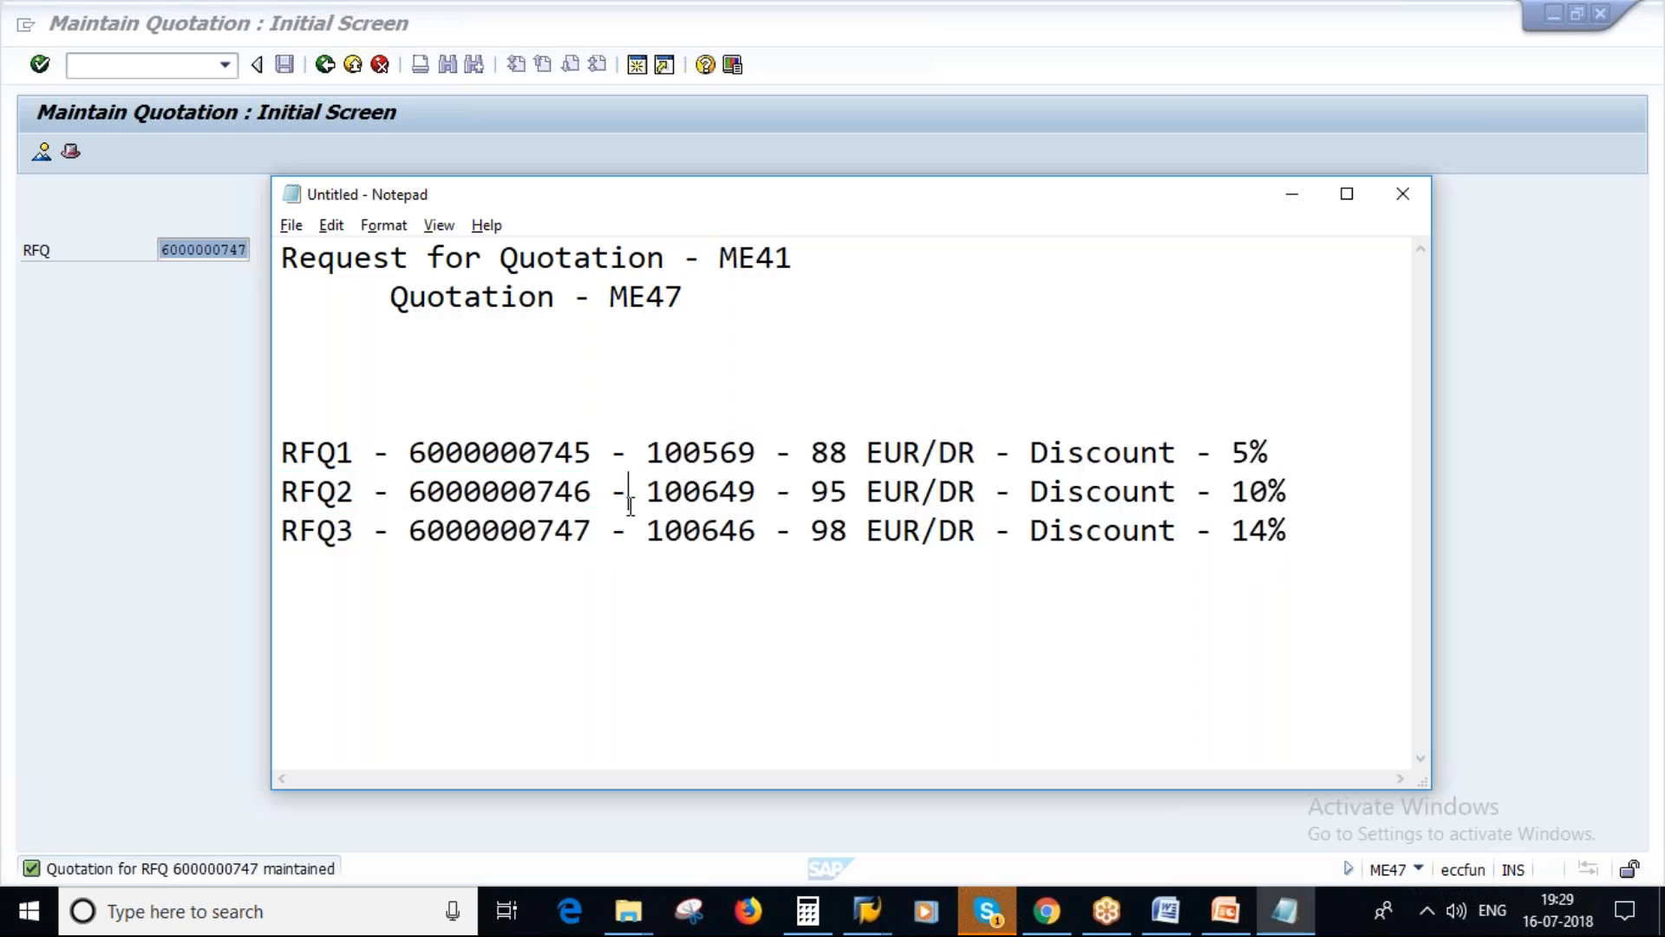
pyautogui.click(609, 297)
pyautogui.click(361, 298)
pyautogui.press('capslock')
pyautogui.write('m')
pyautogui.press('BackSpace')
pyautogui.press('BackSpace')
pyautogui.press('BackSpace')
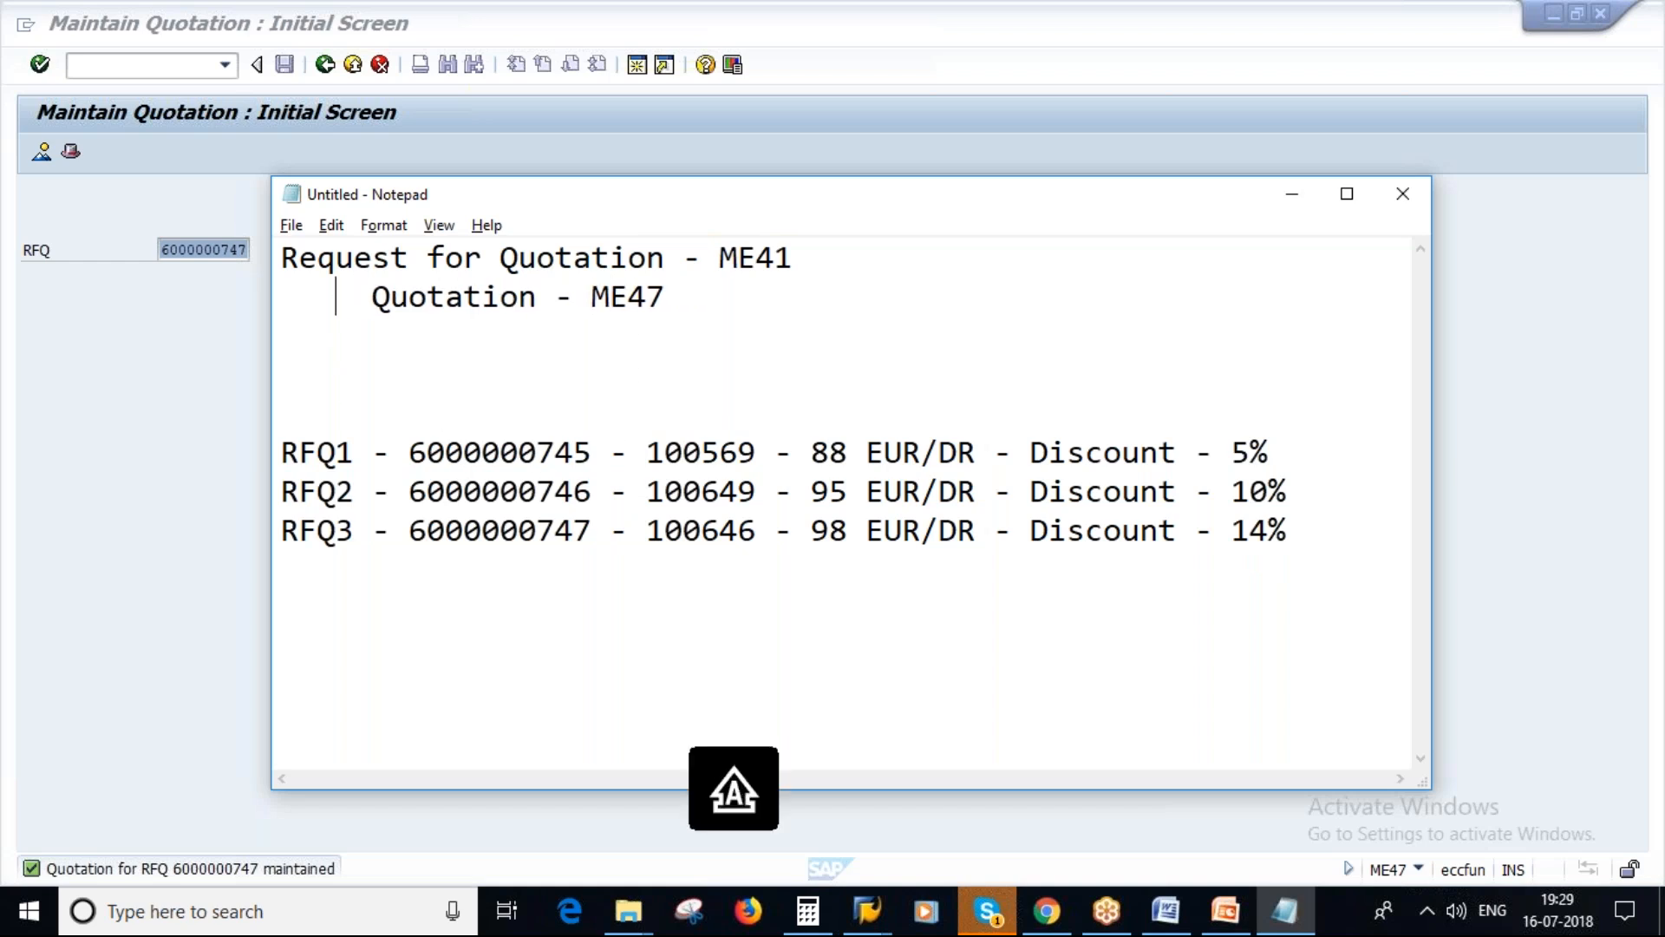
pyautogui.write('Maintain')
pyautogui.press('Delete')
pyautogui.press('Delete')
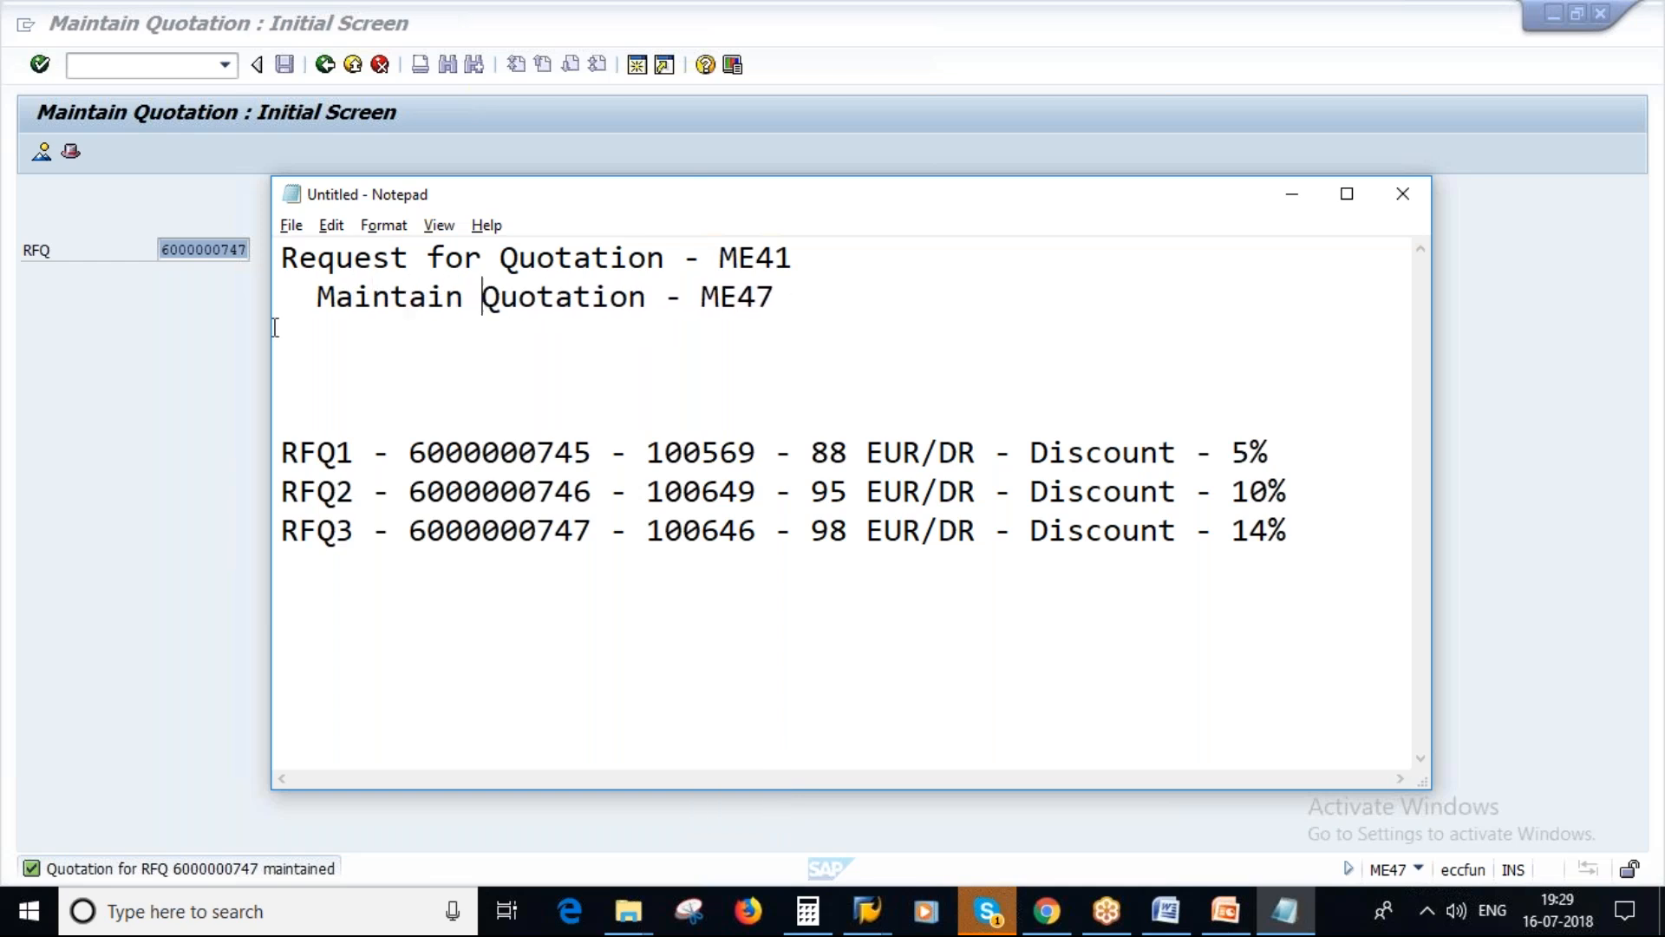
pyautogui.click(307, 294)
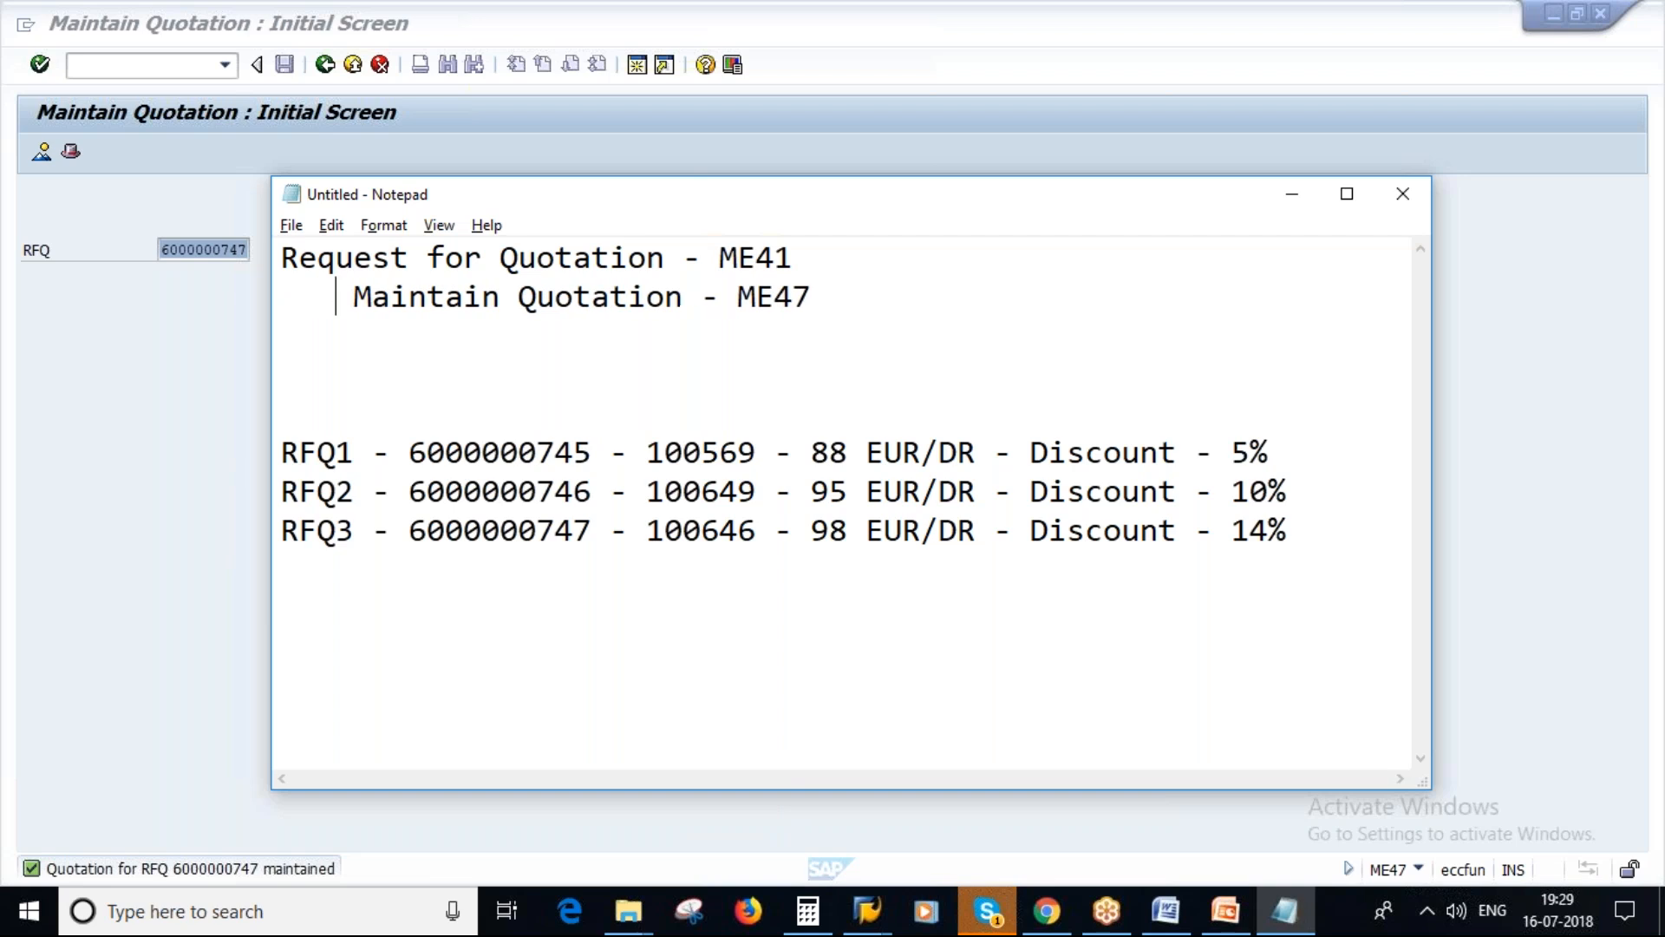
# Add the indented line "Price comparision and Vendor selection - ME49" below the Maintain Quotation line in Notepad.
pyautogui.click(859, 281)
pyautogui.press('Return')
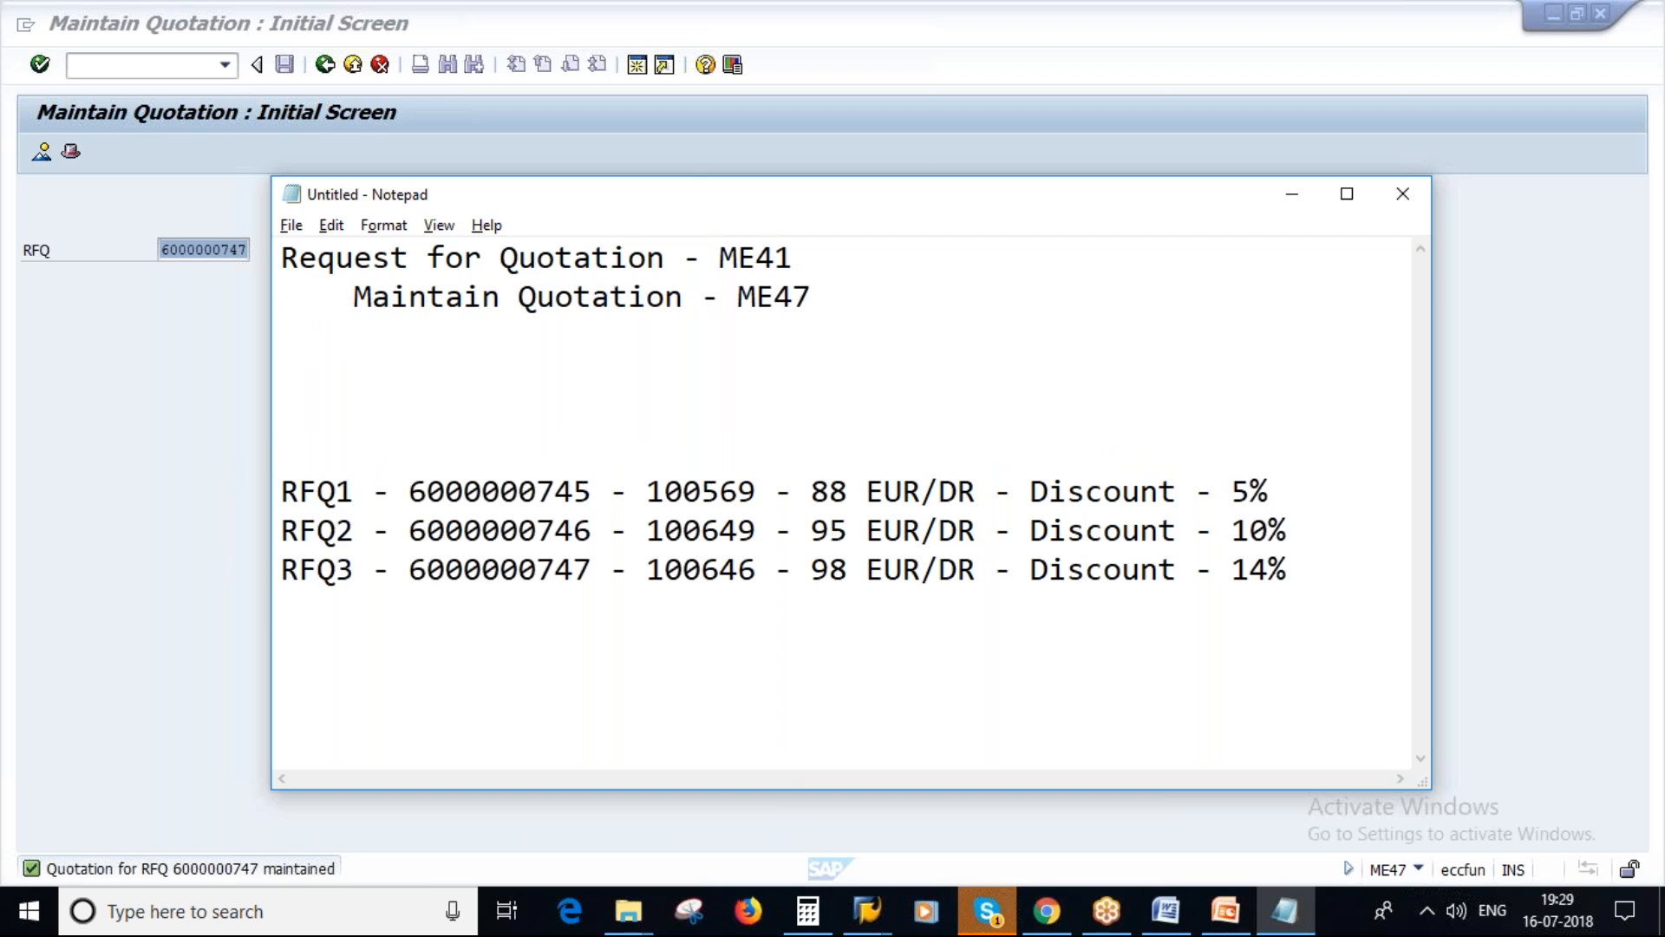
pyautogui.write('Pri')
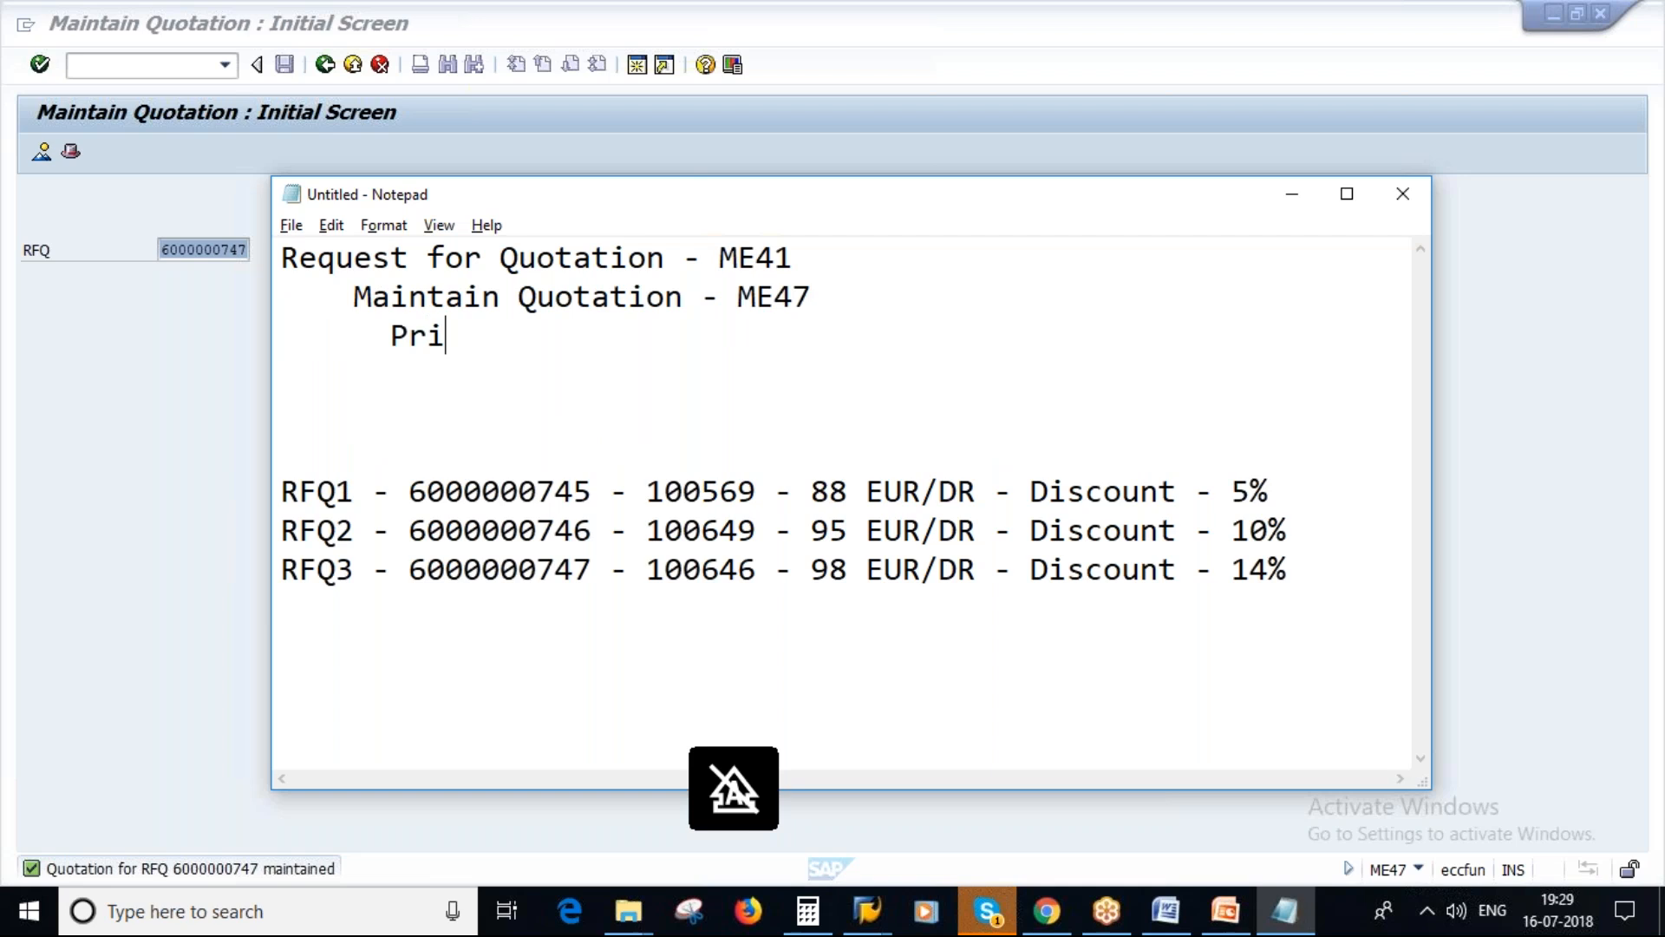
pyautogui.write('ce compa')
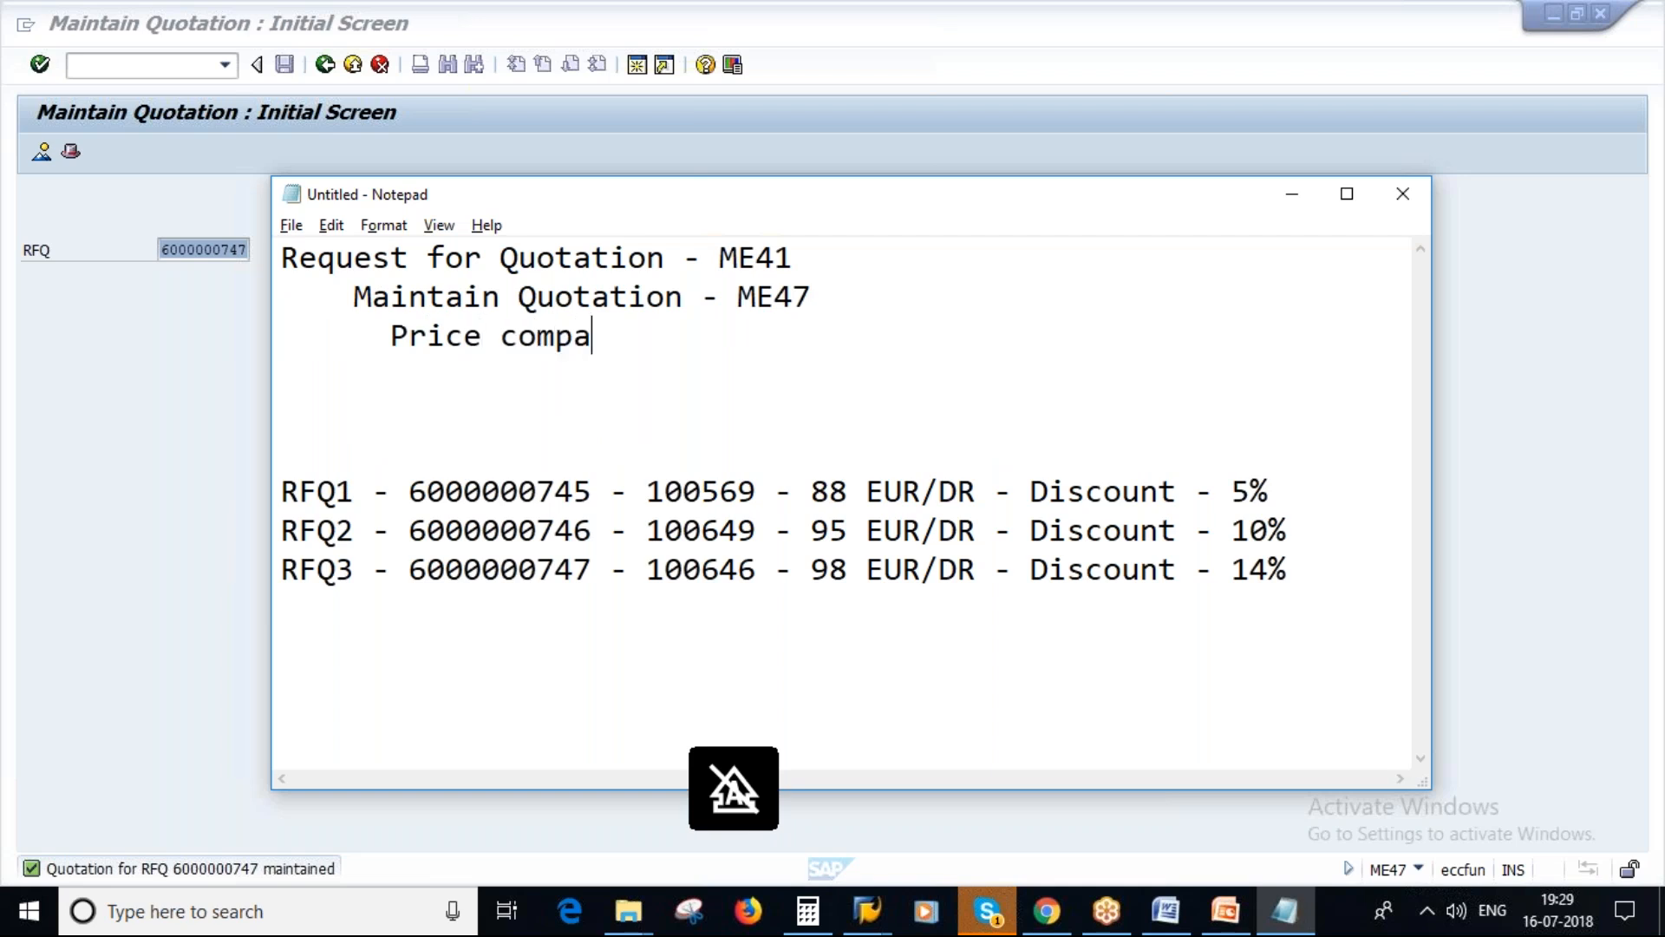
pyautogui.write('rision and ')
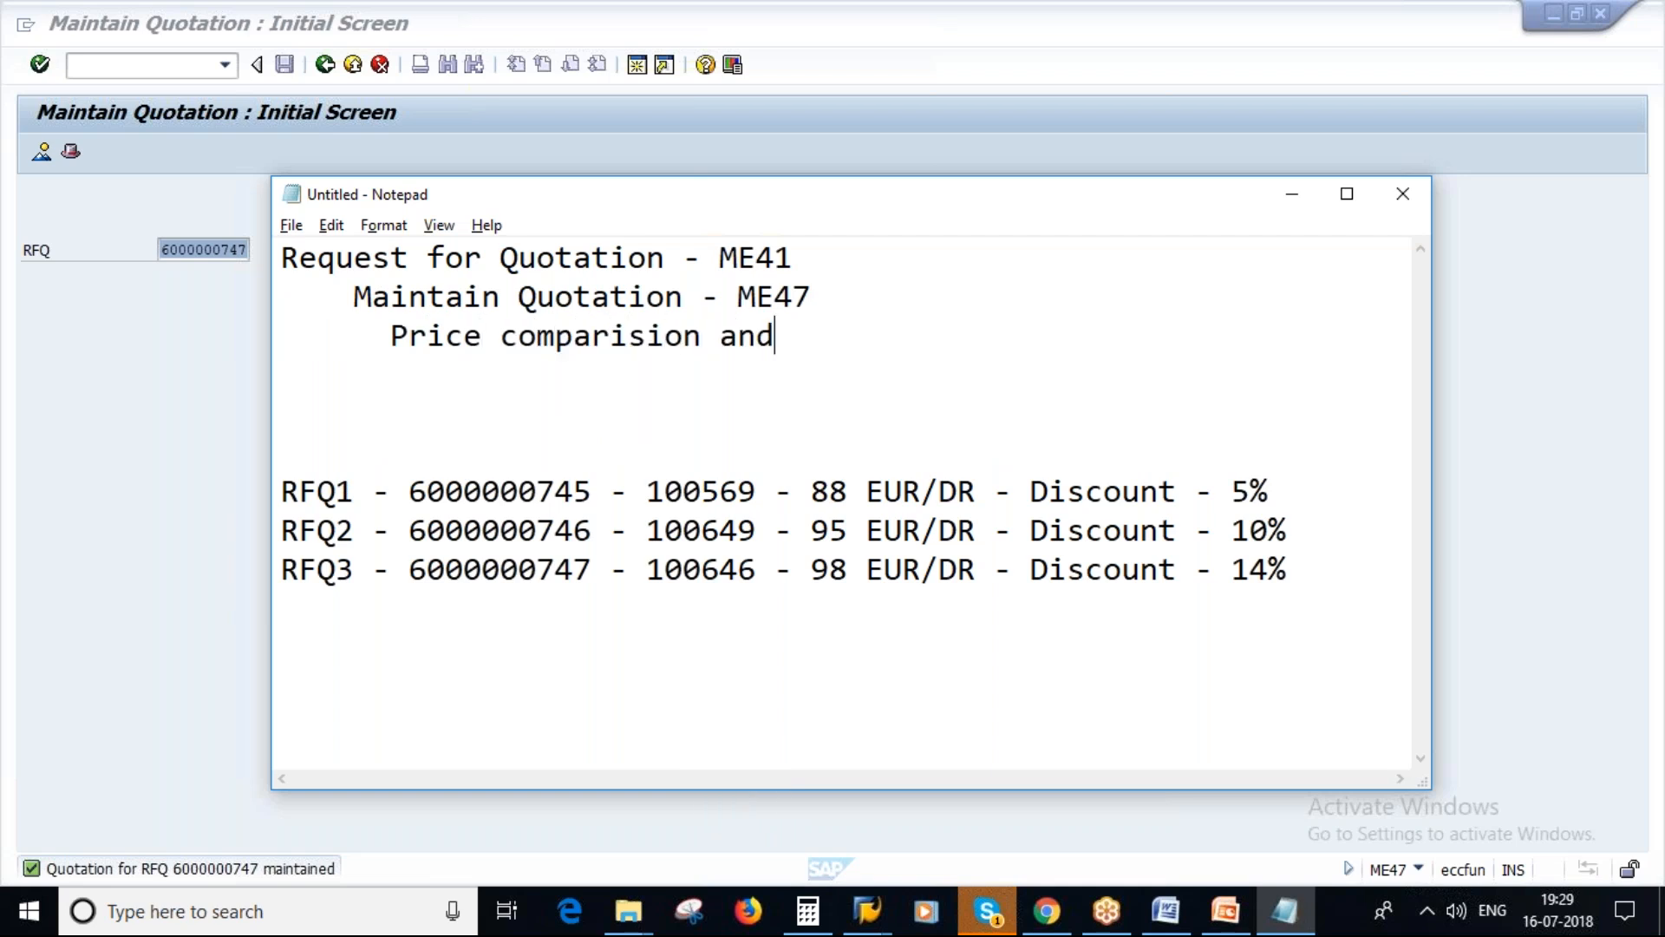
pyautogui.write('Vendo')
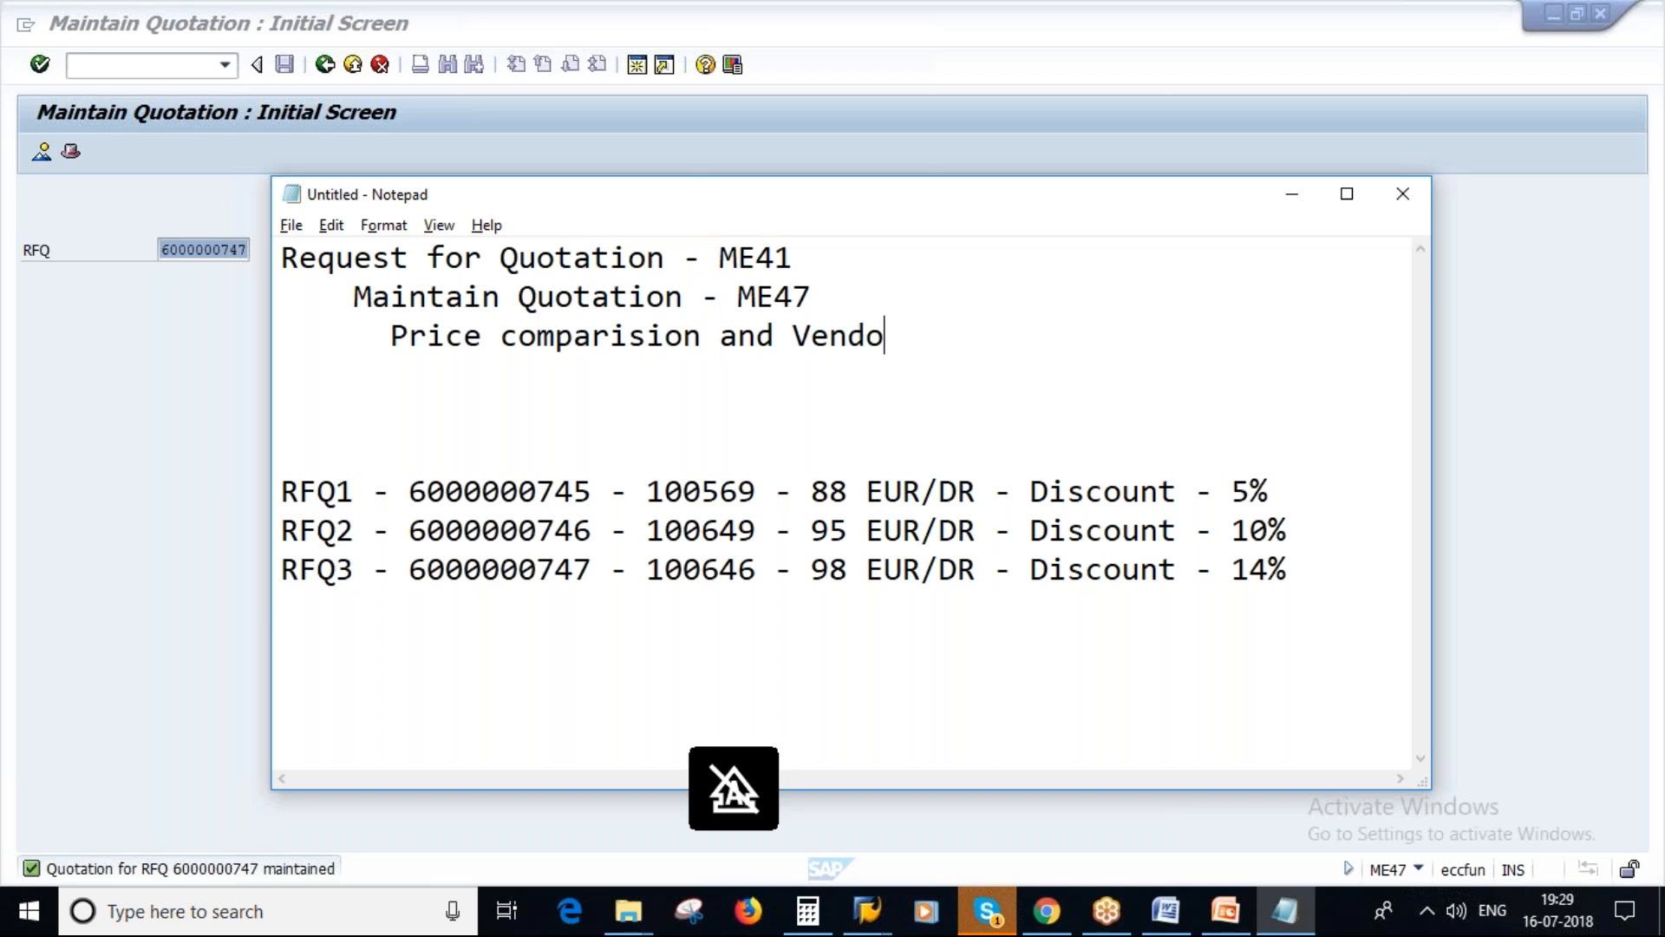
pyautogui.write('r selecti')
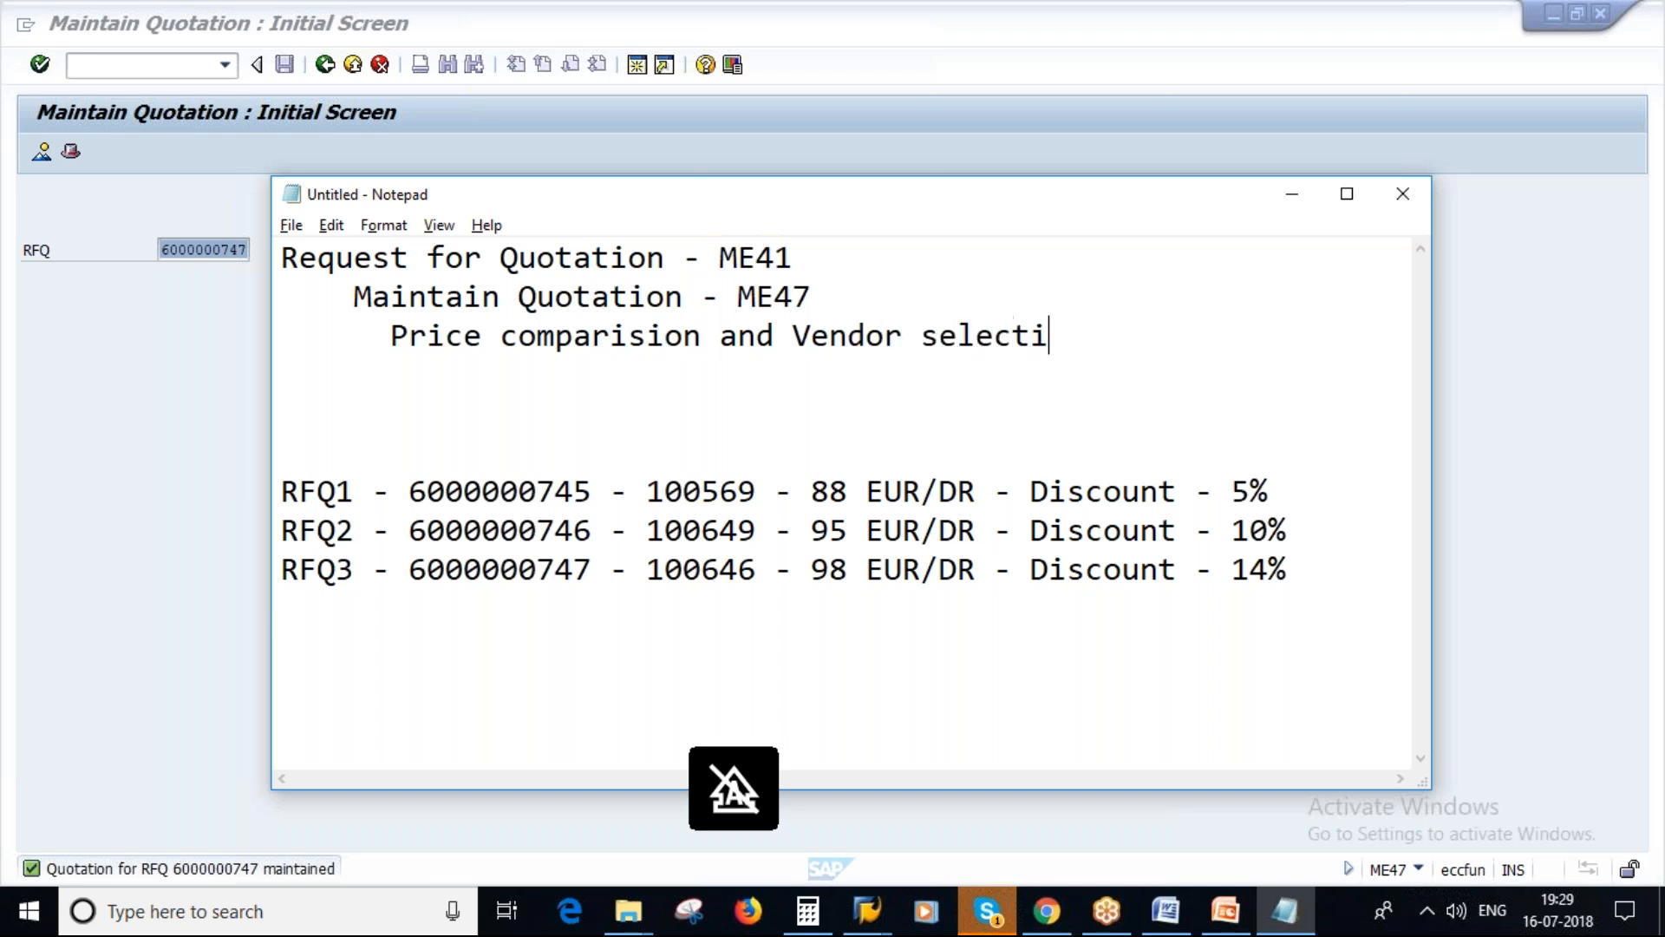
pyautogui.write('on -')
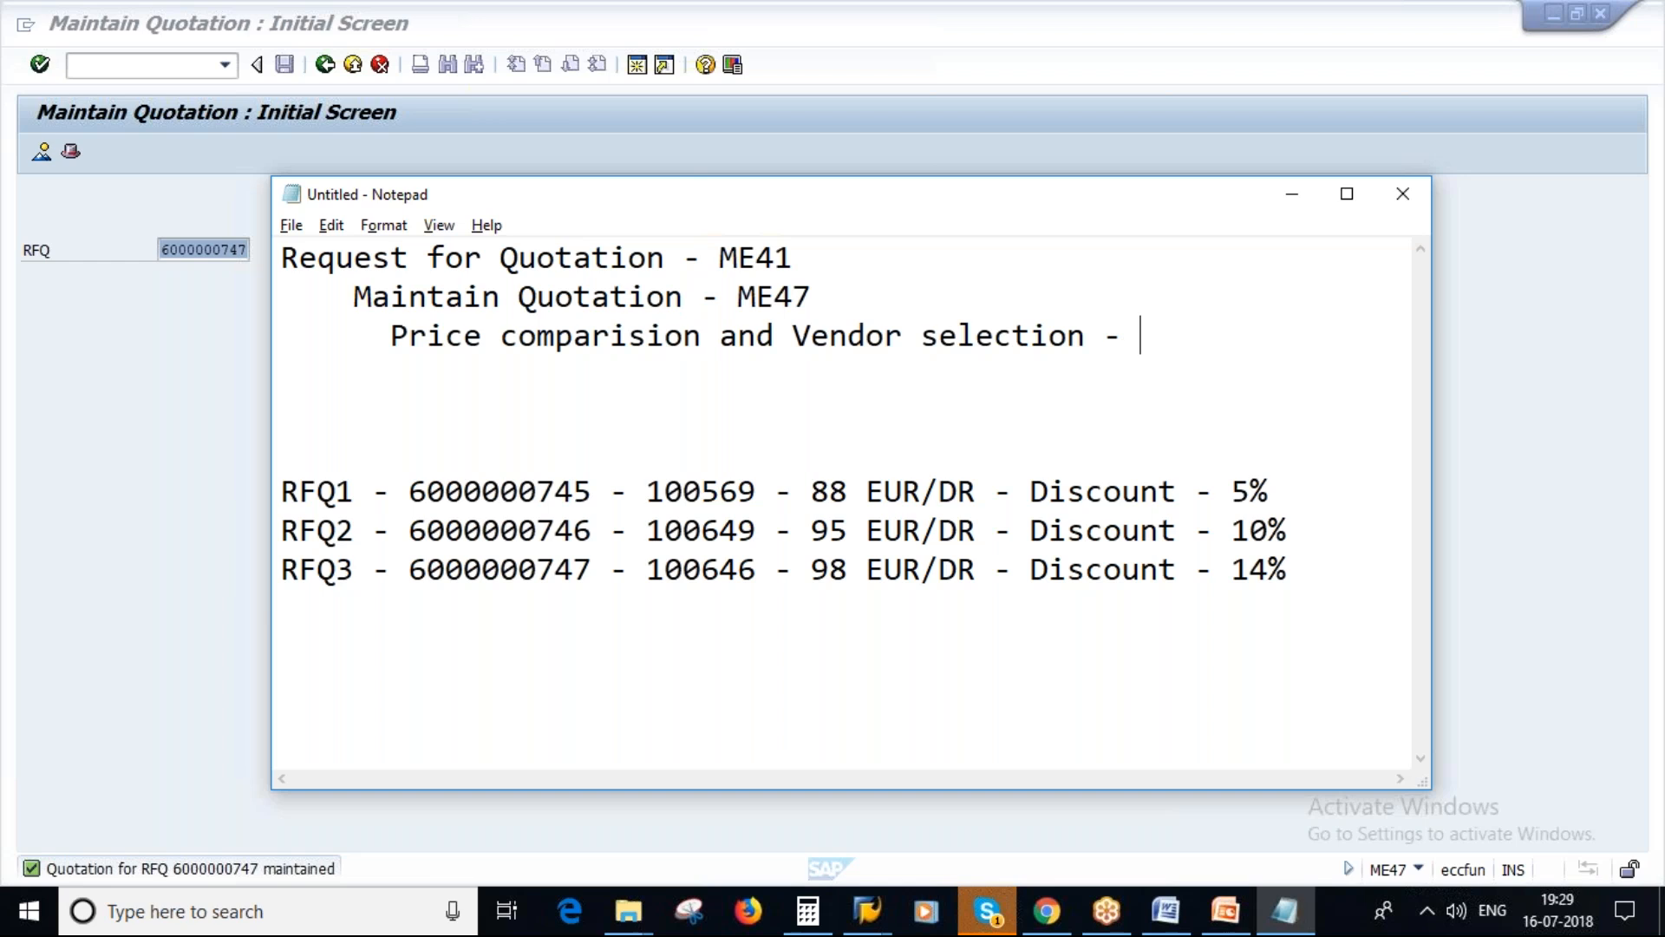
pyautogui.write(' ME49')
pyautogui.click(392, 336)
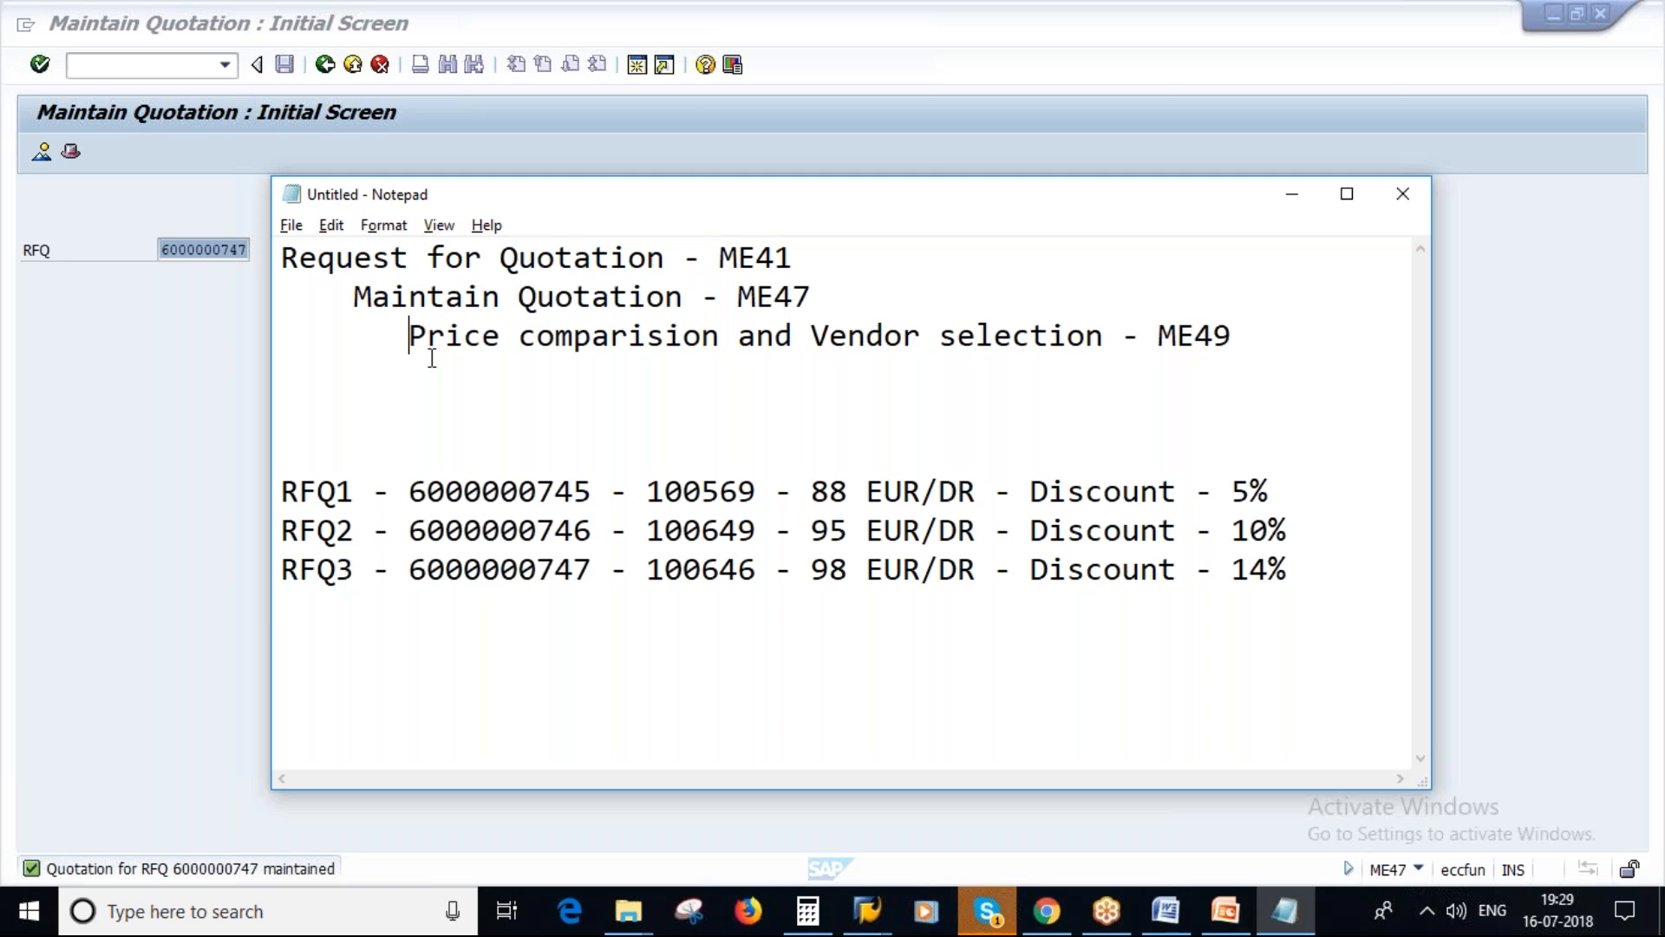
# Review the vendors, prices and discounts of the three RFQs and the ME49 price comparison line in Notepad.
pyautogui.moveTo(646, 491); pyautogui.dragTo(1158, 497)
pyautogui.click(880, 524)
pyautogui.click(862, 497)
pyautogui.doubleClick(864, 536)
pyautogui.click(869, 584)
pyautogui.moveTo(406, 338); pyautogui.dragTo(618, 340)
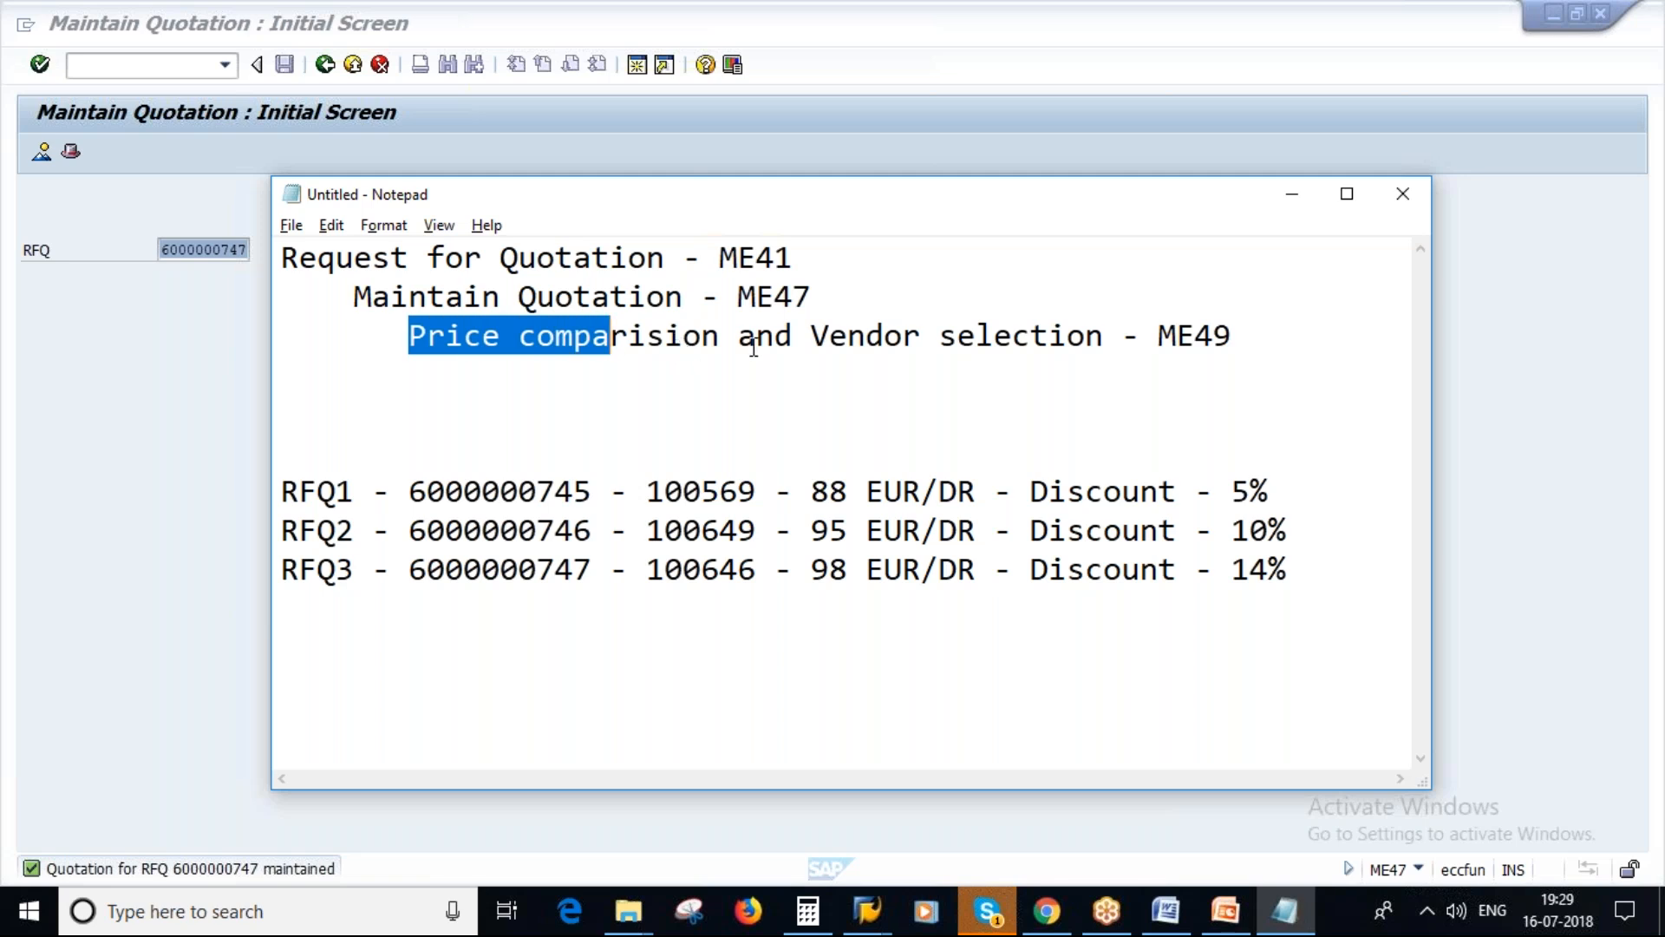
# Check the price comparison transaction code in Notepad, leave Maintain Quotation in SAP and open transaction ME49.
pyautogui.moveTo(1237, 339); pyautogui.dragTo(408, 339)
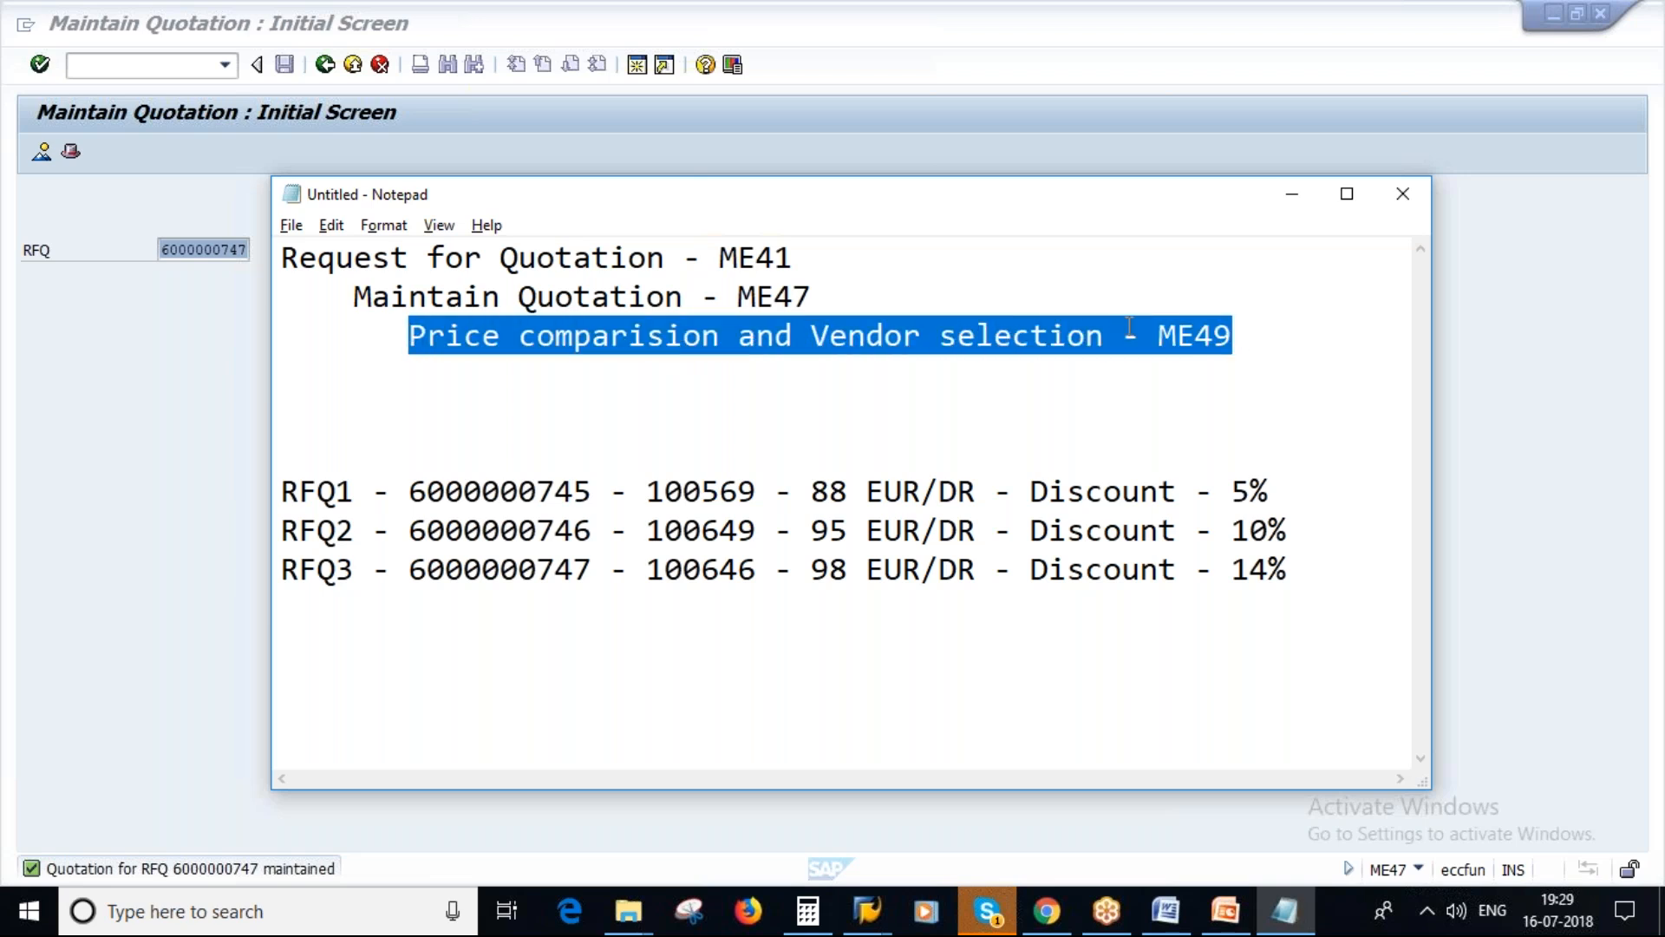
pyautogui.click(1163, 335)
pyautogui.moveTo(1161, 335); pyautogui.dragTo(1231, 337)
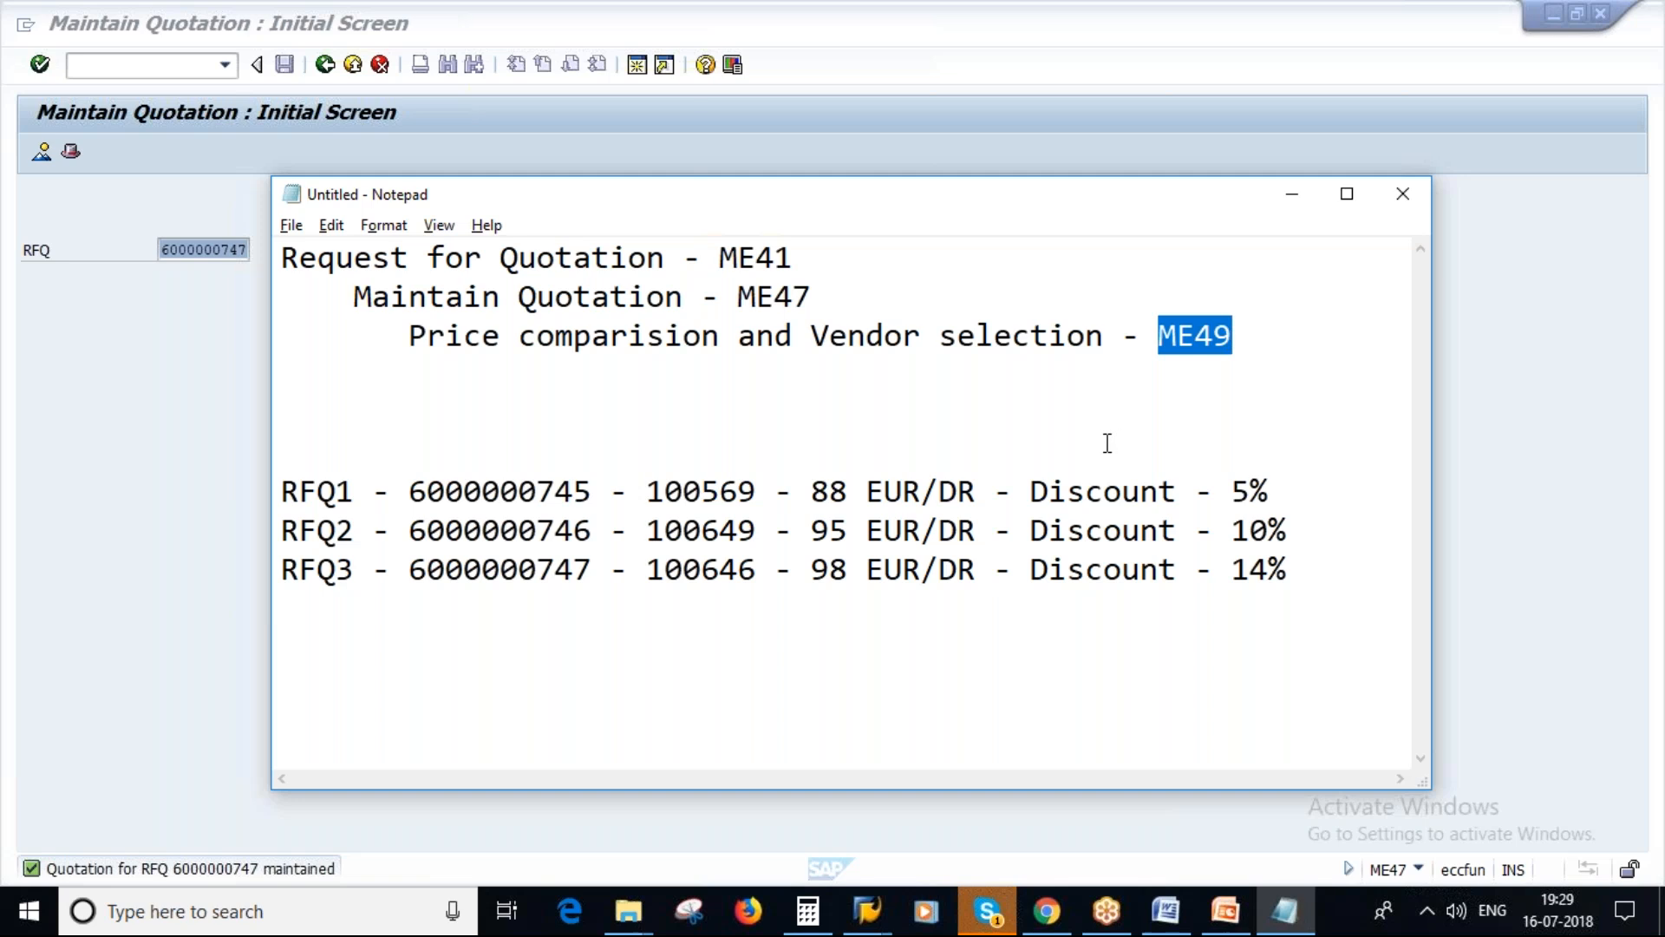
pyautogui.click(779, 449)
pyautogui.click(867, 911)
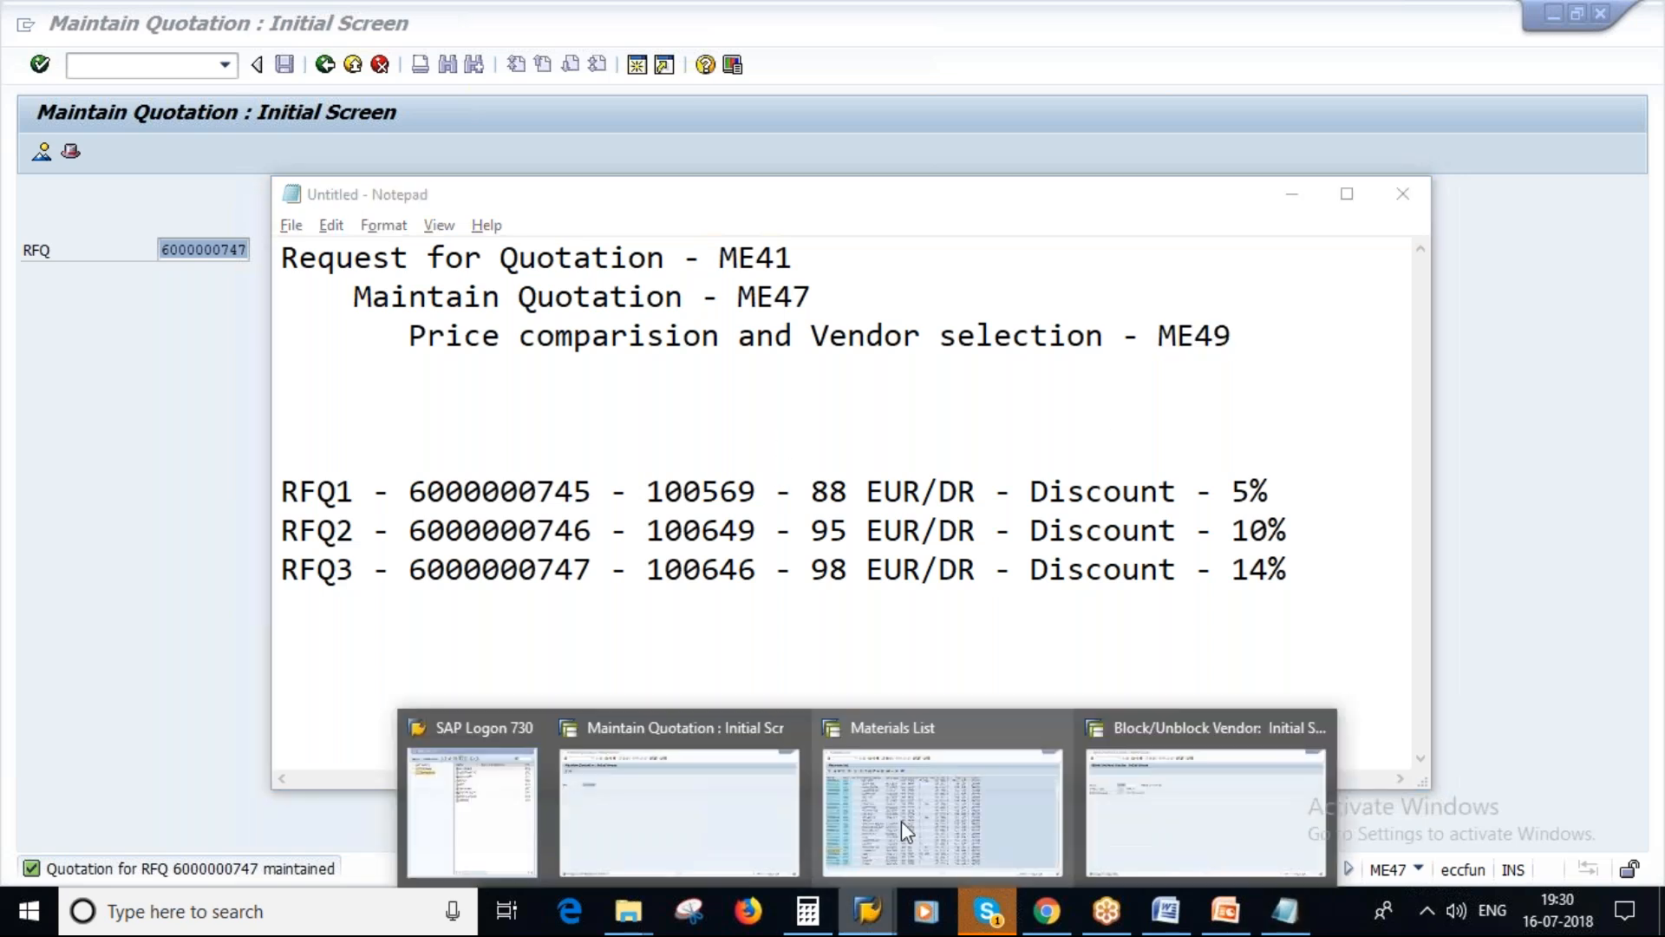
pyautogui.click(699, 811)
pyautogui.click(326, 64)
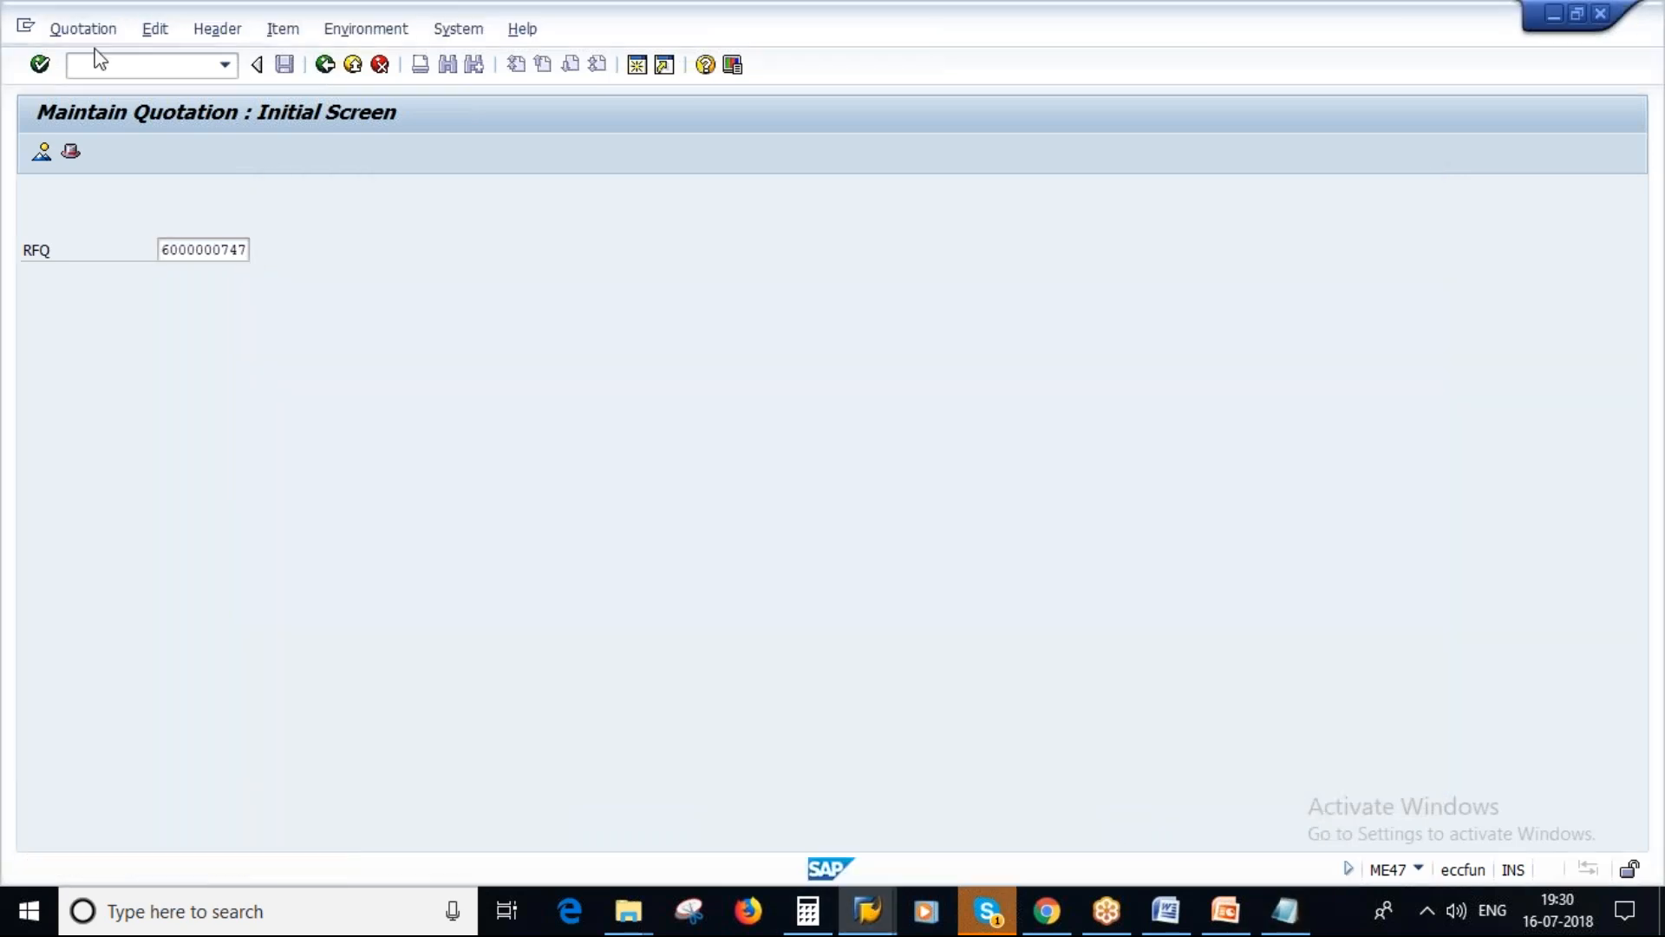
pyautogui.write('ME4')
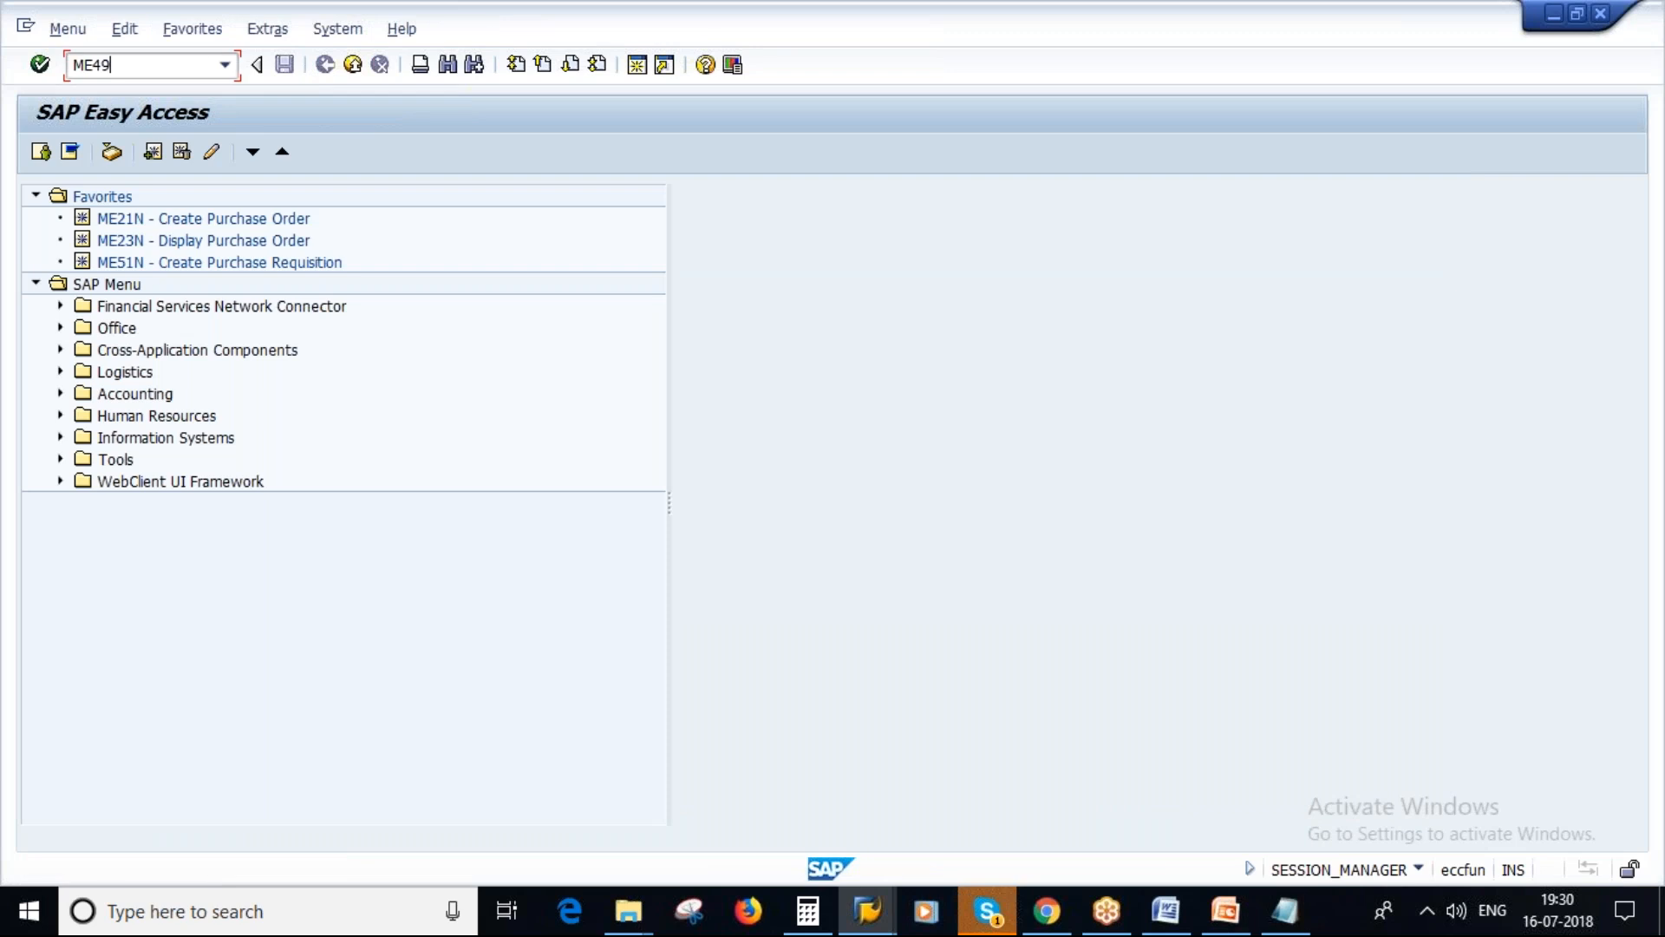
pyautogui.write('9')
pyautogui.press('Return')
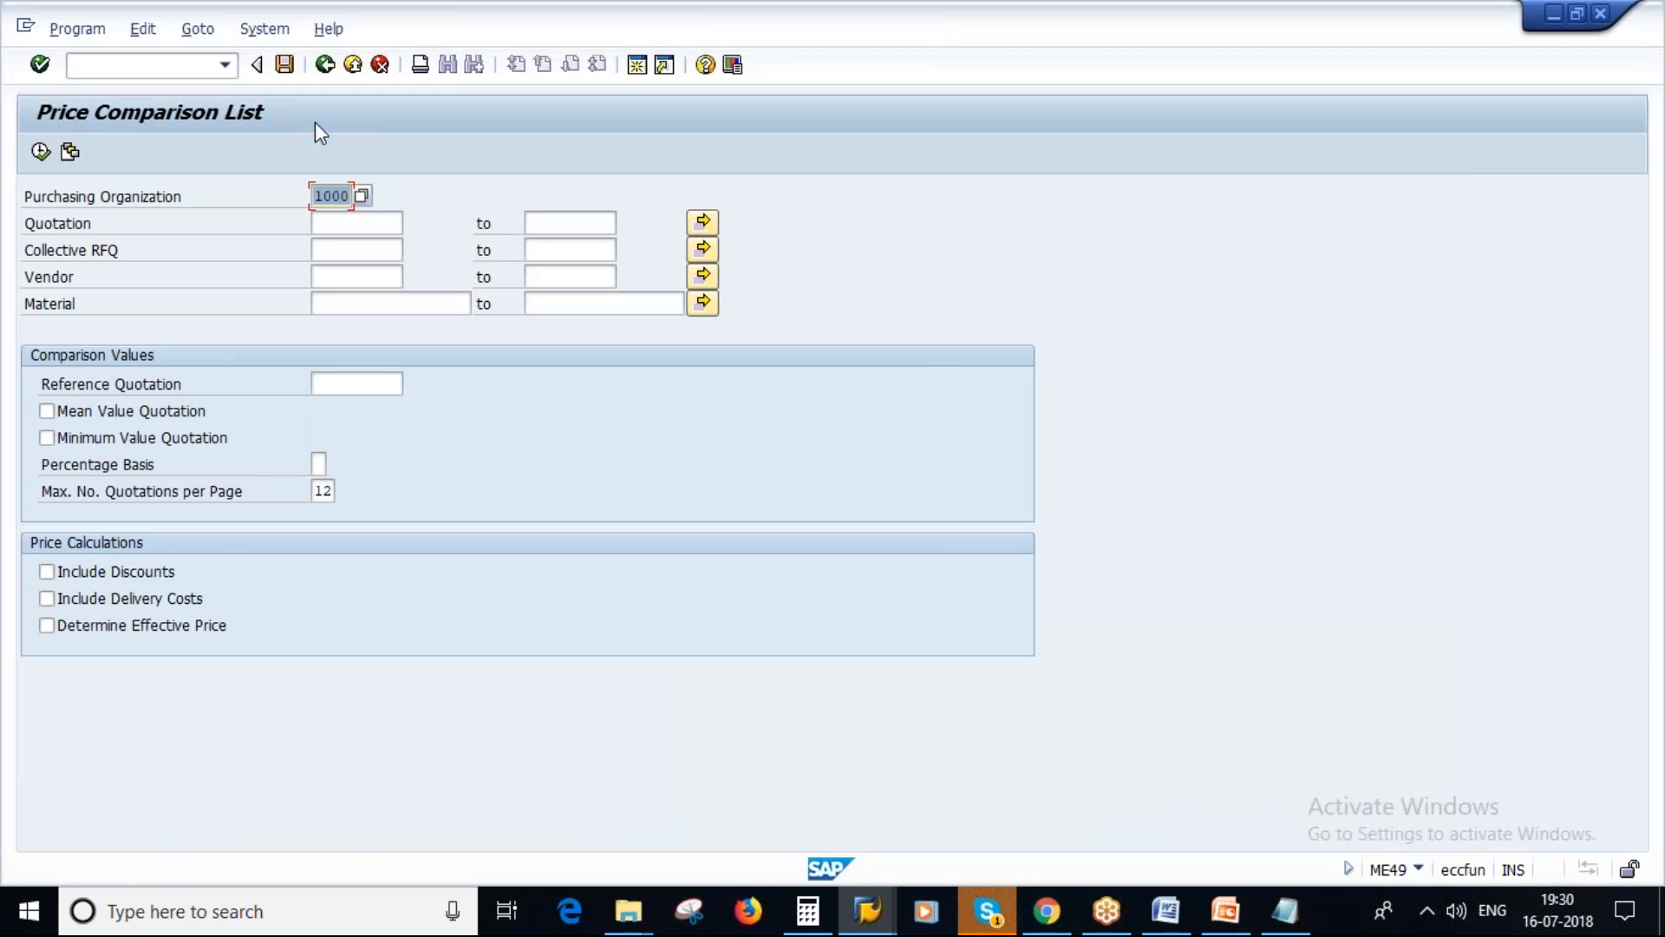
# Switch to Notepad, correct the spelling of "comparision" to "comparison" in the ME49 line, and return to SAP.
pyautogui.click(1286, 911)
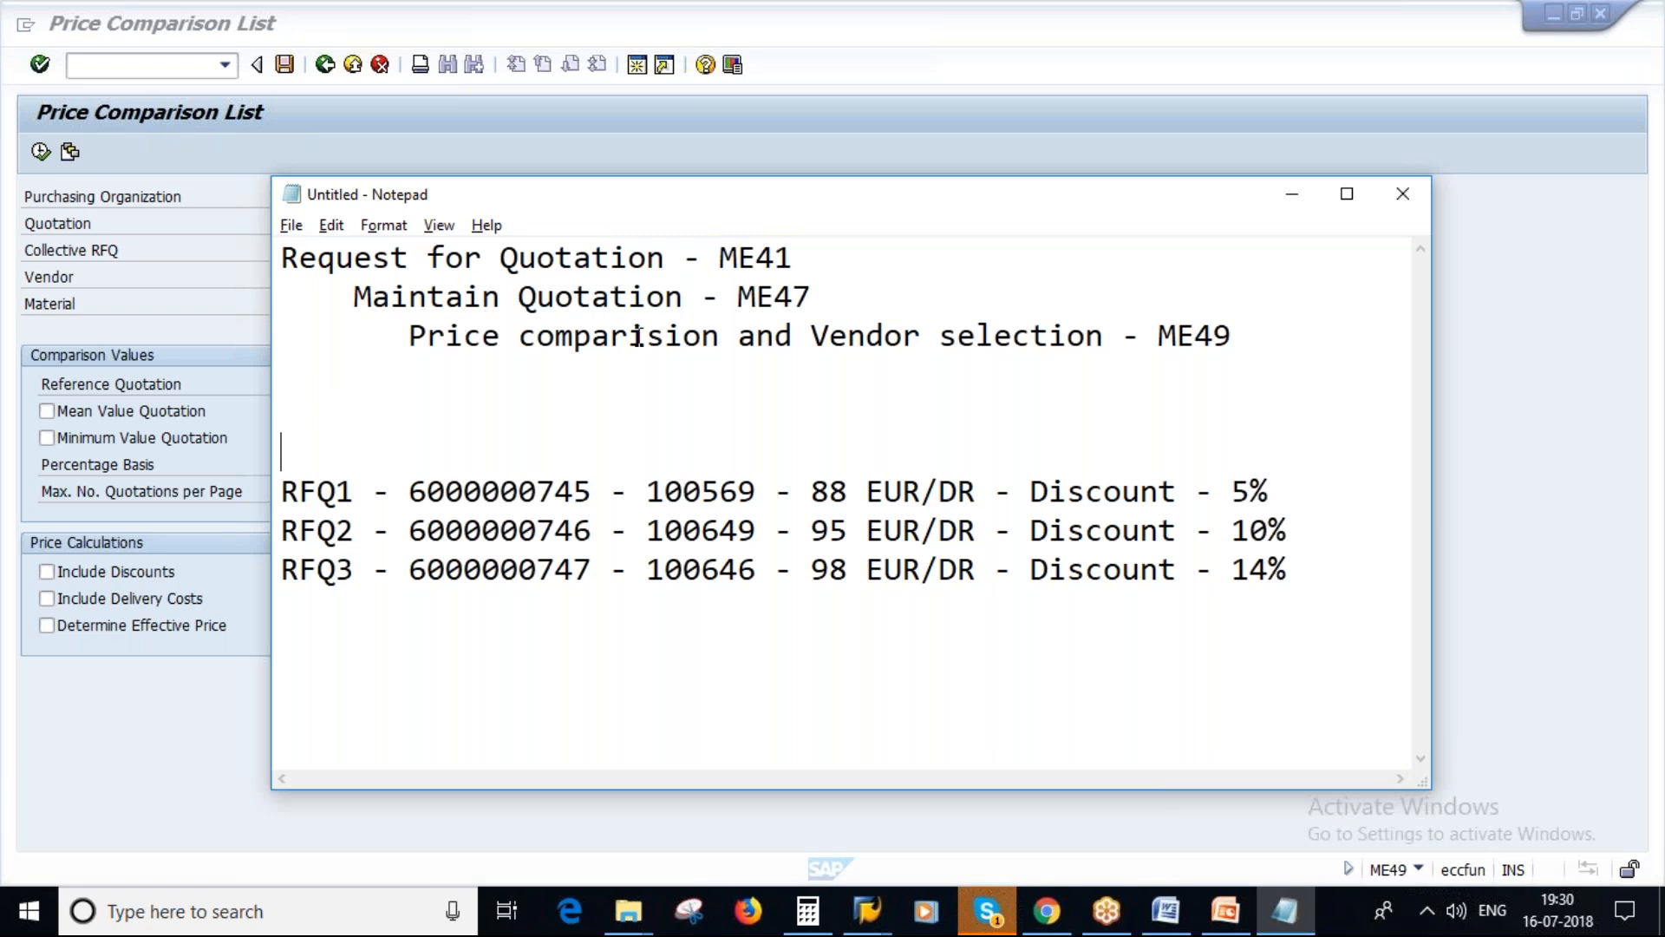
pyautogui.press('BackSpace')
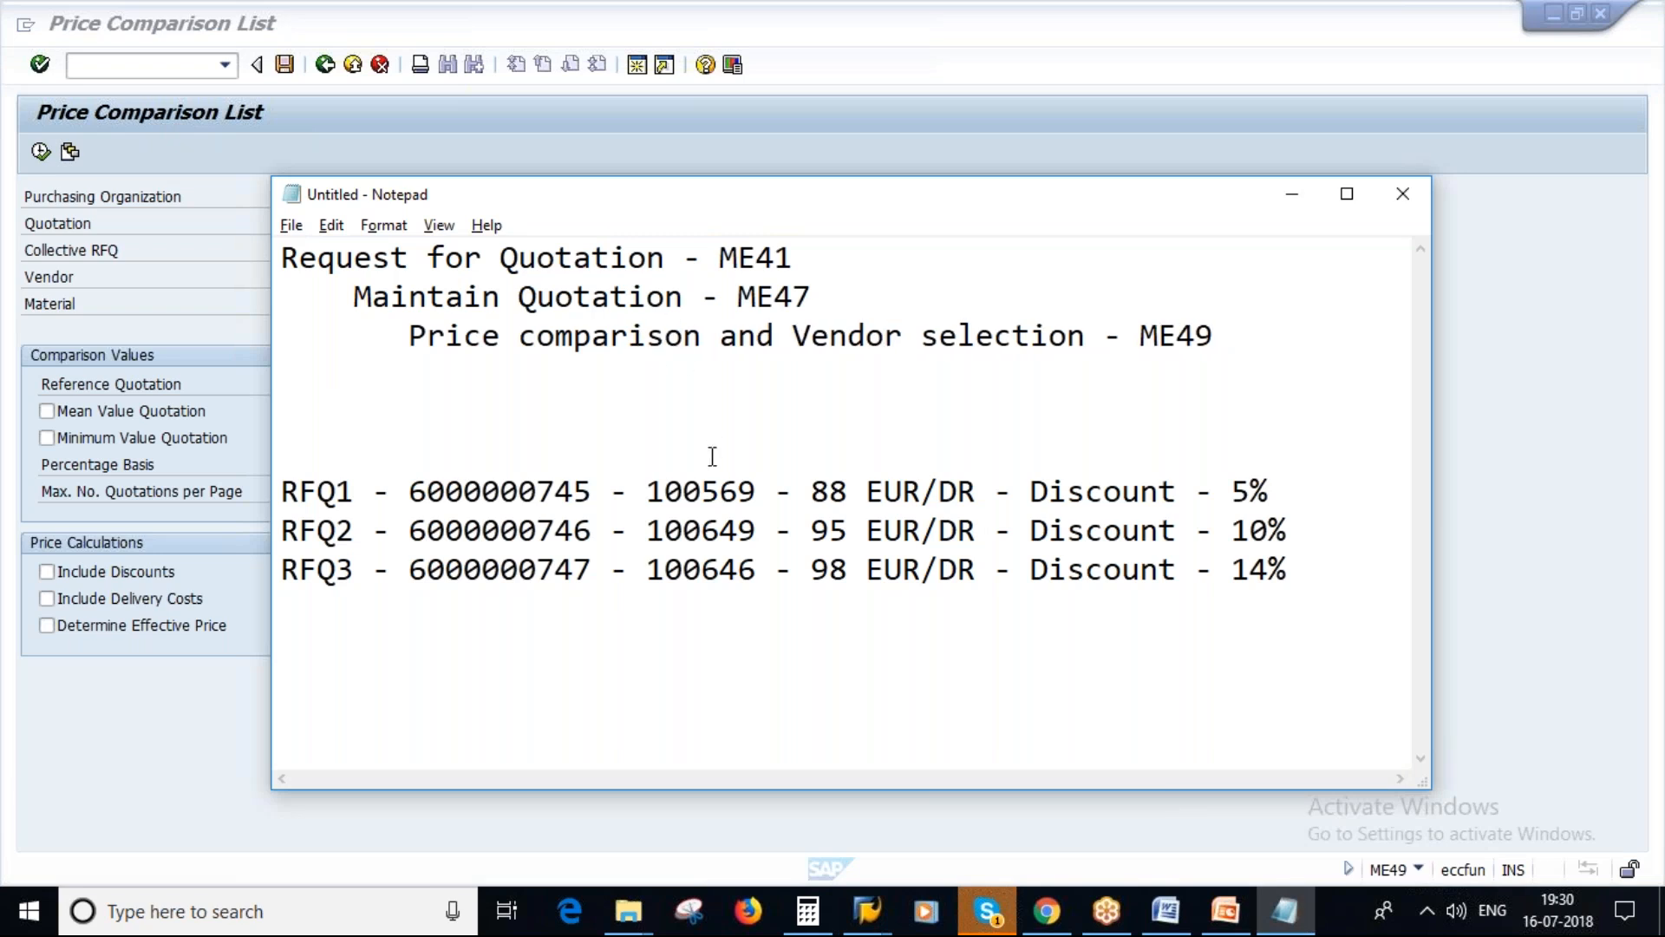
pyautogui.hotkey('alt', 'Tab')
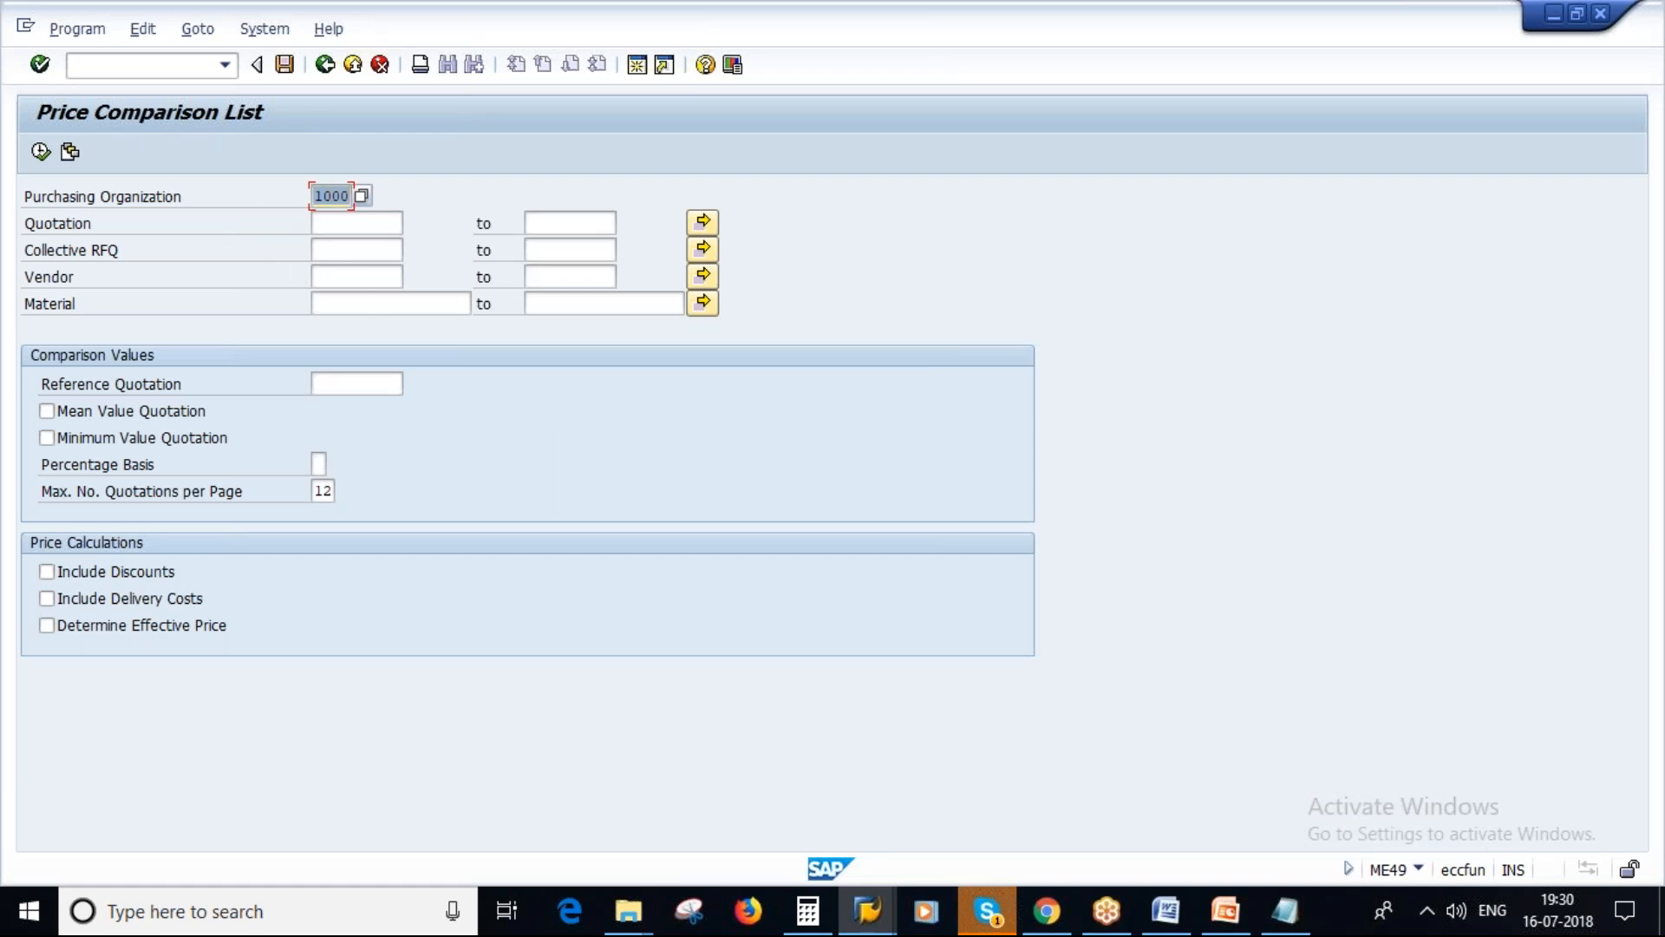
# Switch to PowerPoint and review how the Collective Number slide links several RFQs, and return to SAP.
pyautogui.click(333, 249)
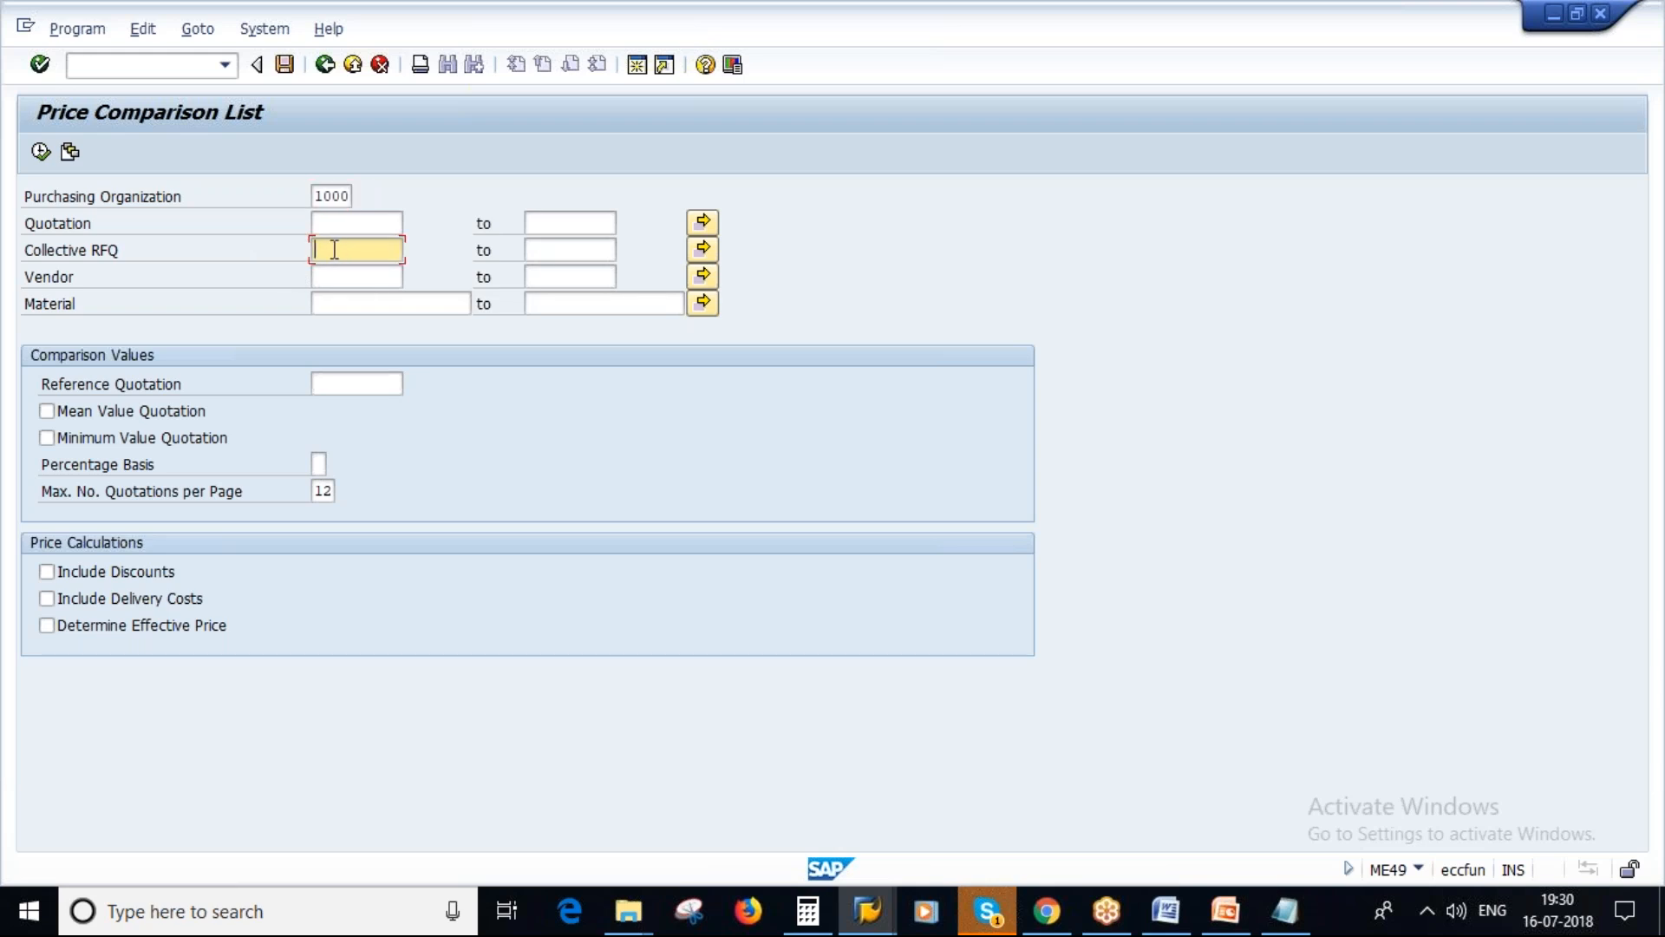
pyautogui.click(1217, 906)
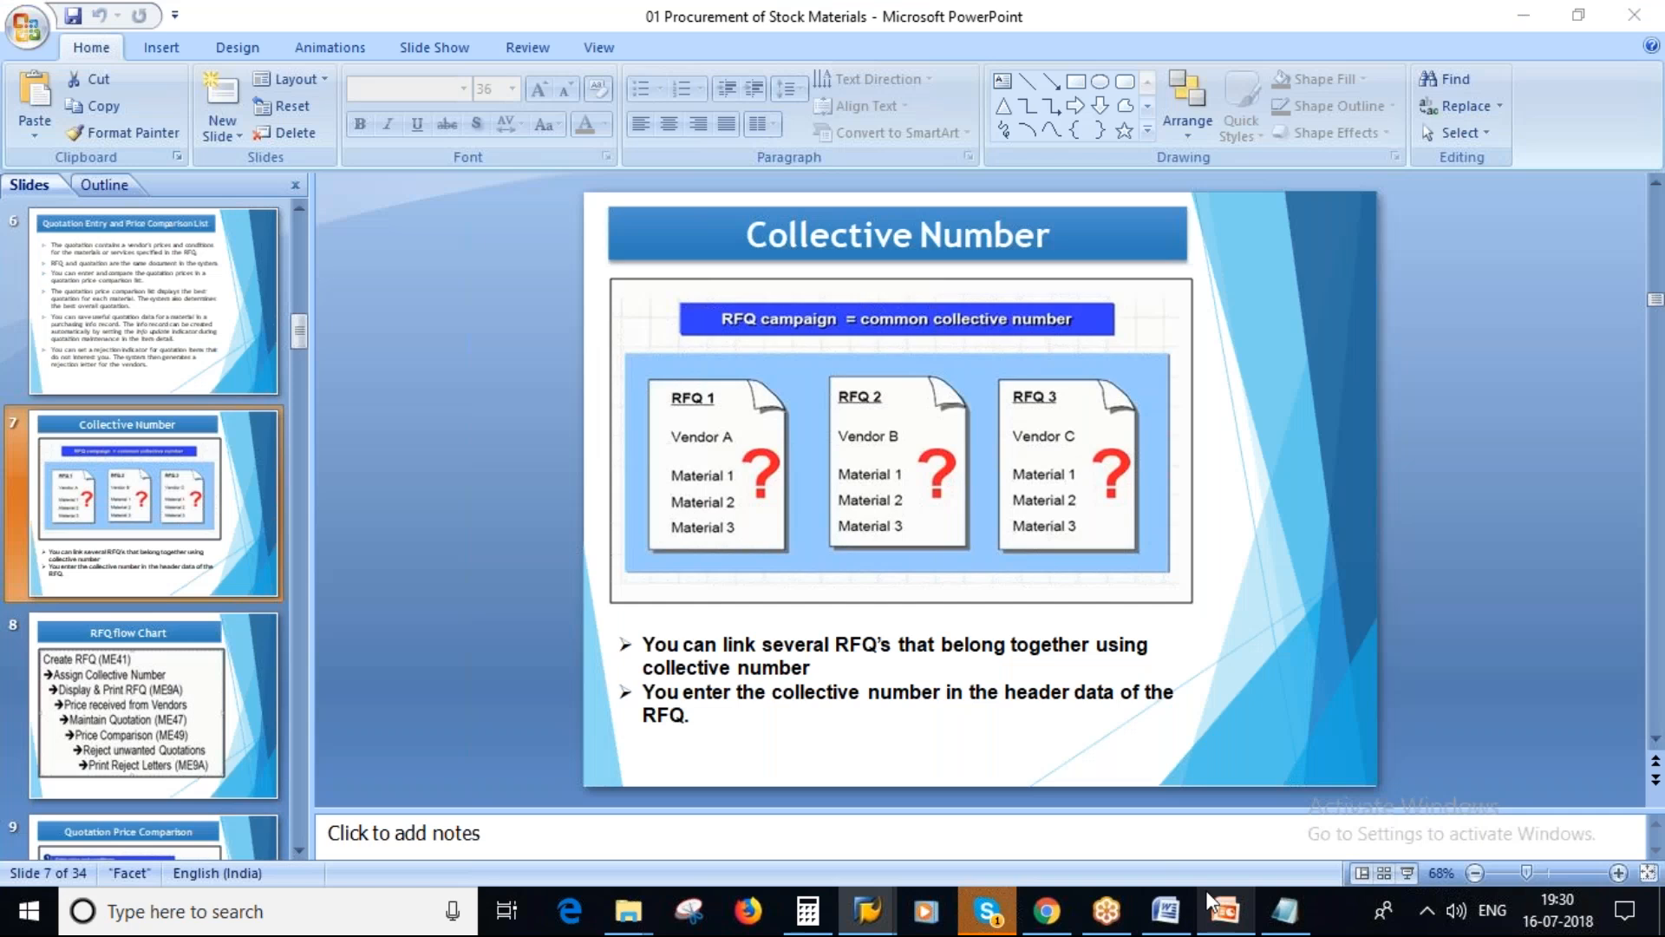
pyautogui.click(908, 472)
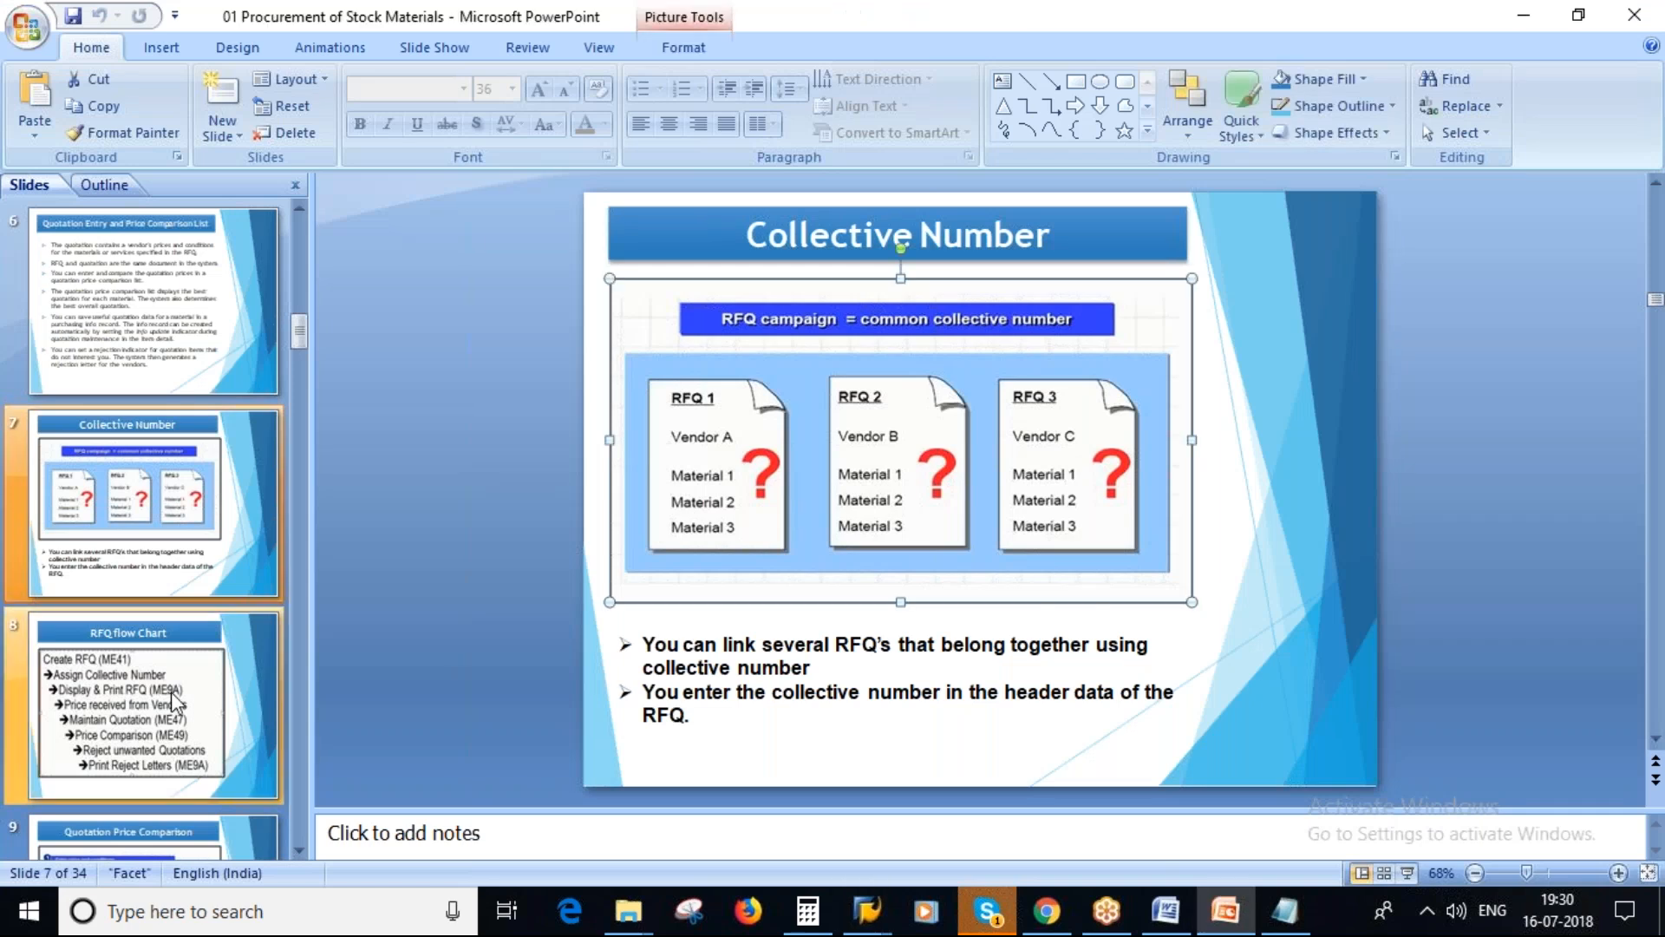
pyautogui.scroll(-2, 176, 702)
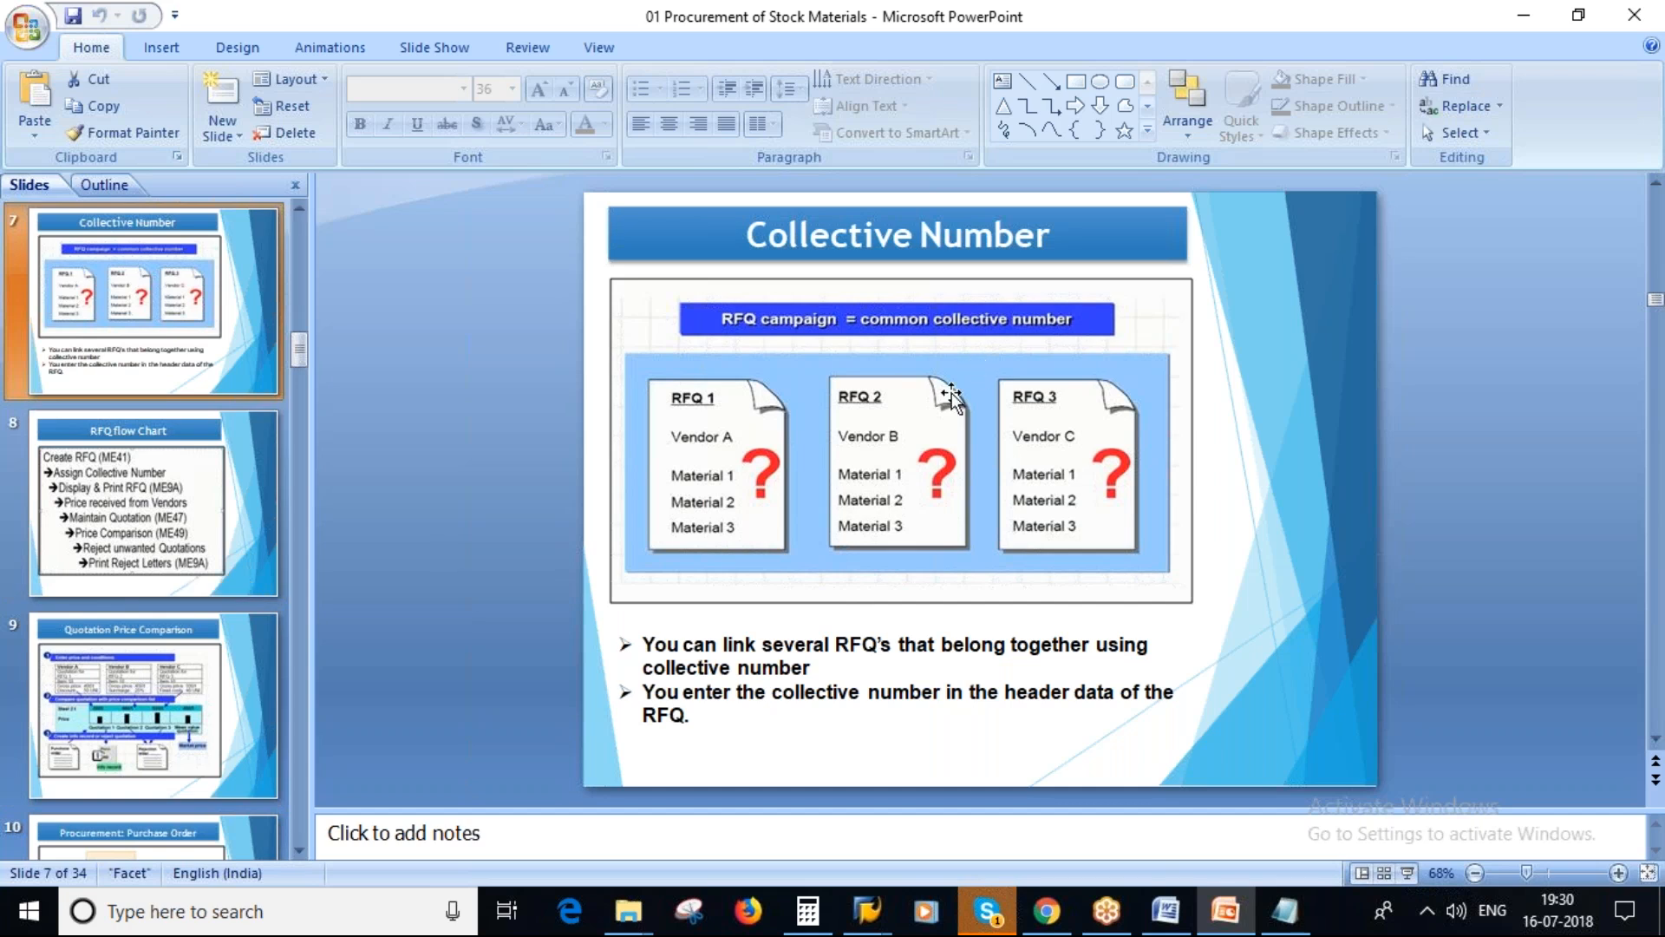
pyautogui.hotkey('alt', 'Tab')
# Enter the shared collective number as the Collective RFQ for purchasing organization 1000 and execute the price comparison list.
pyautogui.click(383, 223)
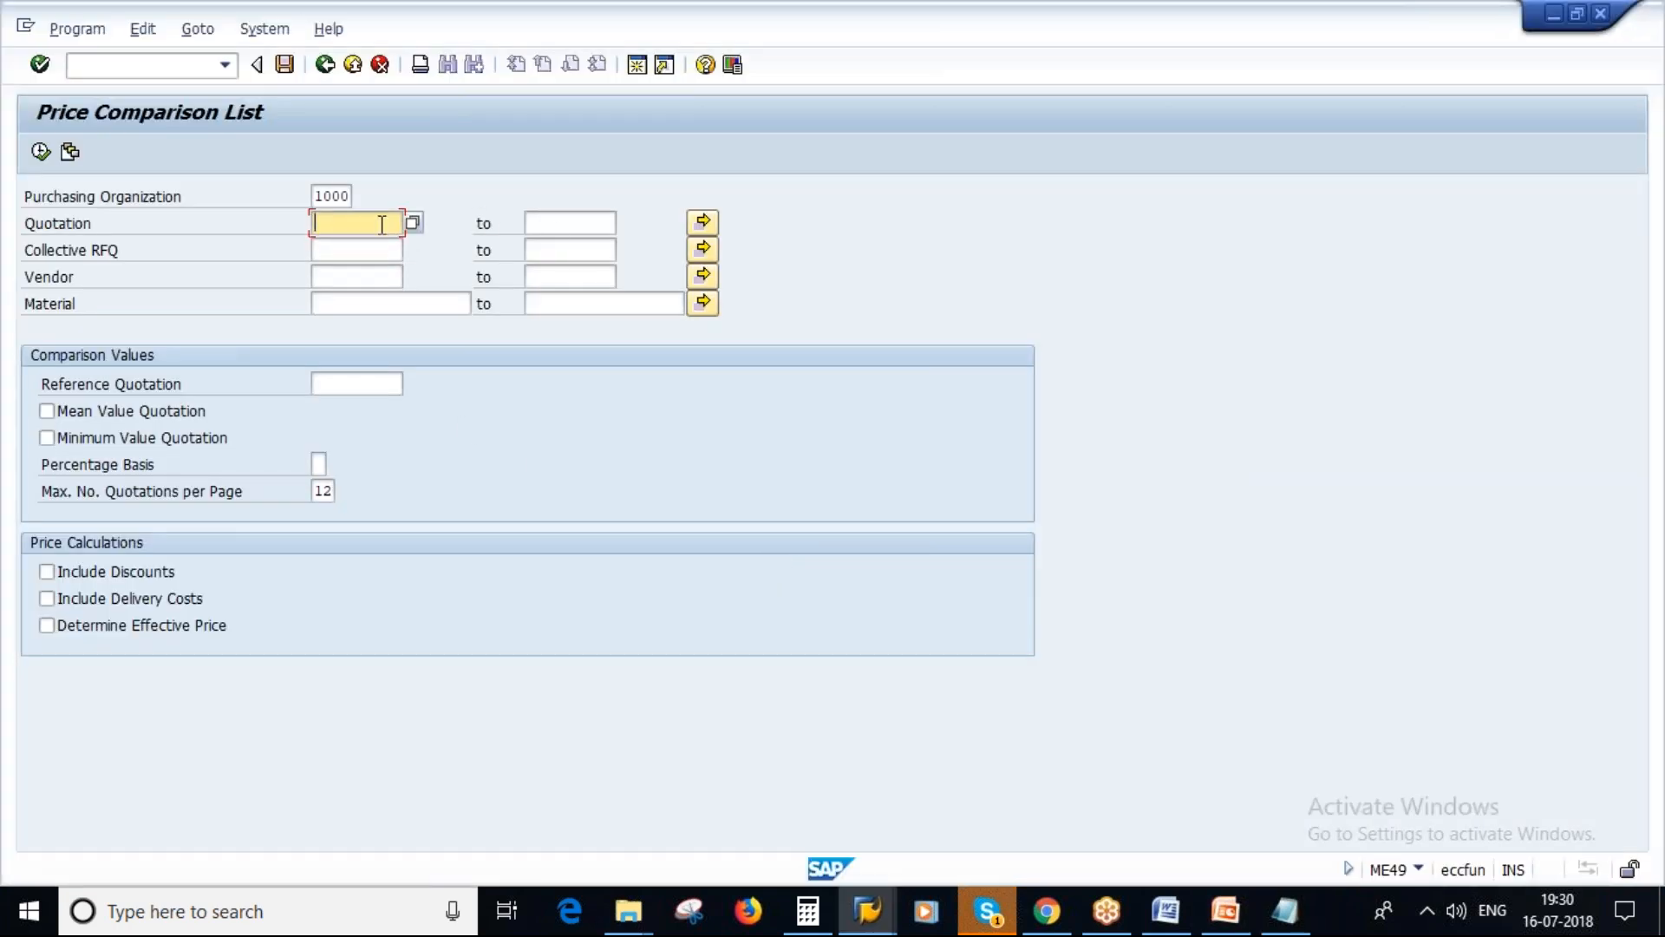
pyautogui.click(556, 227)
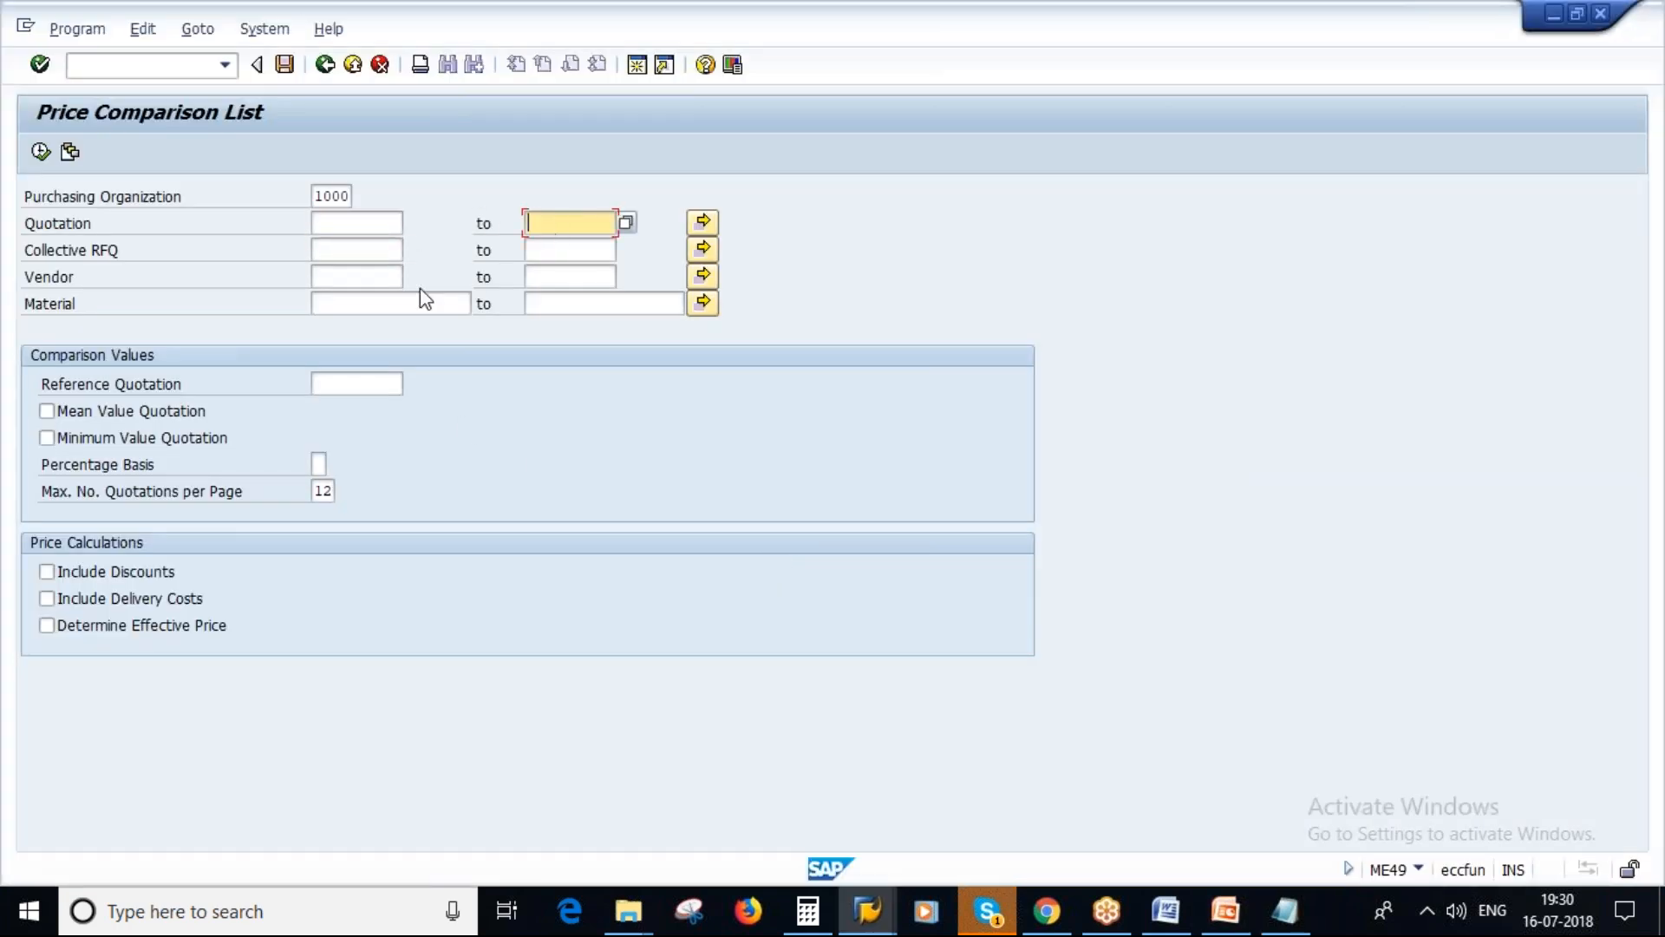
pyautogui.click(323, 248)
pyautogui.press('capslock')
pyautogui.press('capslock')
pyautogui.write('P')
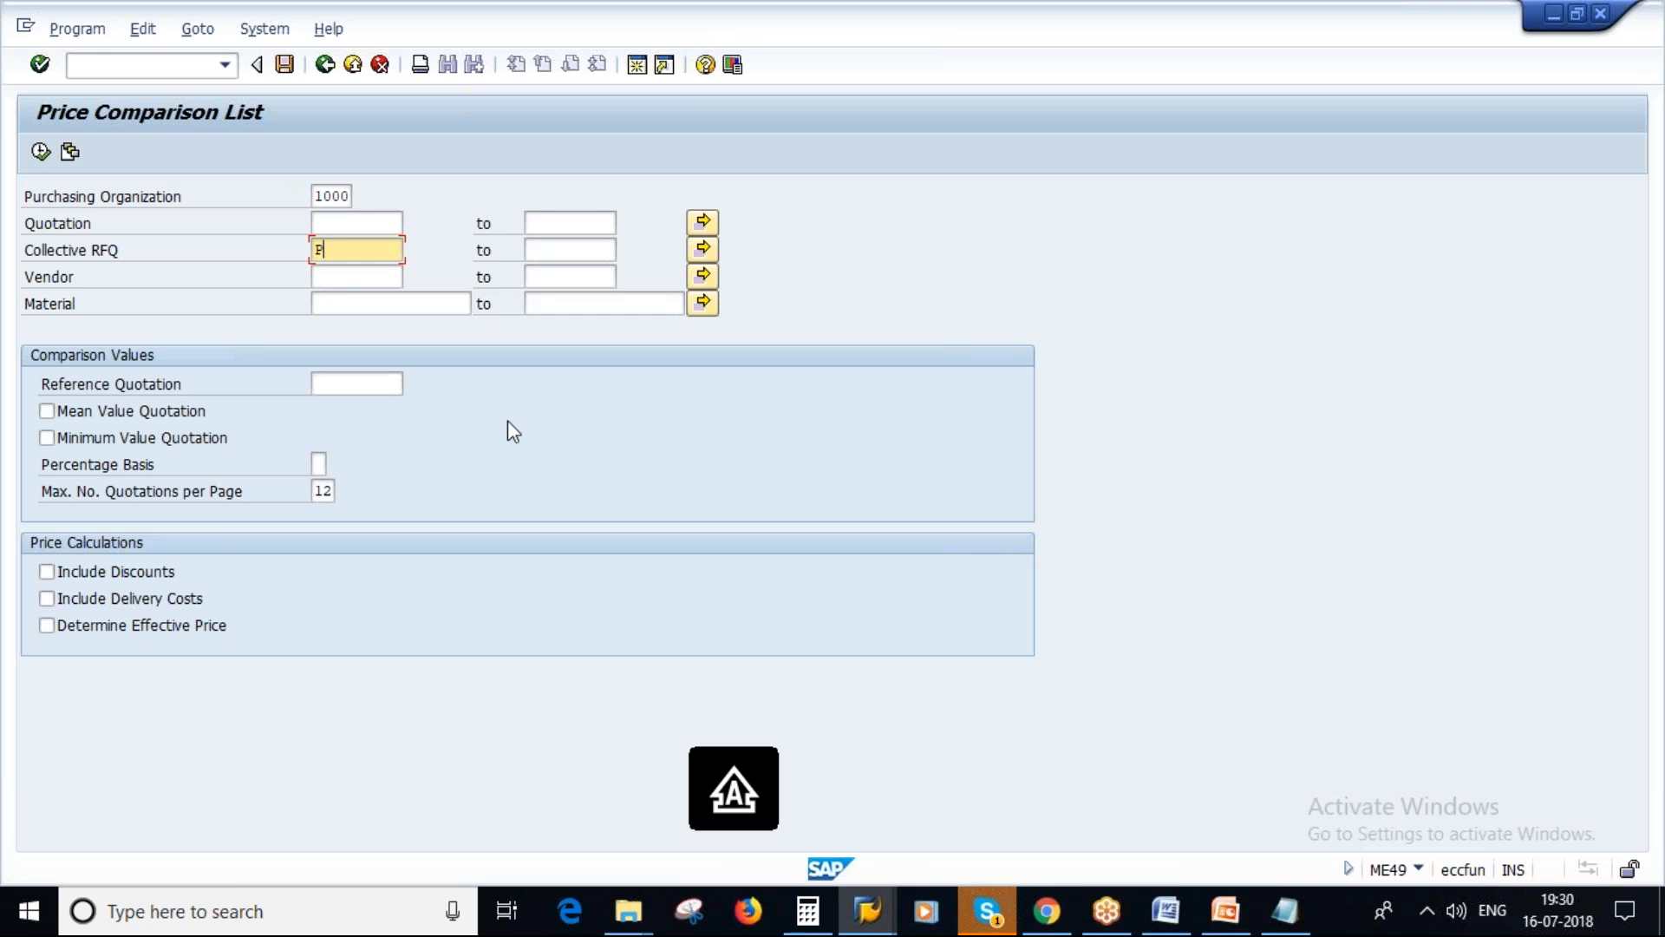
pyautogui.write('OONAM123')
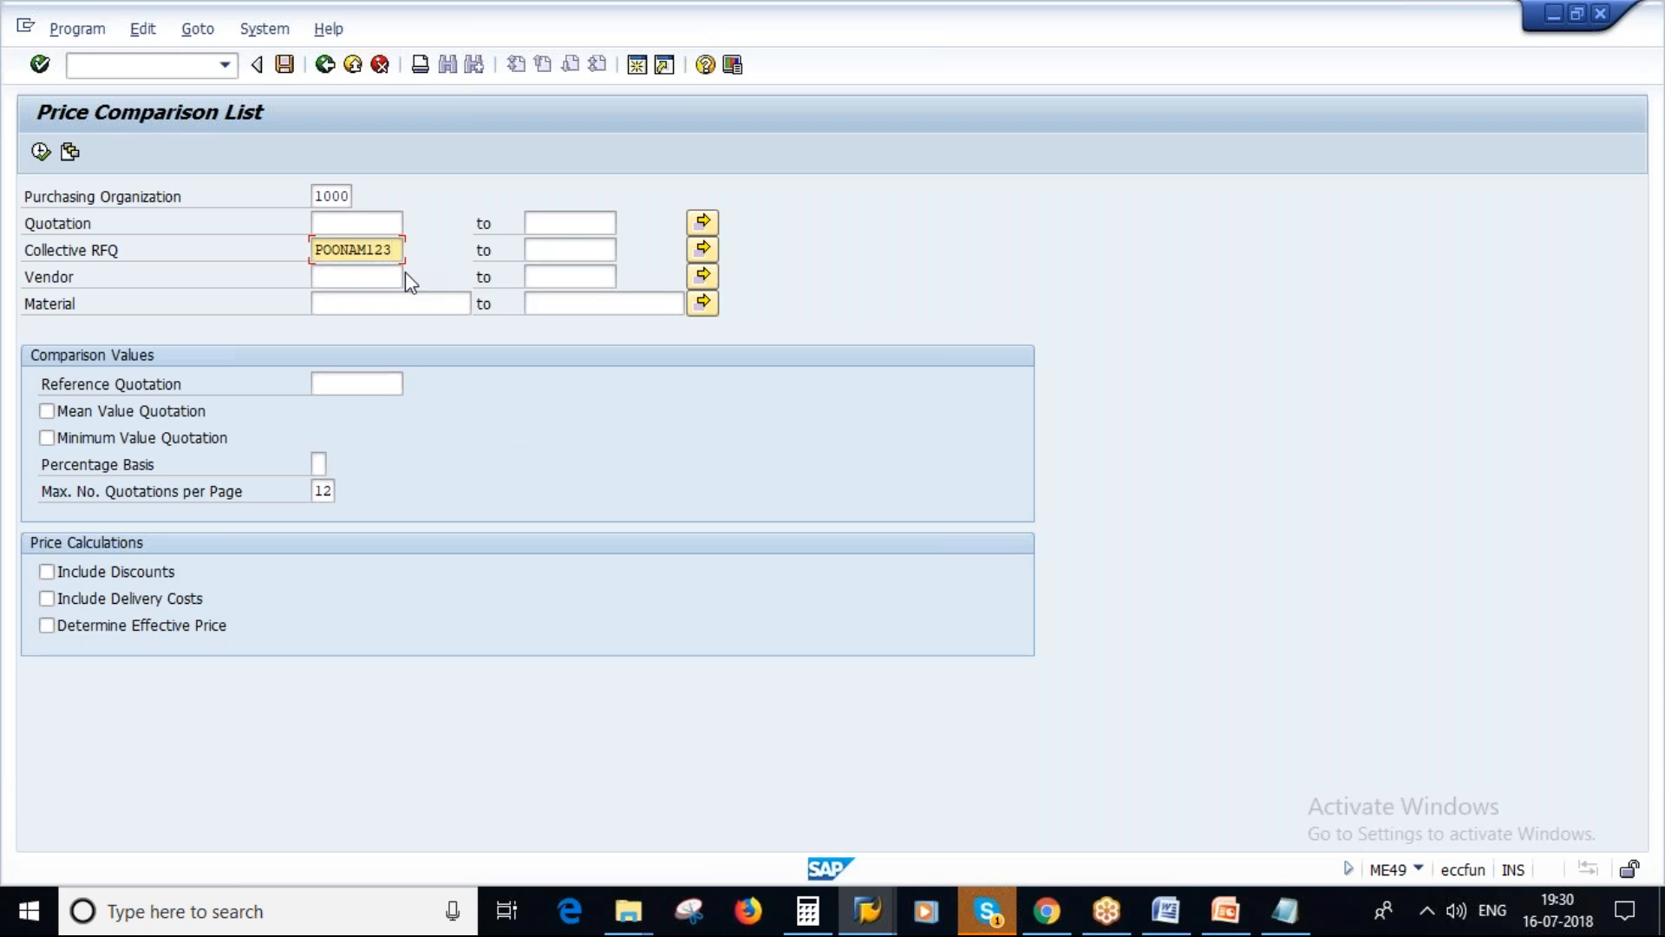
pyautogui.click(41, 152)
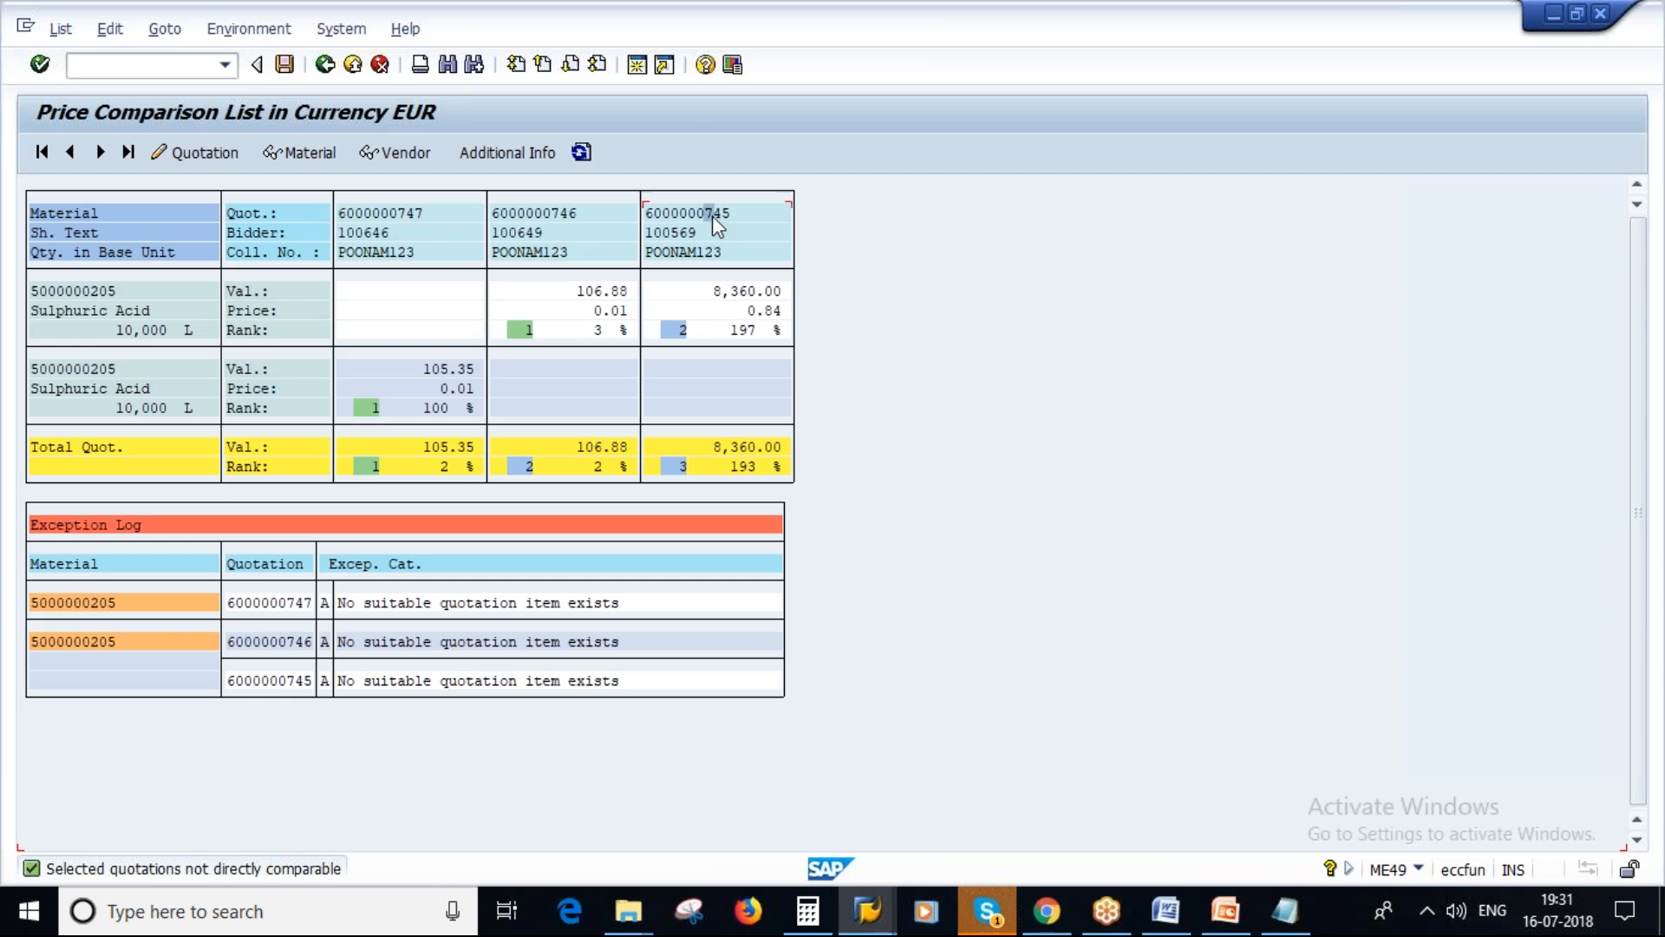
# Compare the quotations in the price comparison list with the RFQ prices and discounts noted in Notepad.
pyautogui.click(555, 215)
pyautogui.click(1284, 911)
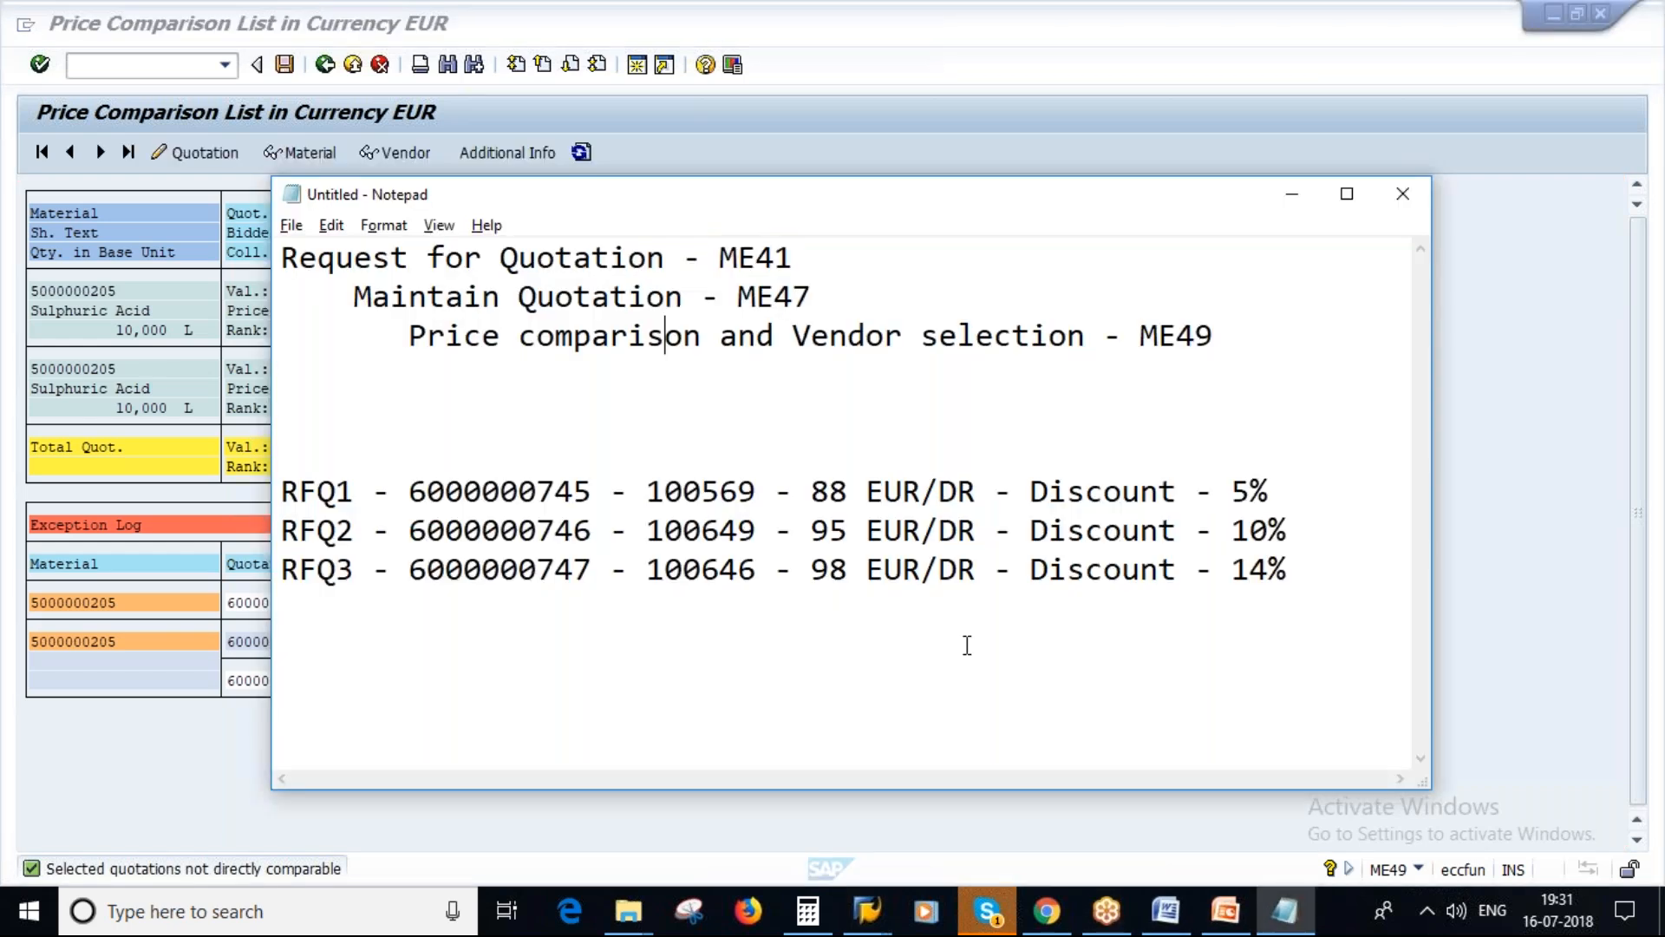
pyautogui.click(557, 569)
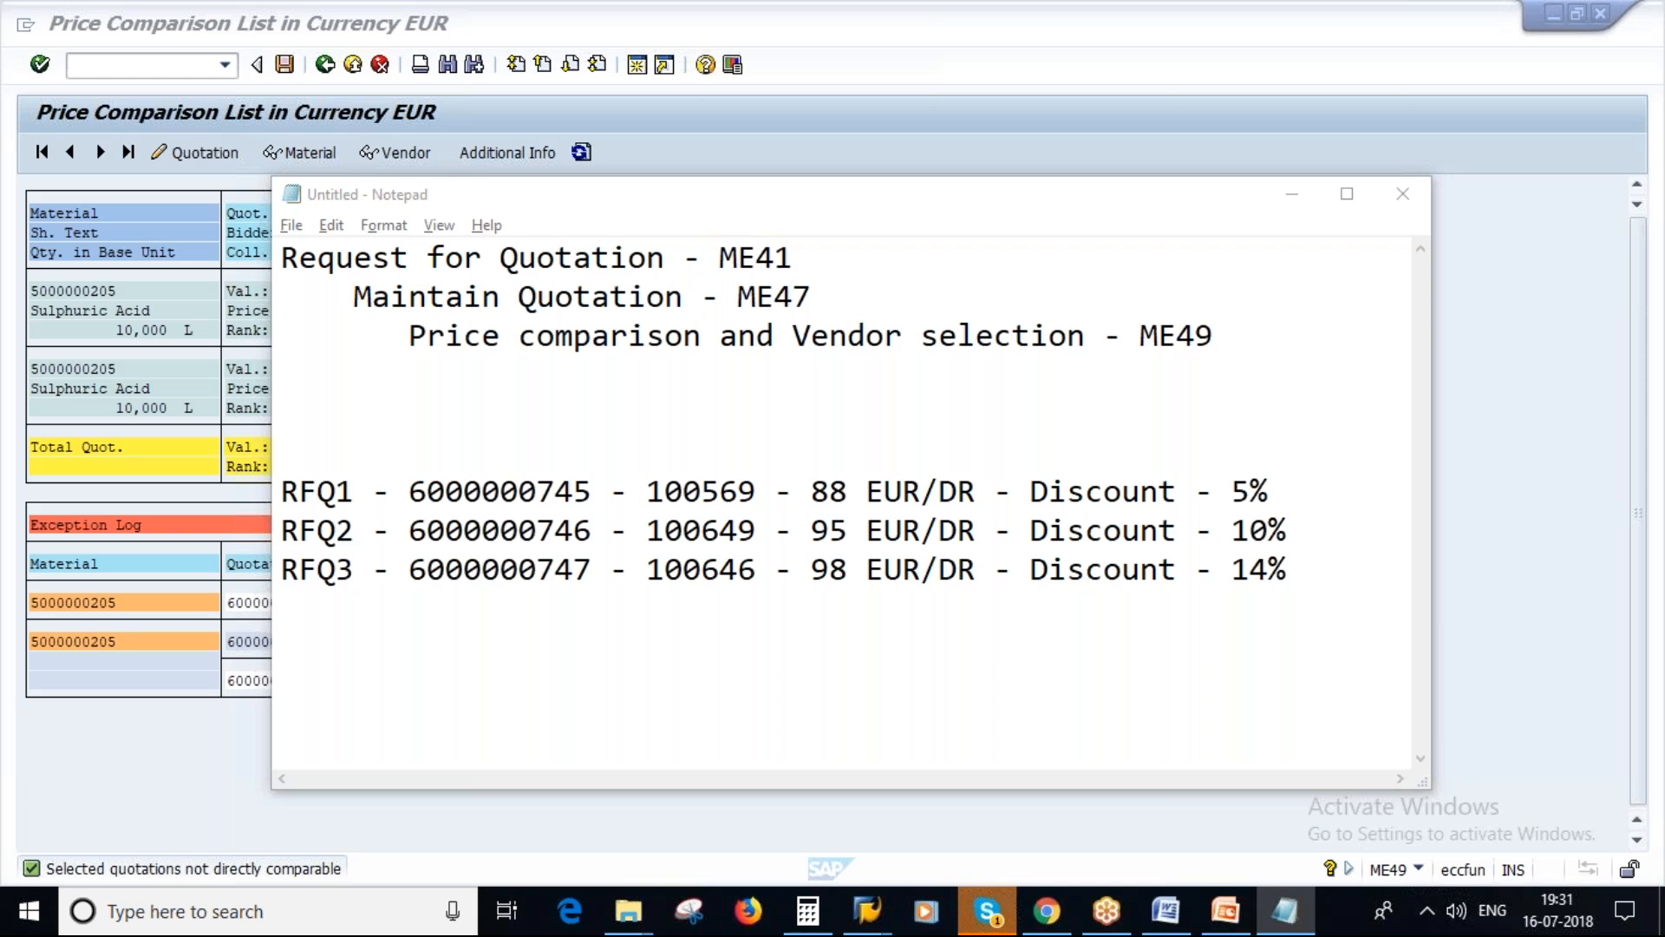
pyautogui.hotkey('alt', 'Tab')
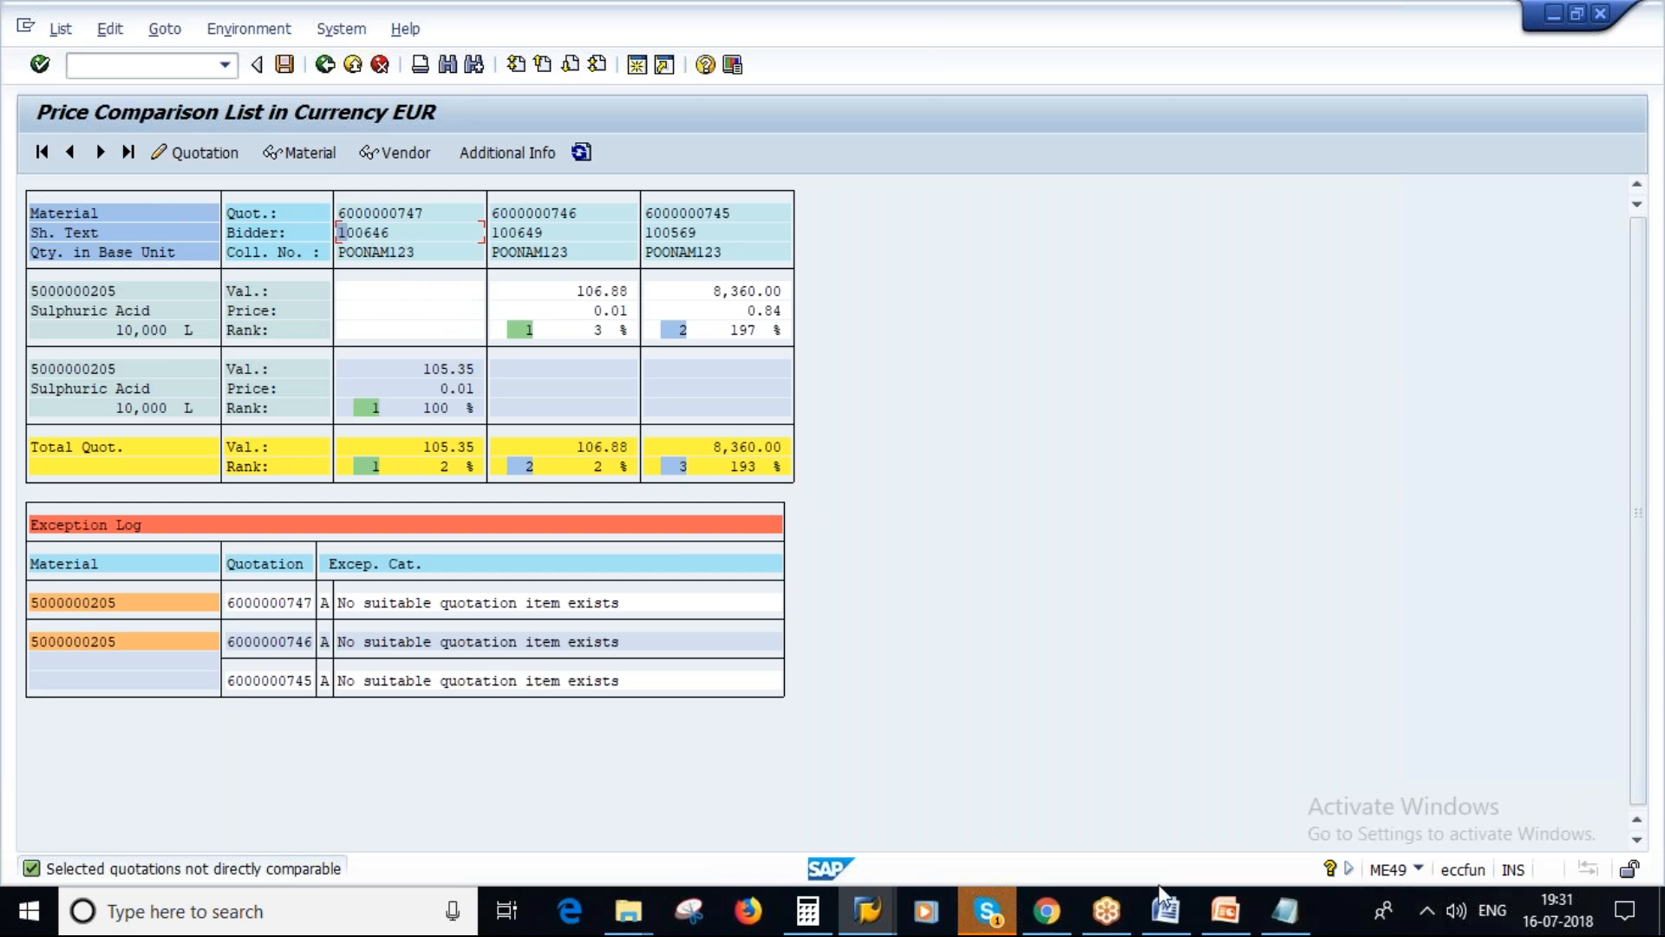
# Present the Quotation Price Comparison slide in PowerPoint and circle the three vendor quotations and the price comparison list.
pyautogui.click(1235, 926)
pyautogui.press('Down')
pyautogui.press('Down')
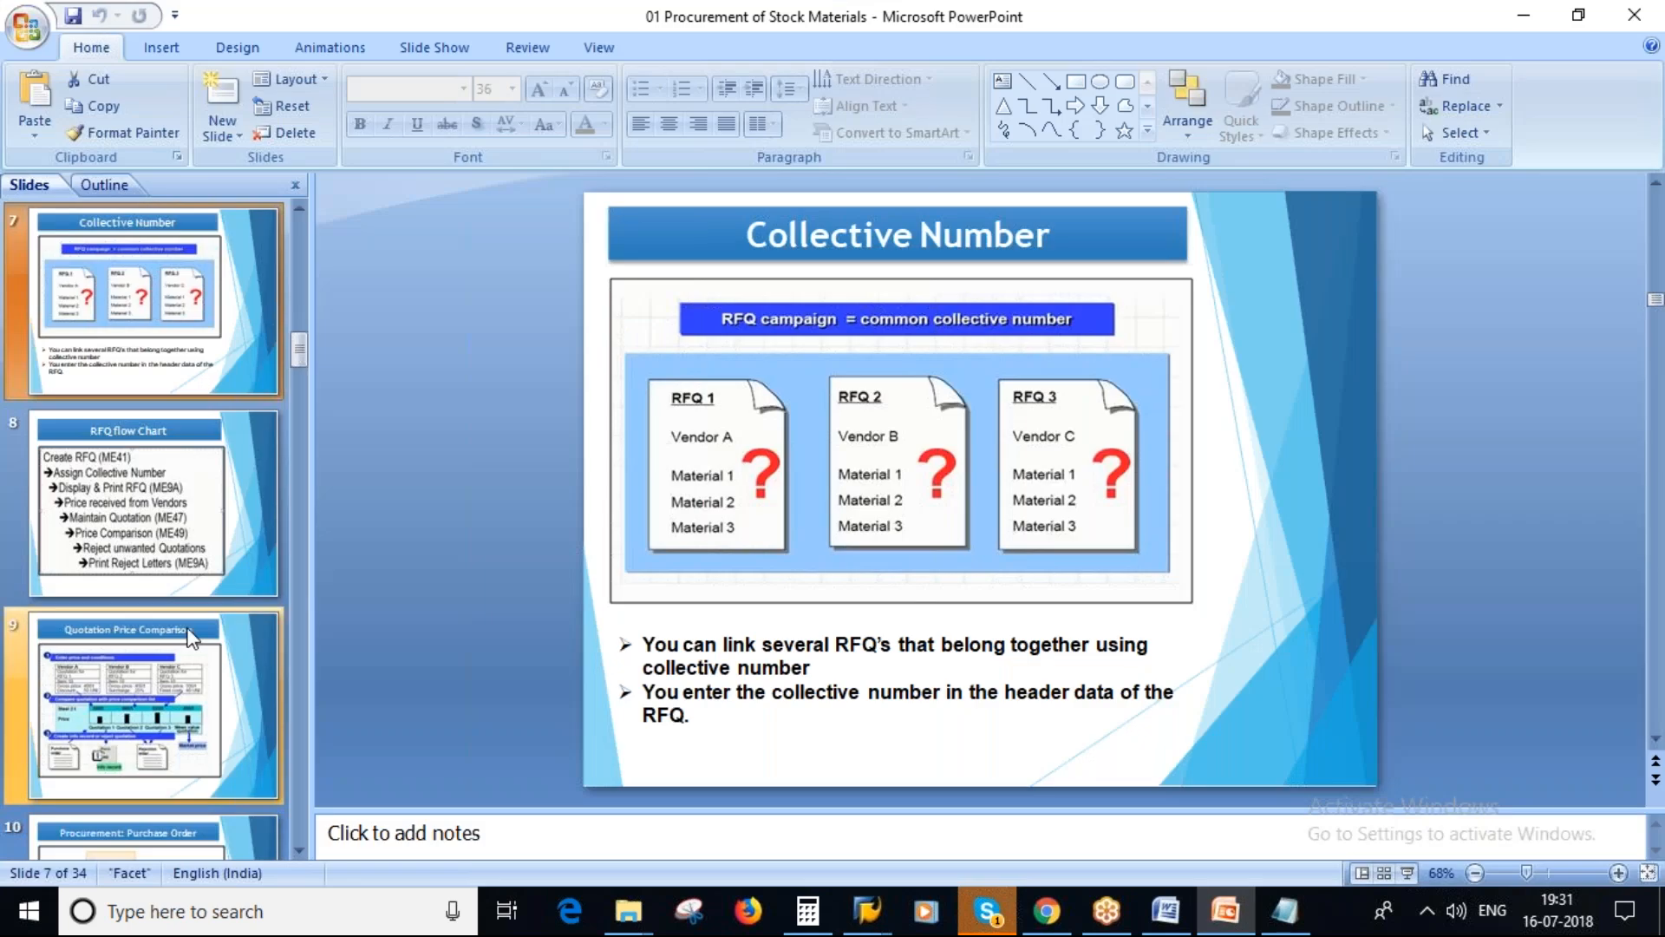
pyautogui.hotkey('shift', 'F5')
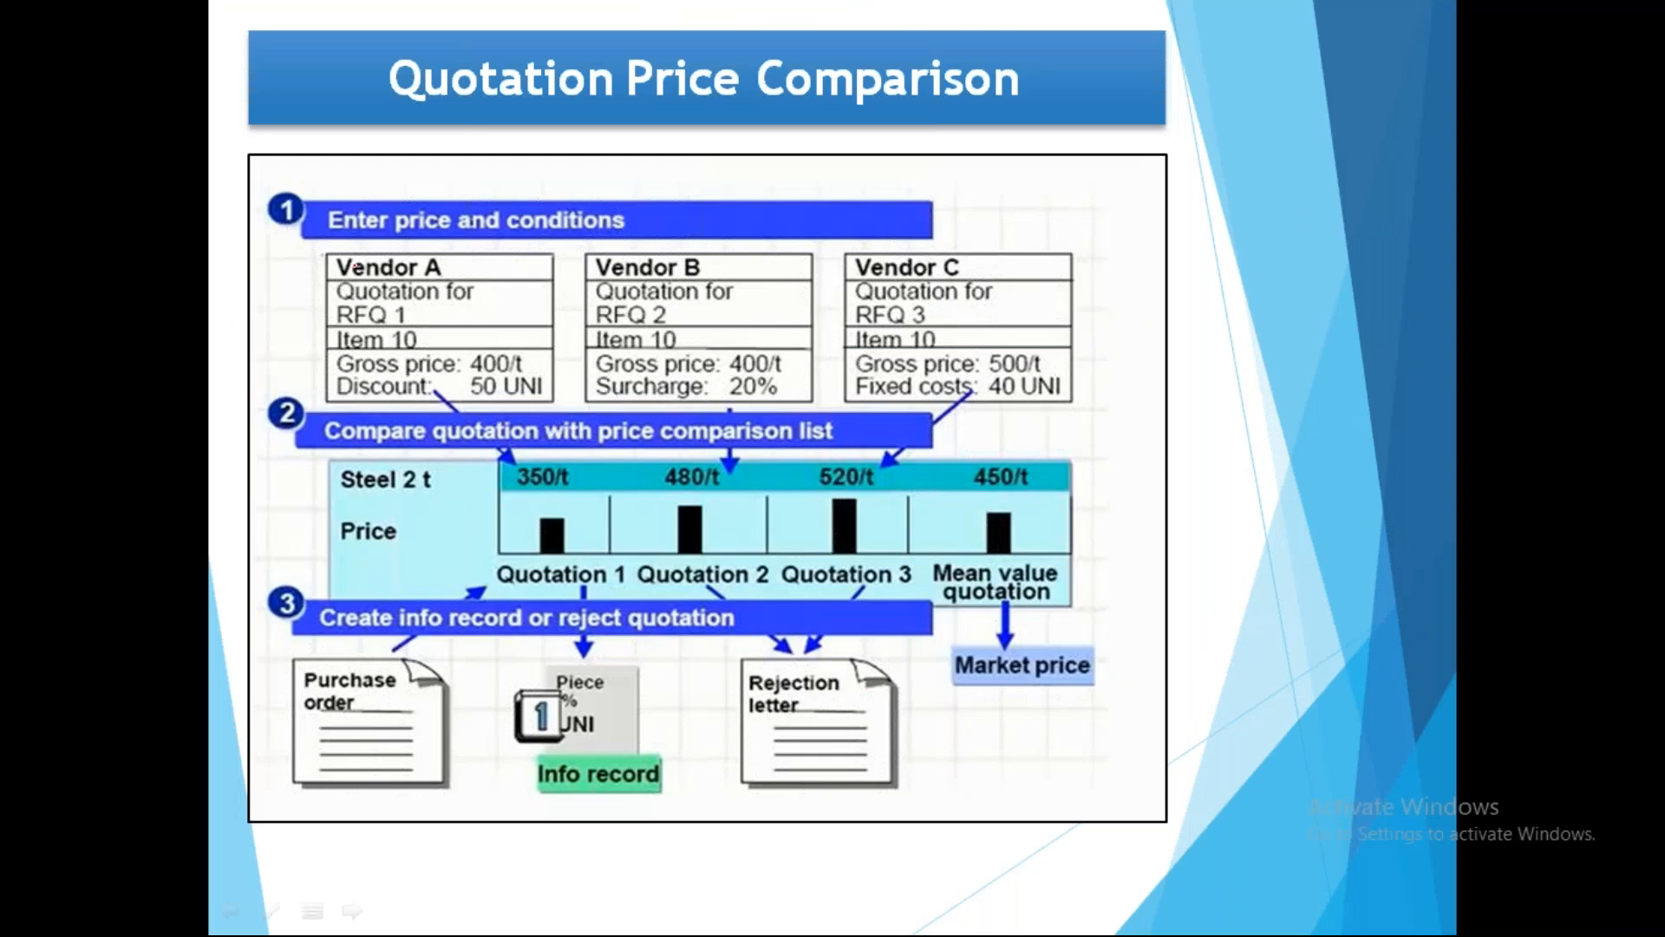
pyautogui.moveTo(364, 240)
pyautogui.mouseDown()
pyautogui.moveTo(347, 395)
pyautogui.moveTo(525, 330)
pyautogui.moveTo(416, 243)
pyautogui.mouseUp()
pyautogui.moveTo(642, 244); pyautogui.dragTo(699, 261)
pyautogui.moveTo(949, 246)
pyautogui.mouseDown()
pyautogui.moveTo(1070, 408)
pyautogui.moveTo(1030, 318)
pyautogui.mouseUp()
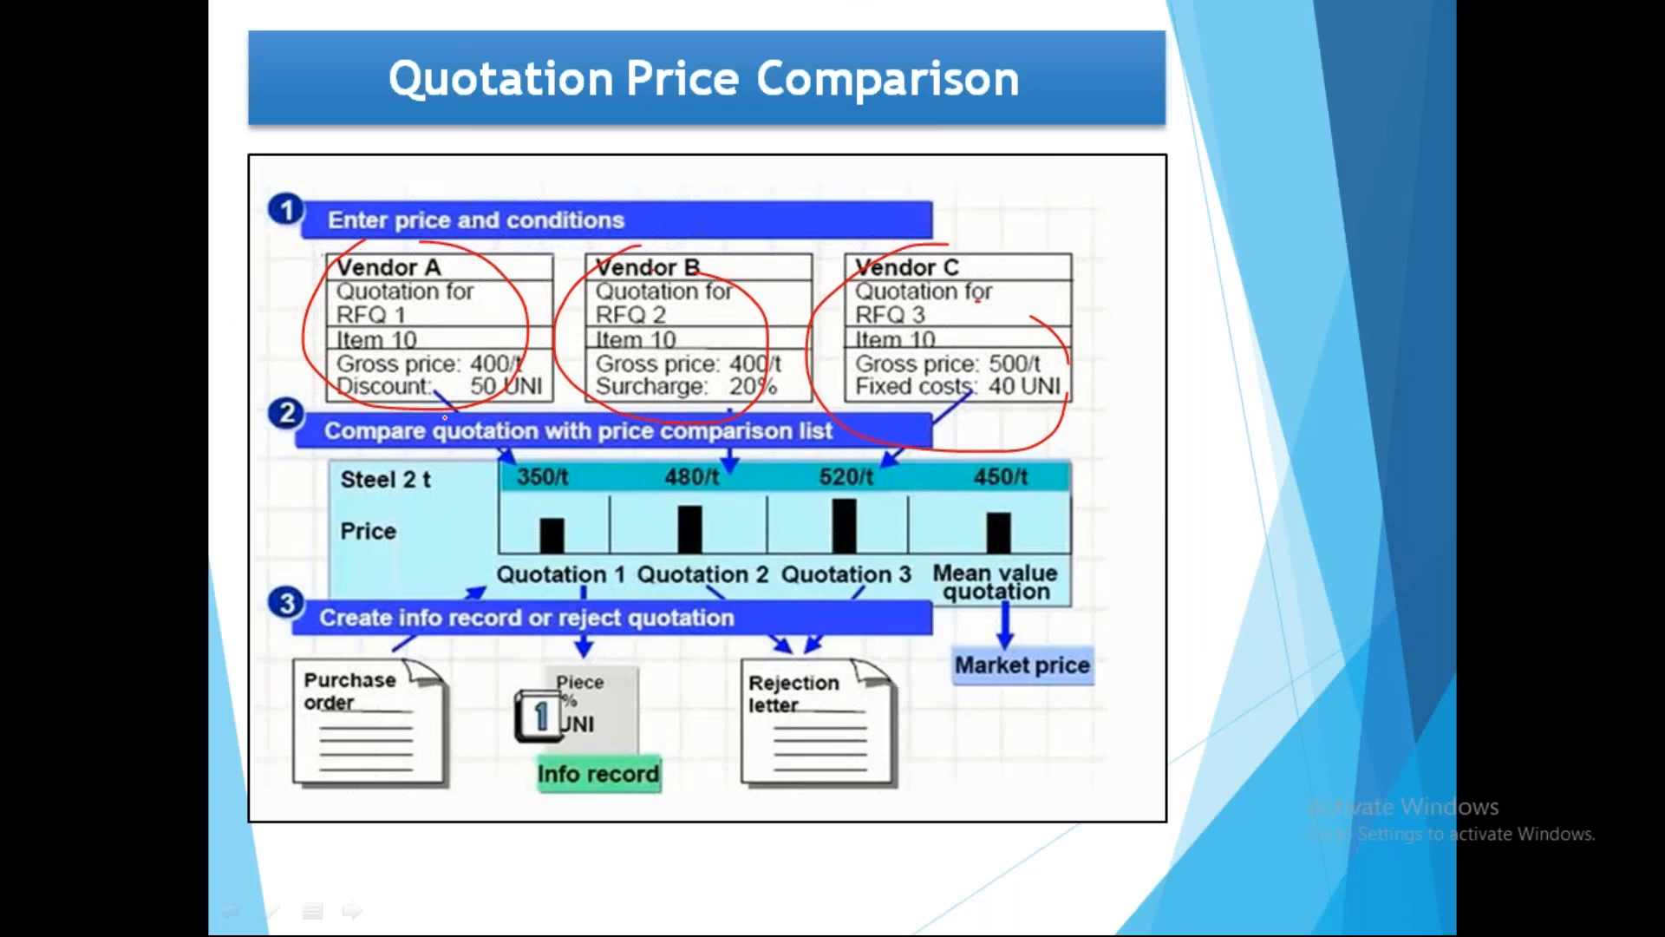
pyautogui.moveTo(425, 429)
pyautogui.mouseDown()
pyautogui.moveTo(364, 486)
pyautogui.moveTo(932, 520)
pyautogui.moveTo(422, 426)
pyautogui.mouseUp()
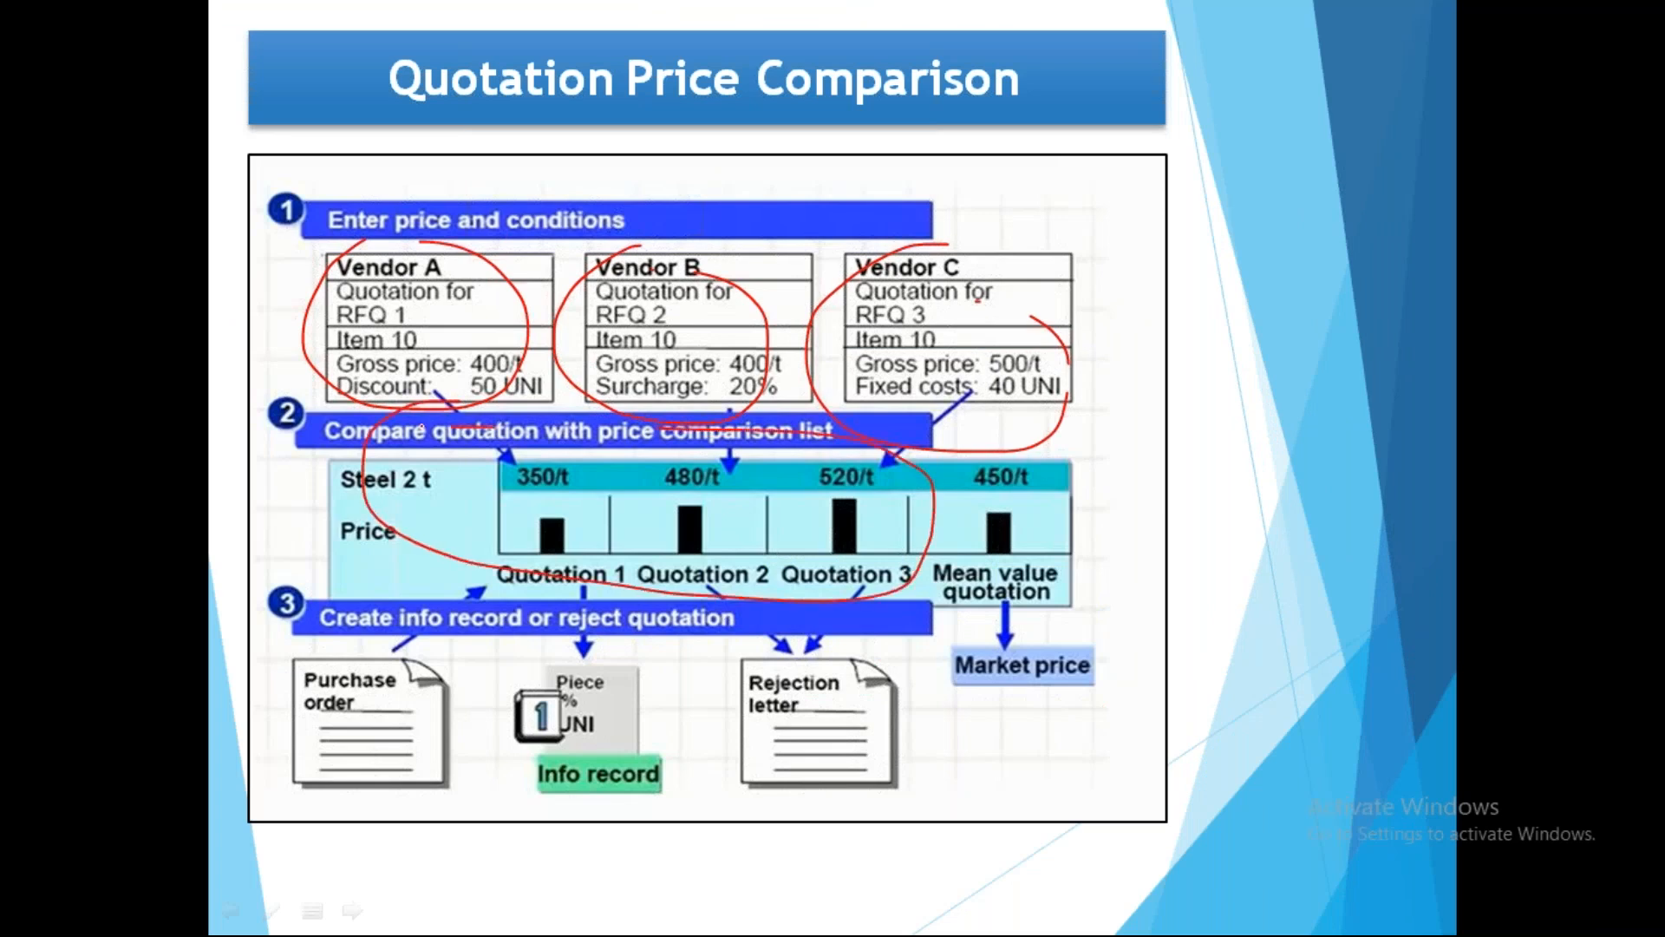
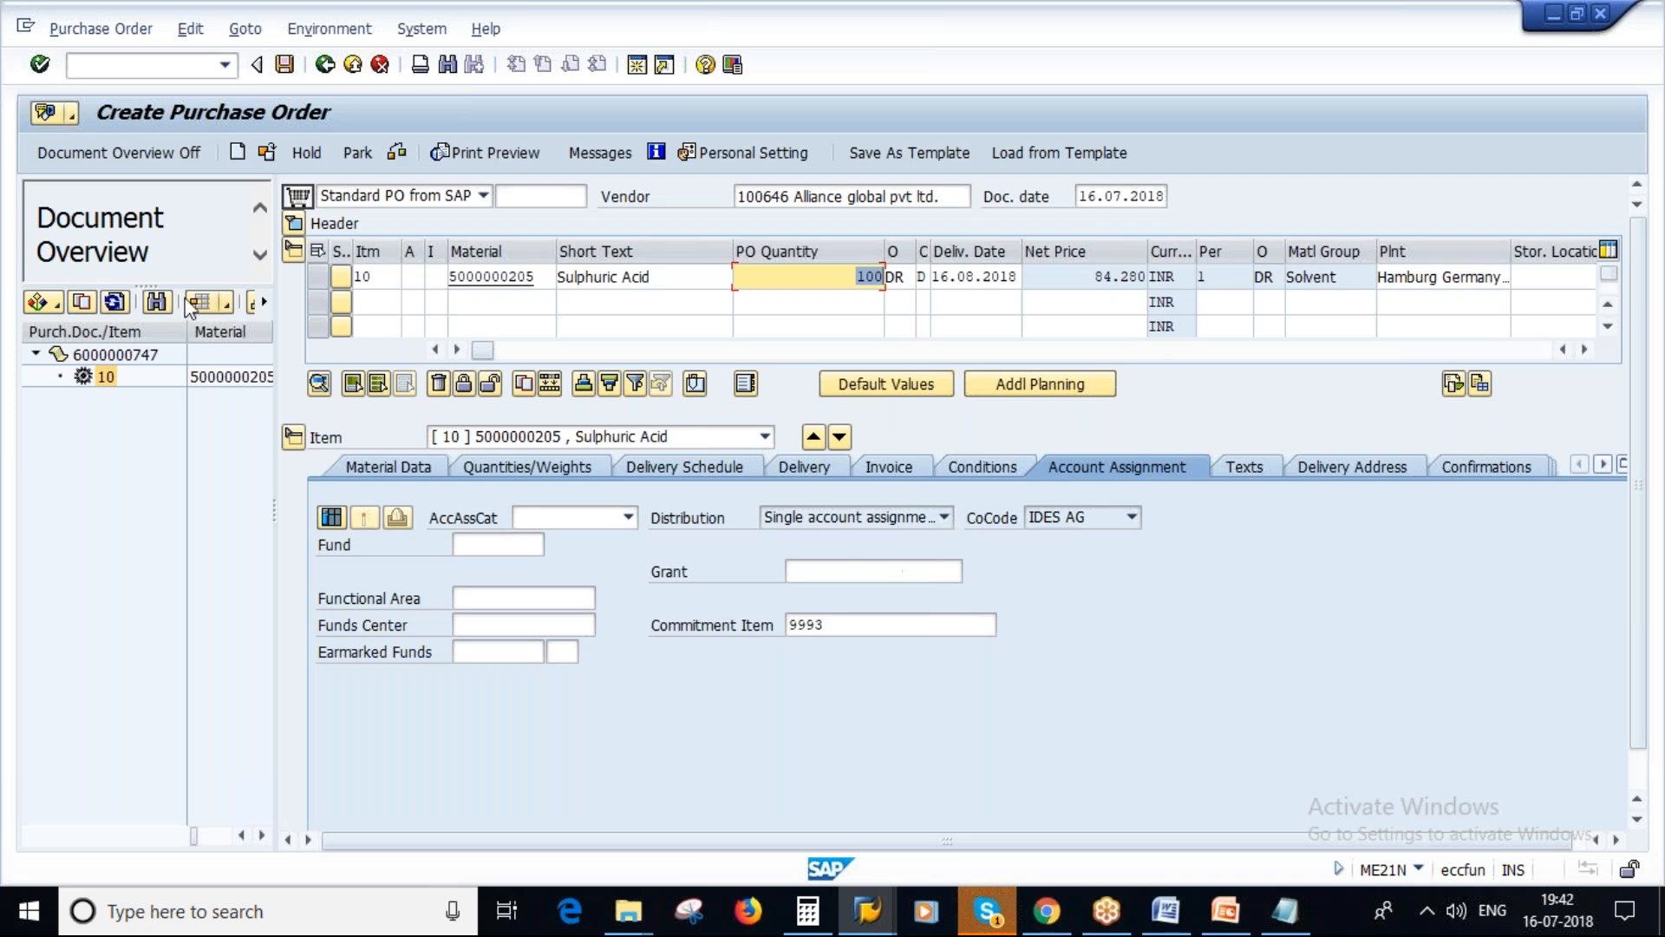
# Leave the Sulphuric Acid purchase order without saving and start a new one in ME21N.
pyautogui.click(325, 65)
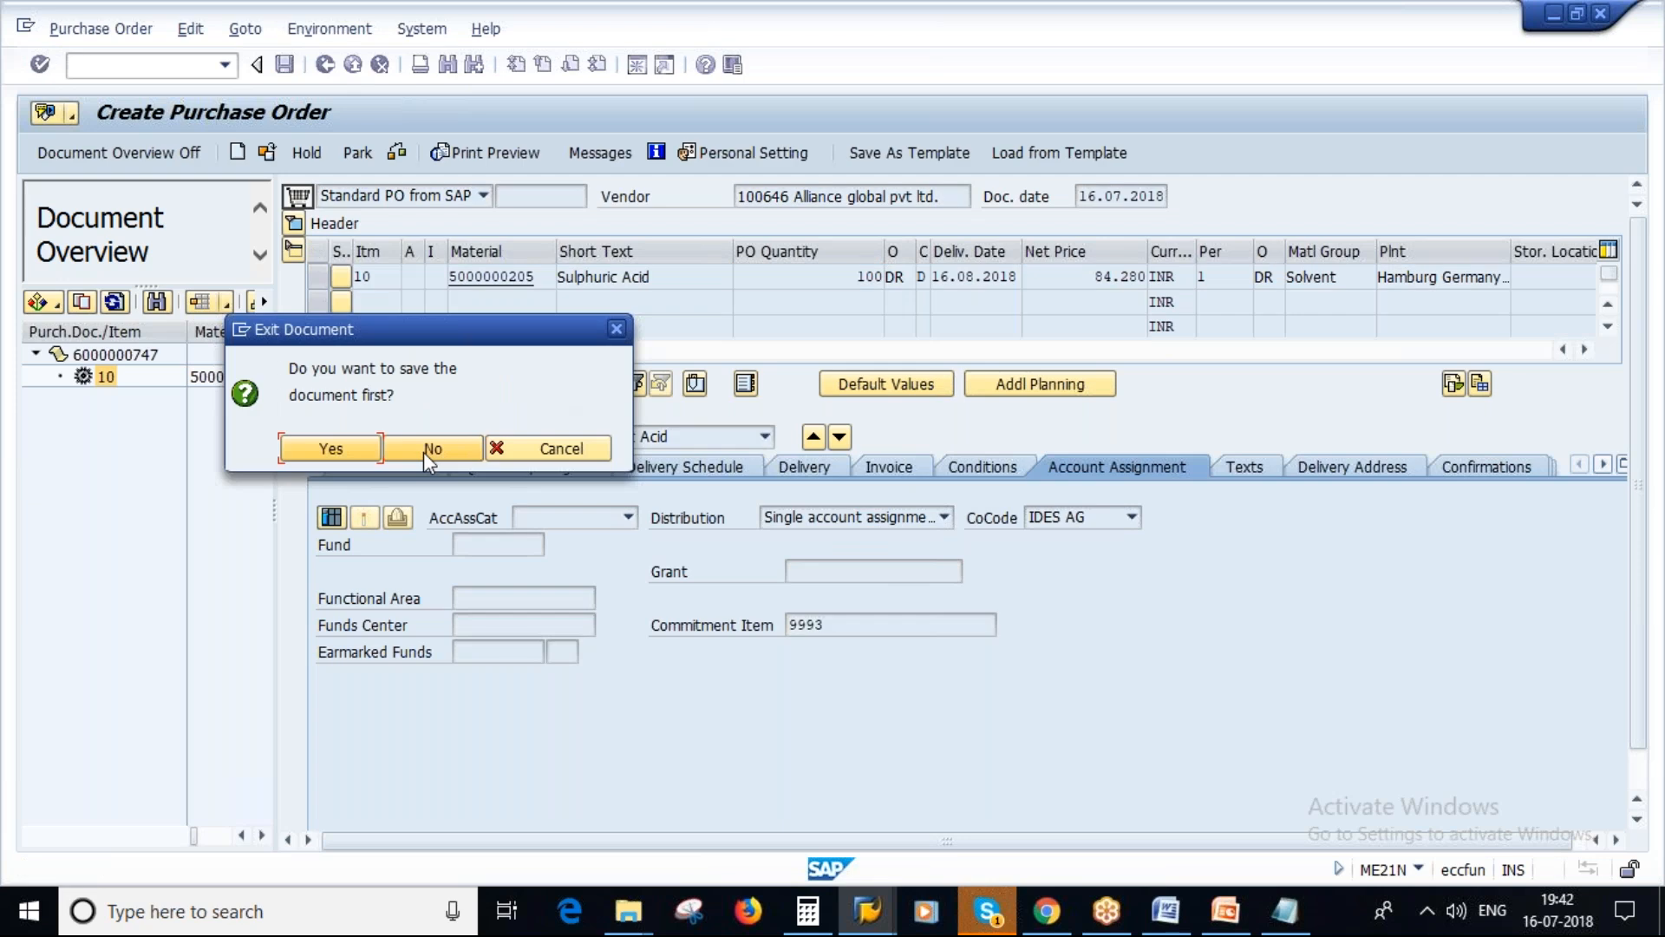
pyautogui.click(430, 448)
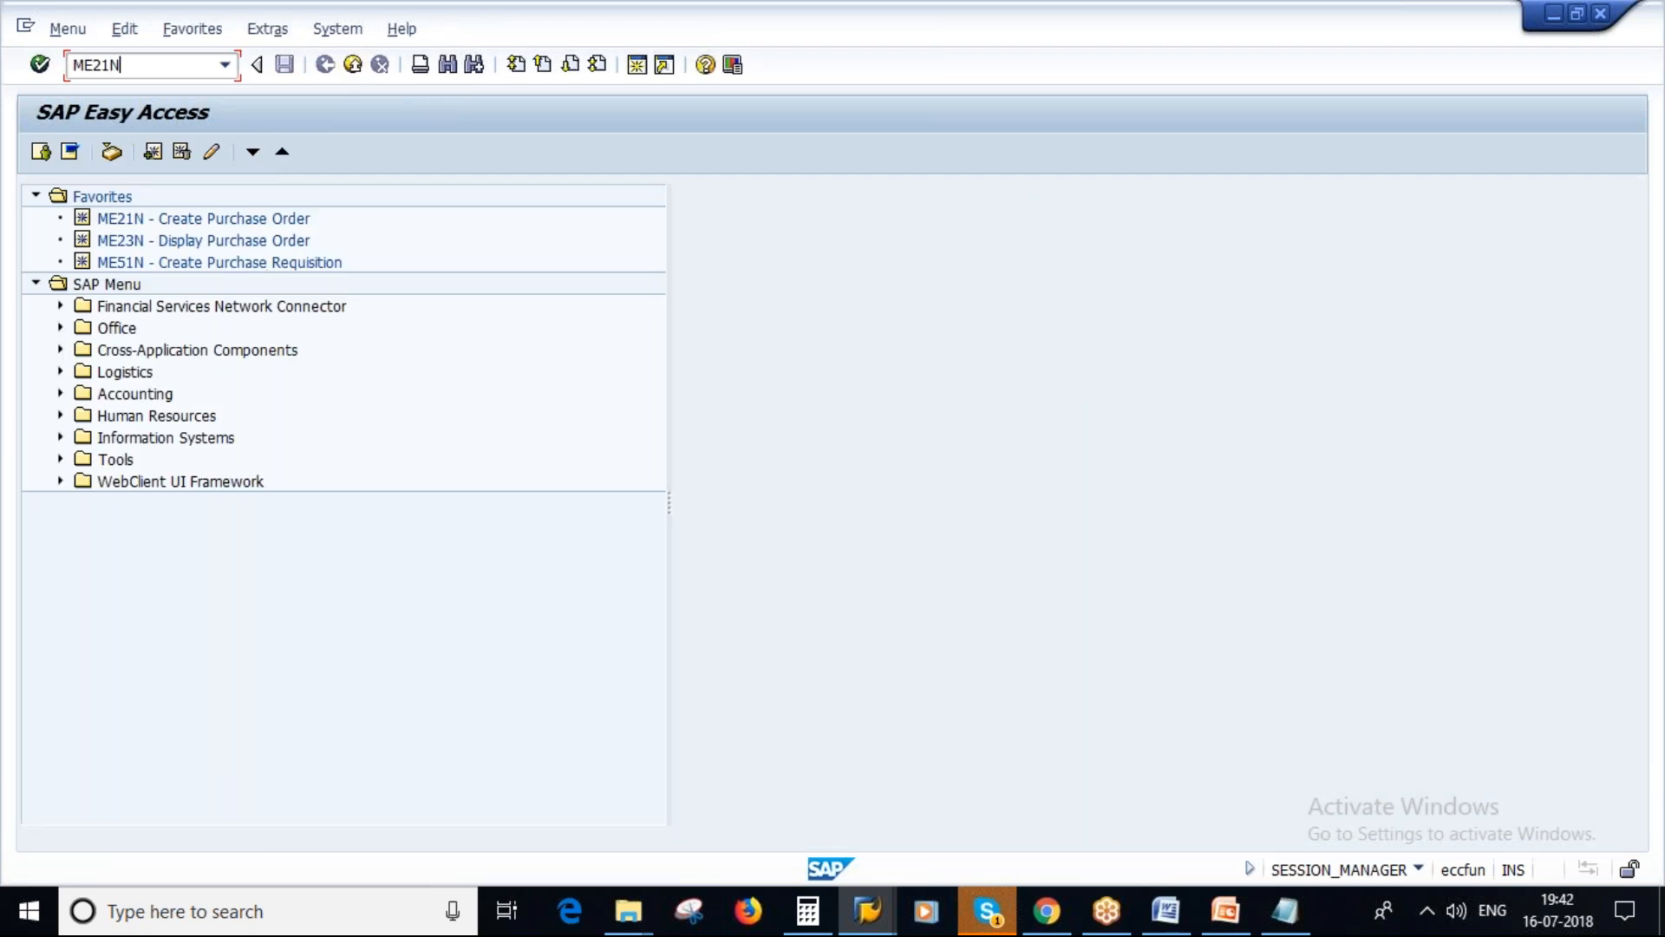
pyautogui.press('Return')
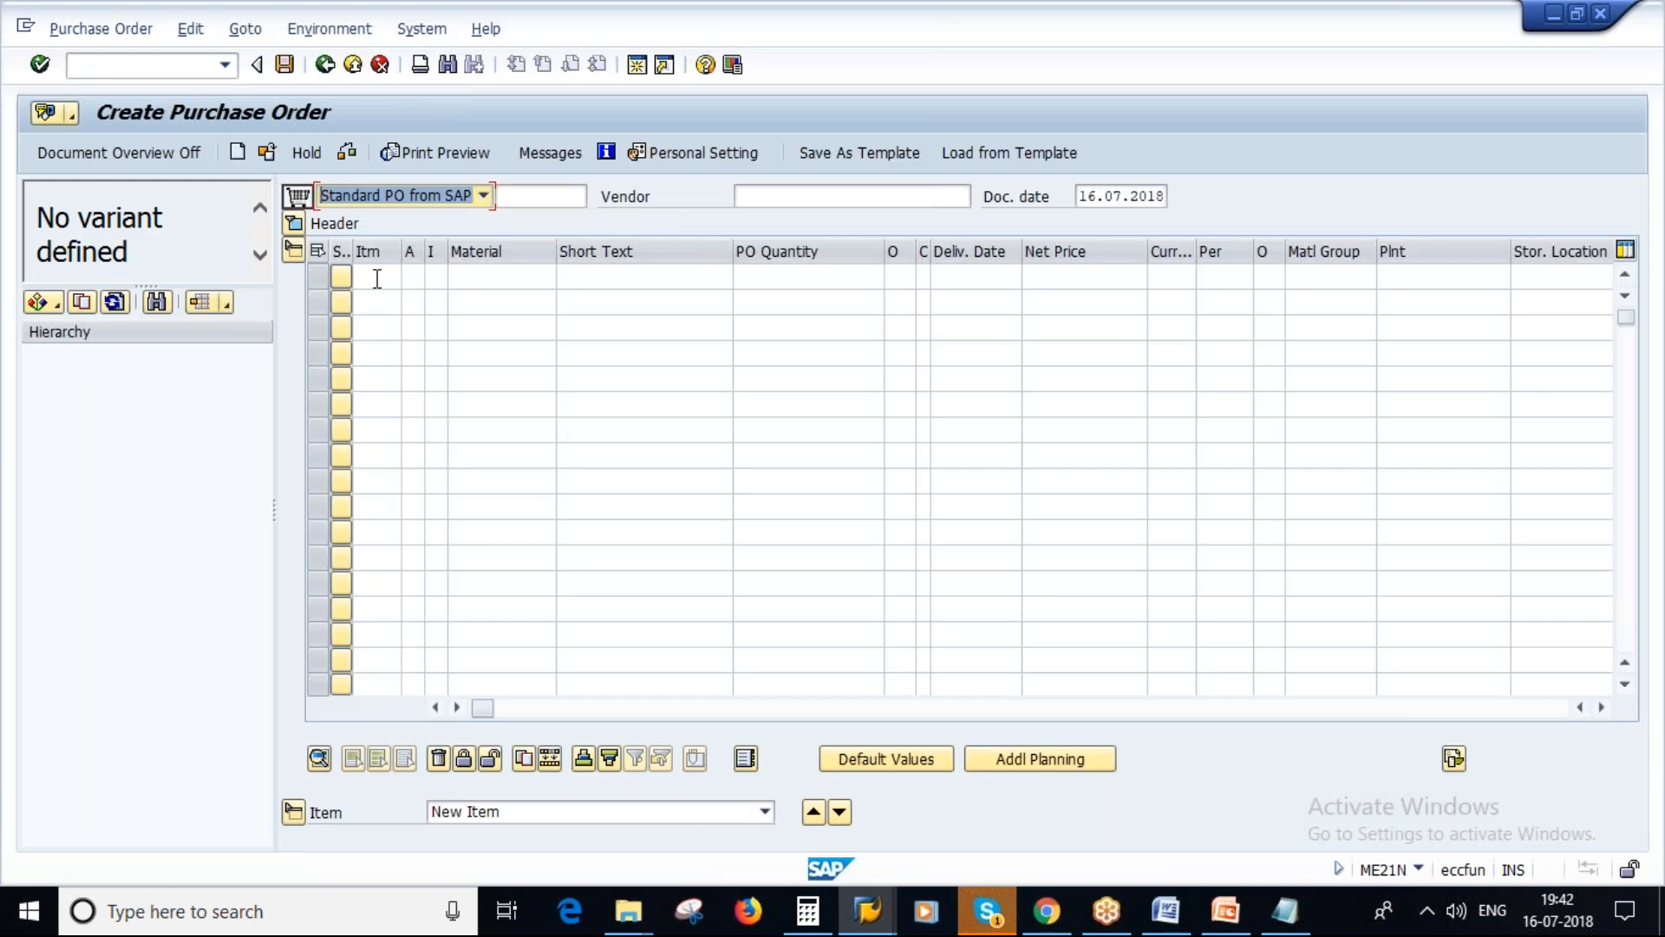
pyautogui.click(50, 308)
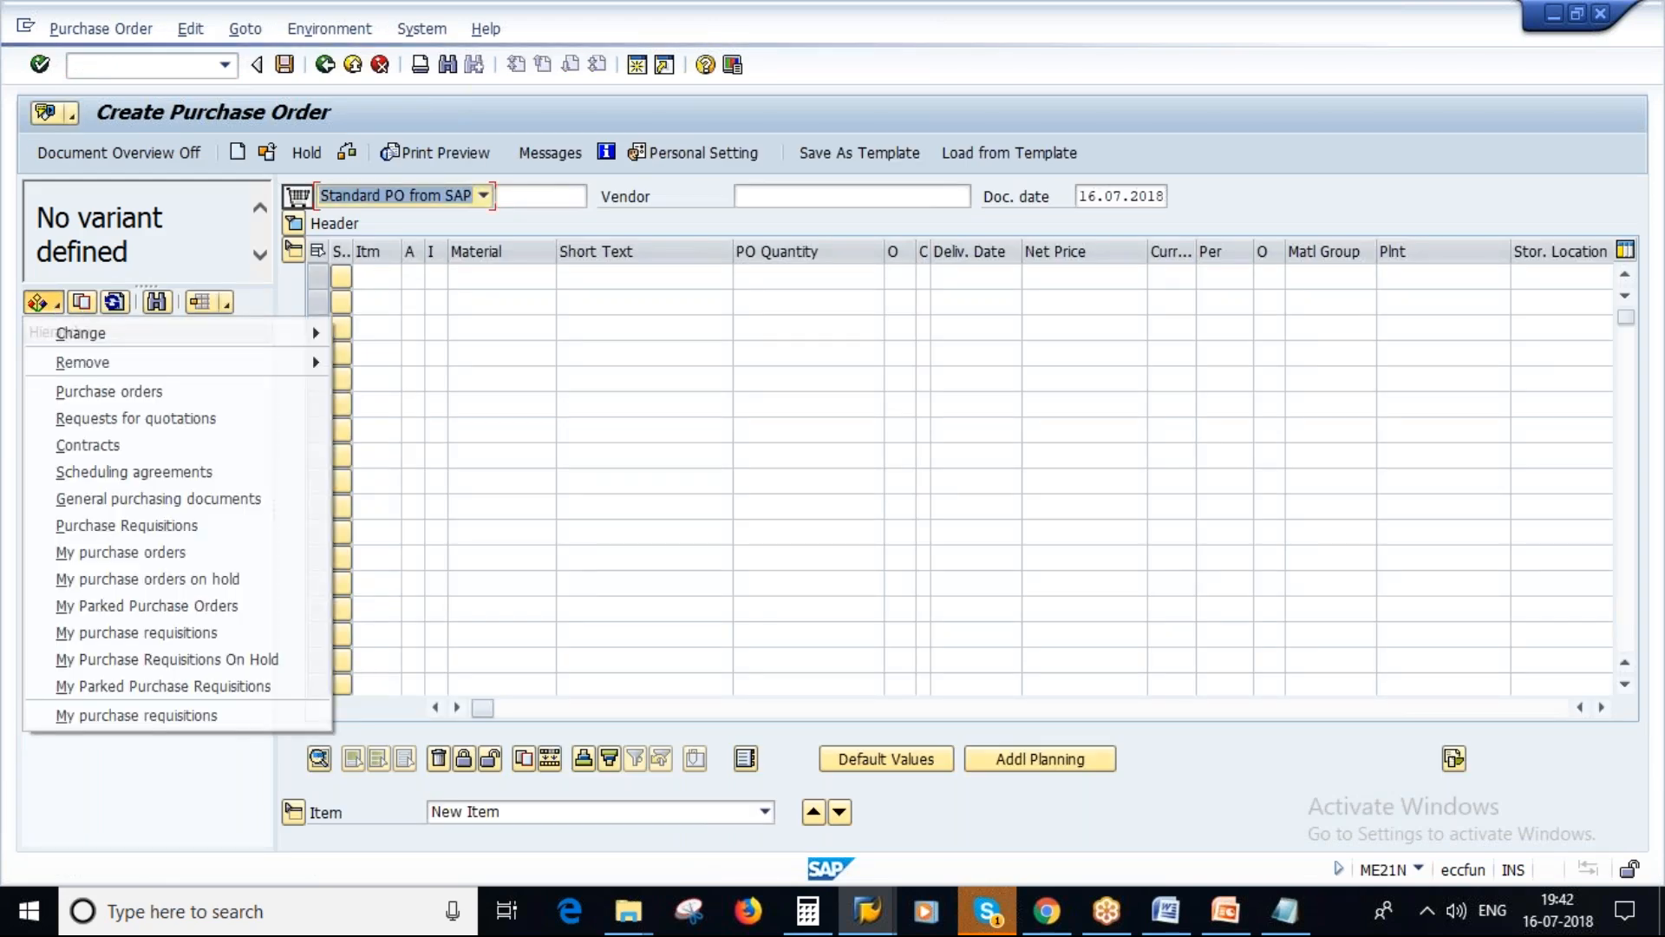
pyautogui.click(137, 419)
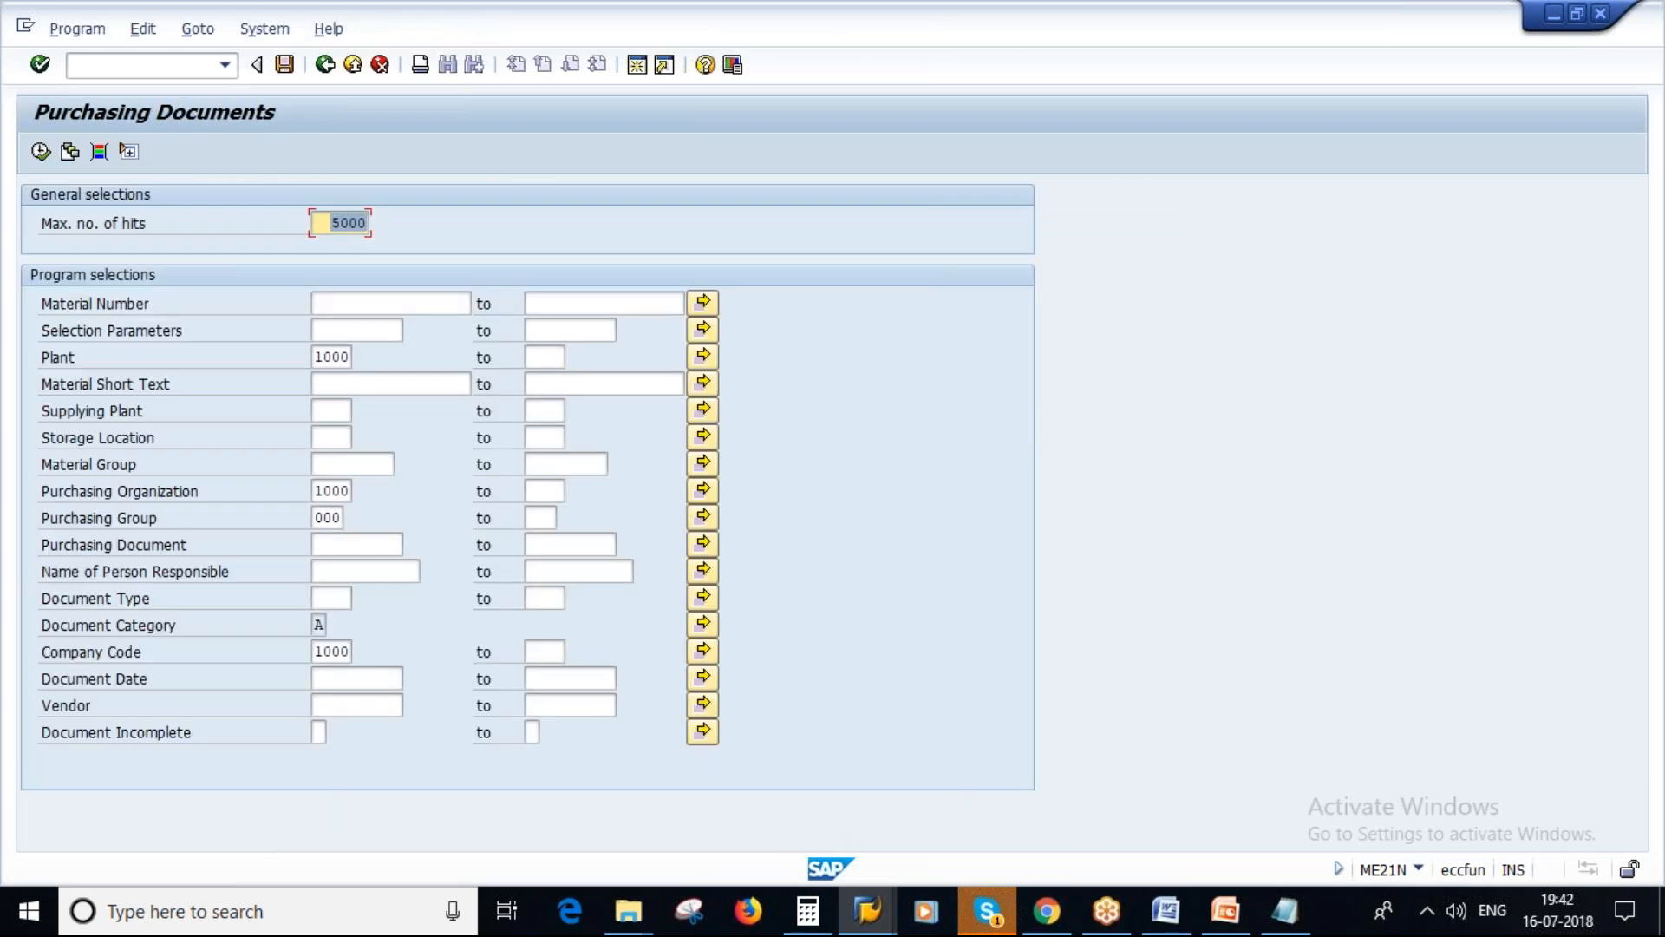
pyautogui.click(360, 305)
pyautogui.click(363, 327)
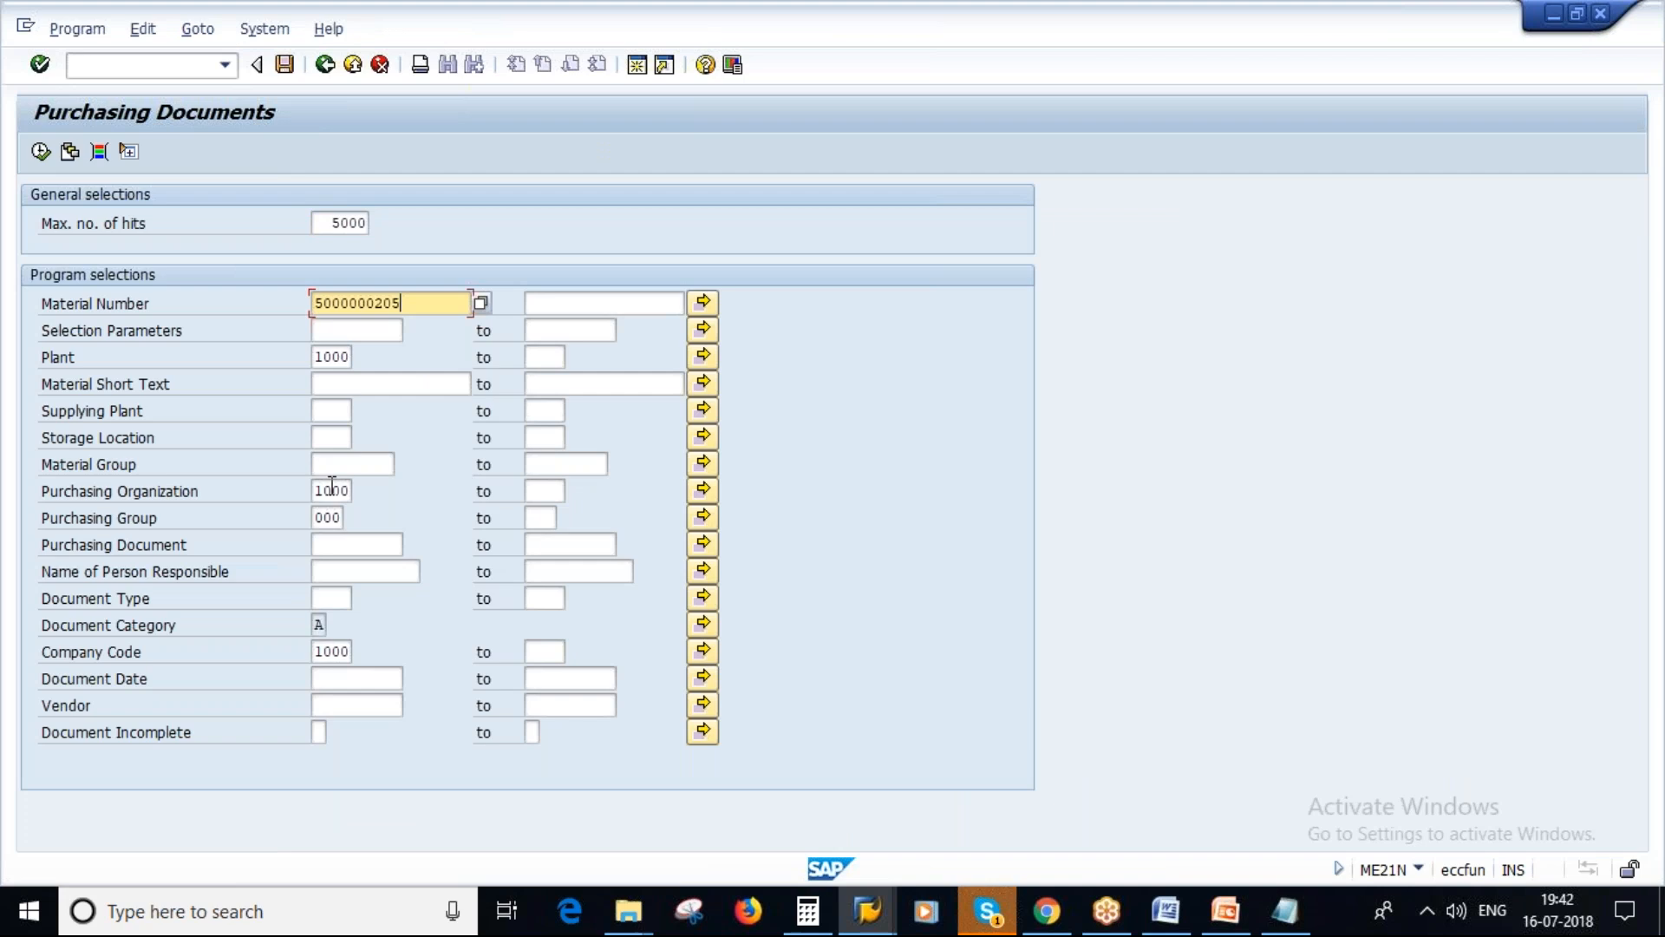
pyautogui.click(41, 152)
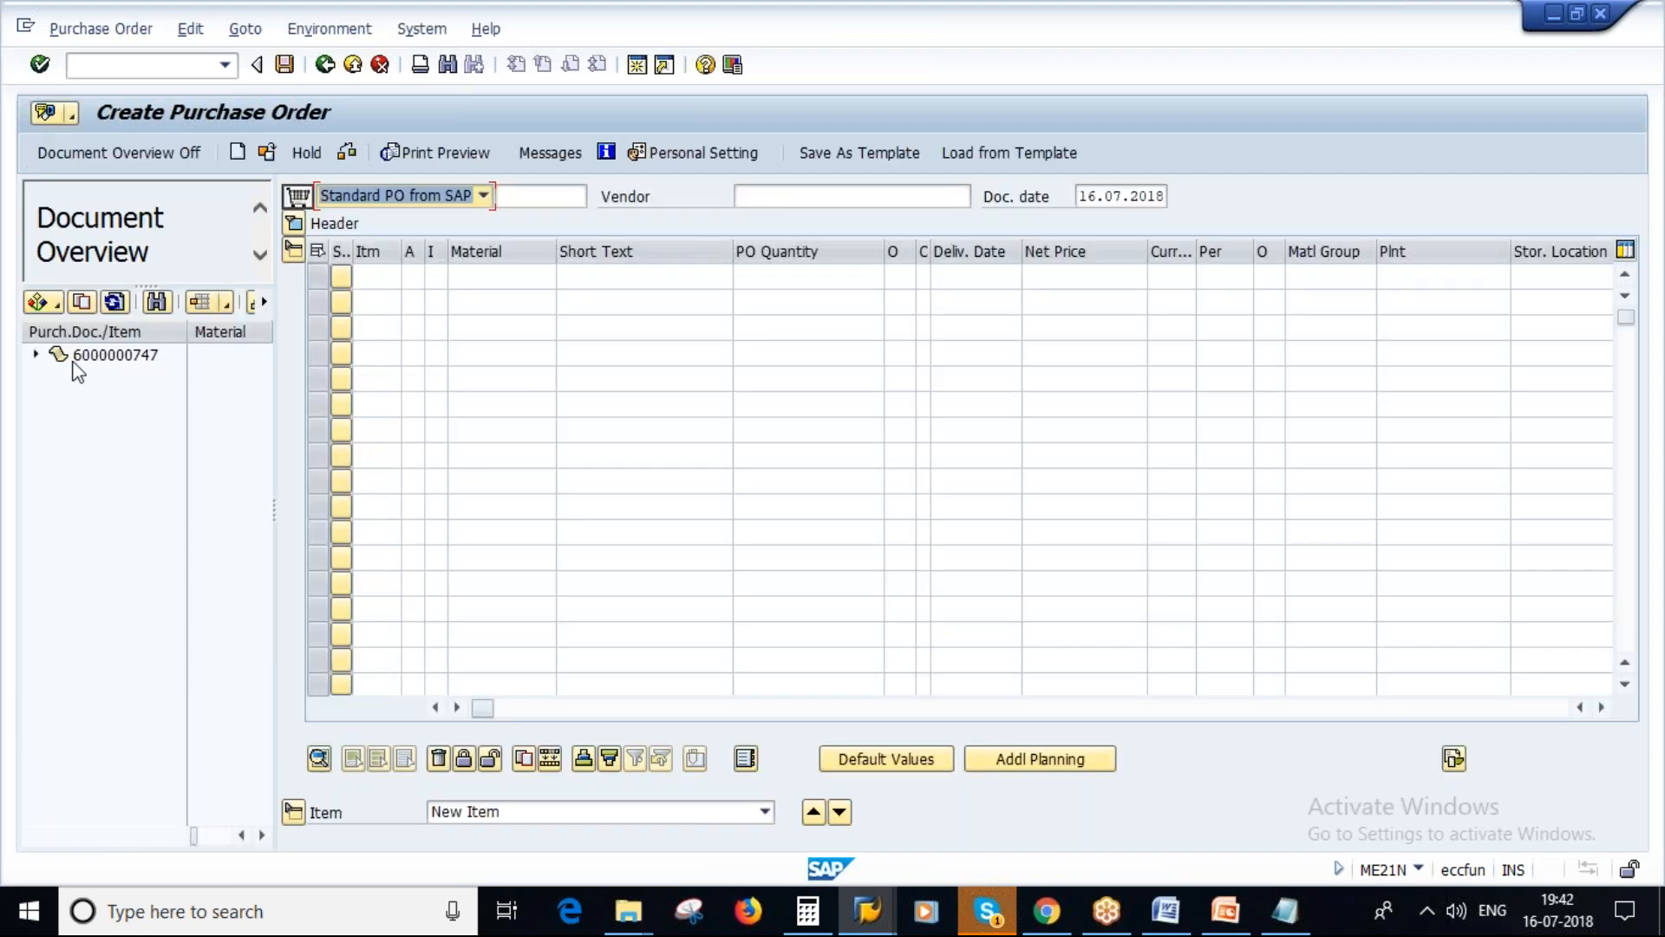
pyautogui.click(84, 358)
pyautogui.click(36, 354)
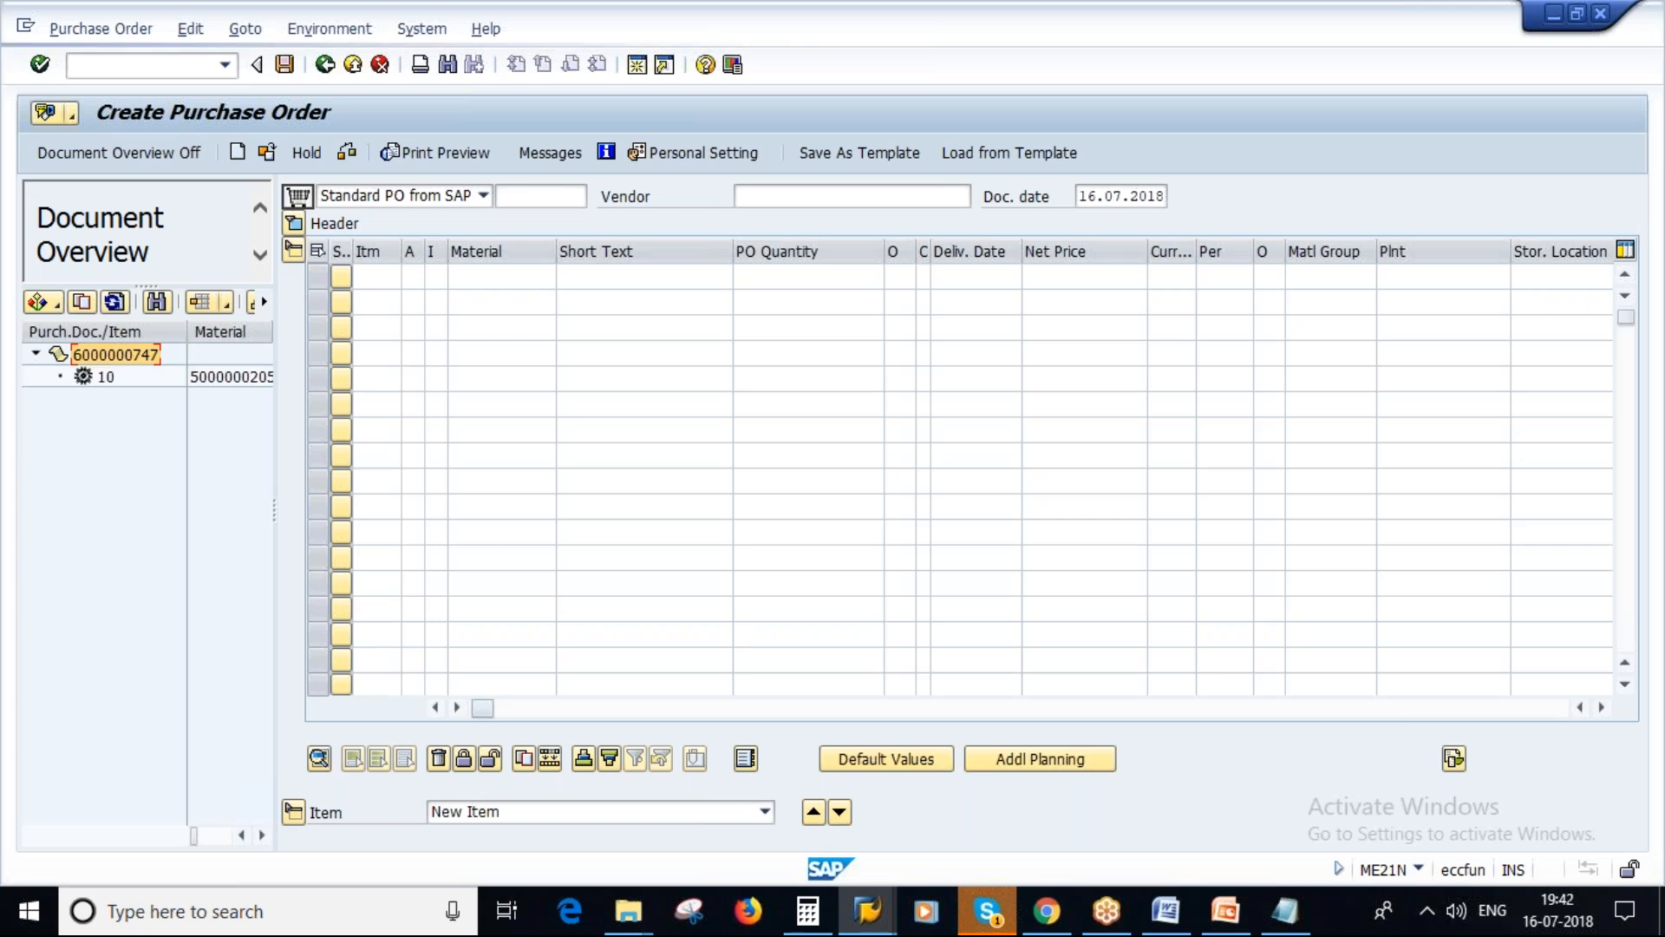
pyautogui.click(104, 378)
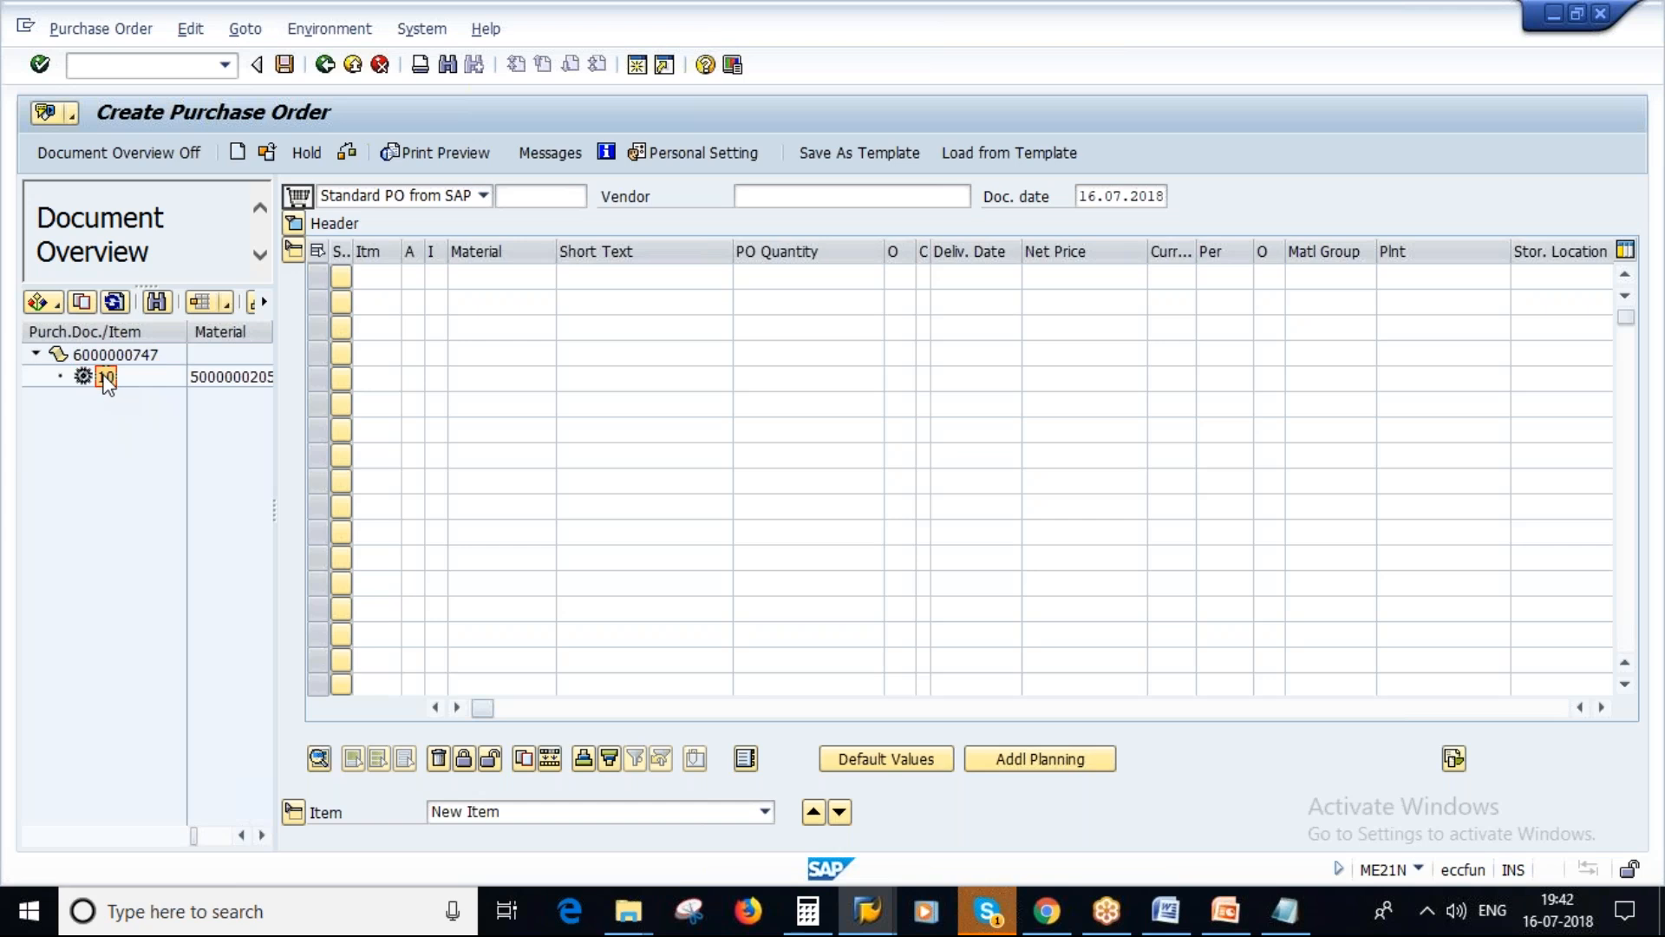
pyautogui.moveTo(105, 379); pyautogui.dragTo(298, 201)
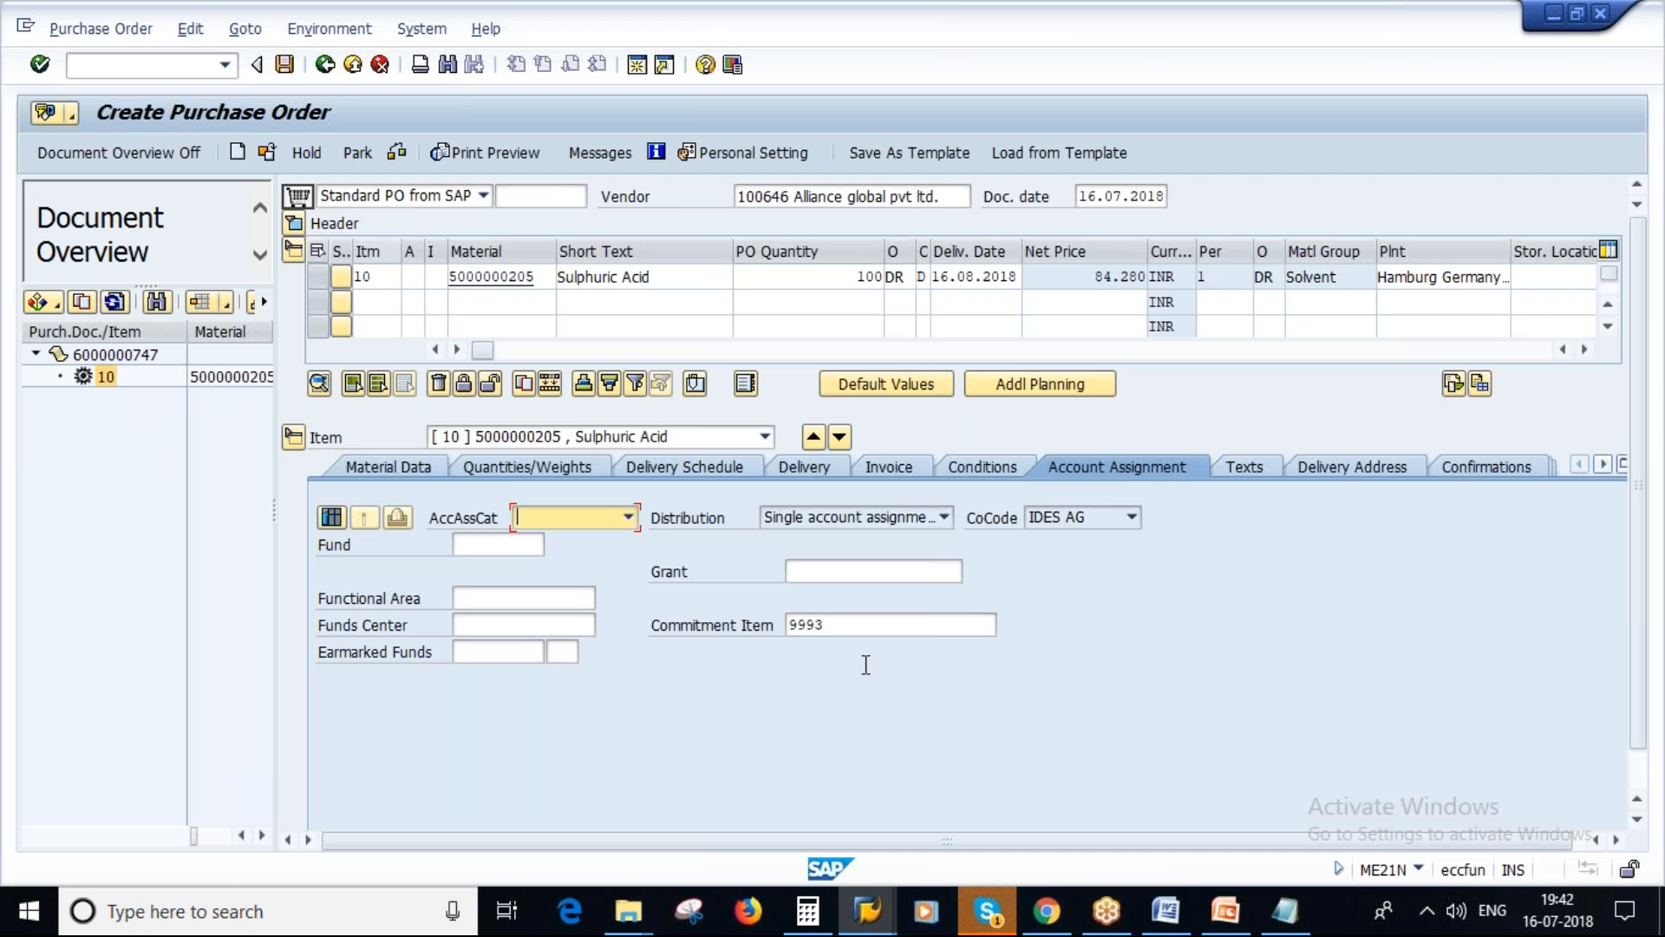
pyautogui.click(1225, 911)
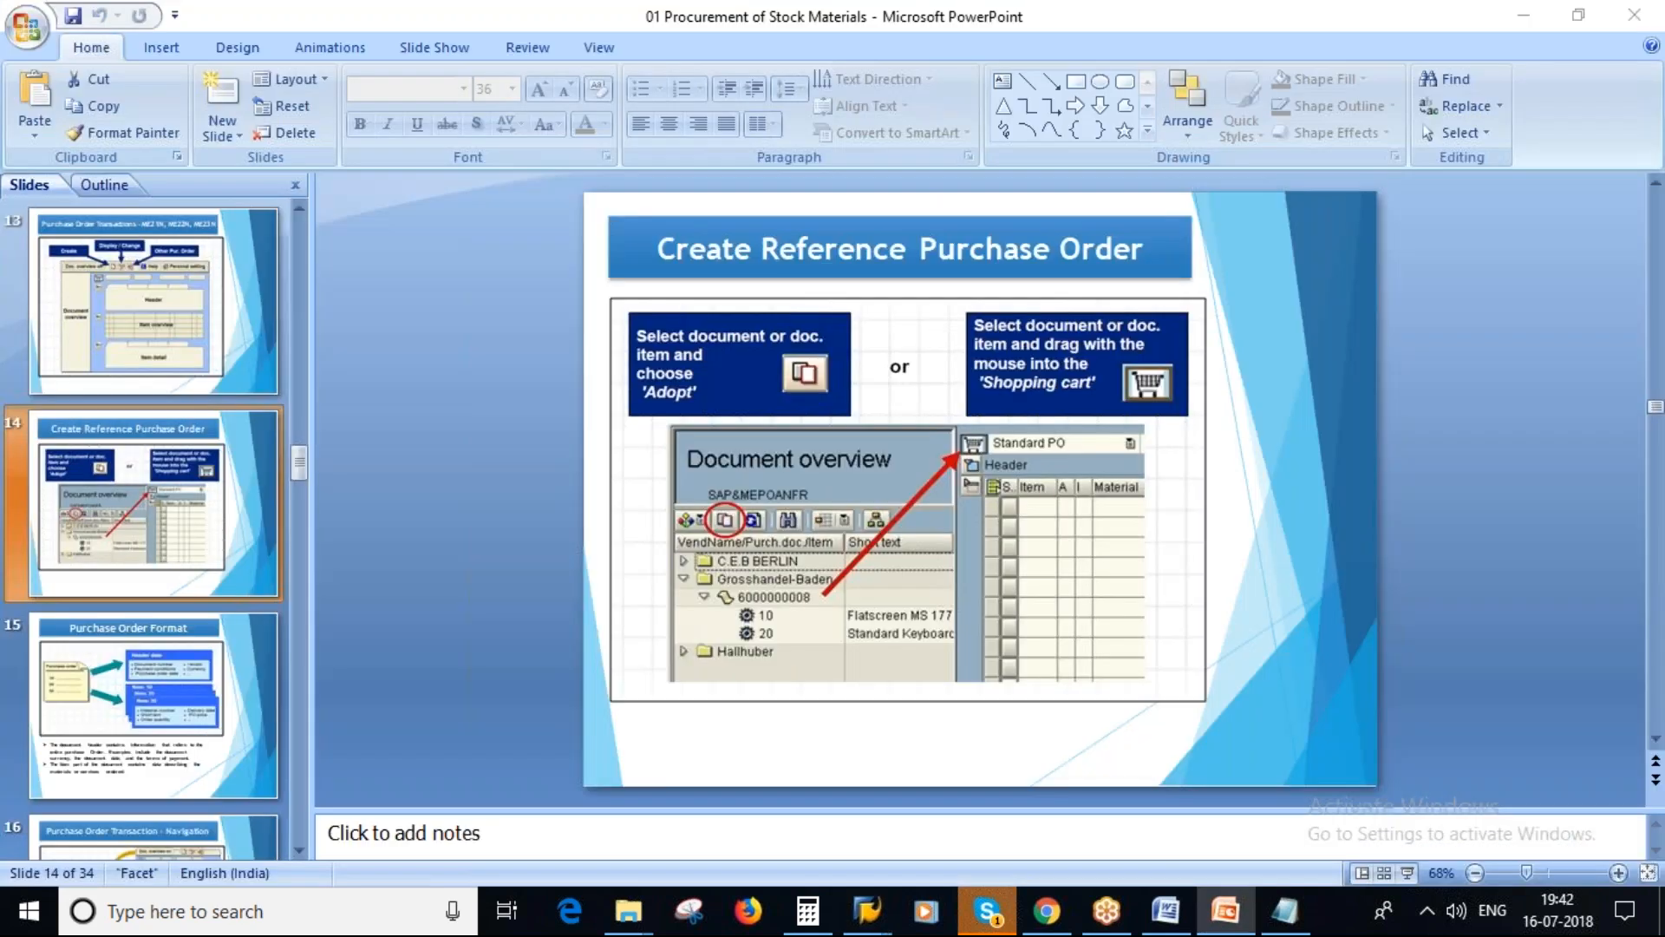
pyautogui.click(868, 911)
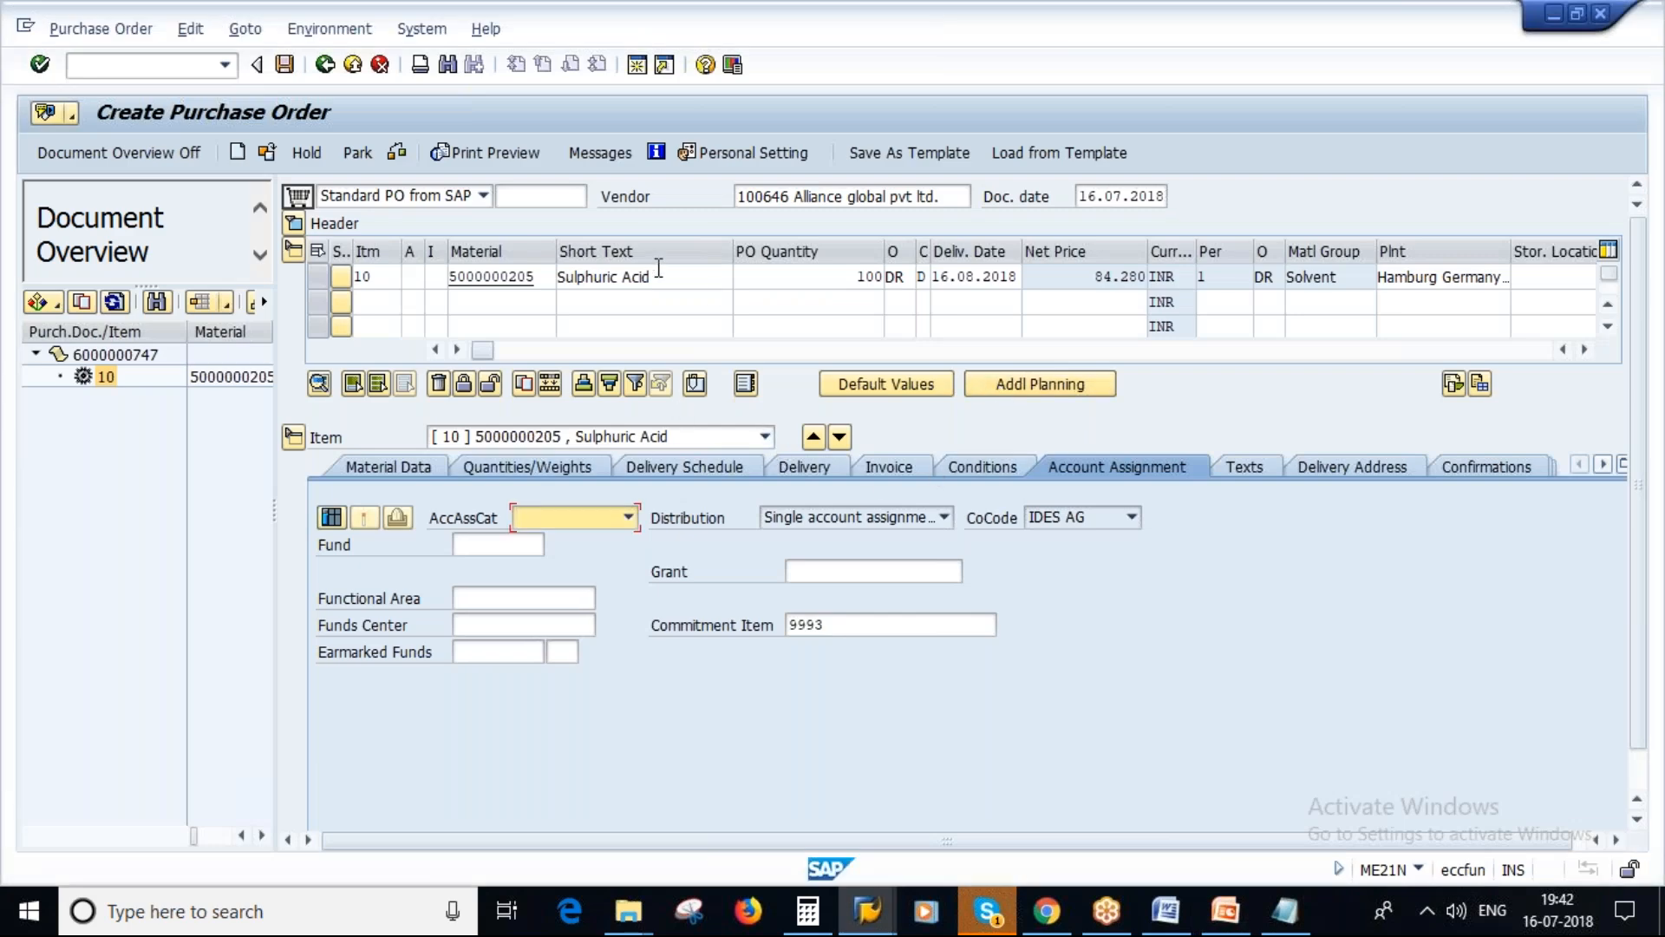
# Hide the document overview and check the Sulphuric Acid purchase order for errors.
pyautogui.click(104, 151)
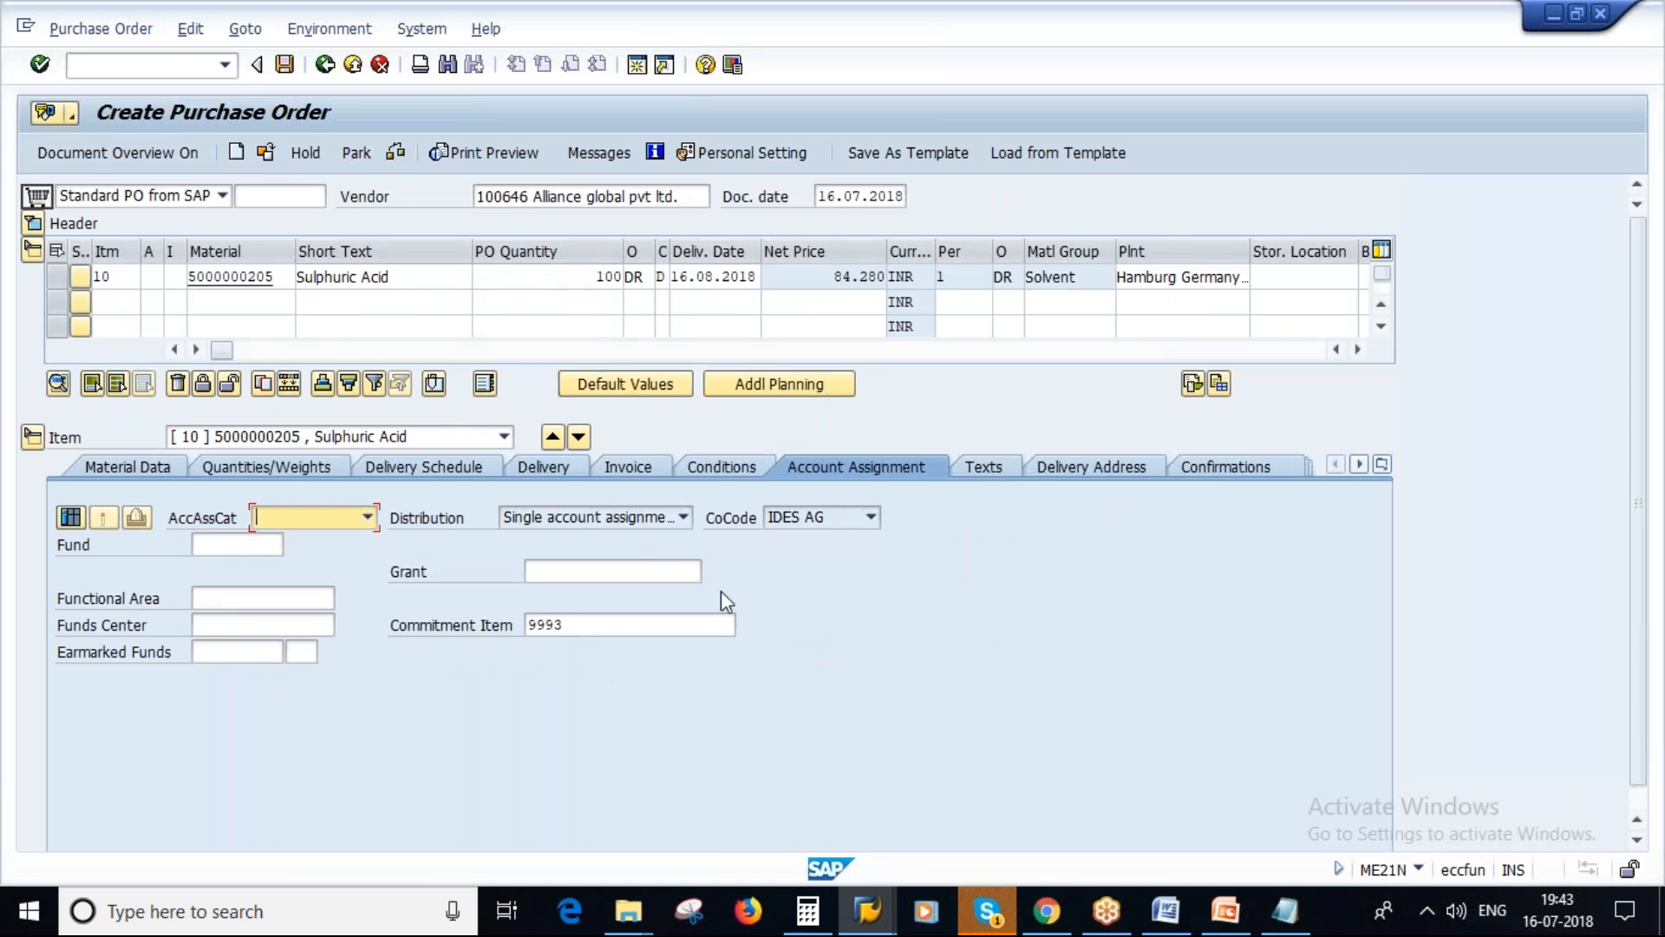
pyautogui.click(399, 150)
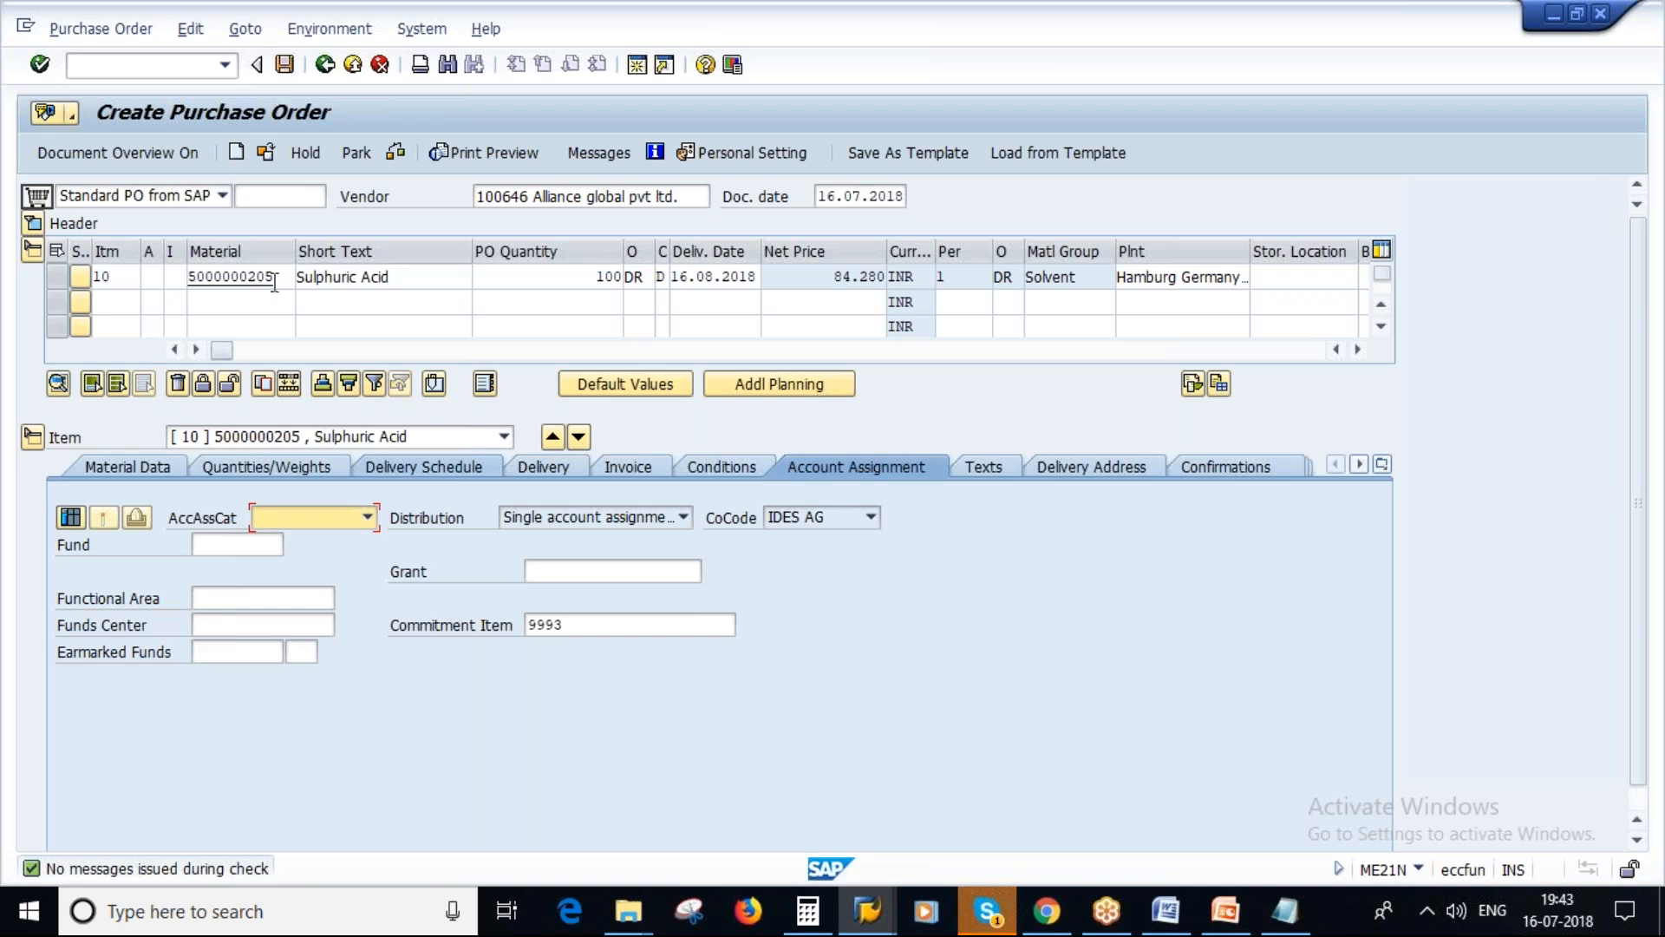
# Review the adopted material, quantity, vendor, plant, net price and price unit, and save the purchase order.
pyautogui.moveTo(279, 278); pyautogui.dragTo(185, 278)
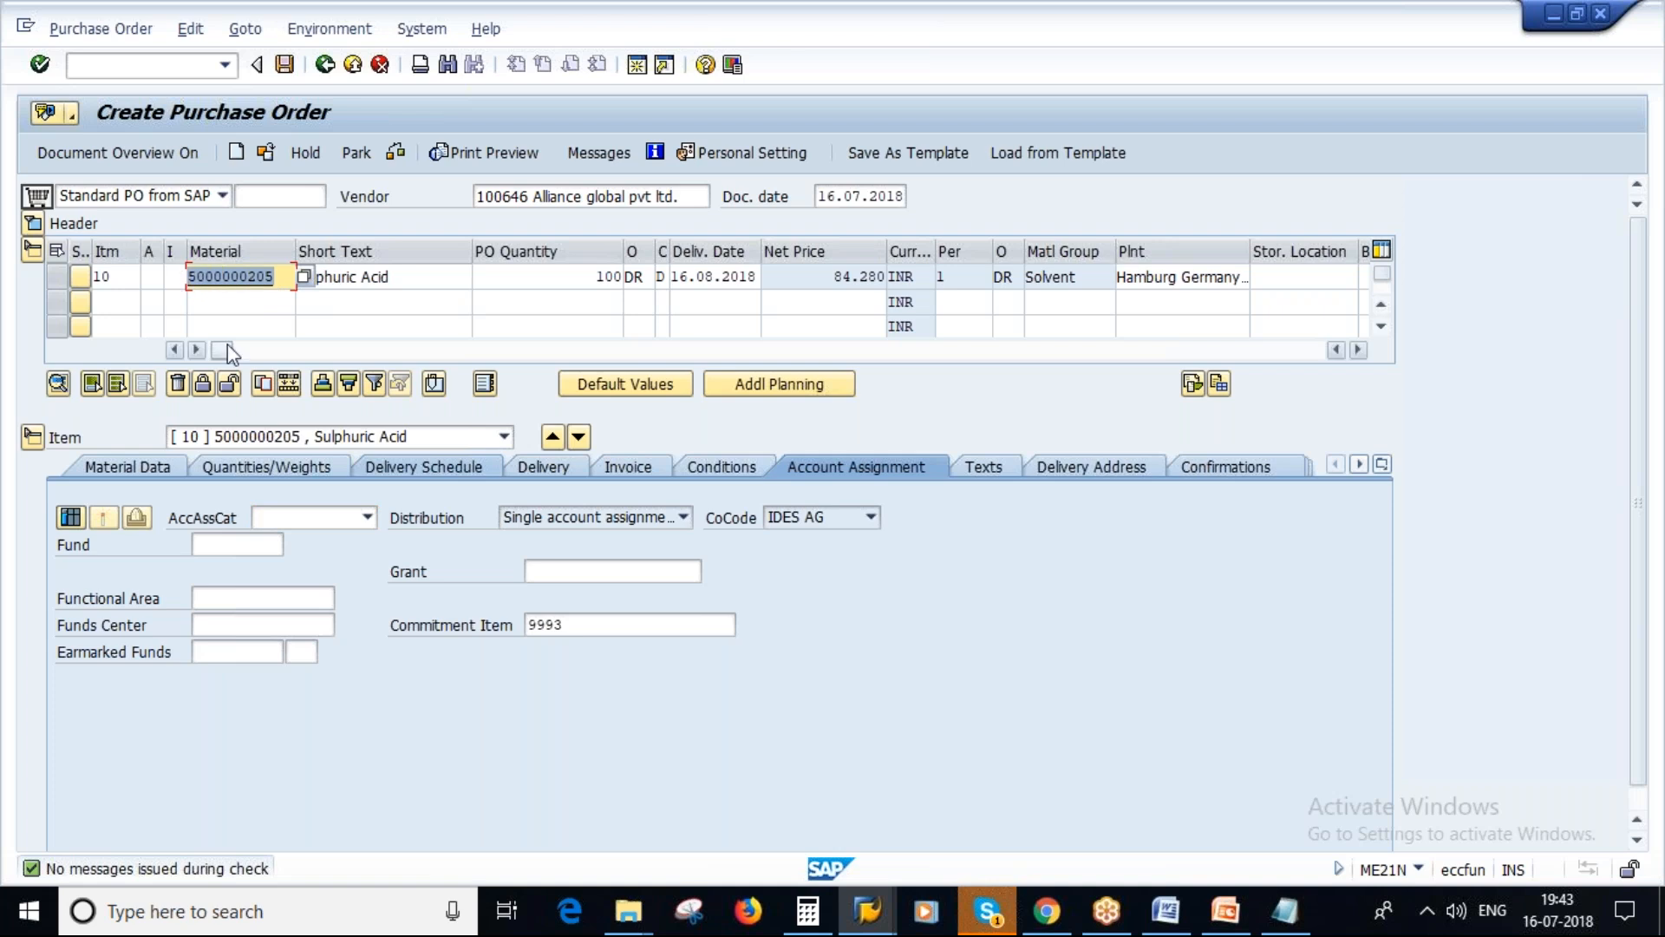
pyautogui.doubleClick(591, 279)
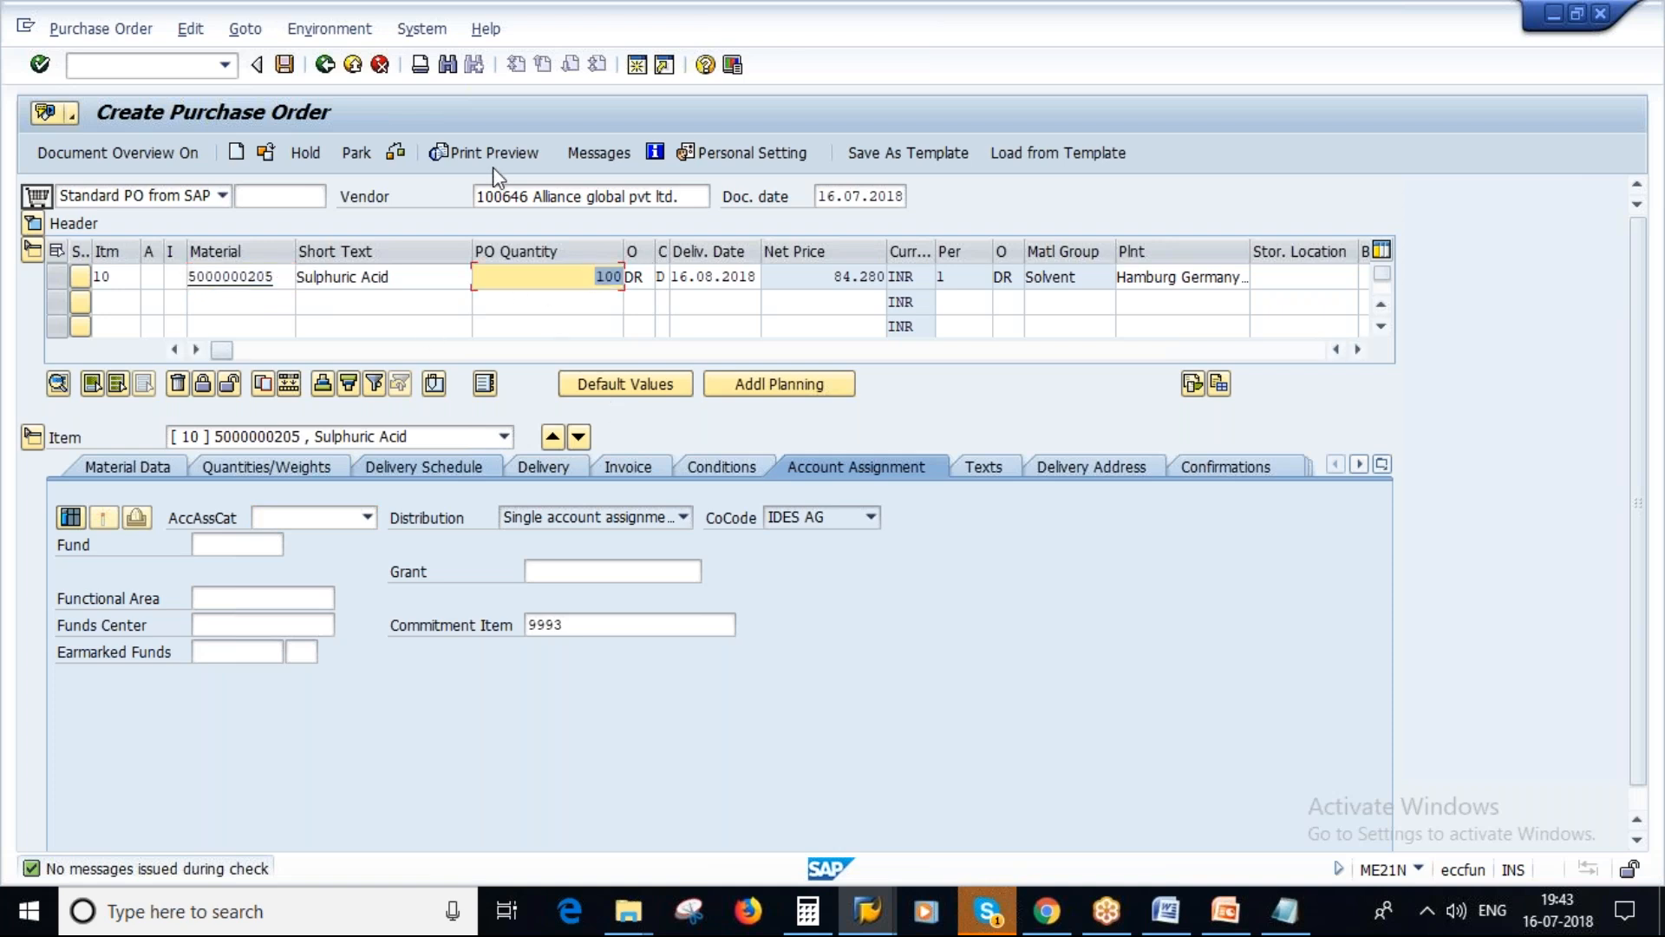
pyautogui.moveTo(530, 199); pyautogui.dragTo(475, 198)
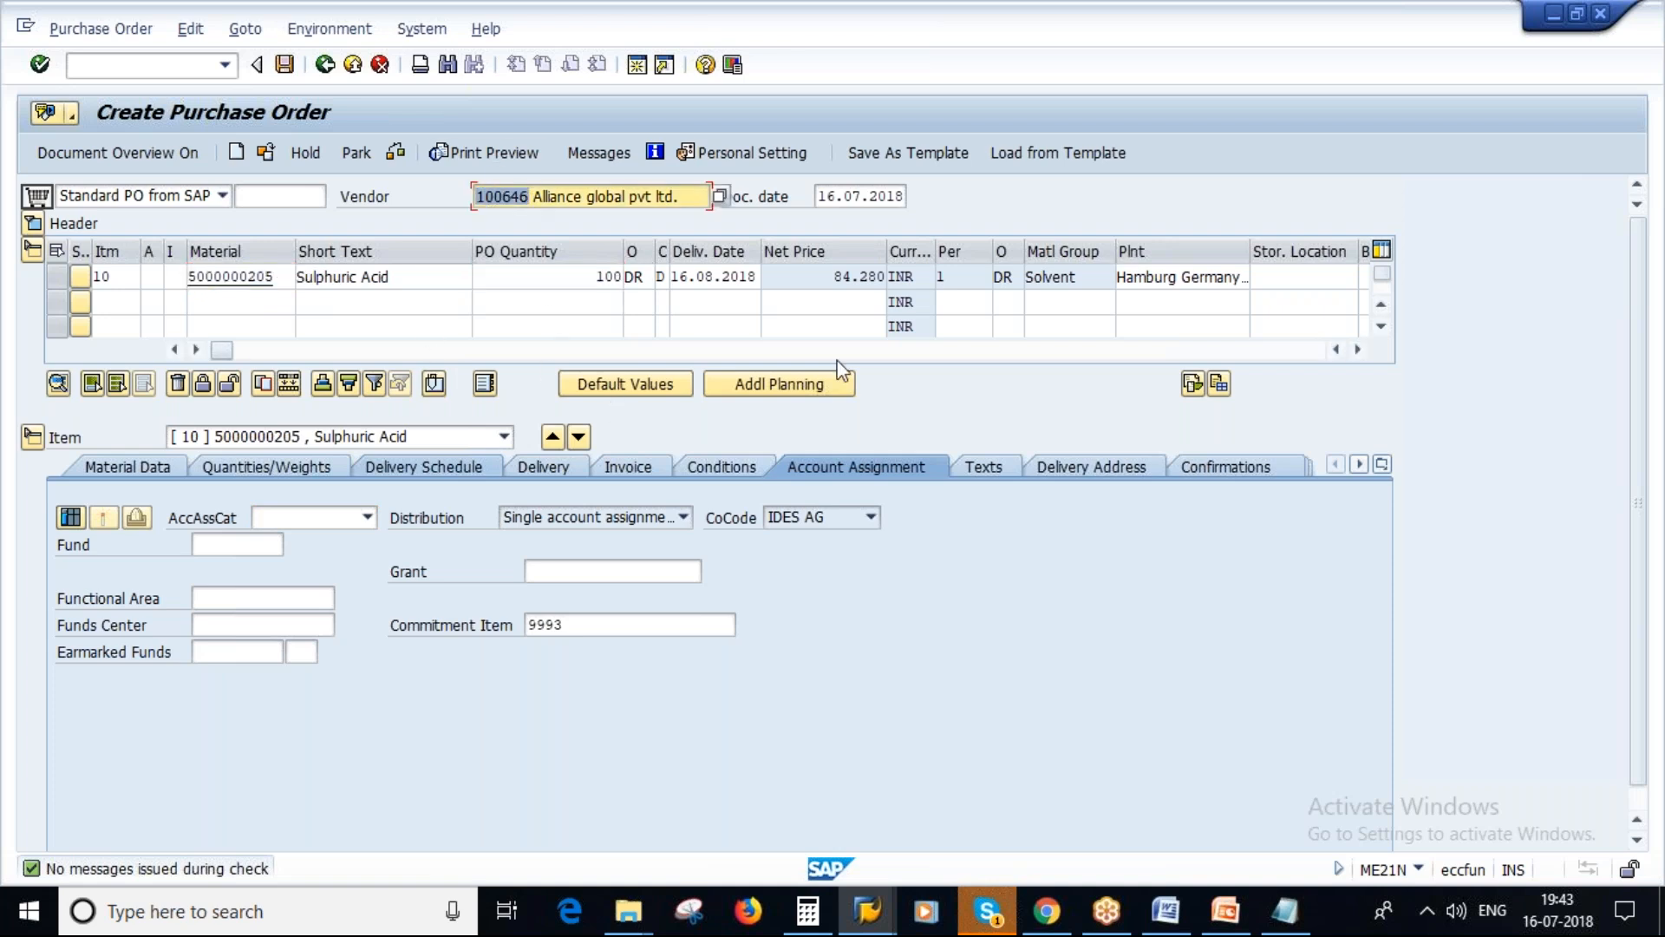
pyautogui.click(1142, 278)
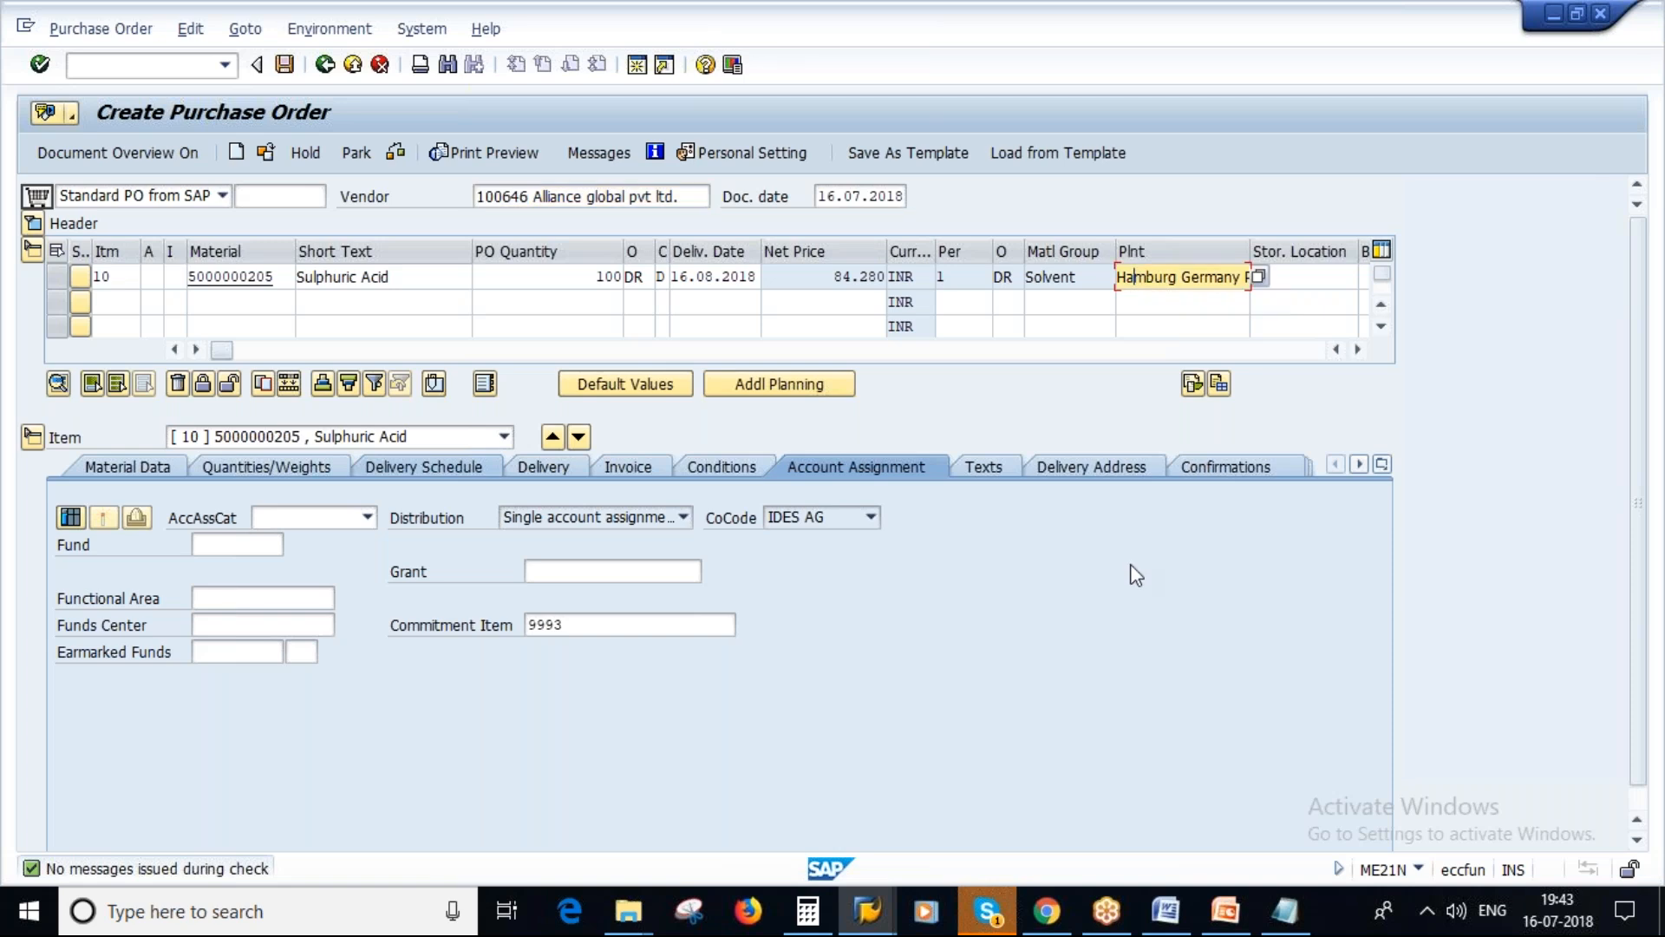
pyautogui.doubleClick(824, 276)
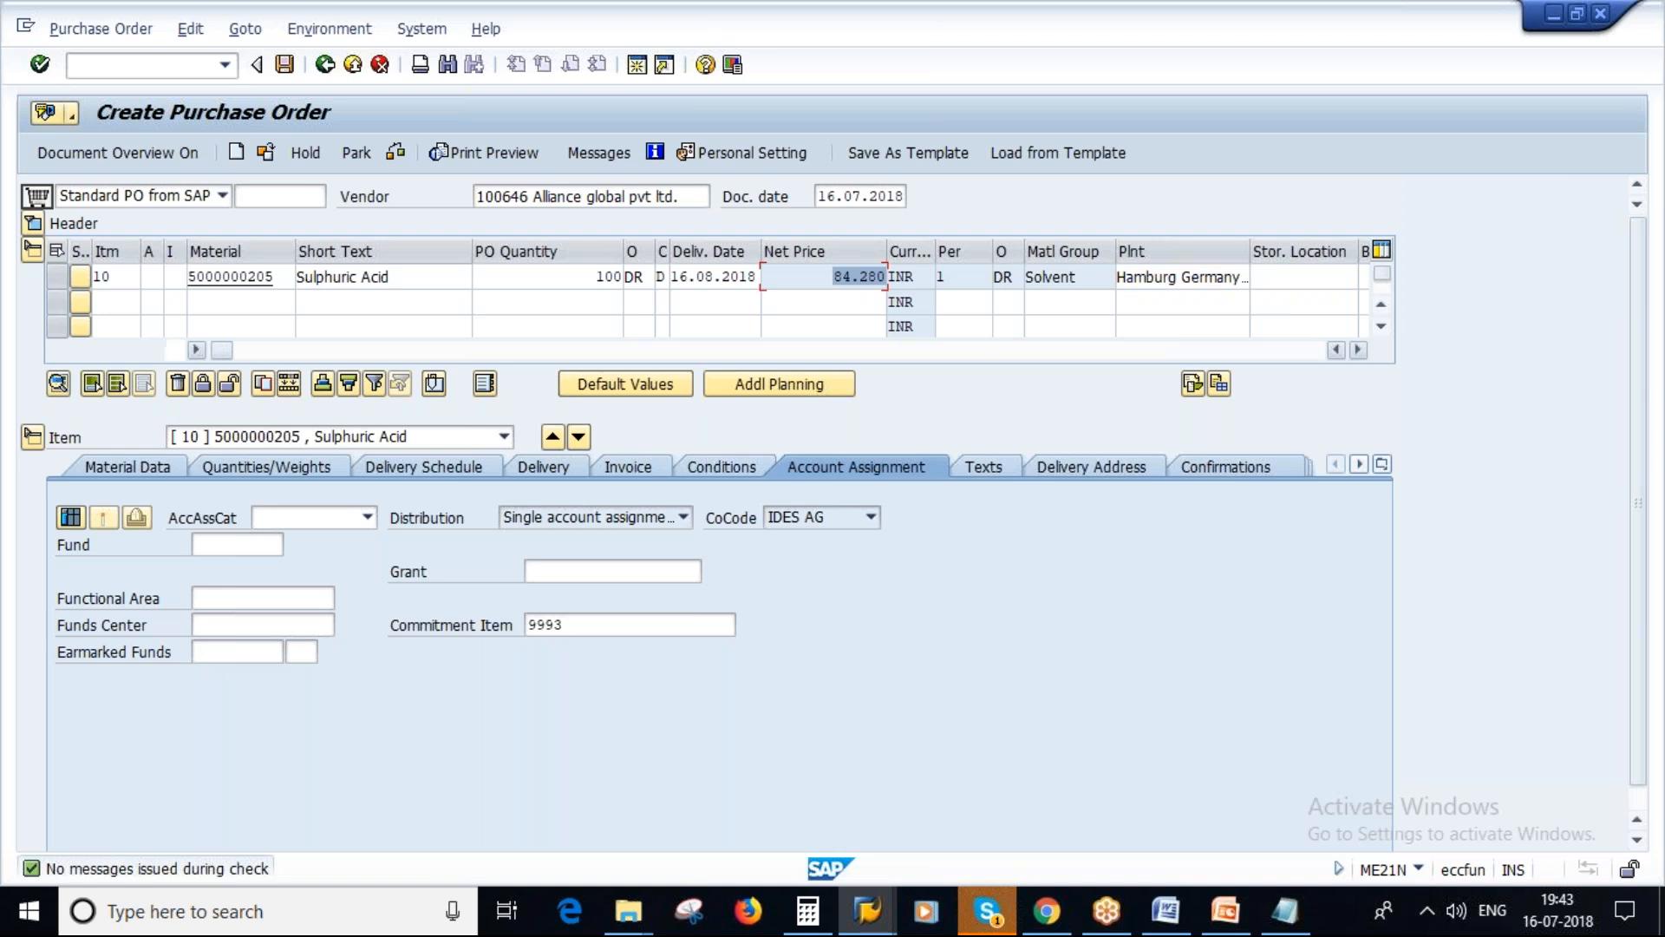
pyautogui.doubleClick(990, 275)
pyautogui.doubleClick(1003, 276)
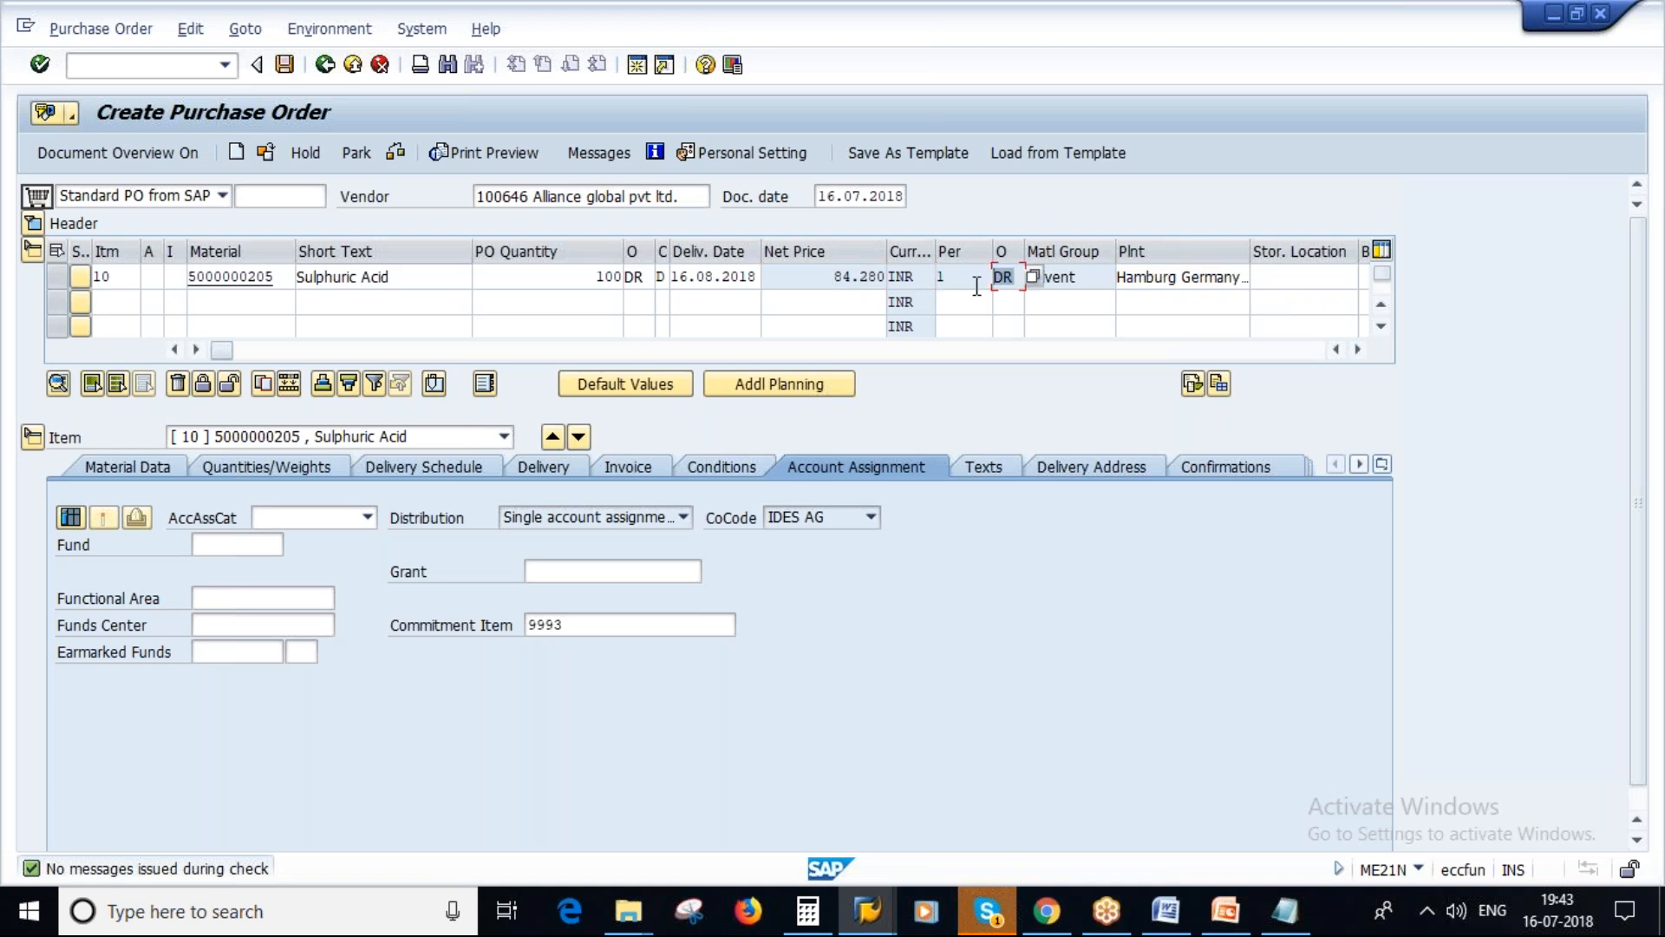
pyautogui.click(286, 65)
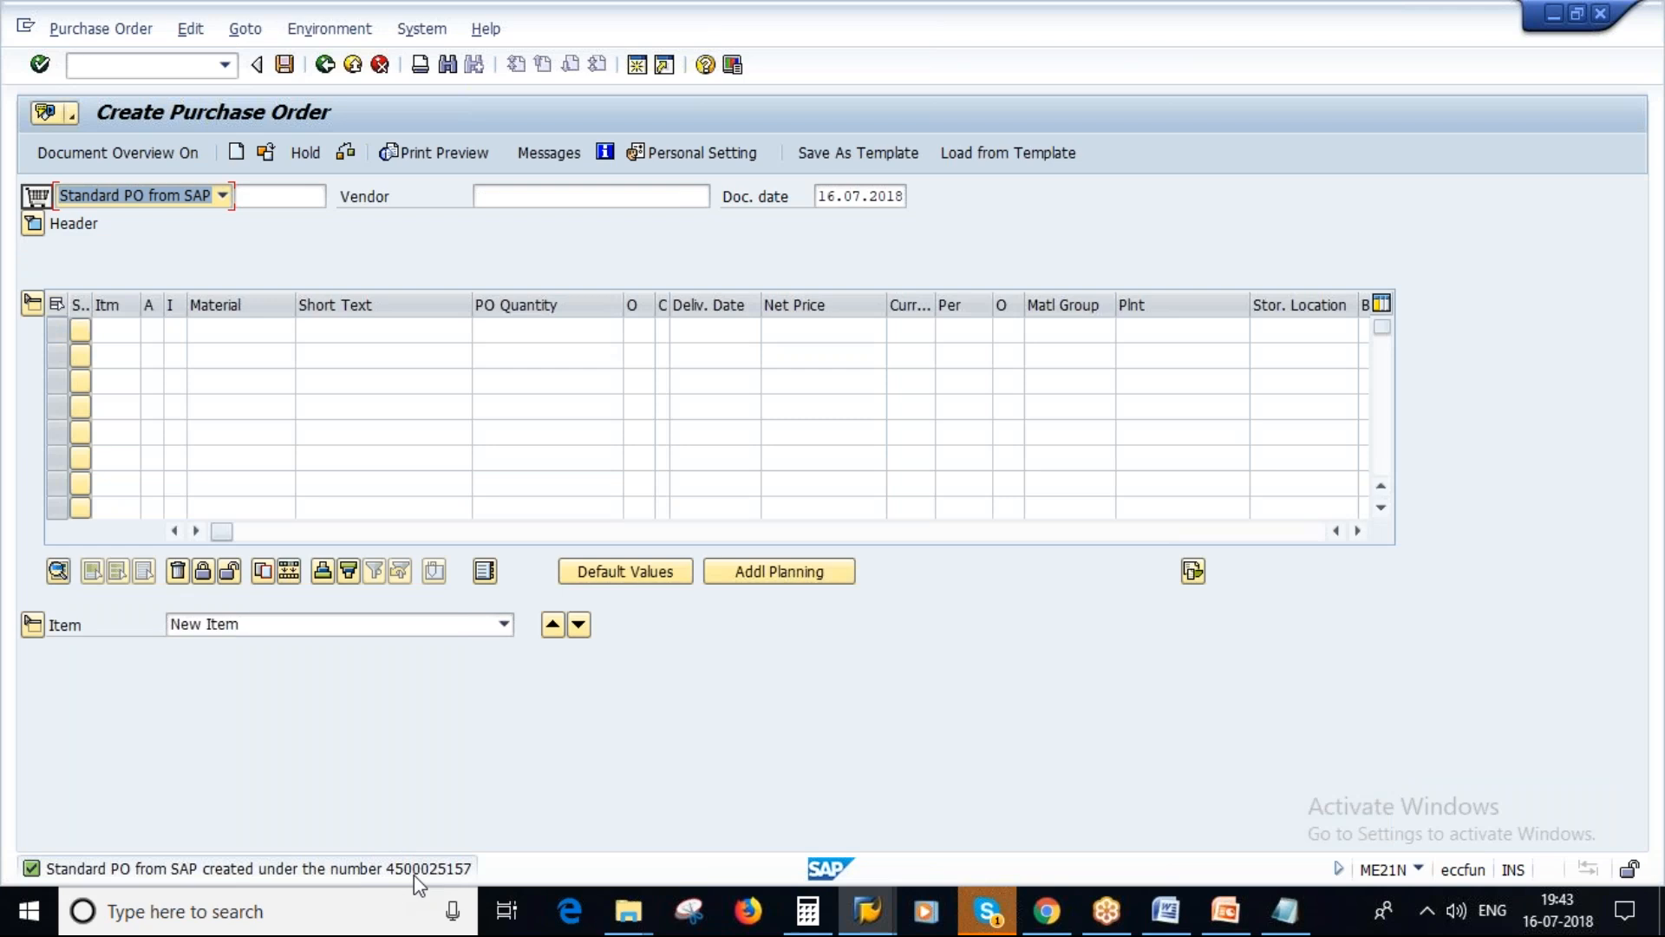
# Copy the new purchase order number from the creation message into Notepad below the RFQ3 line.
pyautogui.click(412, 872)
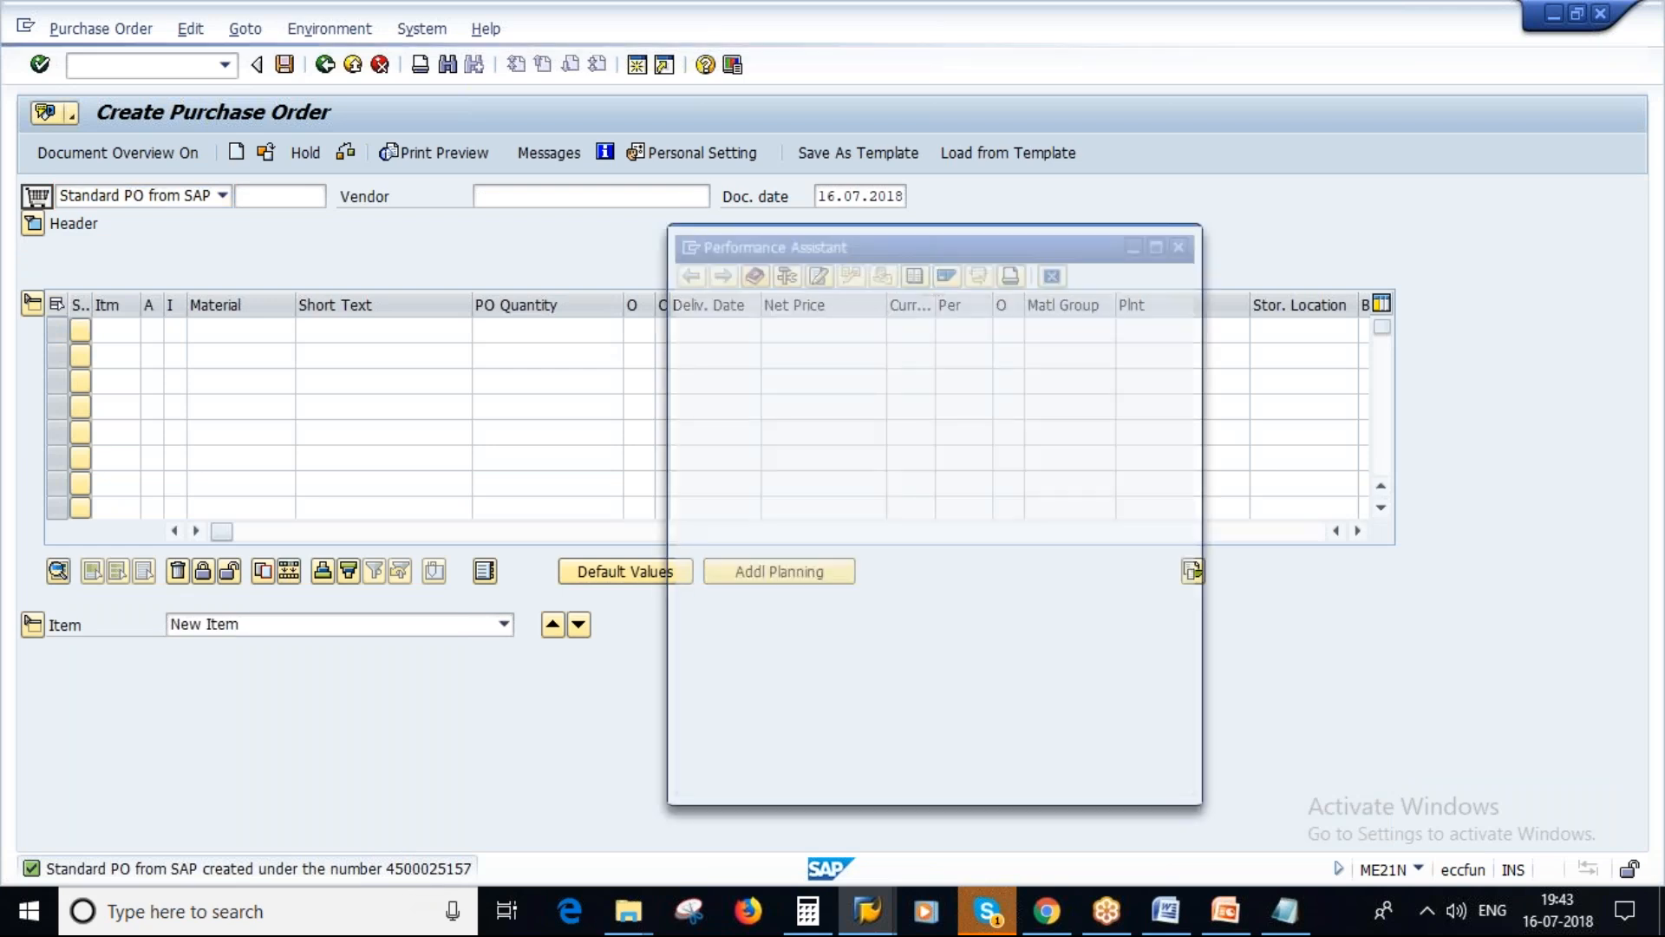
pyautogui.doubleClick(783, 355)
pyautogui.hotkey('ctrl', 'c')
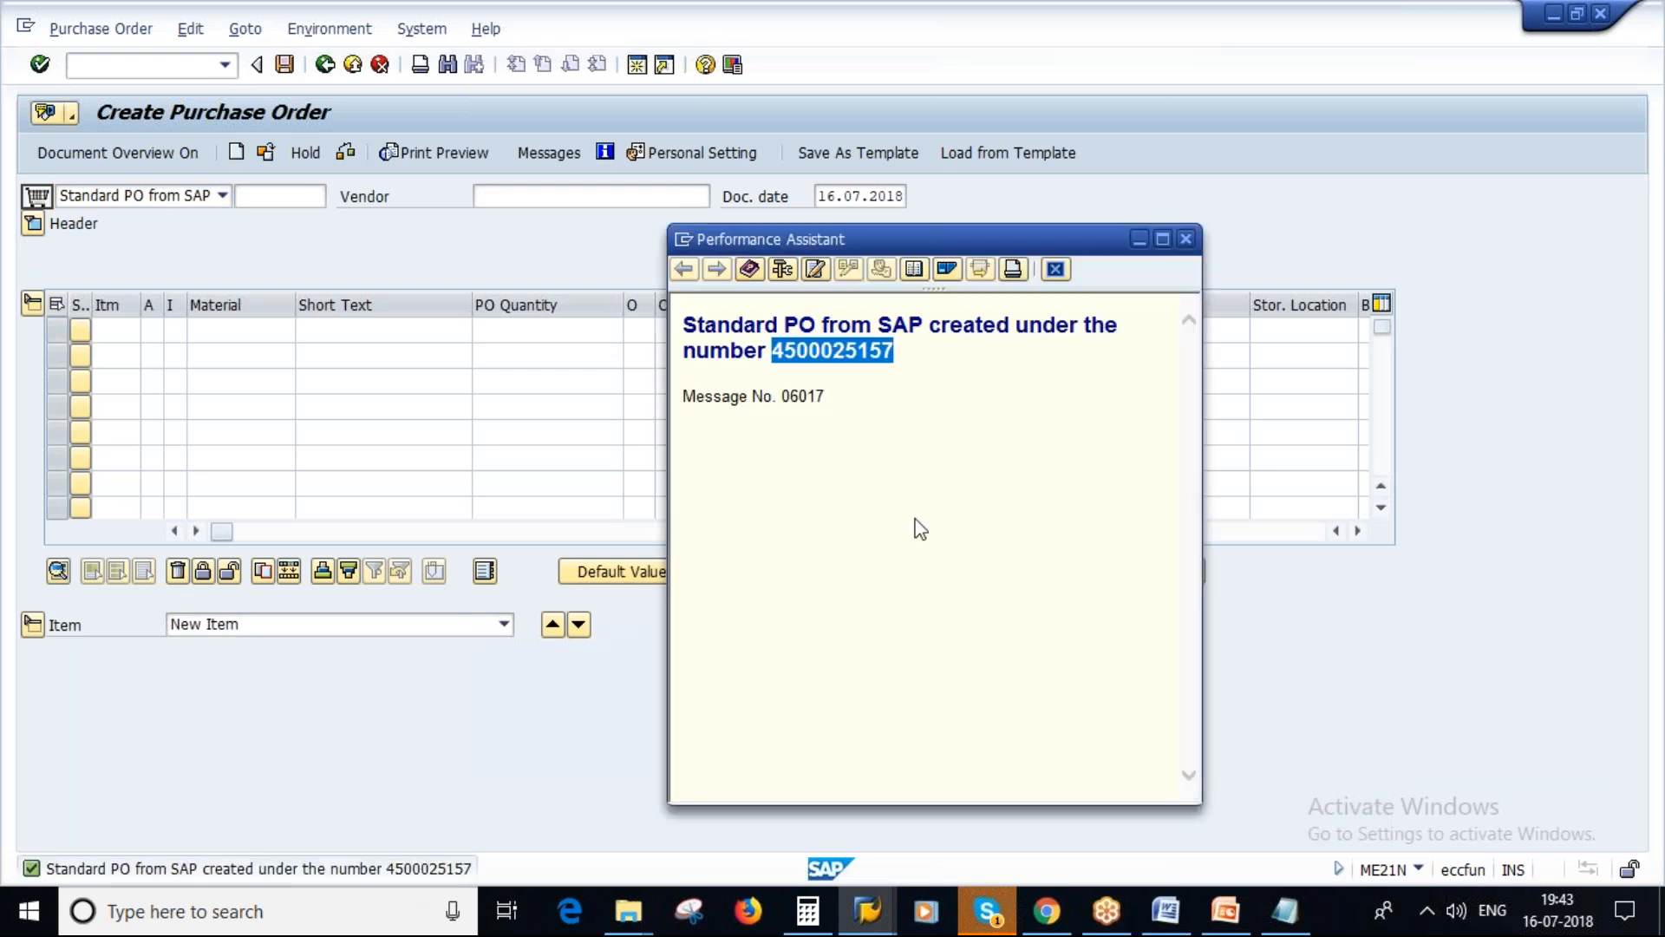
pyautogui.click(1287, 913)
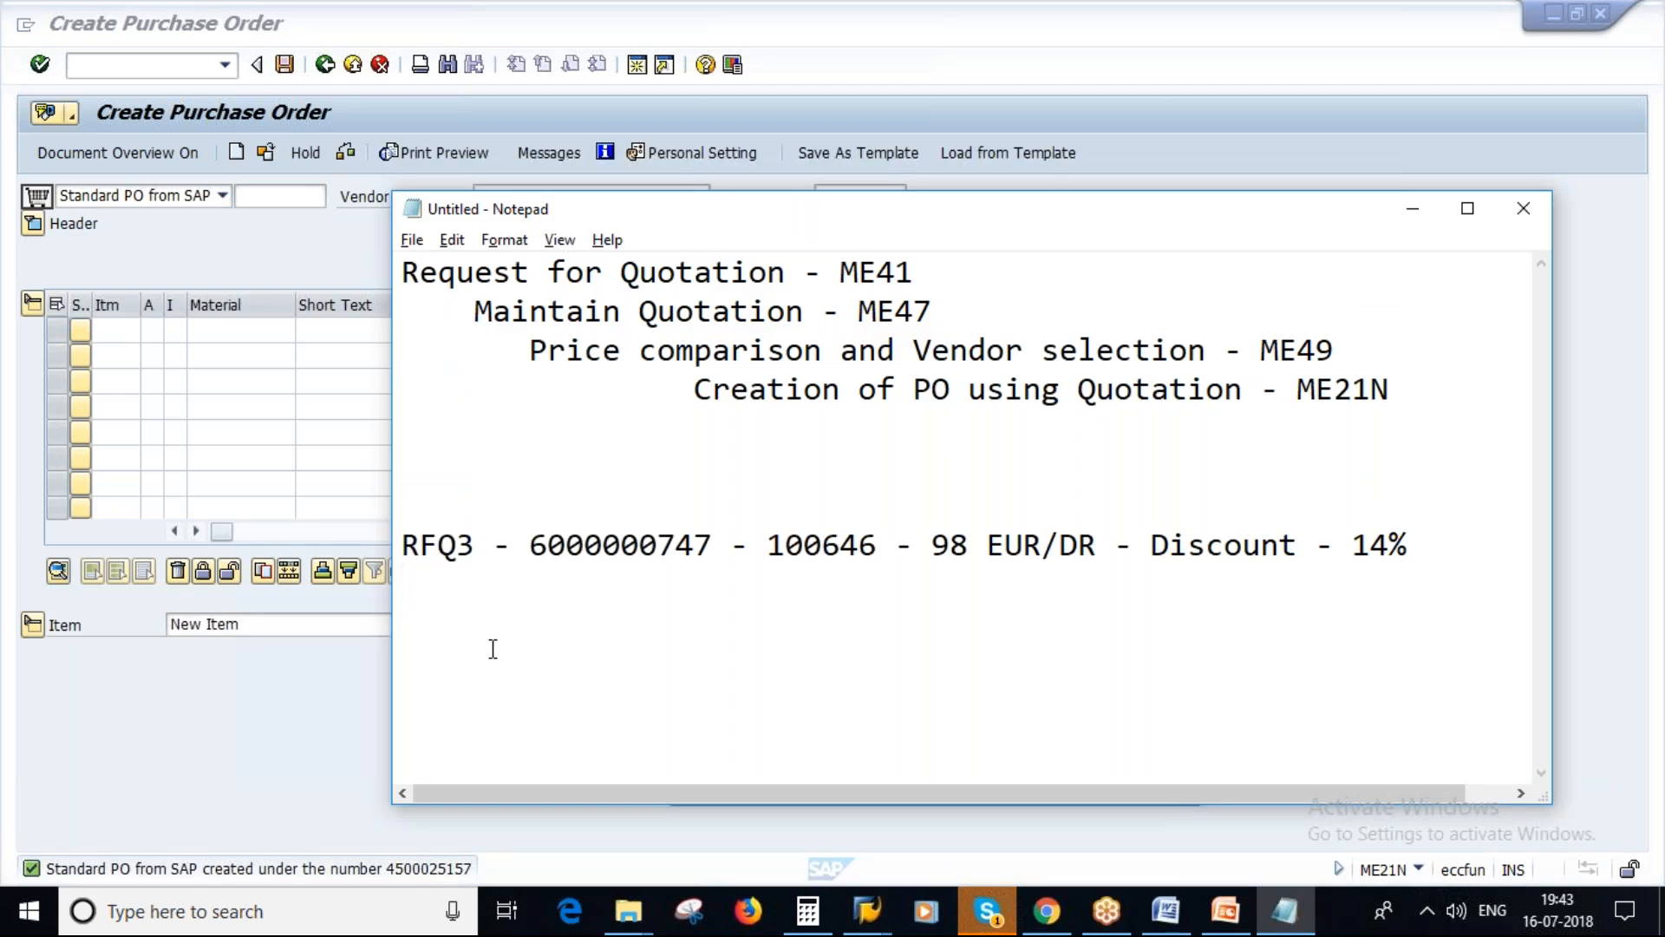
pyautogui.press('Return')
pyautogui.hotkey('ctrl', 'v')
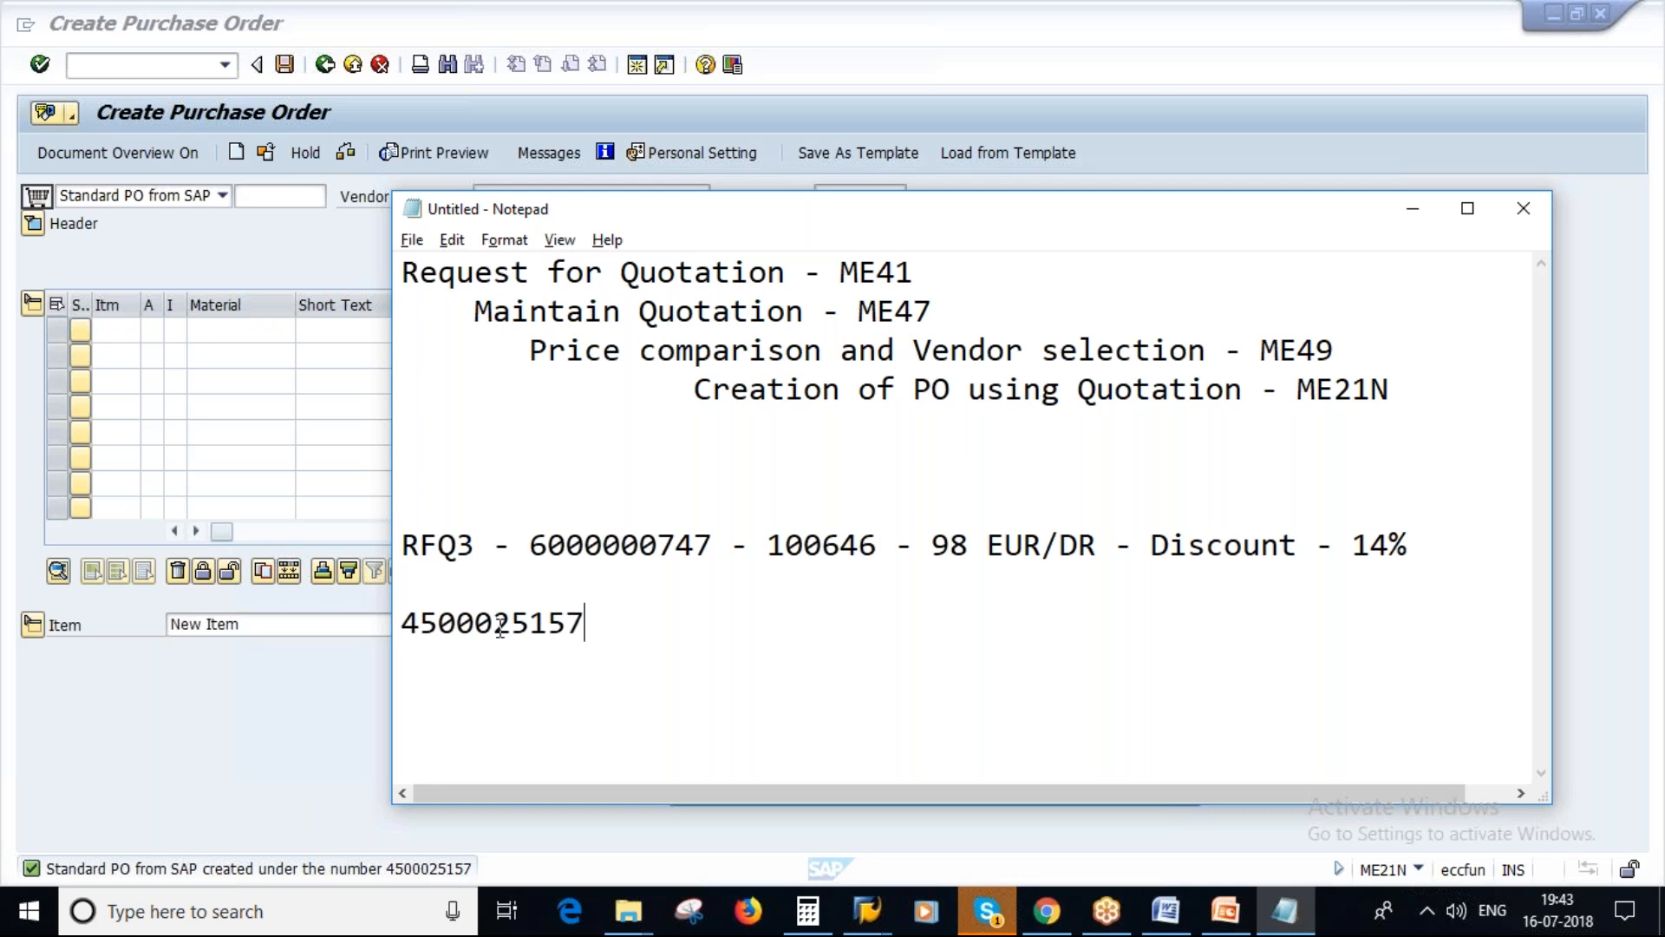
pyautogui.click(1411, 213)
# Reorder the PowerPoint slides so Purchase Order Transactions - ME21N, ME22N, ME23N follows Create Reference Purchase Order.
pyautogui.click(1223, 909)
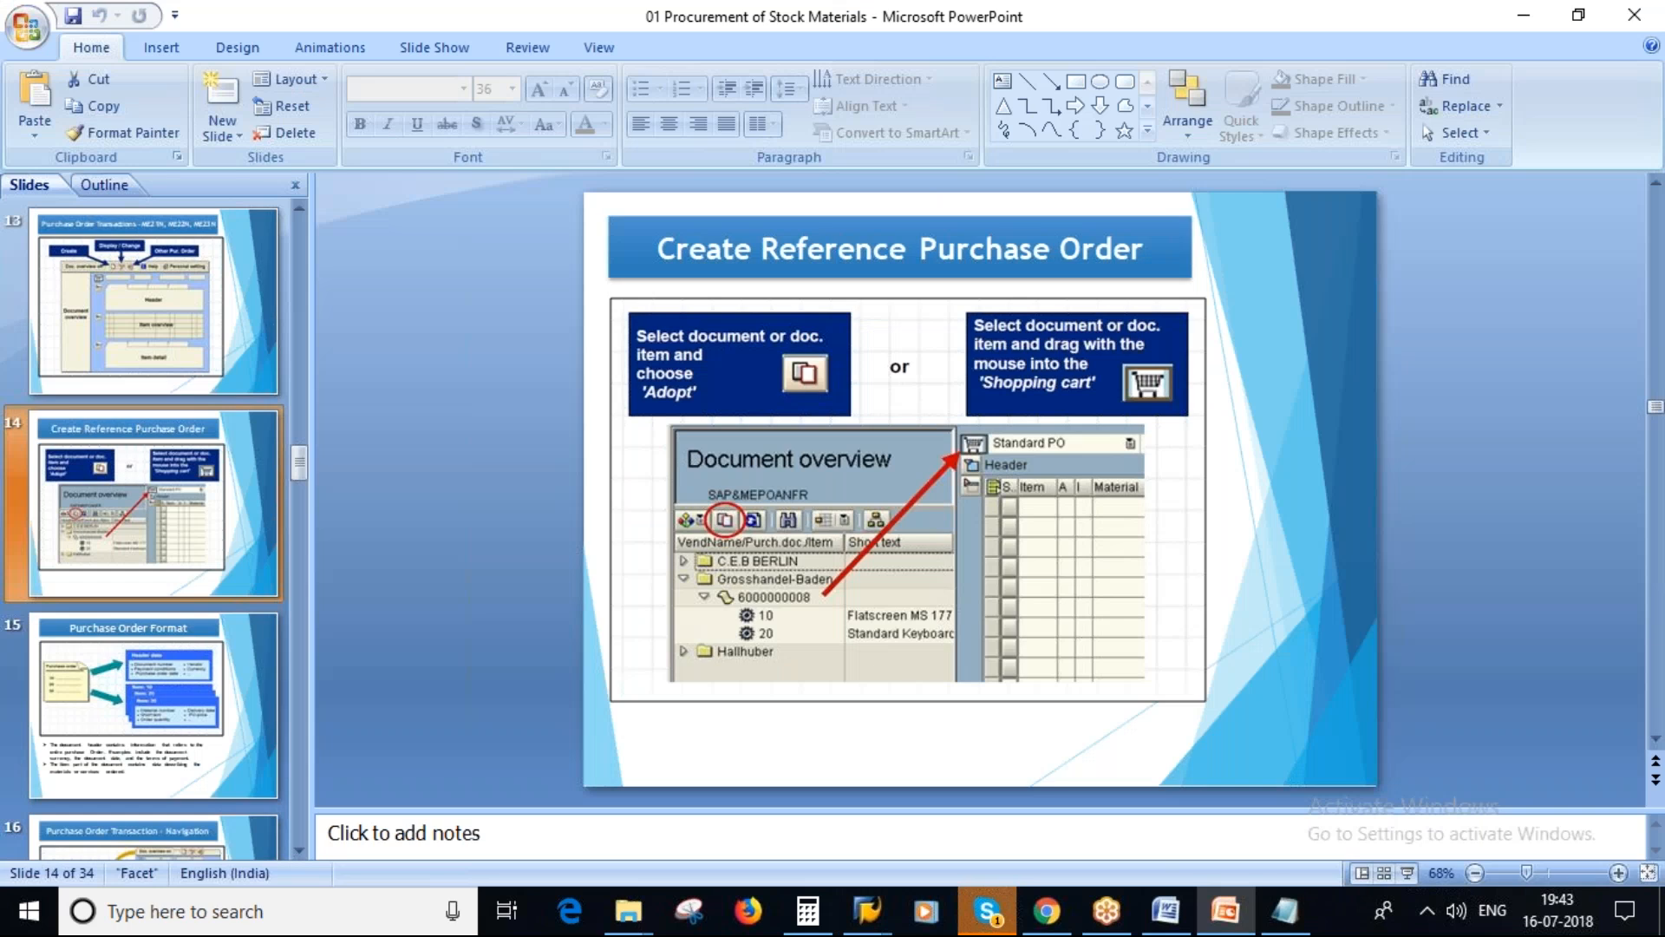
pyautogui.scroll(2, 130, 711)
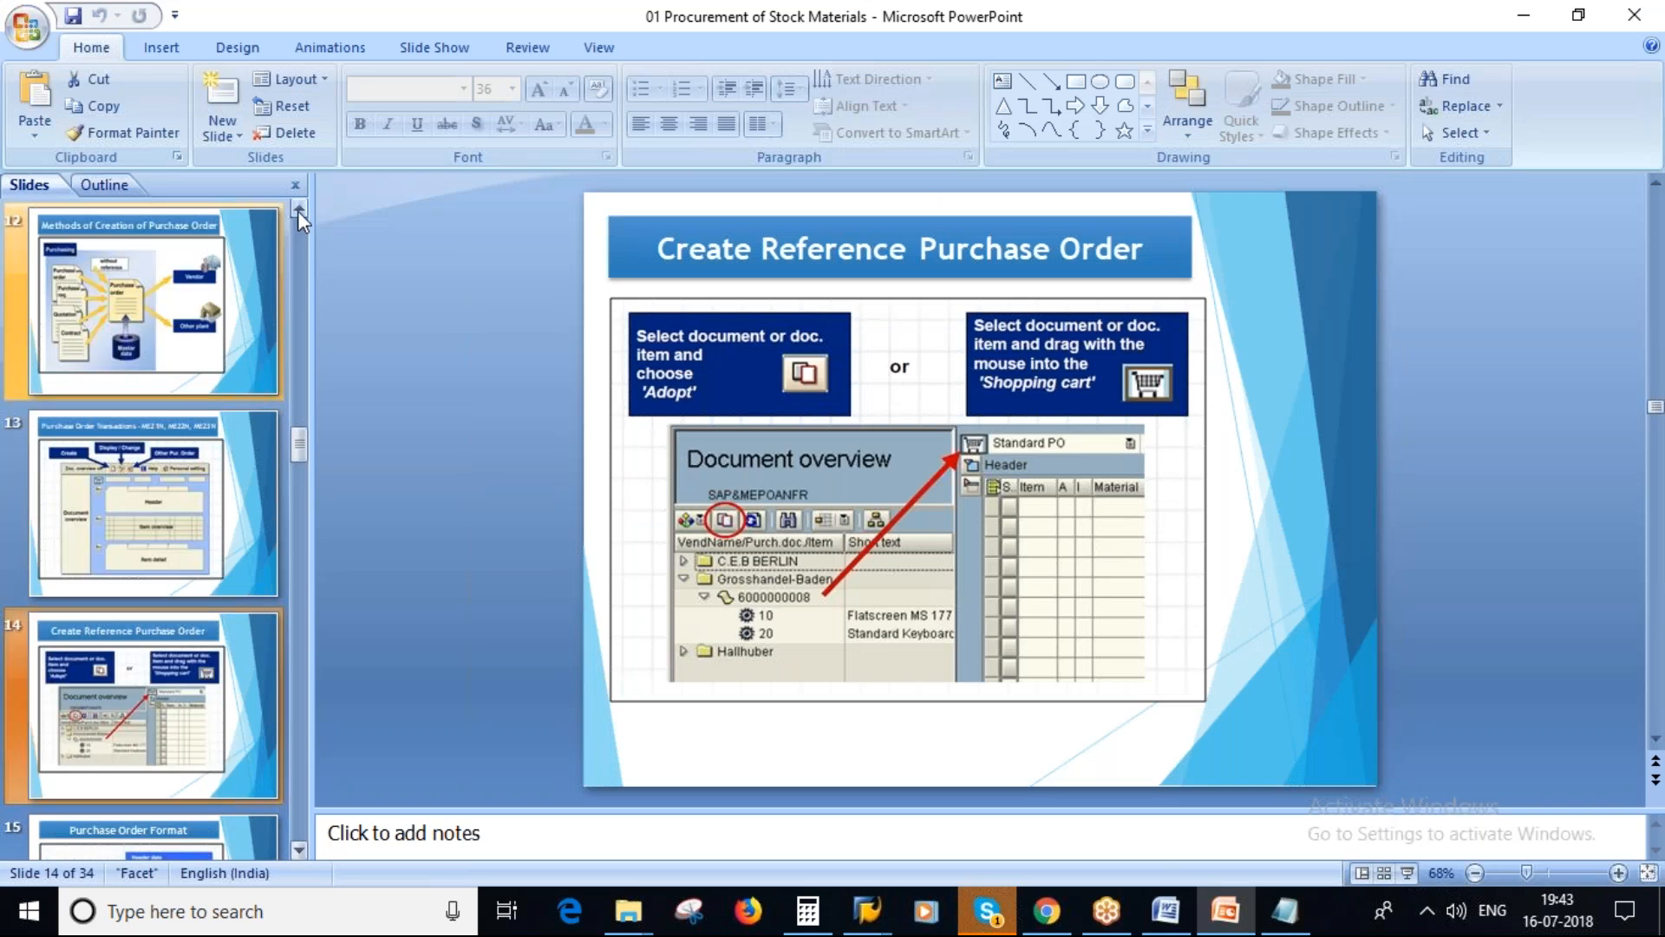
pyautogui.moveTo(130, 707); pyautogui.dragTo(130, 406)
pyautogui.click(130, 707)
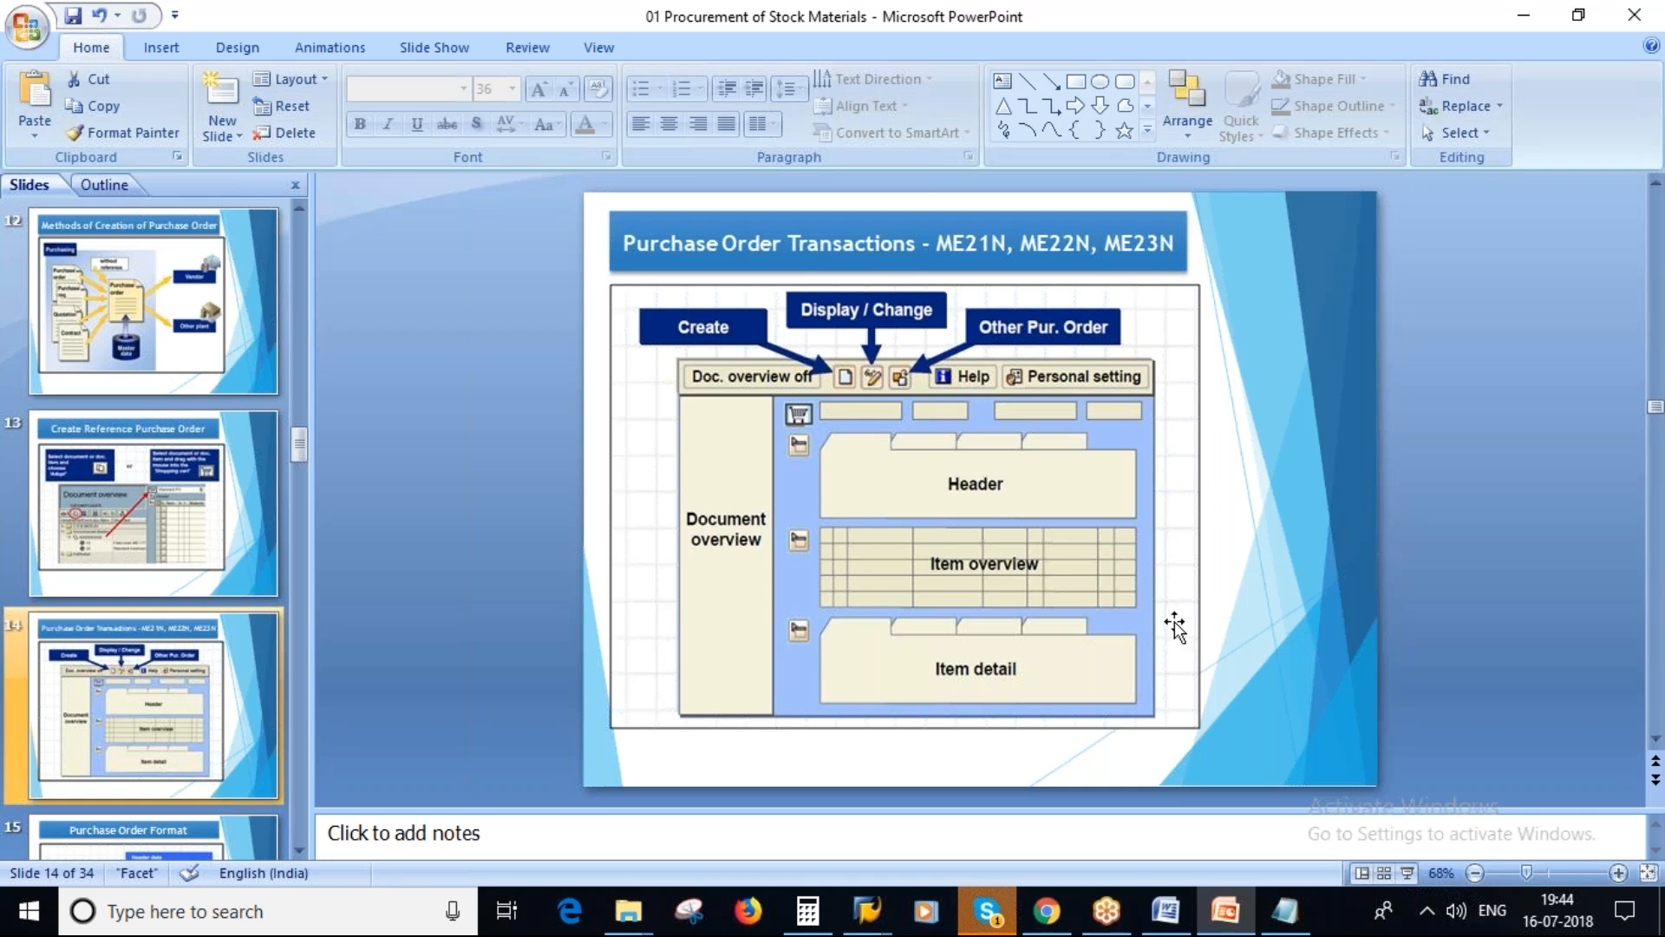
# Present the Purchase Order Transactions slide, circle the header, item overview and item detail areas, mark their expand icons, and end the show.
pyautogui.click(1408, 873)
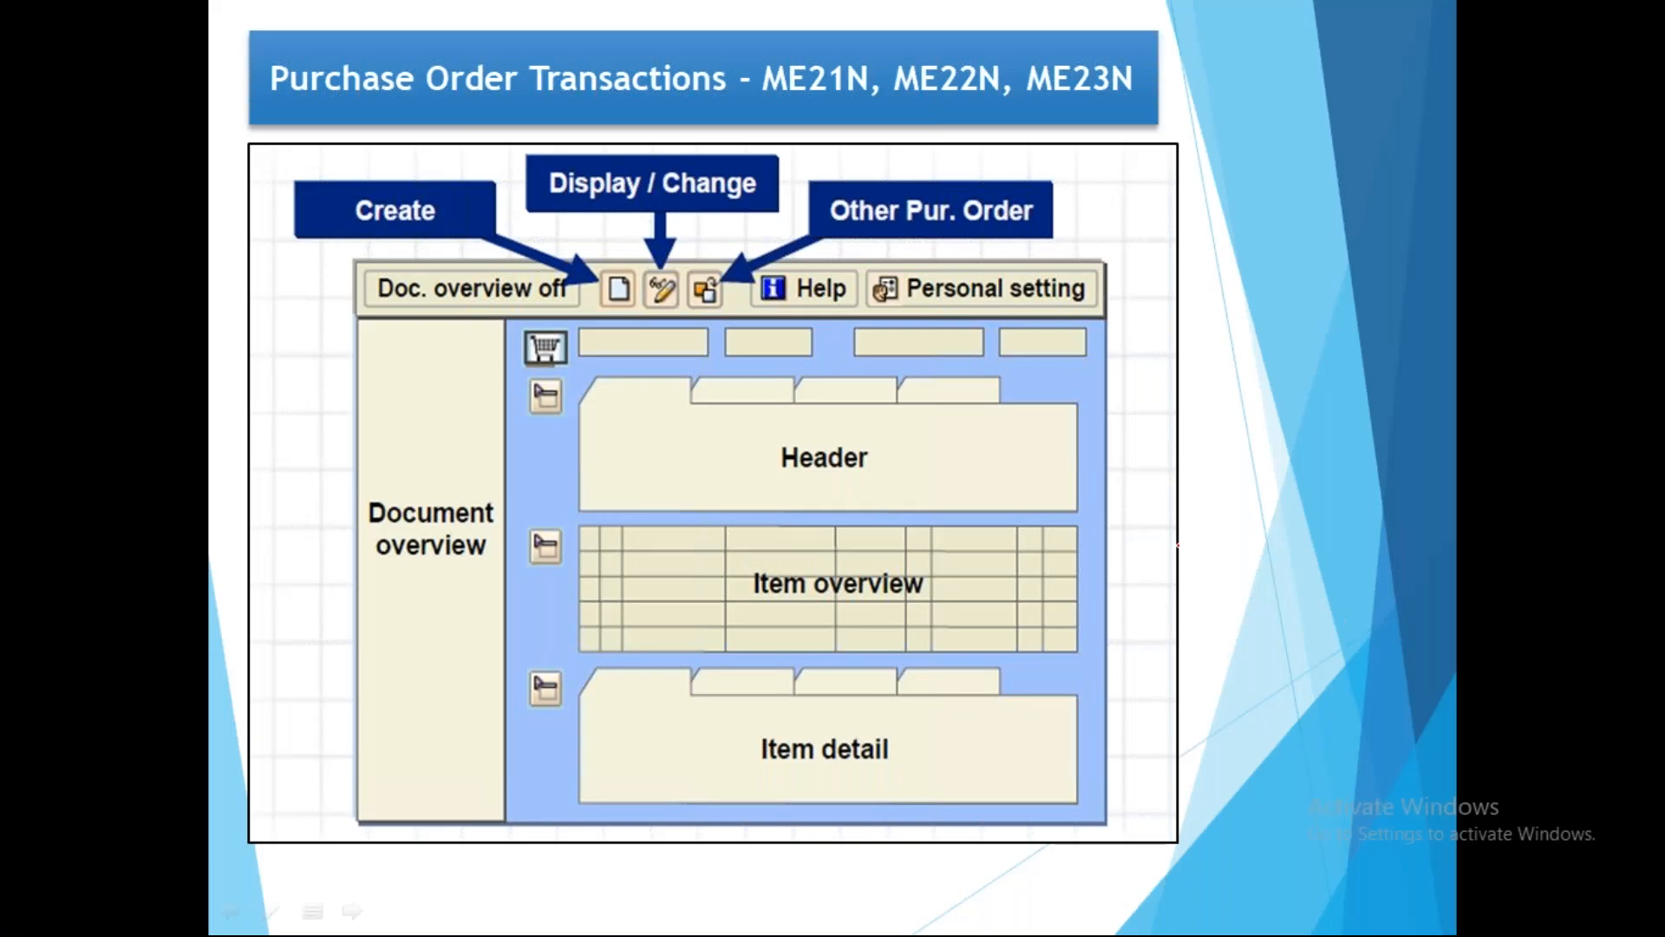
pyautogui.moveTo(665, 368)
pyautogui.mouseDown()
pyautogui.moveTo(586, 442)
pyautogui.moveTo(885, 518)
pyautogui.moveTo(755, 371)
pyautogui.moveTo(659, 373)
pyautogui.mouseUp()
pyautogui.moveTo(830, 531)
pyautogui.mouseDown()
pyautogui.moveTo(586, 597)
pyautogui.moveTo(591, 628)
pyautogui.moveTo(1115, 617)
pyautogui.moveTo(788, 535)
pyautogui.mouseUp()
pyautogui.moveTo(863, 665)
pyautogui.mouseDown()
pyautogui.moveTo(752, 665)
pyautogui.moveTo(807, 811)
pyautogui.moveTo(951, 657)
pyautogui.moveTo(935, 809)
pyautogui.moveTo(1075, 703)
pyautogui.moveTo(924, 668)
pyautogui.mouseUp()
pyautogui.moveTo(536, 403); pyautogui.dragTo(536, 458)
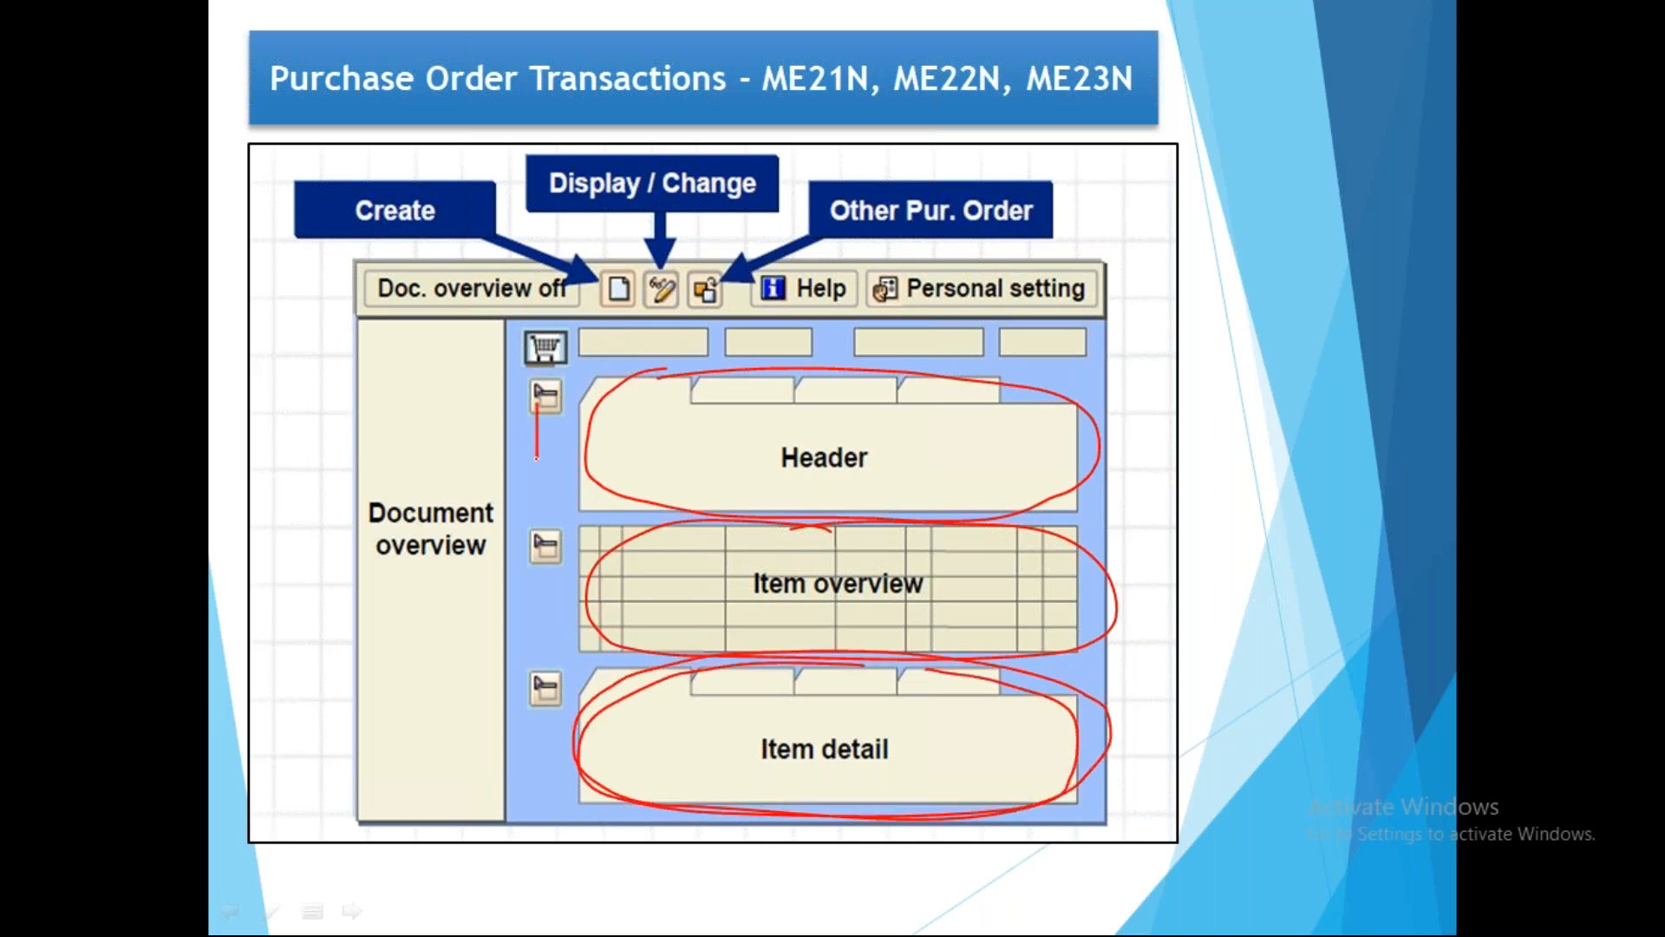
pyautogui.moveTo(541, 555); pyautogui.dragTo(598, 583)
pyautogui.moveTo(543, 740); pyautogui.dragTo(542, 772)
pyautogui.press('e')
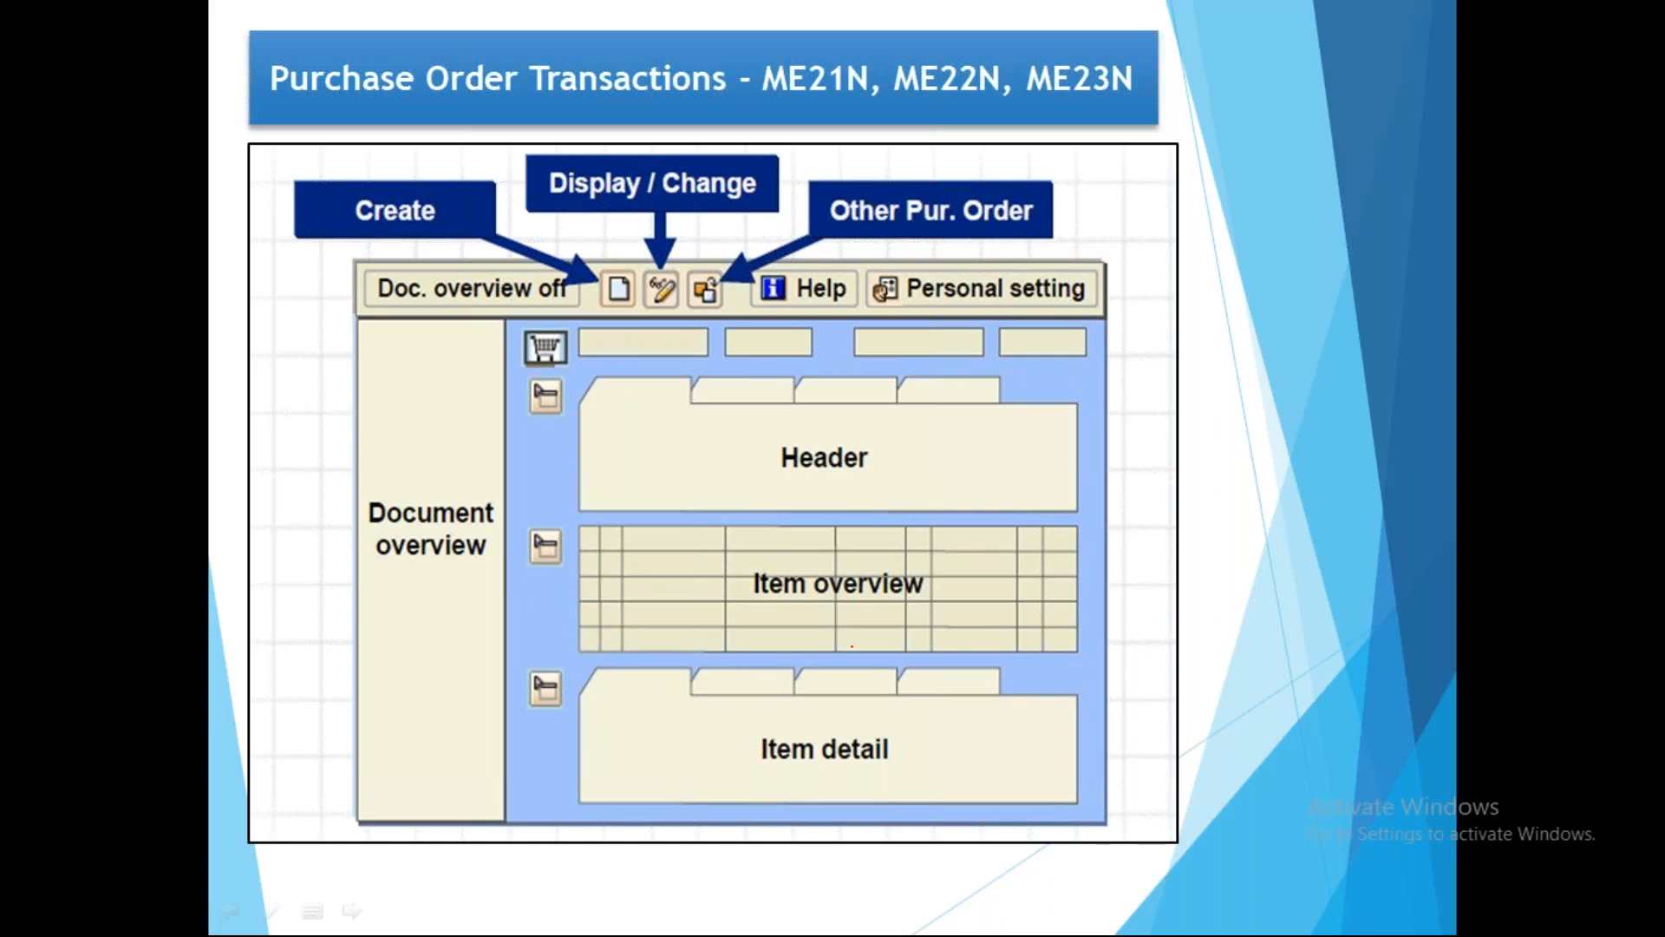
pyautogui.press('Escape')
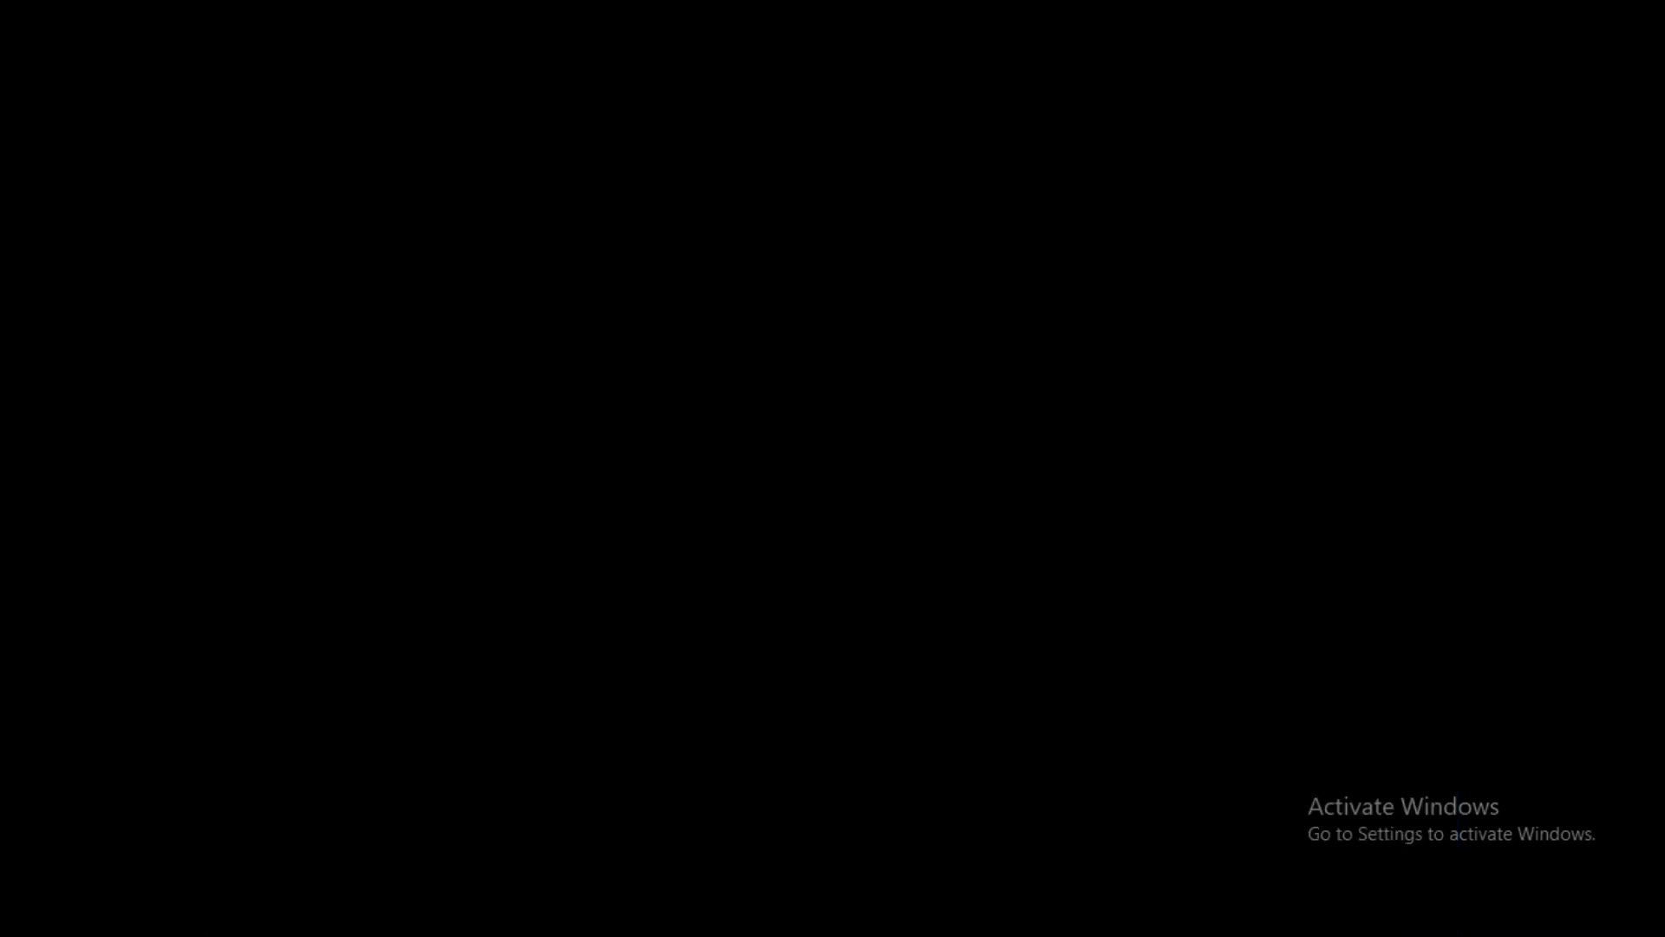
# Switch to SAP and open the saved purchase order through Other Document, using the number noted in Notepad.
pyautogui.moveTo(870, 919)
pyautogui.click(1206, 812)
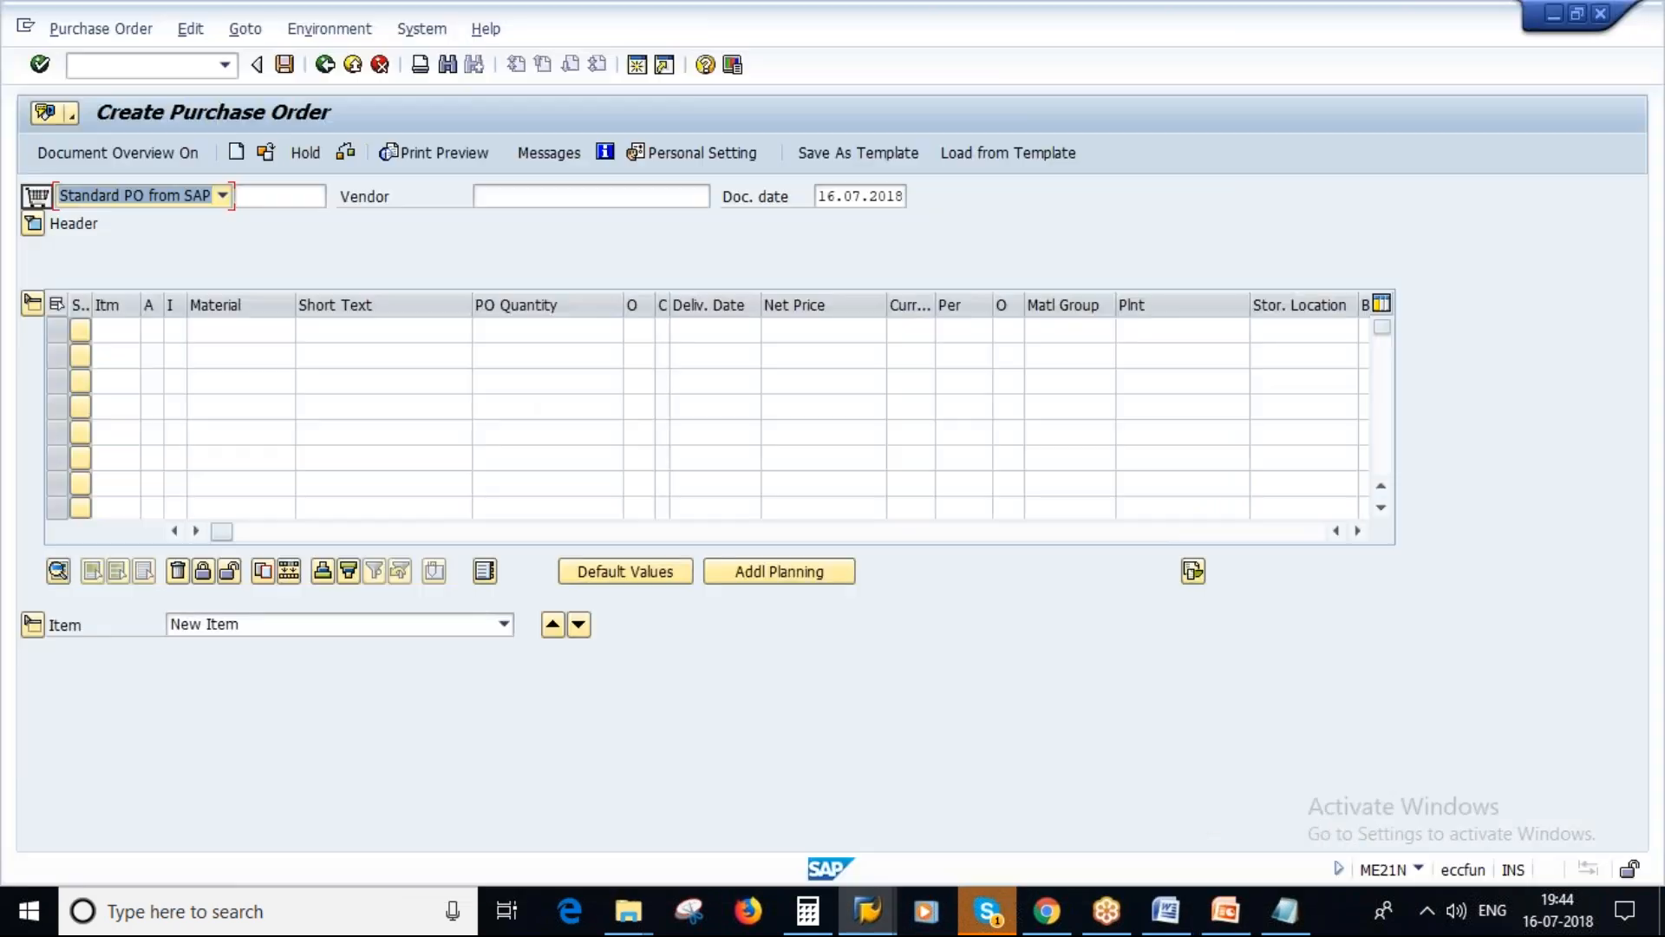
pyautogui.click(264, 153)
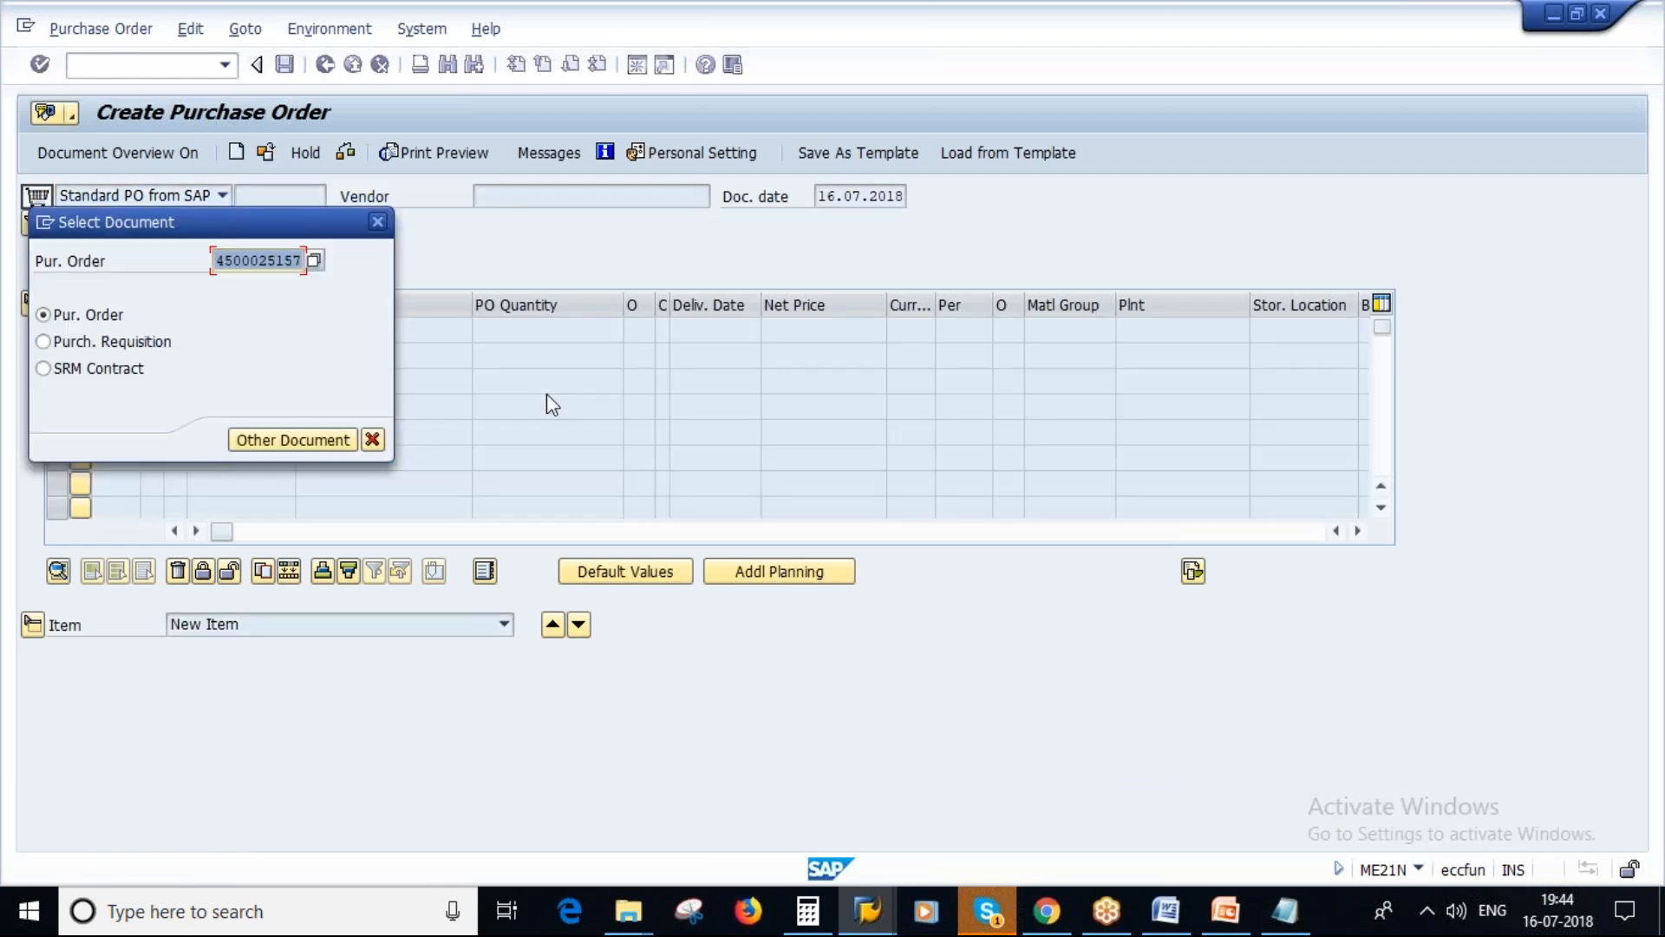
pyautogui.click(1275, 907)
pyautogui.doubleClick(576, 632)
pyautogui.hotkey('ctrl', 'c')
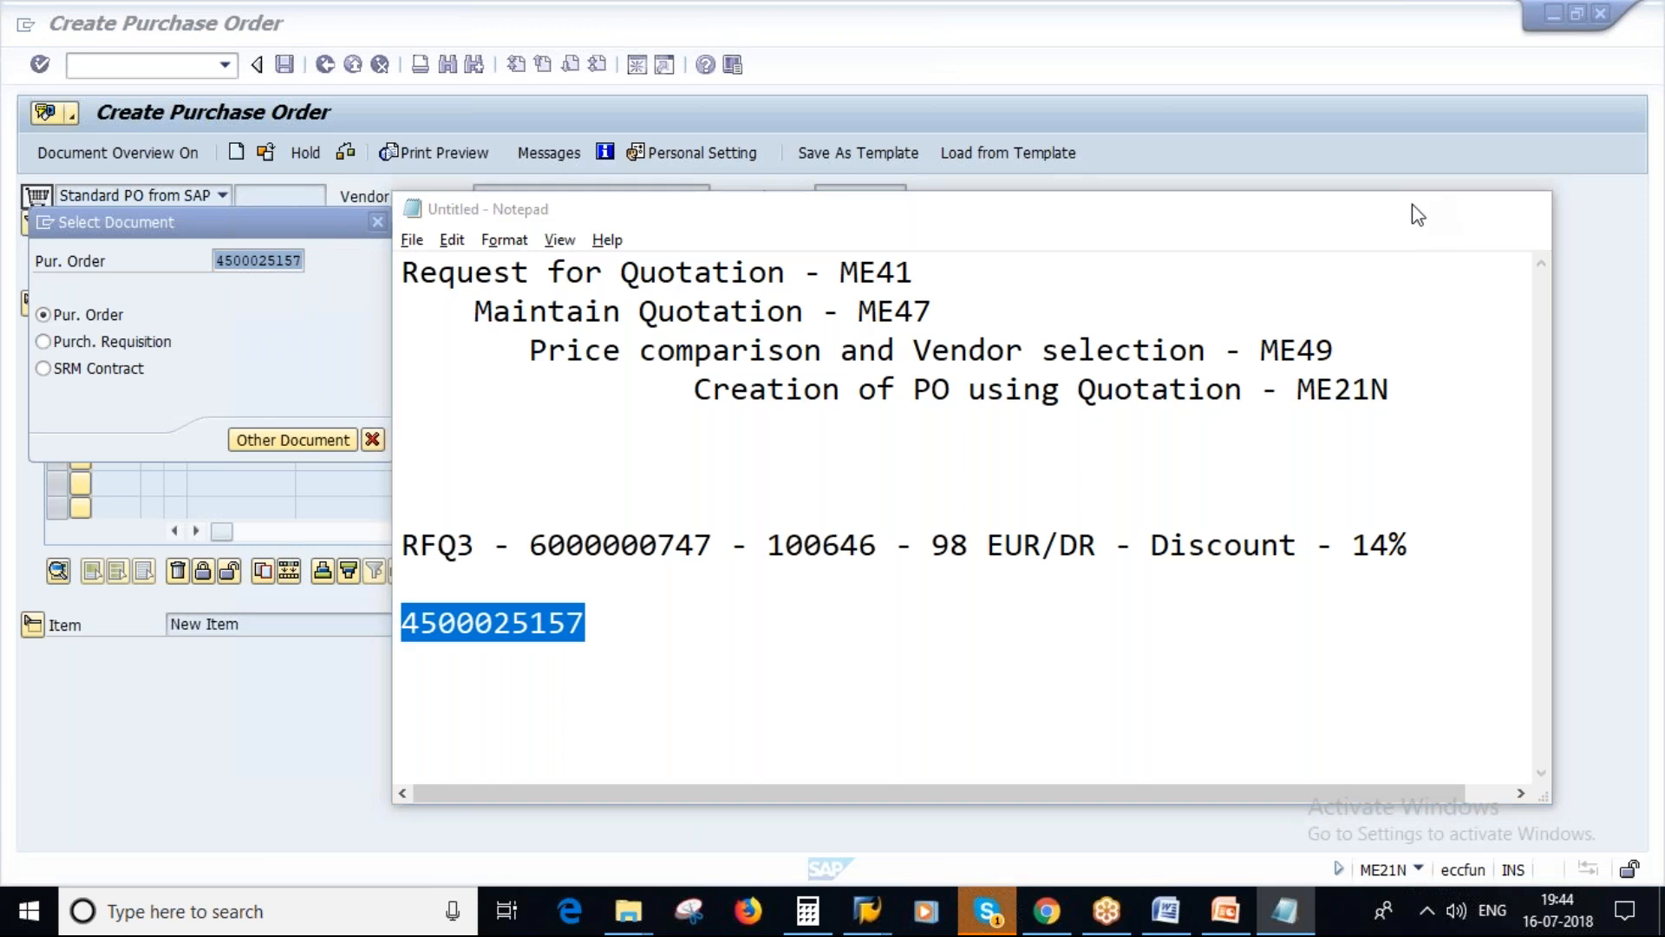
pyautogui.click(1412, 208)
pyautogui.hotkey('ctrl', 'v')
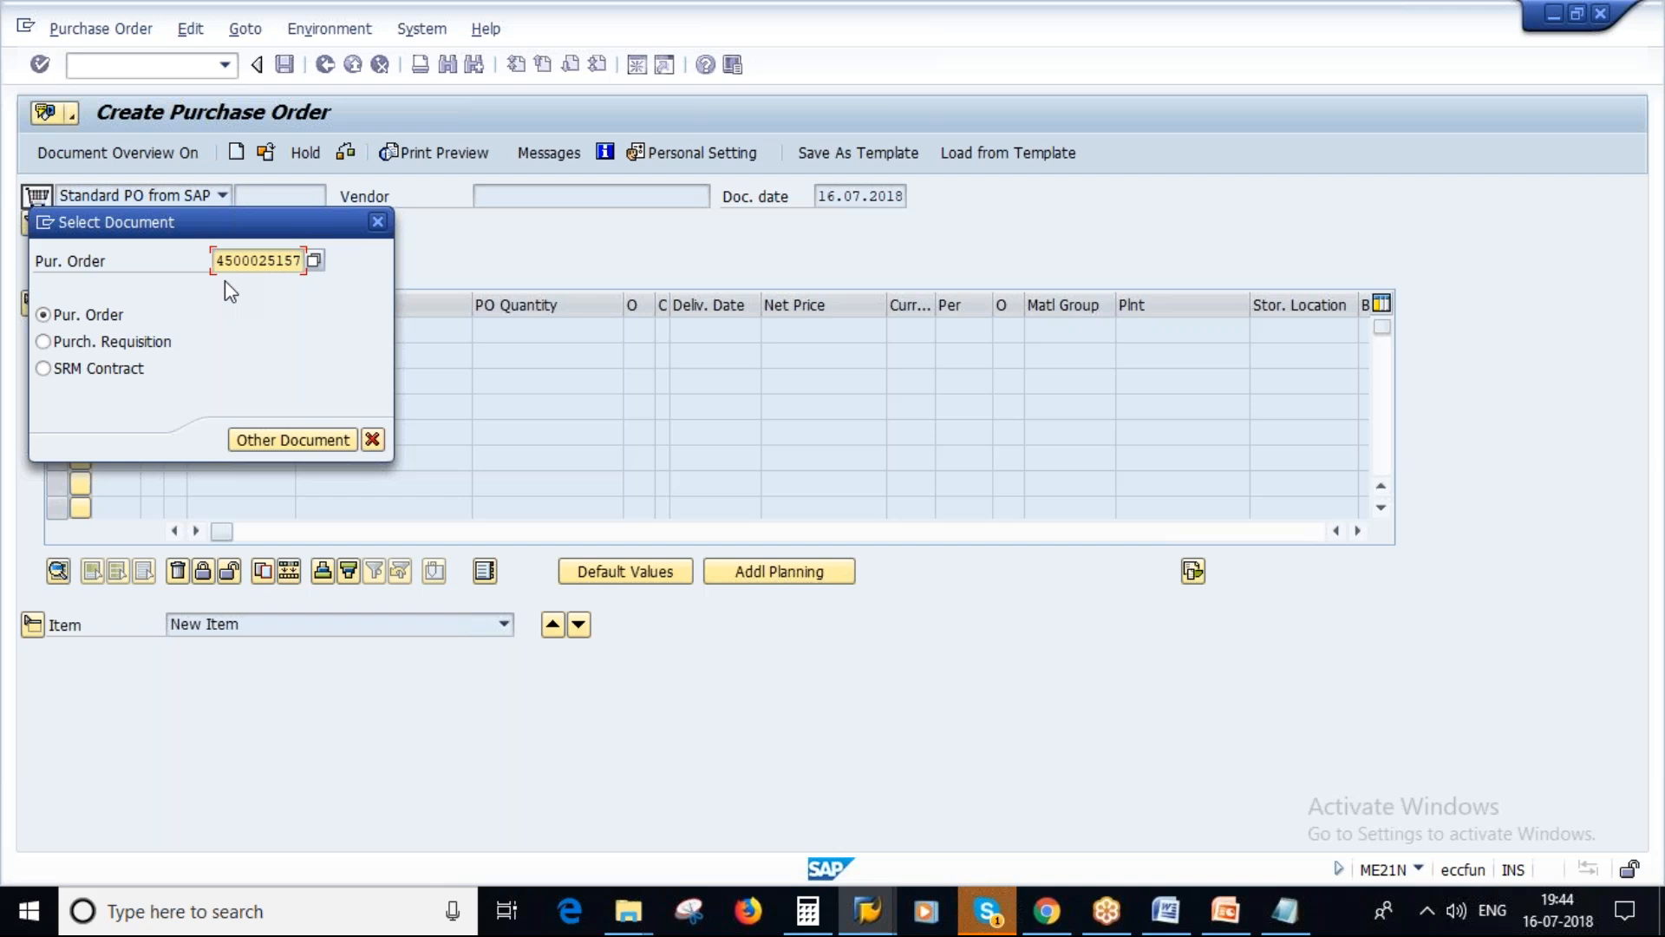
pyautogui.click(287, 440)
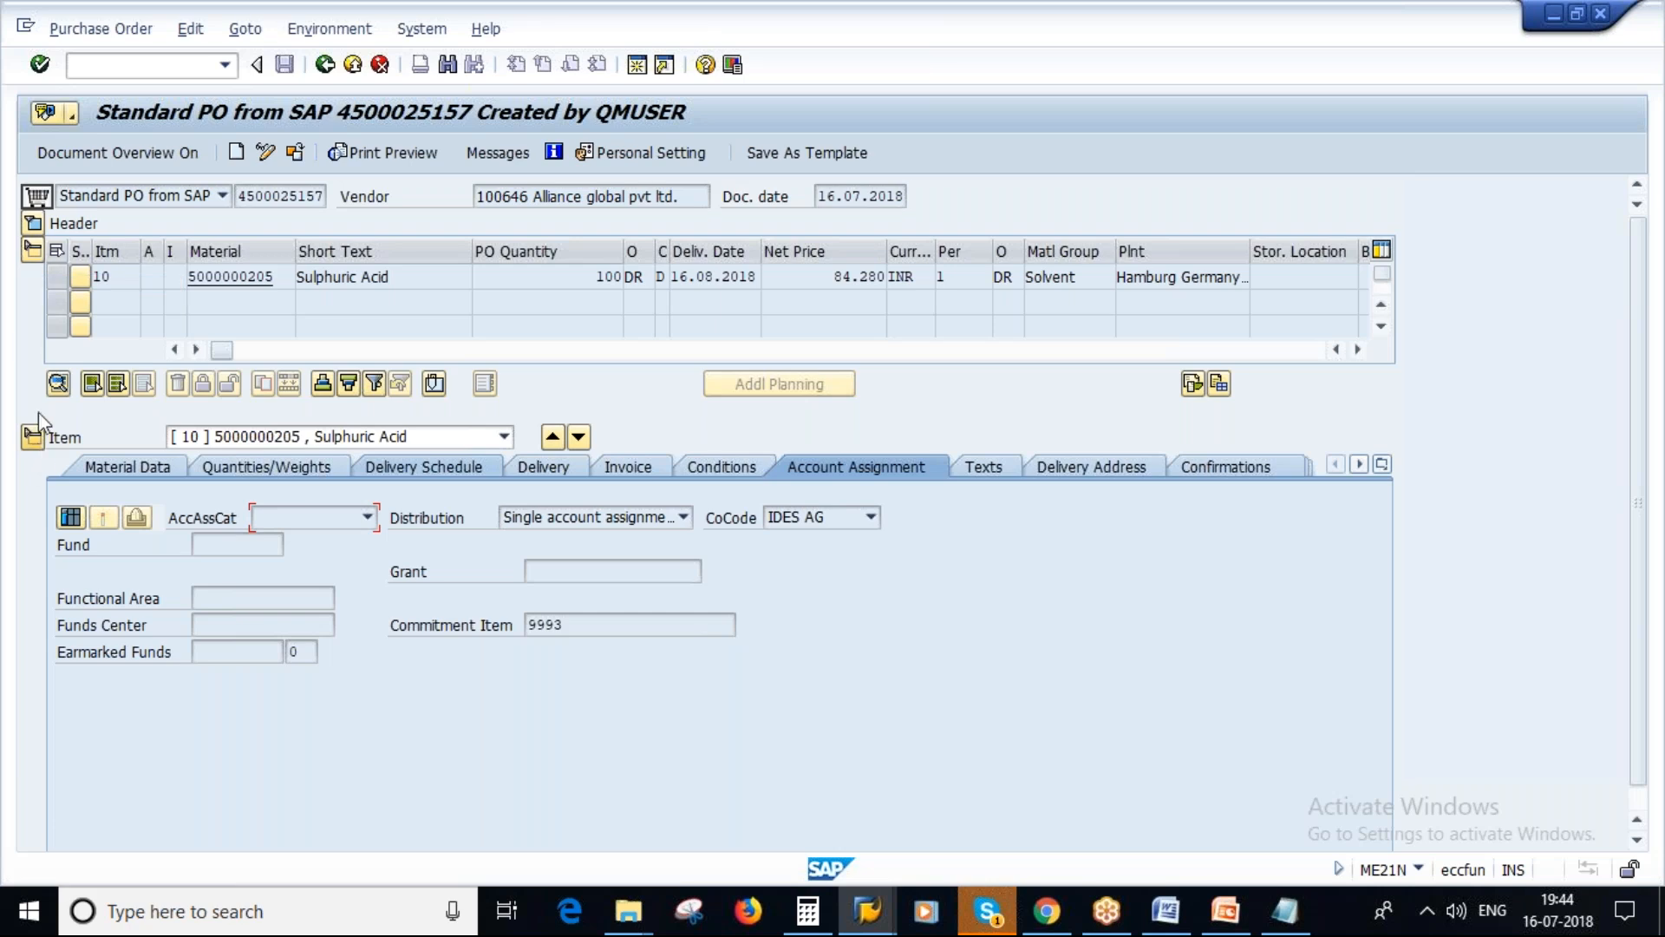
# Expand the purchase order header and review its conditions, texts, address and communication data.
pyautogui.click(33, 225)
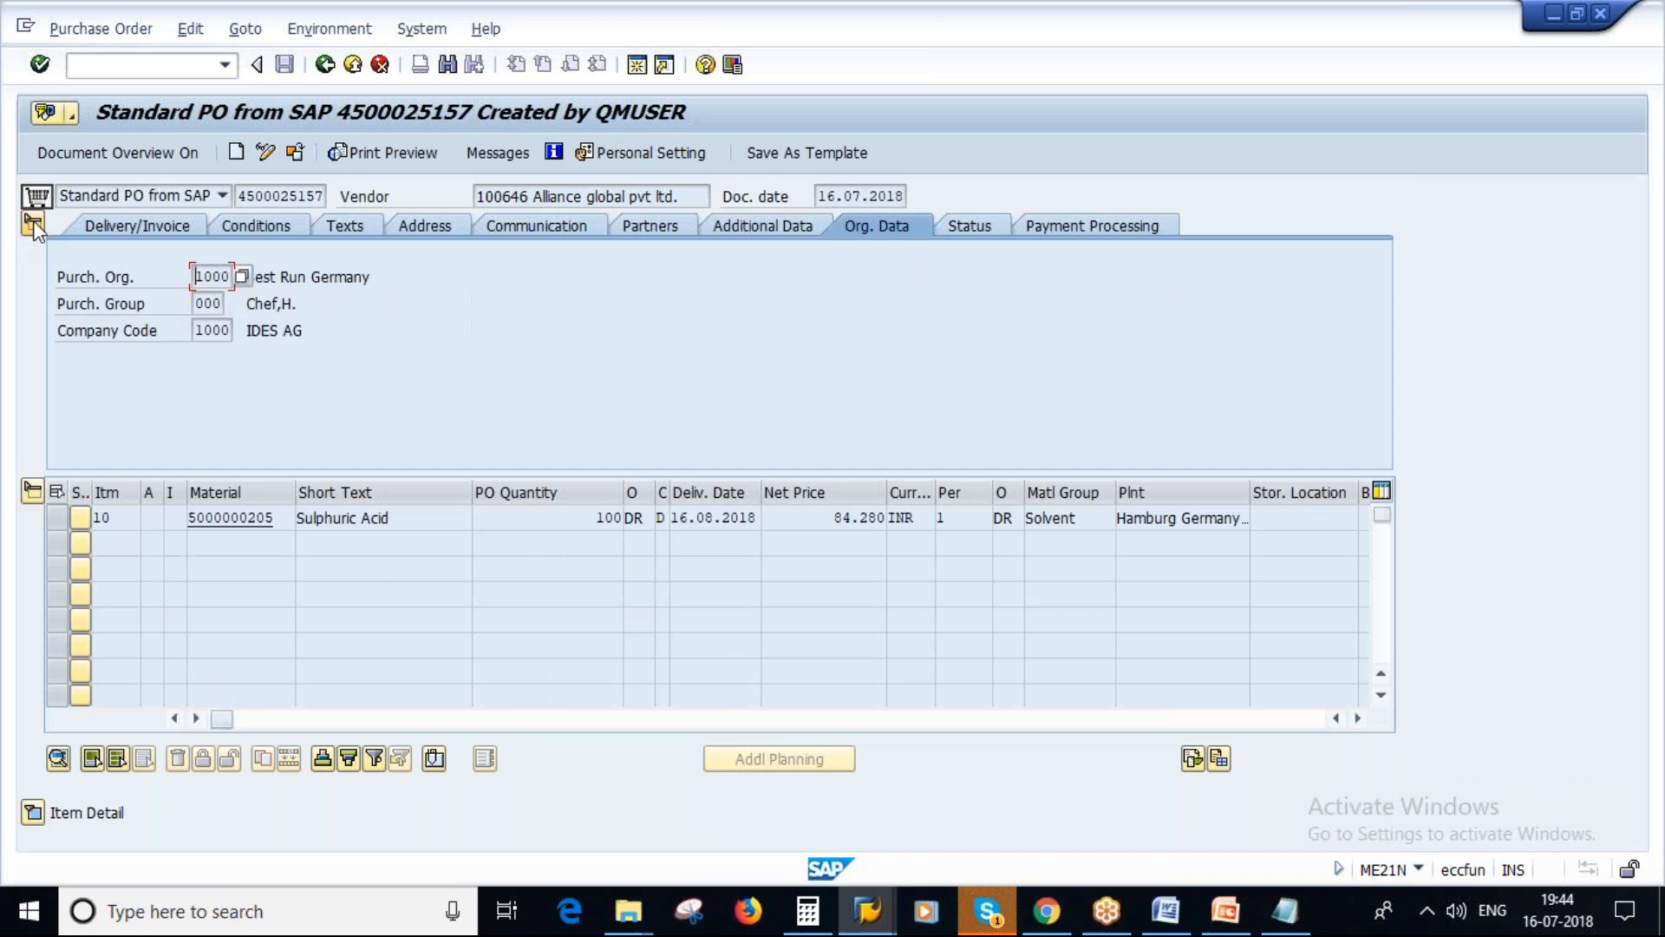
pyautogui.click(126, 226)
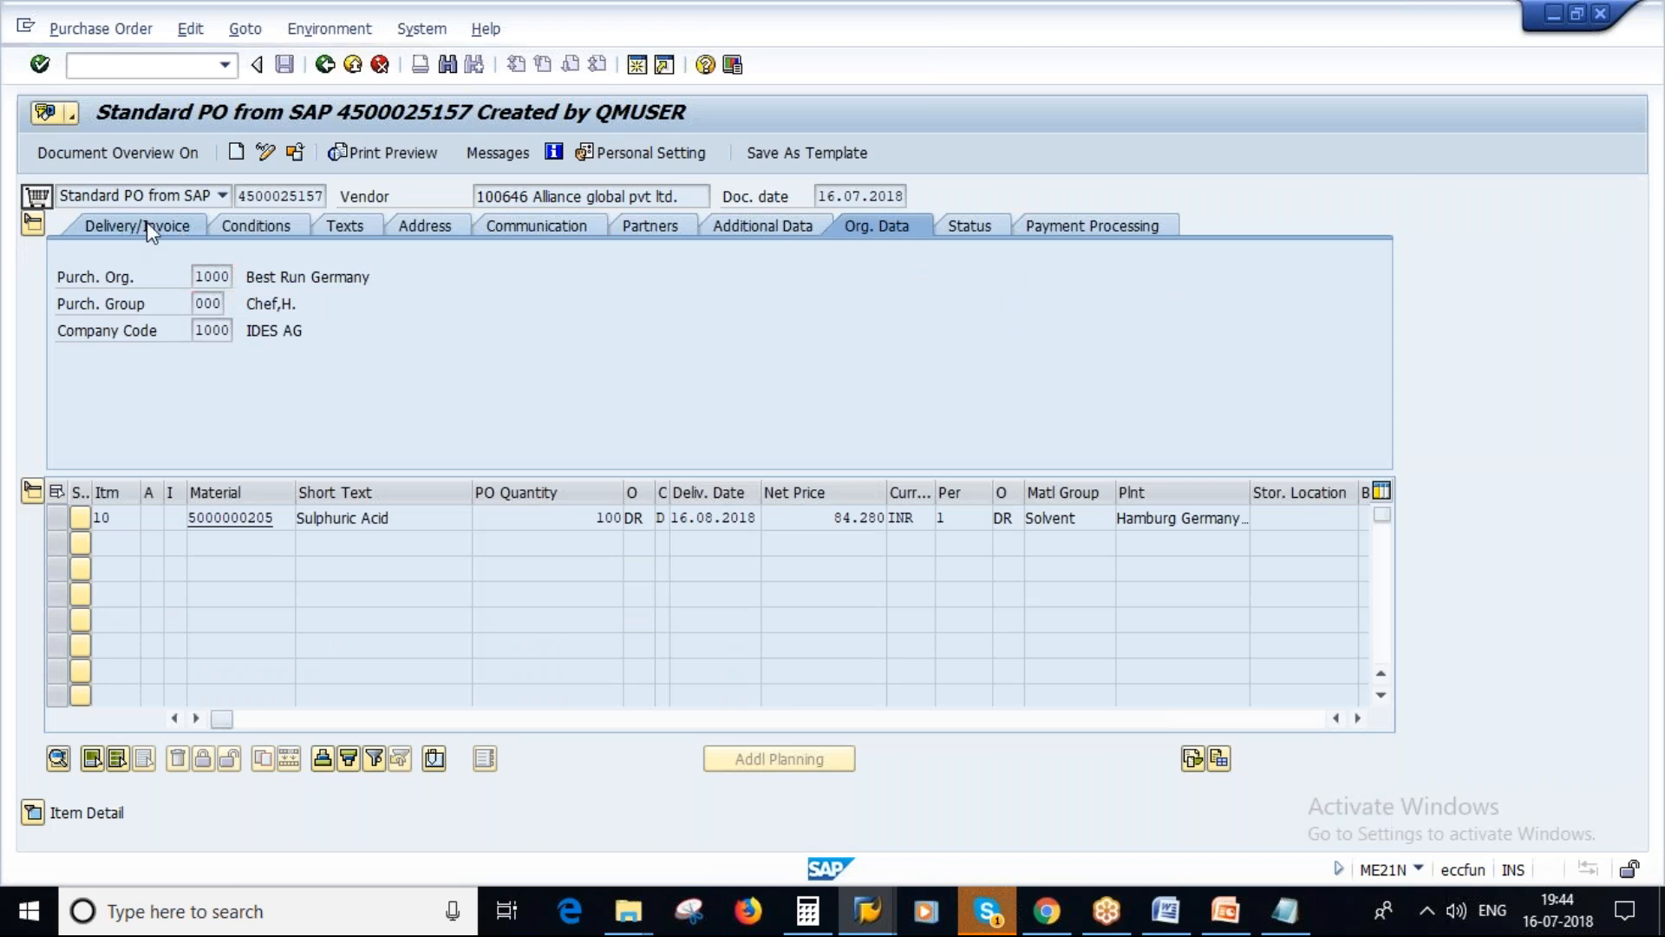
pyautogui.click(267, 229)
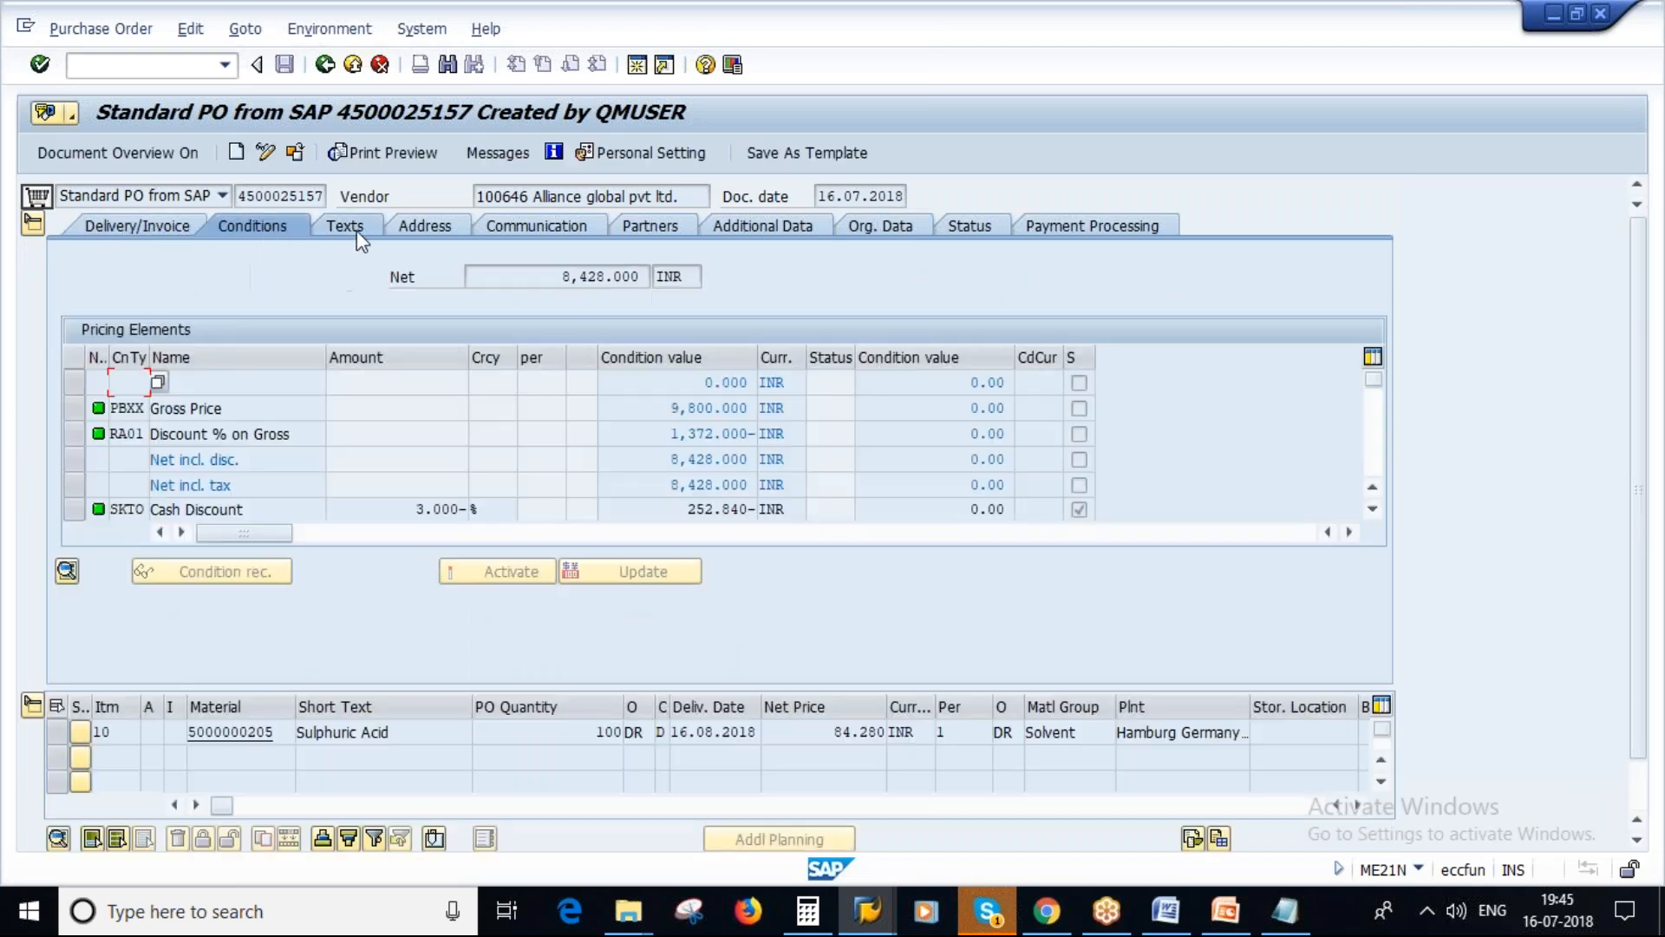
pyautogui.click(357, 231)
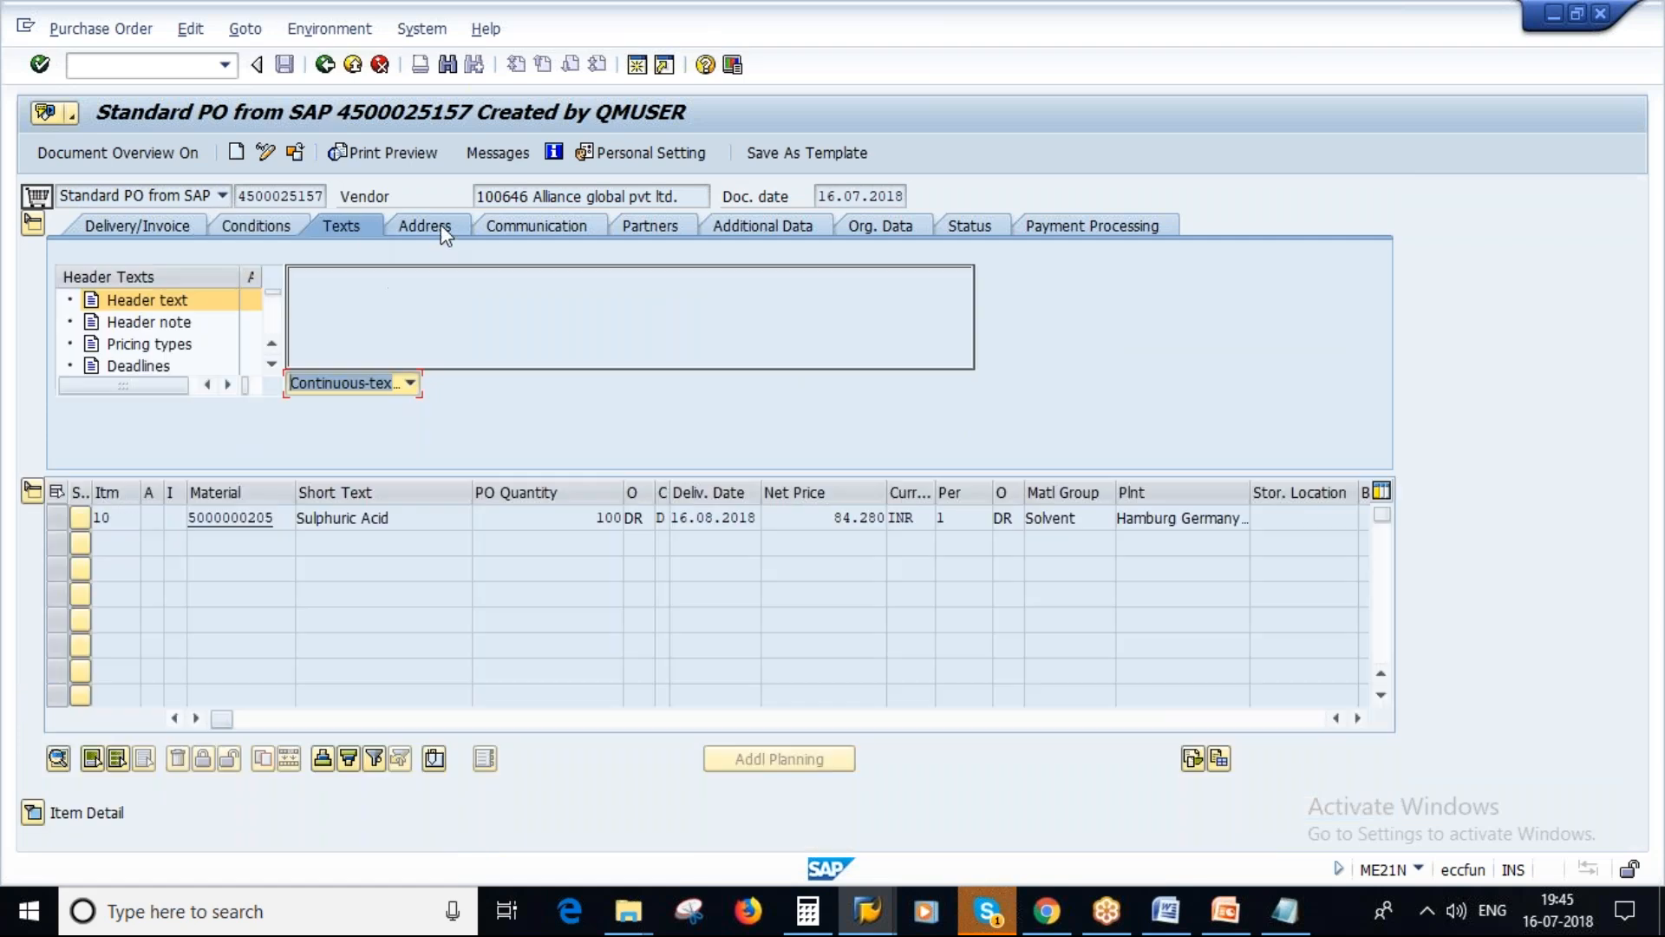
pyautogui.click(422, 226)
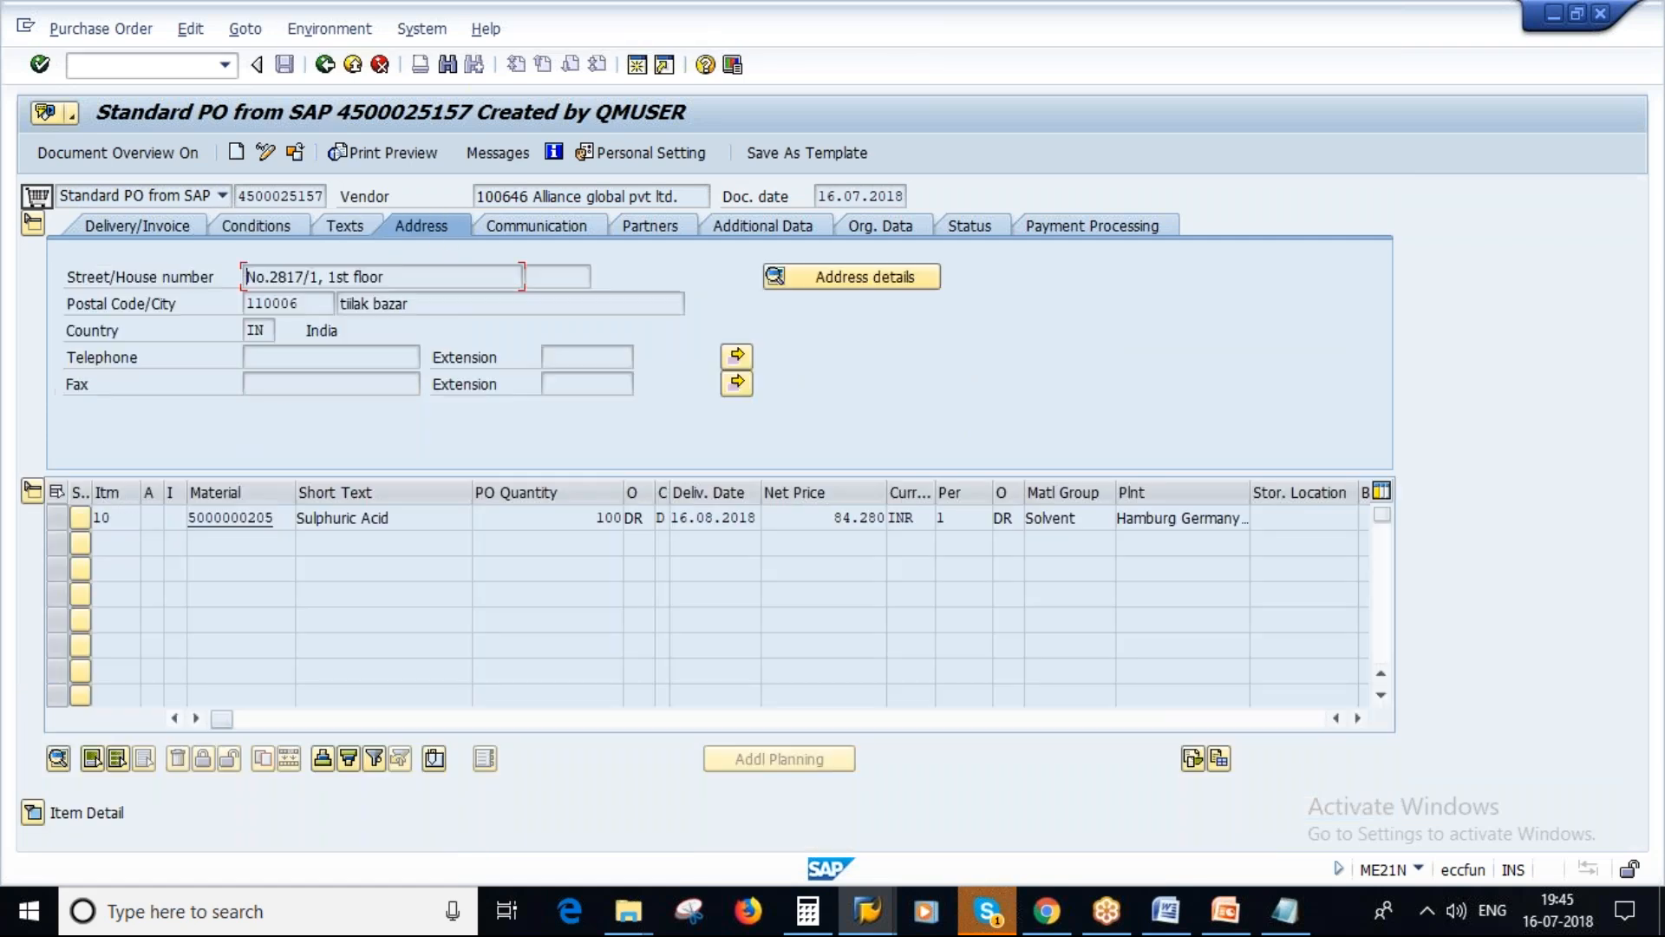
pyautogui.click(542, 227)
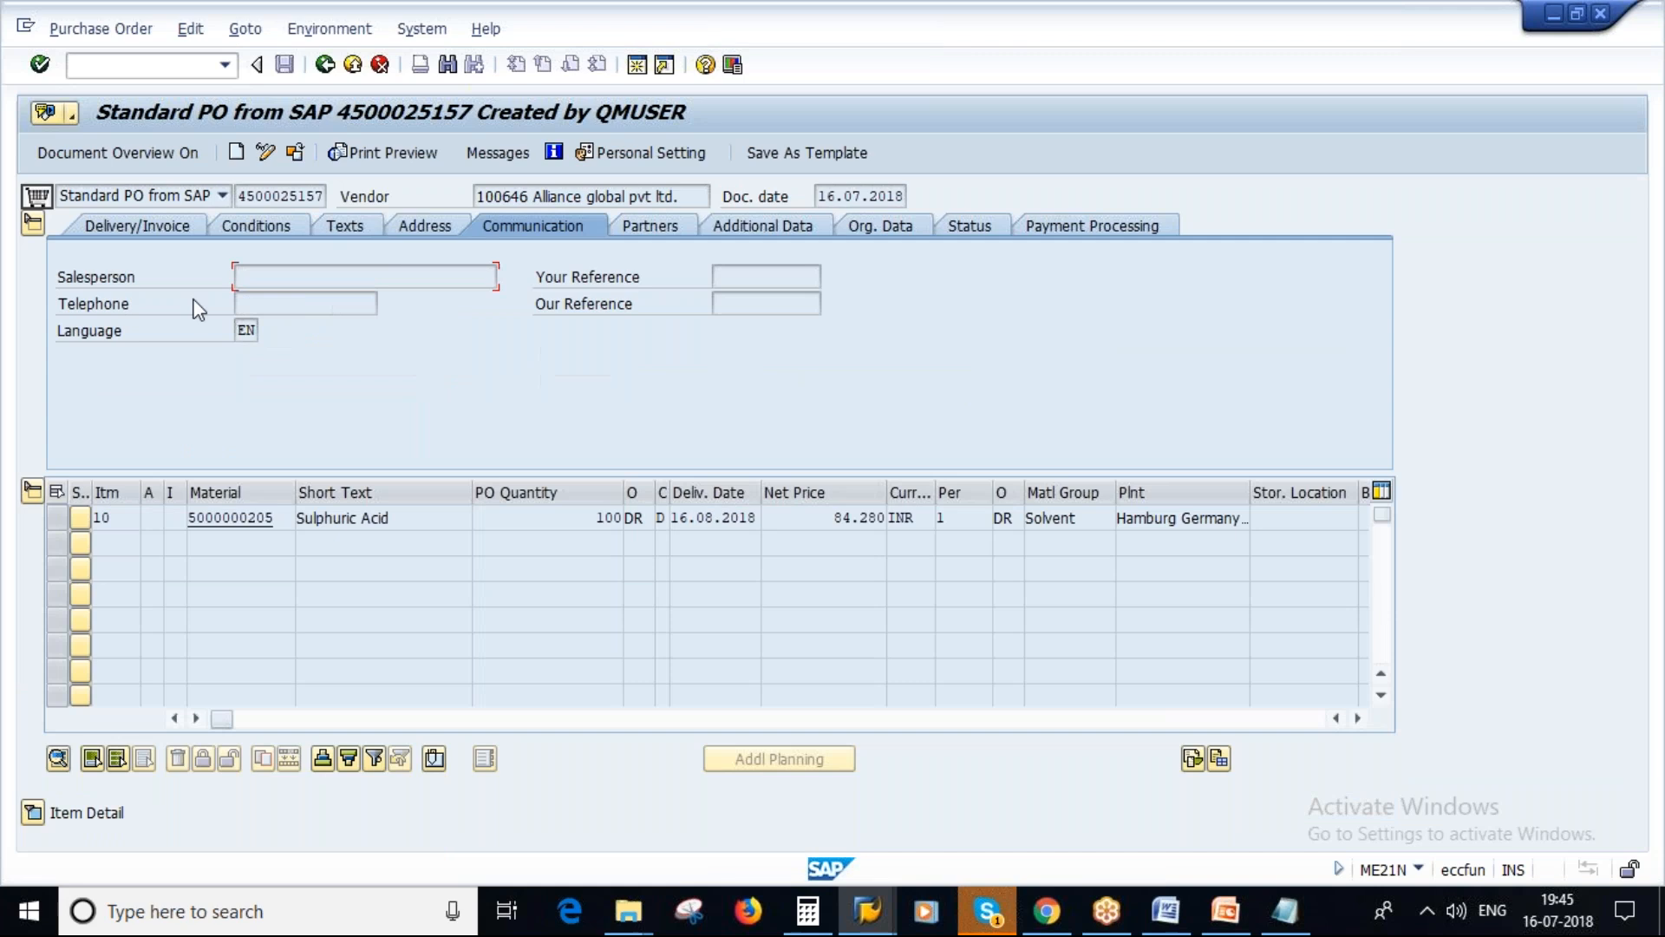
# Review the header's partners, additional data, organizational data and status, highlighting the purchasing organization, purchasing group and company code values.
pyautogui.click(666, 227)
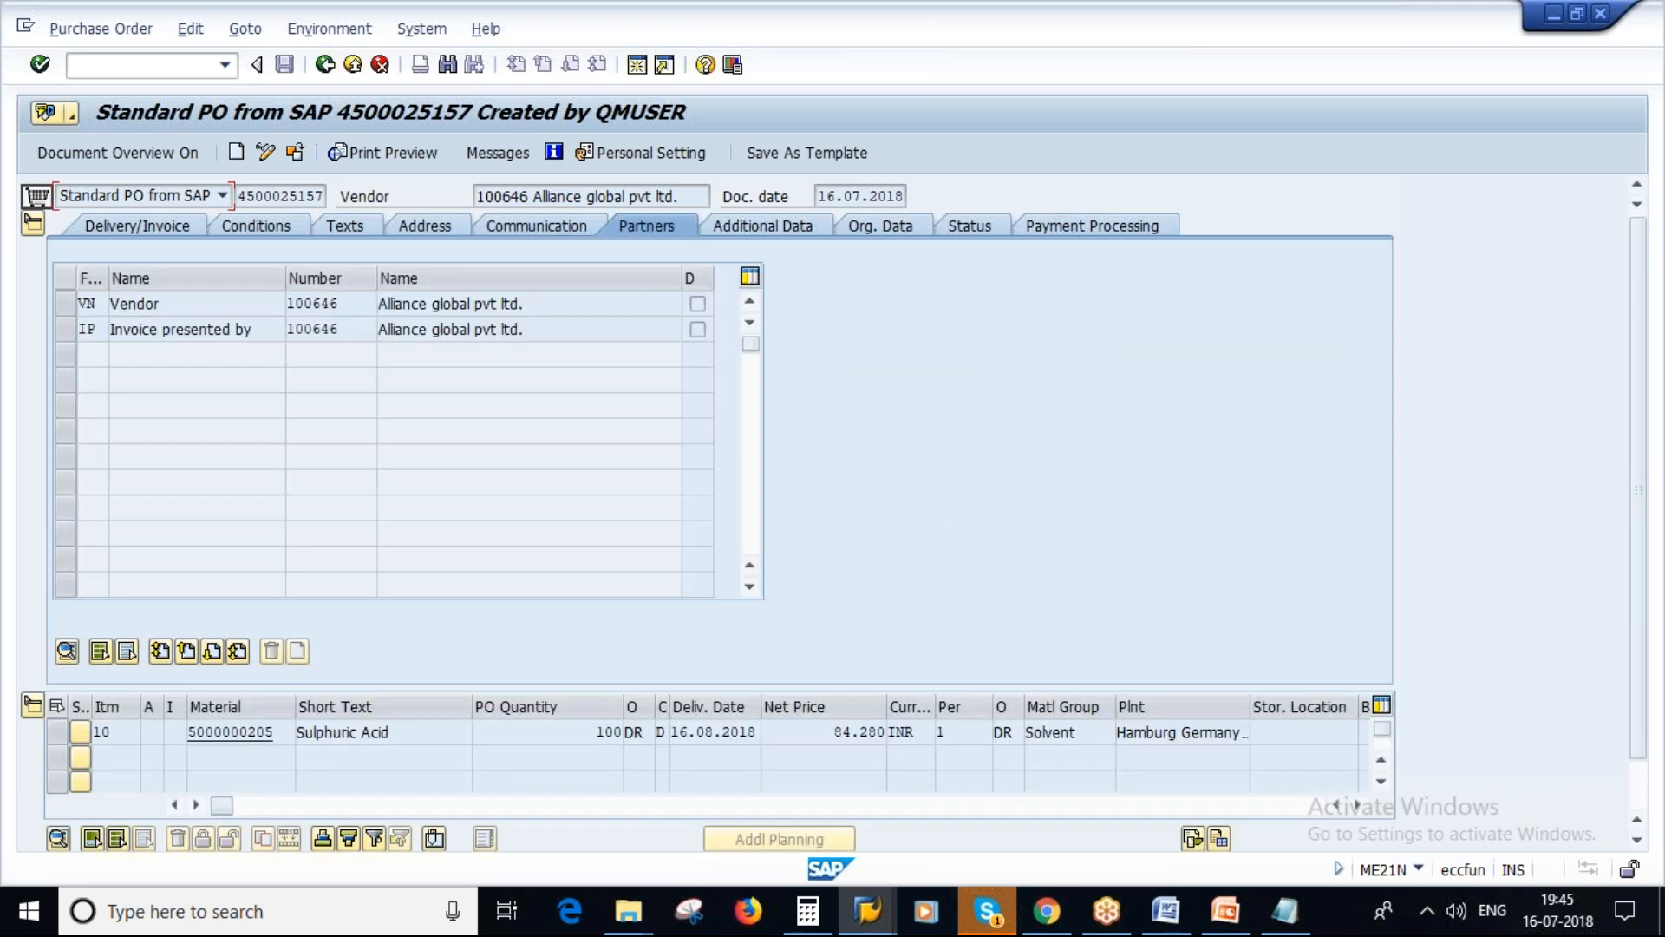
pyautogui.click(781, 223)
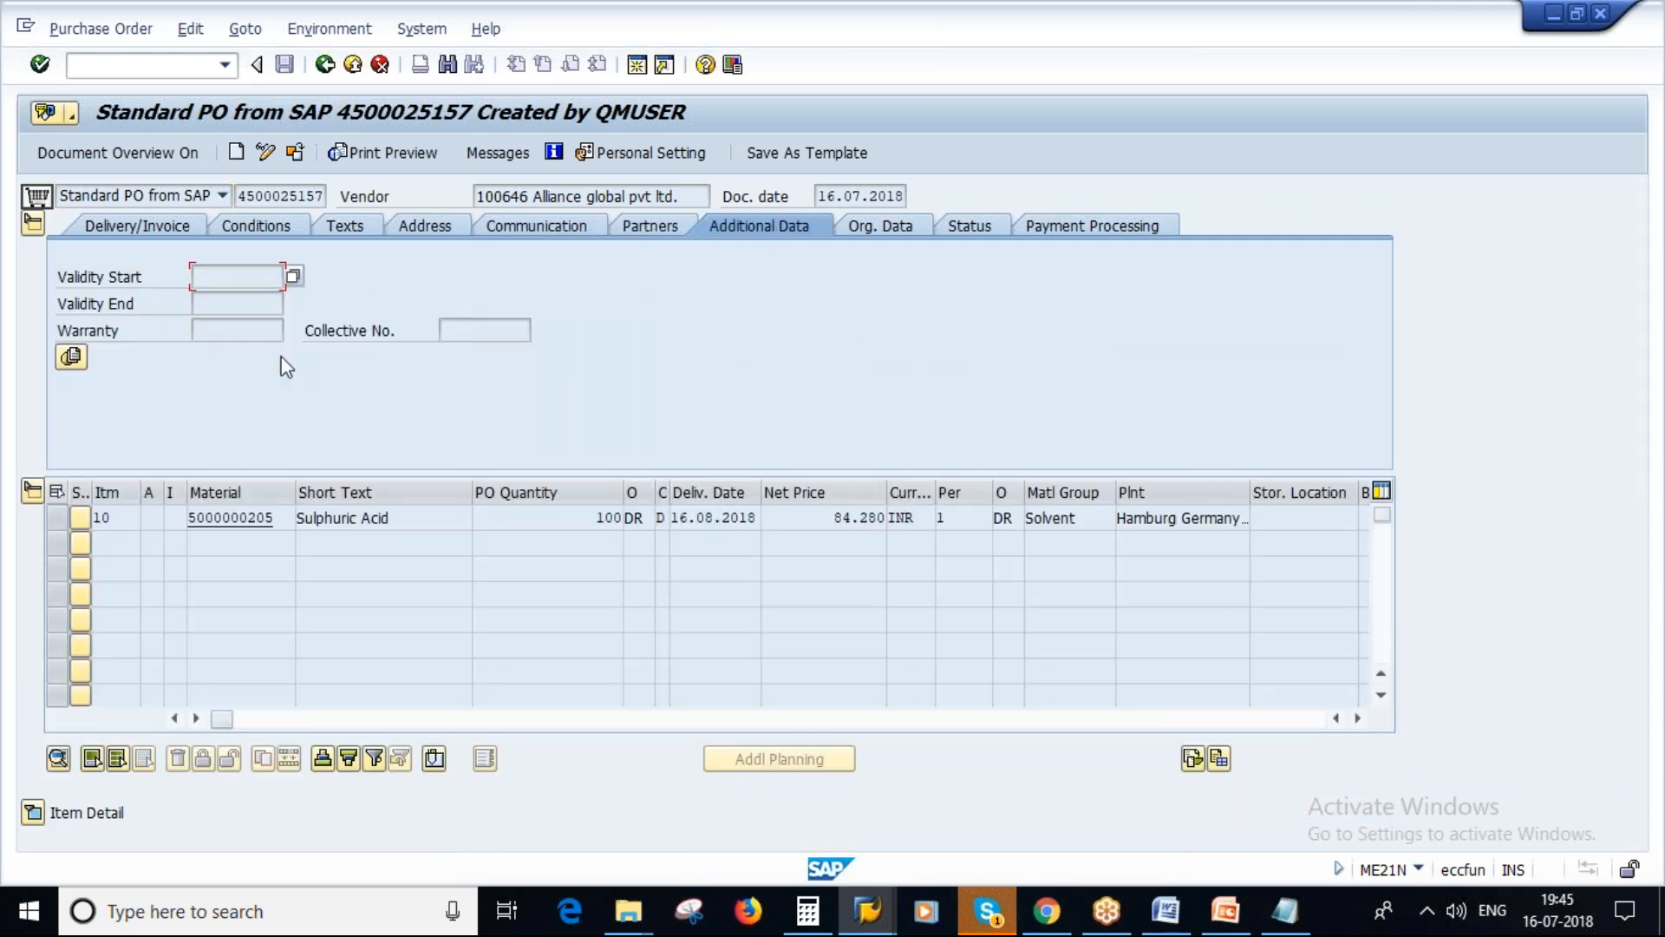
pyautogui.click(884, 229)
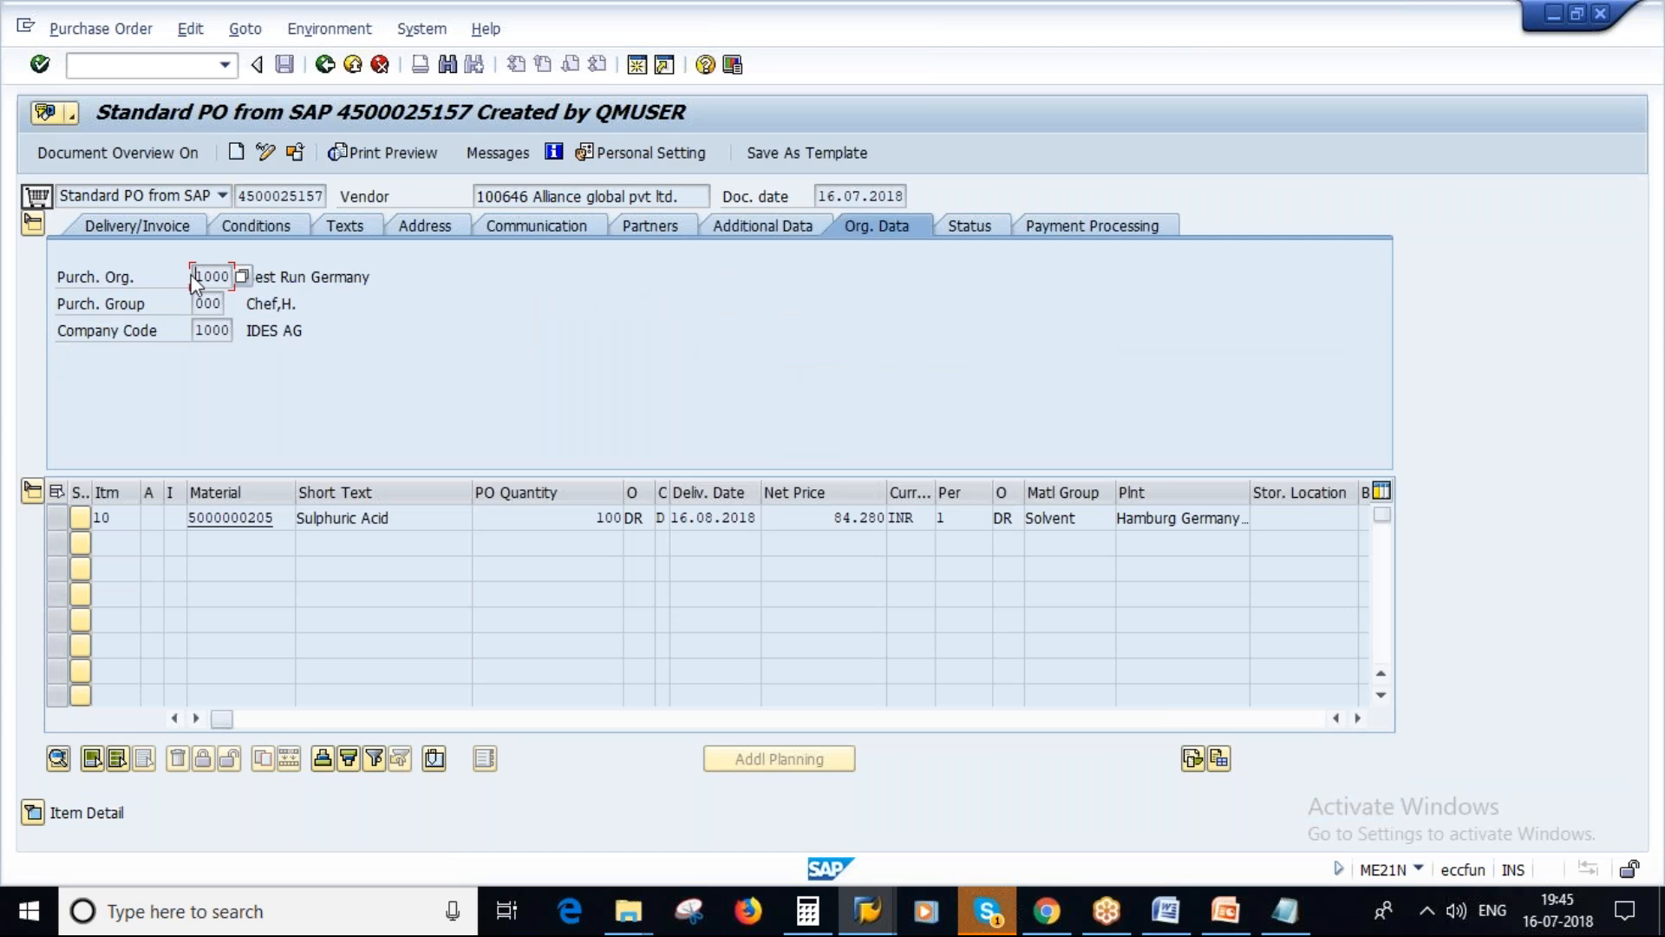
pyautogui.moveTo(199, 276); pyautogui.dragTo(231, 330)
pyautogui.click(978, 230)
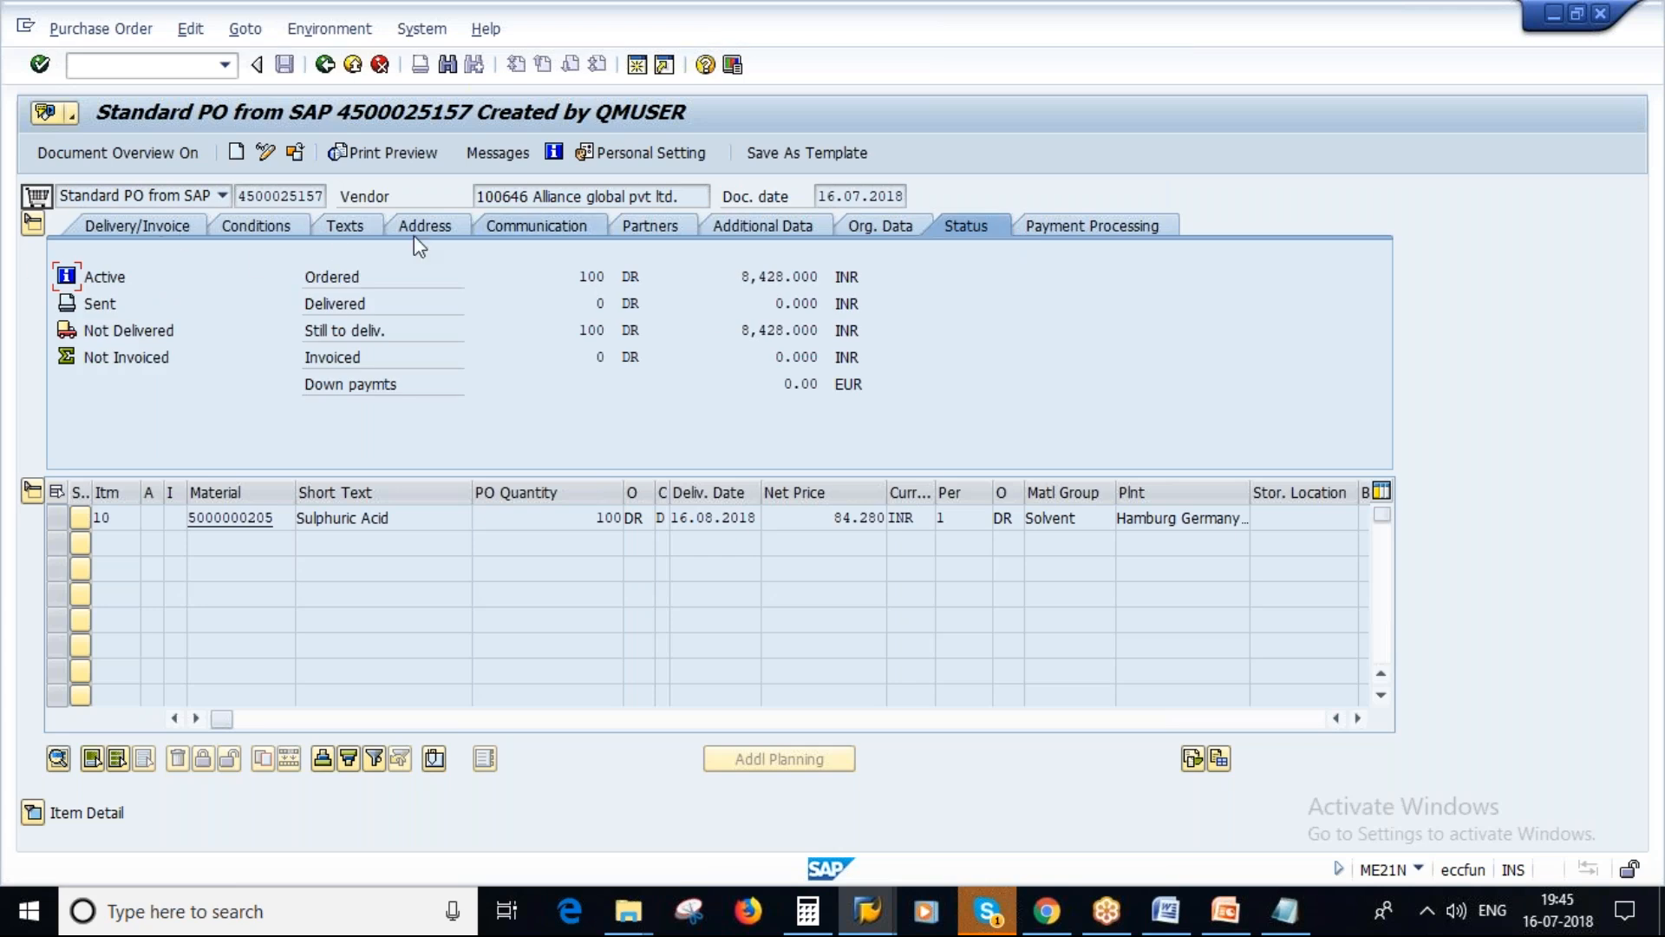
# Collapse the header, compare the item overview with the PowerPoint slide, and highlight the Sulphuric Acid item's PO quantity in SAP.
pyautogui.click(33, 227)
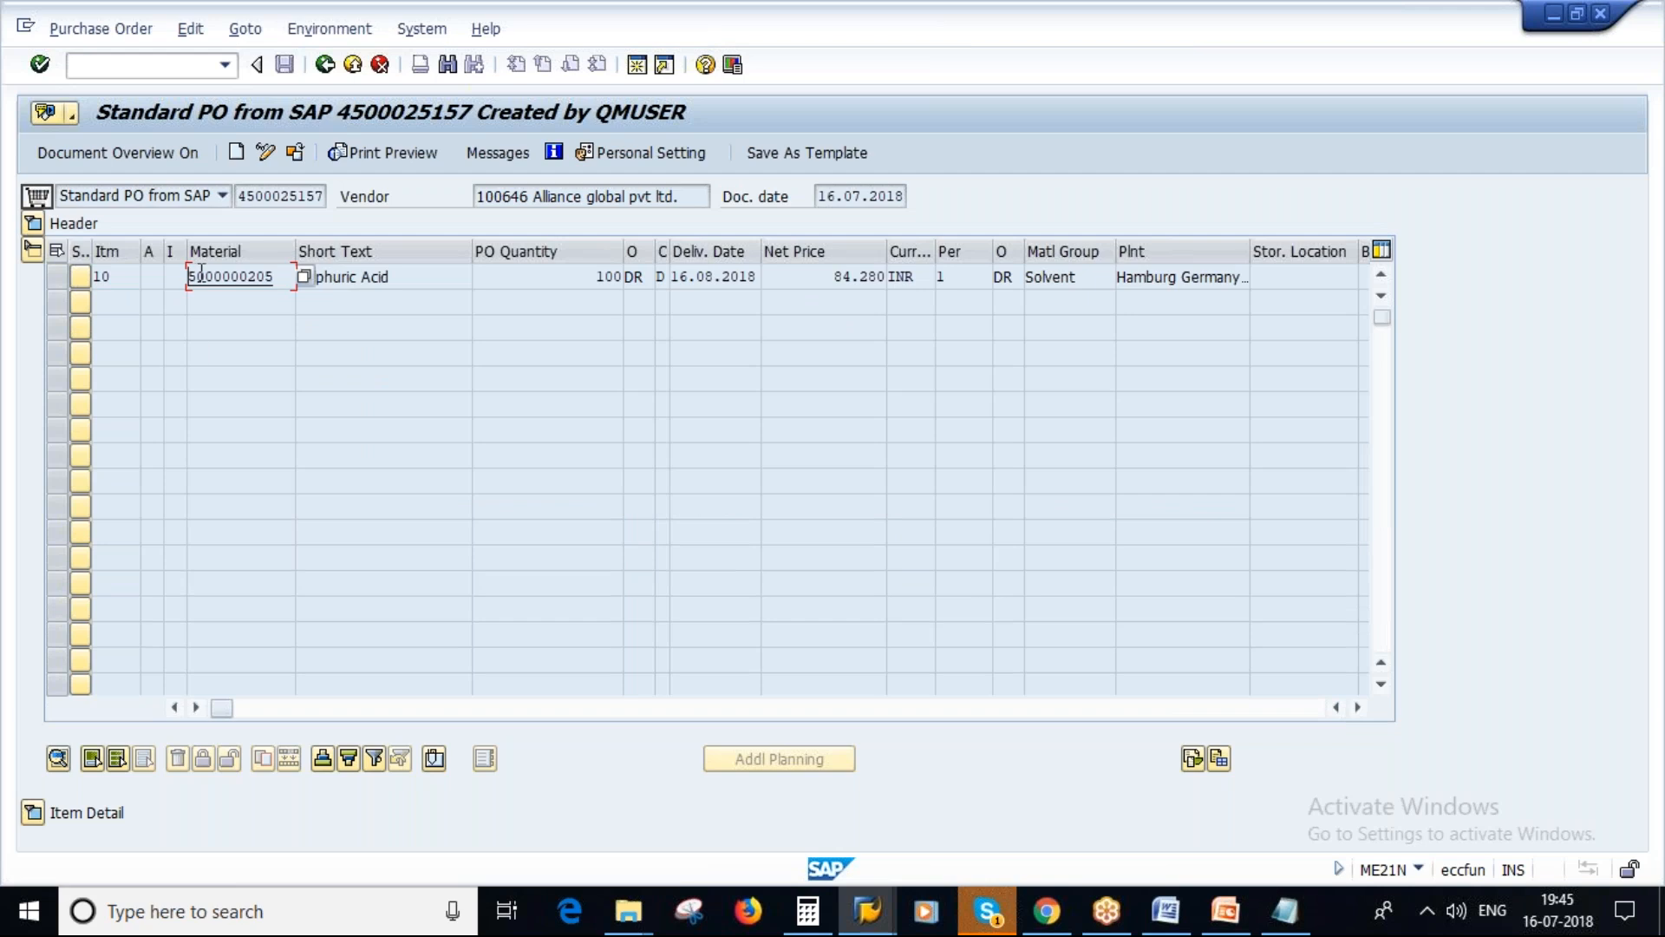
pyautogui.click(1237, 923)
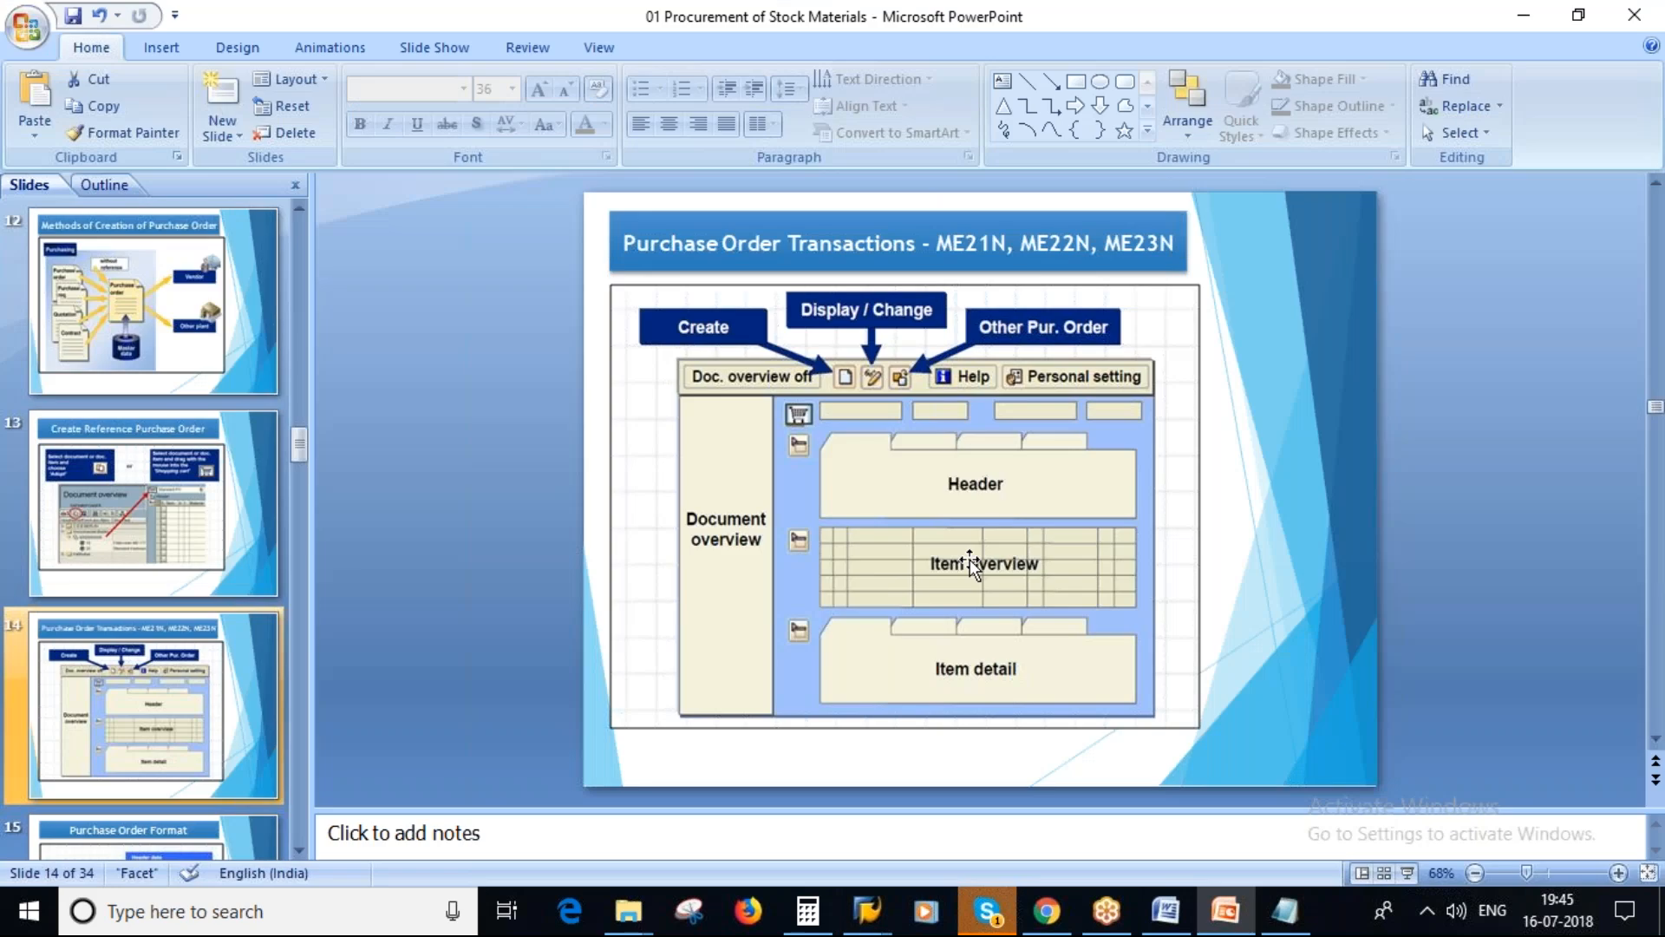
pyautogui.hotkey('alt', 'Tab')
pyautogui.moveTo(582, 277); pyautogui.dragTo(627, 280)
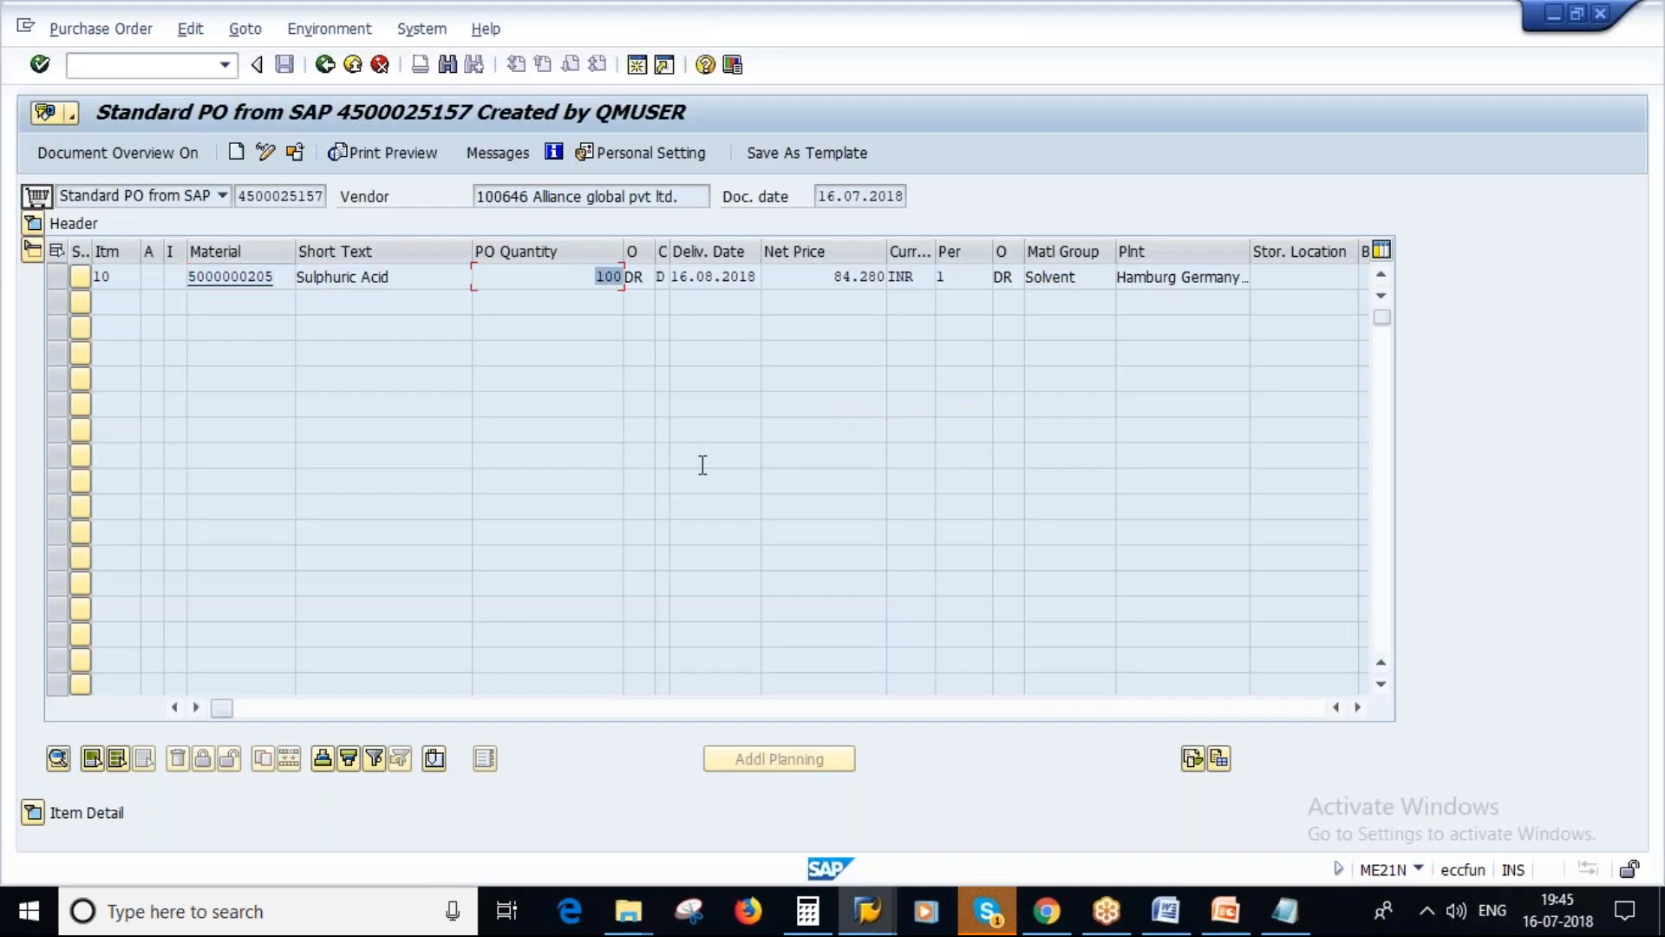
# Expand the item detail area and check the item selection list for item 10, Sulphuric Acid.
pyautogui.click(33, 814)
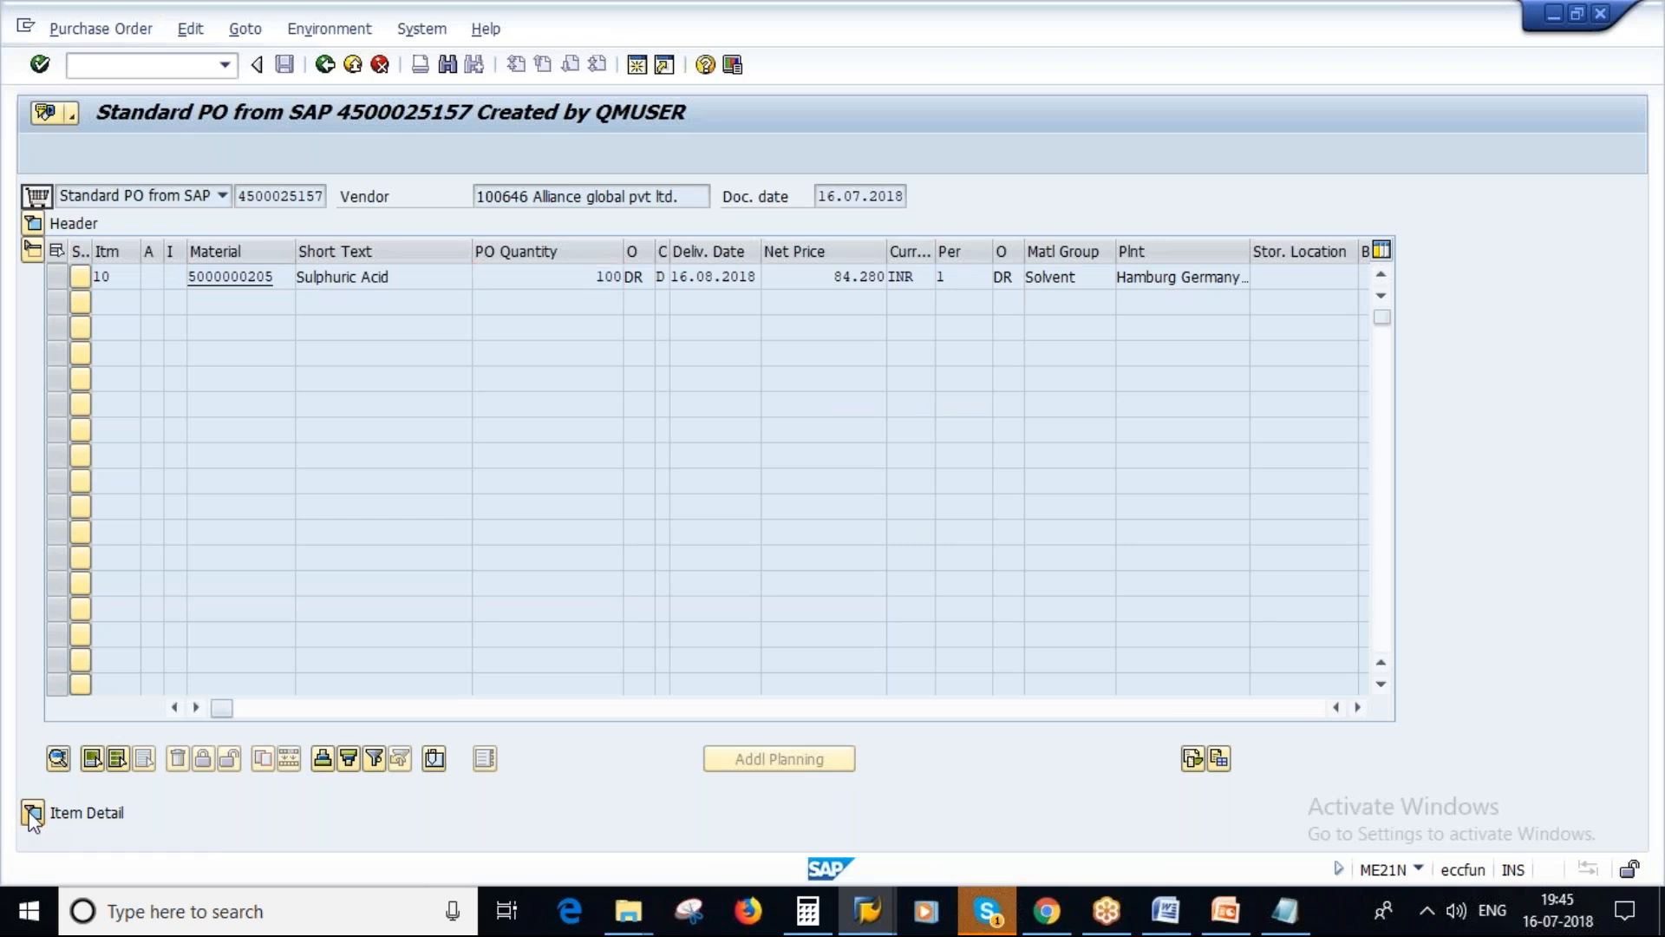
pyautogui.click(504, 438)
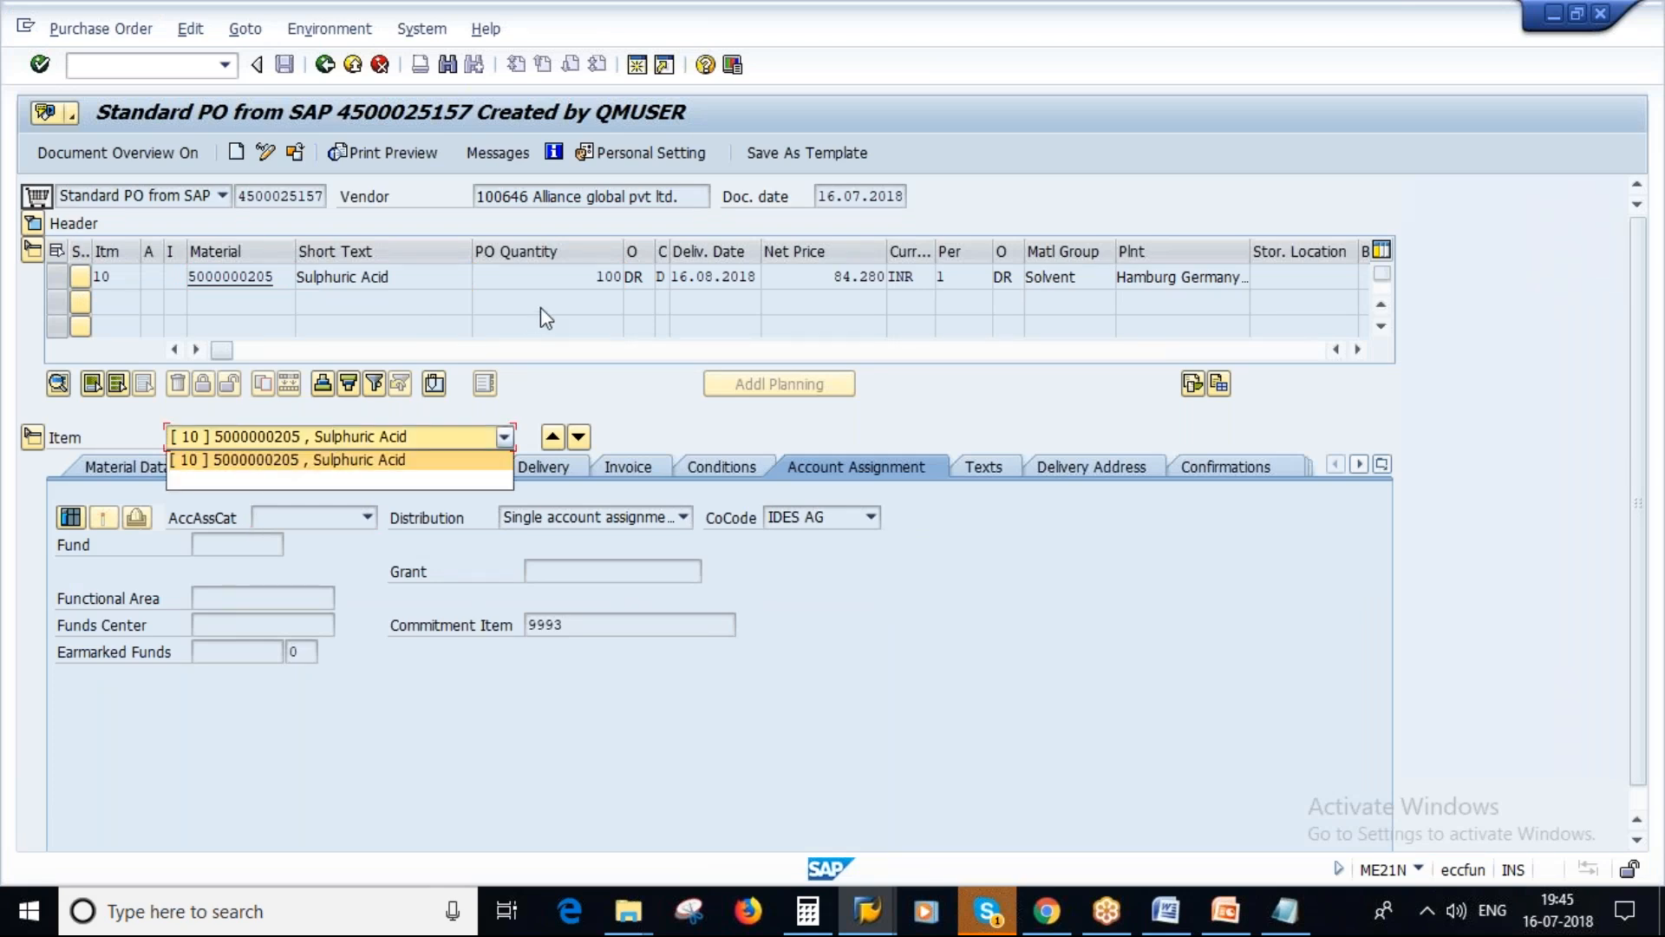
pyautogui.press('Return')
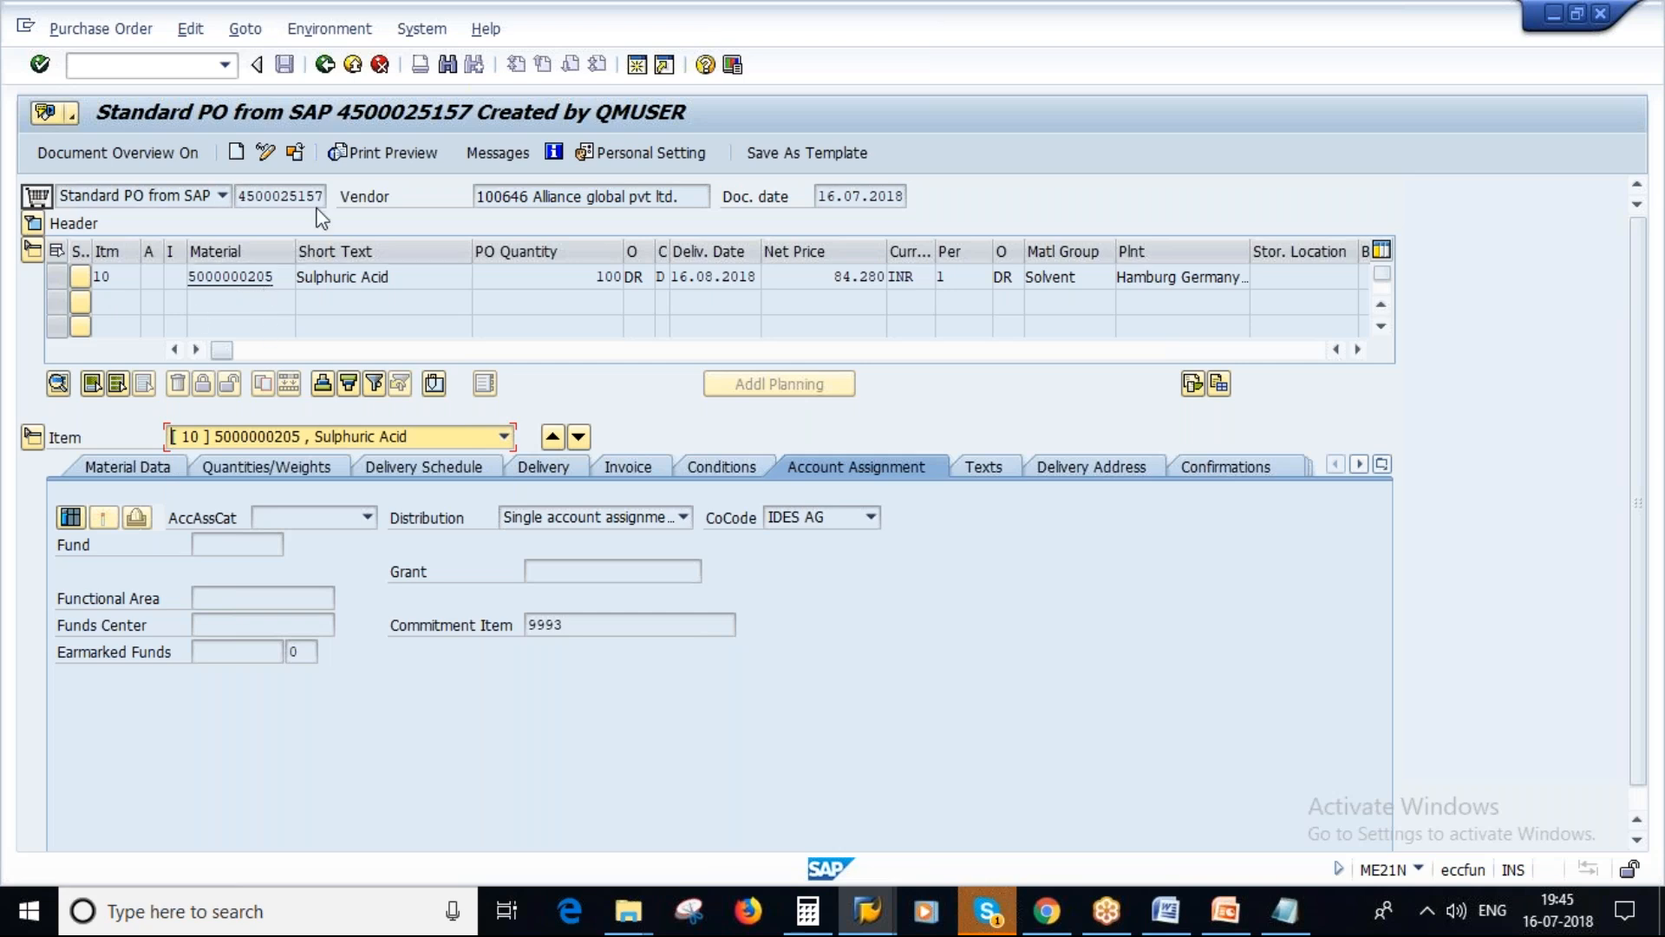
pyautogui.click(504, 436)
pyautogui.click(883, 580)
# Review the Sulphuric Acid item's material data, delivery schedule and delivery details, and return to its material data.
pyautogui.click(110, 469)
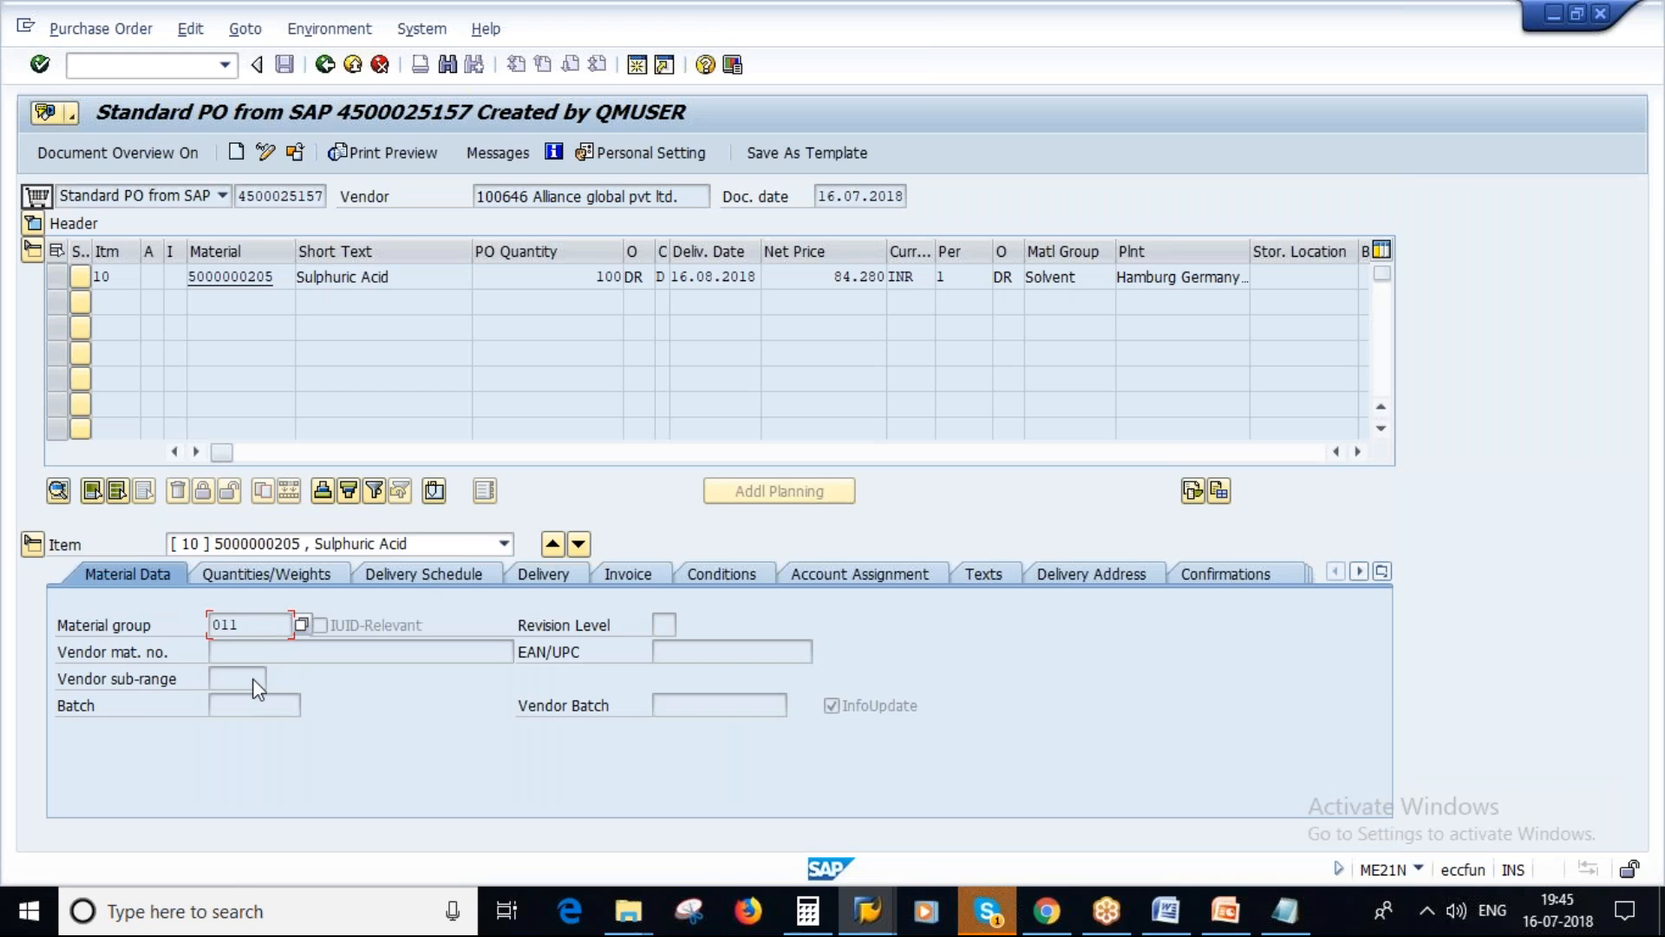
pyautogui.doubleClick(253, 628)
pyautogui.click(261, 650)
pyautogui.click(253, 572)
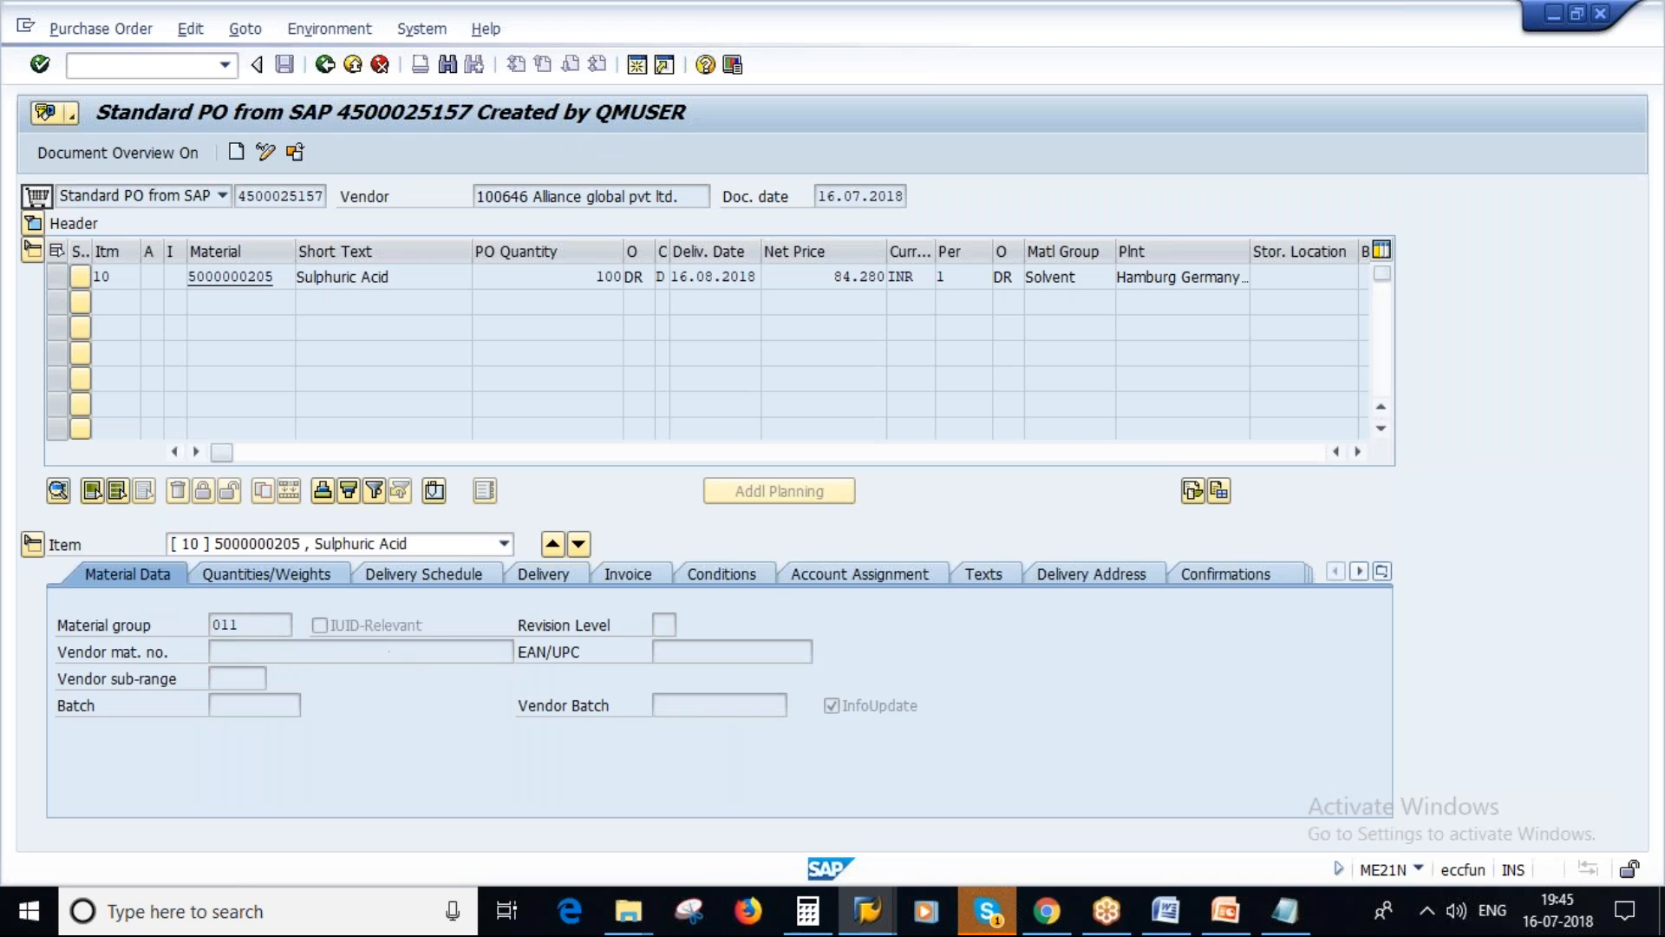
pyautogui.click(444, 574)
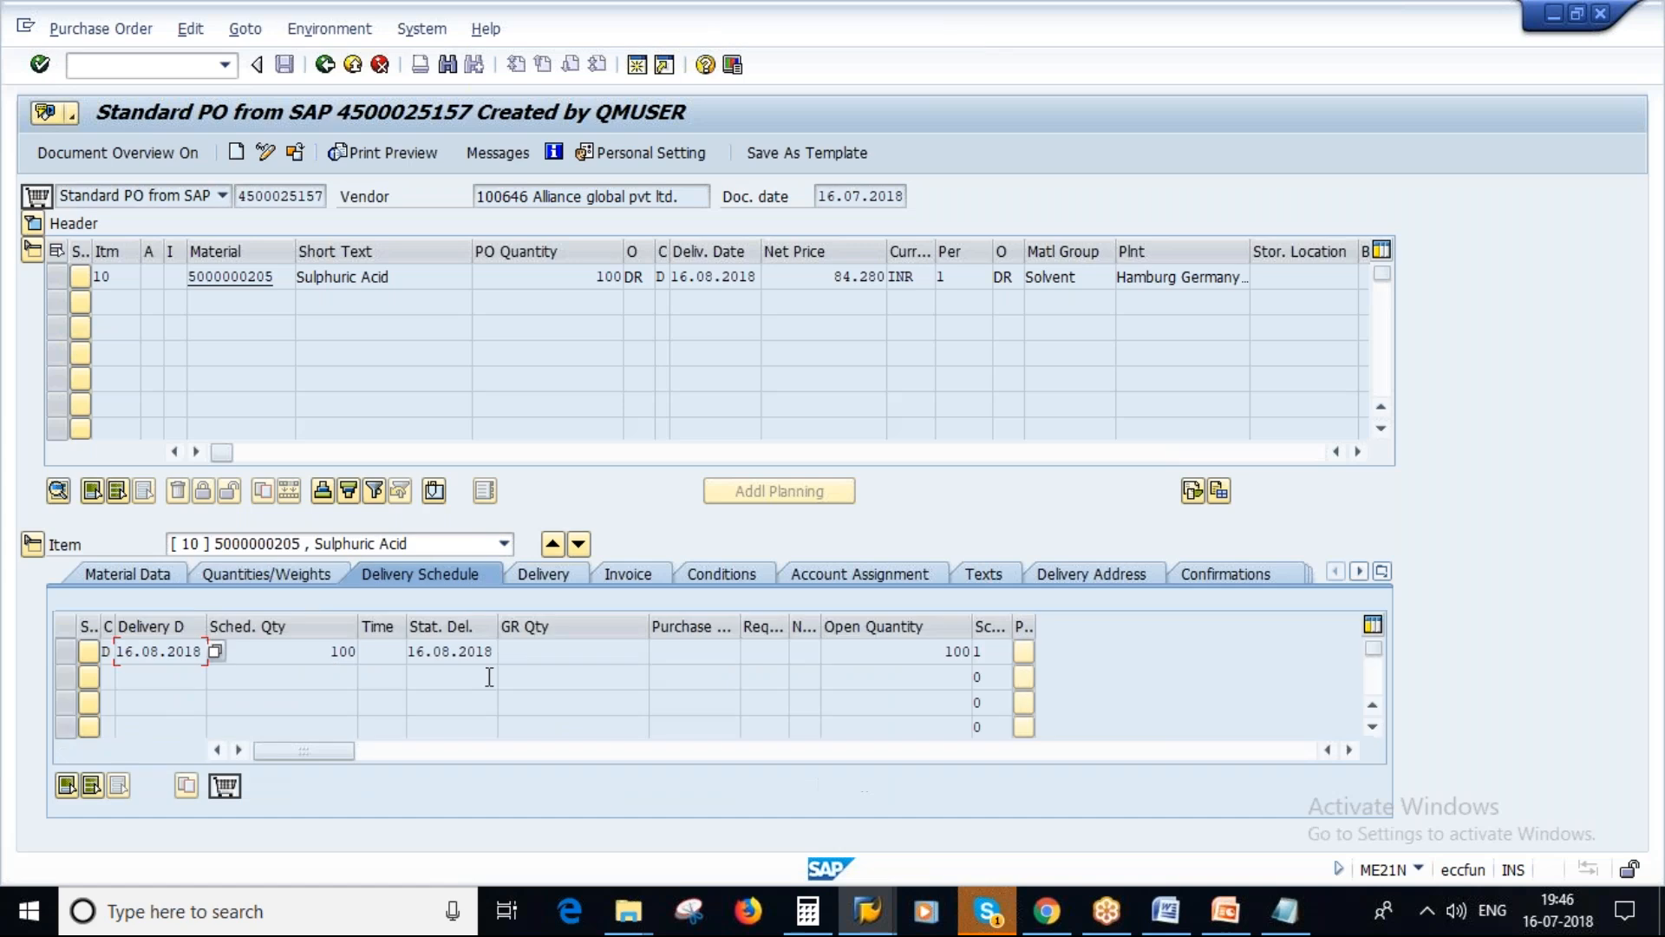
pyautogui.click(541, 575)
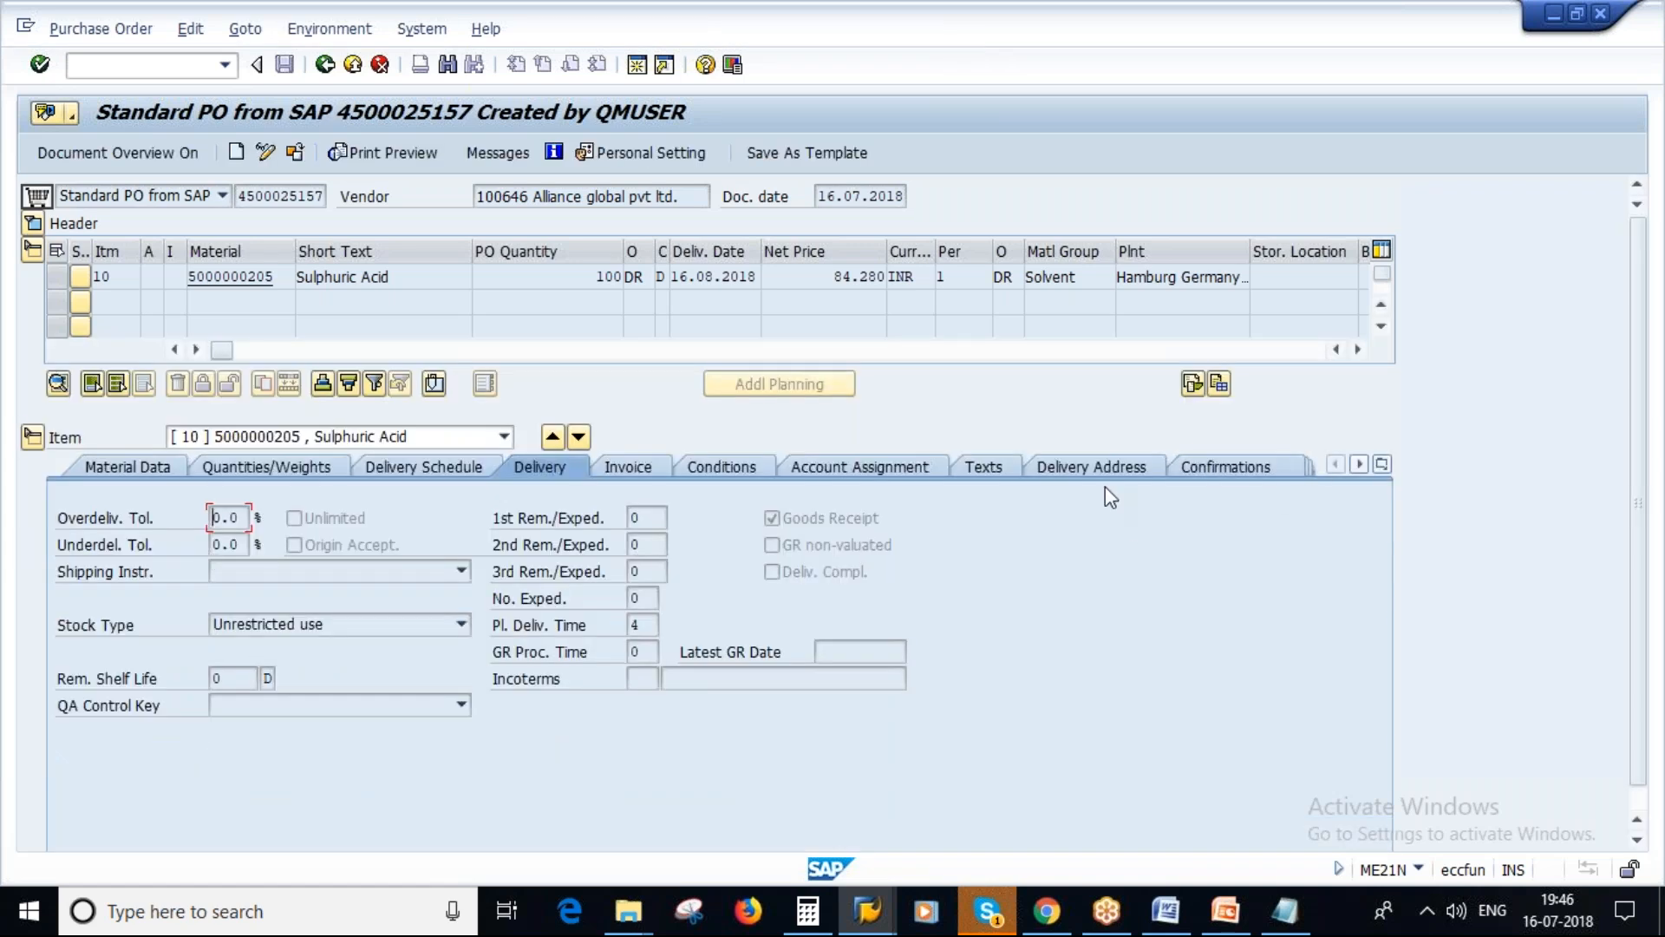
pyautogui.click(132, 468)
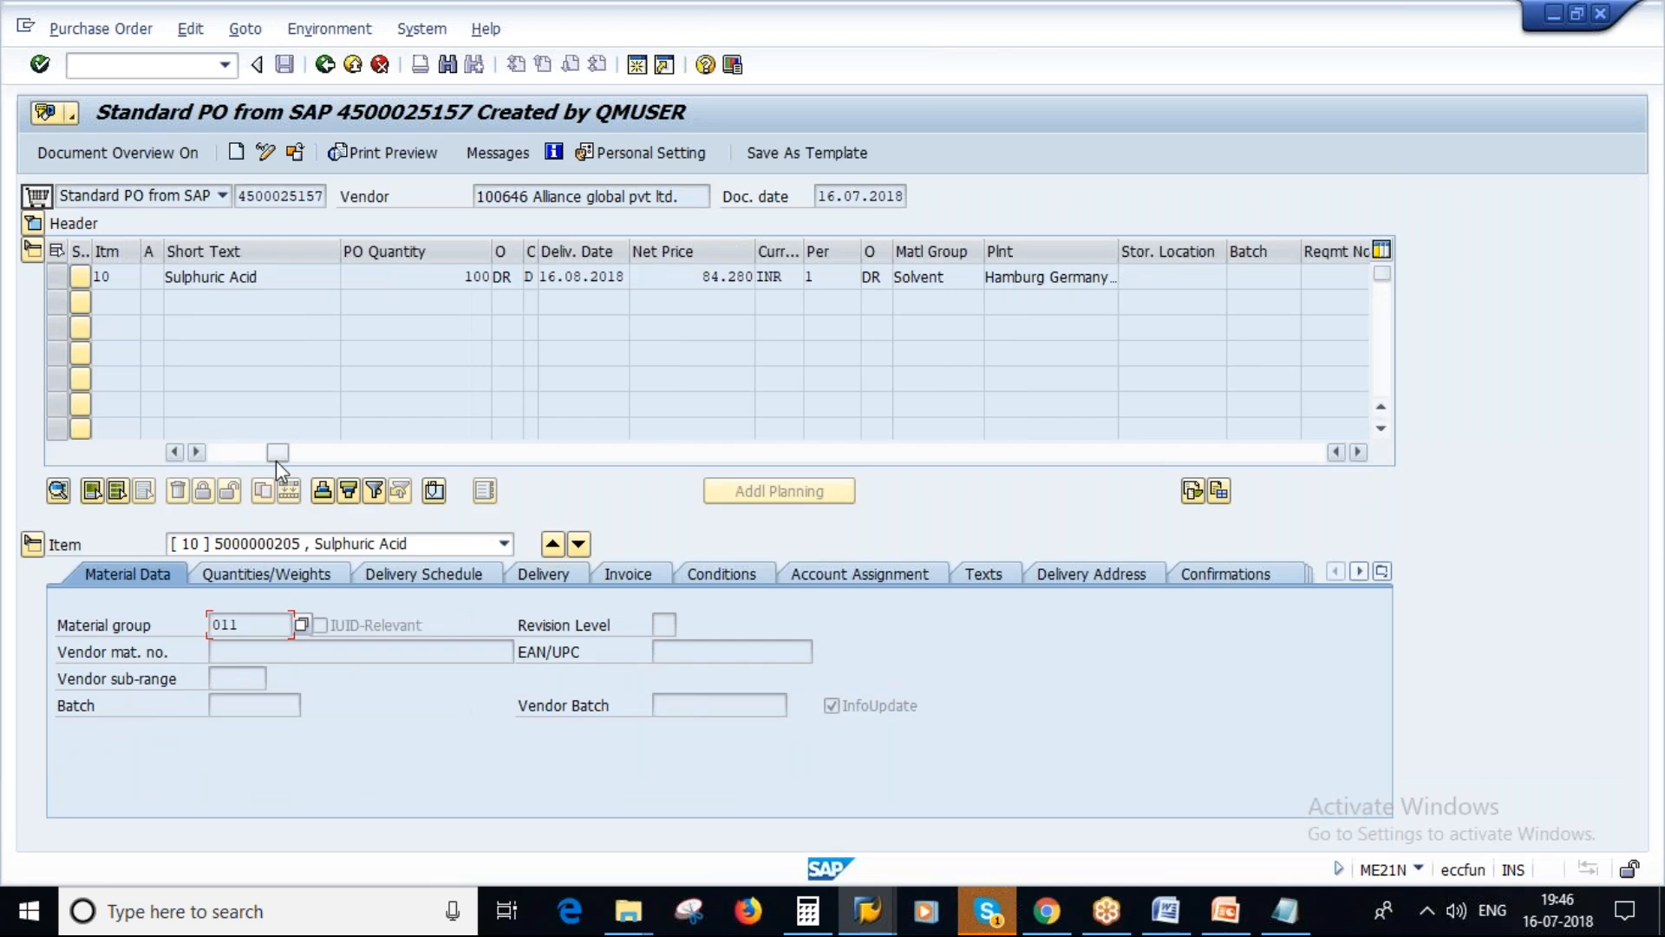
# Switch to PowerPoint, present the Purchase Order Format slide, and circle the purchase order heading and the Header data block.
pyautogui.click(1235, 911)
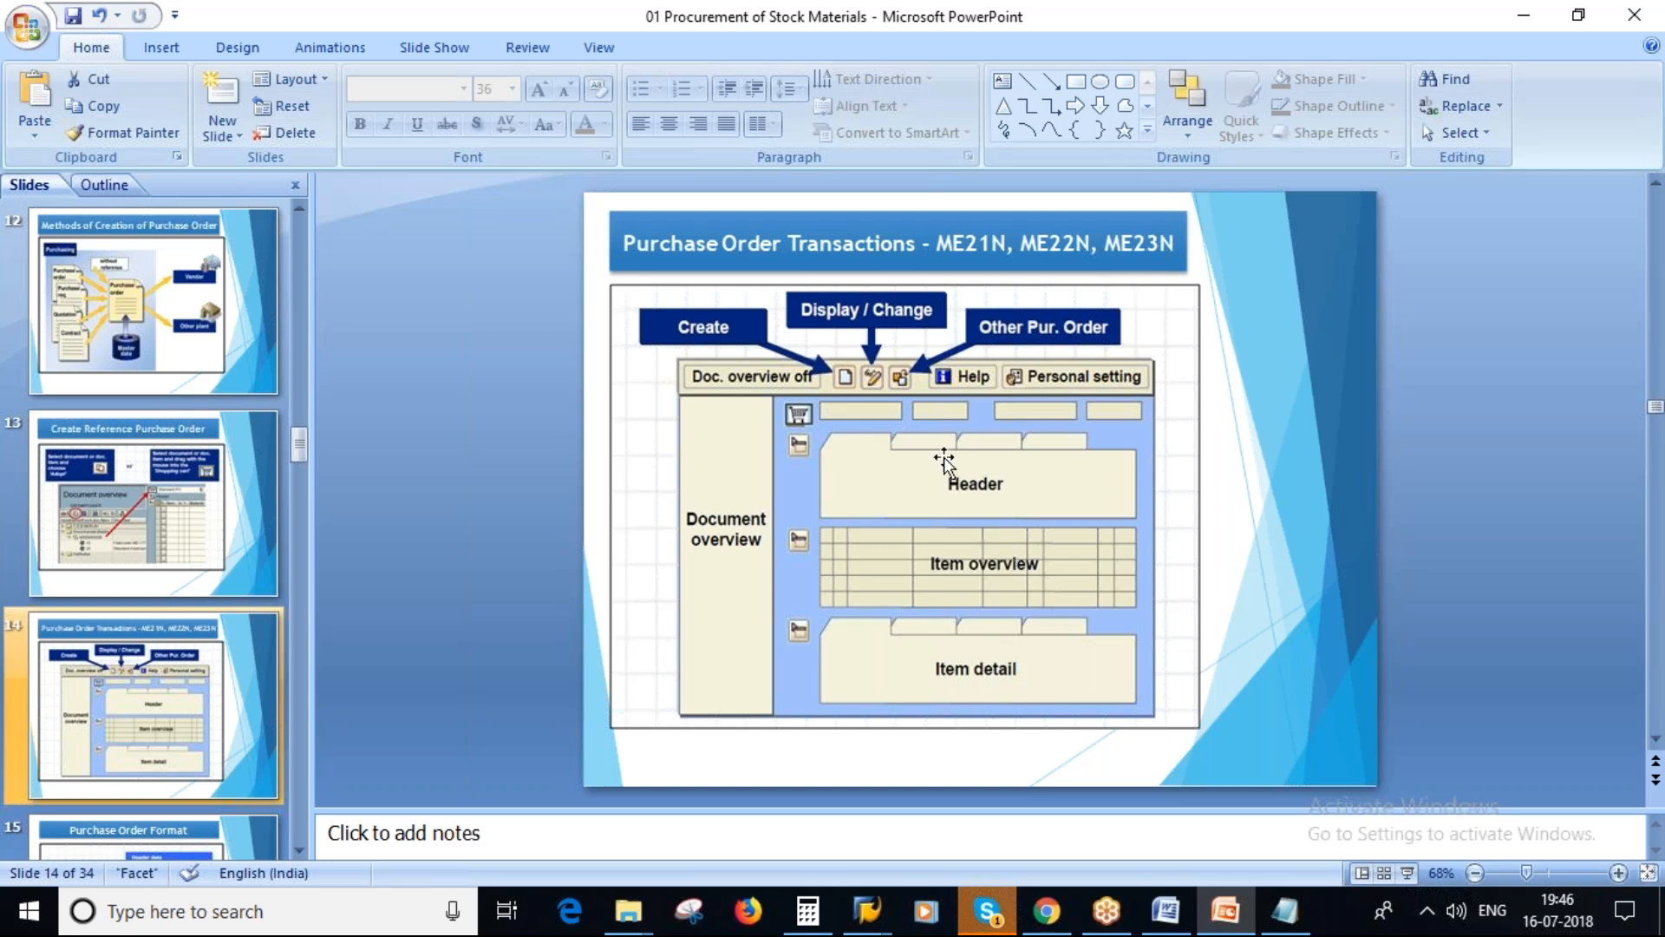
pyautogui.scroll(-1, 134, 707)
pyautogui.click(128, 689)
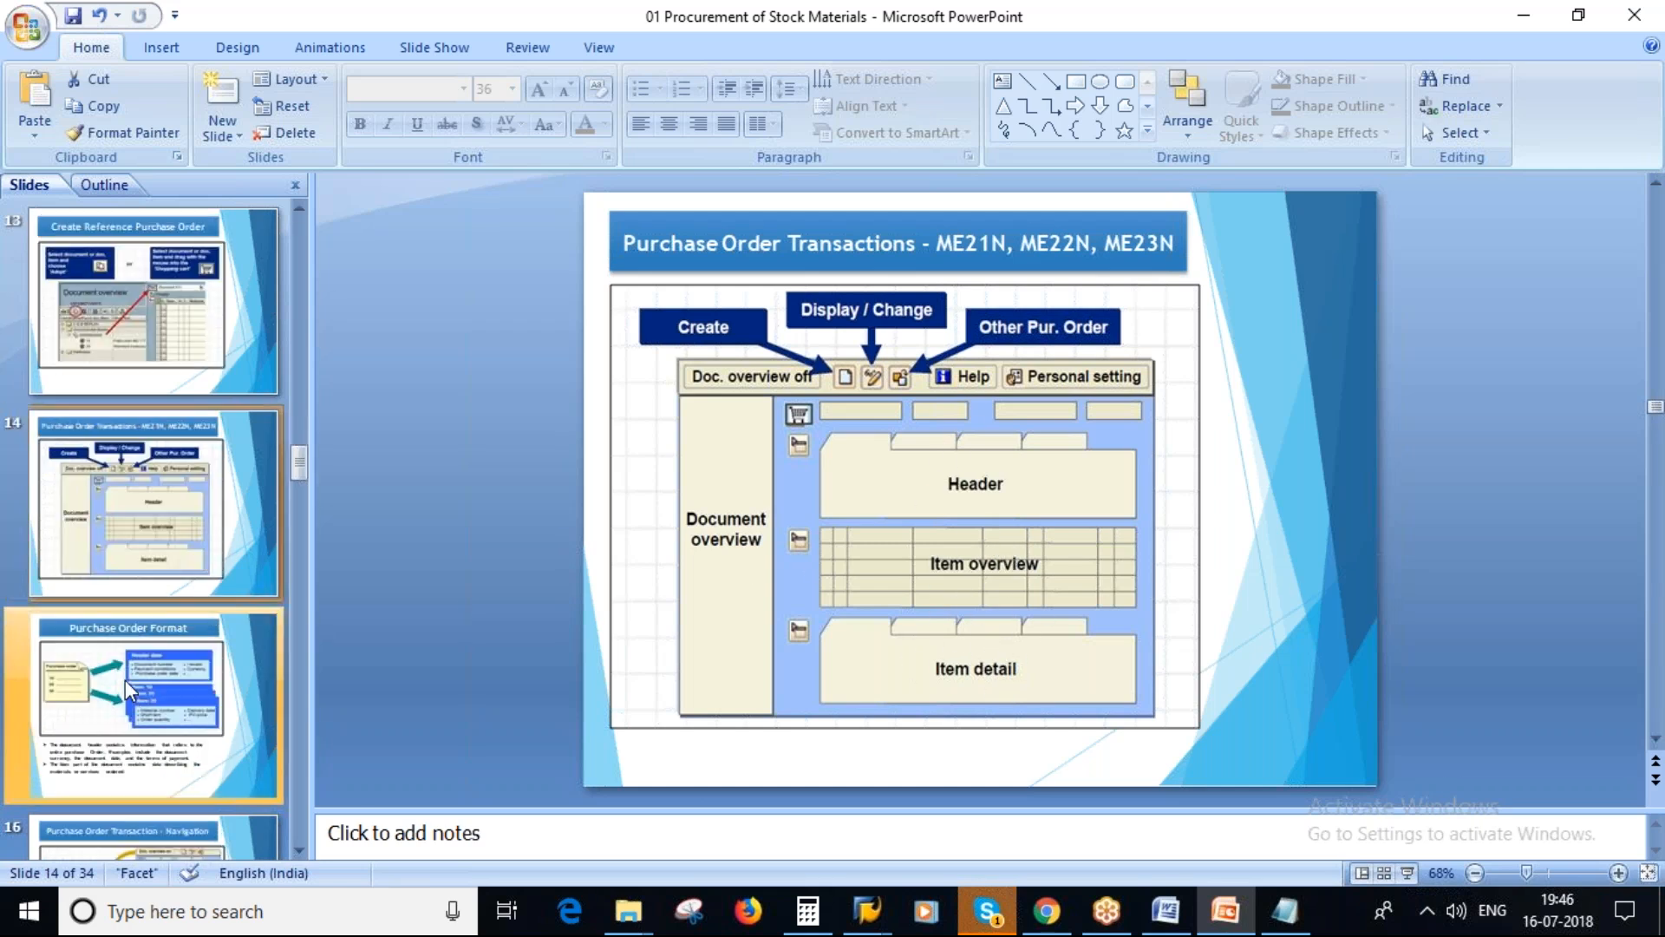
pyautogui.click(1406, 874)
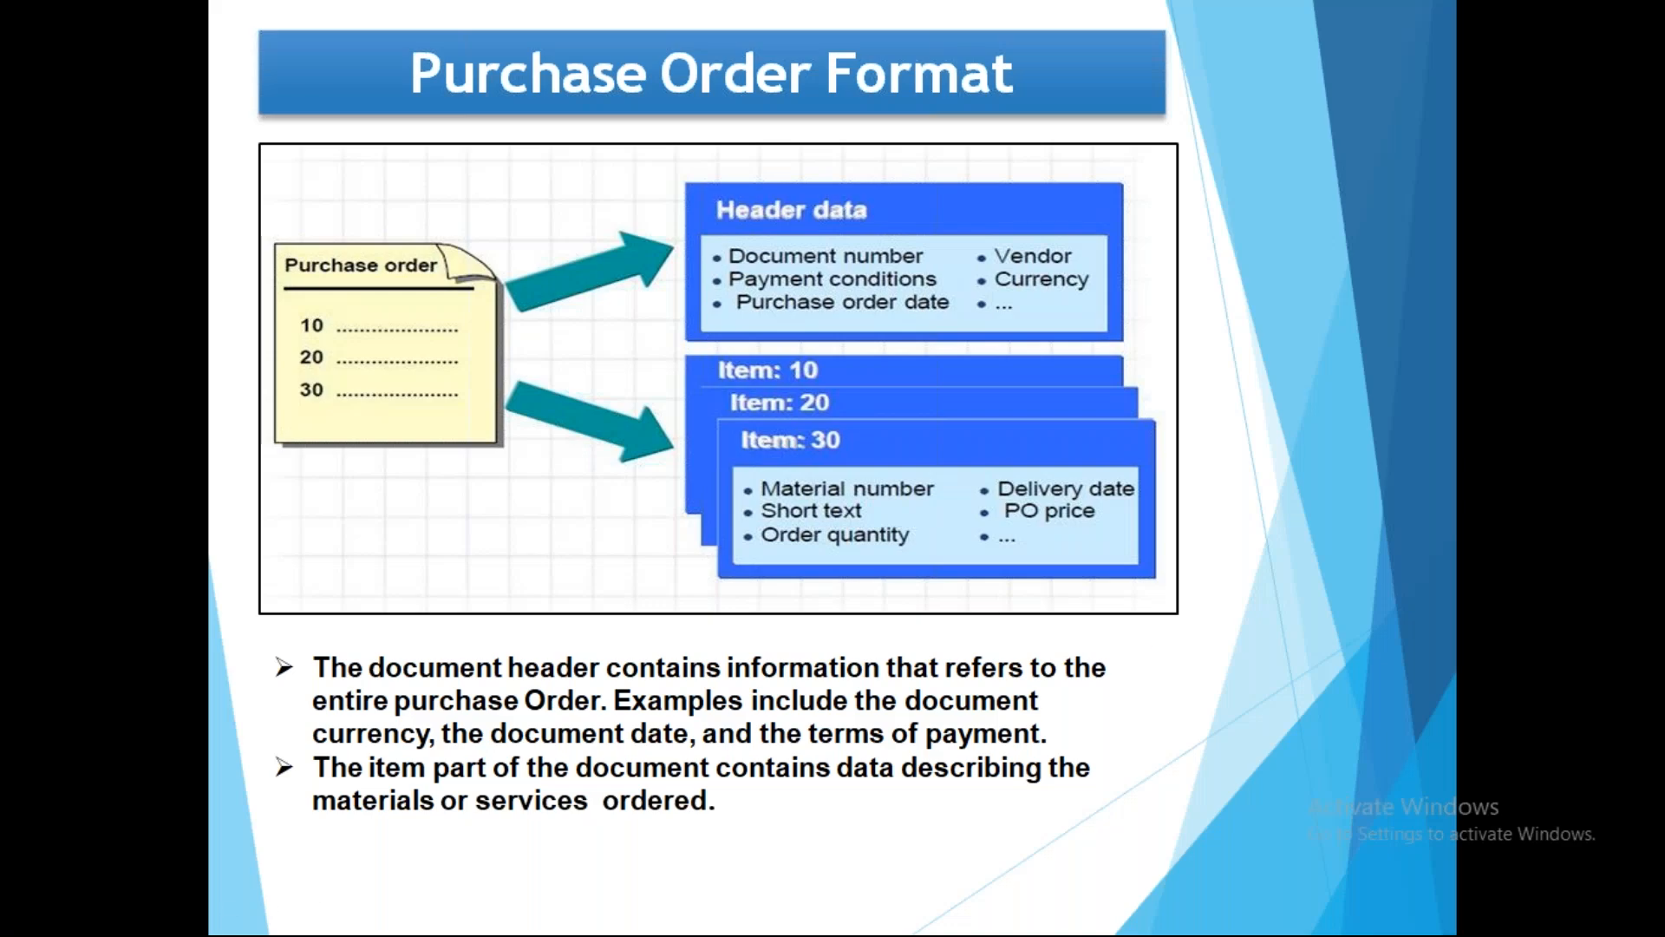
pyautogui.moveTo(785, 182)
pyautogui.mouseDown()
pyautogui.moveTo(893, 347)
pyautogui.moveTo(802, 180)
pyautogui.moveTo(581, 195)
pyautogui.moveTo(270, 258)
pyautogui.moveTo(476, 250)
pyautogui.moveTo(354, 218)
pyautogui.mouseUp()
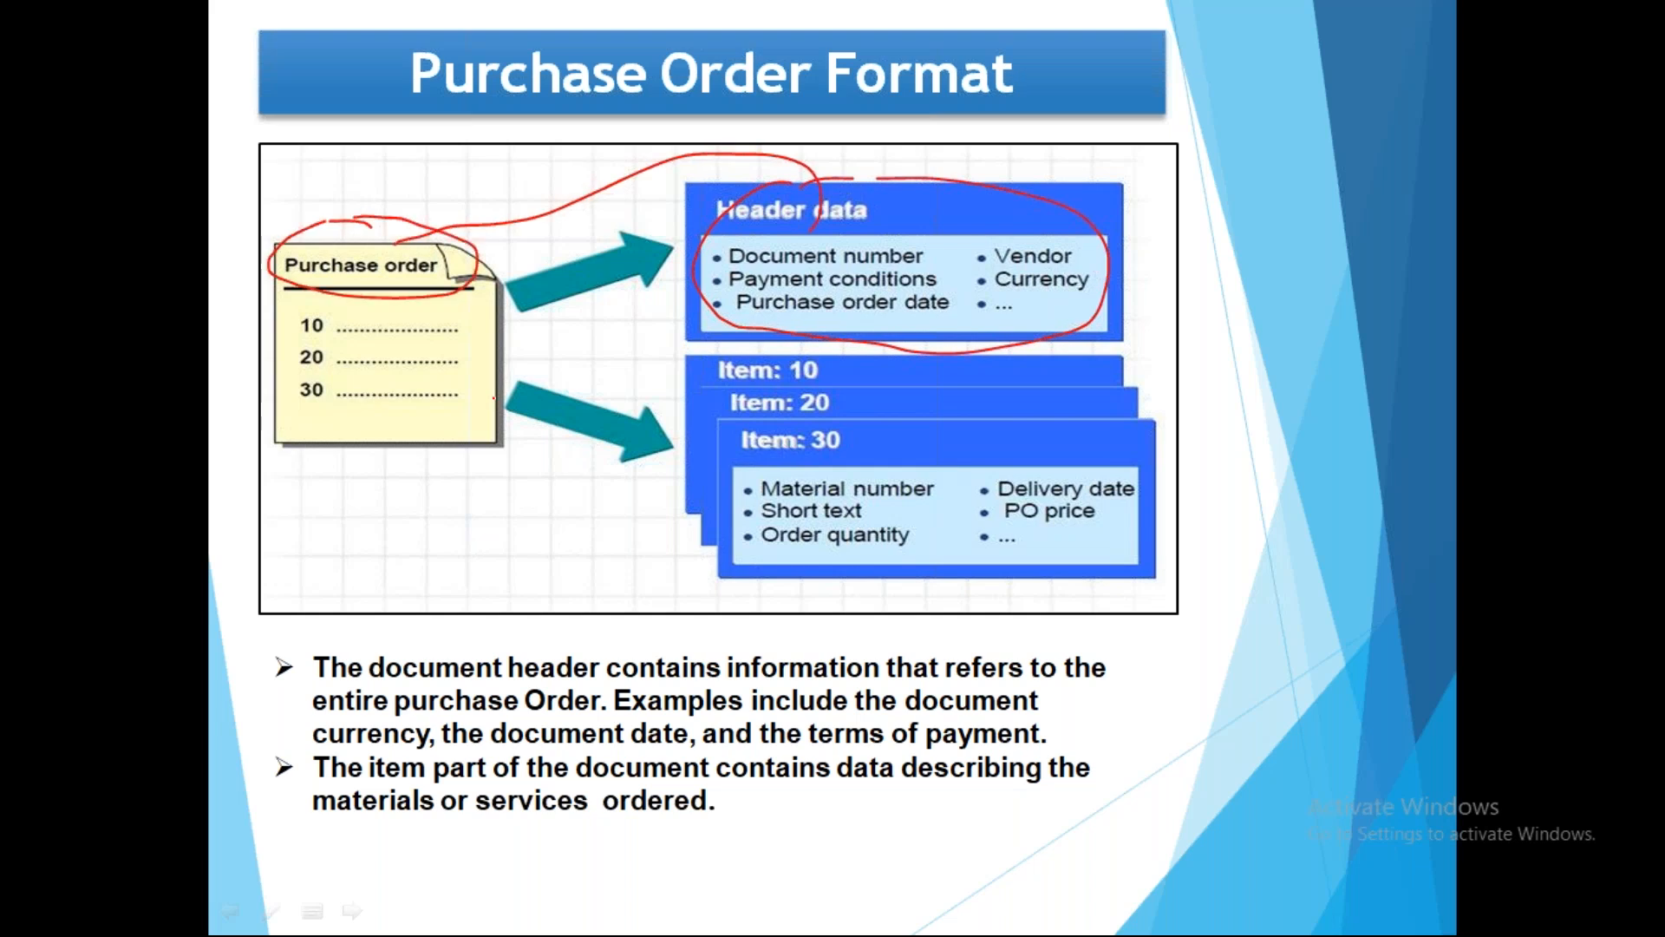
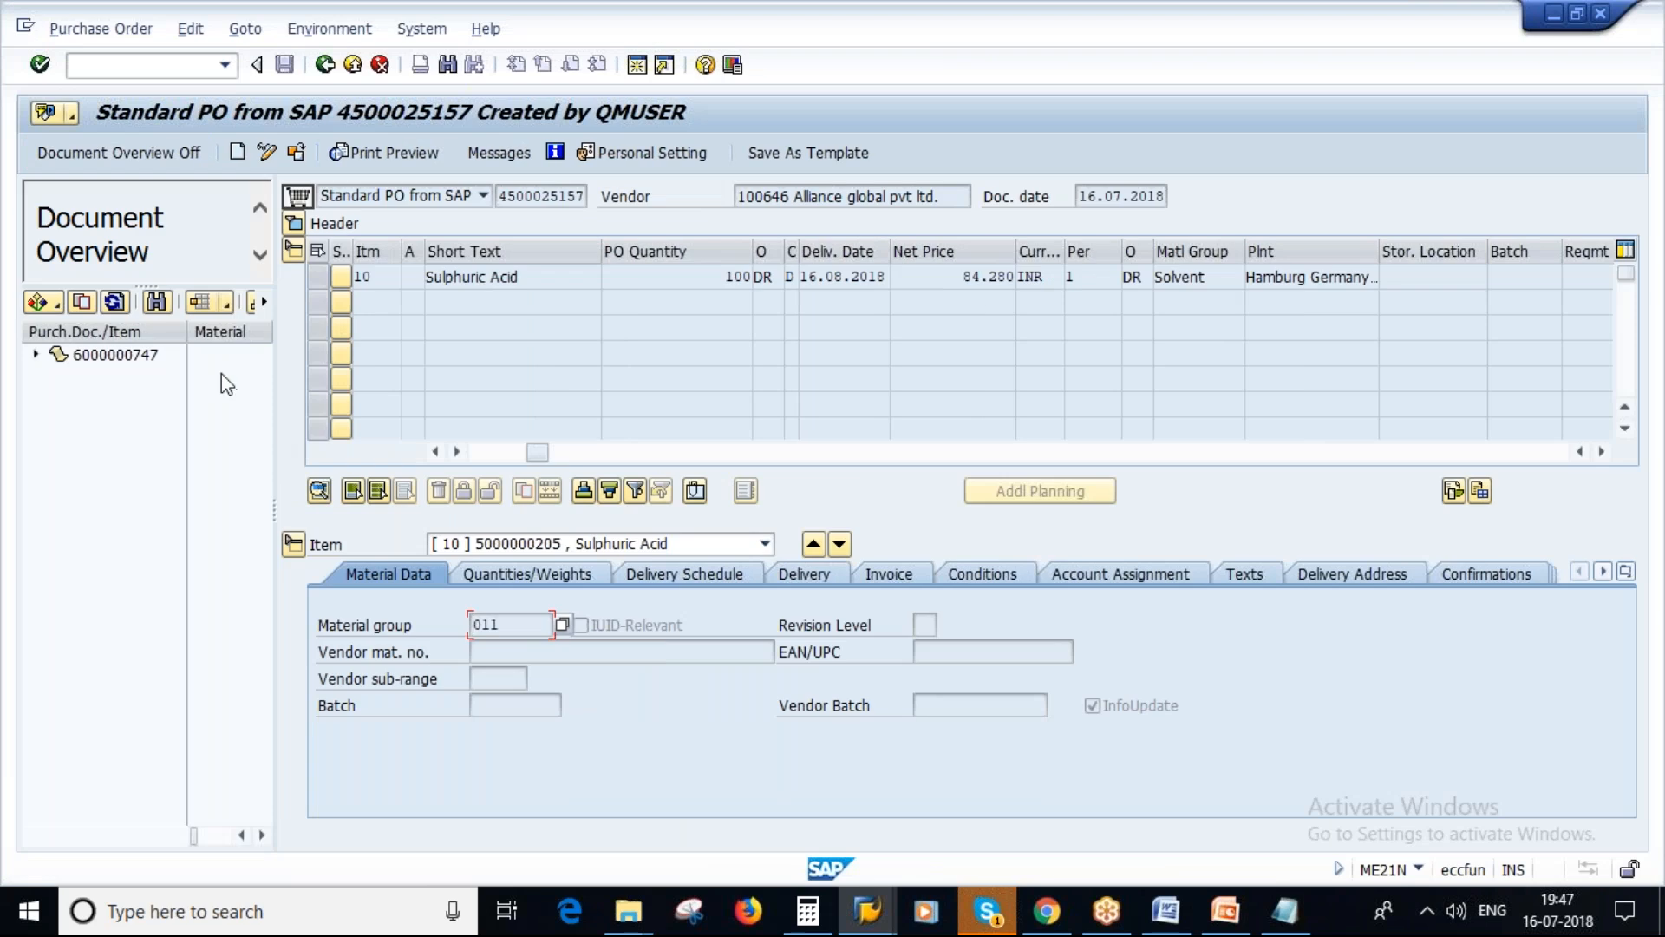
# Hide the document overview in SAP and switch to PowerPoint to show the Layout in the Document Overview slide.
pyautogui.click(92, 155)
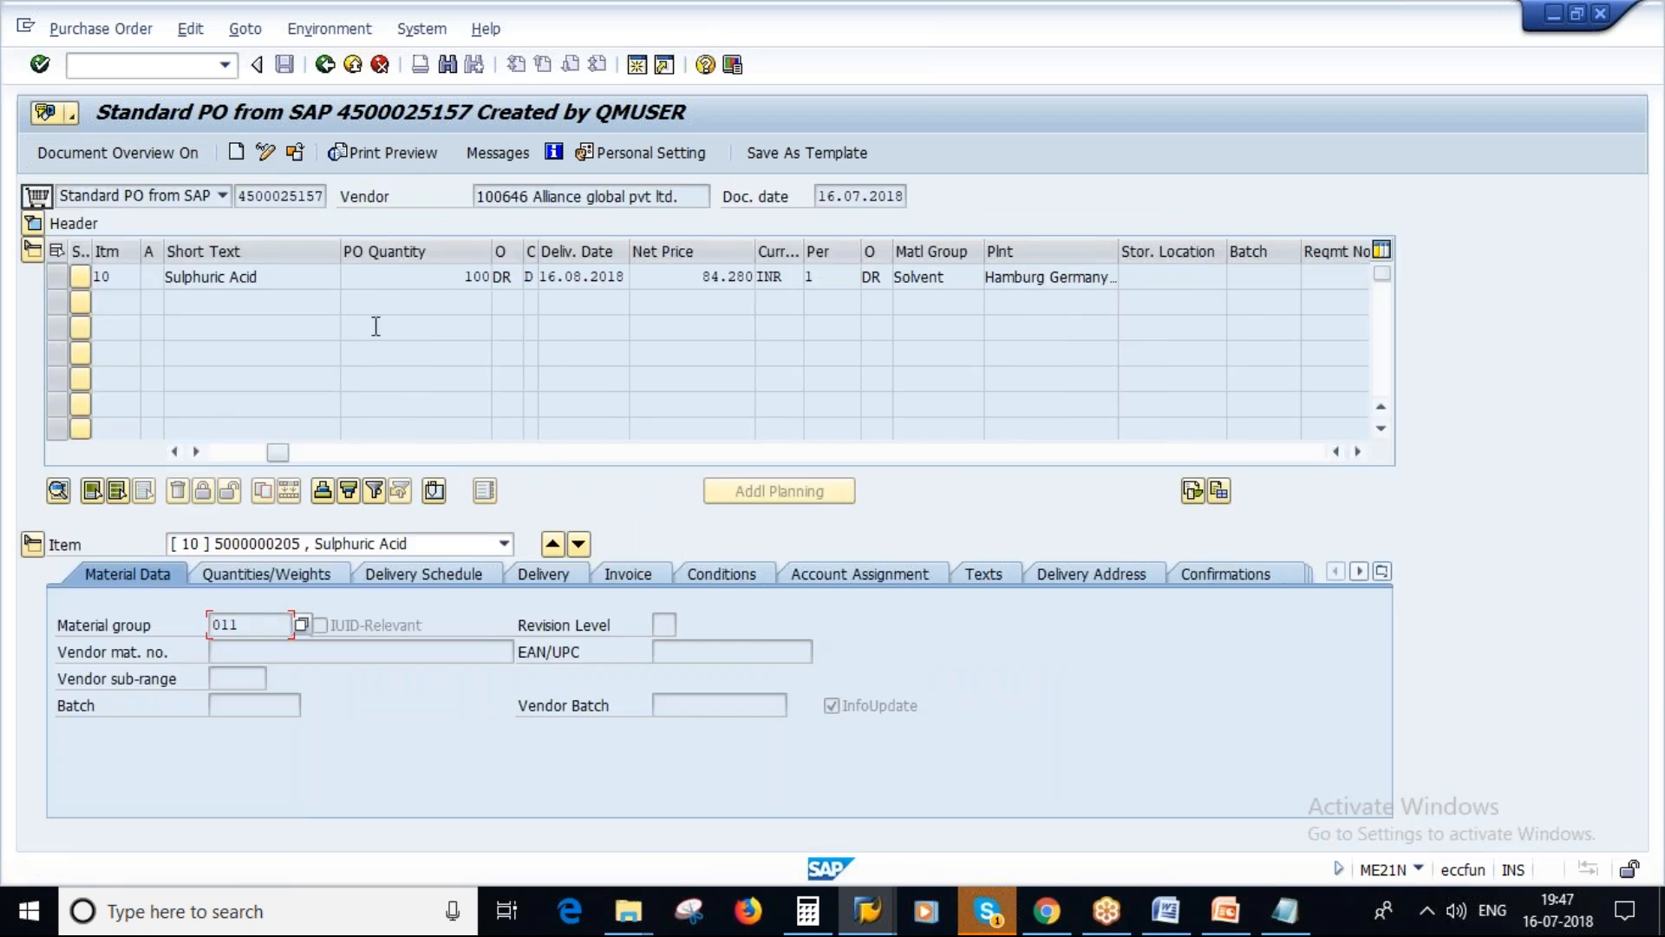
pyautogui.click(1225, 910)
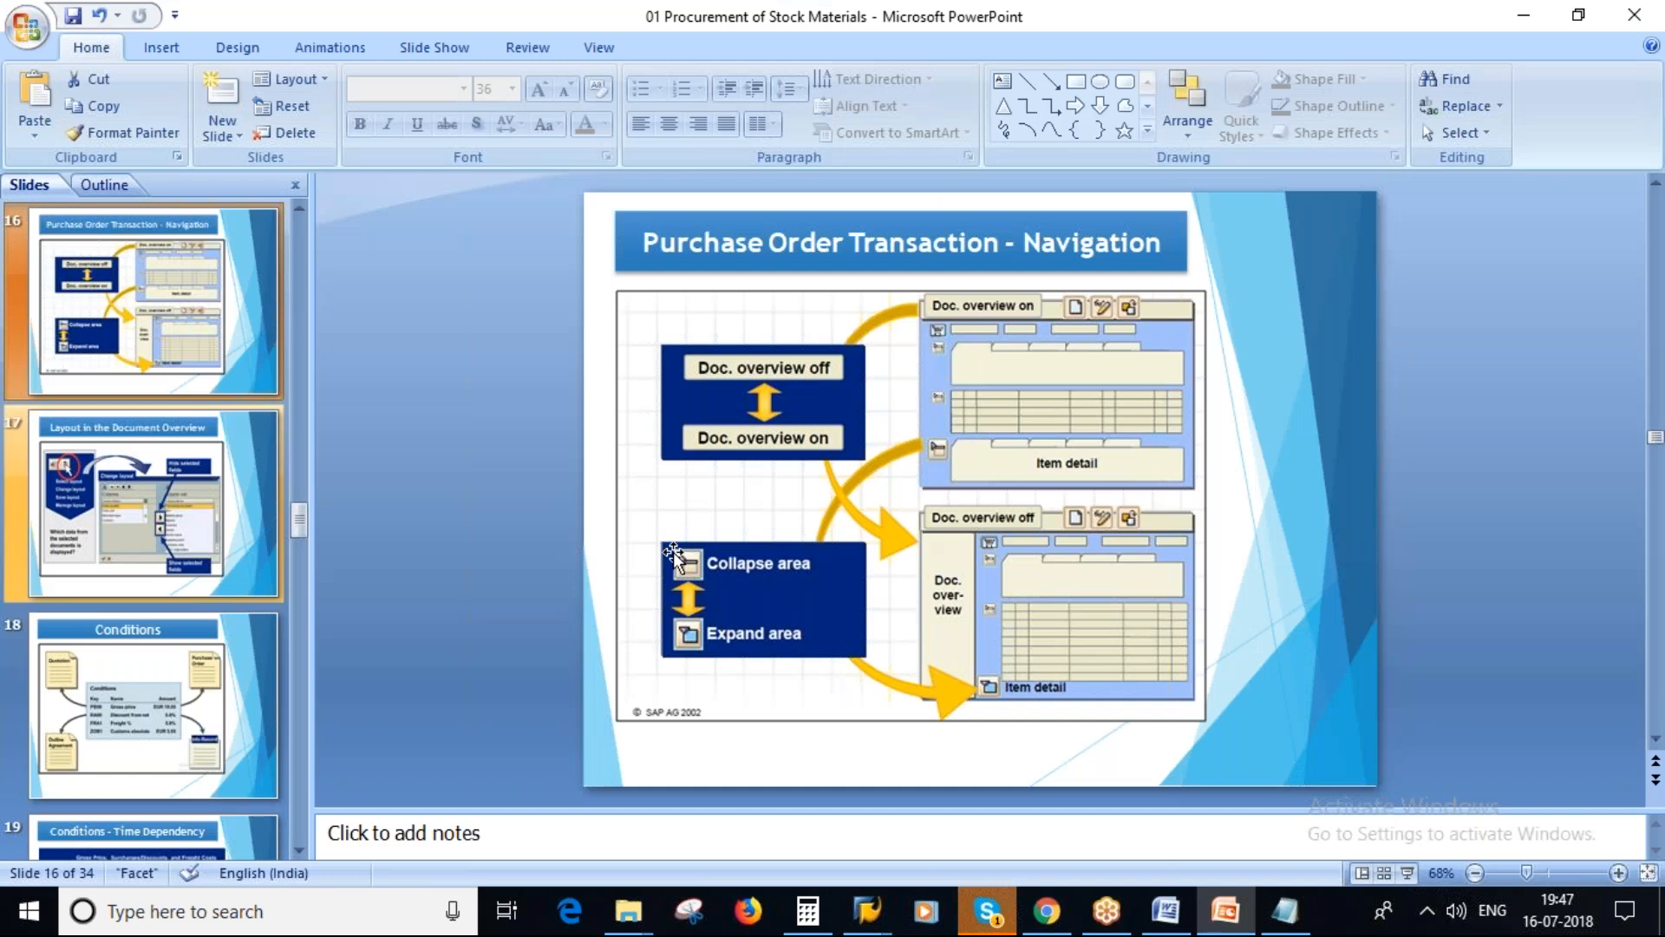
pyautogui.click(113, 425)
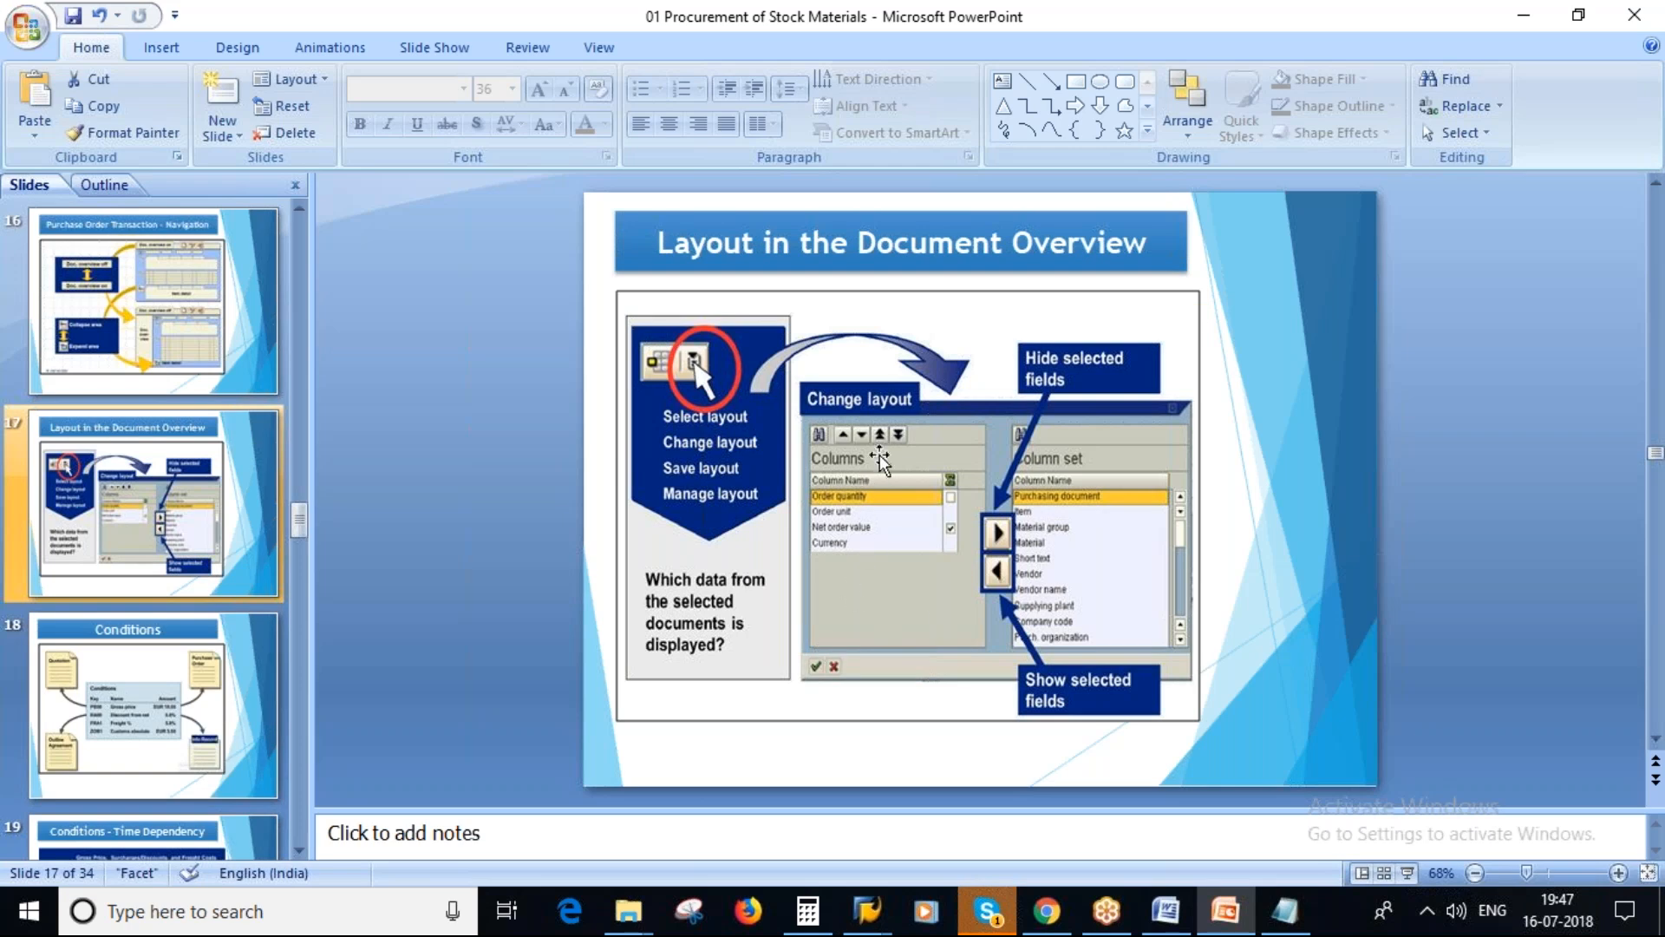
# Return to SAP, show the document overview with its listed purchasing document expanded, and widen the overview area.
pyautogui.hotkey('alt', 'Tab')
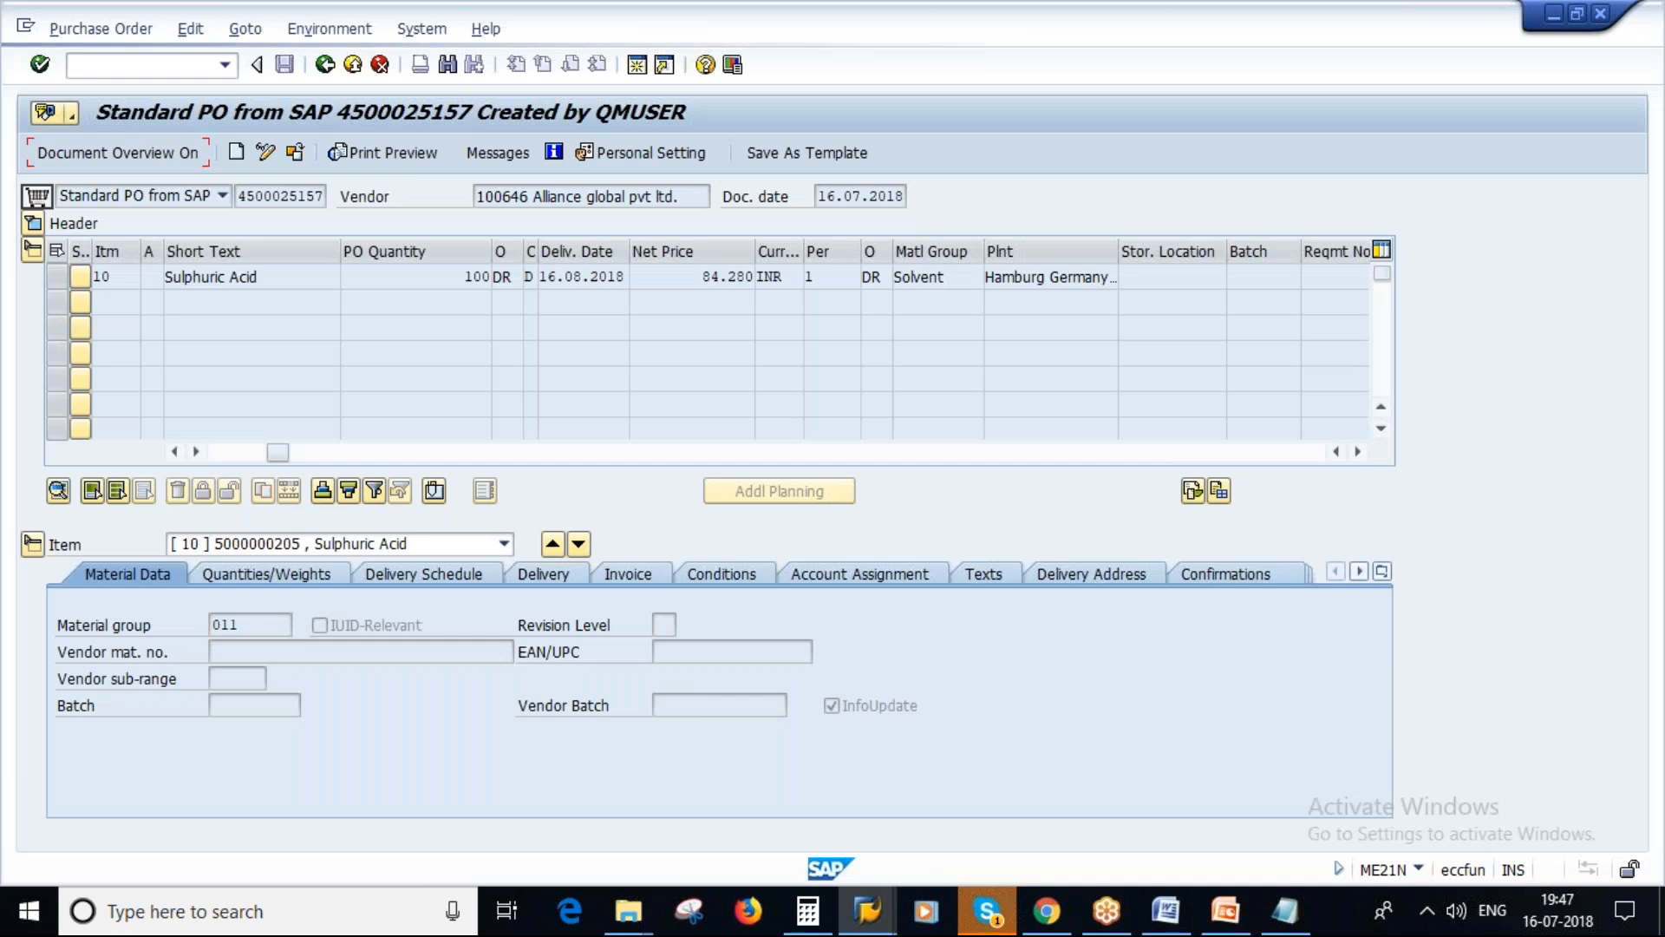
pyautogui.click(76, 154)
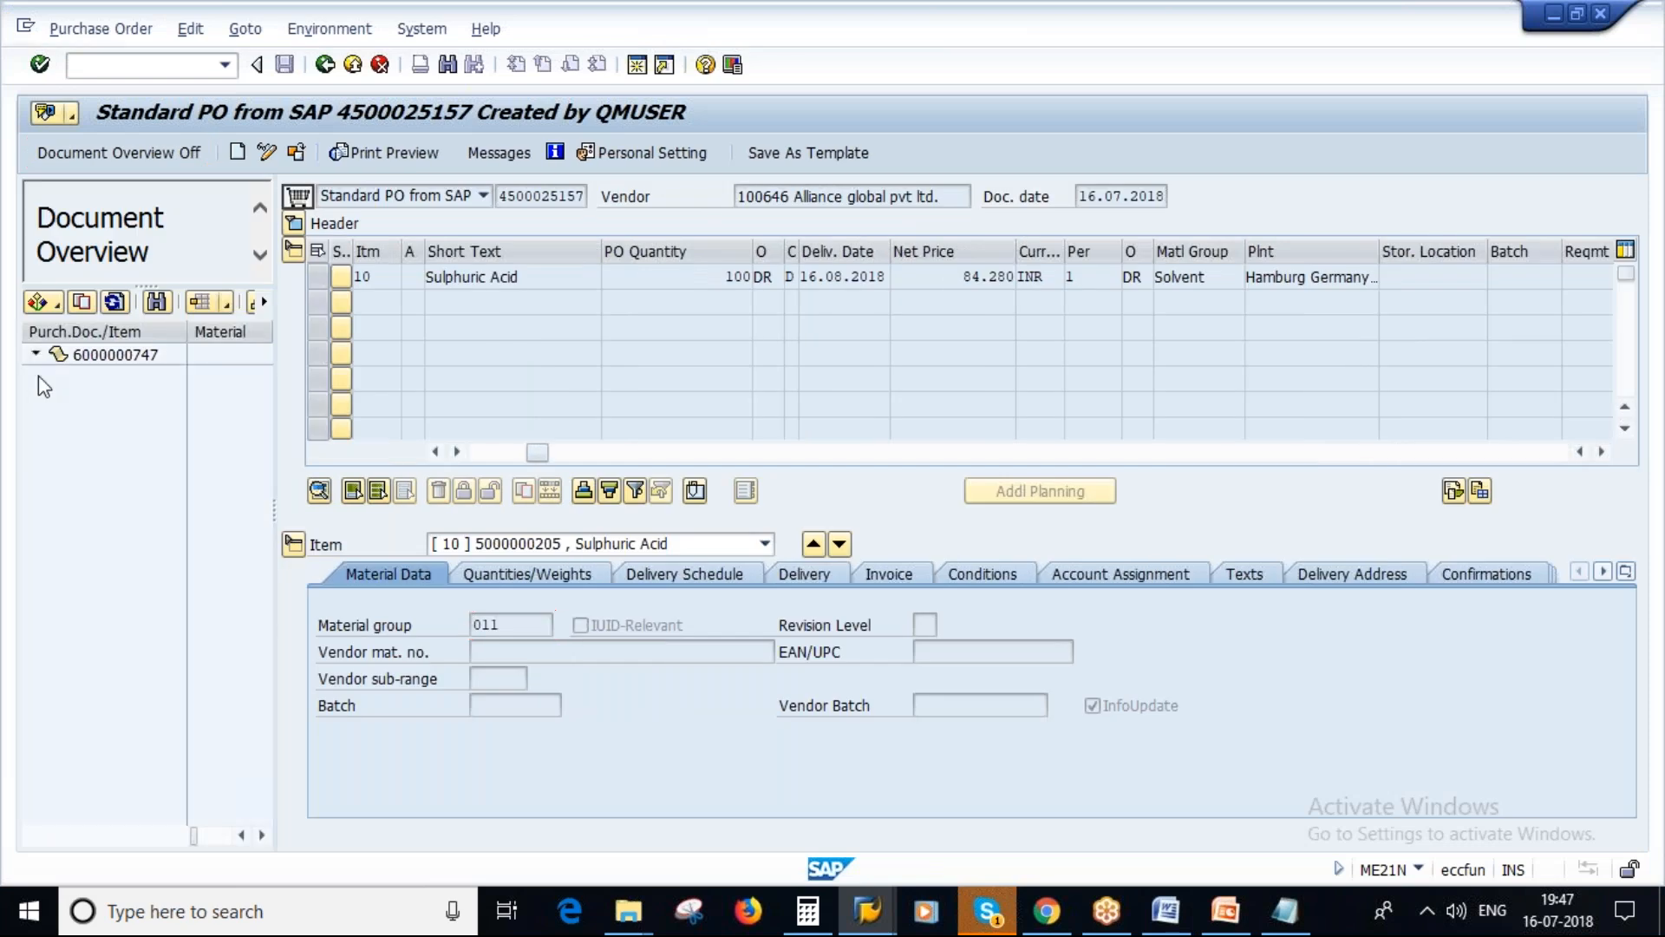
pyautogui.moveTo(278, 511); pyautogui.dragTo(501, 511)
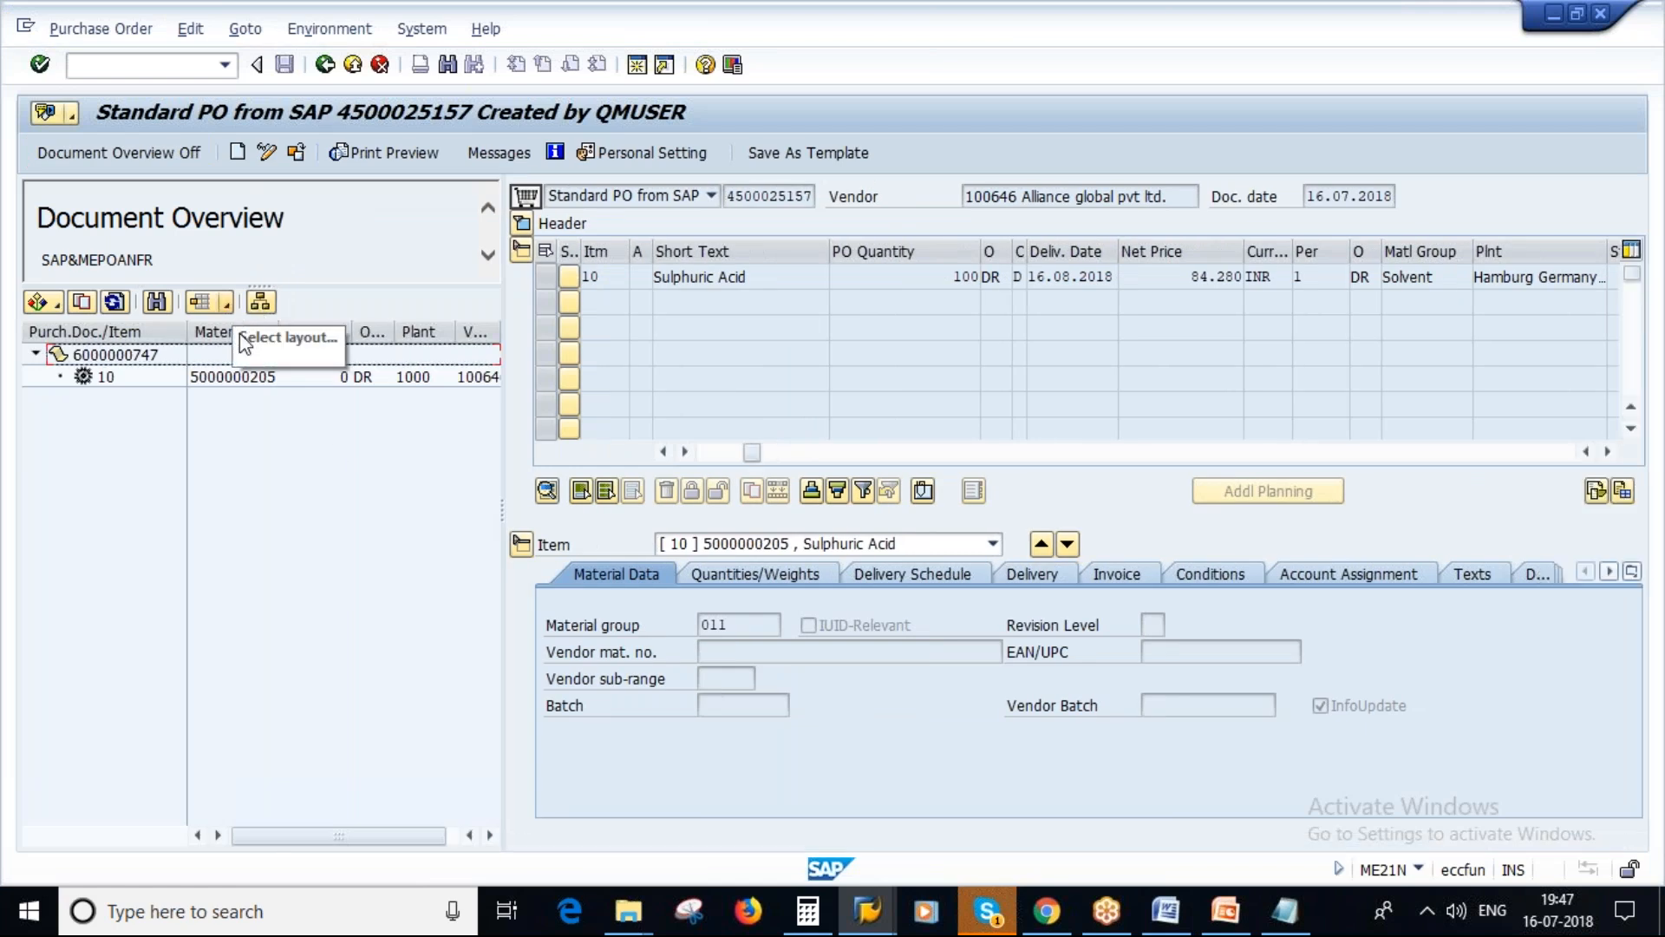
# Open the layout change for the document overview and review its displayed columns from Order Quantity to Vendor.
pyautogui.hotkey('alt', 'Tab')
pyautogui.hotkey('alt', 'Tab')
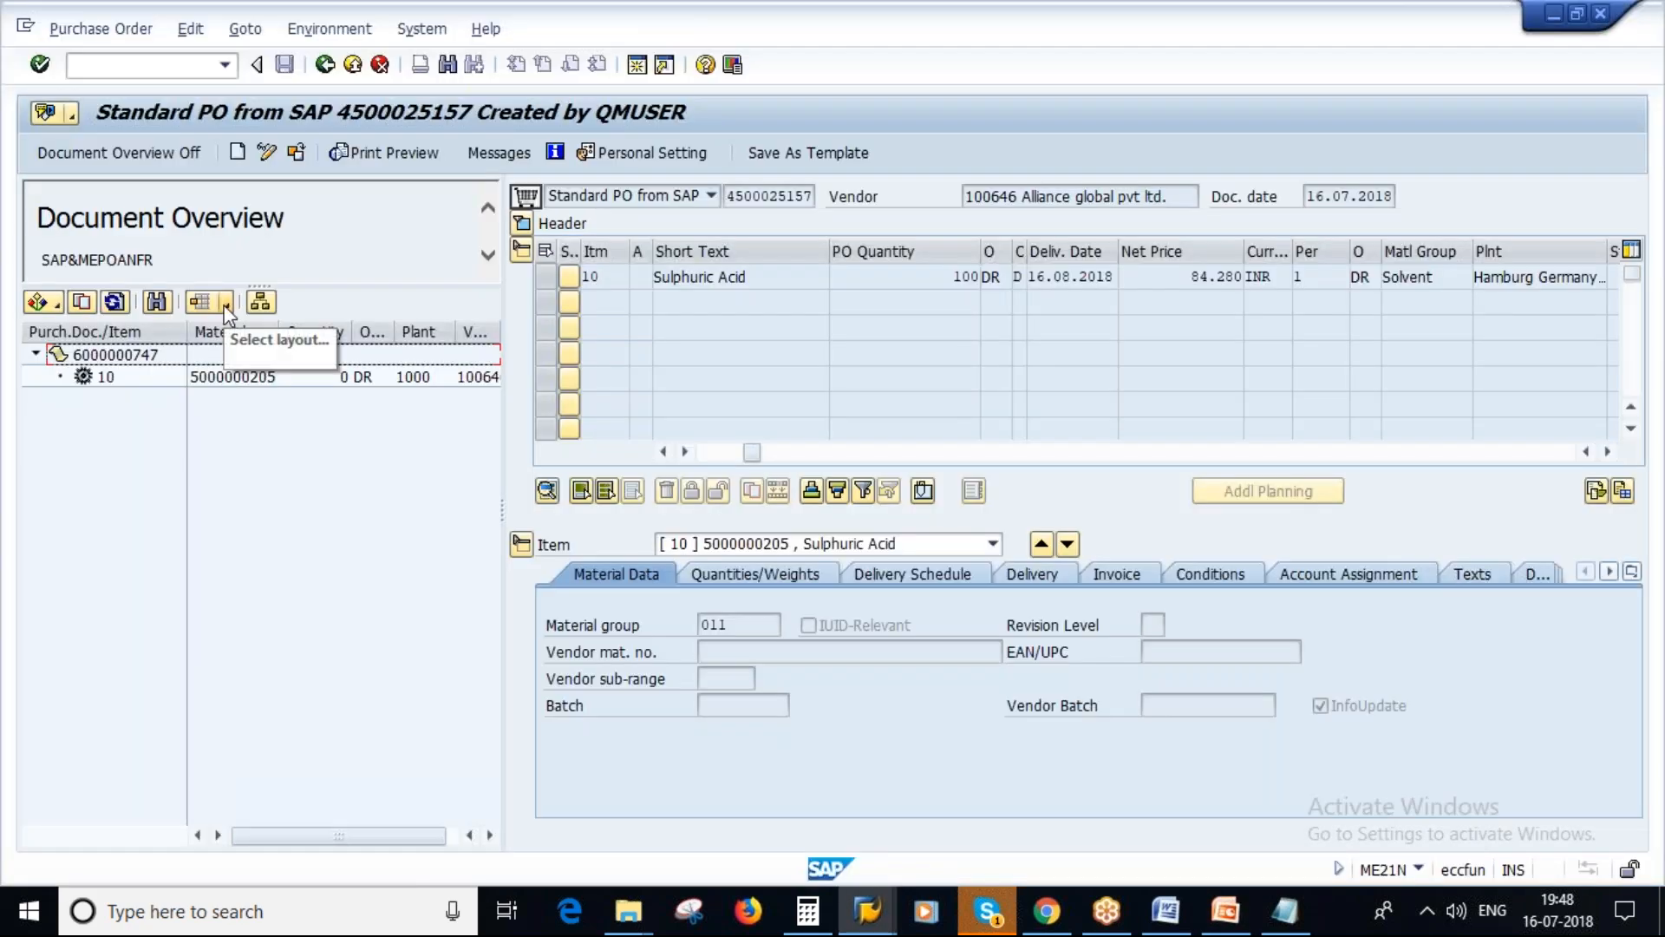
pyautogui.click(226, 304)
pyautogui.click(278, 364)
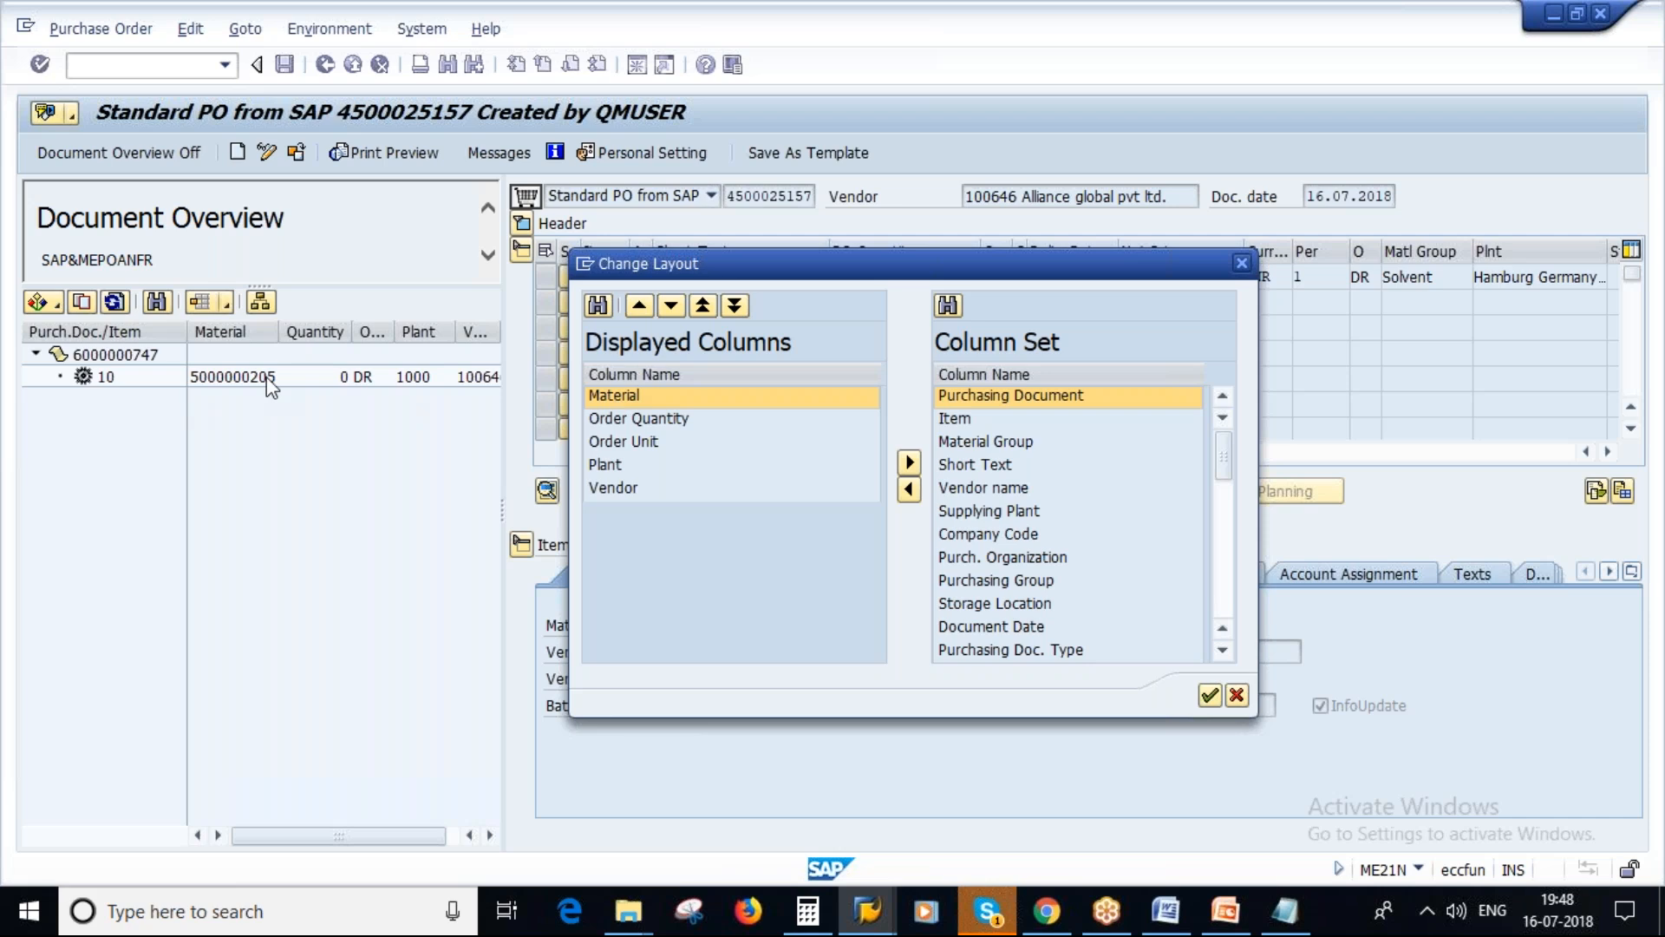
pyautogui.click(591, 422)
pyautogui.click(629, 442)
pyautogui.click(617, 465)
pyautogui.click(626, 491)
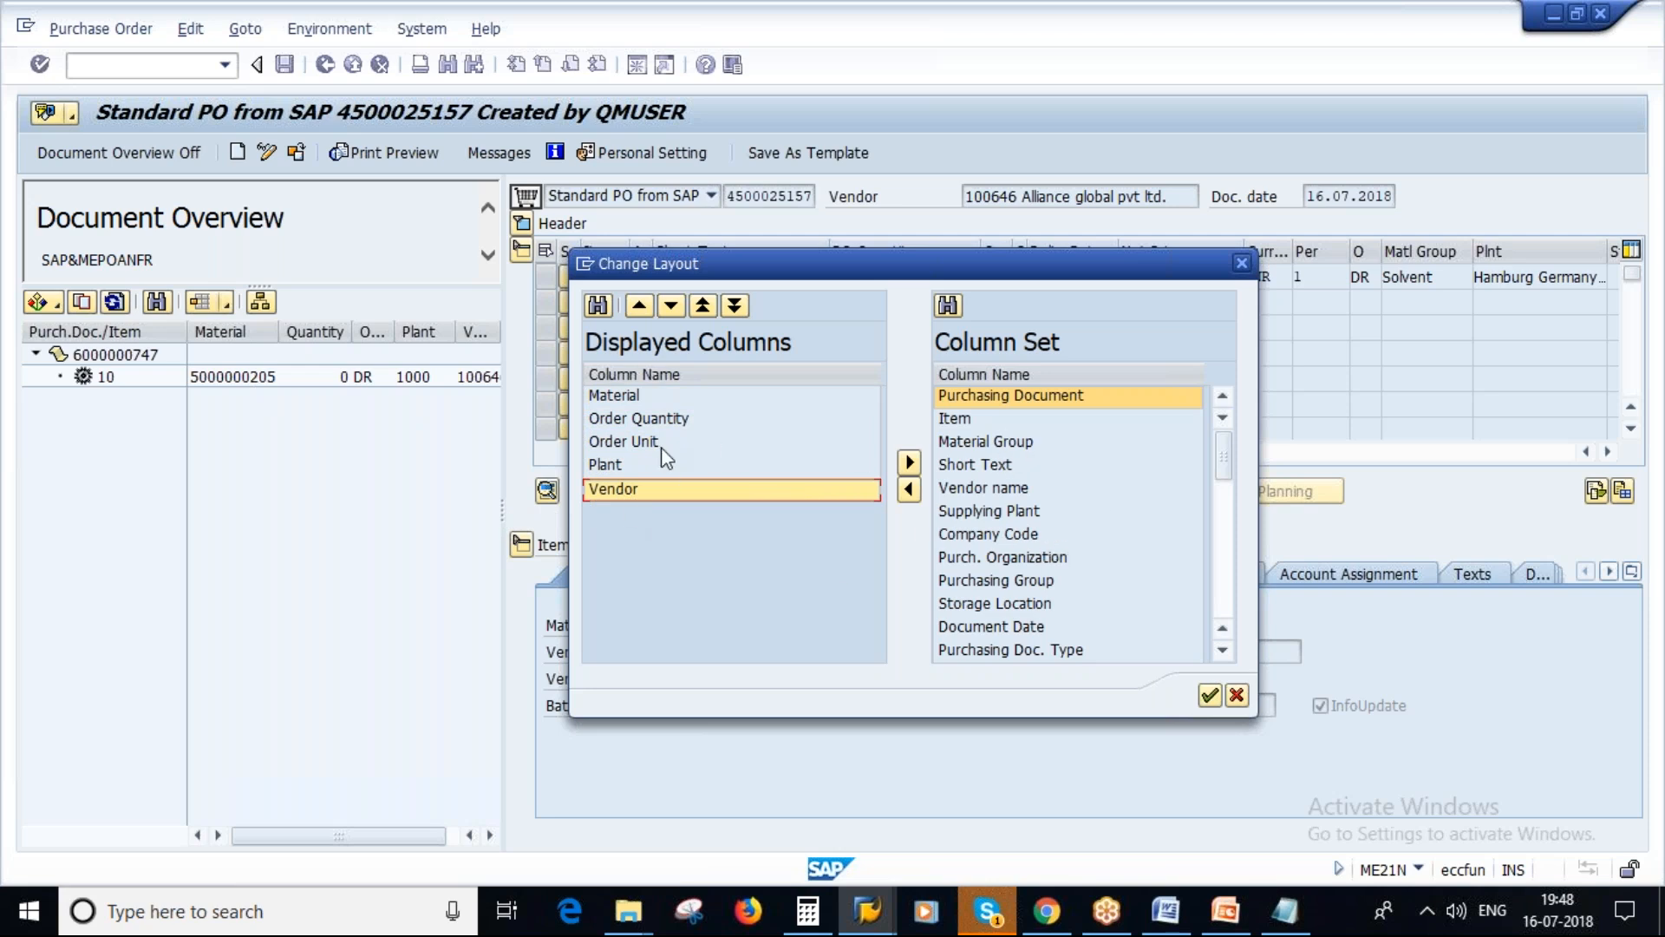
# Add Material Group from the column set to the document overview's displayed columns, placed before Vendor, and apply the layout.
pyautogui.click(994, 444)
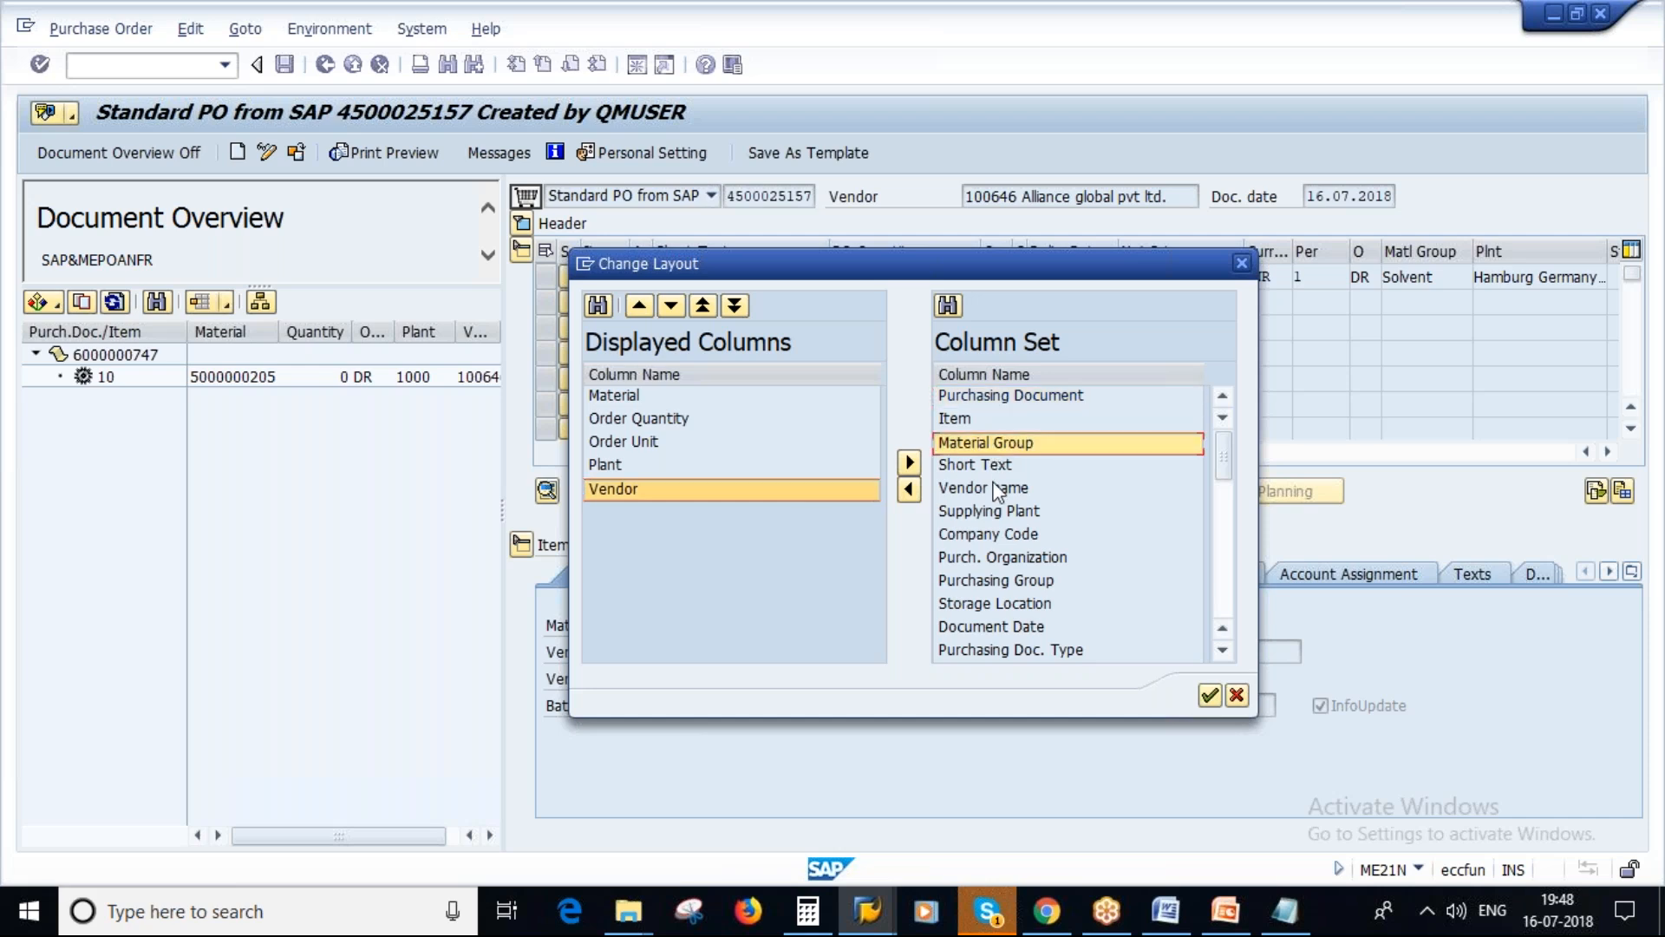
pyautogui.click(908, 491)
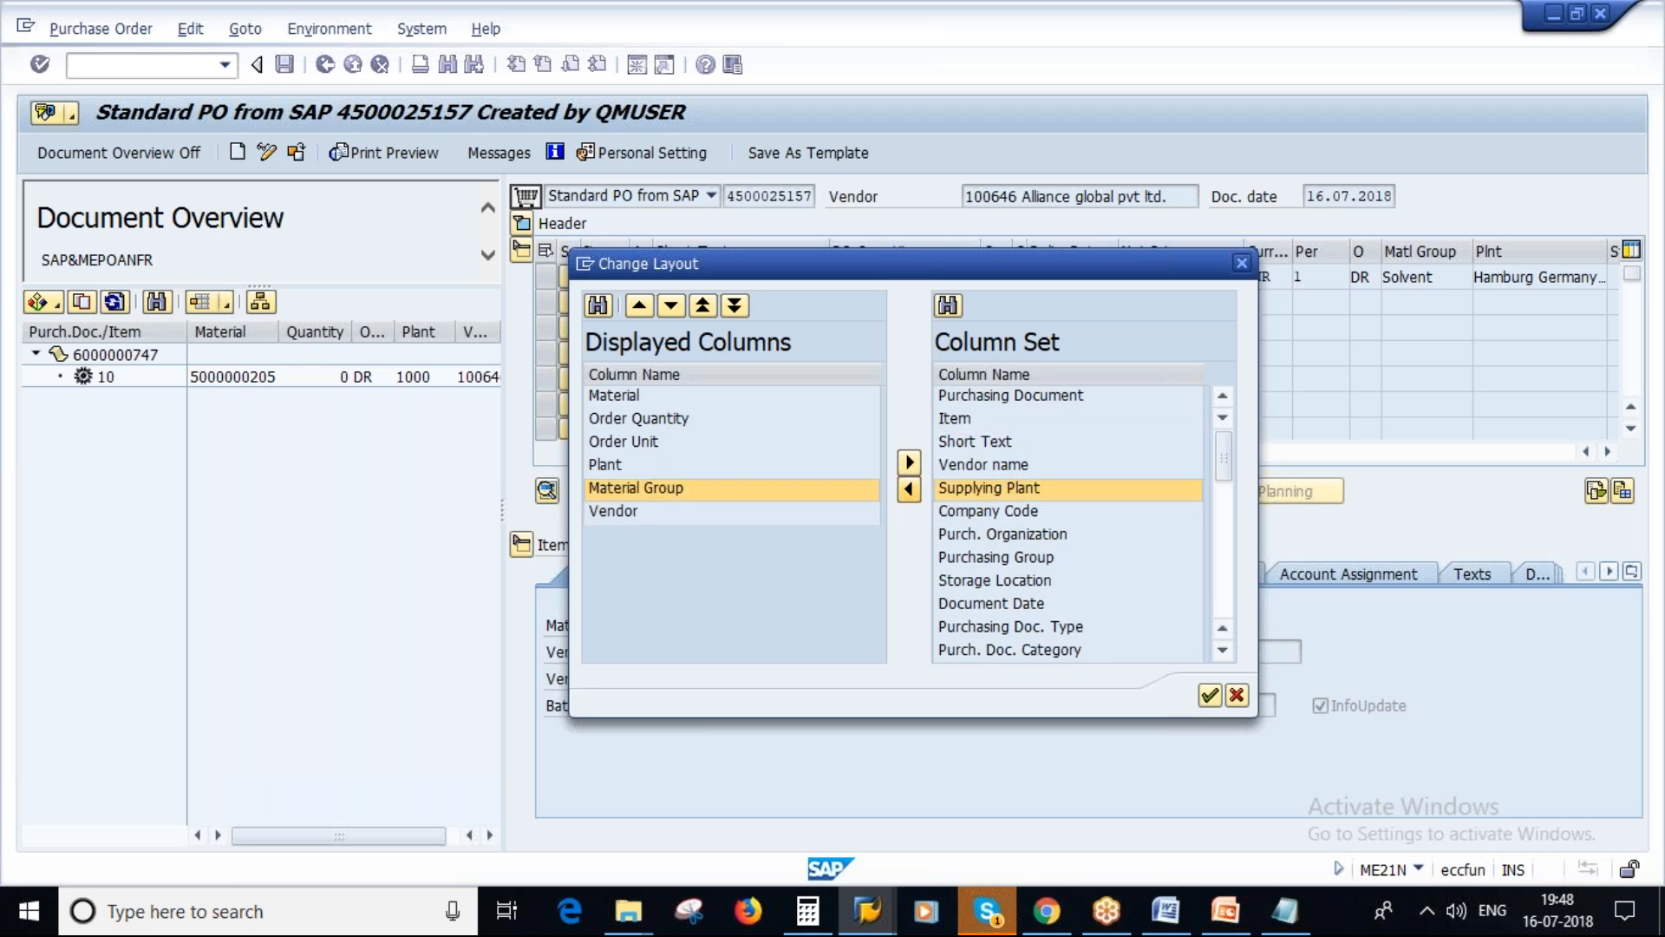
pyautogui.click(1210, 695)
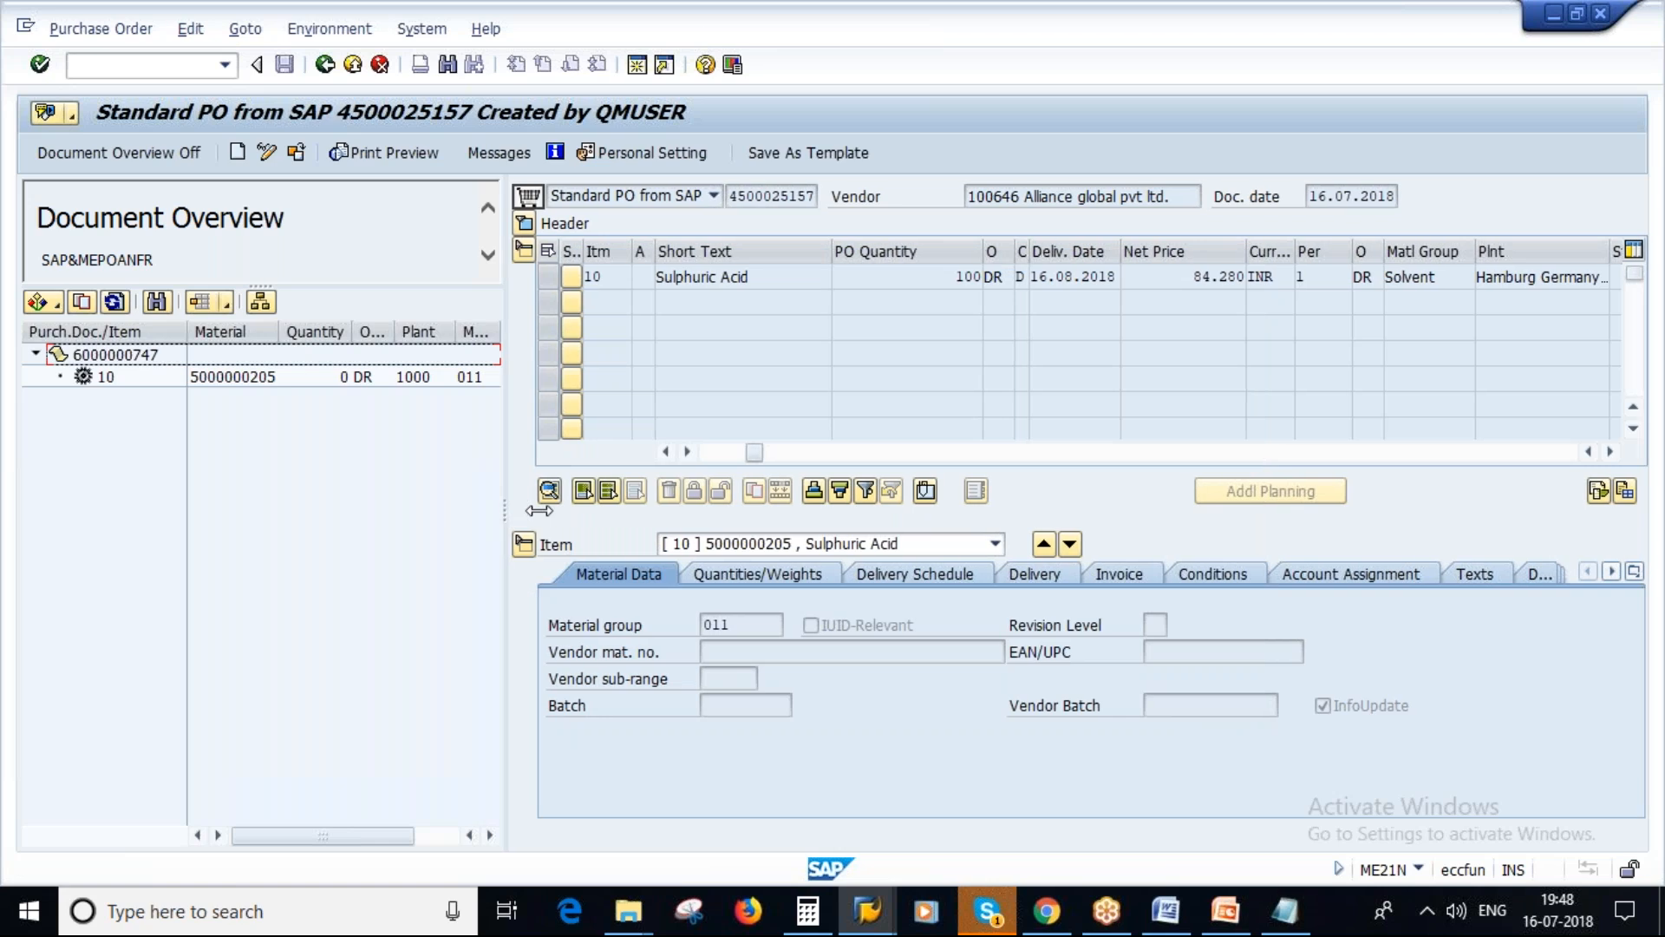
# Widen the document overview area to fit the Matl Group column to its content, and narrow the area again.
pyautogui.moveTo(503, 512); pyautogui.dragTo(706, 514)
pyautogui.doubleClick(509, 331)
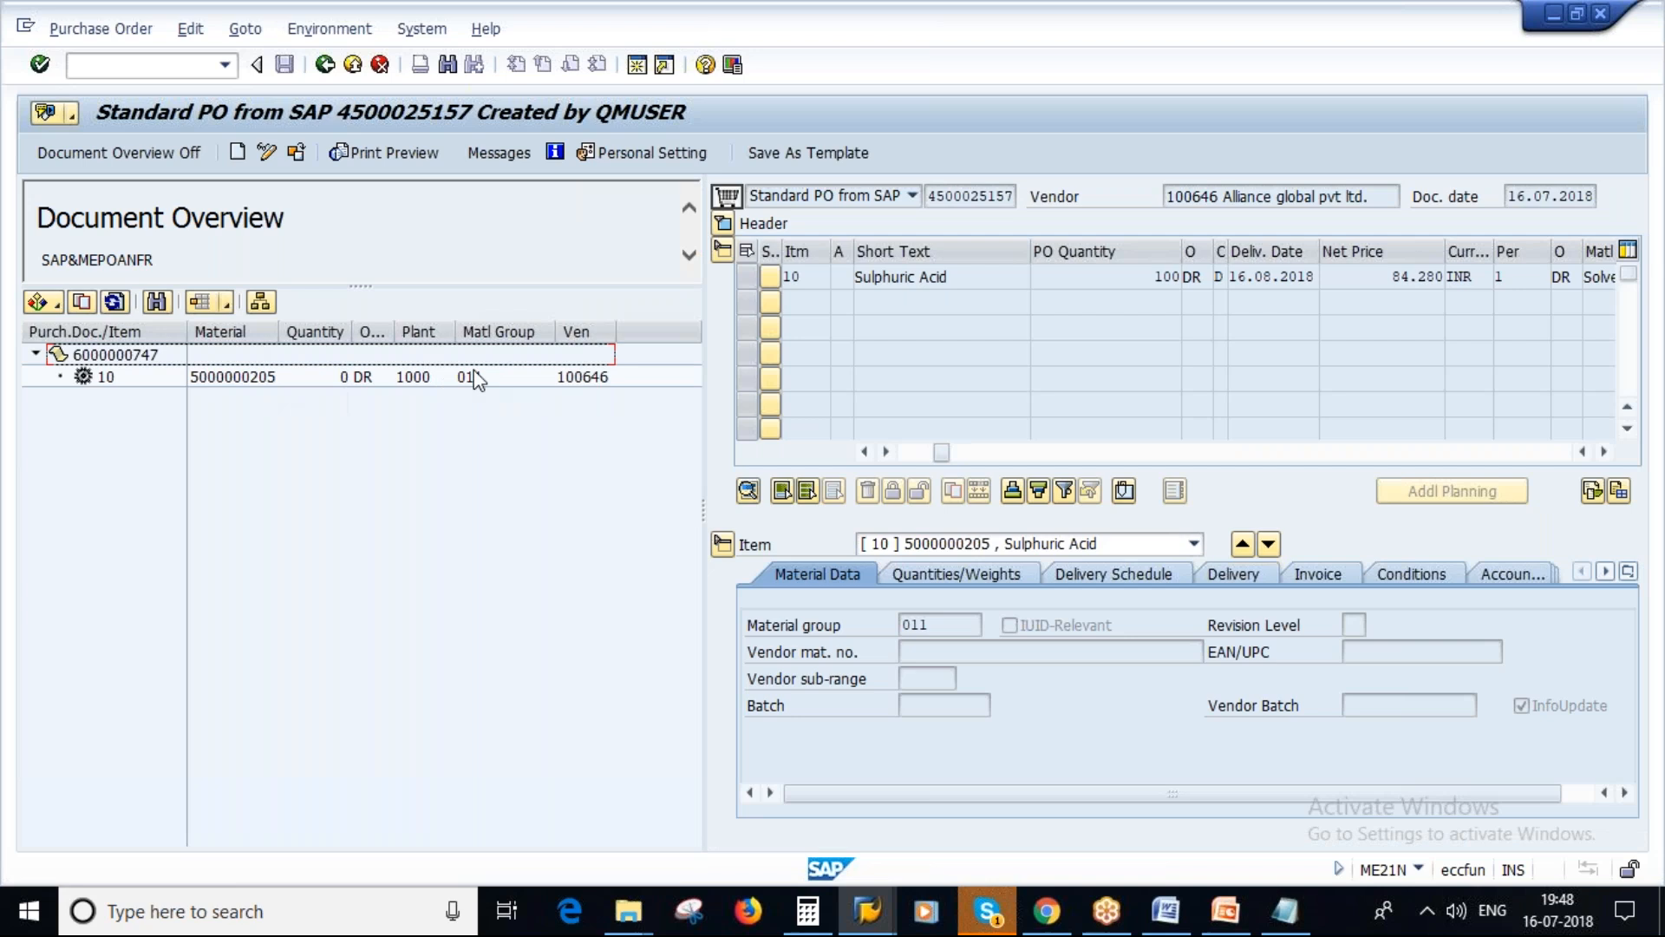
pyautogui.moveTo(704, 509); pyautogui.dragTo(317, 504)
# Check the Layout in the Document Overview slide in PowerPoint, return to SAP and hide the document overview.
pyautogui.click(1226, 910)
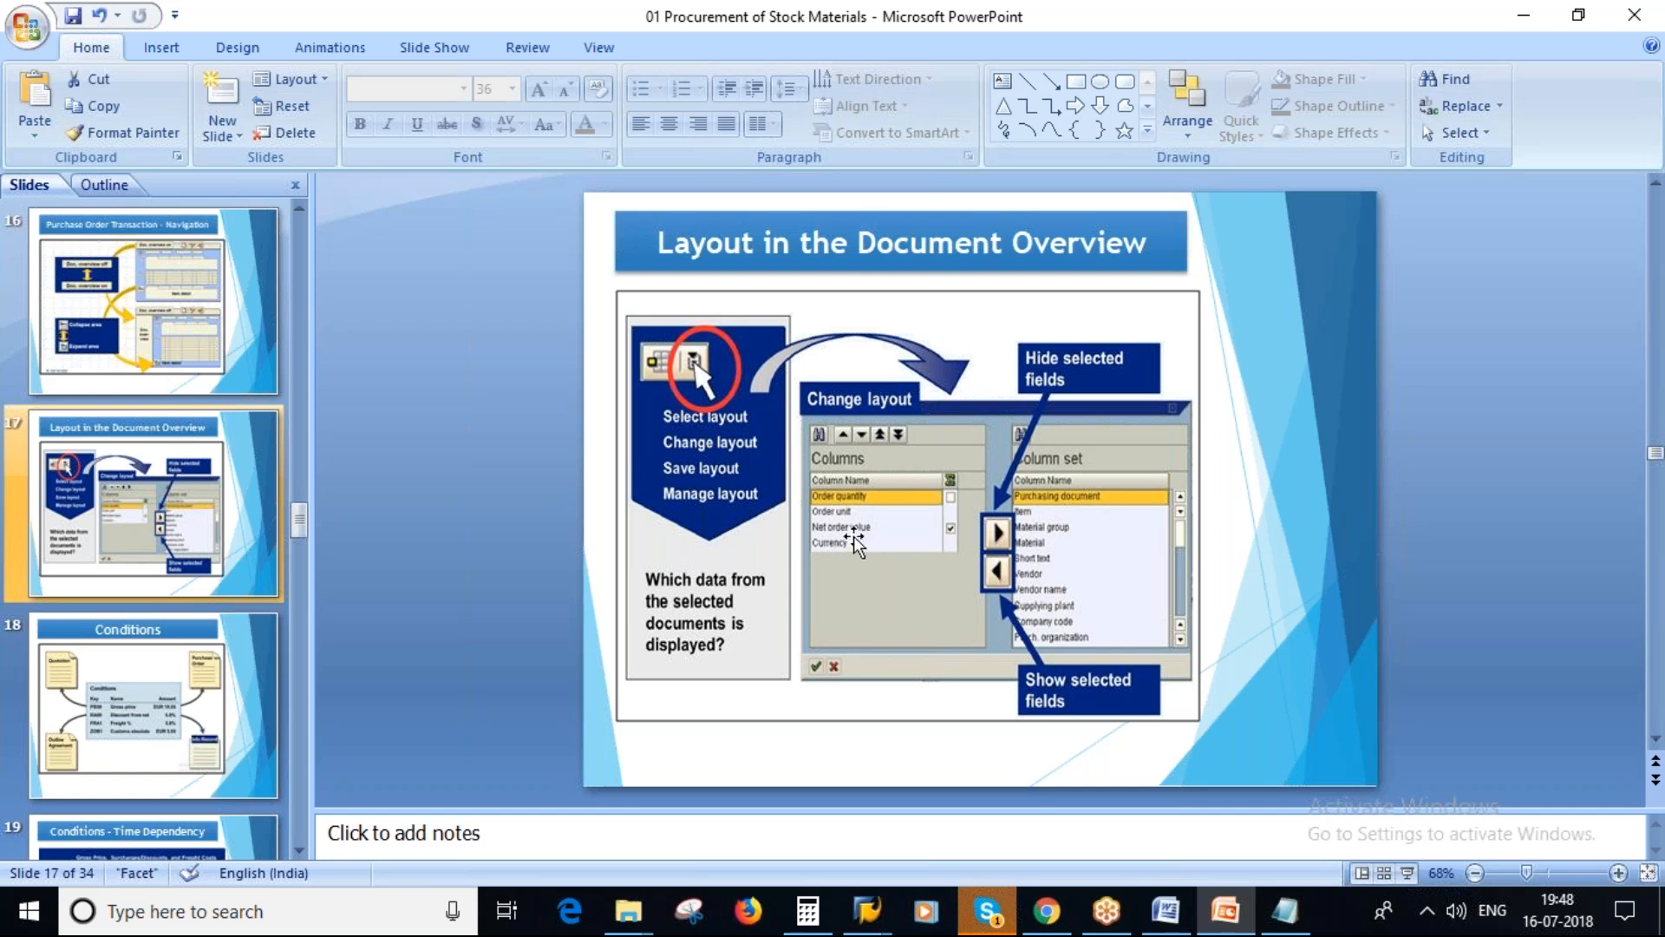
pyautogui.hotkey('alt', 'Tab')
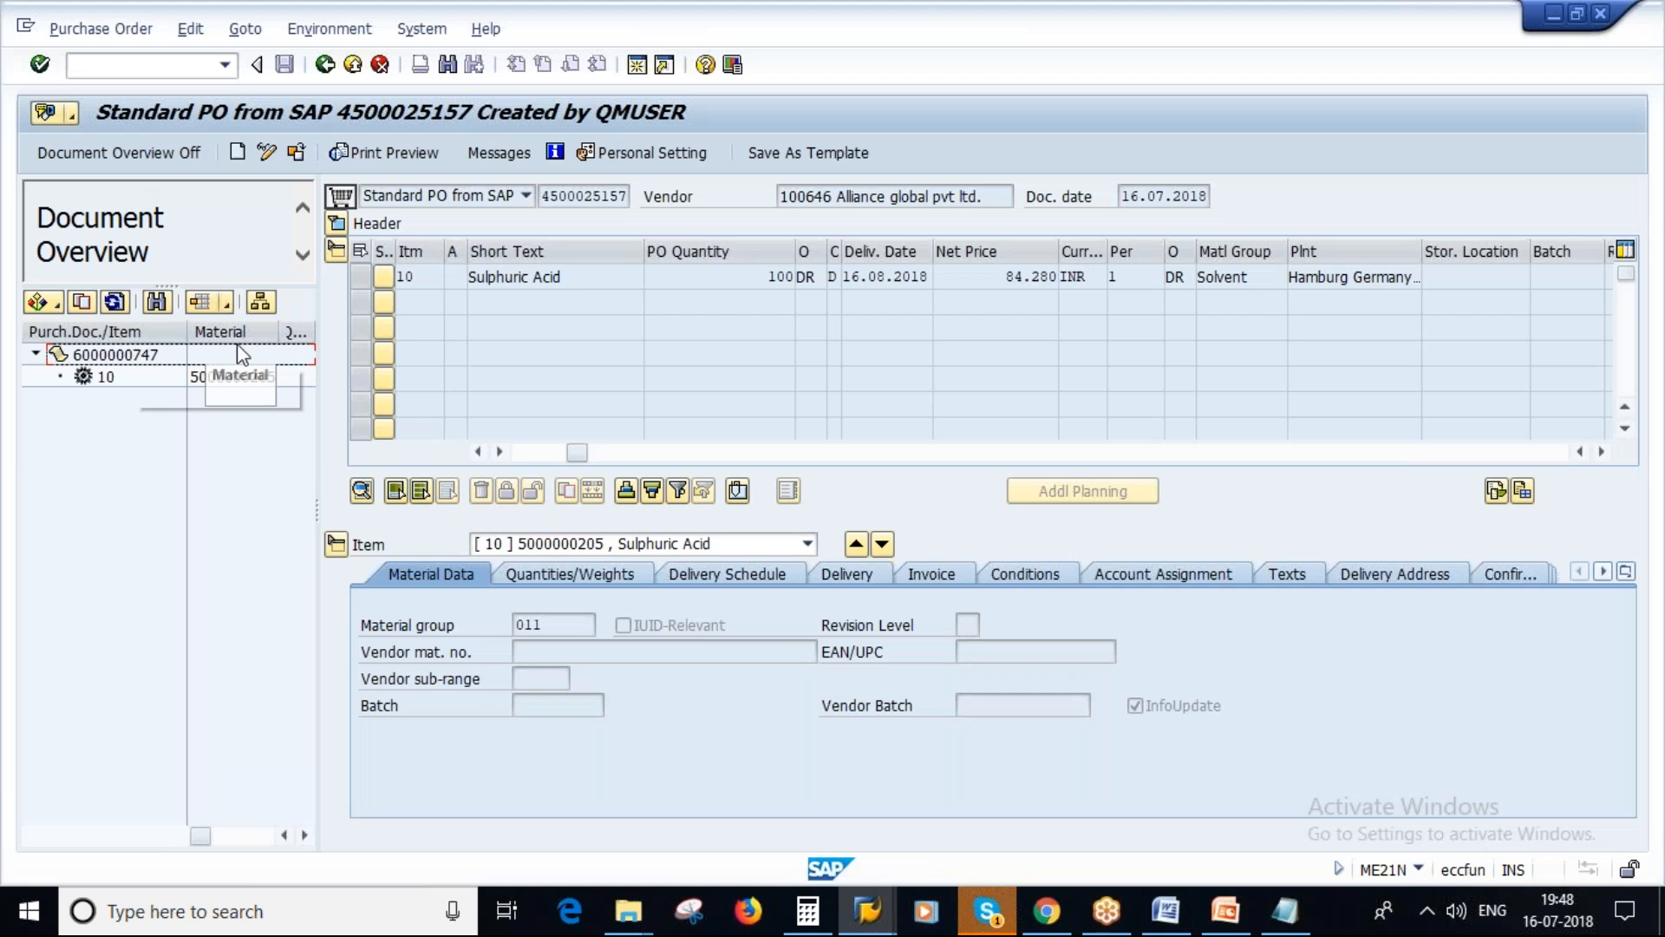
pyautogui.click(105, 153)
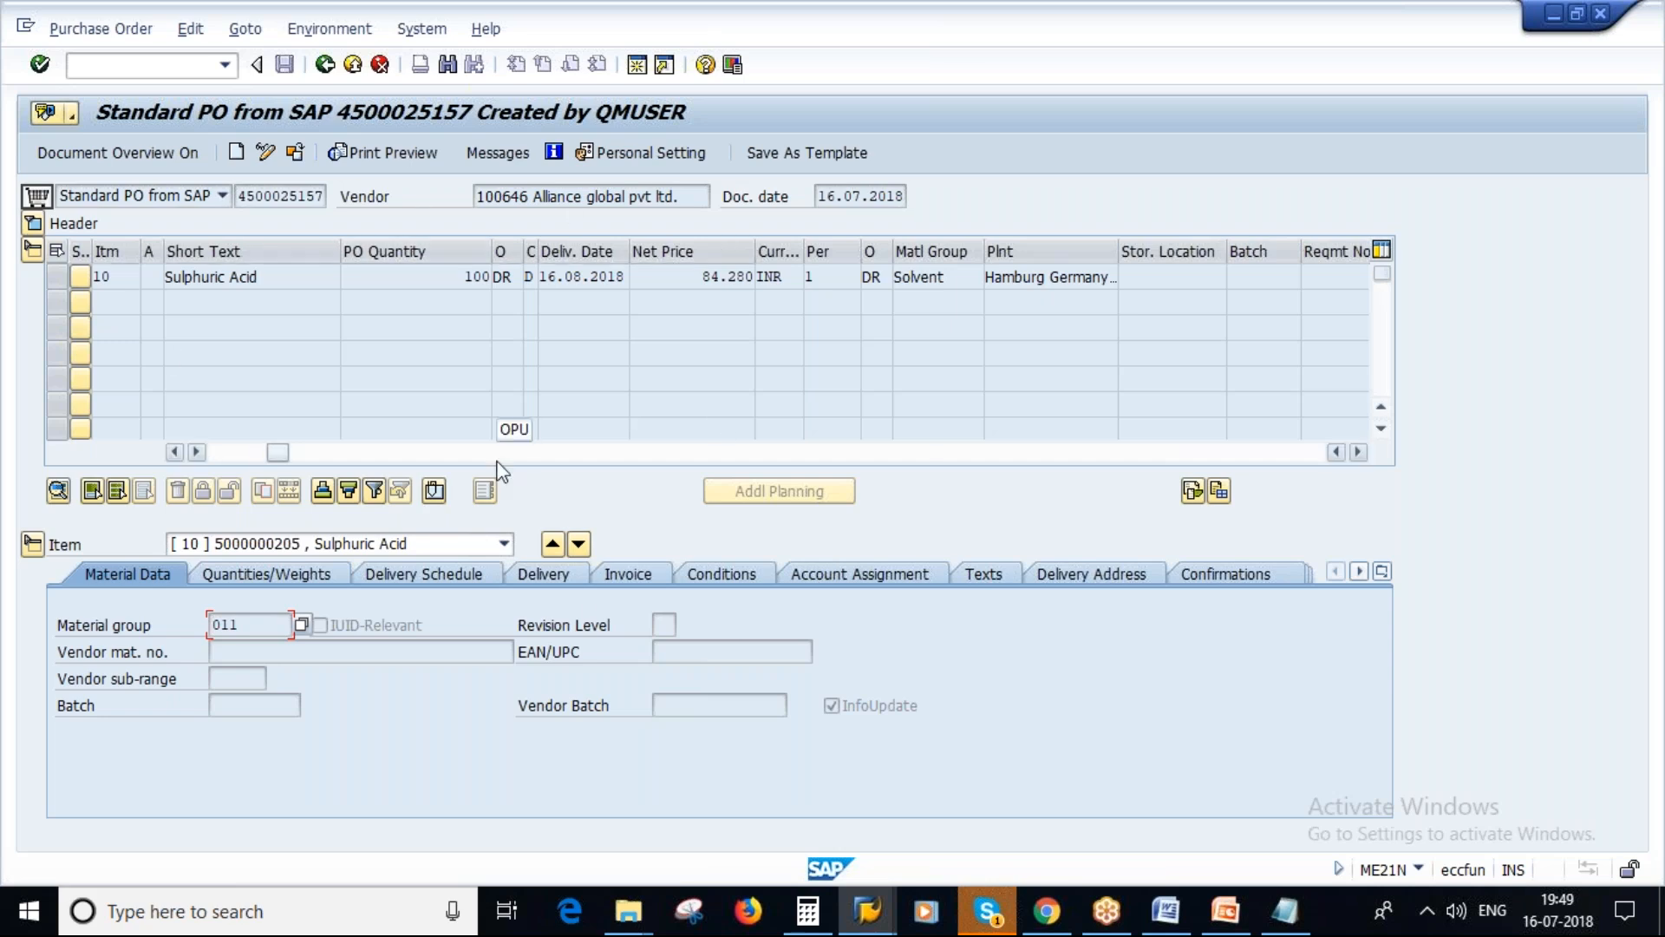
# Switch to PowerPoint and present the Conditions slide full screen.
pyautogui.click(1223, 921)
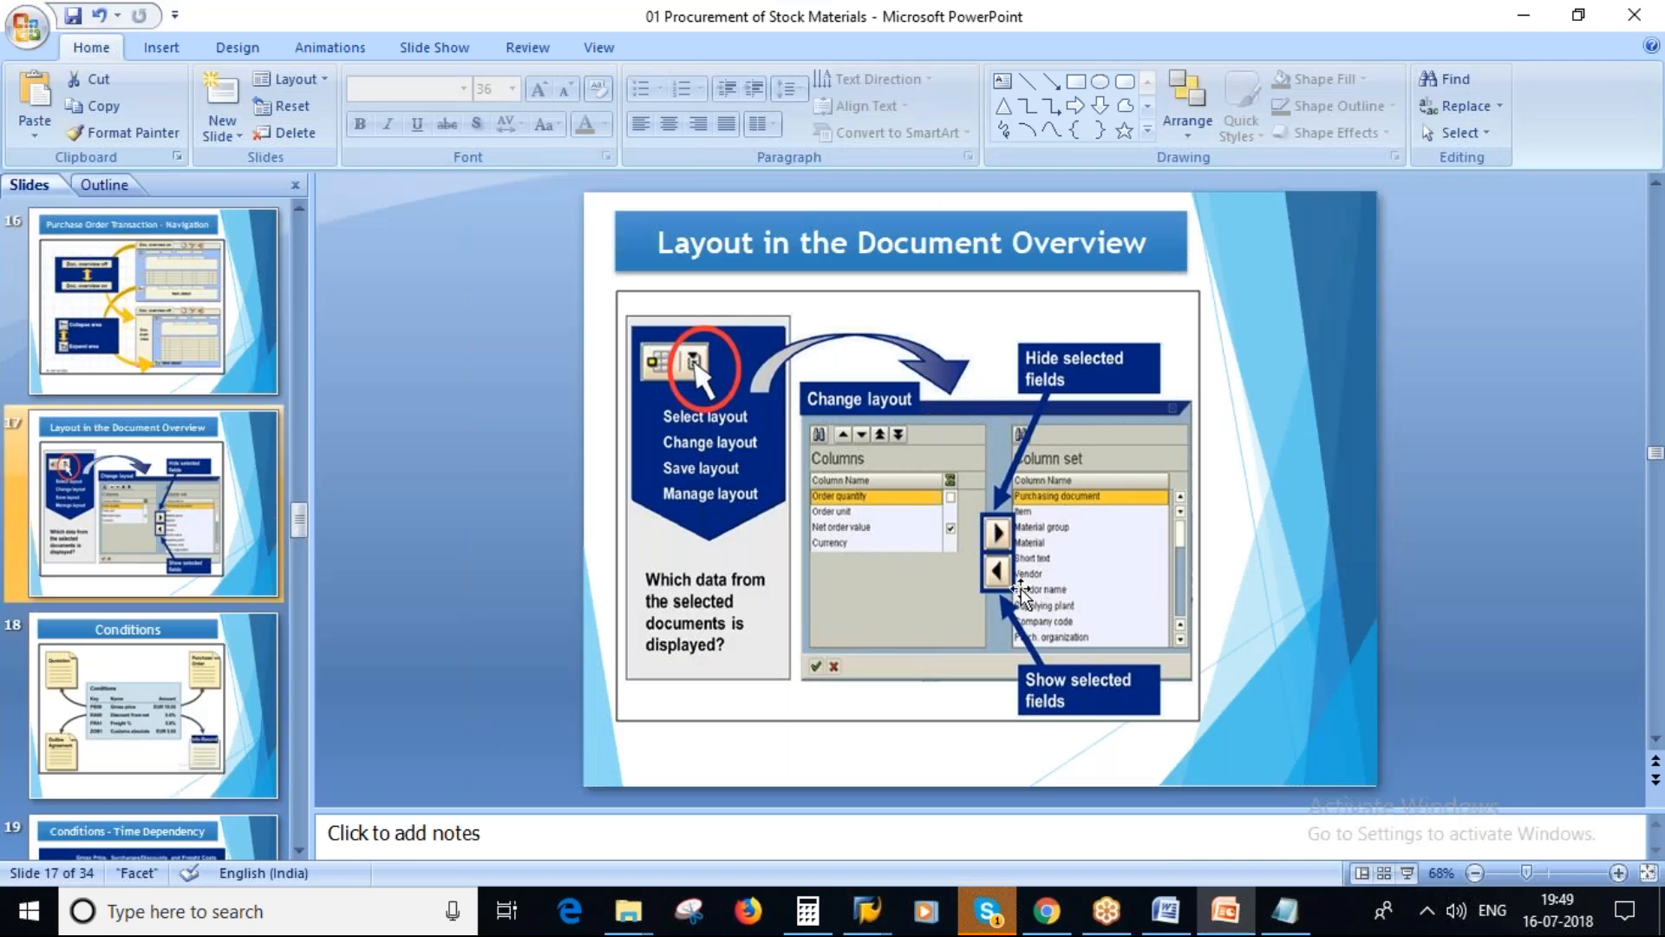
pyautogui.click(130, 720)
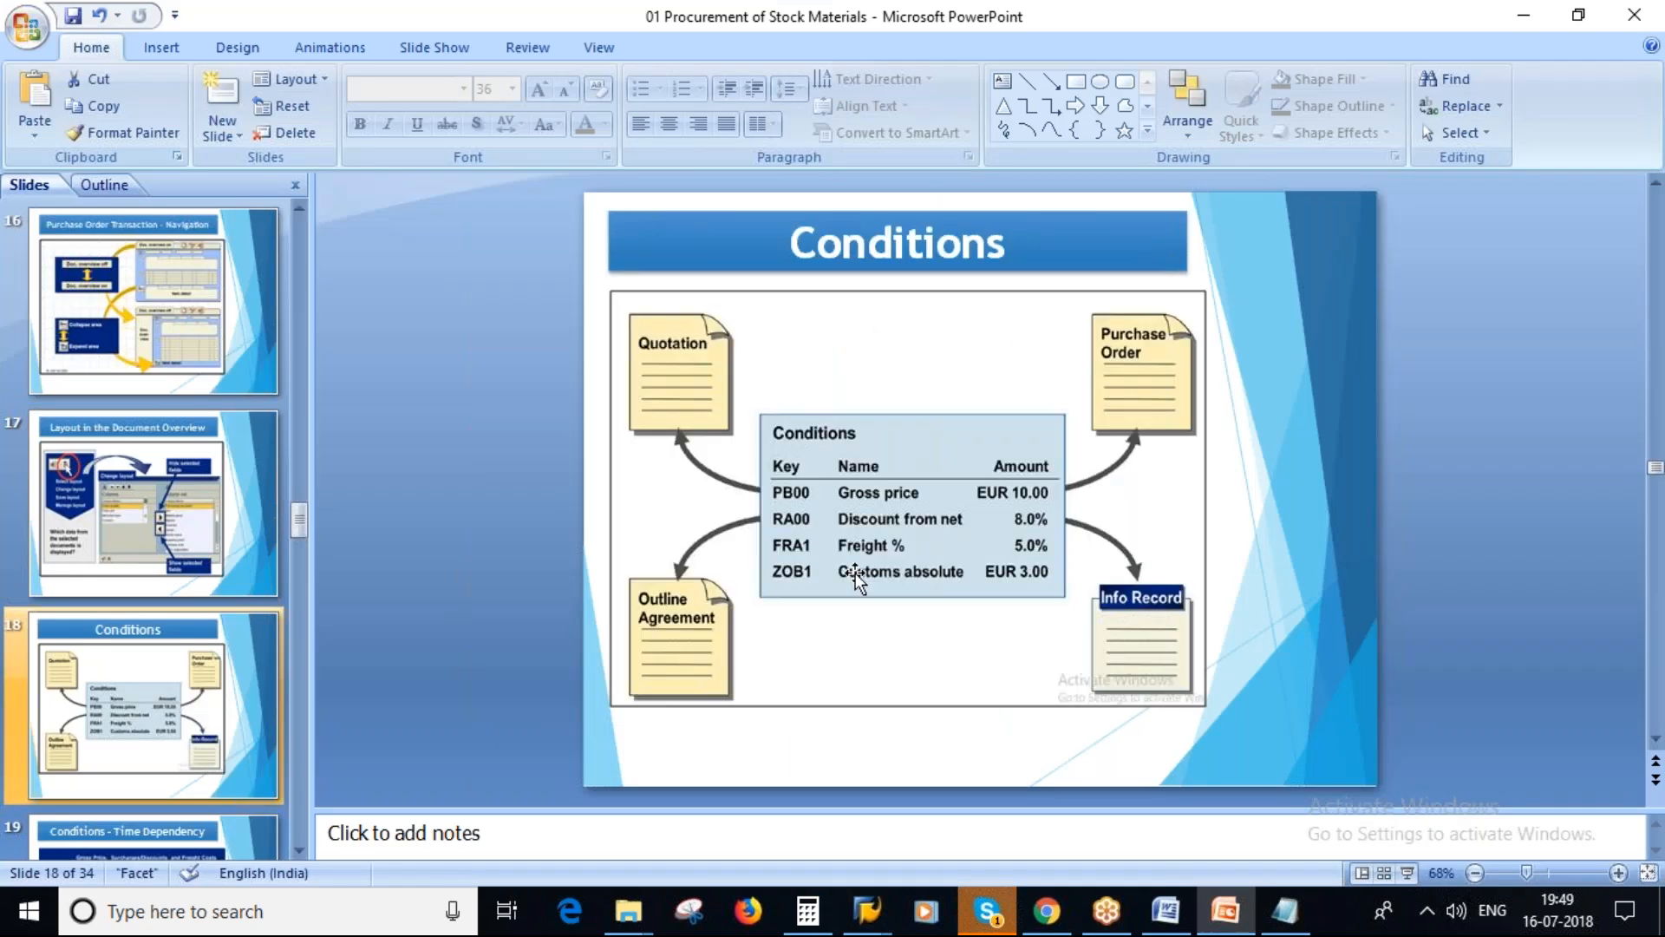
pyautogui.click(1407, 873)
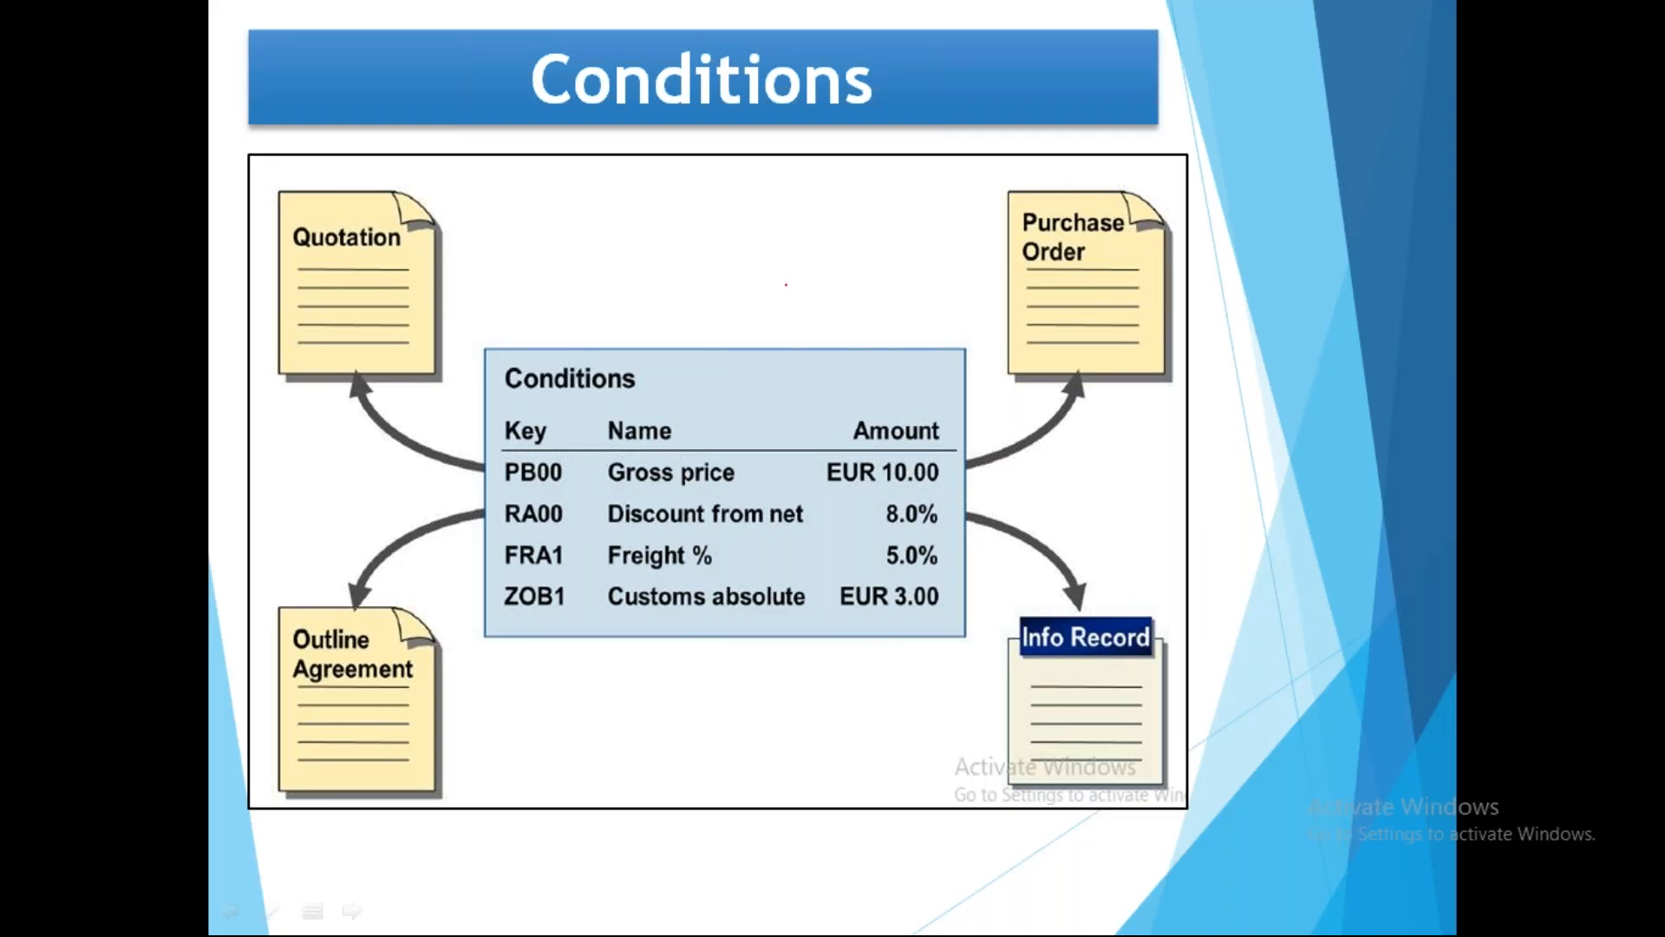
# Mark the PB00 key, the discount, freight and customs names and all four amounts in ink, and circle the Conditions table.
pyautogui.moveTo(569, 453)
pyautogui.mouseDown()
pyautogui.moveTo(475, 462)
pyautogui.moveTo(571, 447)
pyautogui.mouseUp()
pyautogui.moveTo(830, 460)
pyautogui.mouseDown()
pyautogui.moveTo(835, 482)
pyautogui.moveTo(954, 429)
pyautogui.mouseUp()
pyautogui.moveTo(670, 491)
pyautogui.mouseDown()
pyautogui.moveTo(598, 544)
pyautogui.moveTo(657, 472)
pyautogui.mouseUp()
pyautogui.moveTo(843, 523); pyautogui.dragTo(947, 483)
pyautogui.moveTo(597, 538)
pyautogui.mouseDown()
pyautogui.moveTo(585, 564)
pyautogui.moveTo(731, 555)
pyautogui.moveTo(669, 534)
pyautogui.mouseUp()
pyautogui.moveTo(878, 546); pyautogui.dragTo(989, 514)
pyautogui.moveTo(746, 582)
pyautogui.mouseDown()
pyautogui.moveTo(607, 594)
pyautogui.moveTo(762, 611)
pyautogui.moveTo(699, 570)
pyautogui.mouseUp()
pyautogui.moveTo(876, 586); pyautogui.dragTo(959, 540)
pyautogui.moveTo(576, 353)
pyautogui.mouseDown()
pyautogui.moveTo(482, 508)
pyautogui.moveTo(986, 473)
pyautogui.moveTo(494, 586)
pyautogui.moveTo(824, 344)
pyautogui.mouseUp()
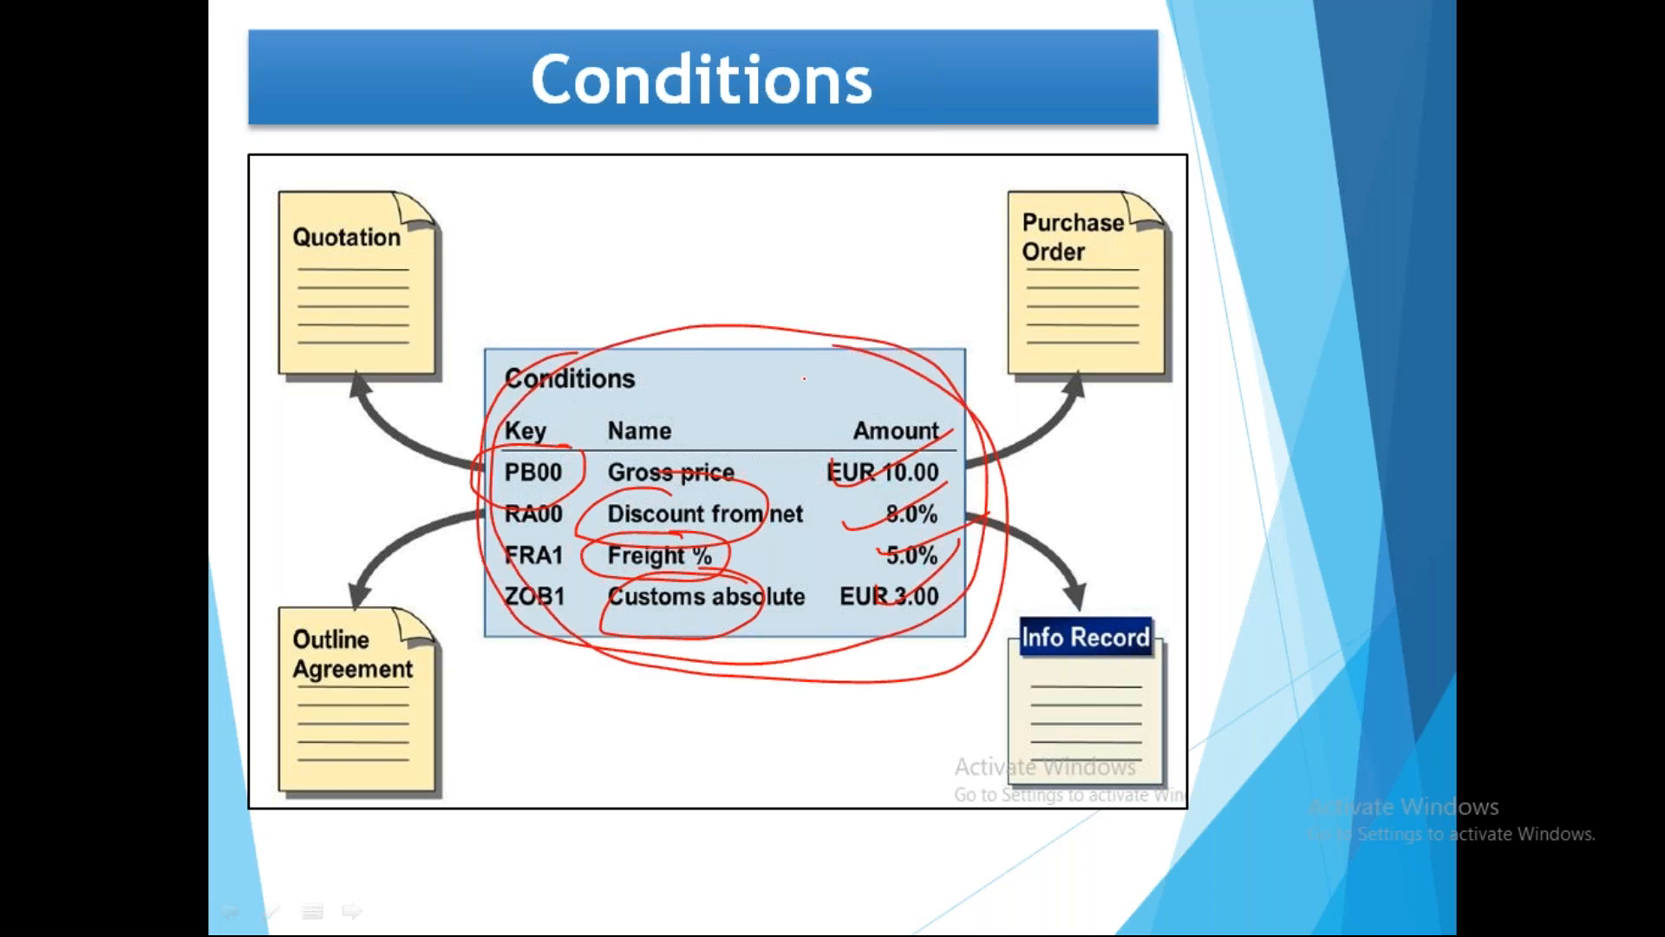
# Draw lines from the Conditions table to Quotation, Outline Agreement, Purchase Order and Info Record, and erase all ink from the slide.
pyautogui.moveTo(538, 442)
pyautogui.mouseDown()
pyautogui.moveTo(497, 438)
pyautogui.moveTo(360, 342)
pyautogui.mouseUp()
pyautogui.moveTo(510, 532); pyautogui.dragTo(411, 638)
pyautogui.moveTo(867, 453); pyautogui.dragTo(992, 376)
pyautogui.moveTo(1023, 350); pyautogui.dragTo(1039, 335)
pyautogui.moveTo(902, 614); pyautogui.dragTo(1075, 692)
pyautogui.press('e')
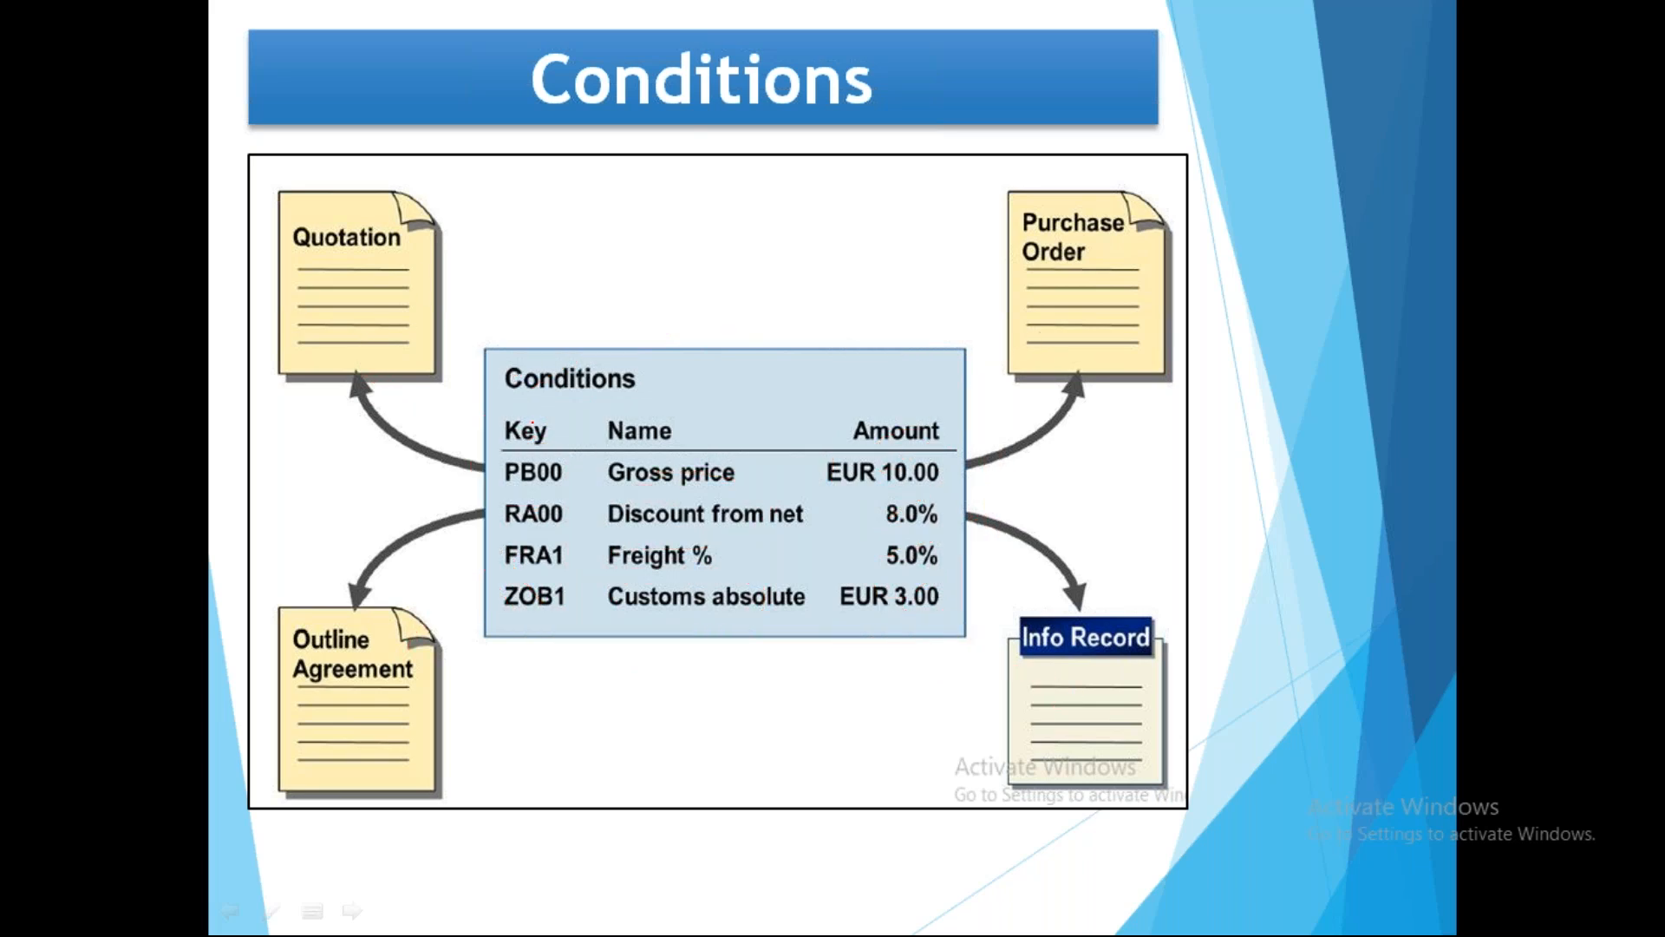
# Circle Quotation and draw an arrow from it to Purchase Order, and circle Outline Agreement and Info Record.
pyautogui.moveTo(307, 157)
pyautogui.mouseDown()
pyautogui.moveTo(282, 360)
pyautogui.moveTo(330, 157)
pyautogui.mouseUp()
pyautogui.moveTo(453, 326)
pyautogui.mouseDown()
pyautogui.moveTo(456, 281)
pyautogui.moveTo(970, 305)
pyautogui.mouseUp()
pyautogui.moveTo(971, 291); pyautogui.dragTo(954, 354)
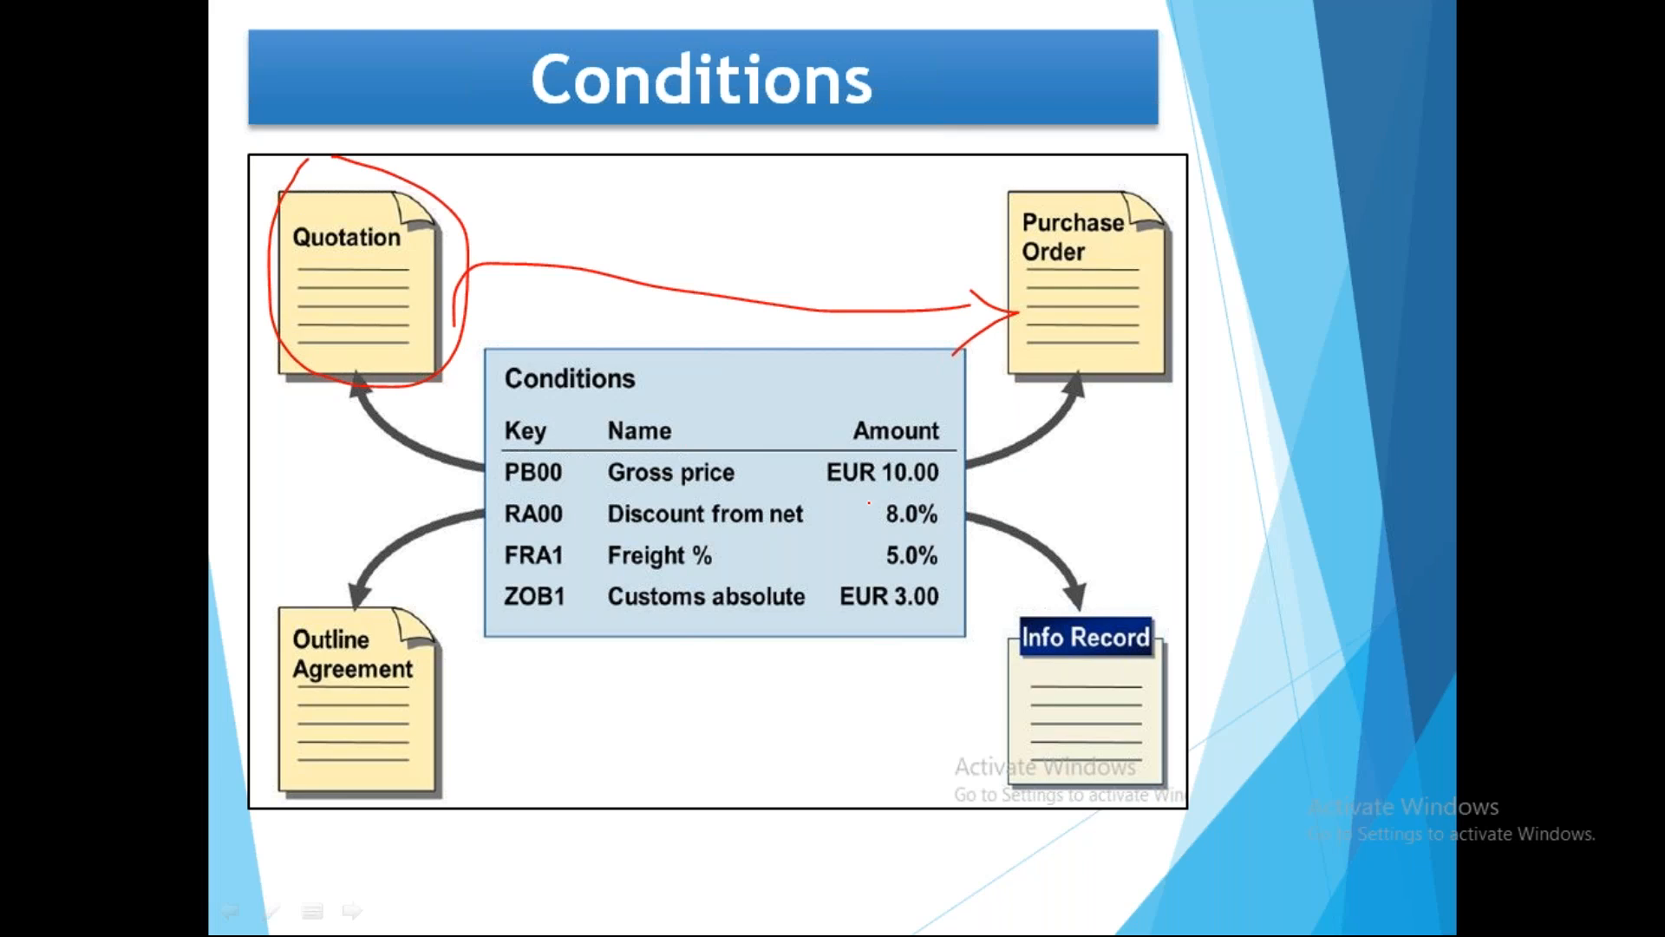
pyautogui.moveTo(294, 597)
pyautogui.mouseDown()
pyautogui.moveTo(253, 660)
pyautogui.moveTo(336, 601)
pyautogui.mouseUp()
pyautogui.moveTo(965, 587)
pyautogui.mouseDown()
pyautogui.moveTo(937, 803)
pyautogui.moveTo(1084, 589)
pyautogui.mouseUp()
pyautogui.moveTo(224, 633)
pyautogui.mouseDown()
pyautogui.moveTo(245, 764)
pyautogui.moveTo(478, 676)
pyautogui.moveTo(278, 597)
pyautogui.mouseUp()
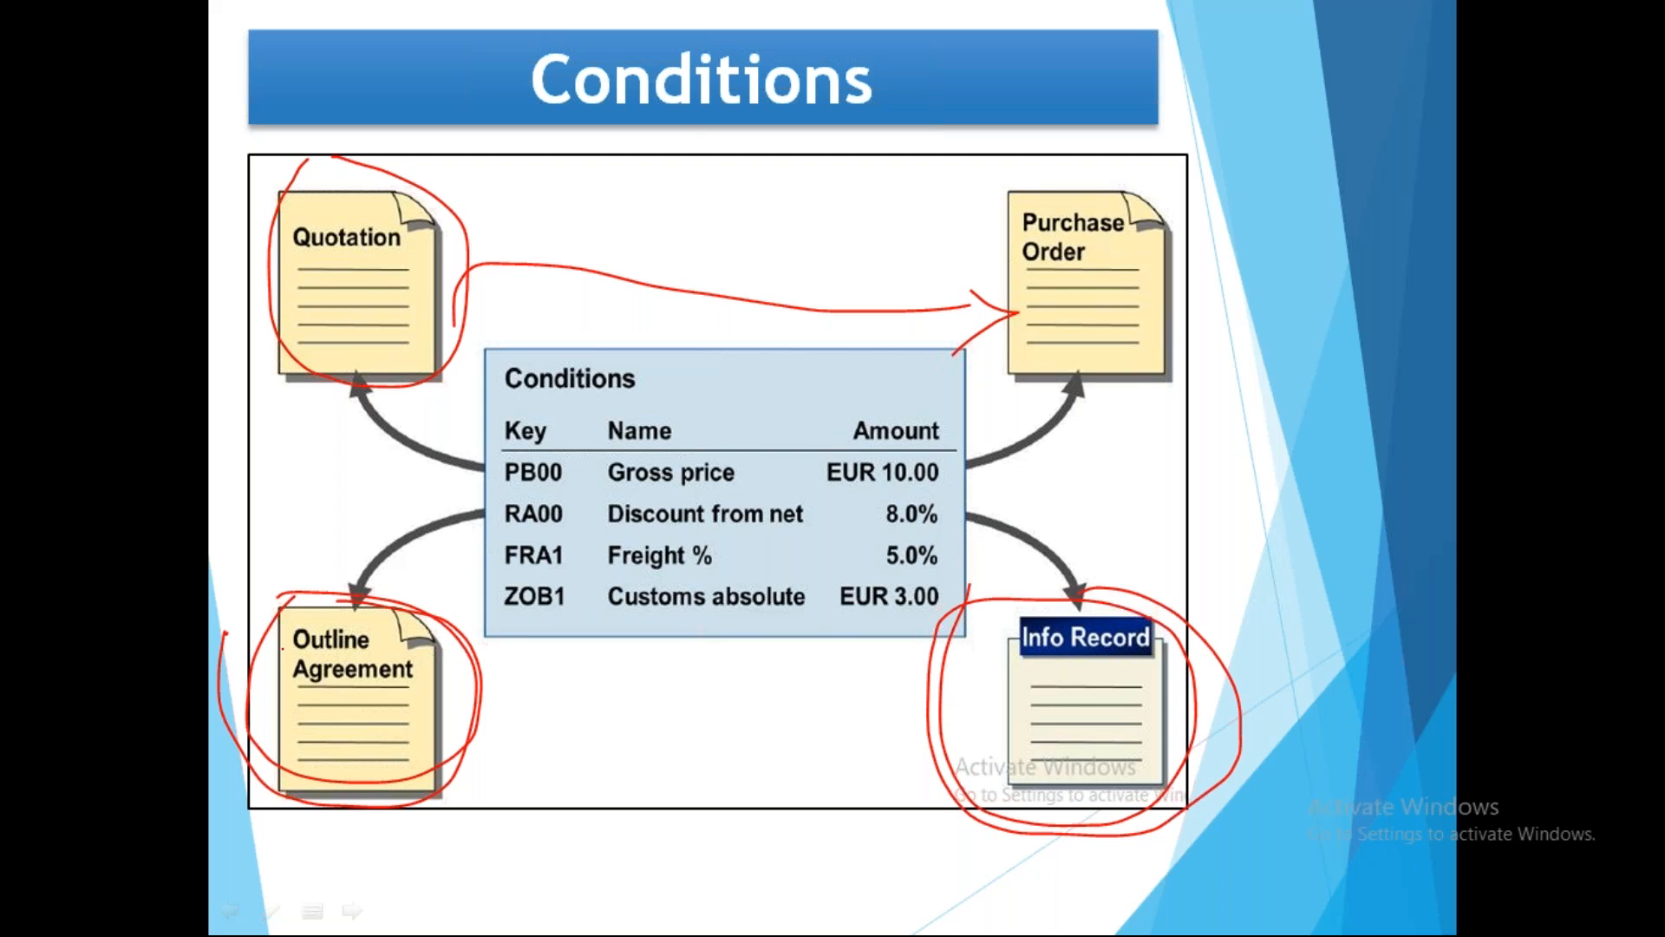
# Tick the condition keys PB00, RA00, FRA1 and ZOB1 on the slide and circle the Conditions table.
pyautogui.moveTo(503, 464); pyautogui.dragTo(607, 430)
pyautogui.moveTo(511, 504); pyautogui.dragTo(596, 483)
pyautogui.moveTo(509, 558); pyautogui.dragTo(593, 526)
pyautogui.moveTo(524, 615); pyautogui.dragTo(646, 560)
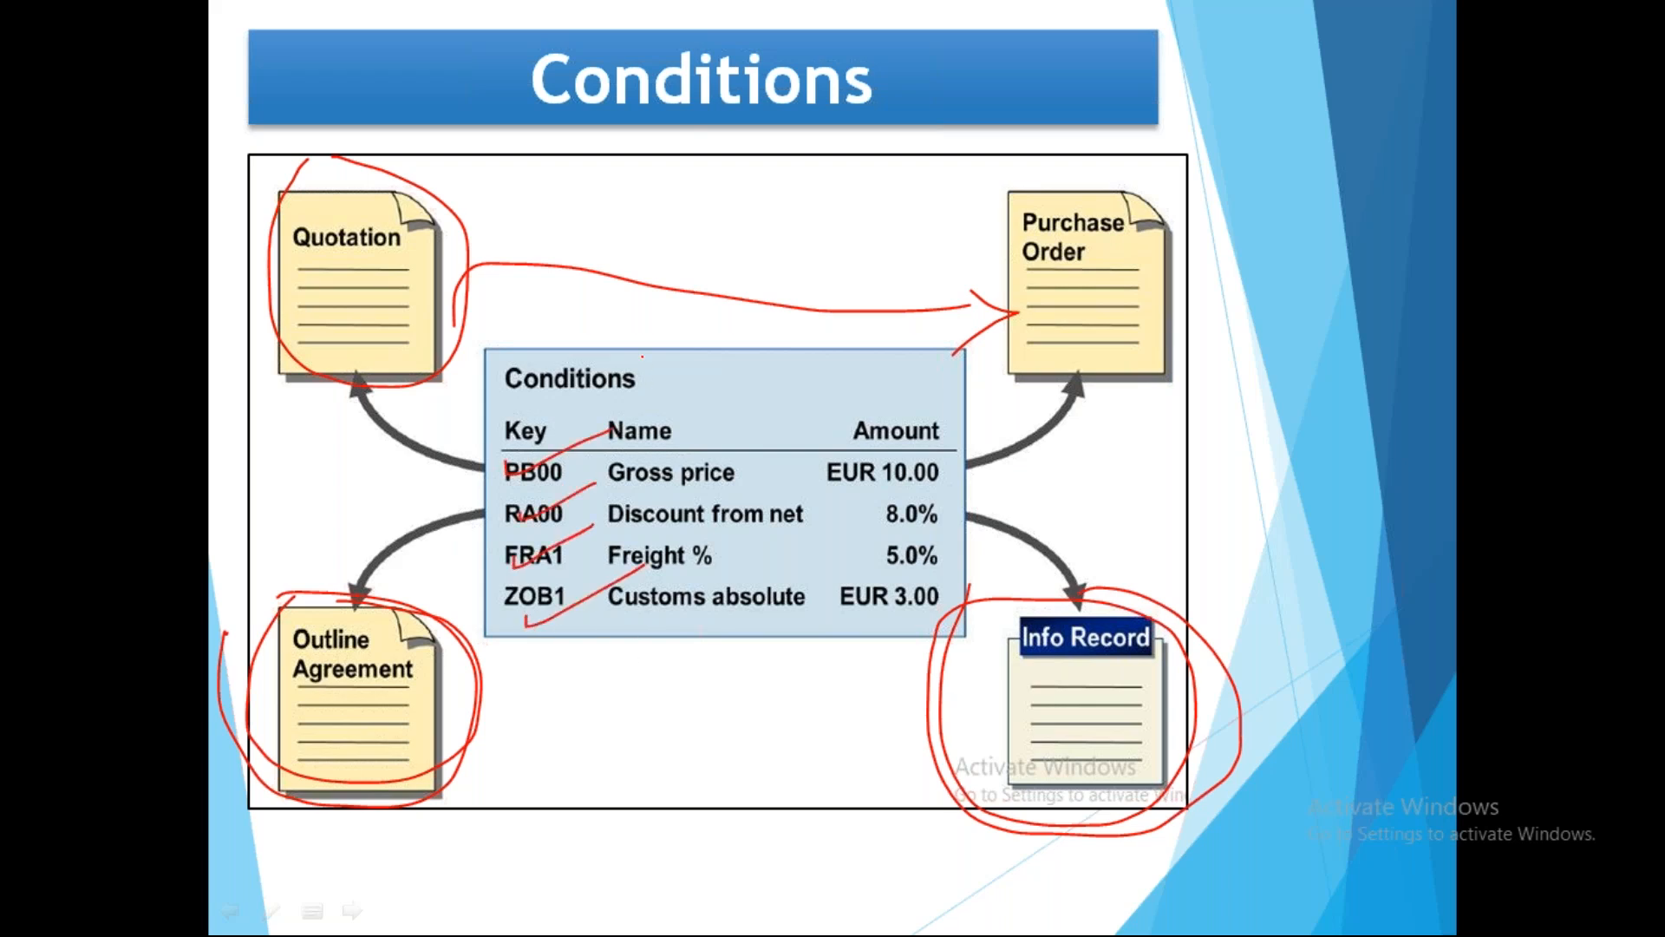
pyautogui.moveTo(598, 358)
pyautogui.mouseDown()
pyautogui.moveTo(880, 655)
pyautogui.moveTo(936, 376)
pyautogui.moveTo(562, 375)
pyautogui.mouseUp()
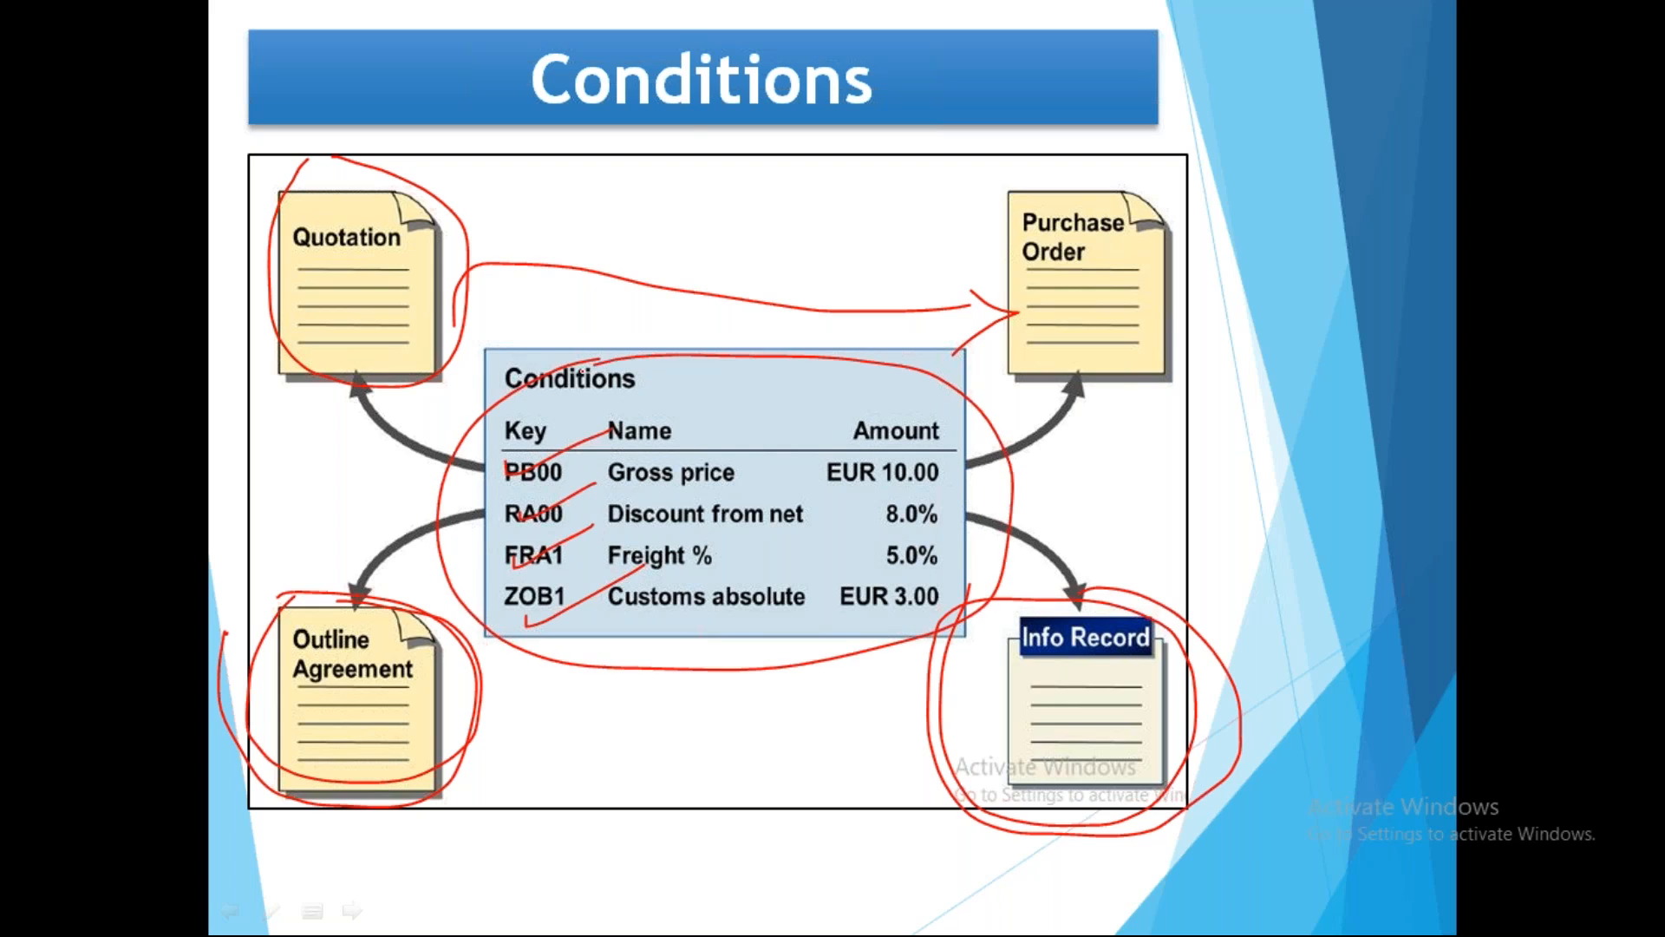
# Switch to the SAP MM course syllabus in Word and review the Pricing section's topics and the sections above it.
pyautogui.press('Right')
pyautogui.click(1167, 910)
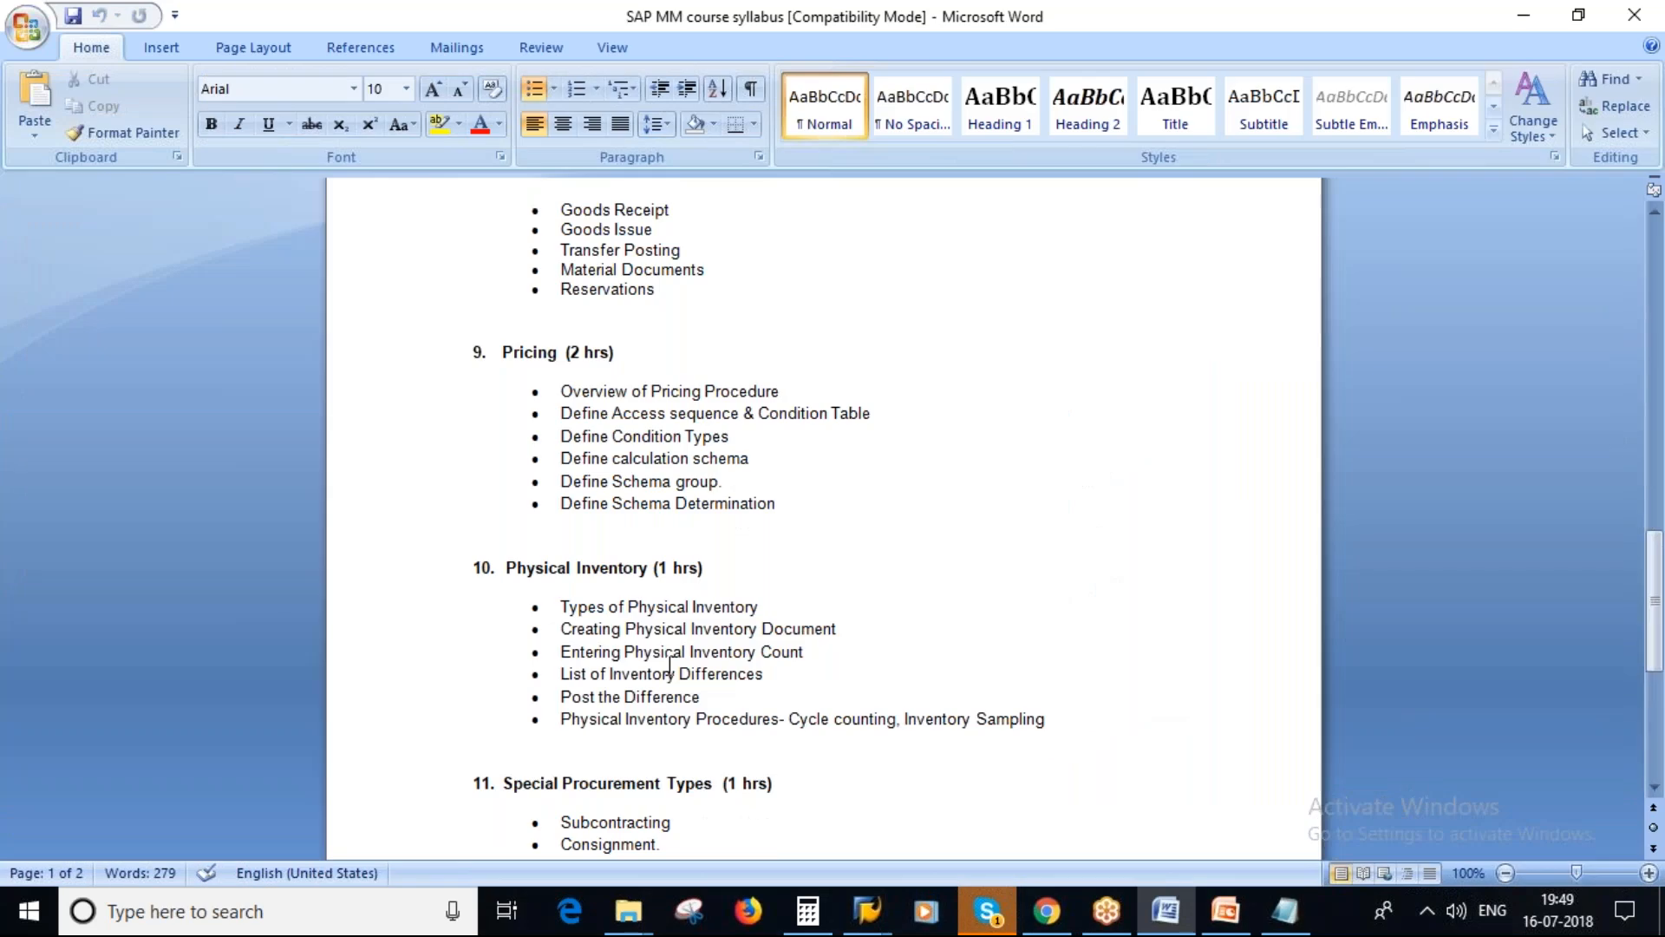
pyautogui.moveTo(788, 503); pyautogui.dragTo(560, 390)
pyautogui.click(885, 509)
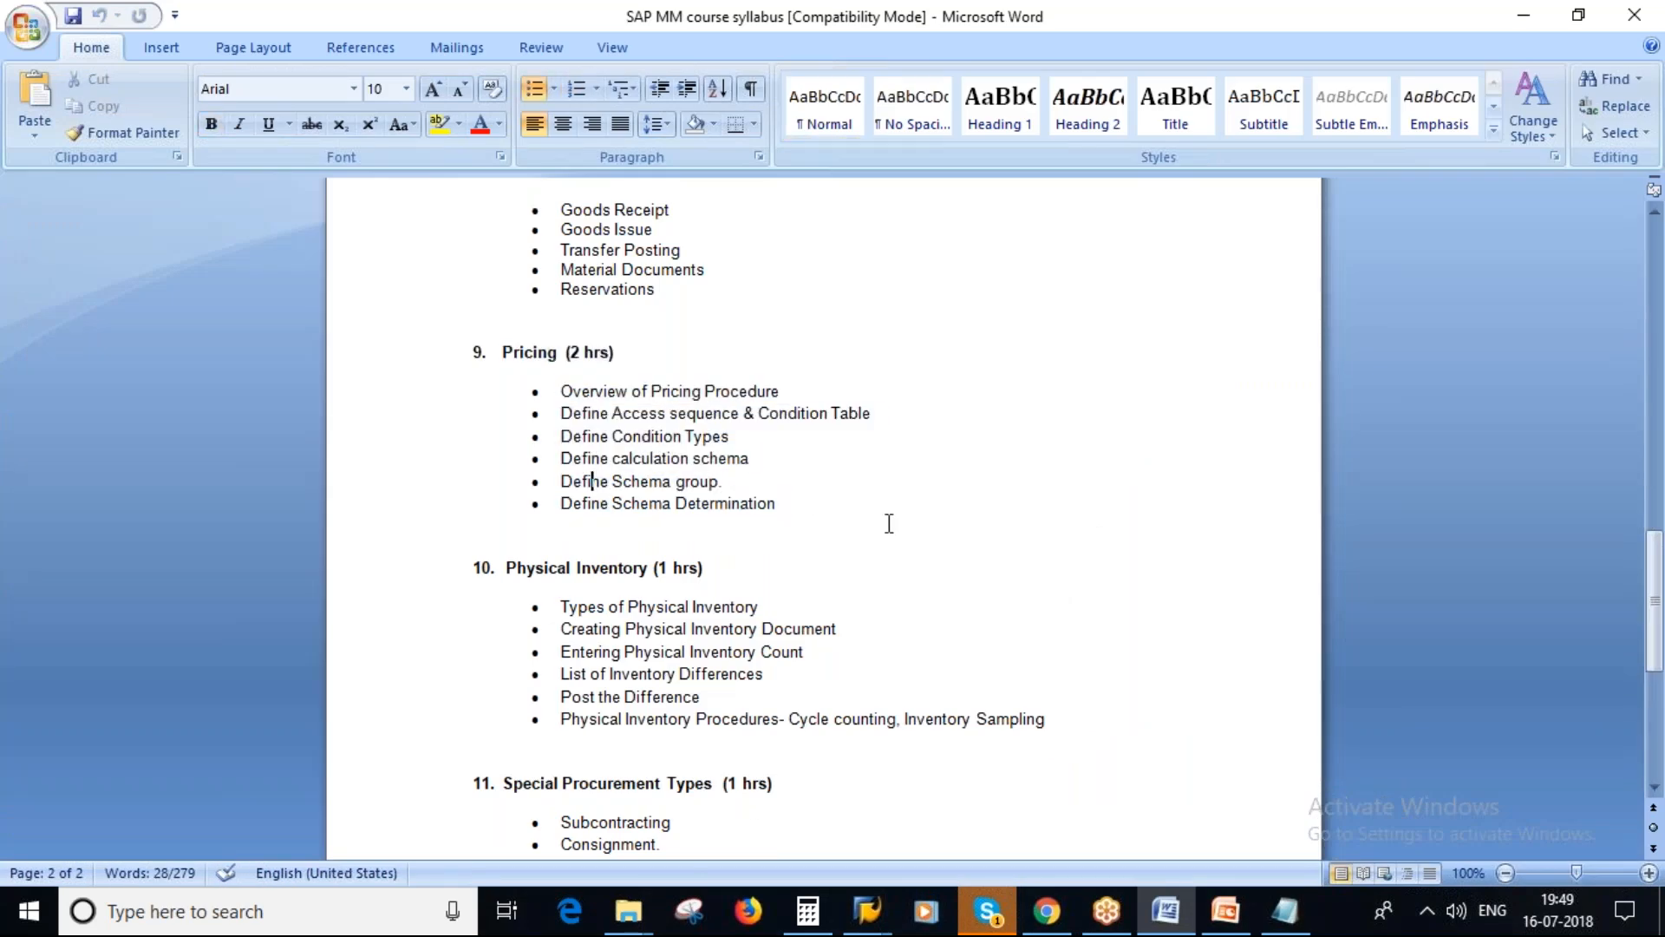
pyautogui.scroll(8, 878, 533)
pyautogui.scroll(3, 881, 538)
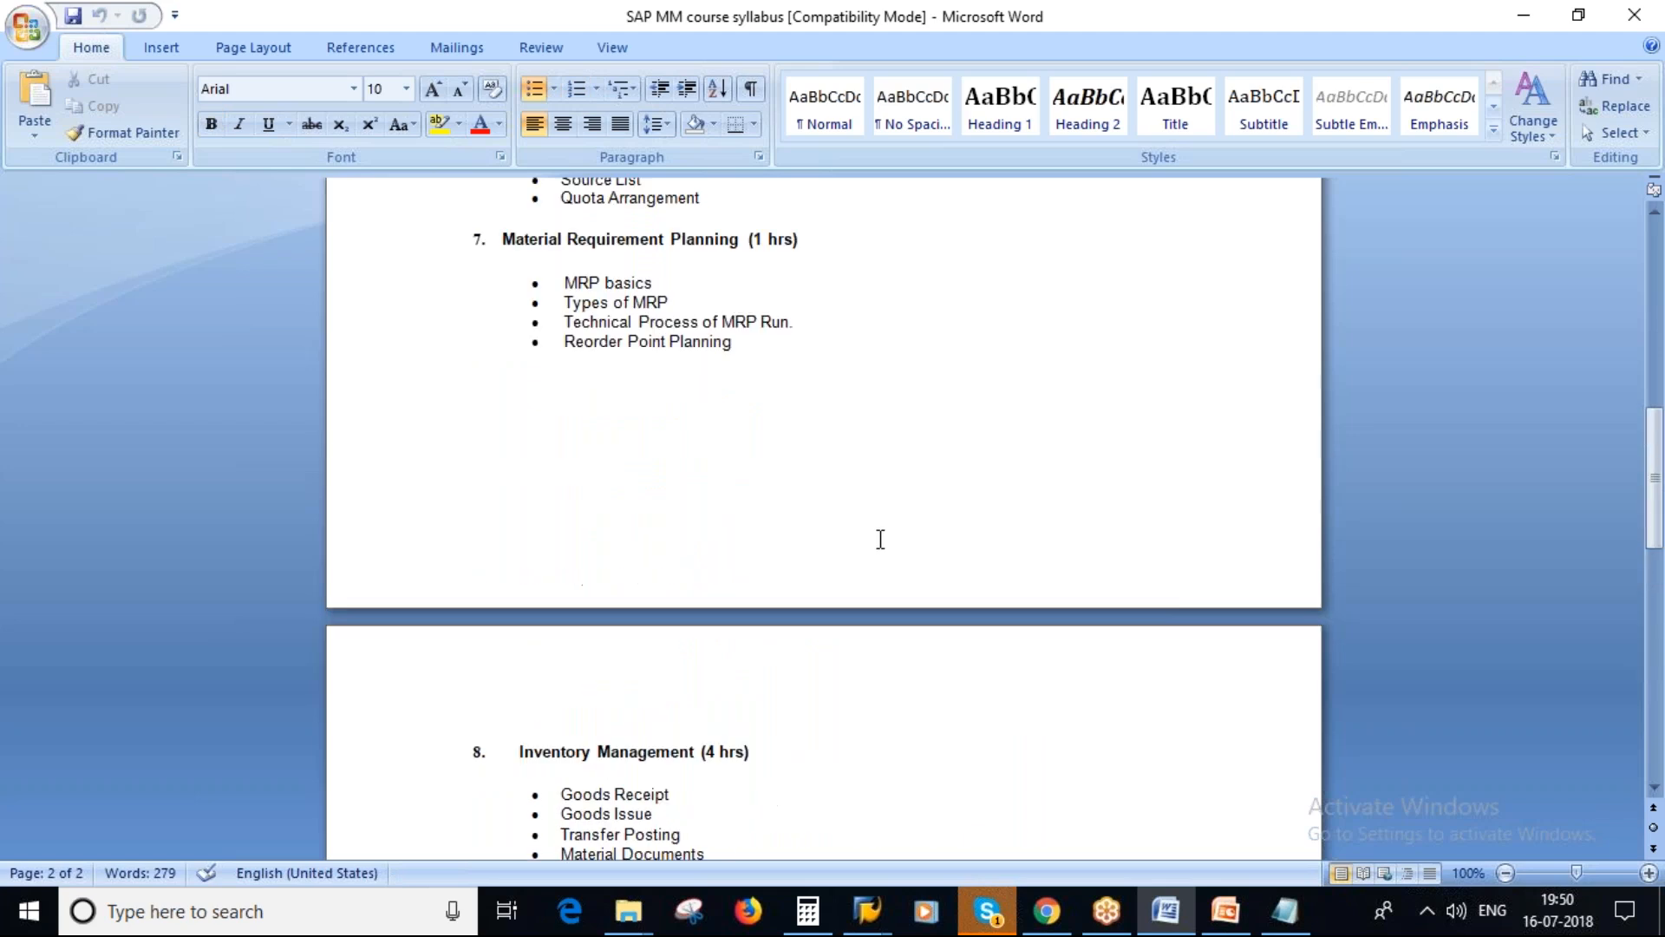
# Return to the purchase order in SAP and examine the Sulphuric Acid item's conditions, highlighting Cash Discount and the Discount % on Gross amount.
pyautogui.hotkey('alt', 'Tab')
pyautogui.click(867, 911)
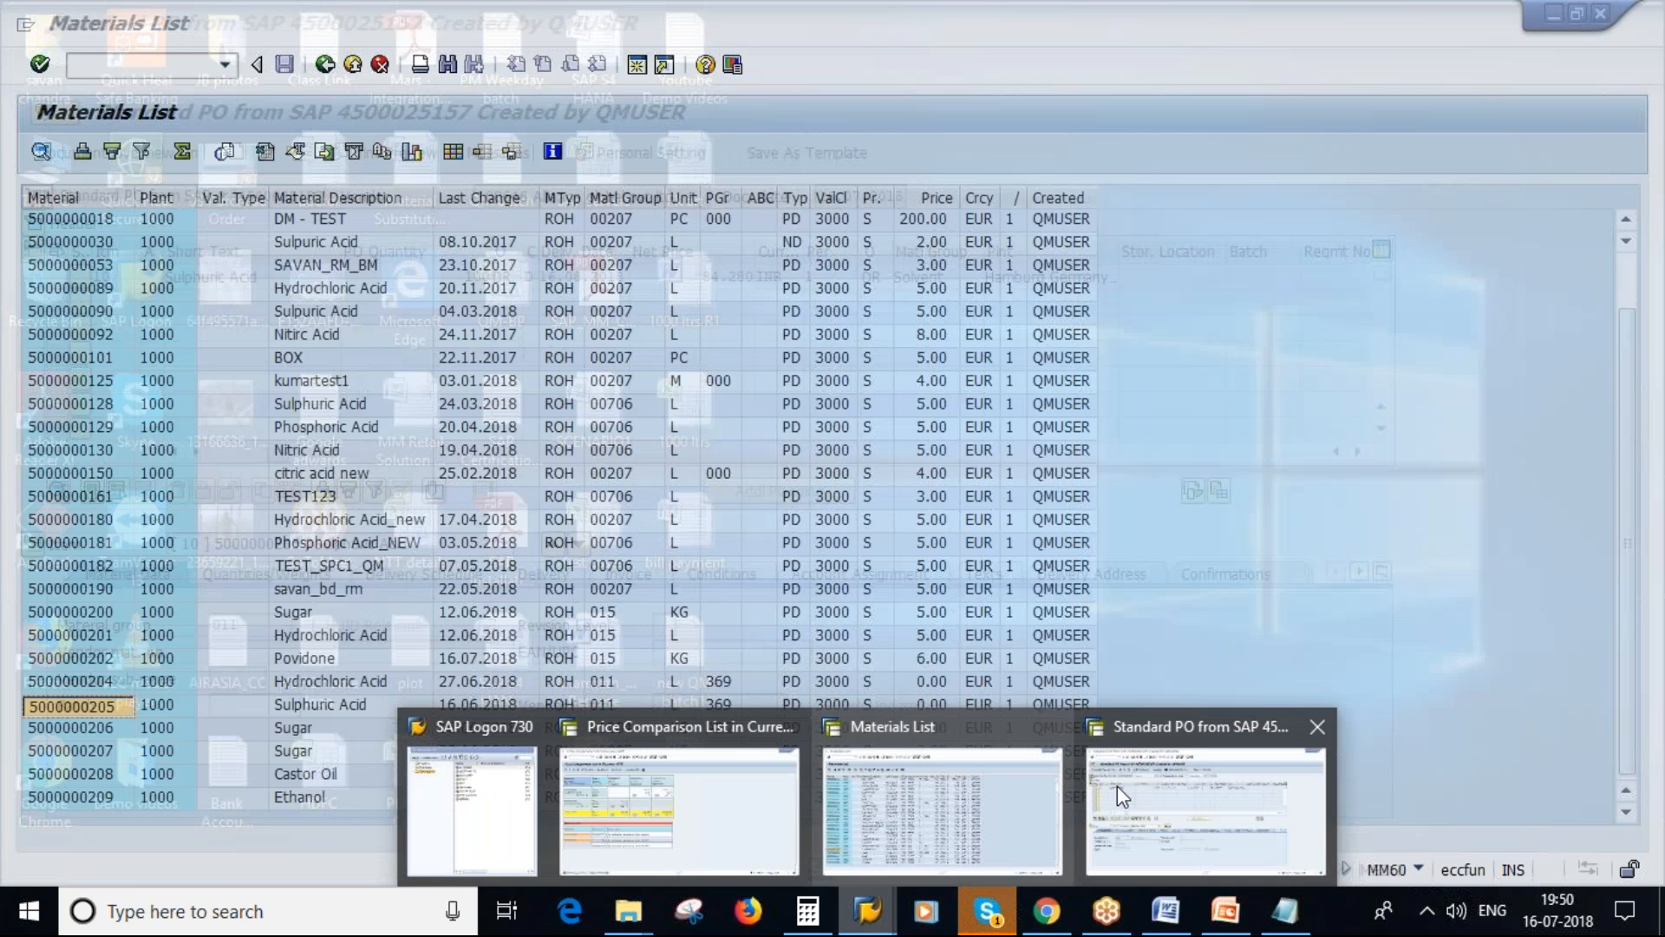
pyautogui.click(1117, 786)
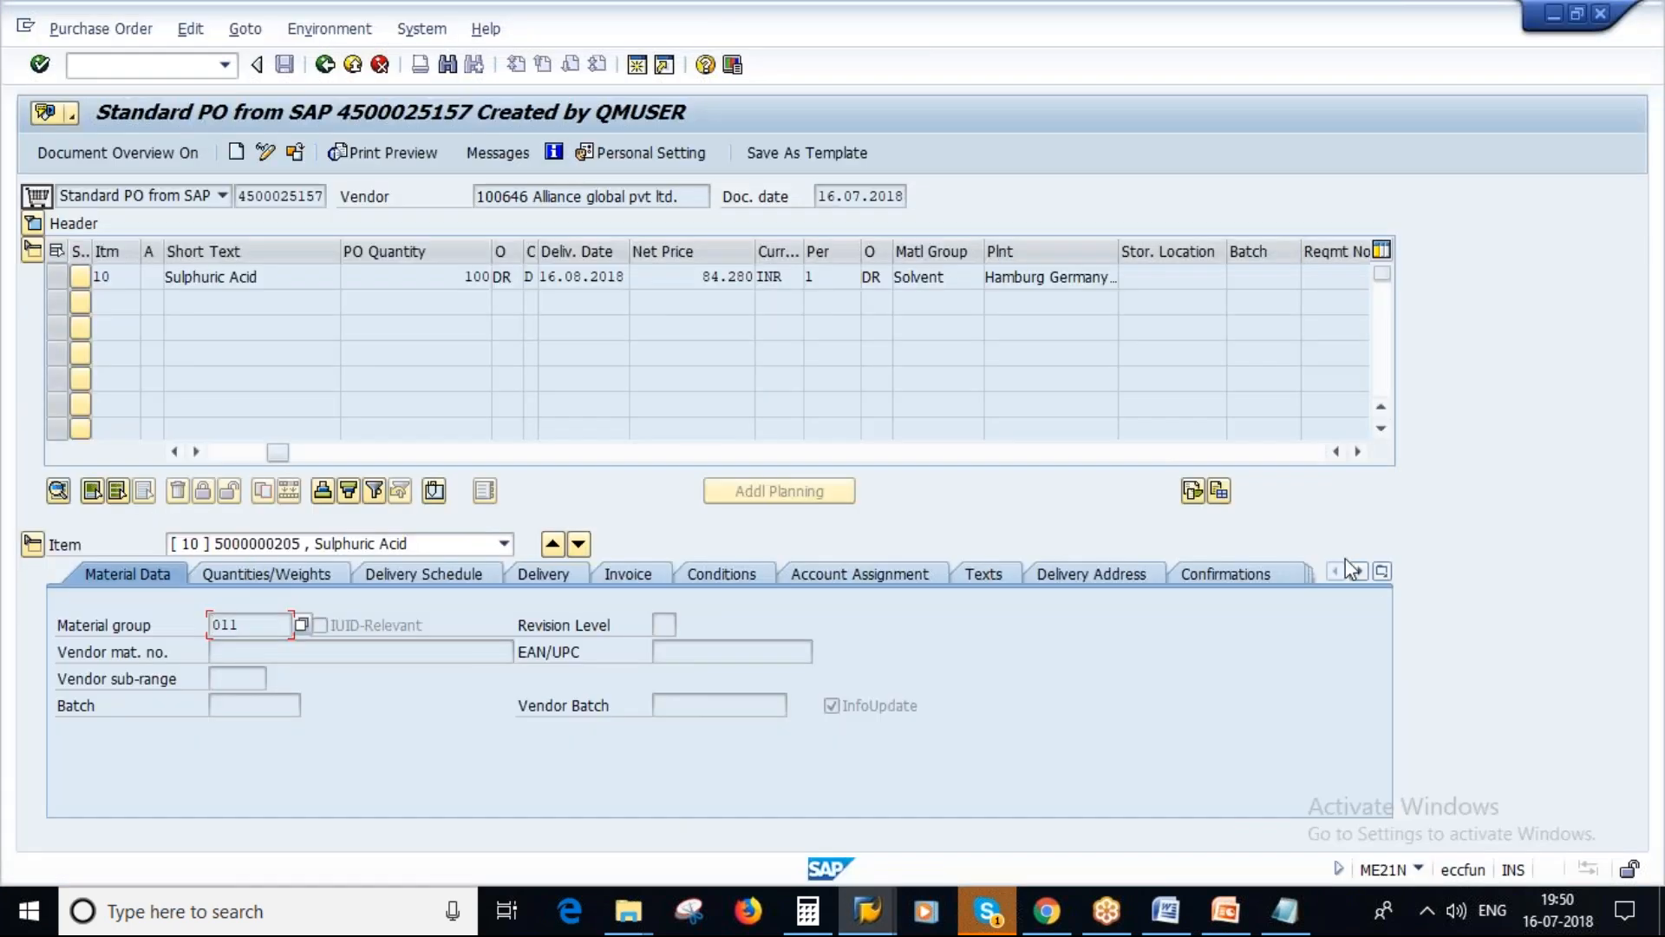
pyautogui.click(748, 574)
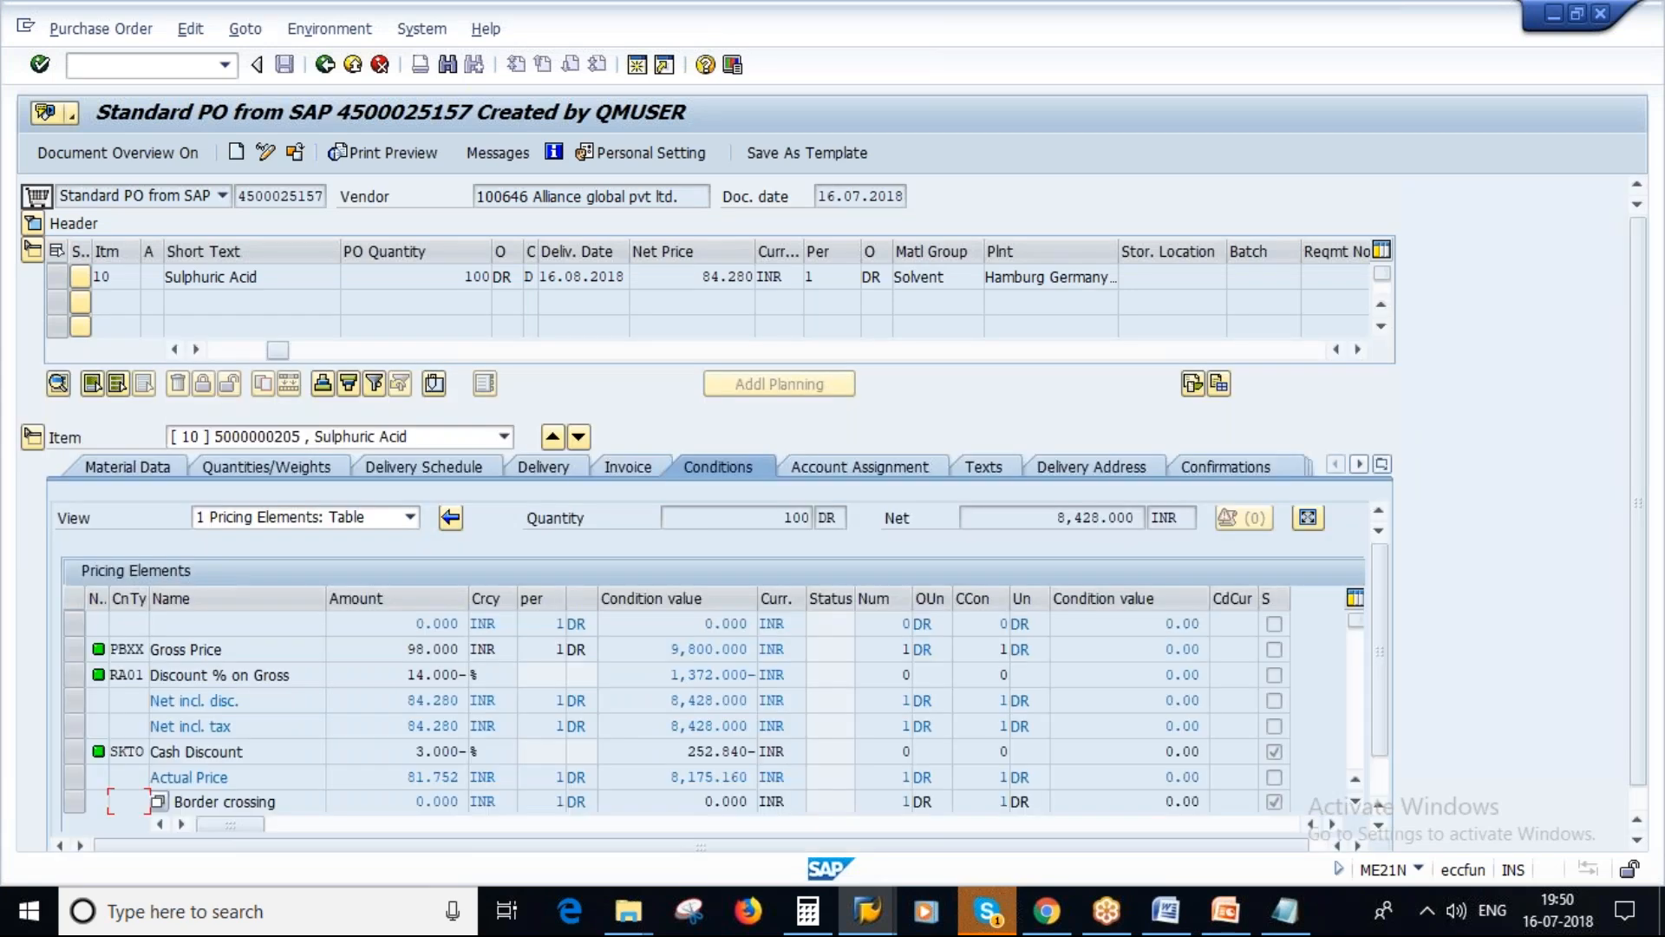
pyautogui.moveTo(245, 752); pyautogui.dragTo(148, 751)
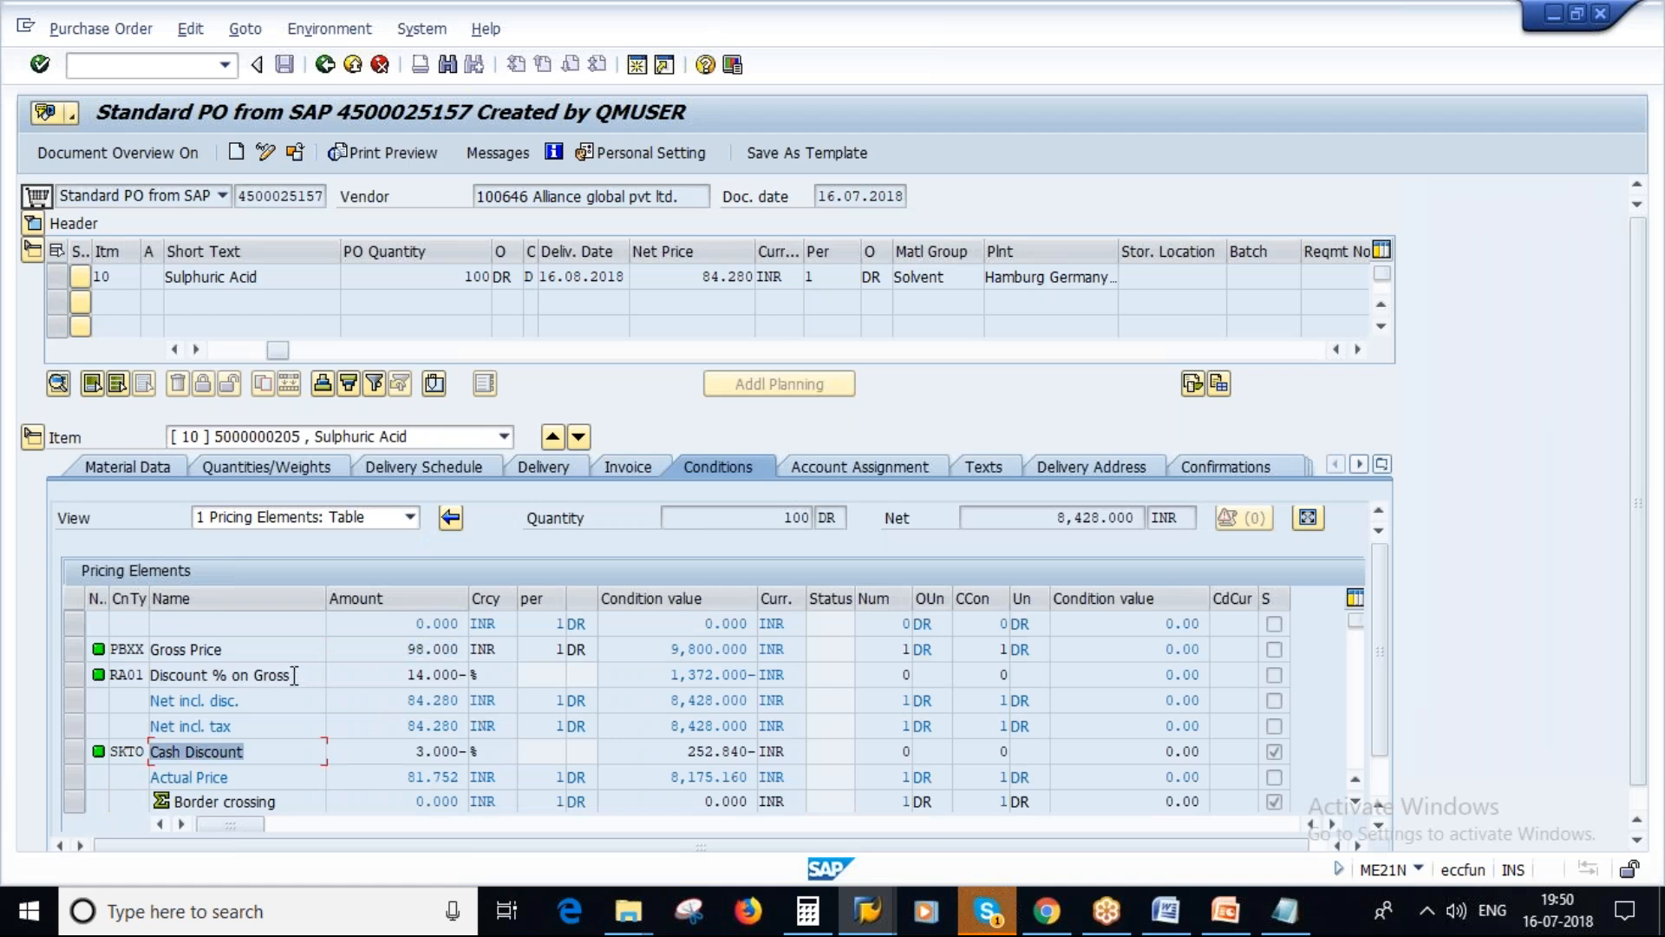
pyautogui.moveTo(310, 676); pyautogui.dragTo(214, 713)
pyautogui.press('Tab')
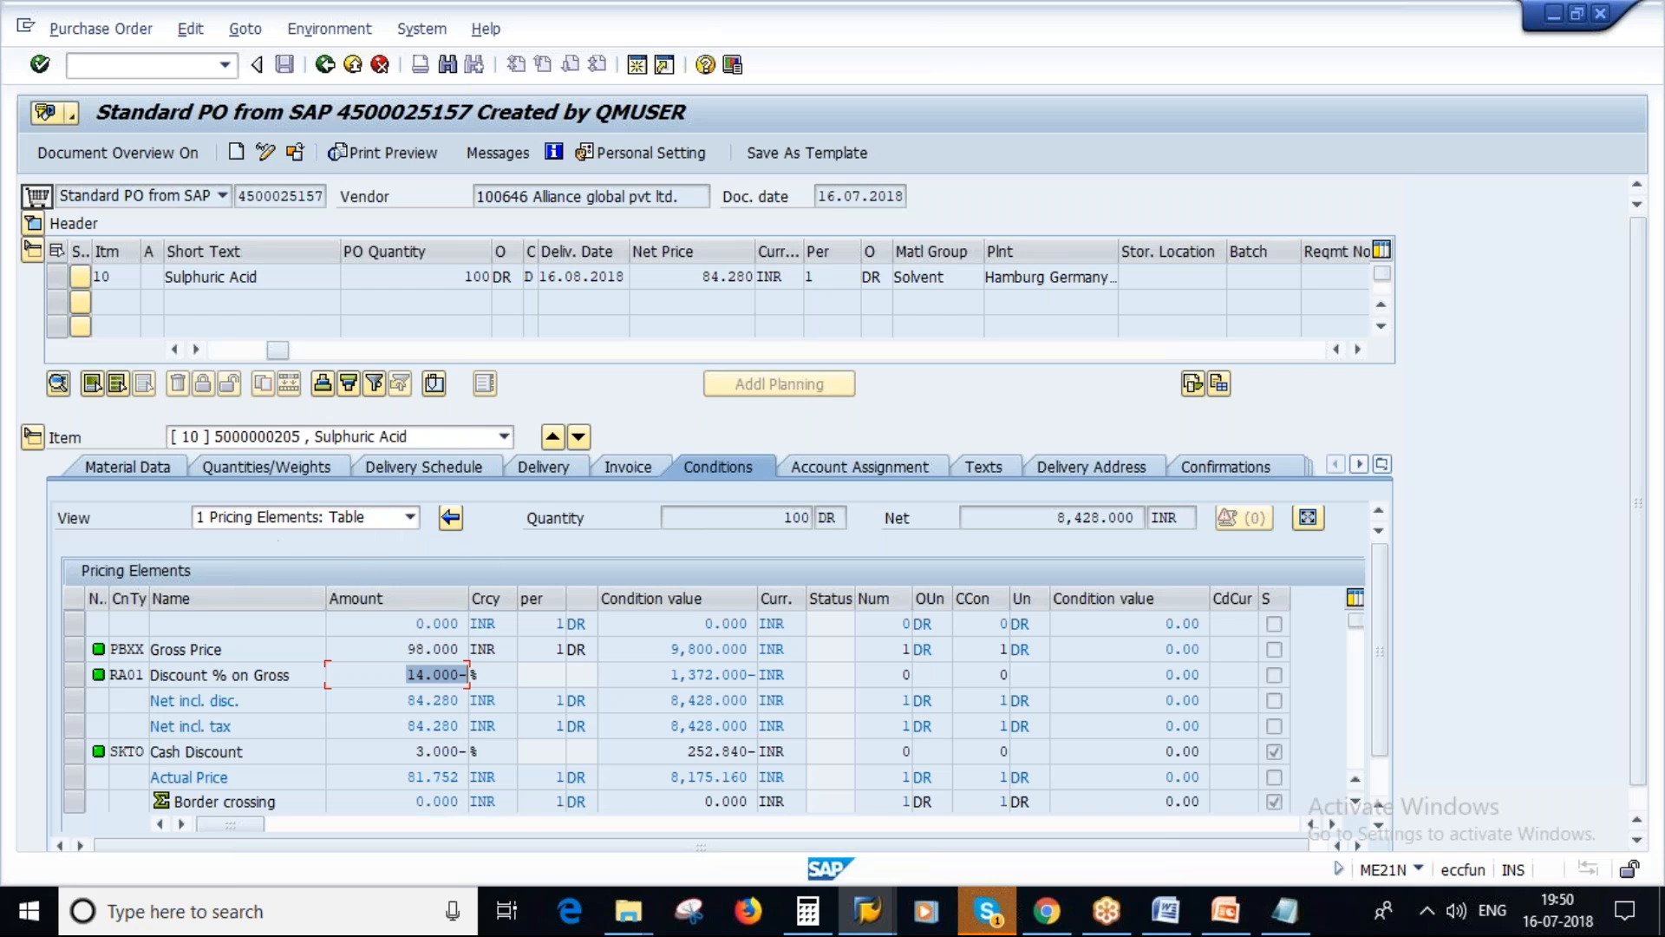
# Switch to PowerPoint and present the Conditions – Time Dependency slide full screen.
pyautogui.click(1221, 912)
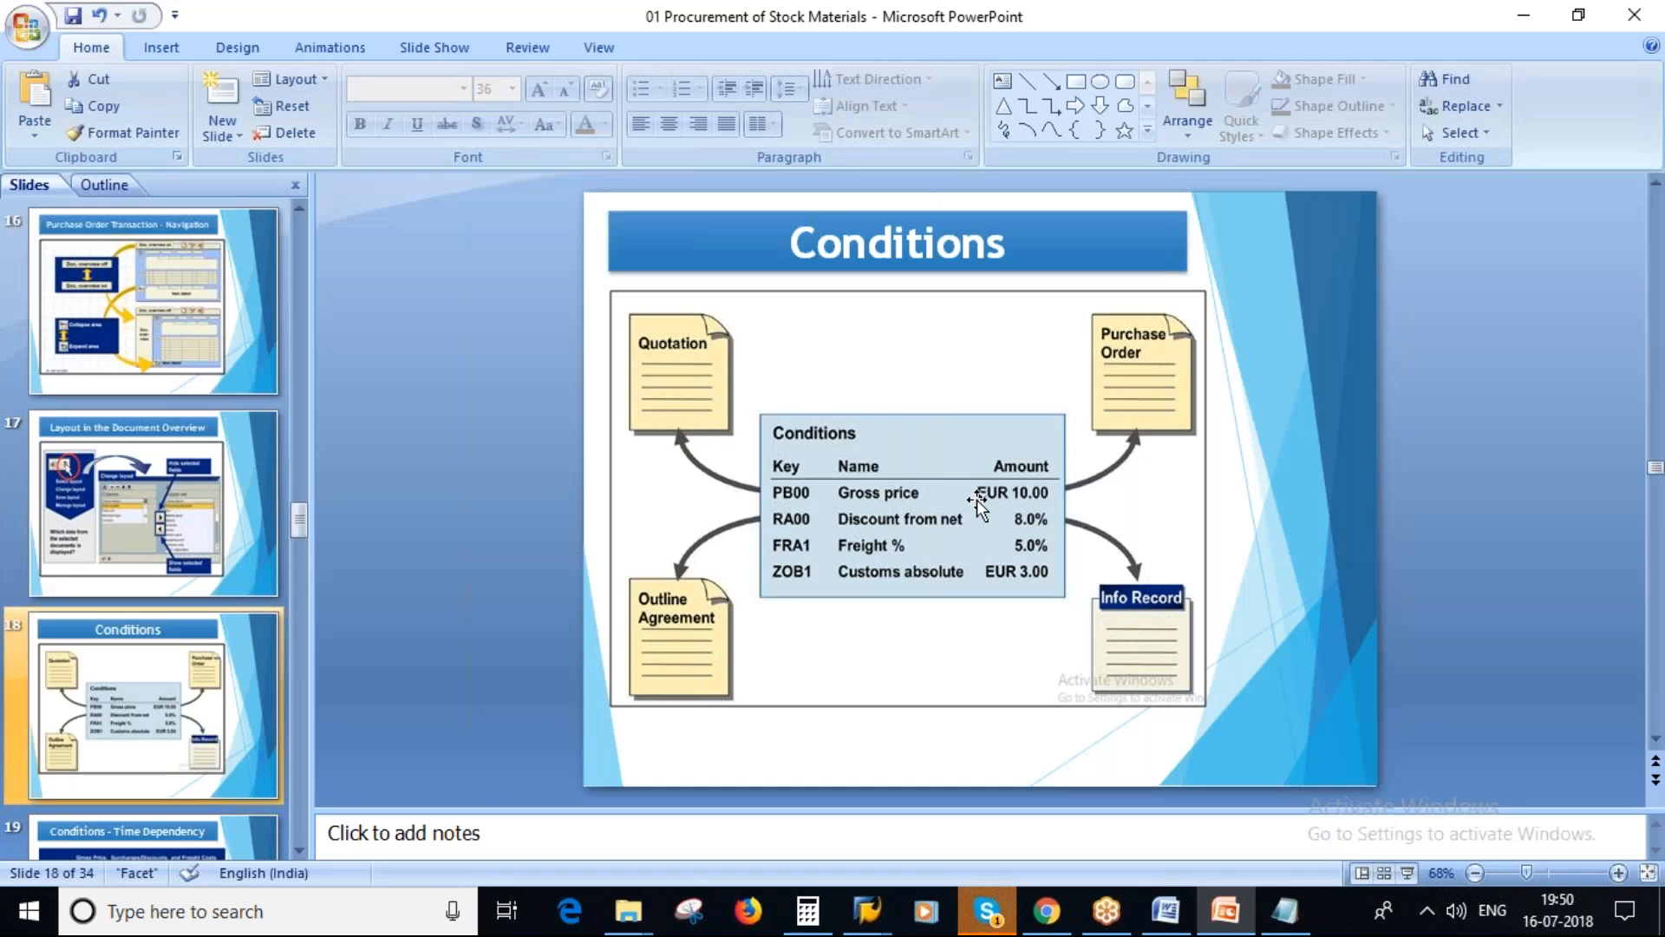
pyautogui.scroll(-2, 119, 503)
pyautogui.click(119, 504)
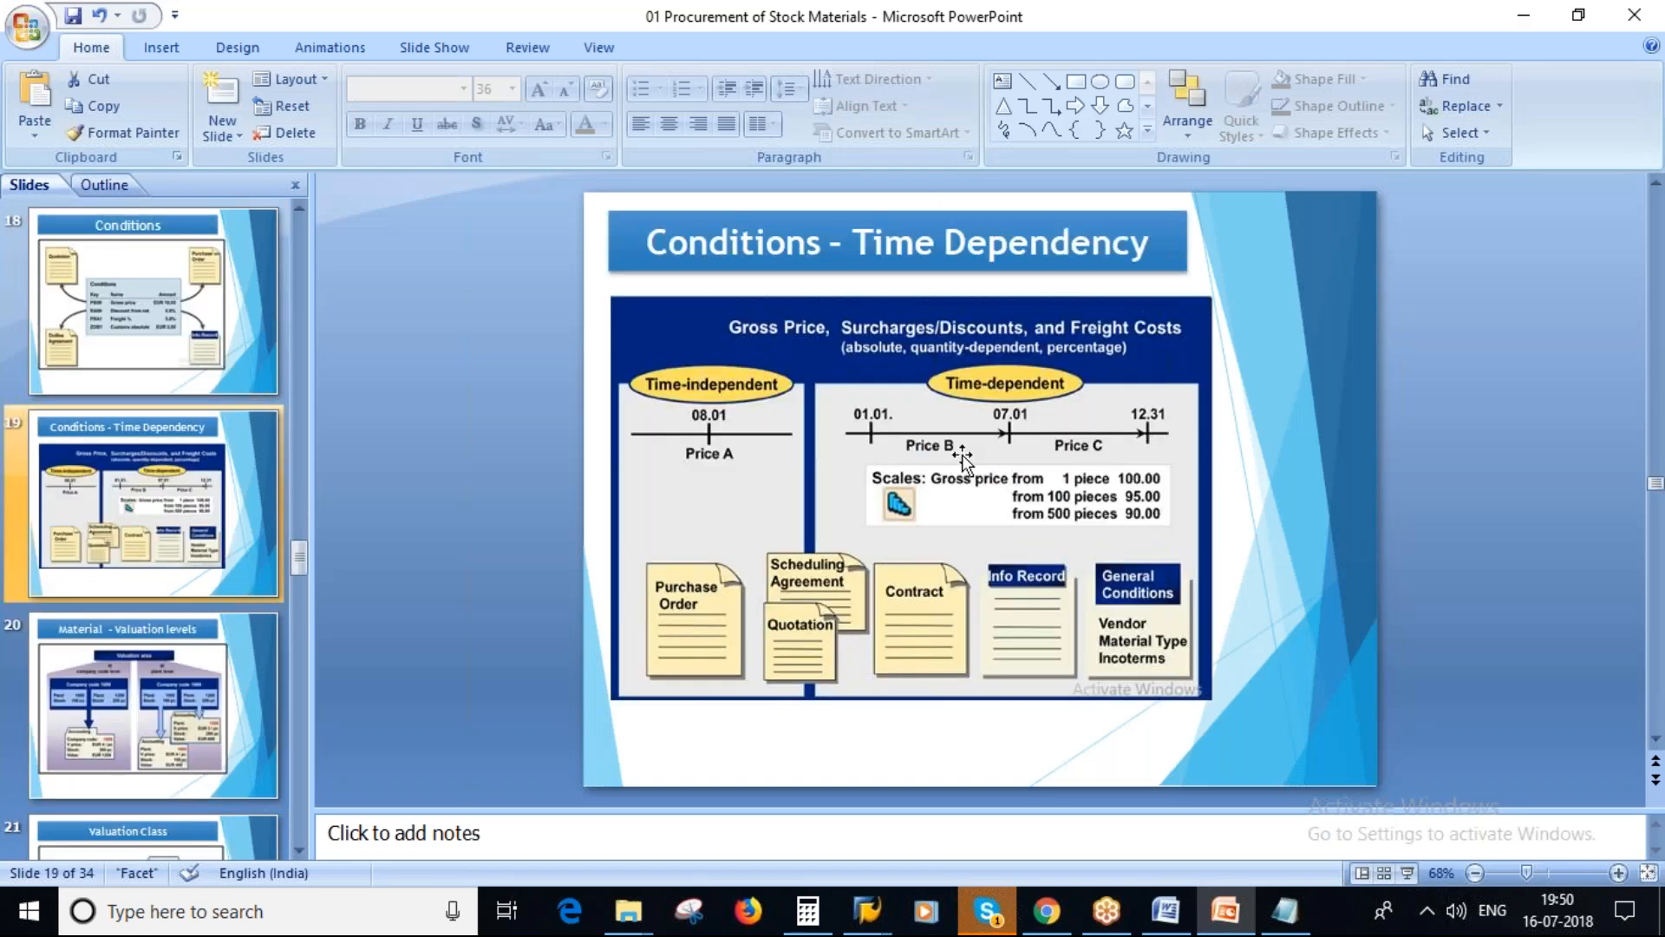
pyautogui.hotkey('shift', 'F5')
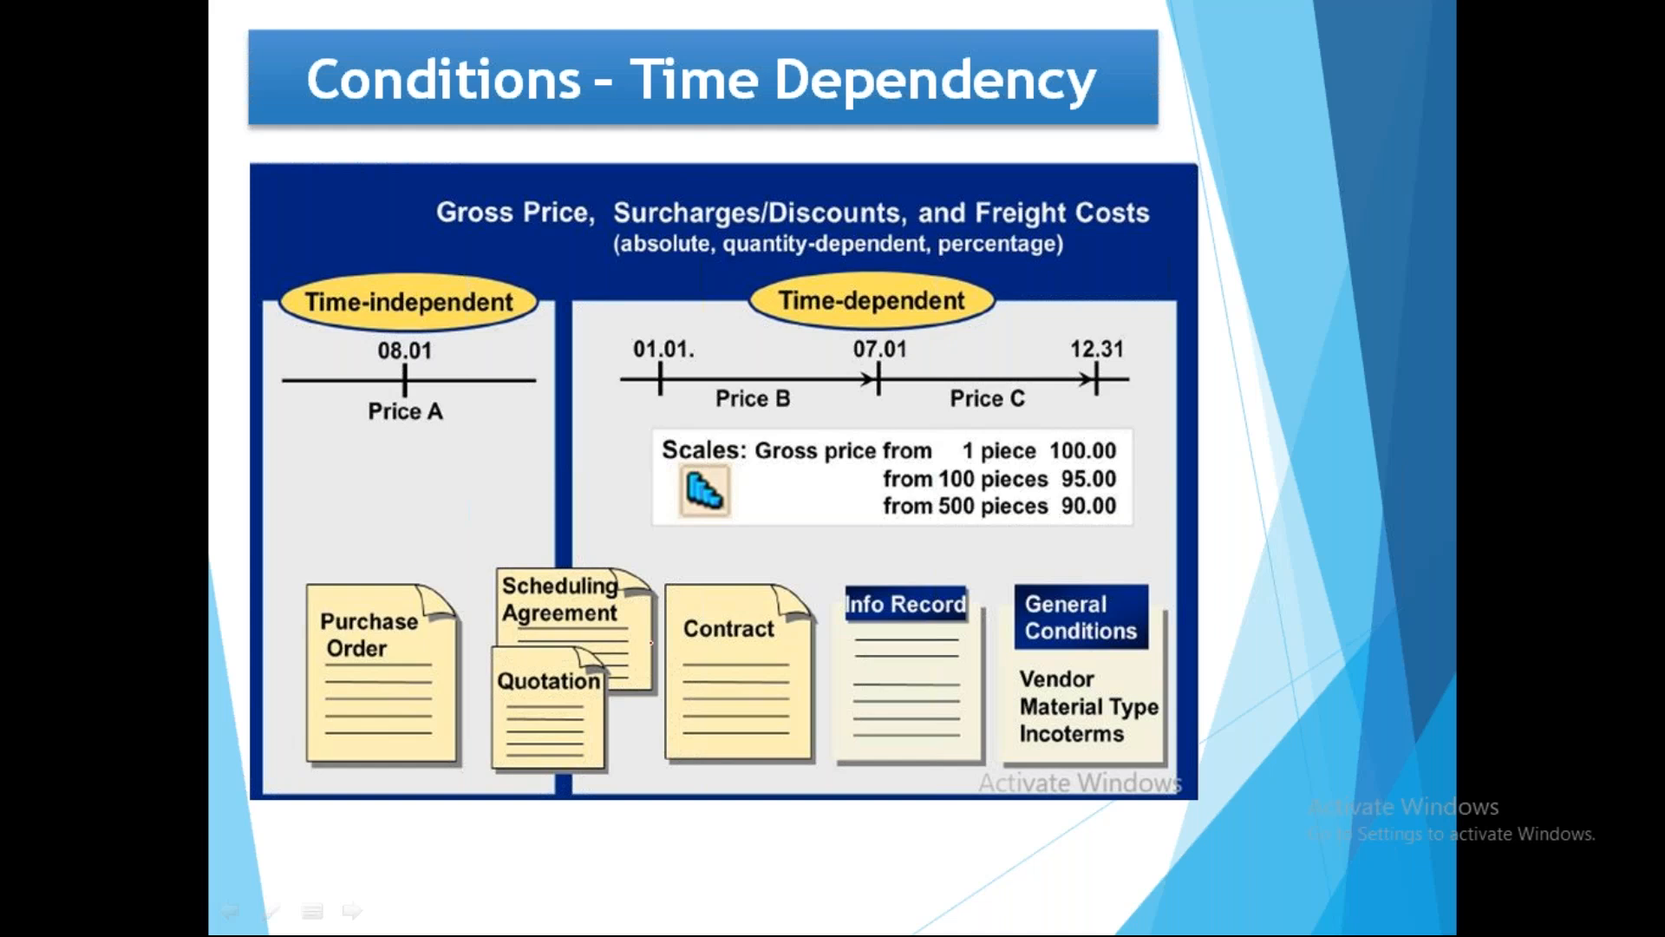
# Circle the Purchase Order document on the slide and mark Time-independent and Price A in ink.
pyautogui.moveTo(377, 564)
pyautogui.mouseDown()
pyautogui.moveTo(296, 621)
pyautogui.moveTo(438, 761)
pyautogui.moveTo(371, 577)
pyautogui.moveTo(481, 628)
pyautogui.moveTo(348, 564)
pyautogui.mouseUp()
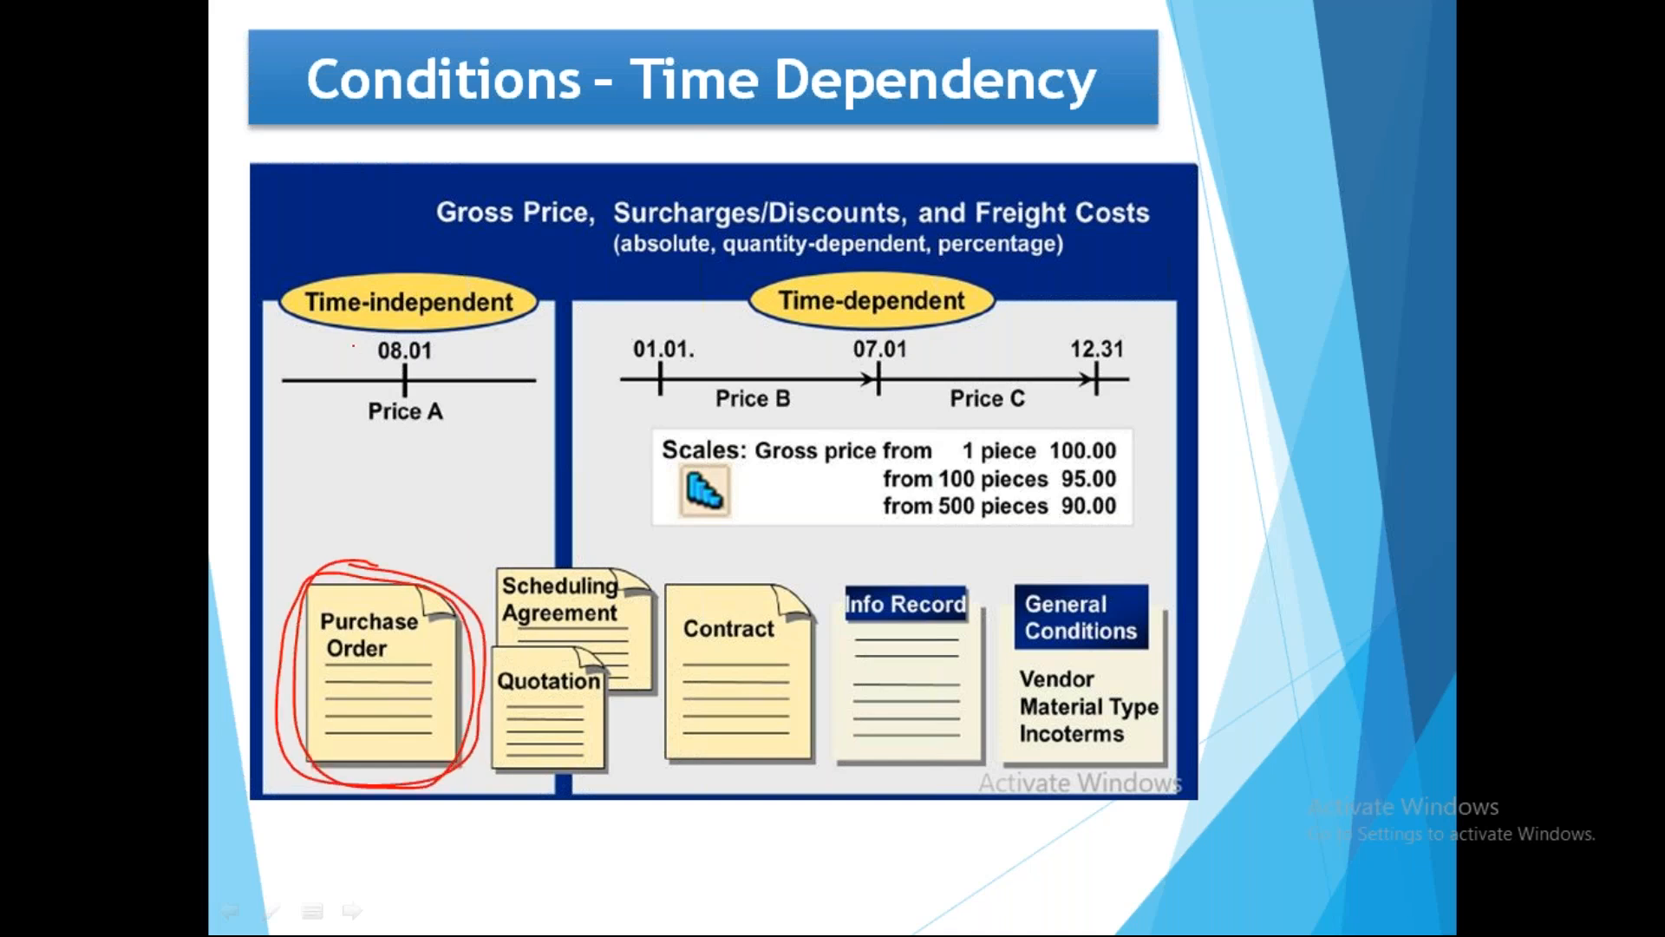
pyautogui.moveTo(358, 318)
pyautogui.mouseDown()
pyautogui.moveTo(438, 302)
pyautogui.moveTo(369, 342)
pyautogui.mouseUp()
pyautogui.moveTo(402, 372)
pyautogui.mouseDown()
pyautogui.moveTo(438, 458)
pyautogui.moveTo(466, 407)
pyautogui.moveTo(564, 341)
pyautogui.mouseUp()
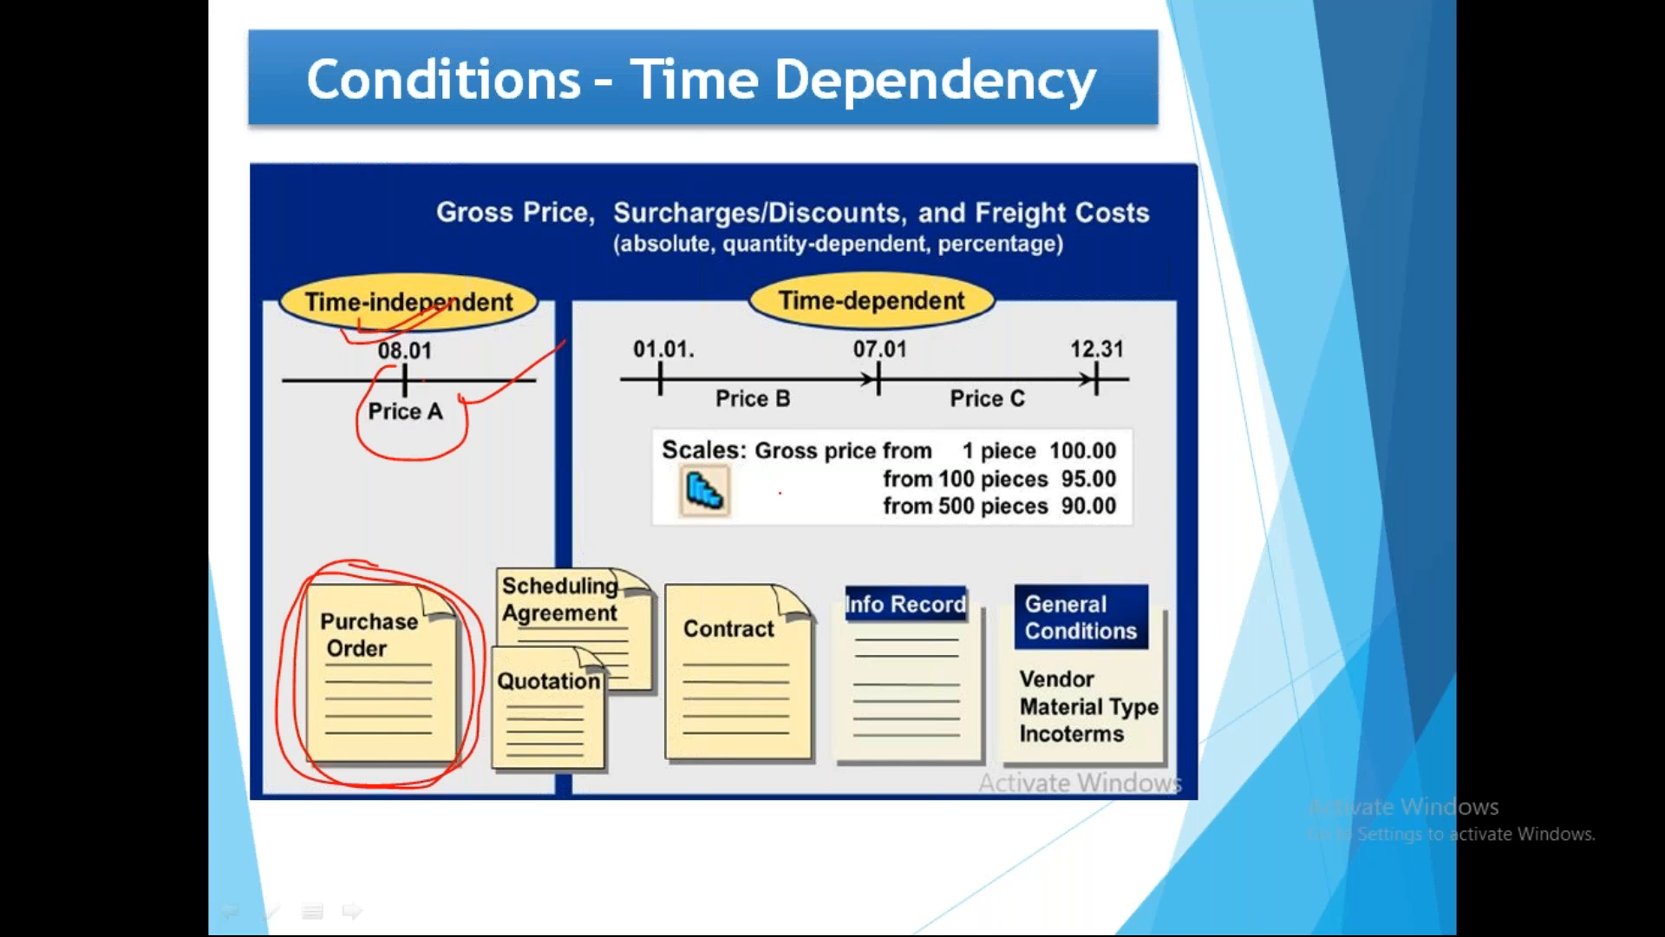
# Tick Scheduling Agreement, Quotation, Contract and Info Record on the slide.
pyautogui.moveTo(603, 590); pyautogui.dragTo(697, 536)
pyautogui.moveTo(569, 701); pyautogui.dragTo(643, 653)
pyautogui.moveTo(751, 632); pyautogui.dragTo(835, 583)
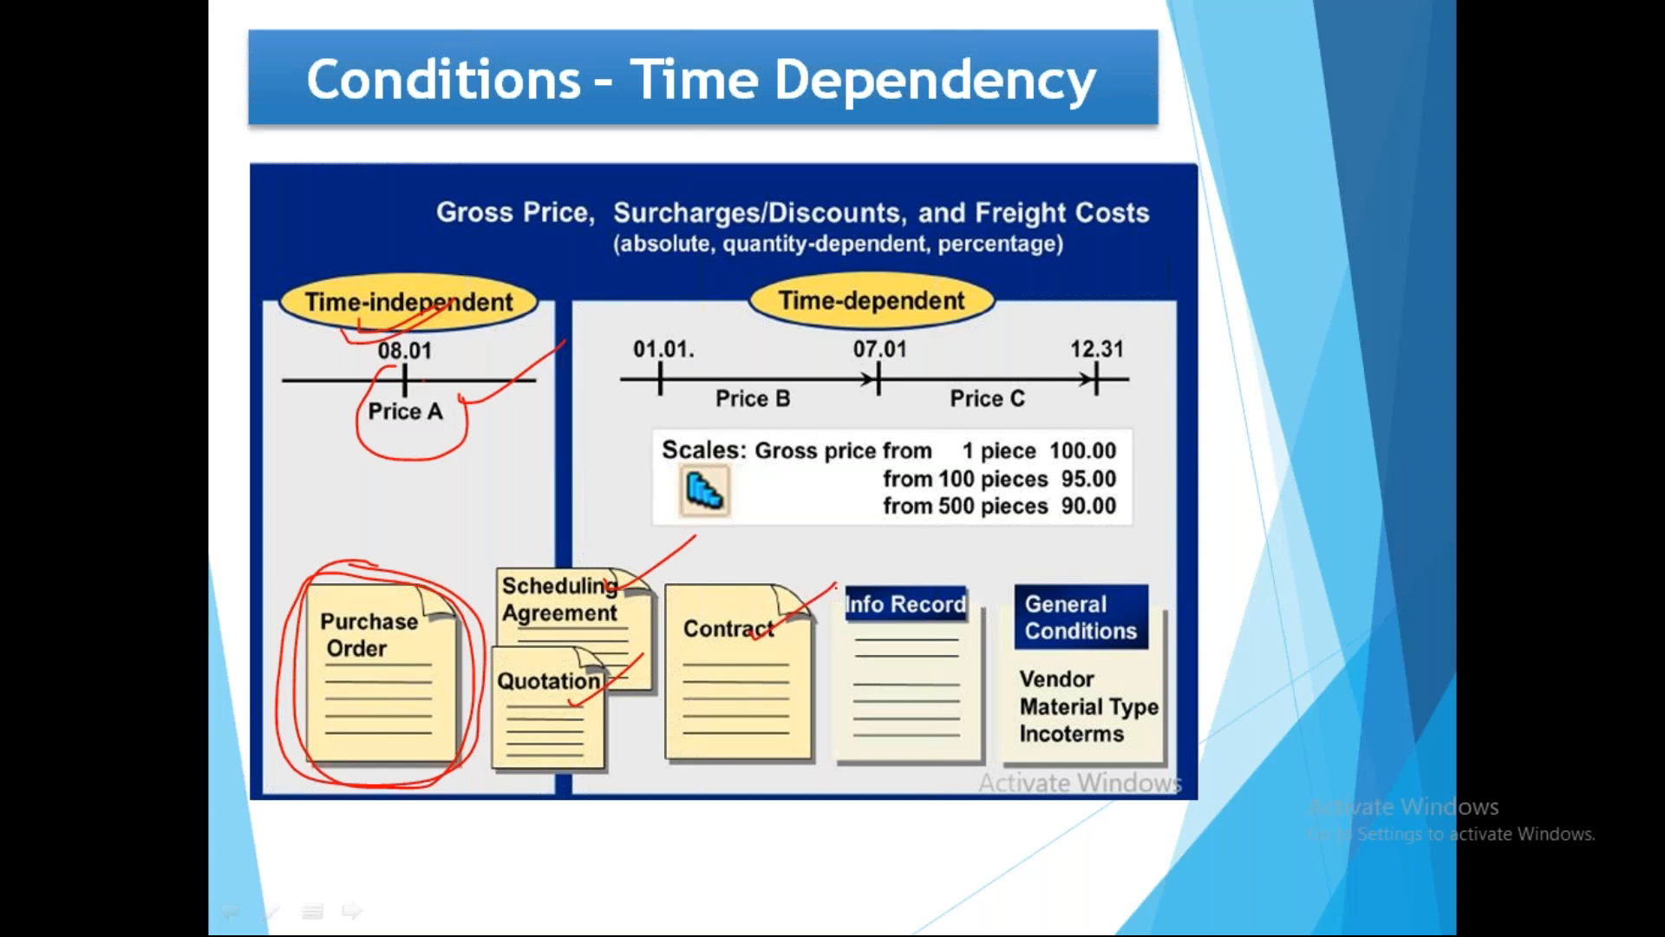
pyautogui.moveTo(907, 626)
pyautogui.mouseDown()
pyautogui.moveTo(916, 644)
pyautogui.moveTo(998, 588)
pyautogui.mouseUp()
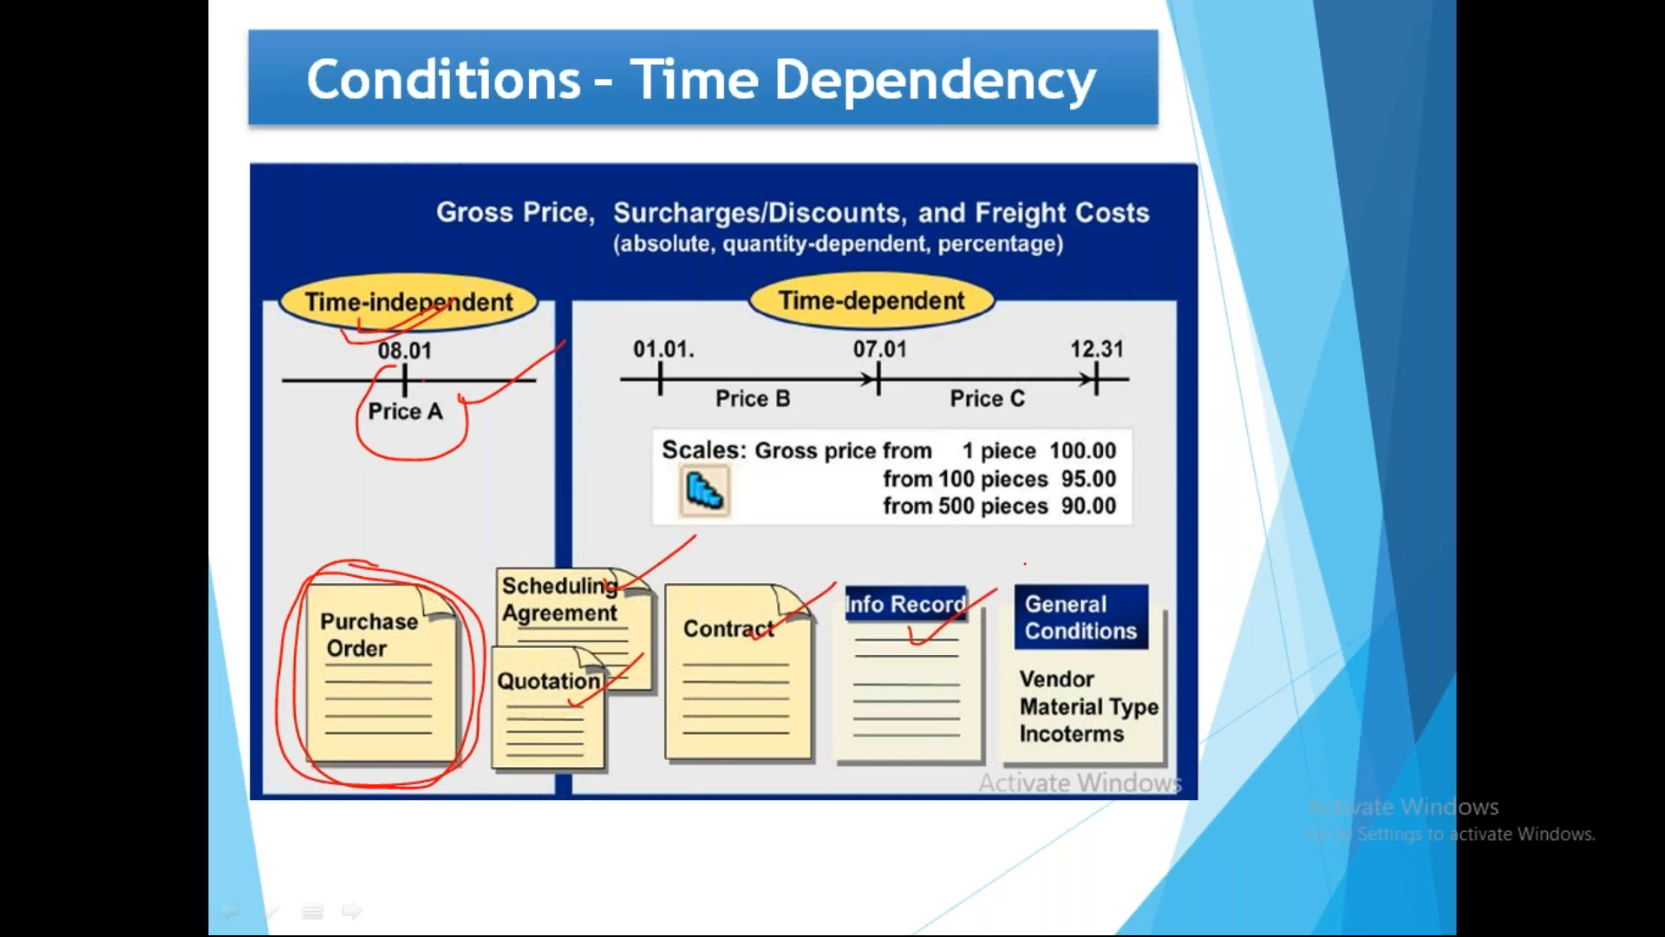
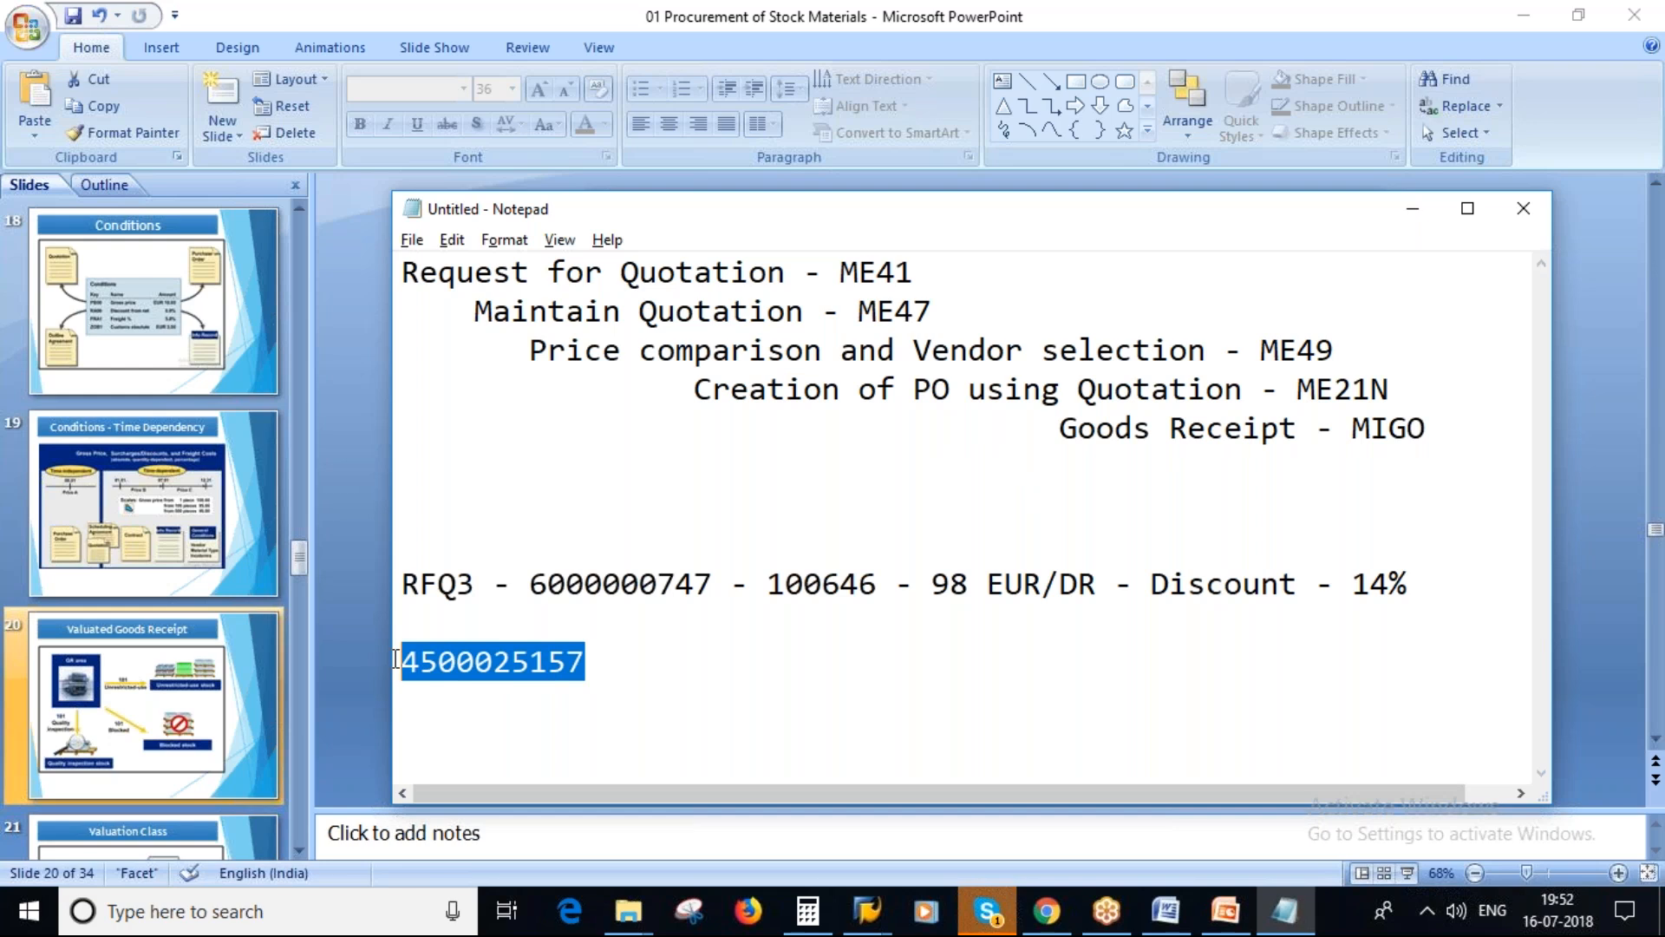
# Switch to PowerPoint, present the Valuated Goods Receipt slide full screen and circle Unrestricted-use stock in ink.
pyautogui.hotkey('alt', 'Tab')
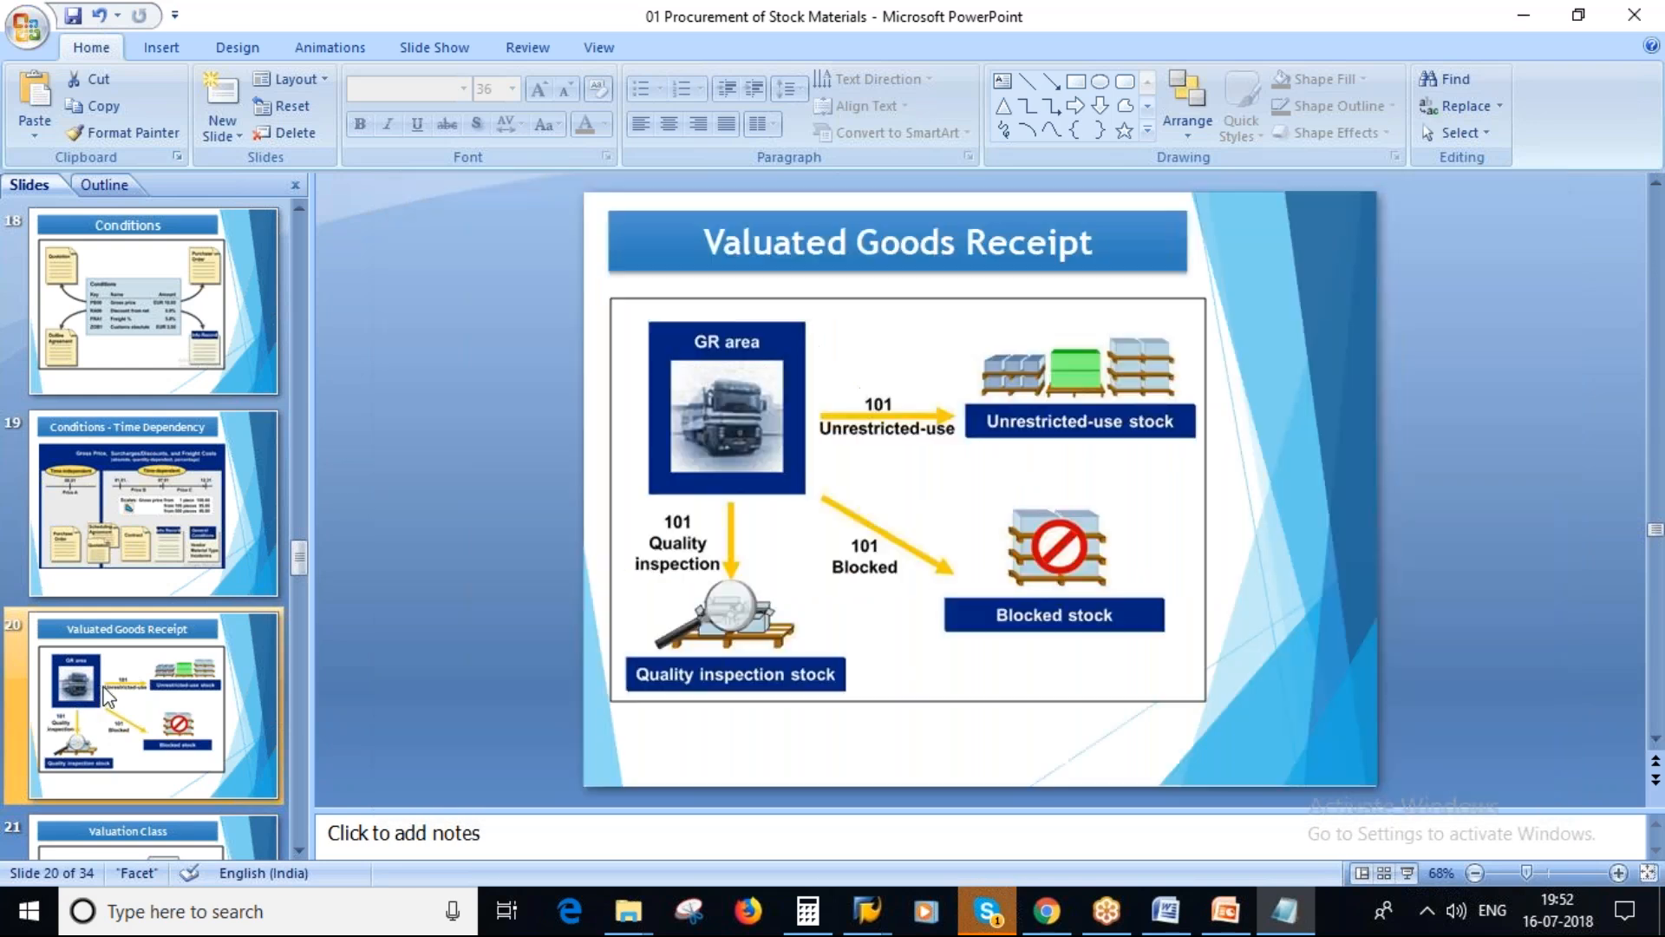
pyautogui.click(1408, 872)
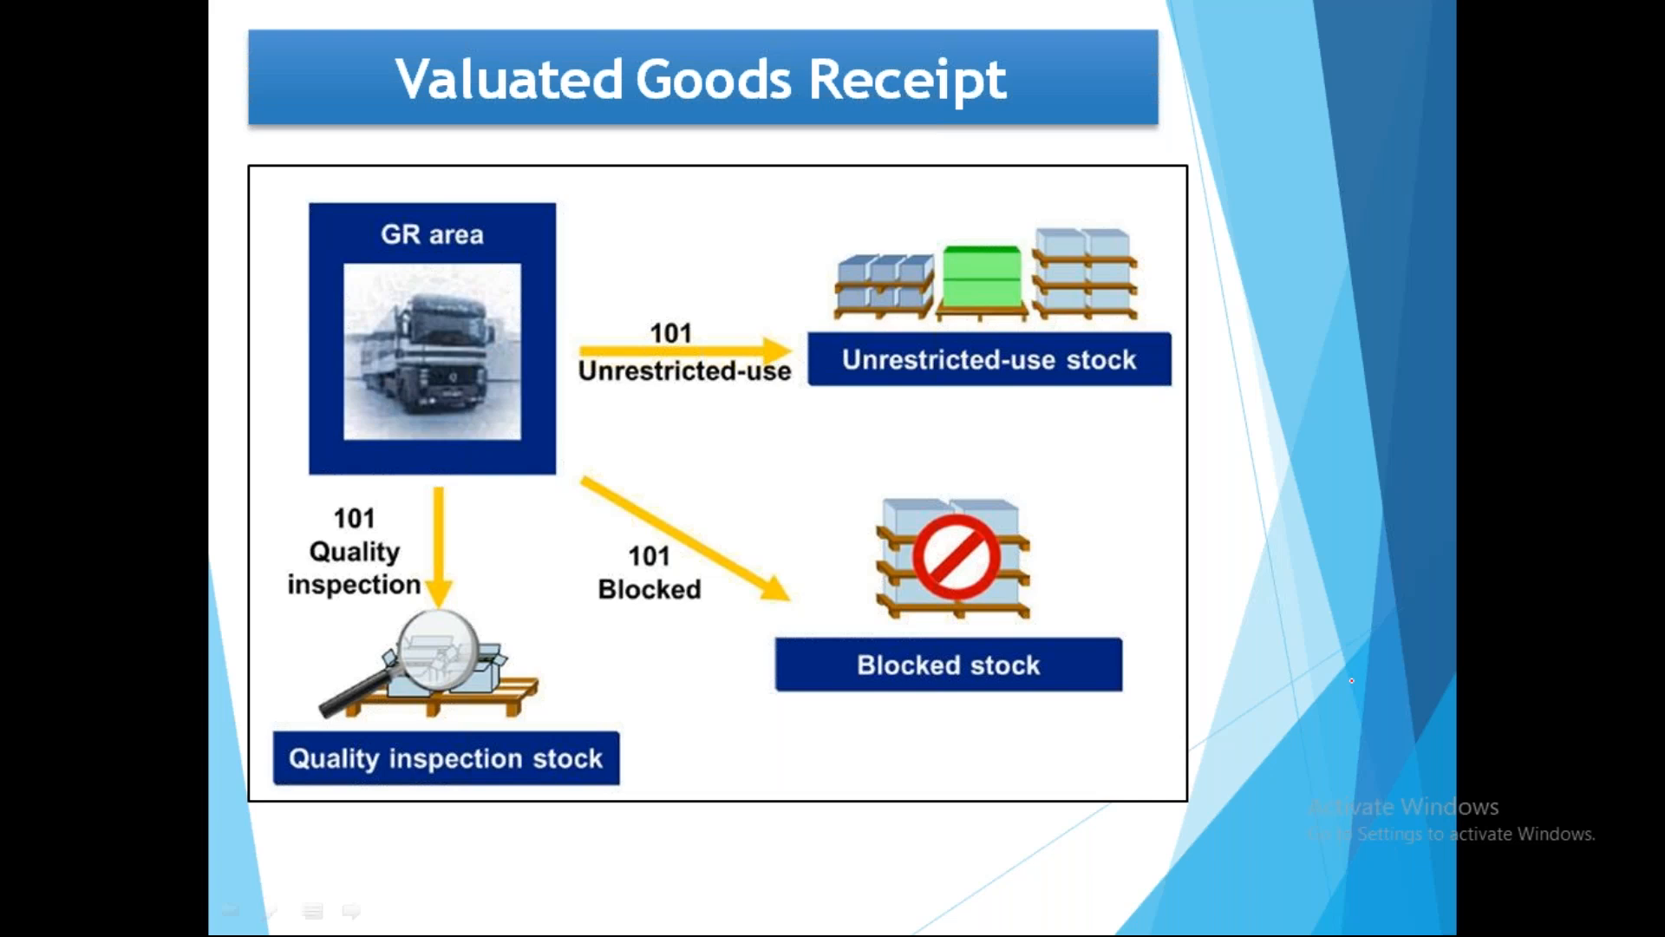
pyautogui.moveTo(914, 221)
pyautogui.mouseDown()
pyautogui.moveTo(798, 307)
pyautogui.moveTo(1106, 400)
pyautogui.moveTo(846, 215)
pyautogui.moveTo(1176, 386)
pyautogui.moveTo(1117, 220)
pyautogui.moveTo(971, 198)
pyautogui.mouseUp()
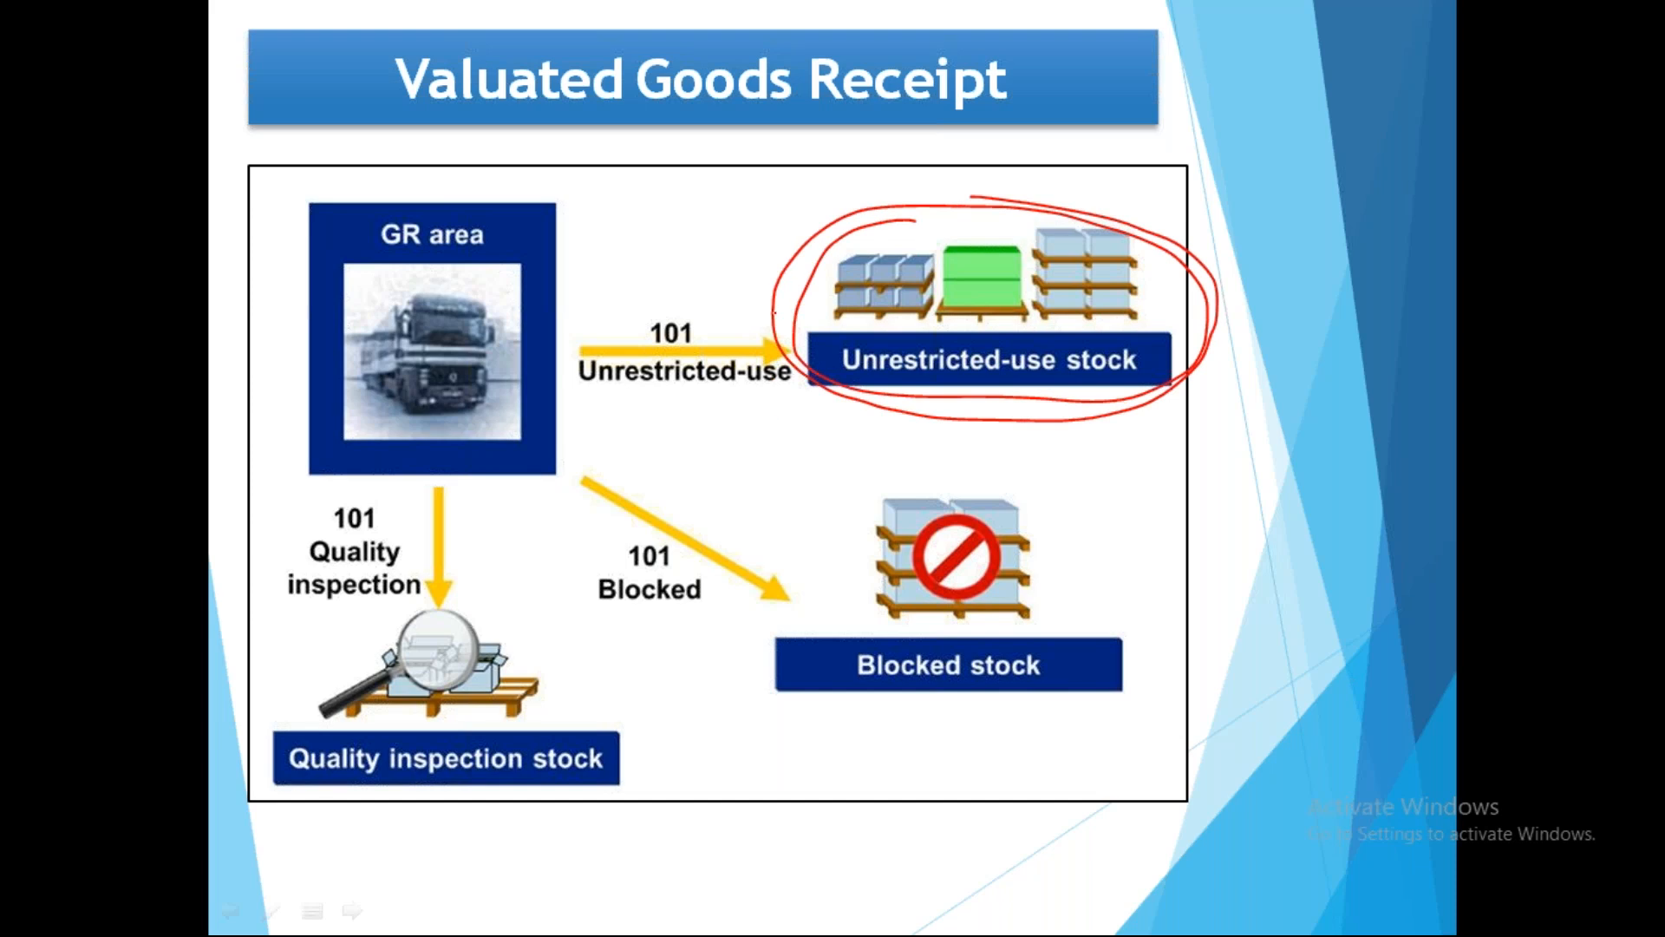
# Tick Unrestricted-use stock, circle, tick and cross out Blocked stock, and circle Quality inspection stock on the slide.
pyautogui.moveTo(769, 306); pyautogui.dragTo(856, 269)
pyautogui.moveTo(905, 479)
pyautogui.mouseDown()
pyautogui.moveTo(859, 486)
pyautogui.moveTo(1020, 725)
pyautogui.moveTo(911, 449)
pyautogui.moveTo(1115, 685)
pyautogui.moveTo(1123, 526)
pyautogui.mouseUp()
pyautogui.moveTo(1089, 584); pyautogui.dragTo(1167, 543)
pyautogui.moveTo(945, 505); pyautogui.dragTo(1123, 667)
pyautogui.moveTo(1080, 557); pyautogui.dragTo(980, 675)
pyautogui.moveTo(449, 605)
pyautogui.mouseDown()
pyautogui.moveTo(308, 664)
pyautogui.moveTo(668, 718)
pyautogui.moveTo(300, 748)
pyautogui.moveTo(704, 691)
pyautogui.moveTo(641, 647)
pyautogui.moveTo(490, 664)
pyautogui.moveTo(347, 642)
pyautogui.moveTo(510, 712)
pyautogui.moveTo(363, 705)
pyautogui.moveTo(444, 597)
pyautogui.moveTo(445, 732)
pyautogui.mouseUp()
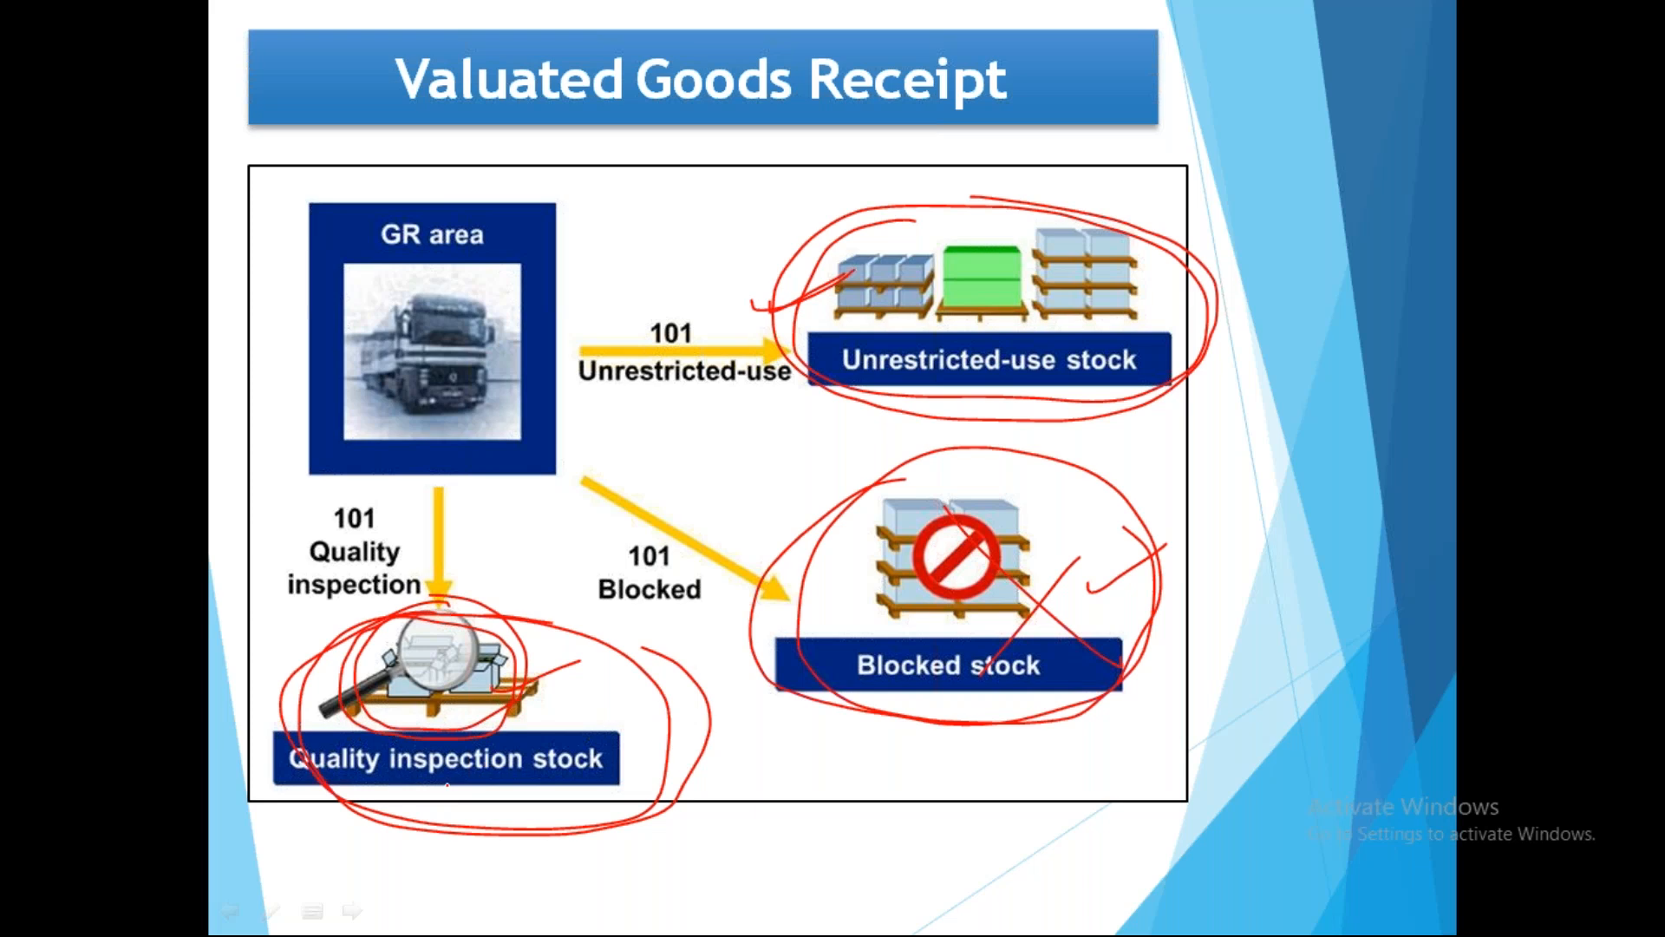
# Tick the three 101 movement labels for unrestricted-use, blocked and quality inspection, then end the slide show.
pyautogui.moveTo(576, 358)
pyautogui.mouseDown()
pyautogui.moveTo(632, 373)
pyautogui.moveTo(733, 319)
pyautogui.mouseUp()
pyautogui.moveTo(667, 572); pyautogui.dragTo(803, 539)
pyautogui.moveTo(462, 647)
pyautogui.mouseDown()
pyautogui.moveTo(496, 681)
pyautogui.moveTo(623, 600)
pyautogui.mouseUp()
pyautogui.press('Right')
pyautogui.press('Escape')
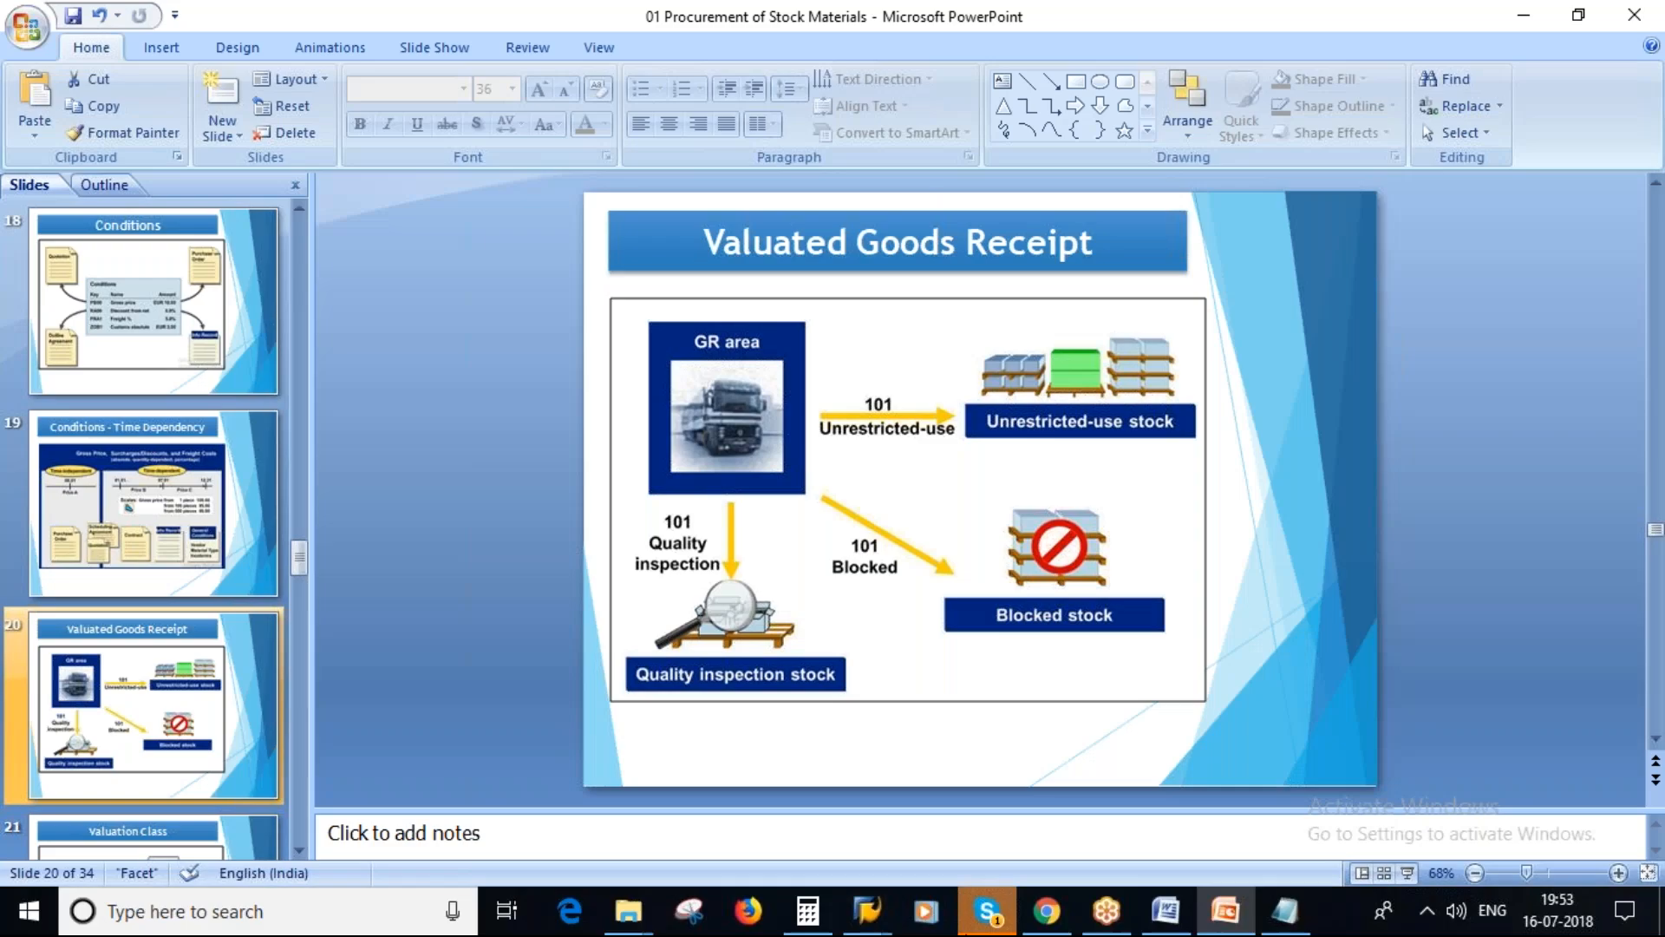
# Return to the purchase order in SAP and examine the Sulphuric Acid item's delivery, material, schedule, invoice, conditions and delivery address details.
pyautogui.moveTo(870, 906)
pyautogui.click(1206, 807)
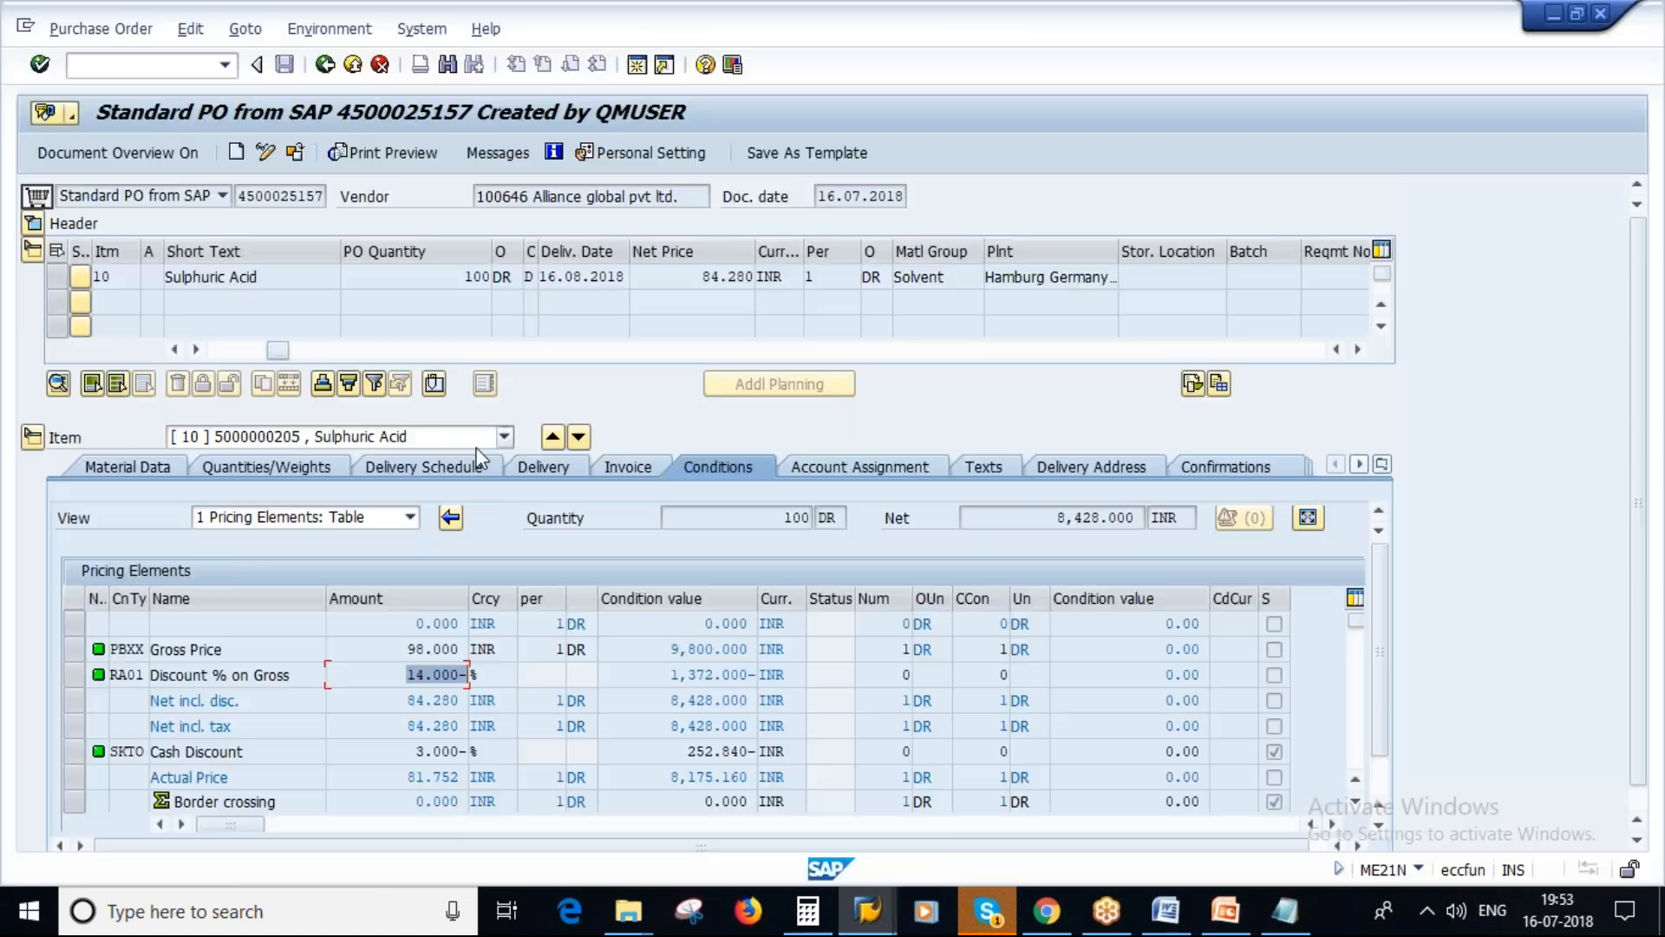
pyautogui.click(542, 468)
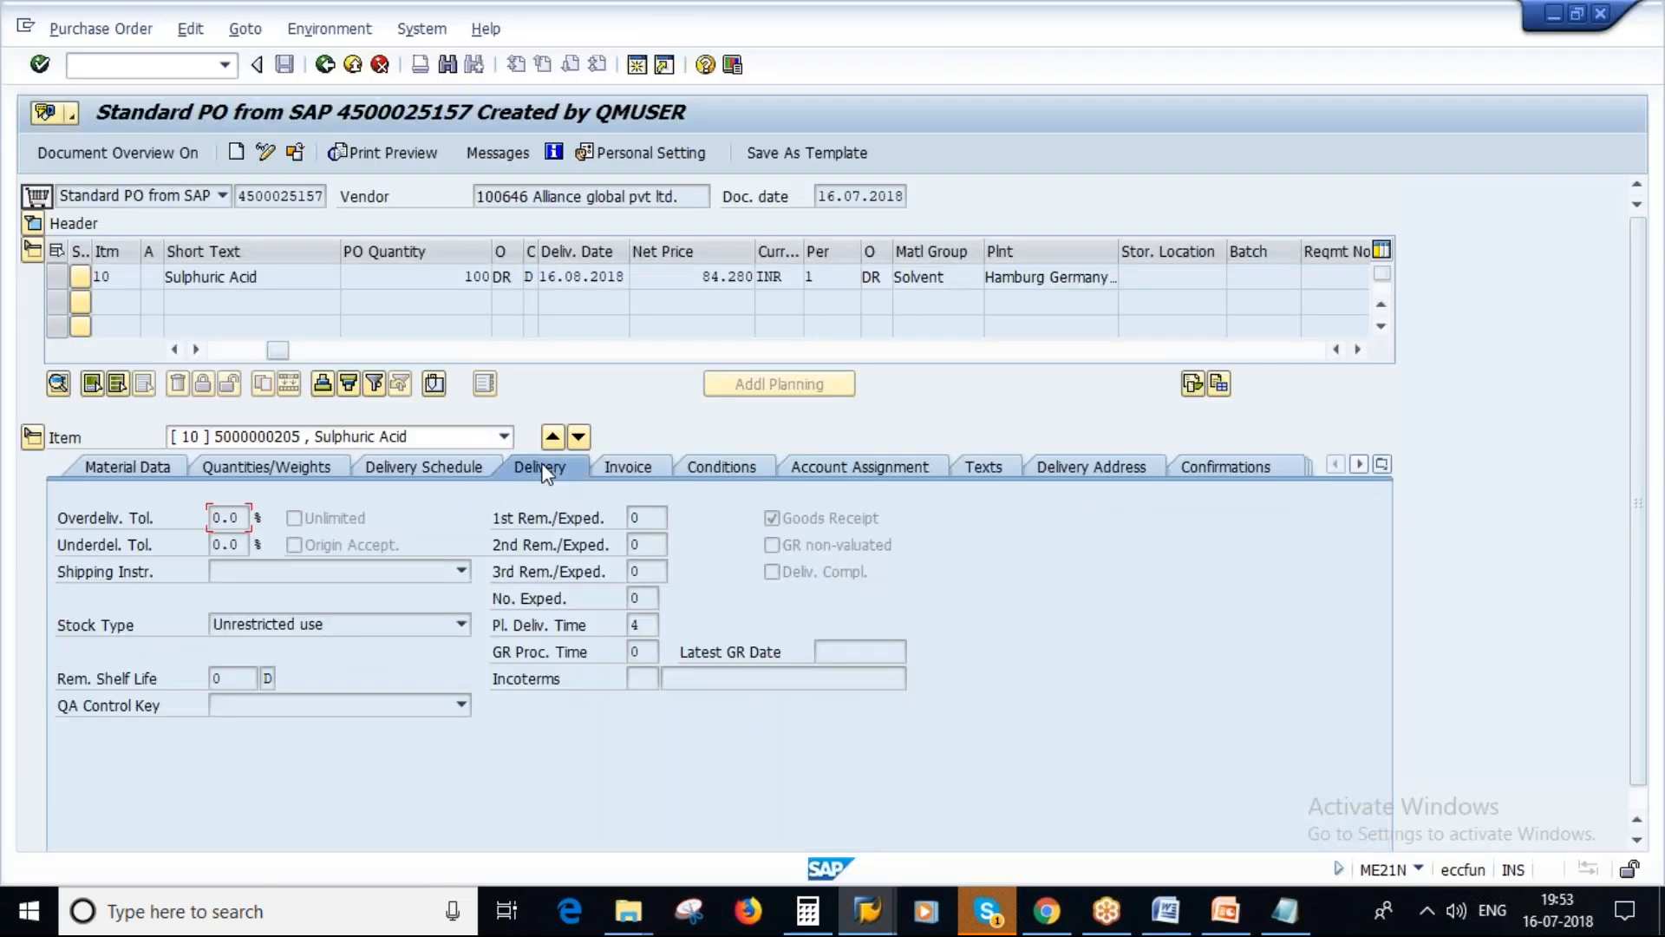
pyautogui.click(121, 468)
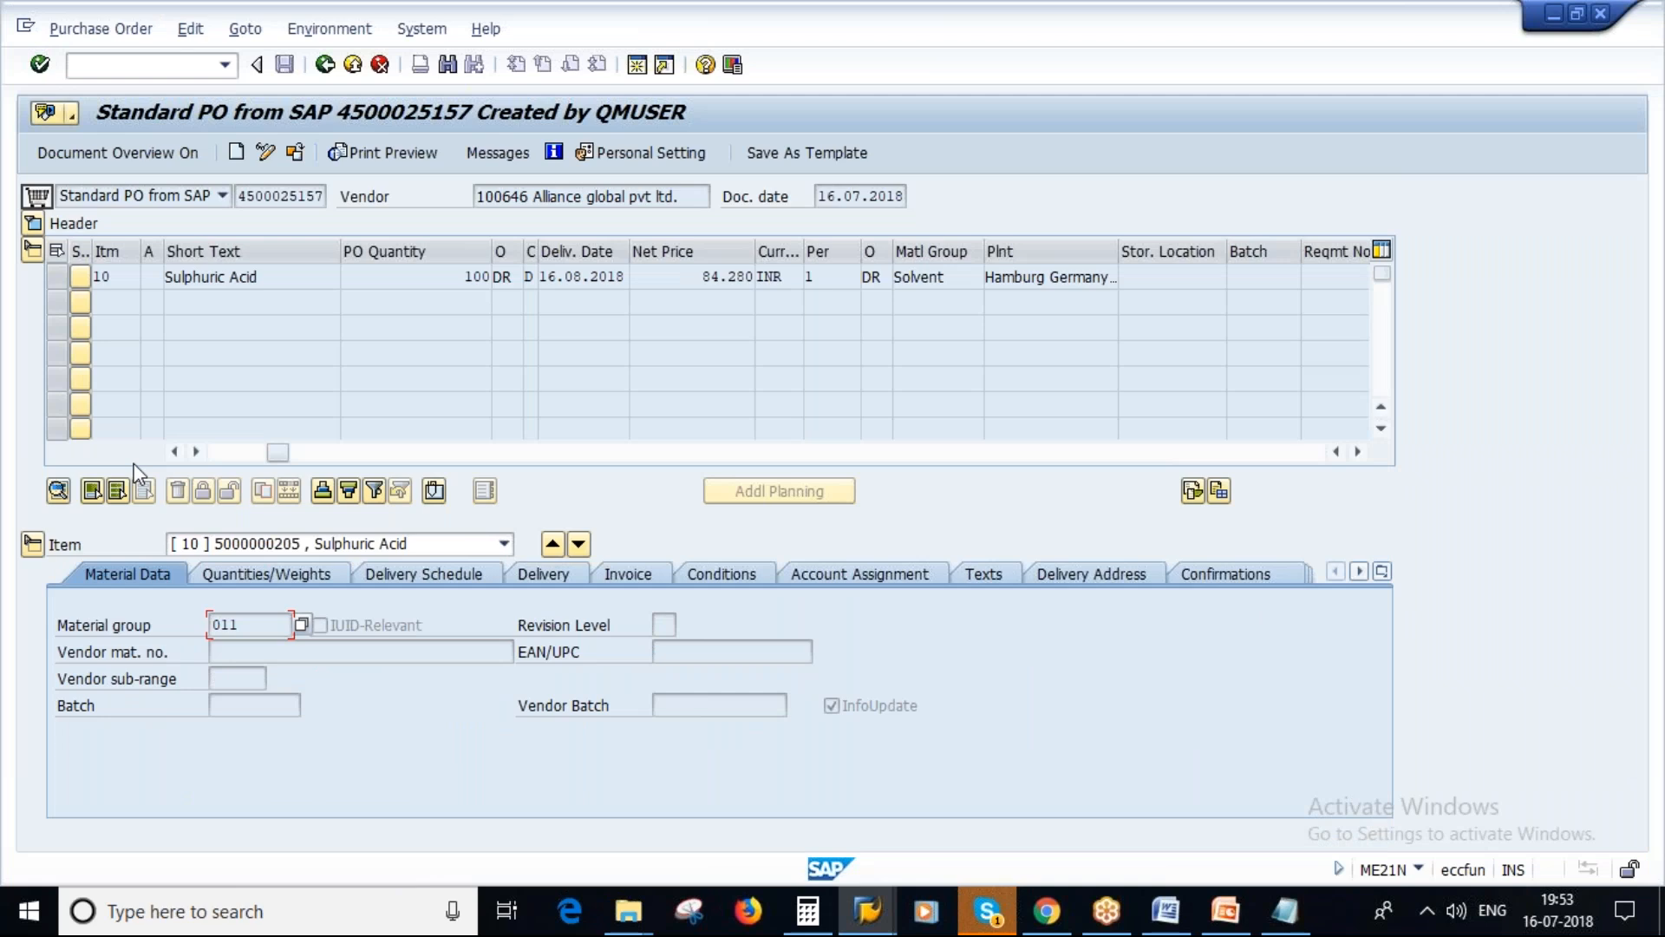
pyautogui.click(276, 574)
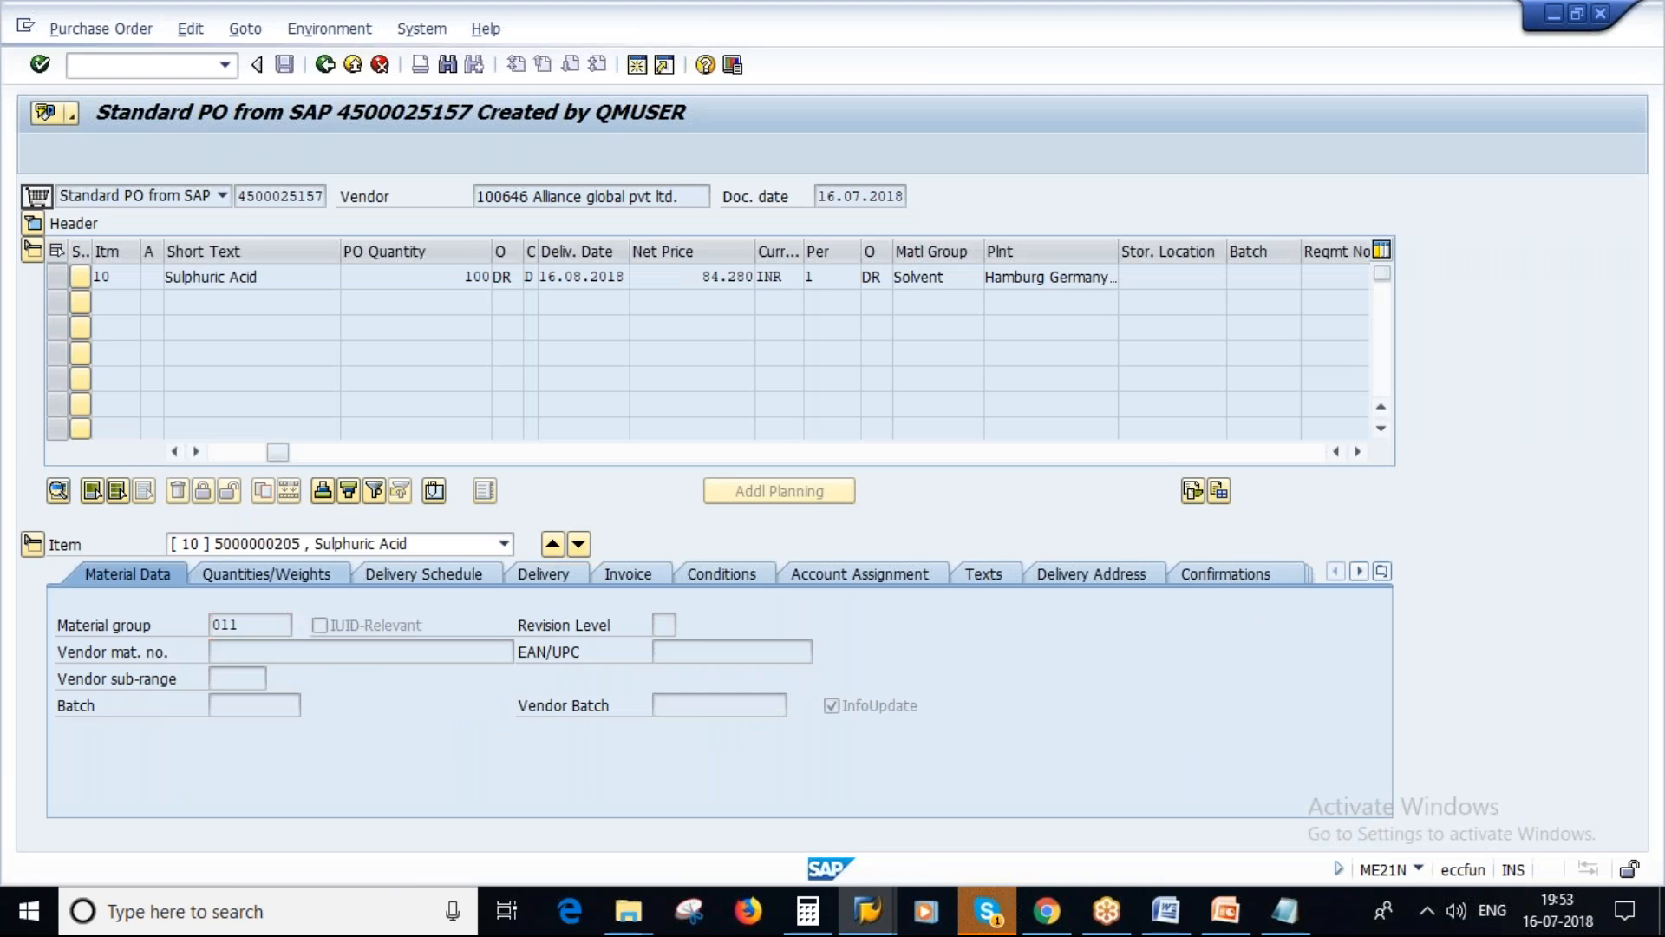
pyautogui.click(423, 572)
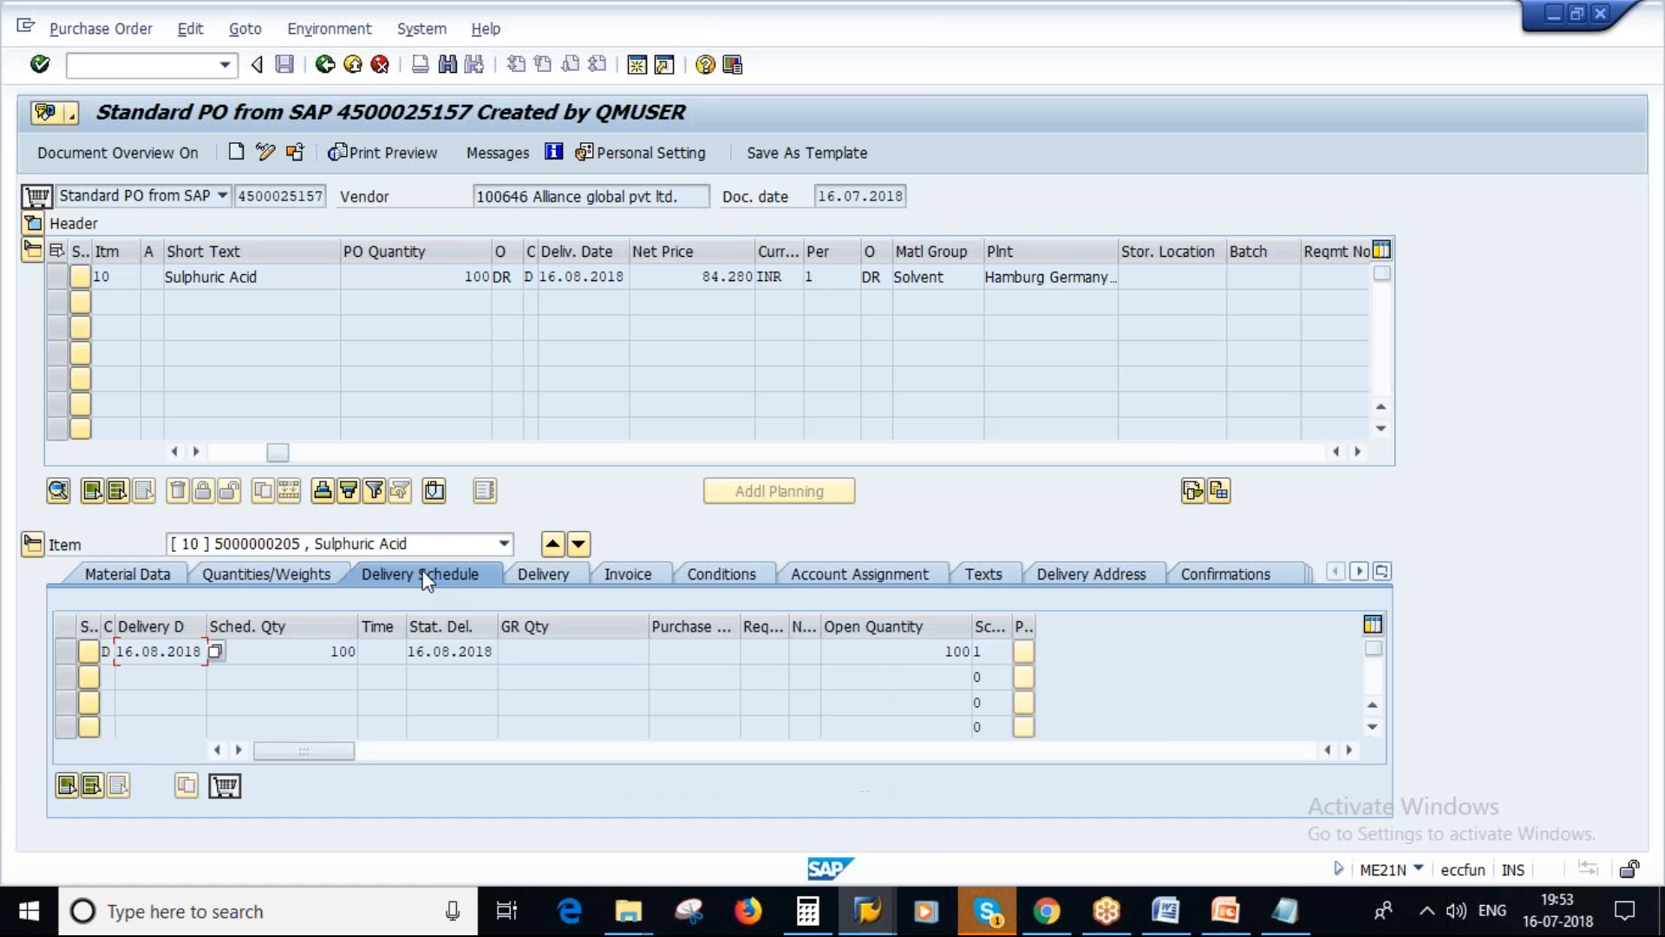
pyautogui.click(544, 574)
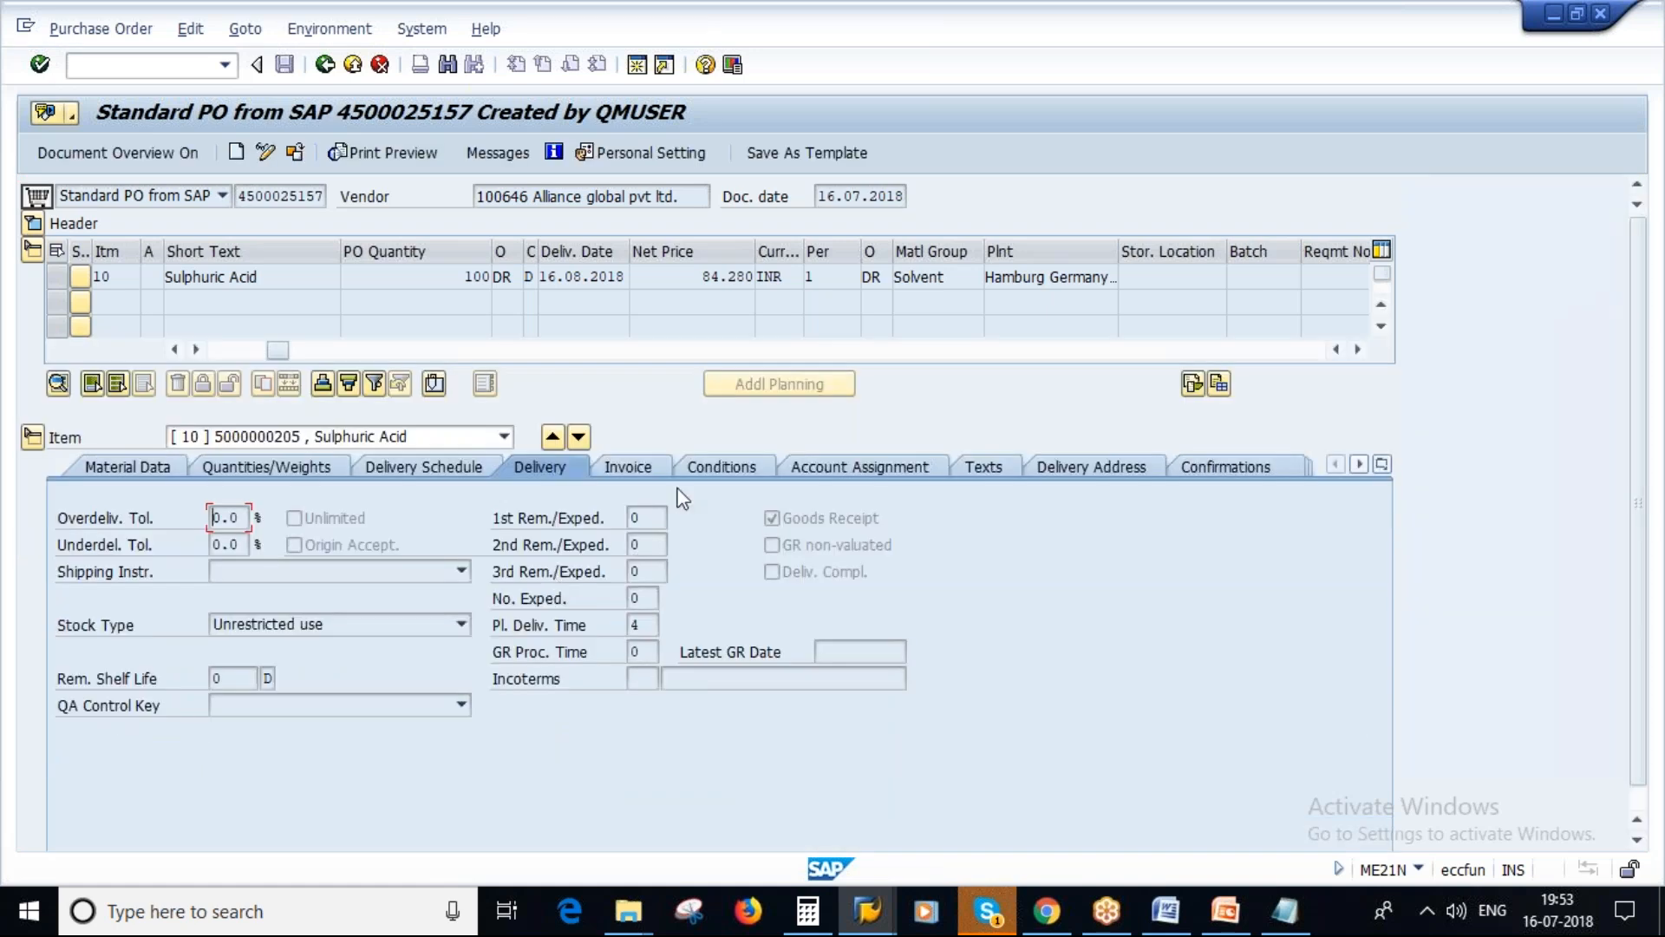
pyautogui.click(631, 477)
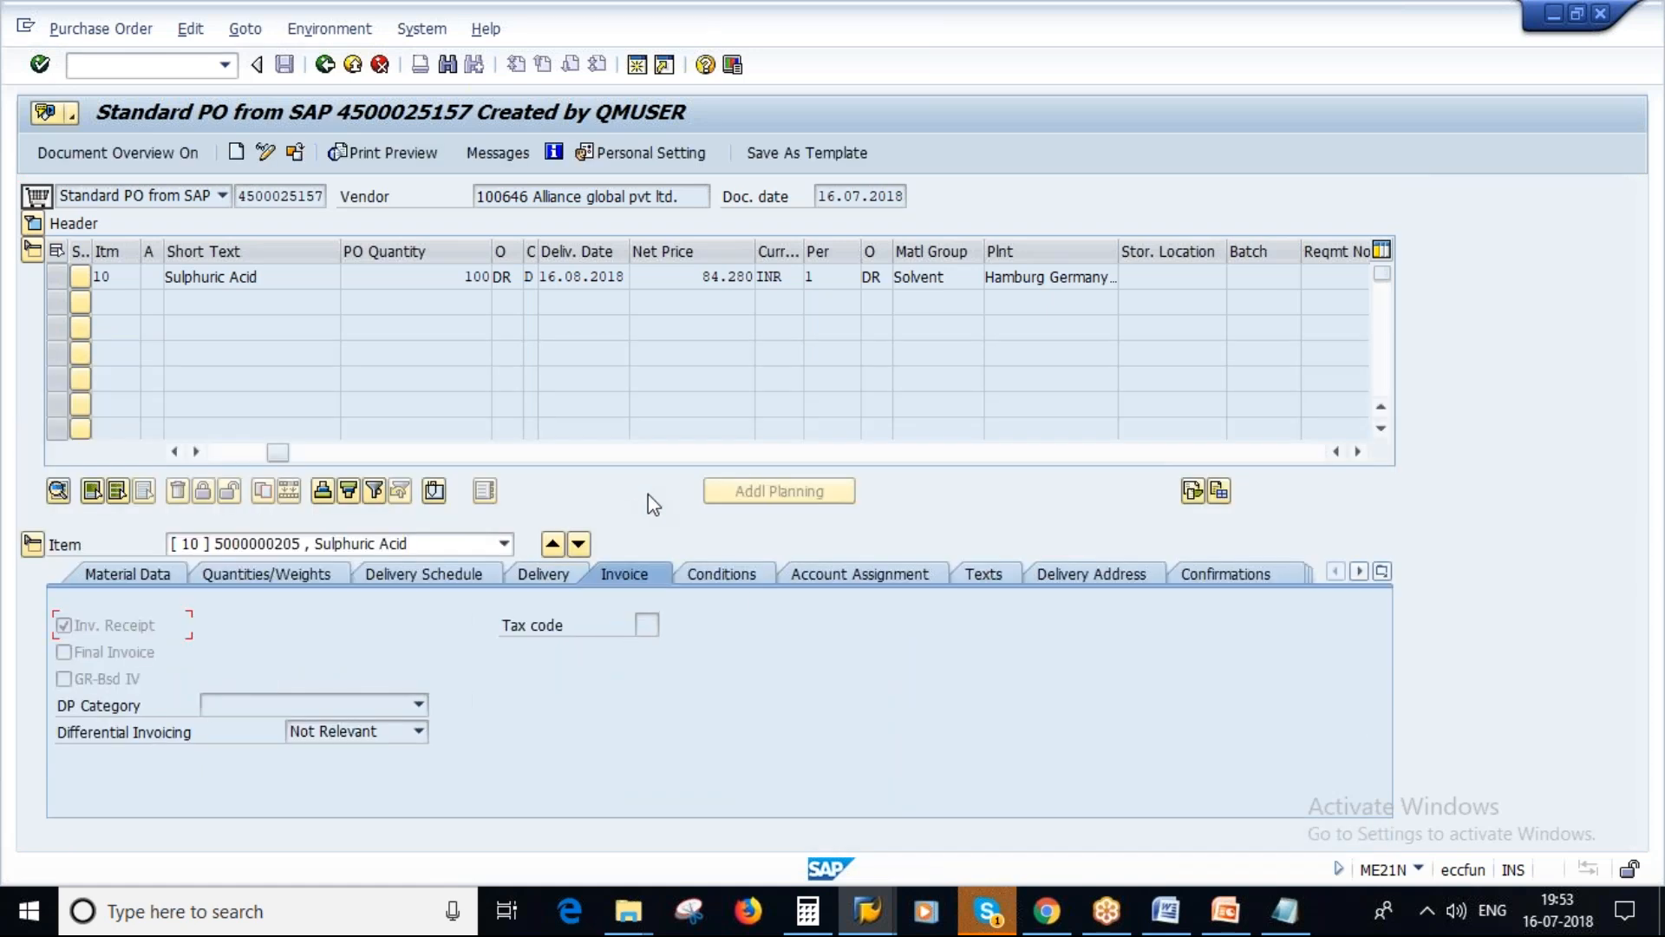
pyautogui.click(744, 573)
pyautogui.click(863, 468)
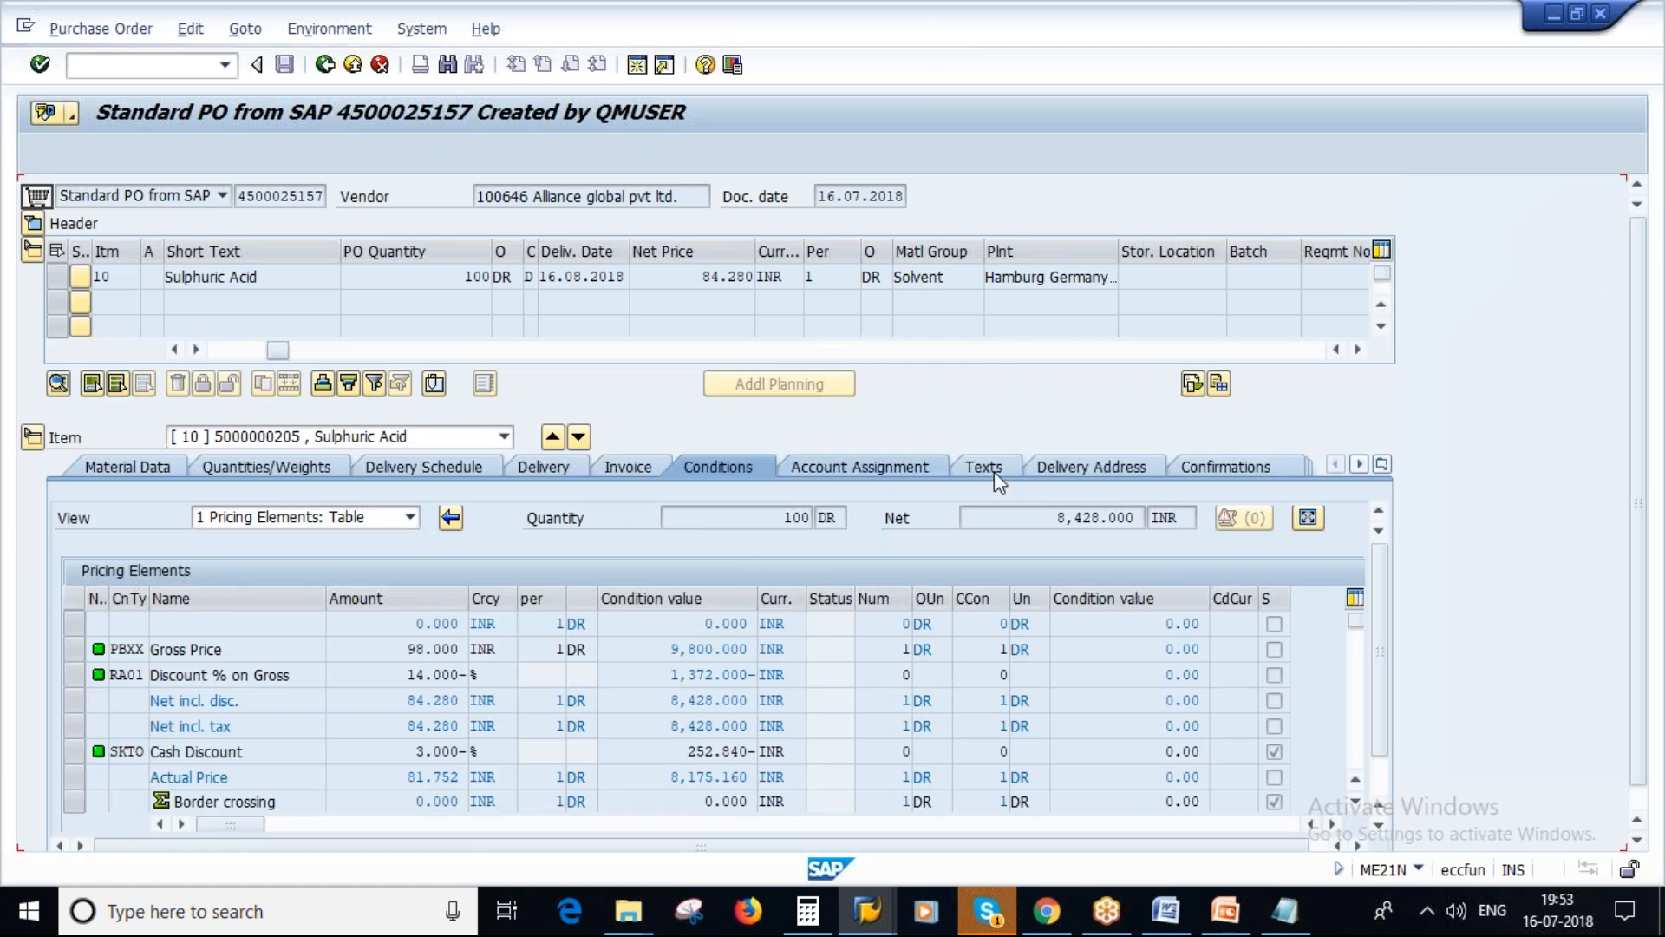
pyautogui.click(1064, 475)
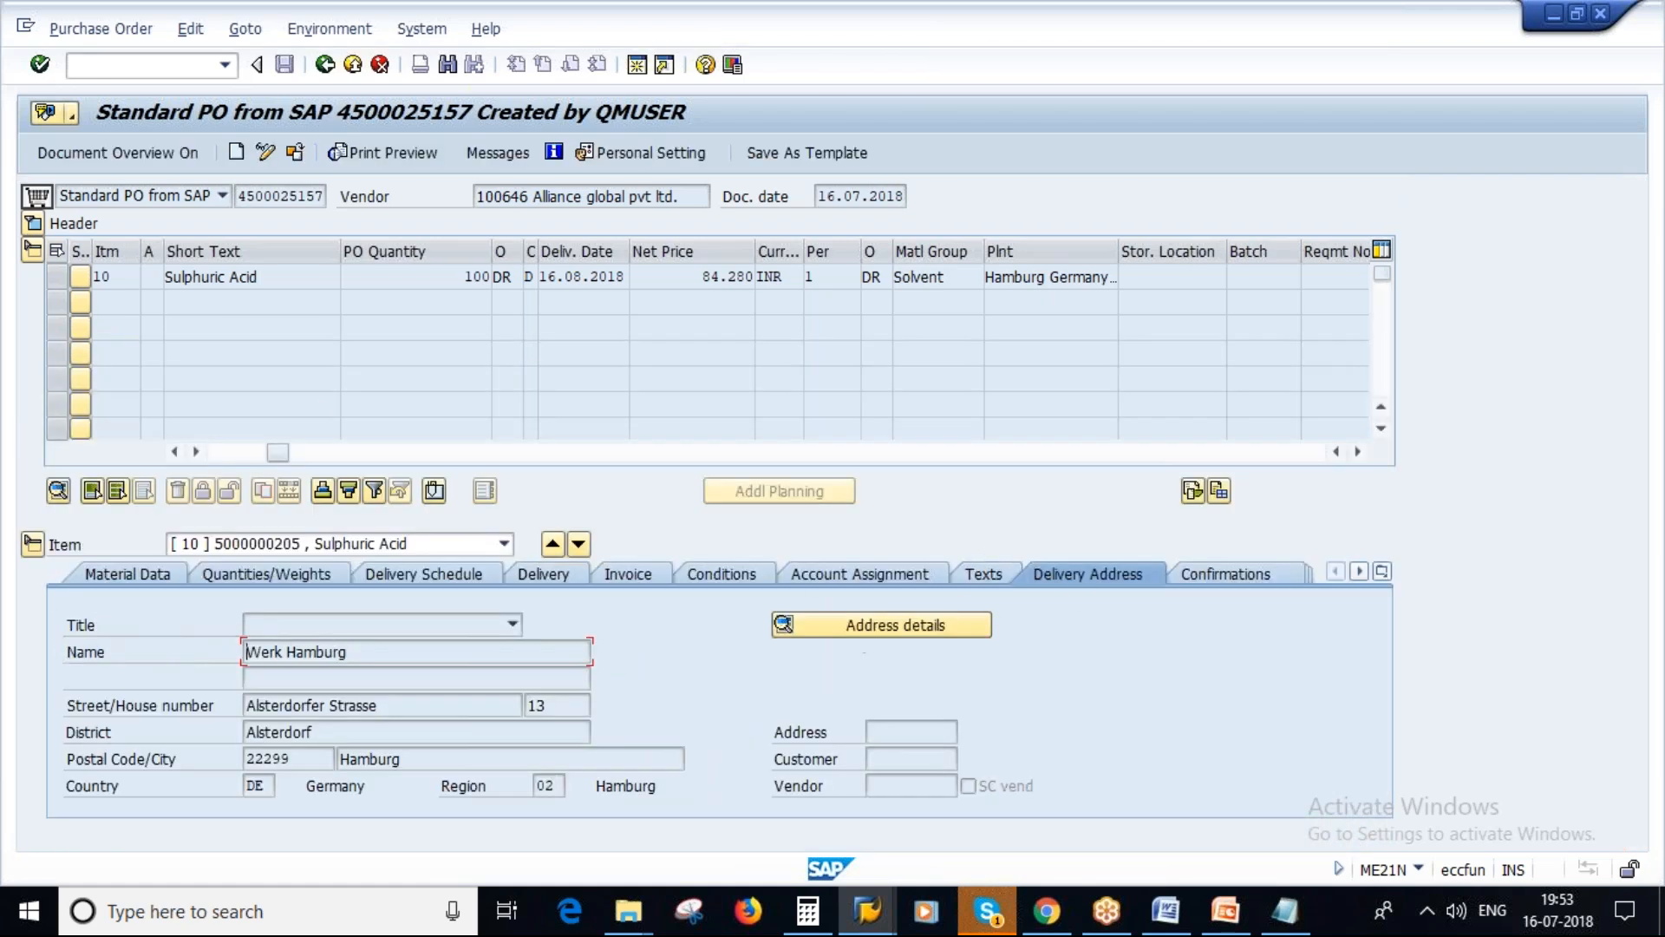
# Copy the purchase order number, leave the order and open the MIGO goods receipt transaction.
pyautogui.moveTo(241, 197); pyautogui.dragTo(349, 207)
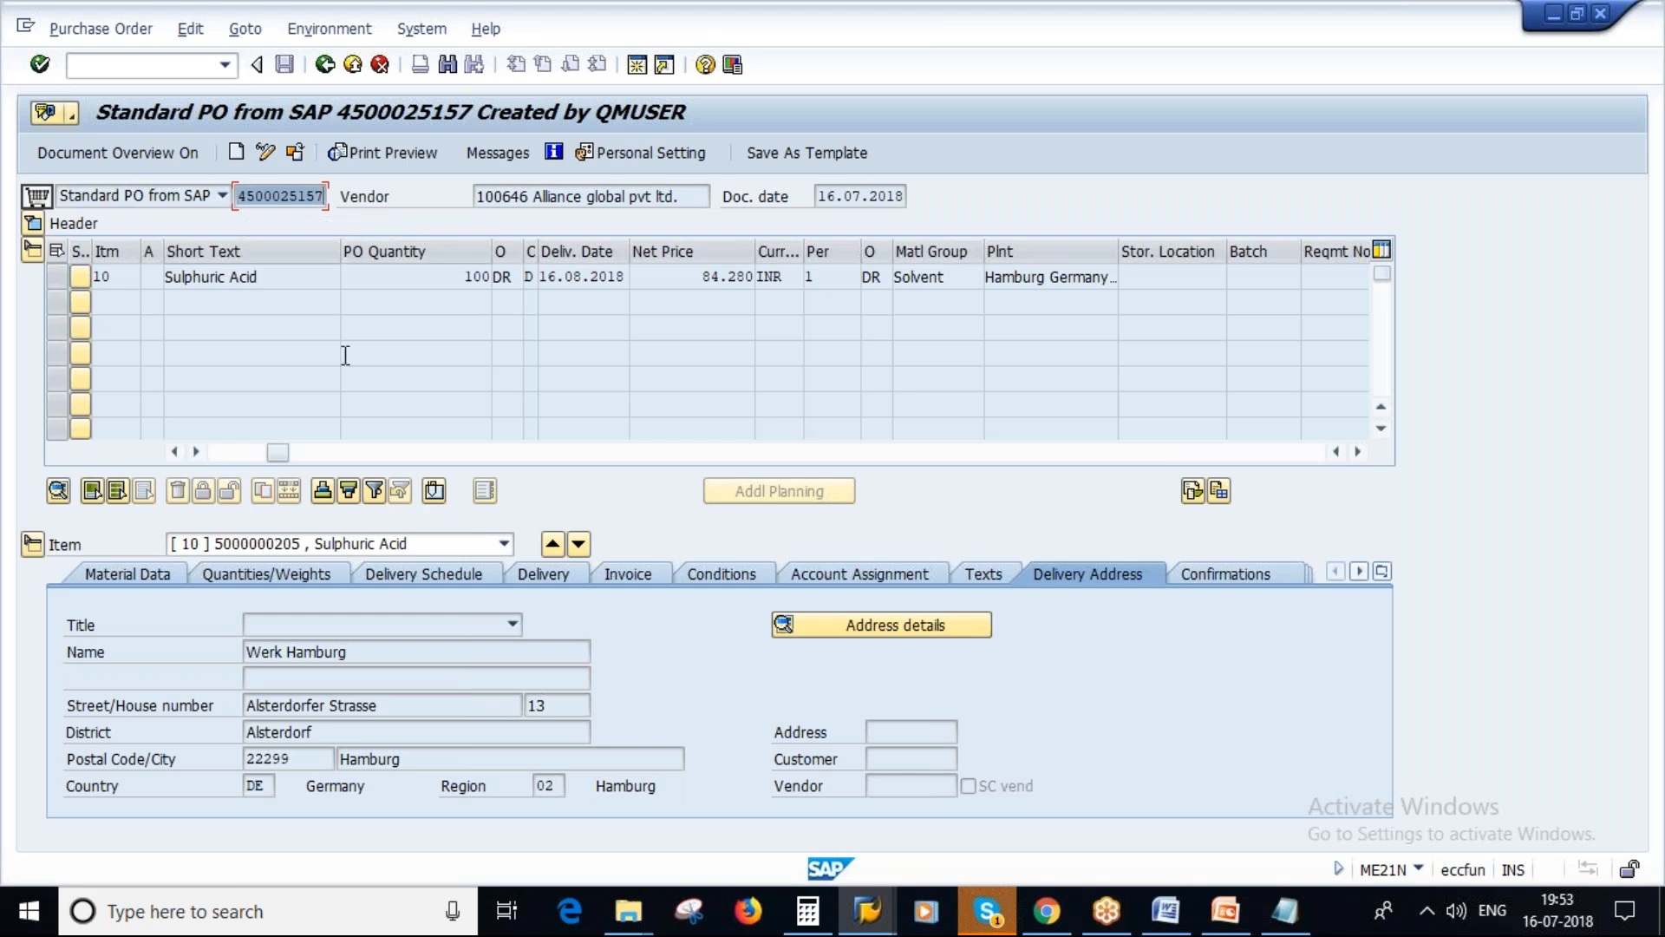
pyautogui.hotkey('ctrl', 'c')
pyautogui.moveTo(242, 196); pyautogui.dragTo(325, 196)
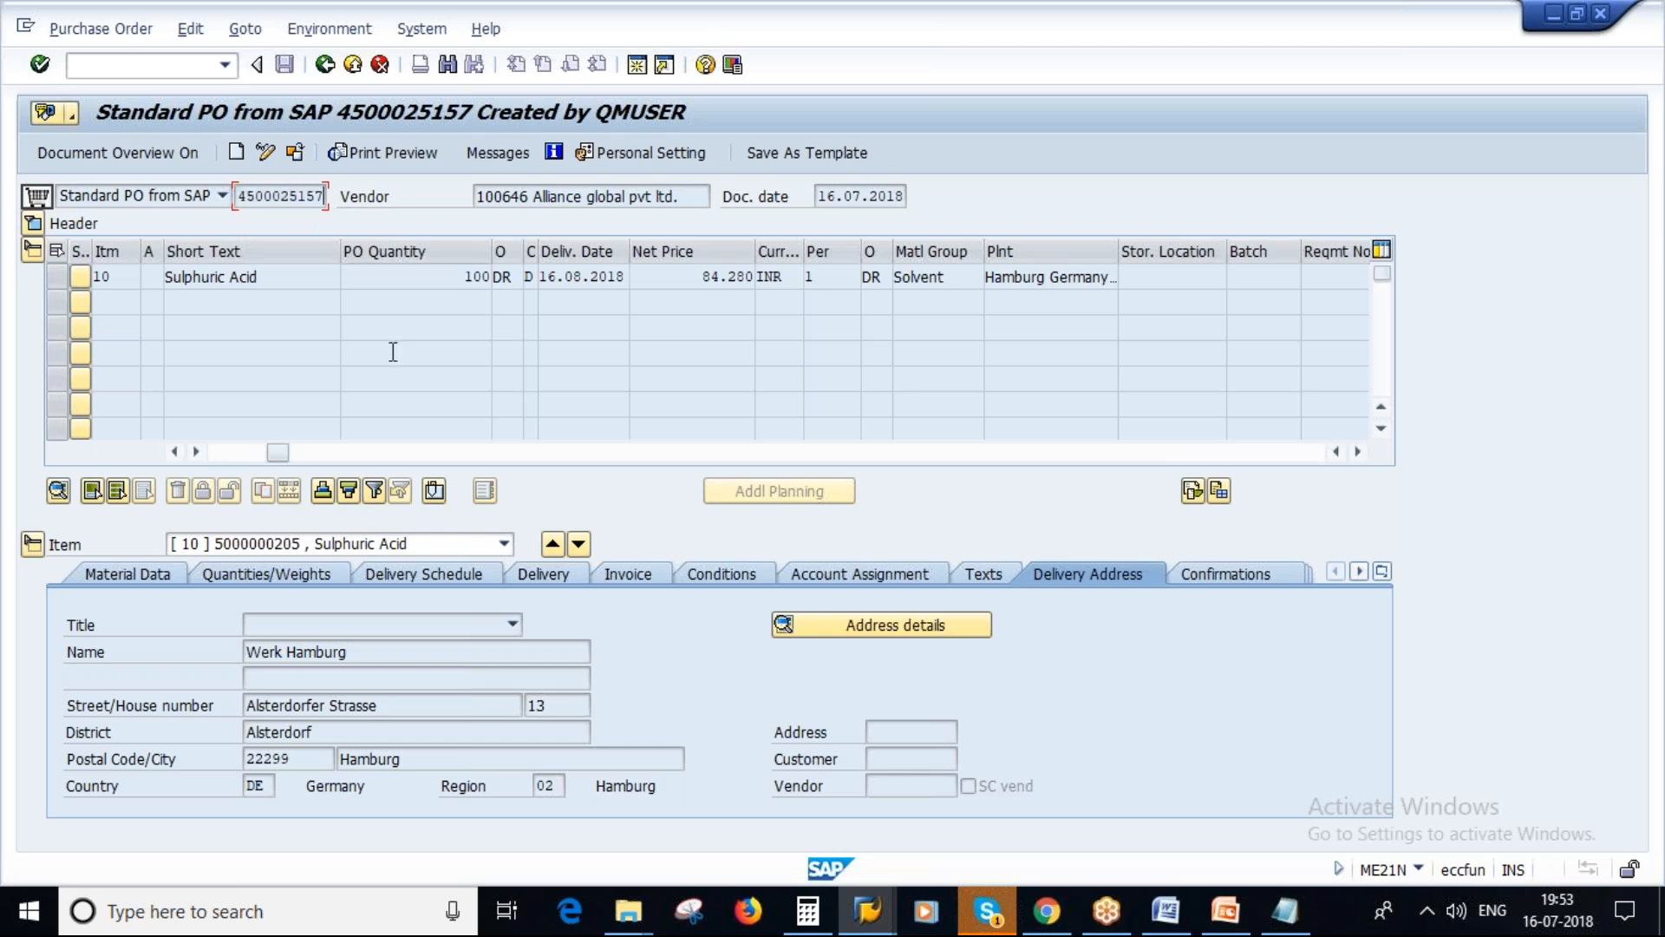
pyautogui.click(324, 64)
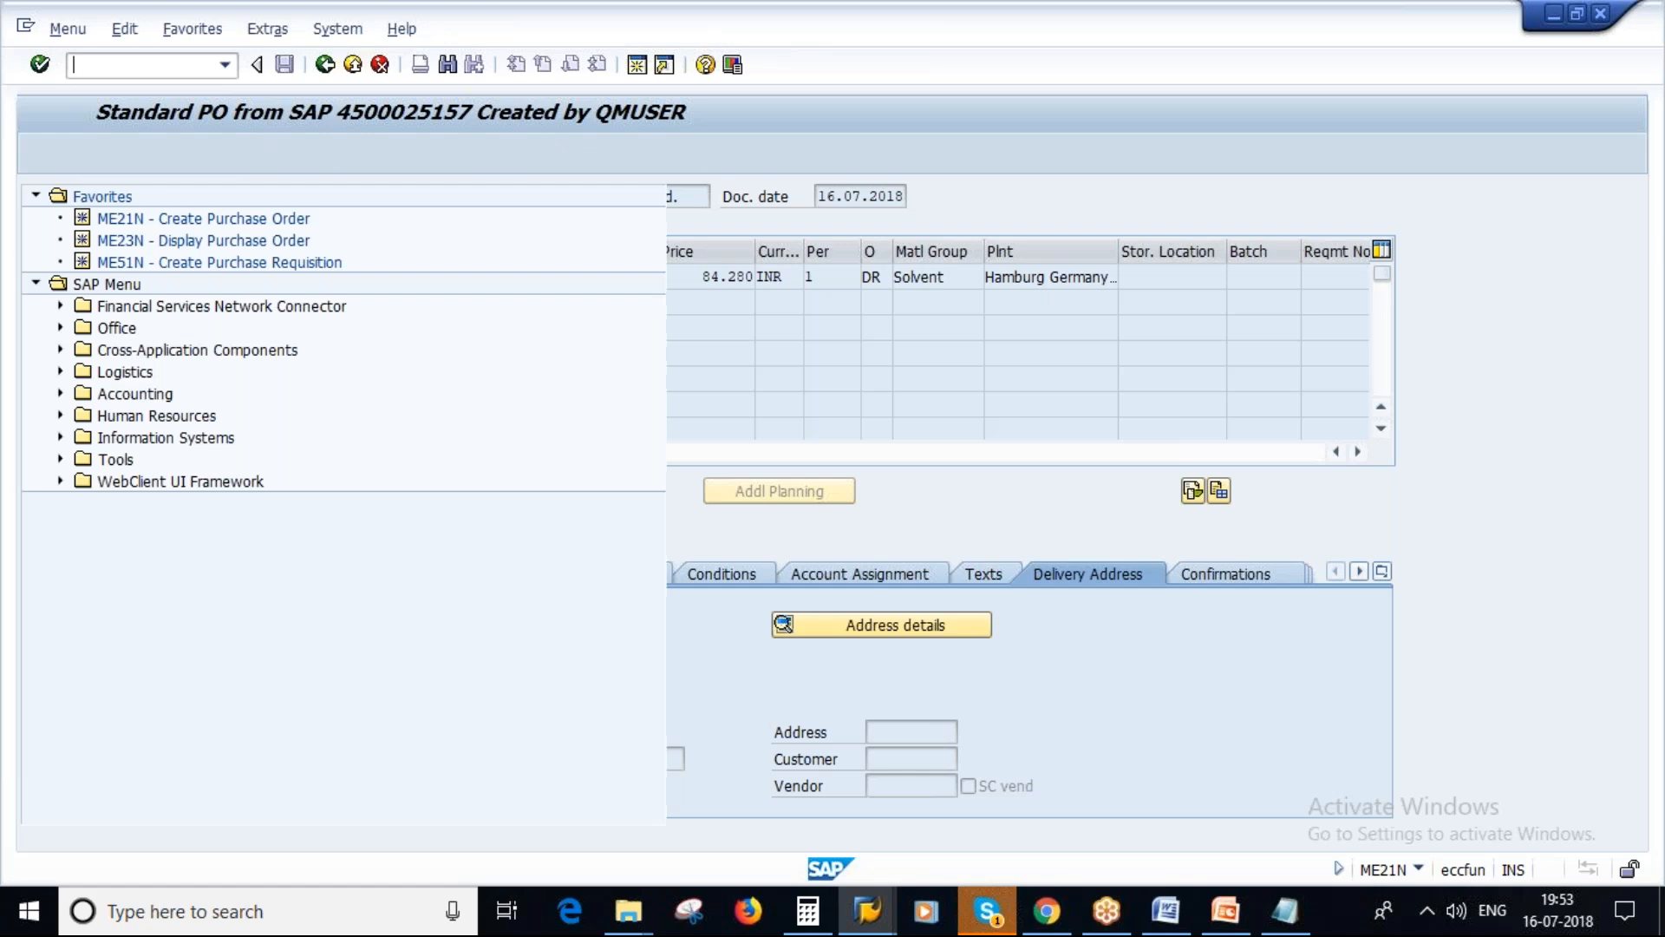
pyautogui.write('MIGO')
pyautogui.press('Return')
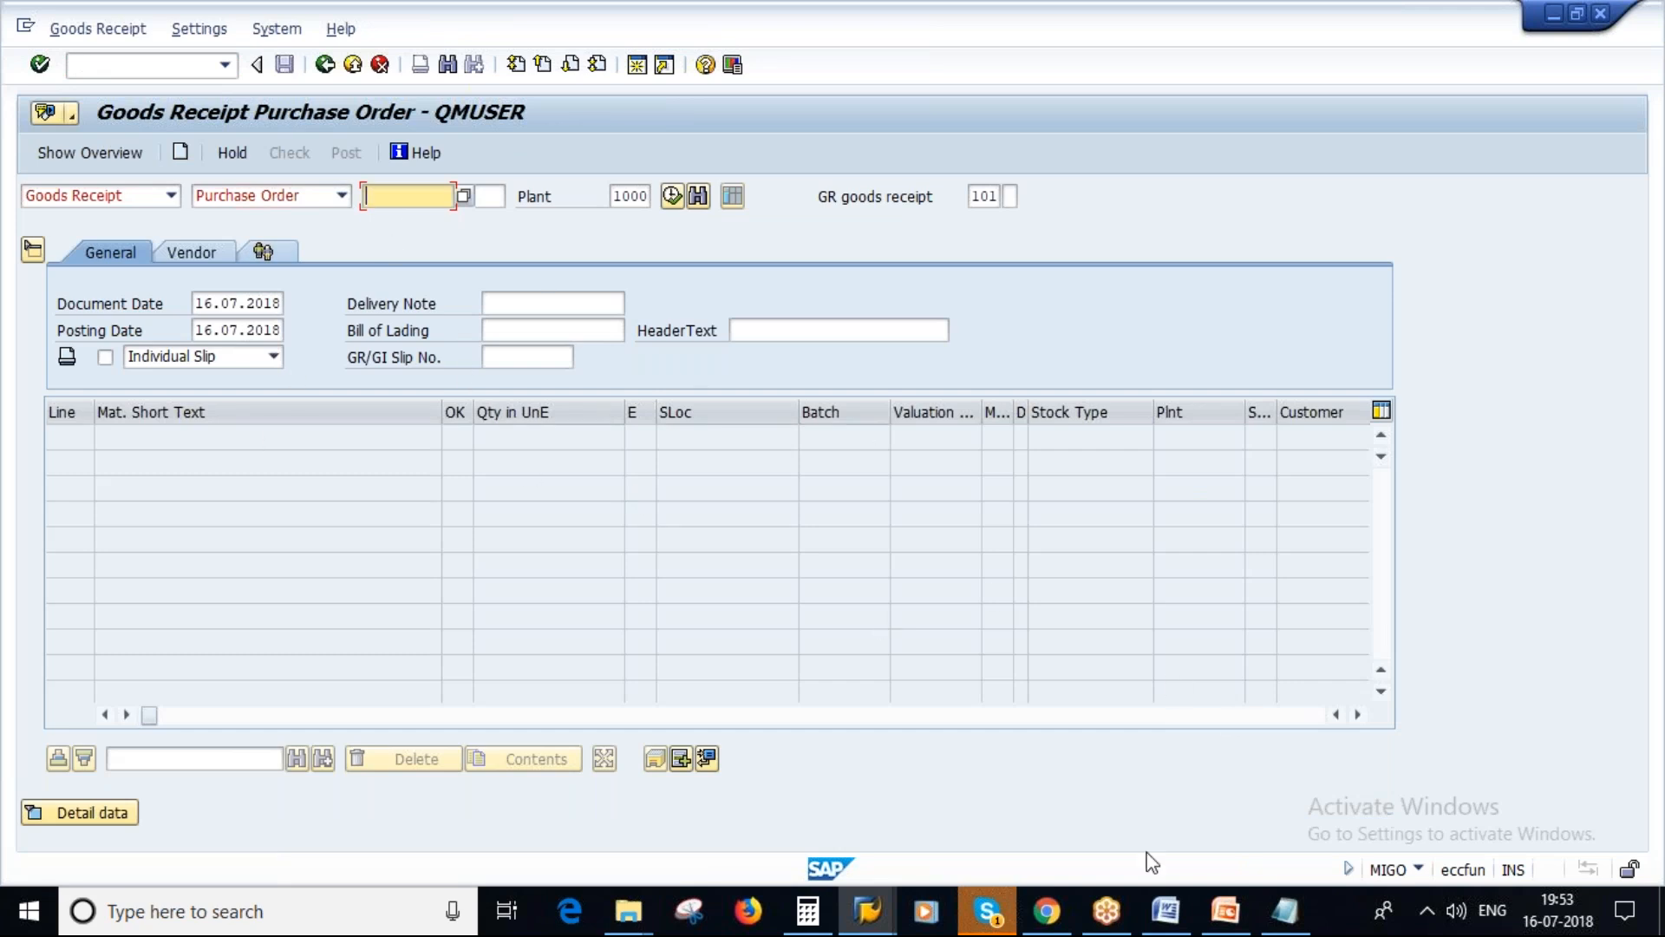
# Glance at the slides in PowerPoint, return to the goods receipt in SAP and load the copied purchase order number.
pyautogui.click(1225, 911)
pyautogui.scroll(-3, 178, 670)
pyautogui.scroll(3, 173, 668)
pyautogui.hotkey('alt', 'Tab')
pyautogui.hotkey('ctrl', 'v')
pyautogui.press('Return')
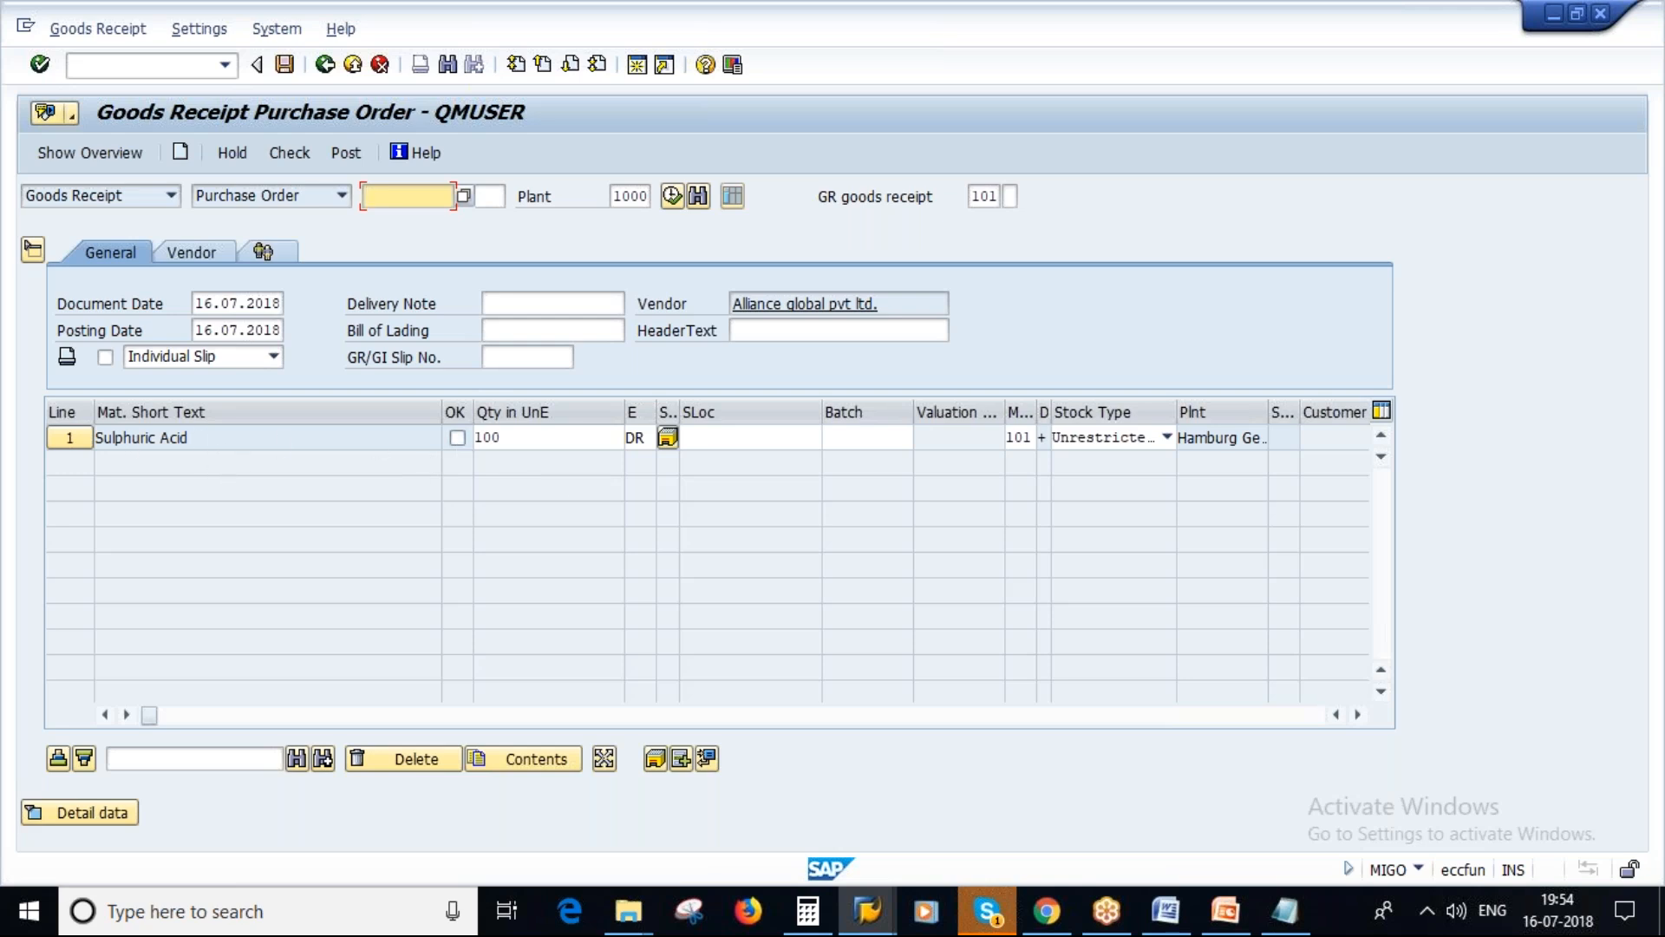
# Mark the Sulphuric Acid item as OK, set its storage location to L000 and check the goods receipt document.
pyautogui.click(458, 439)
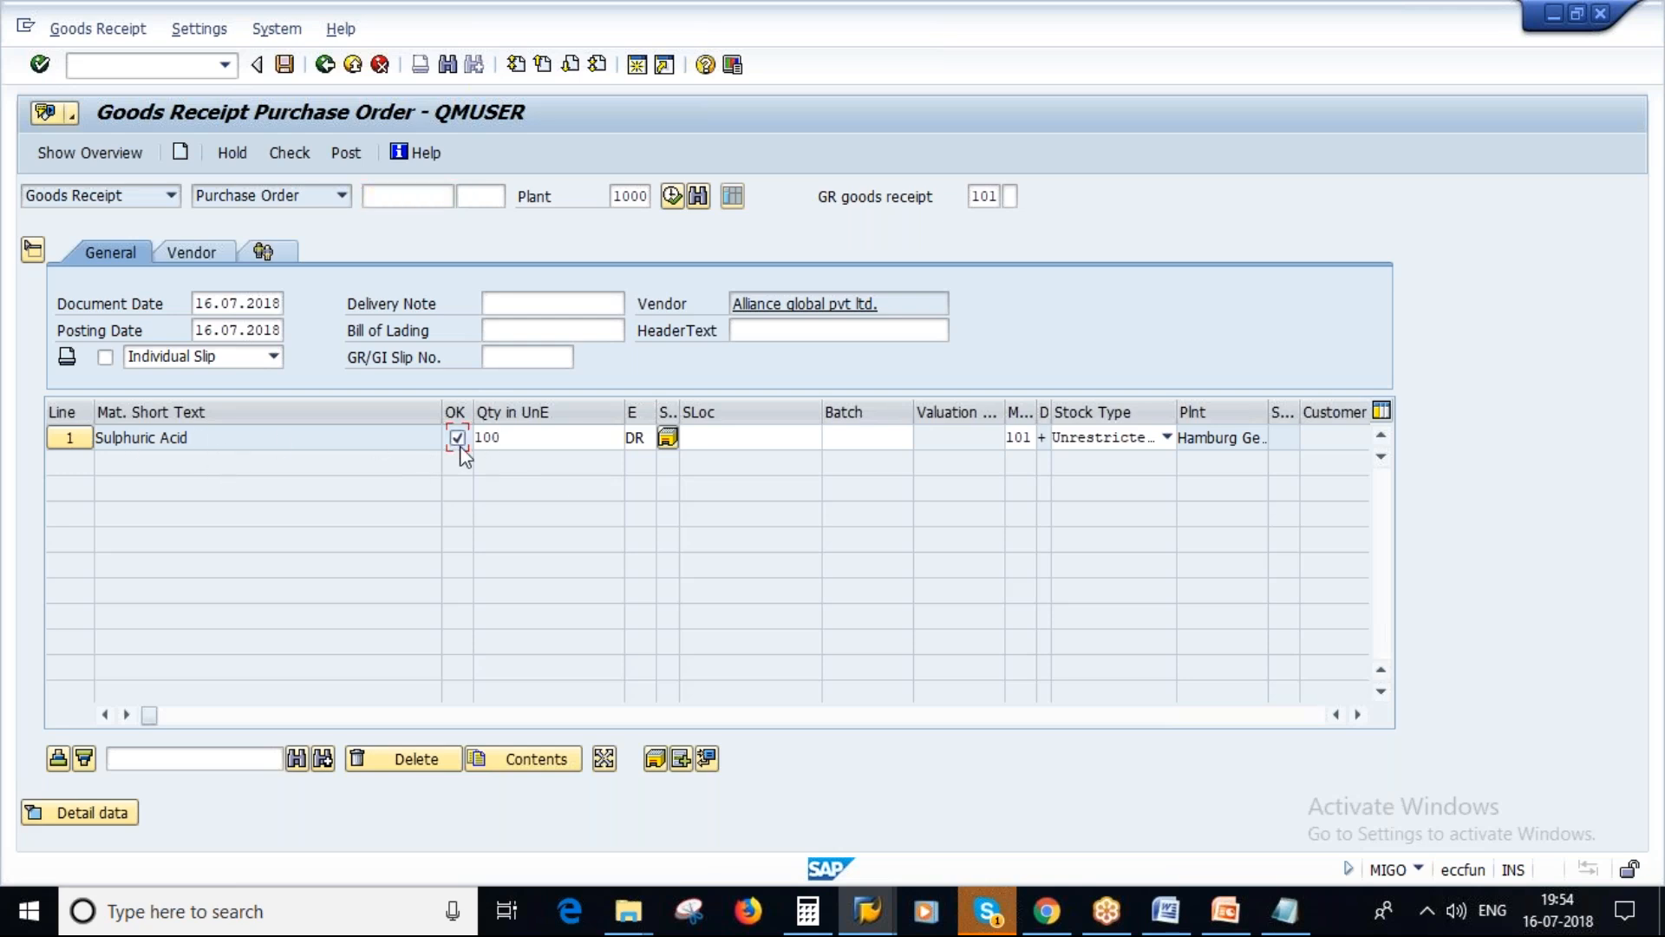
pyautogui.click(728, 436)
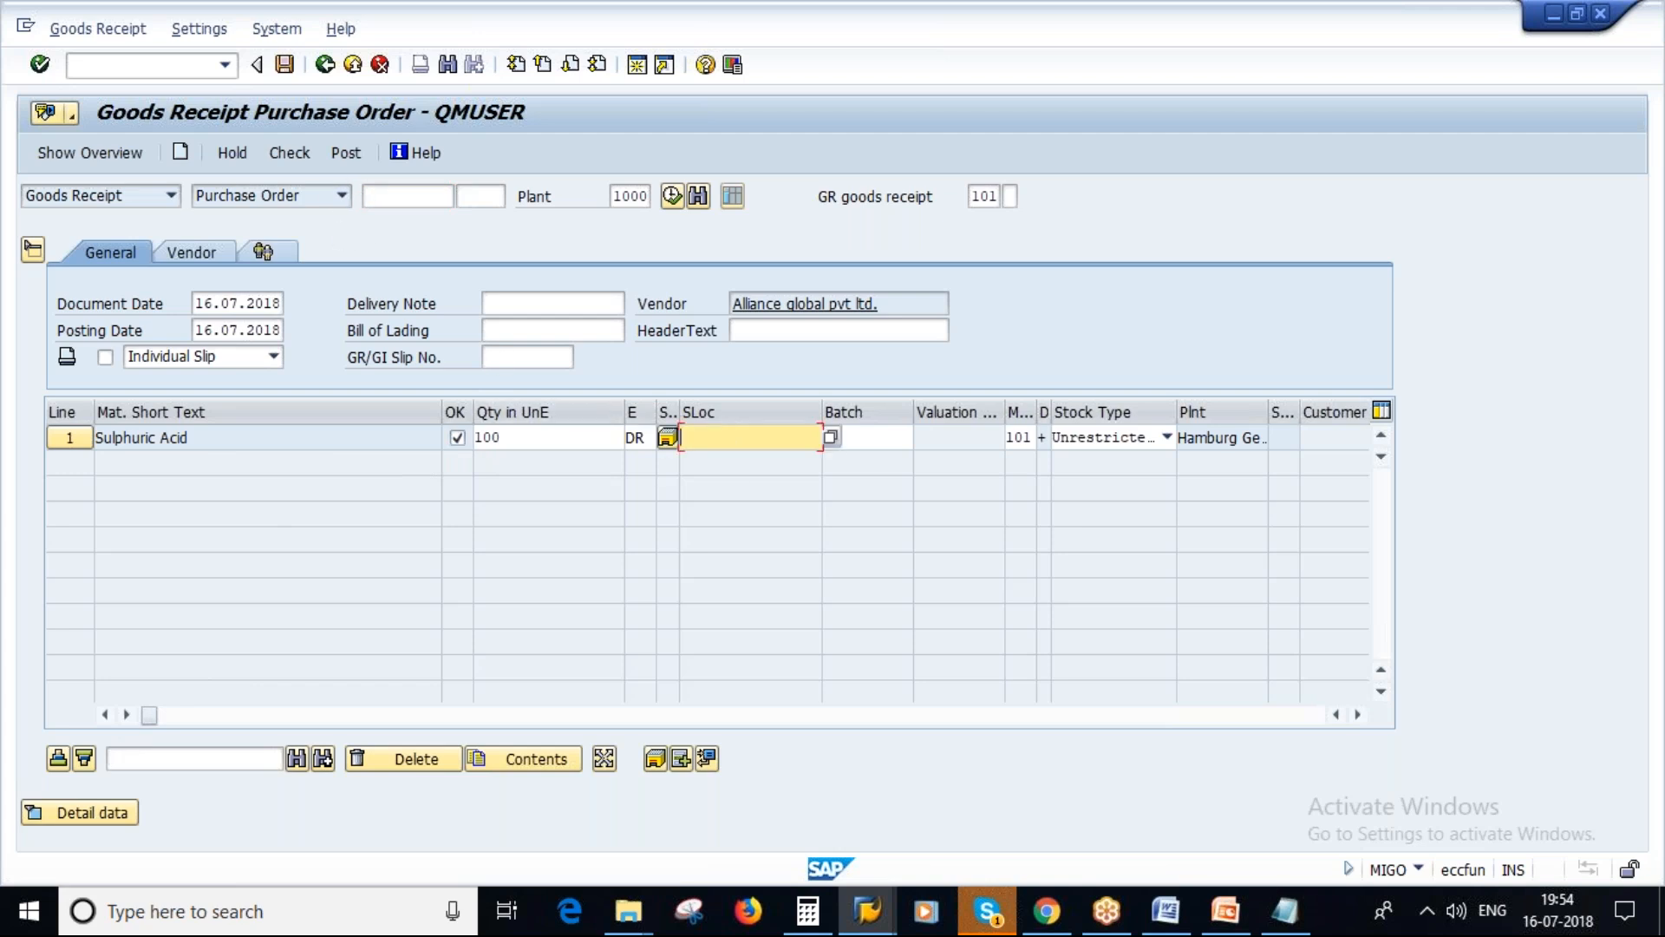
pyautogui.press('capslock')
pyautogui.write('L000')
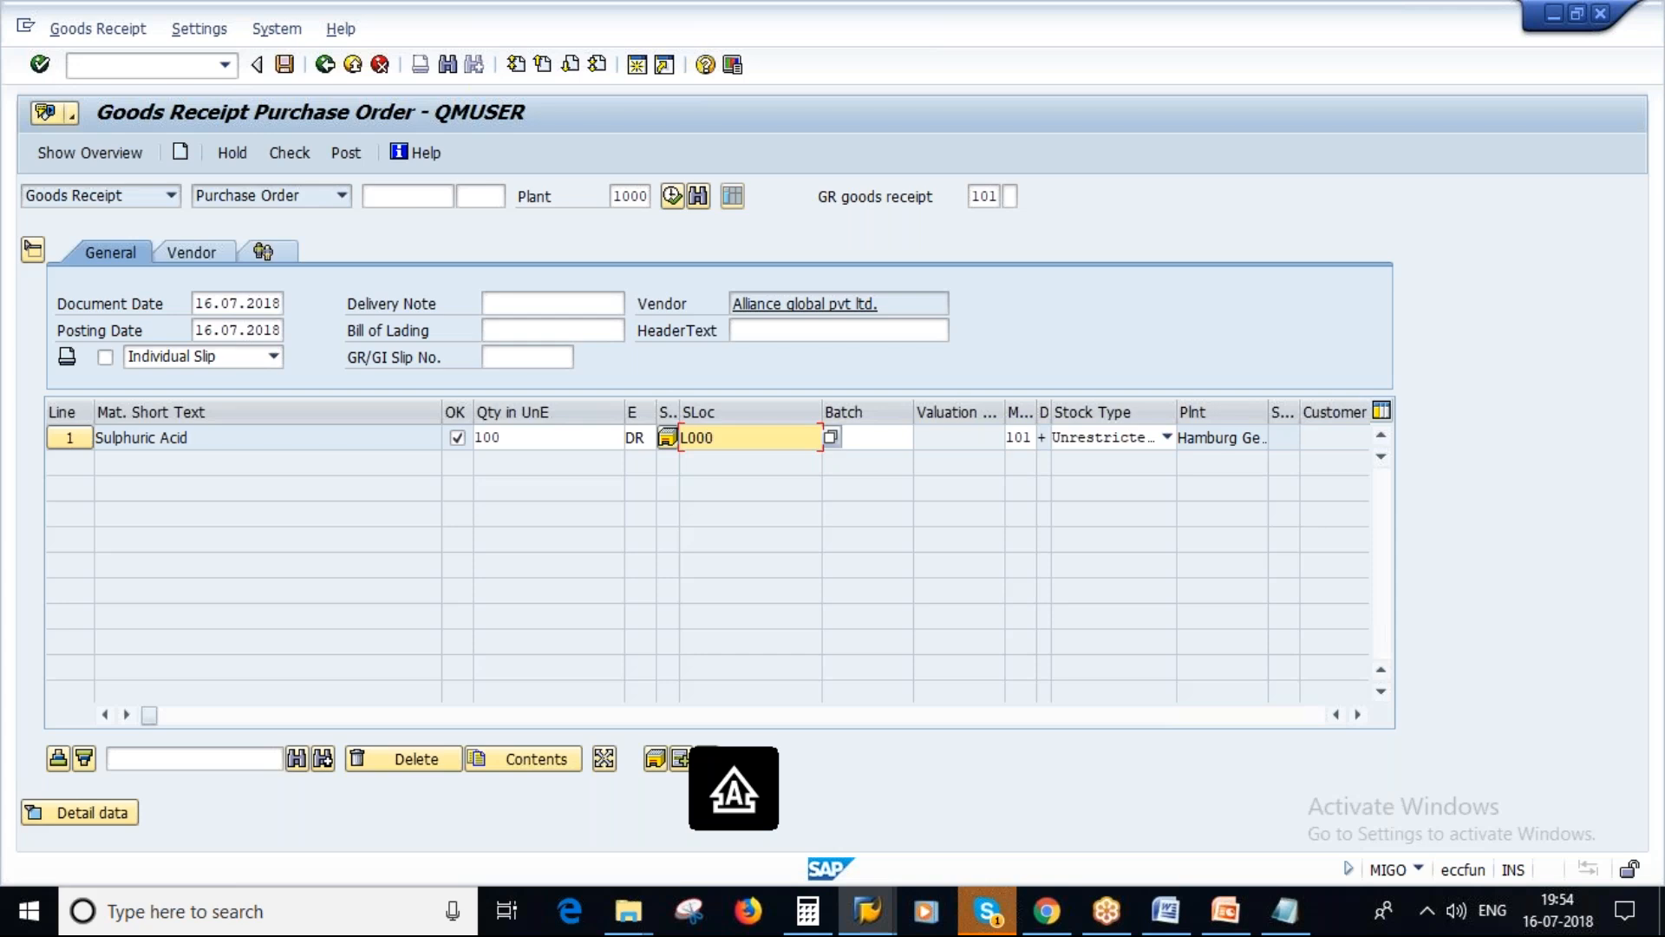
pyautogui.press('Return')
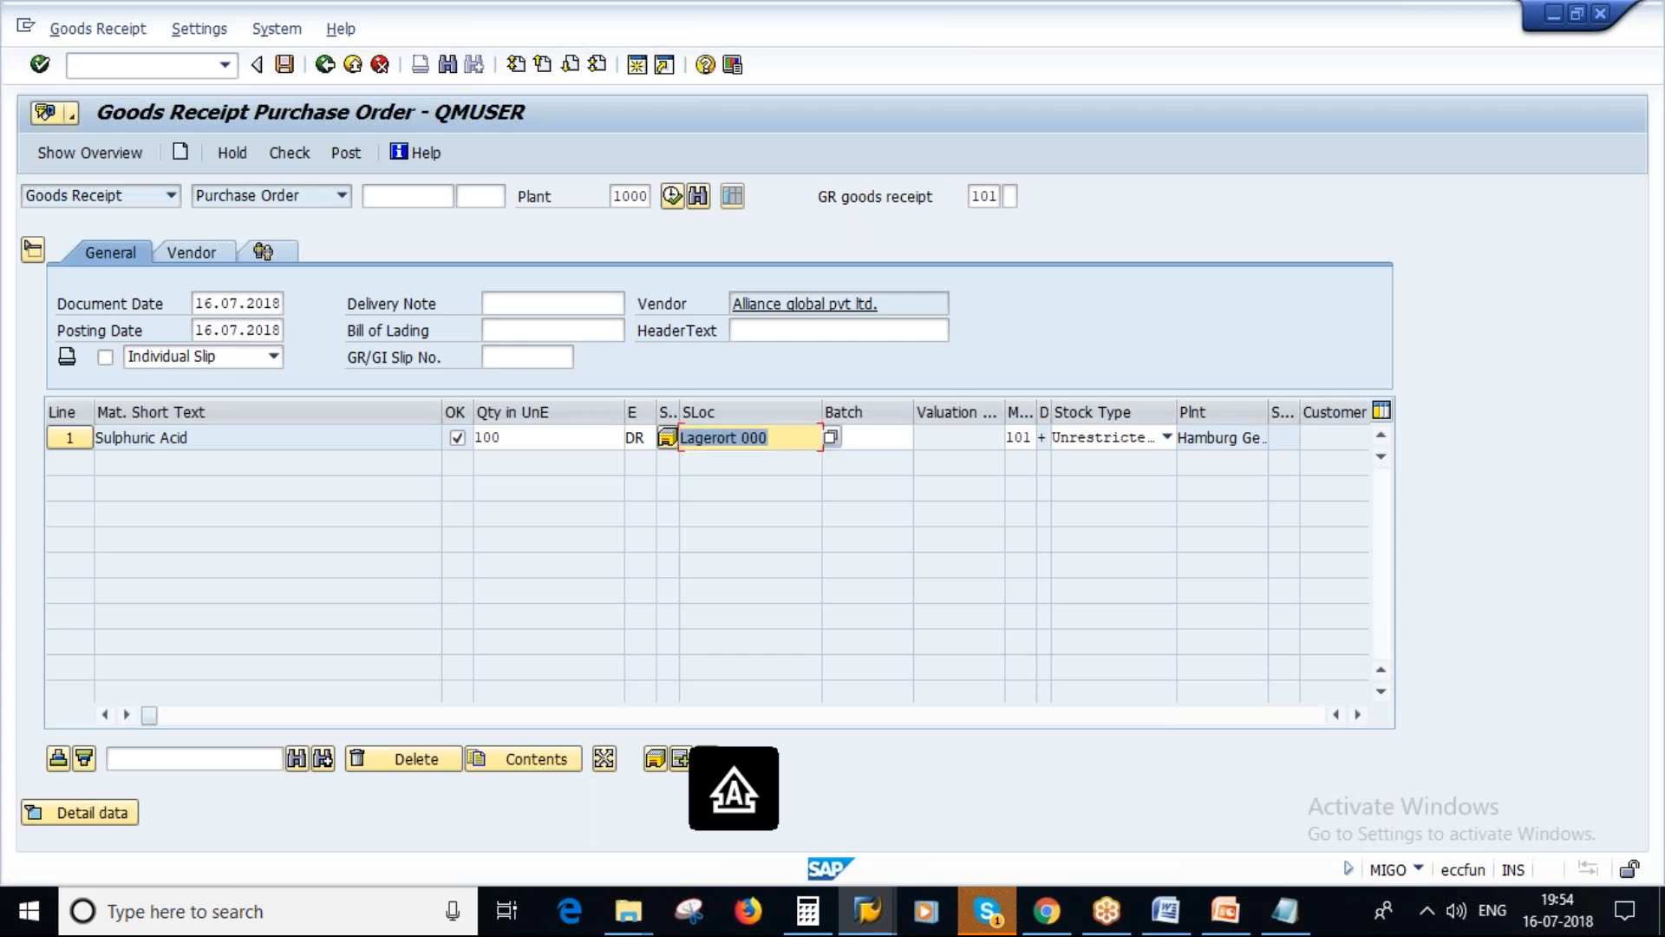
pyautogui.click(288, 153)
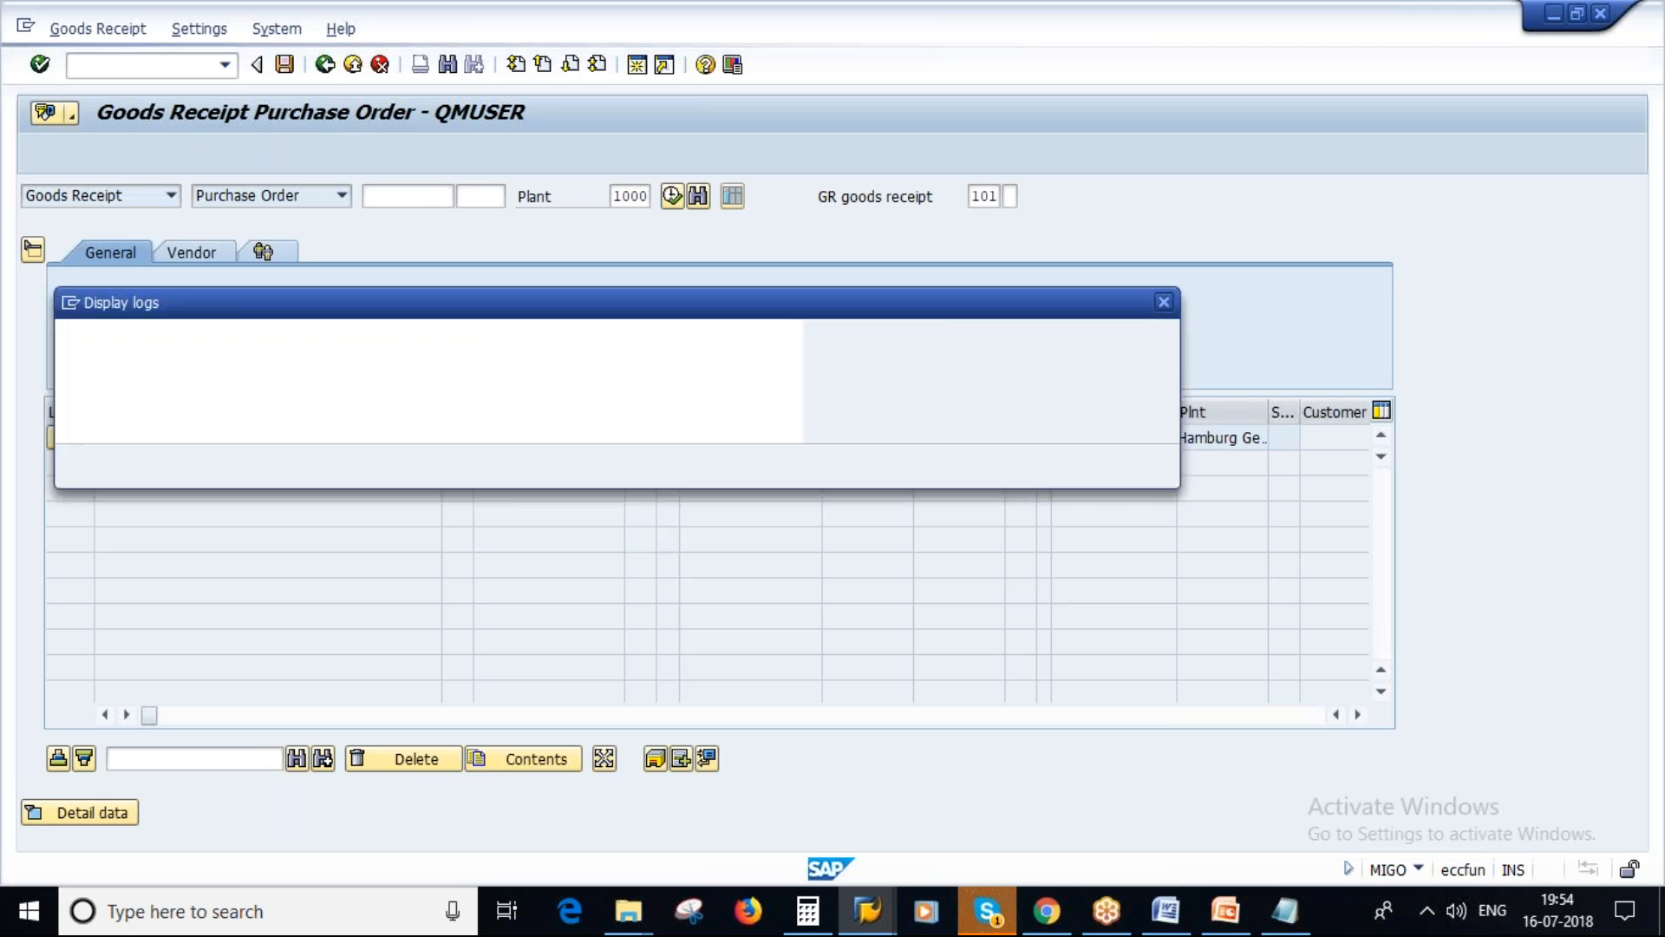
pyautogui.click(87, 470)
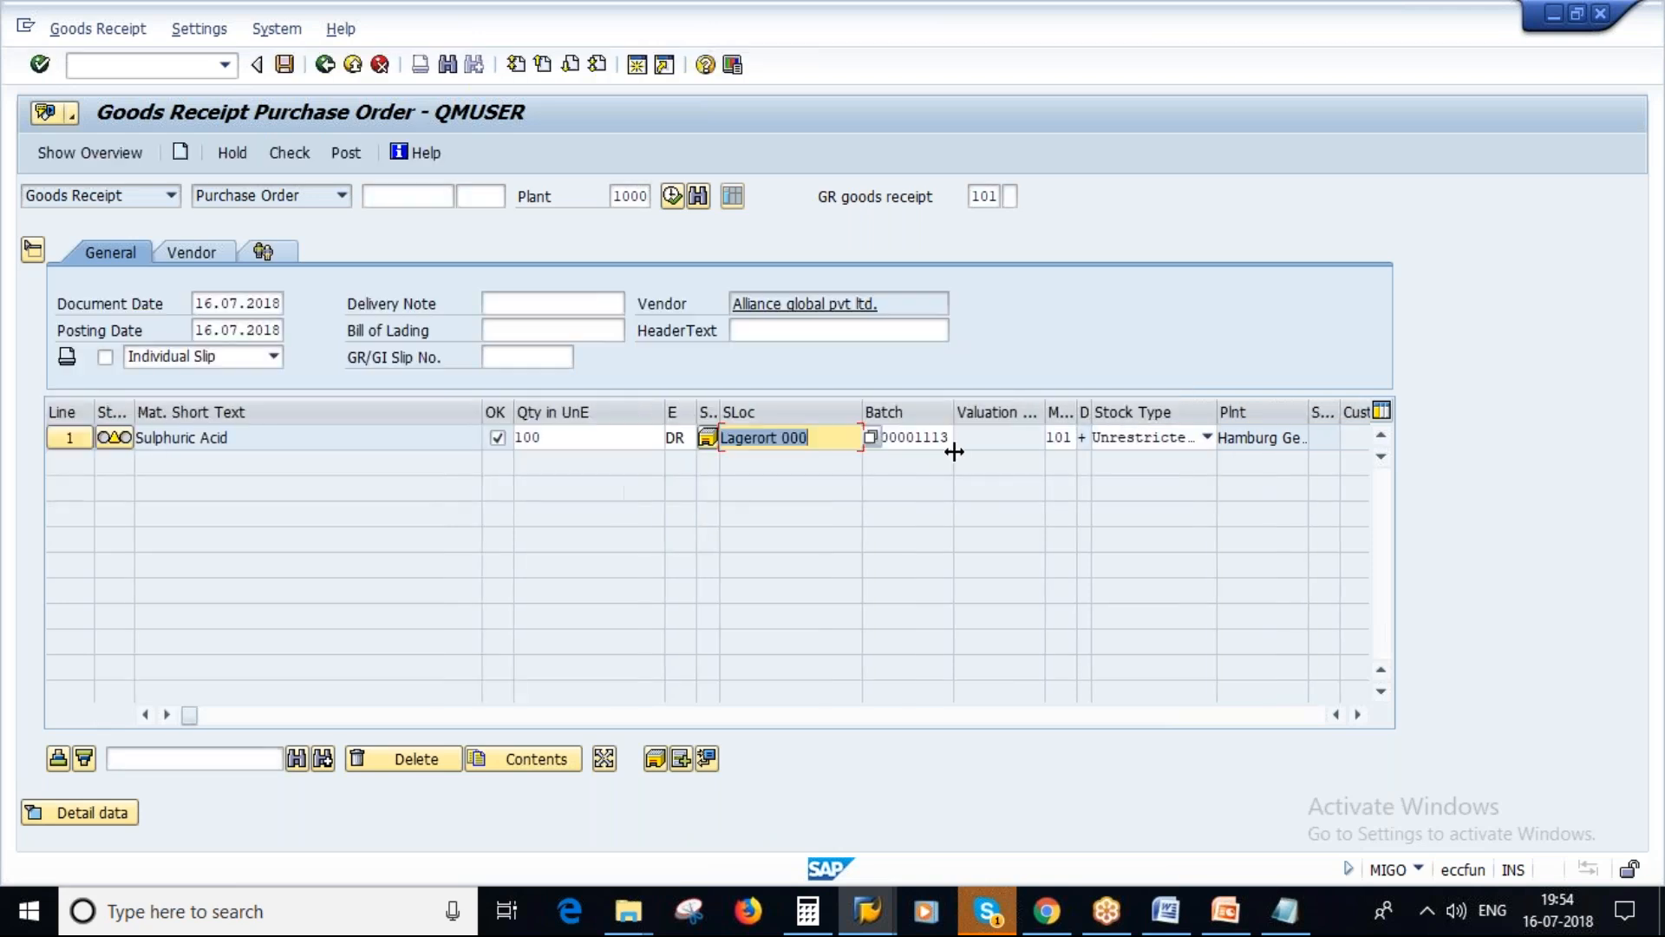
# Open MMBE in a new SAP session and display the Sulphuric Acid stock overview for plant 1000.
pyautogui.click(637, 64)
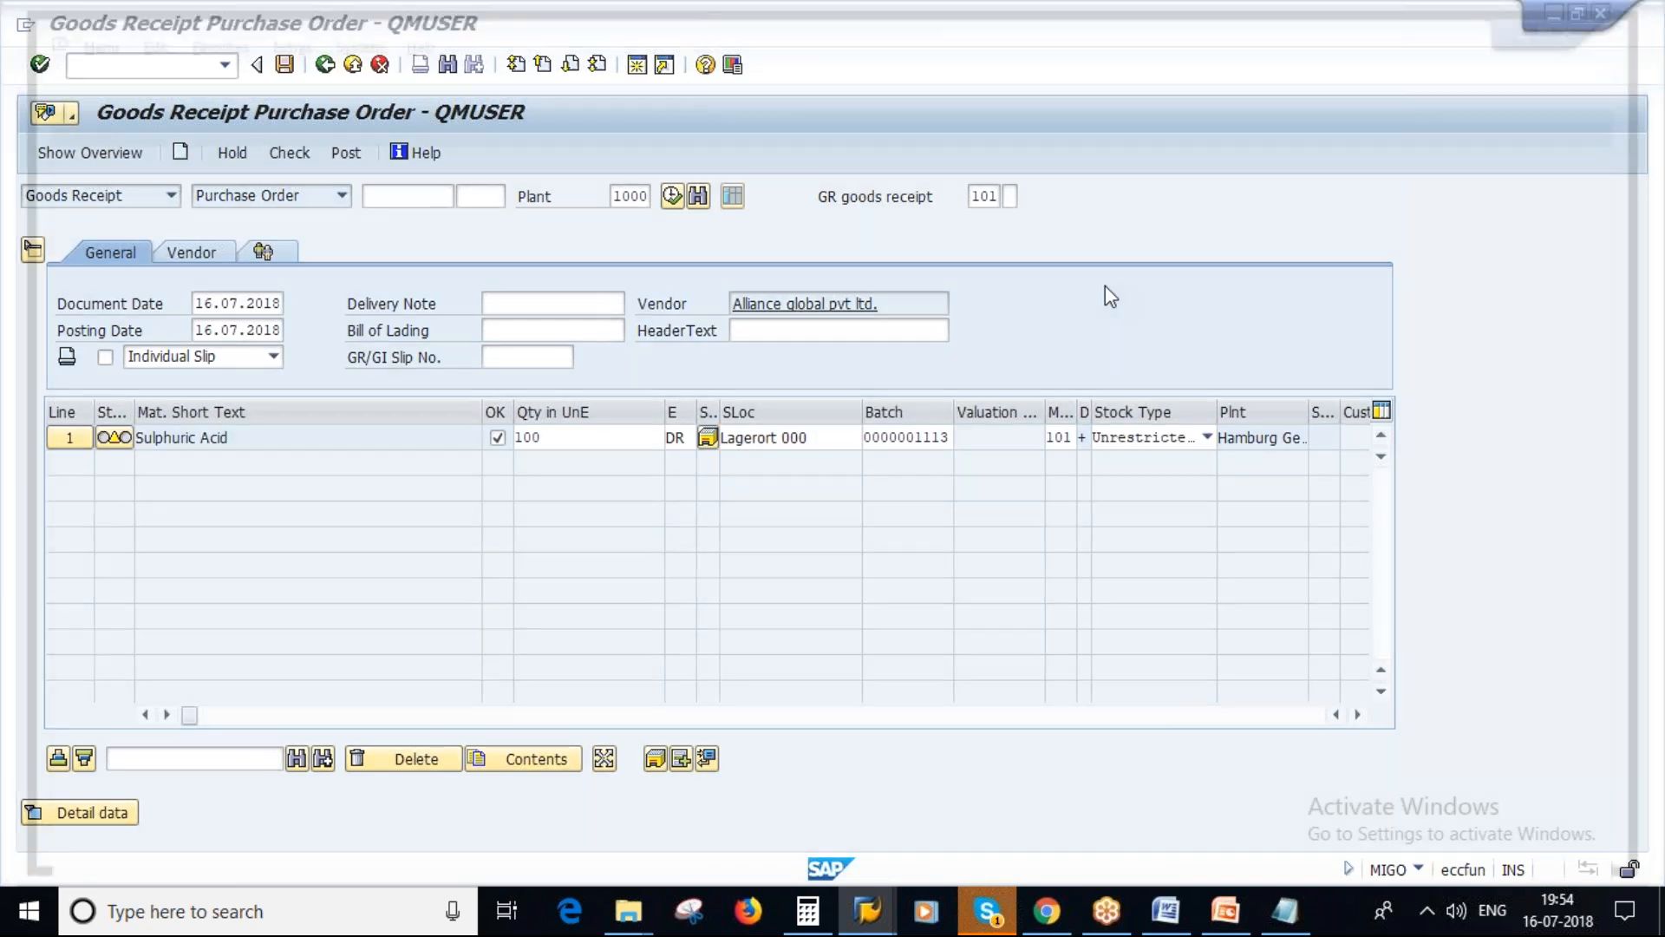
pyautogui.write('MMB')
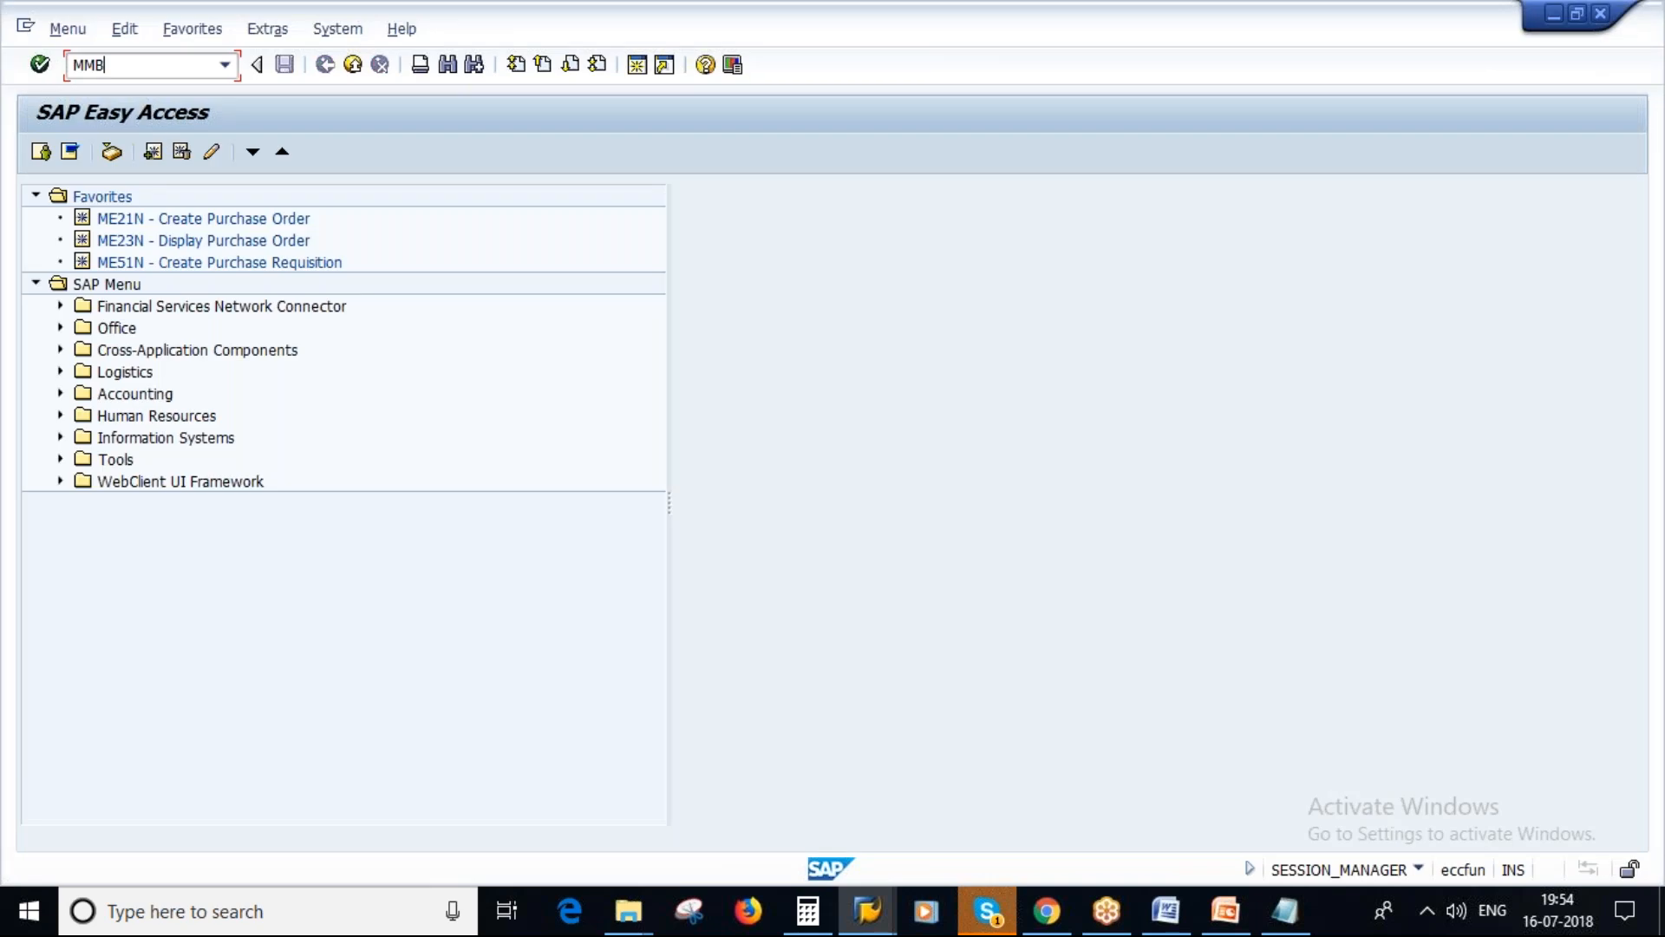
pyautogui.write('E')
pyautogui.press('Return')
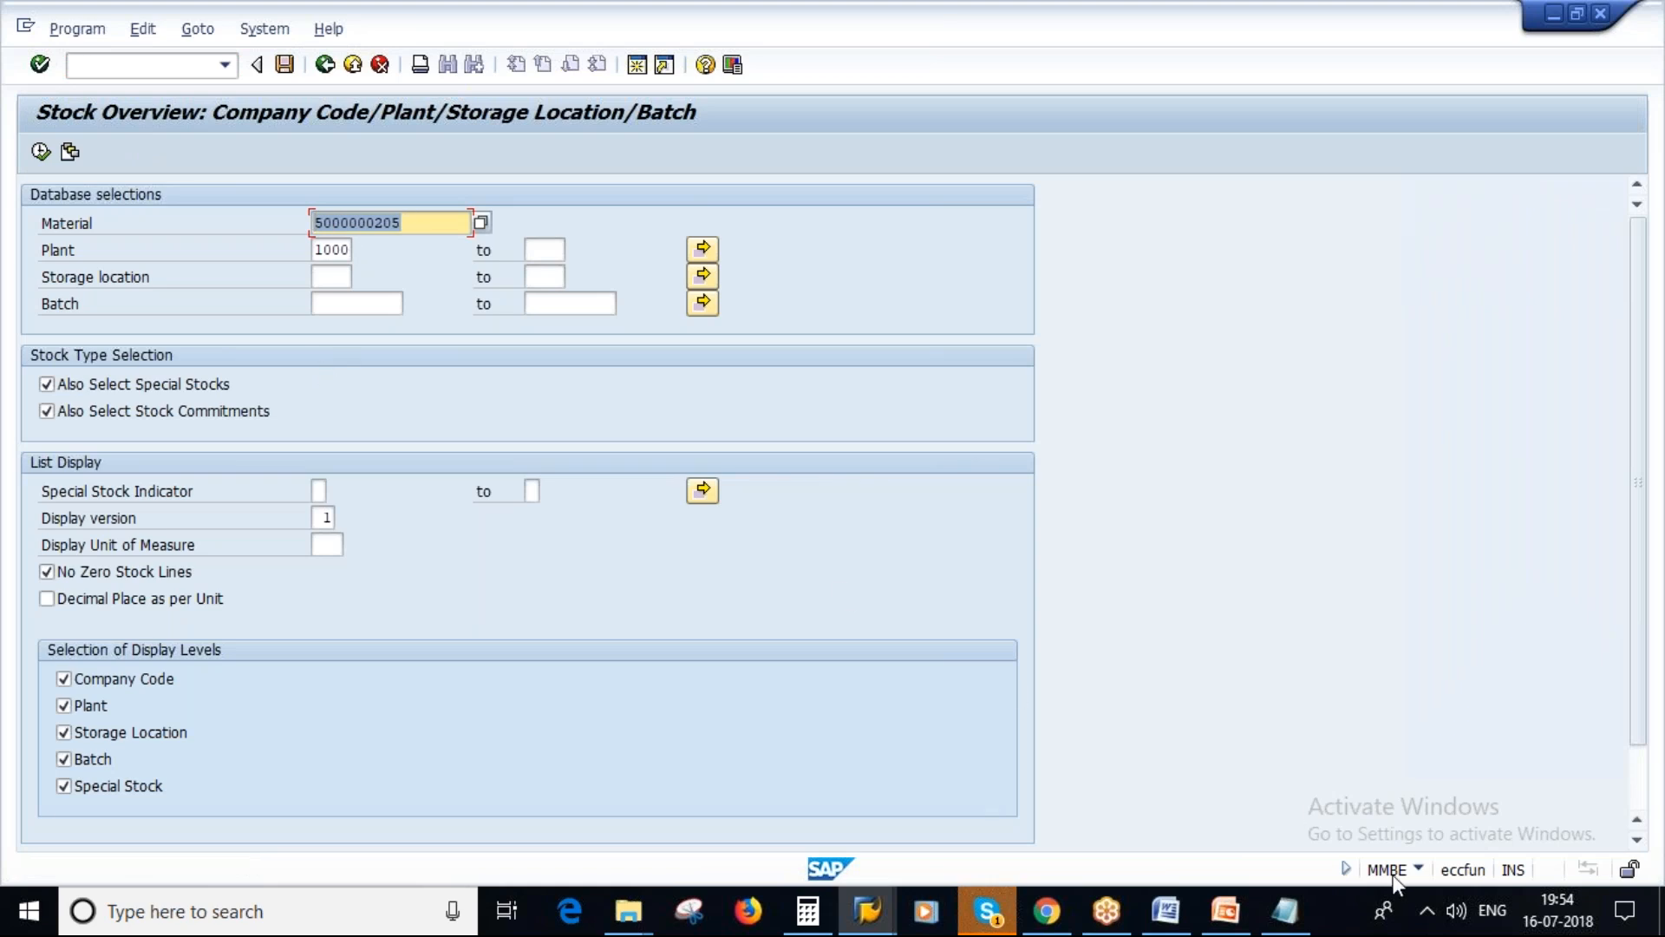
pyautogui.click(316, 254)
pyautogui.click(41, 152)
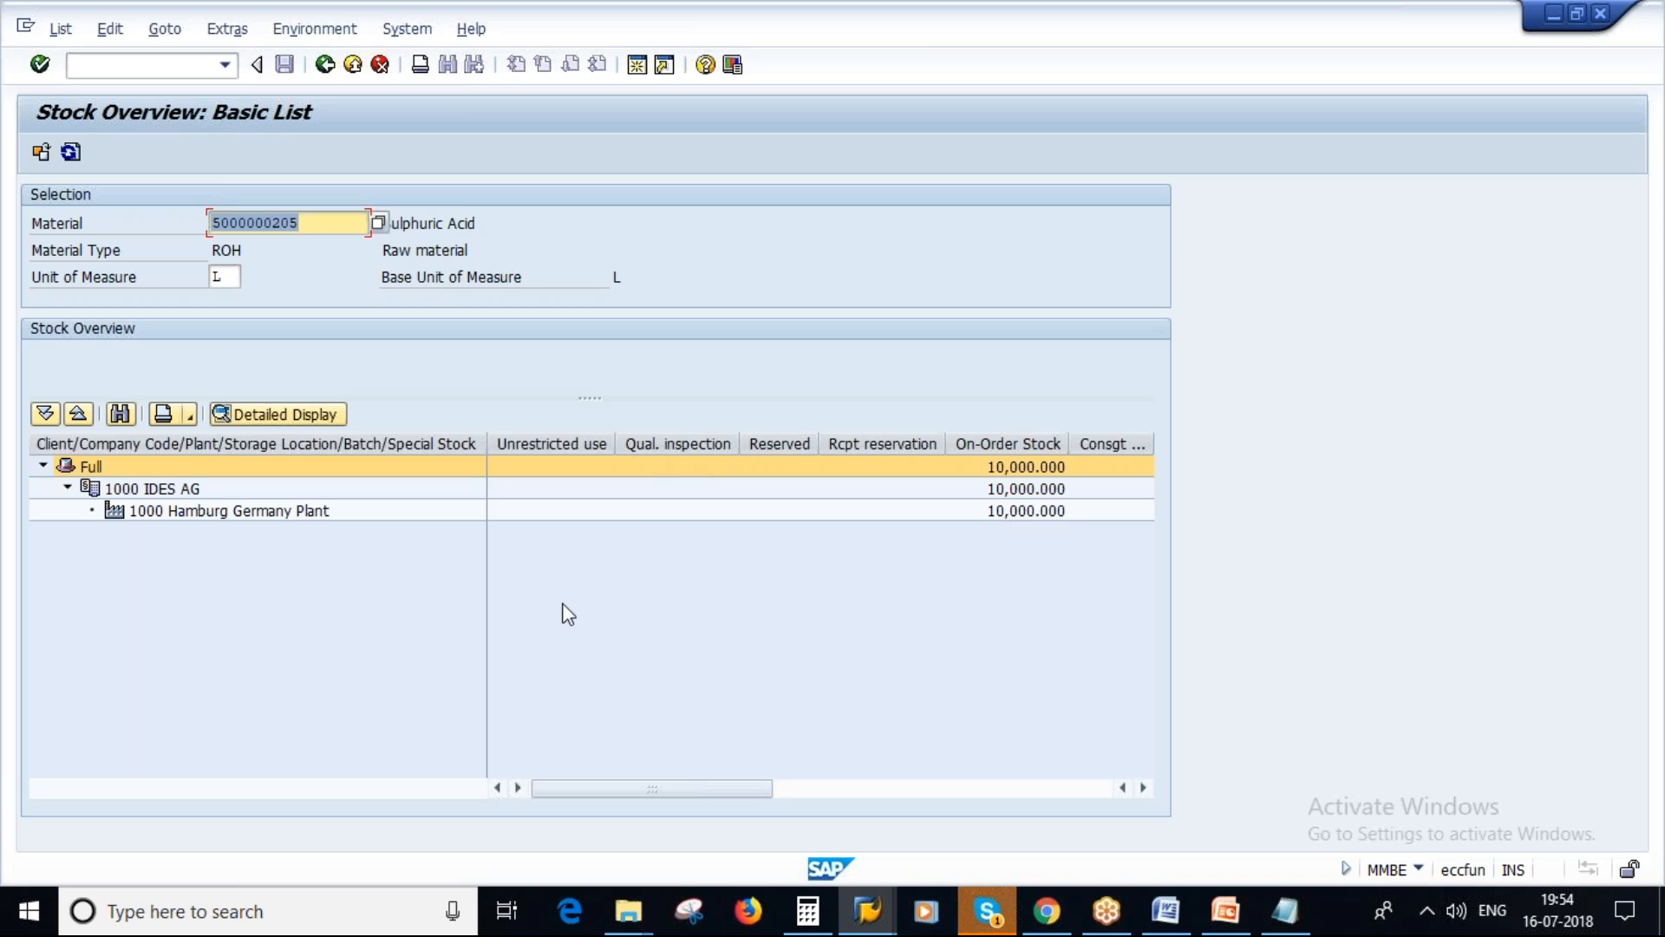
# Return to the goods receipt session and post the Sulphuric Acid goods receipt.
pyautogui.hotkey('alt', 'Tab')
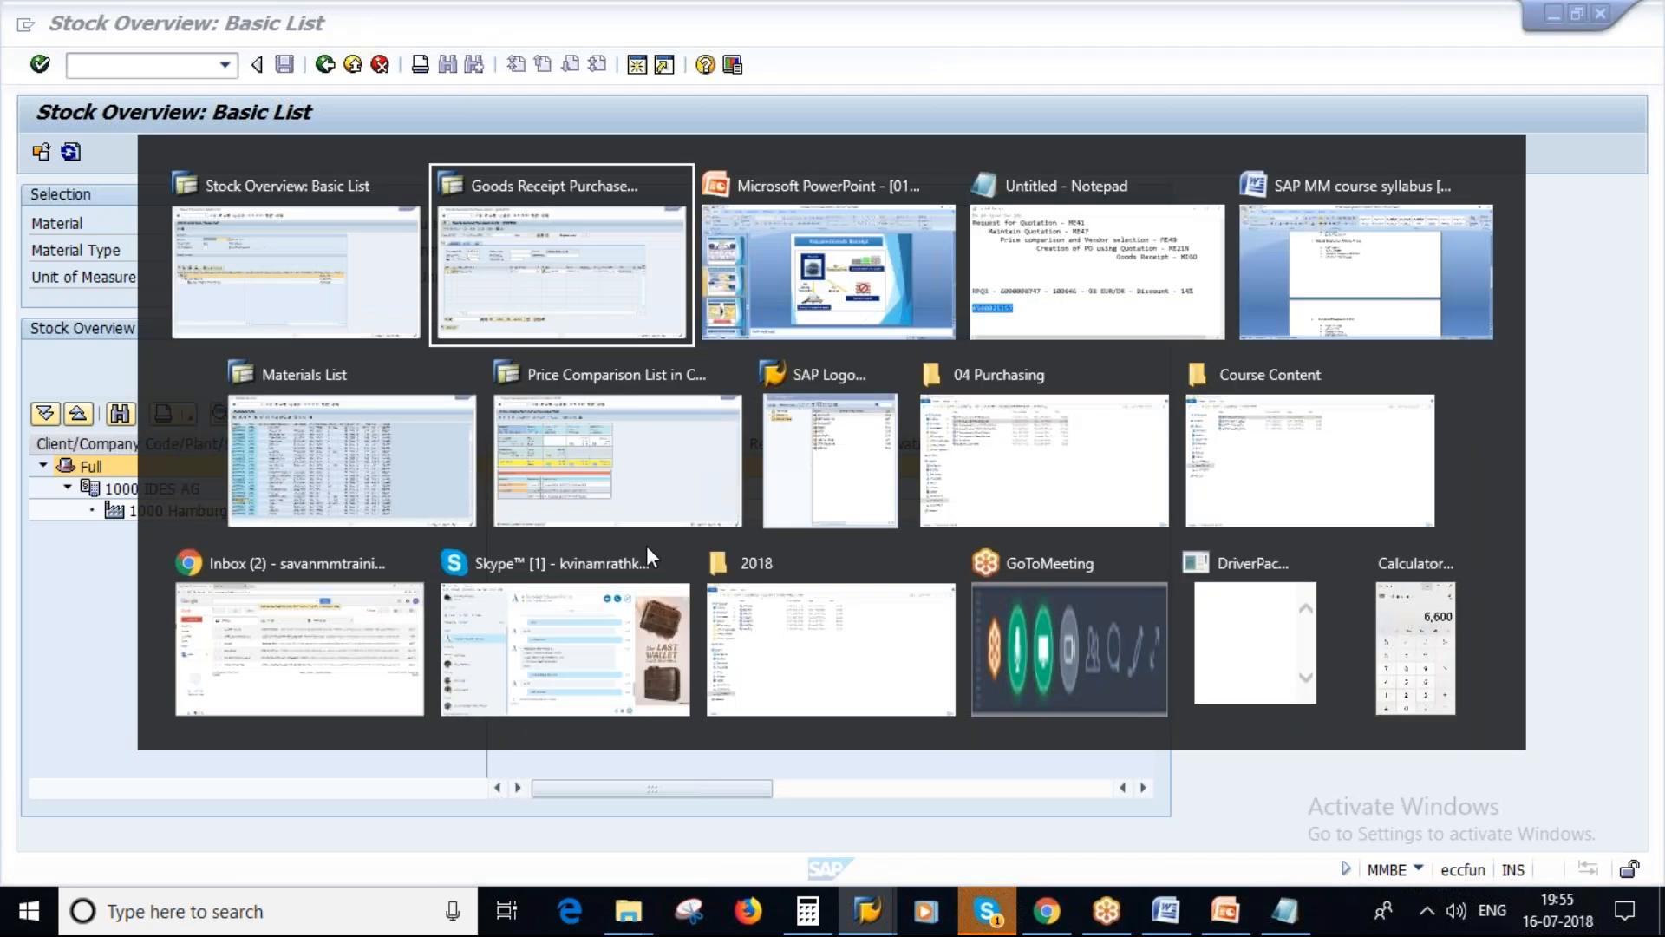
pyautogui.press('Return')
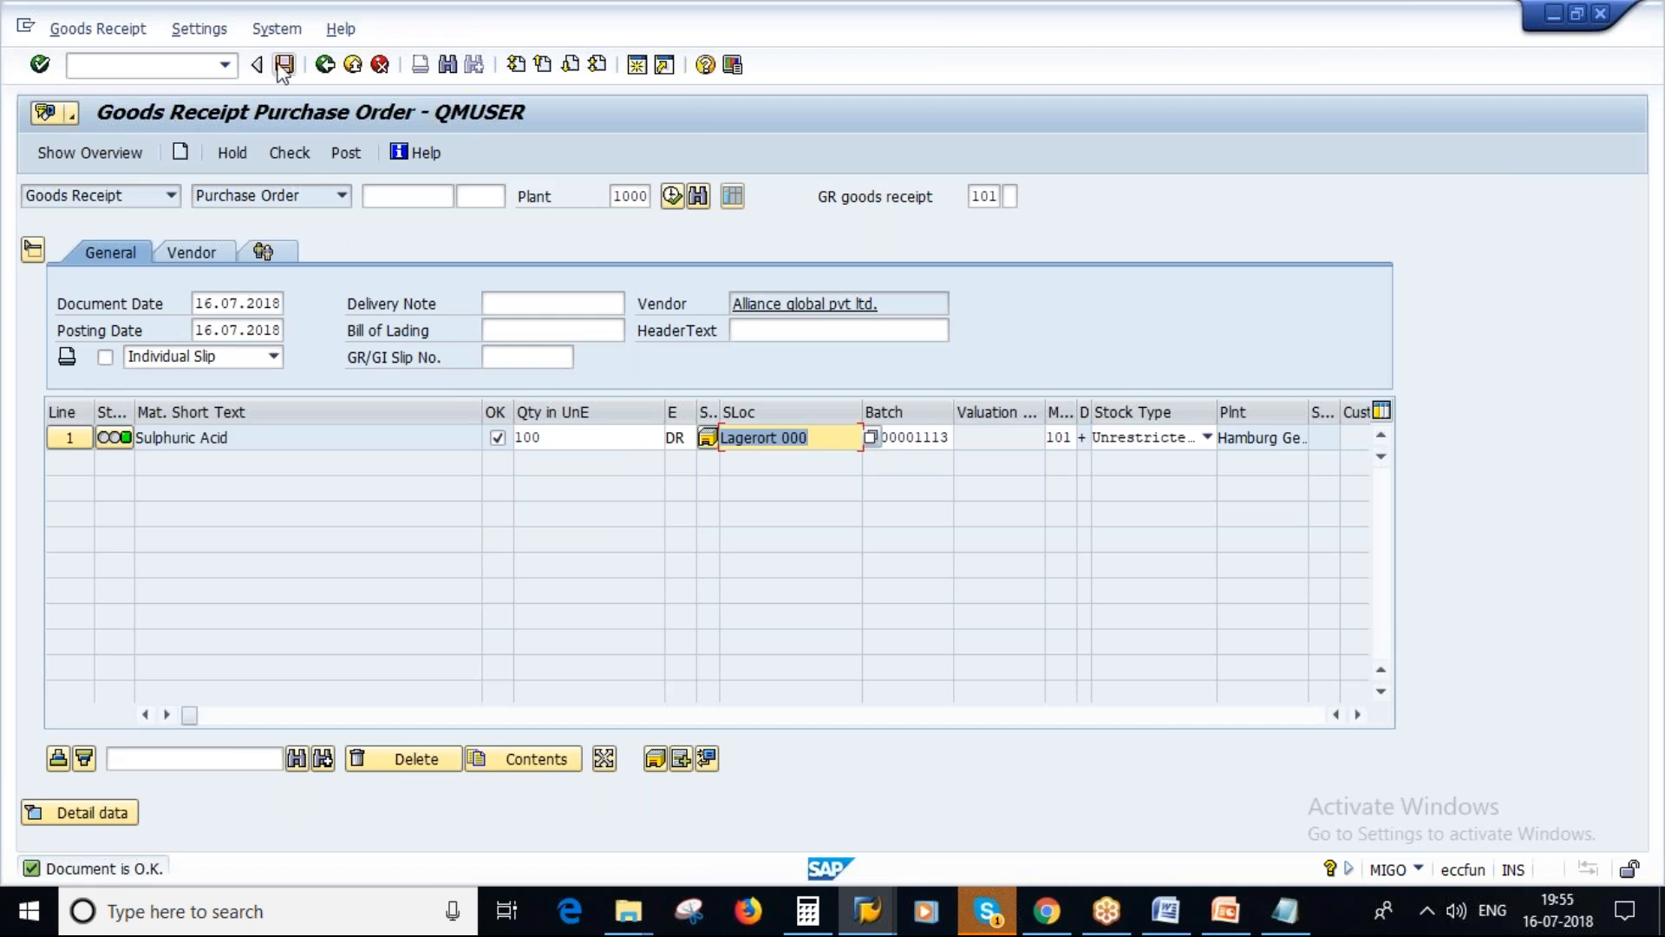
pyautogui.click(284, 66)
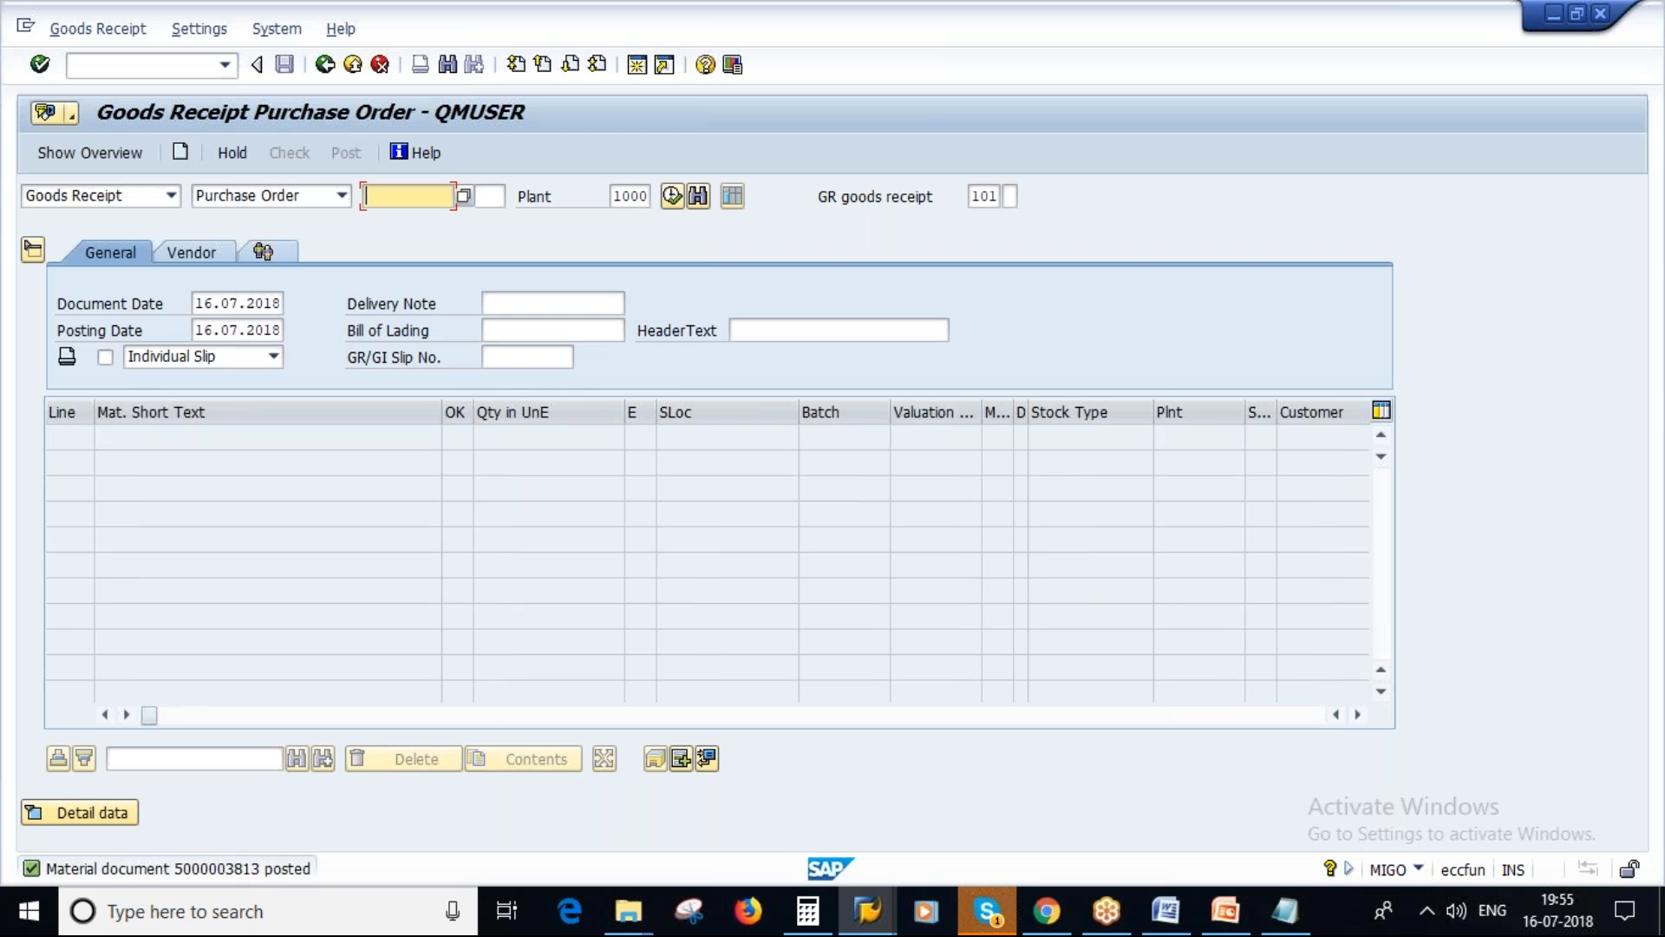
# Switch back to the stock overview session and examine the updated Sulphuric Acid stock.
pyautogui.click(876, 926)
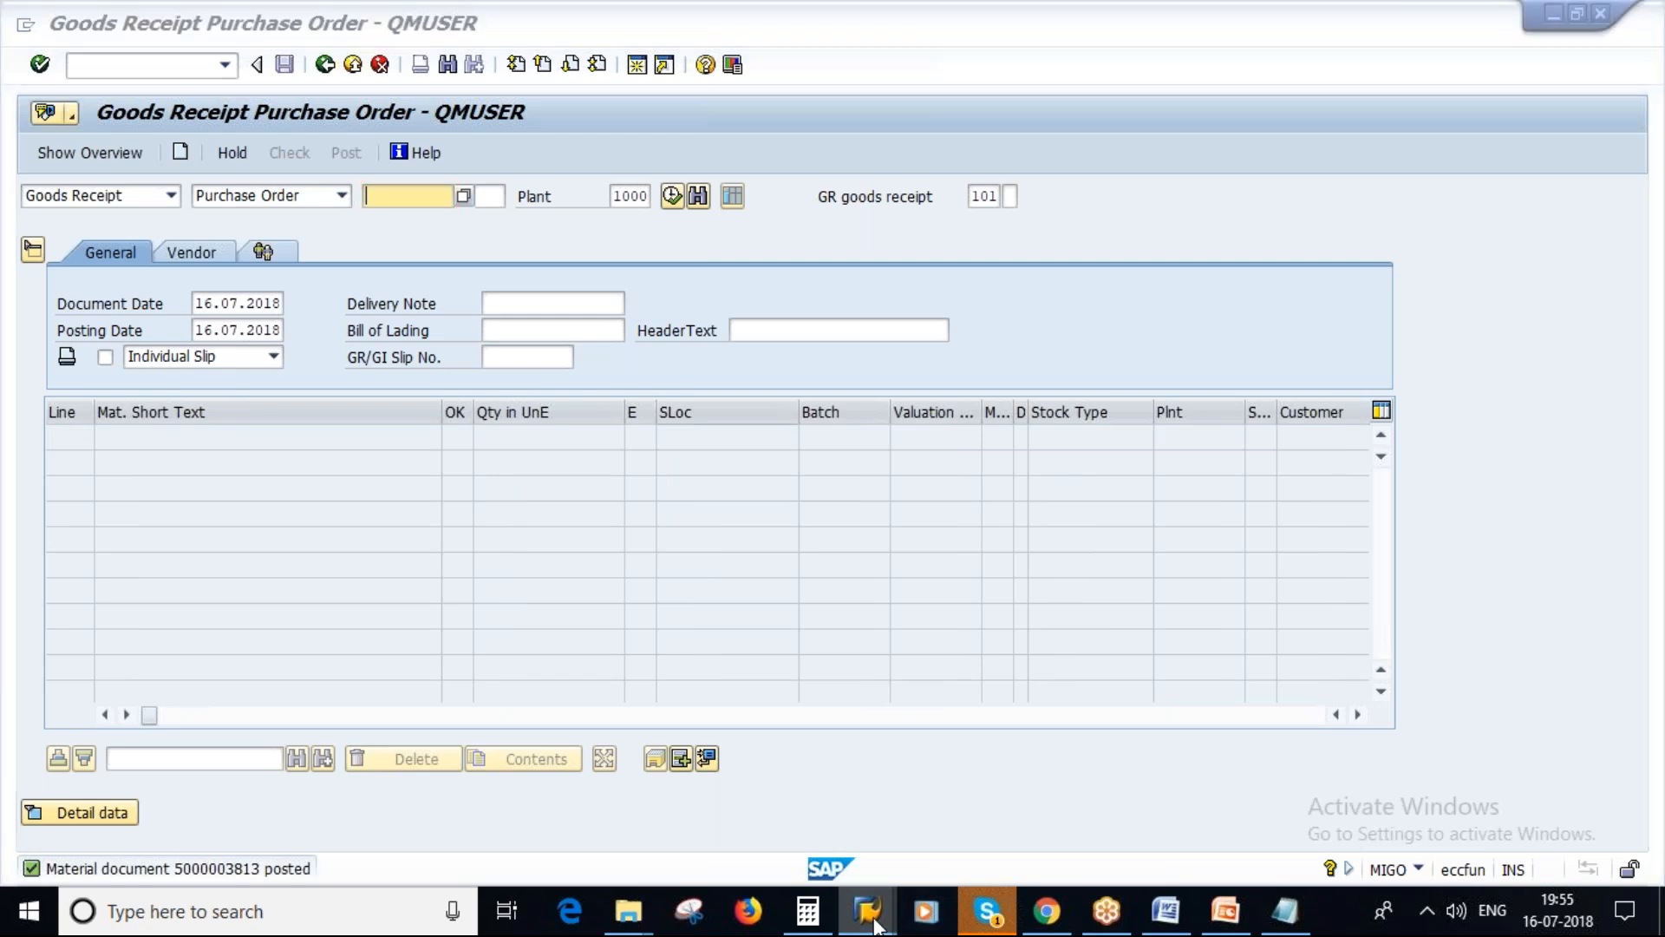
pyautogui.click(876, 926)
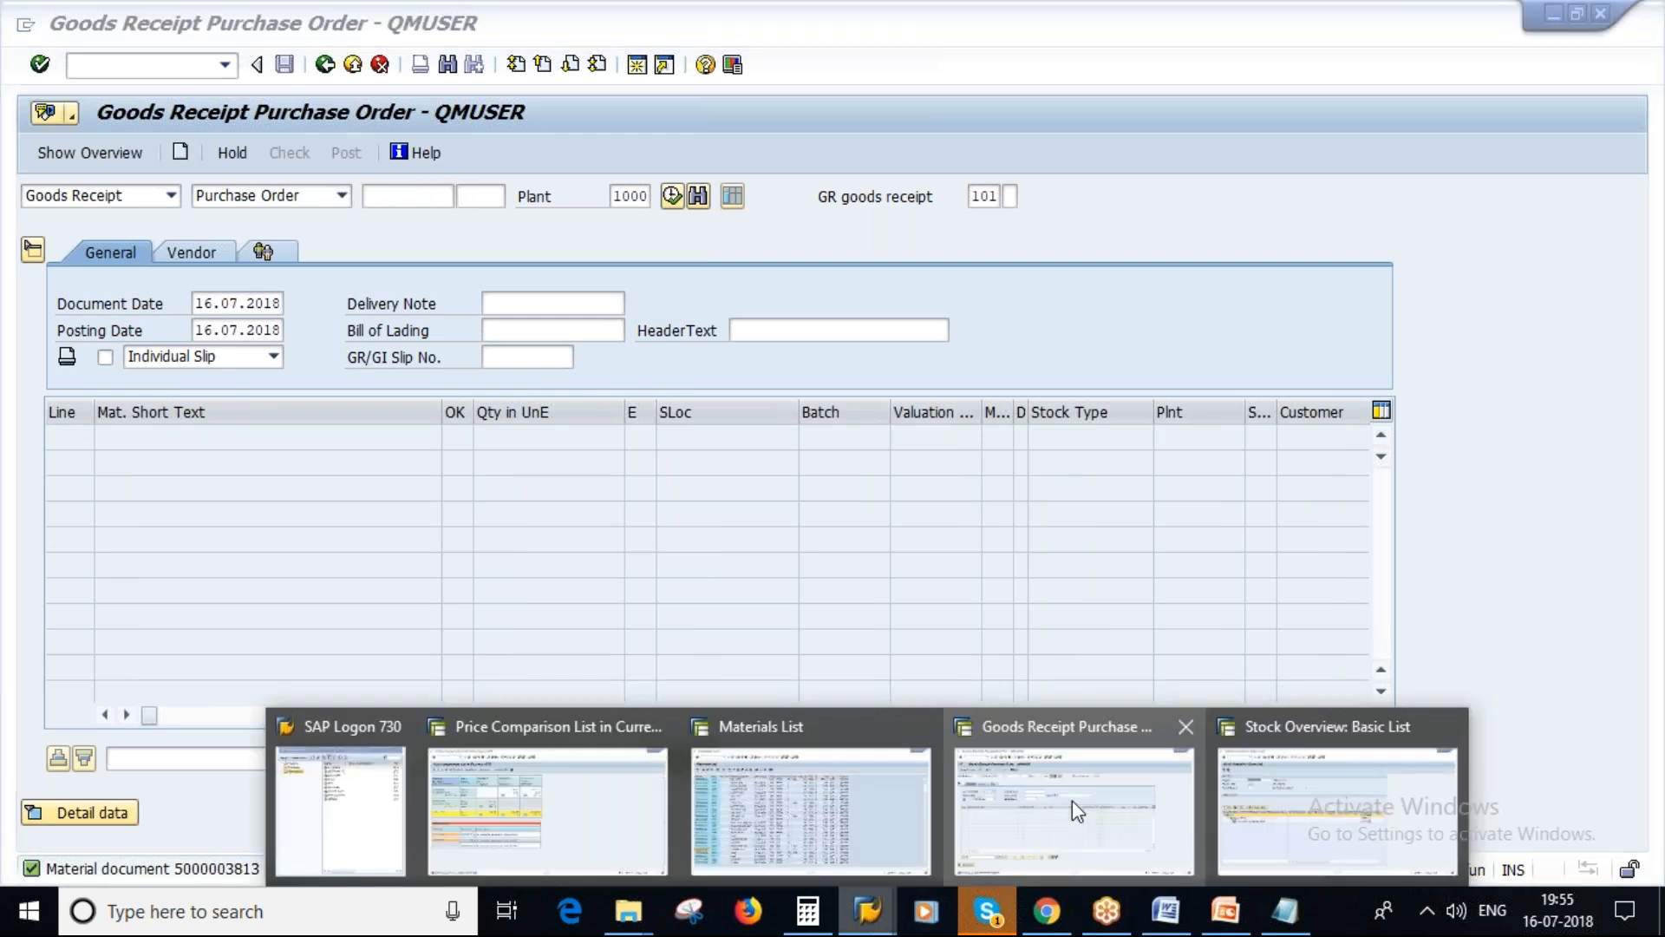
pyautogui.click(1336, 807)
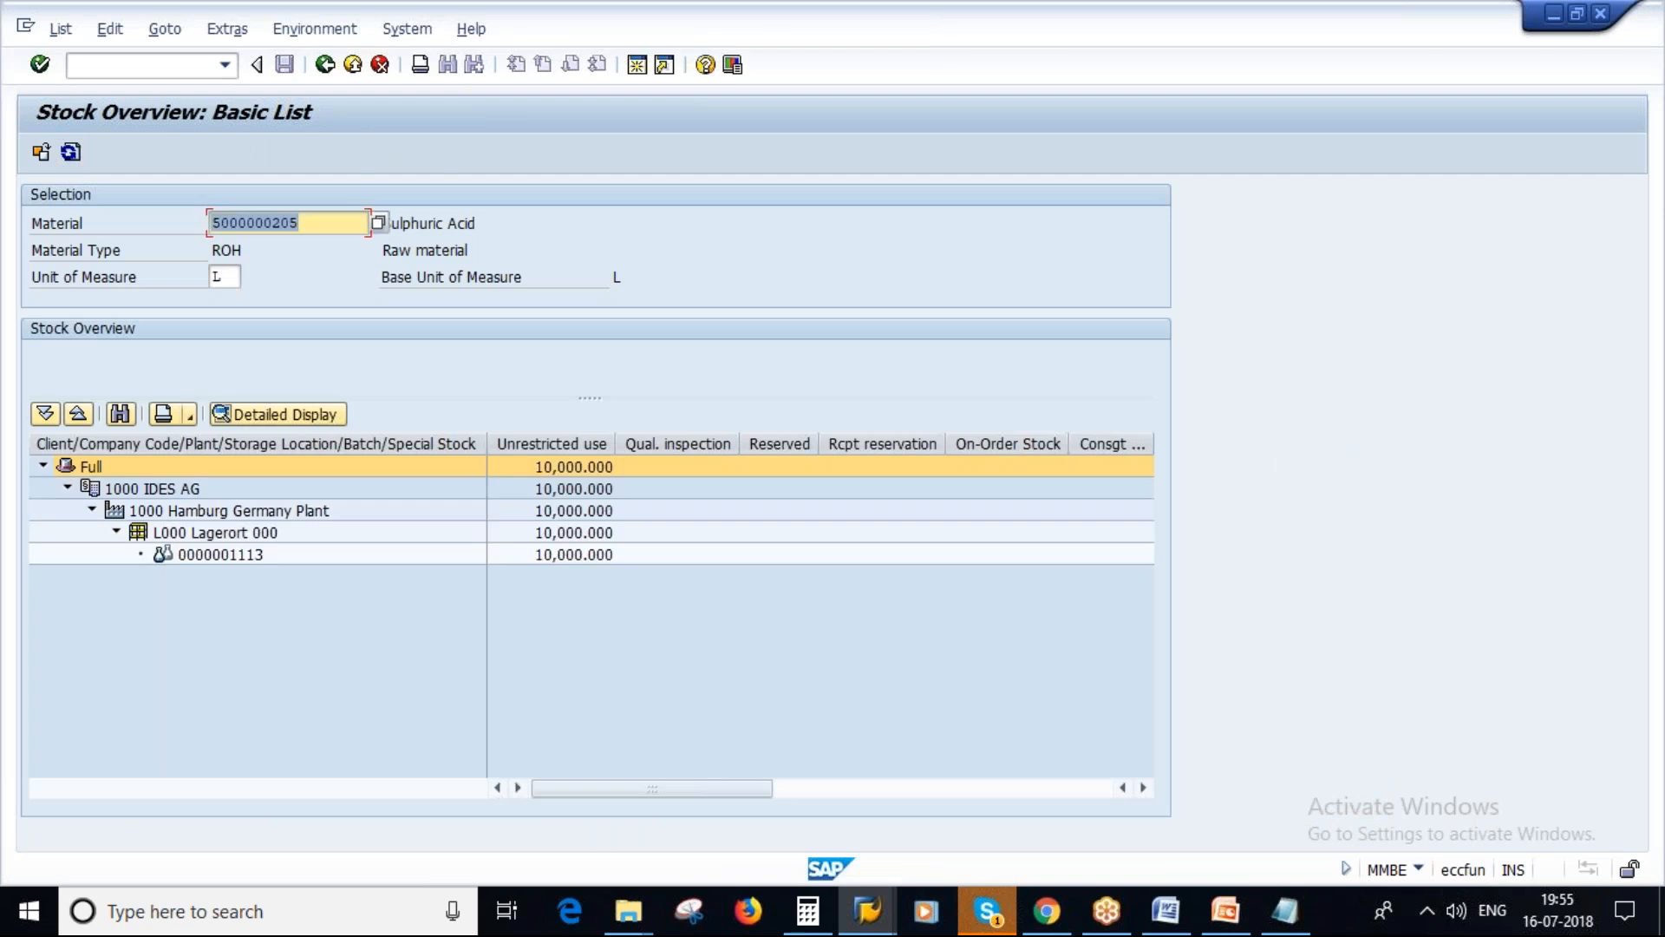
pyautogui.click(569, 555)
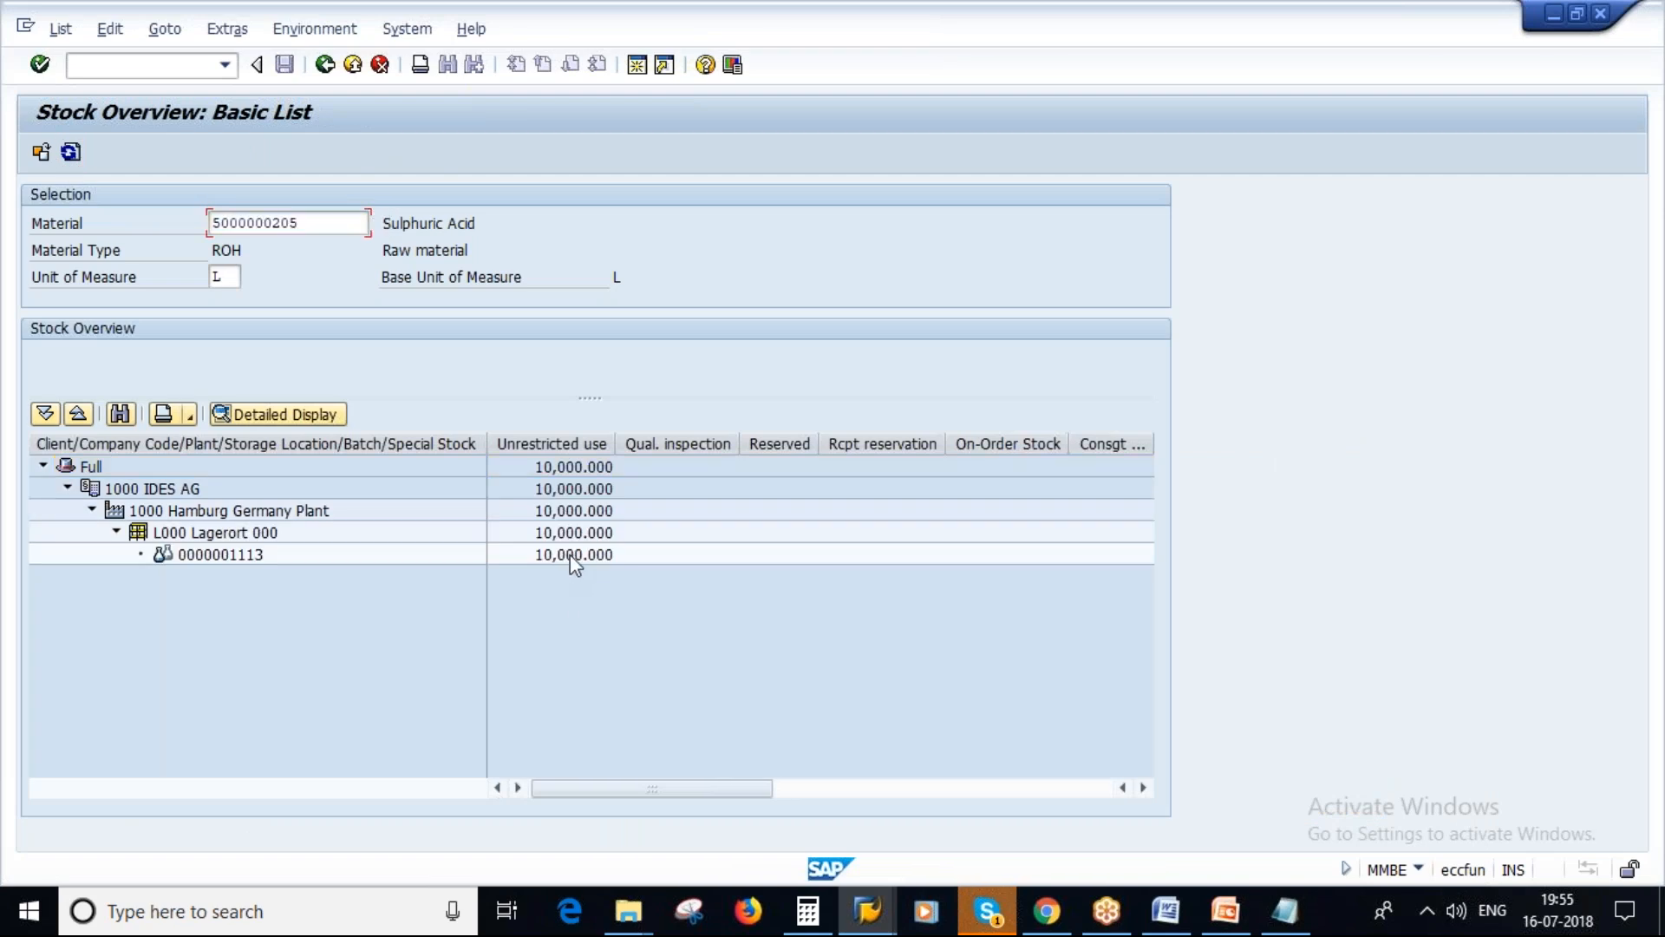
pyautogui.click(223, 555)
pyautogui.click(170, 536)
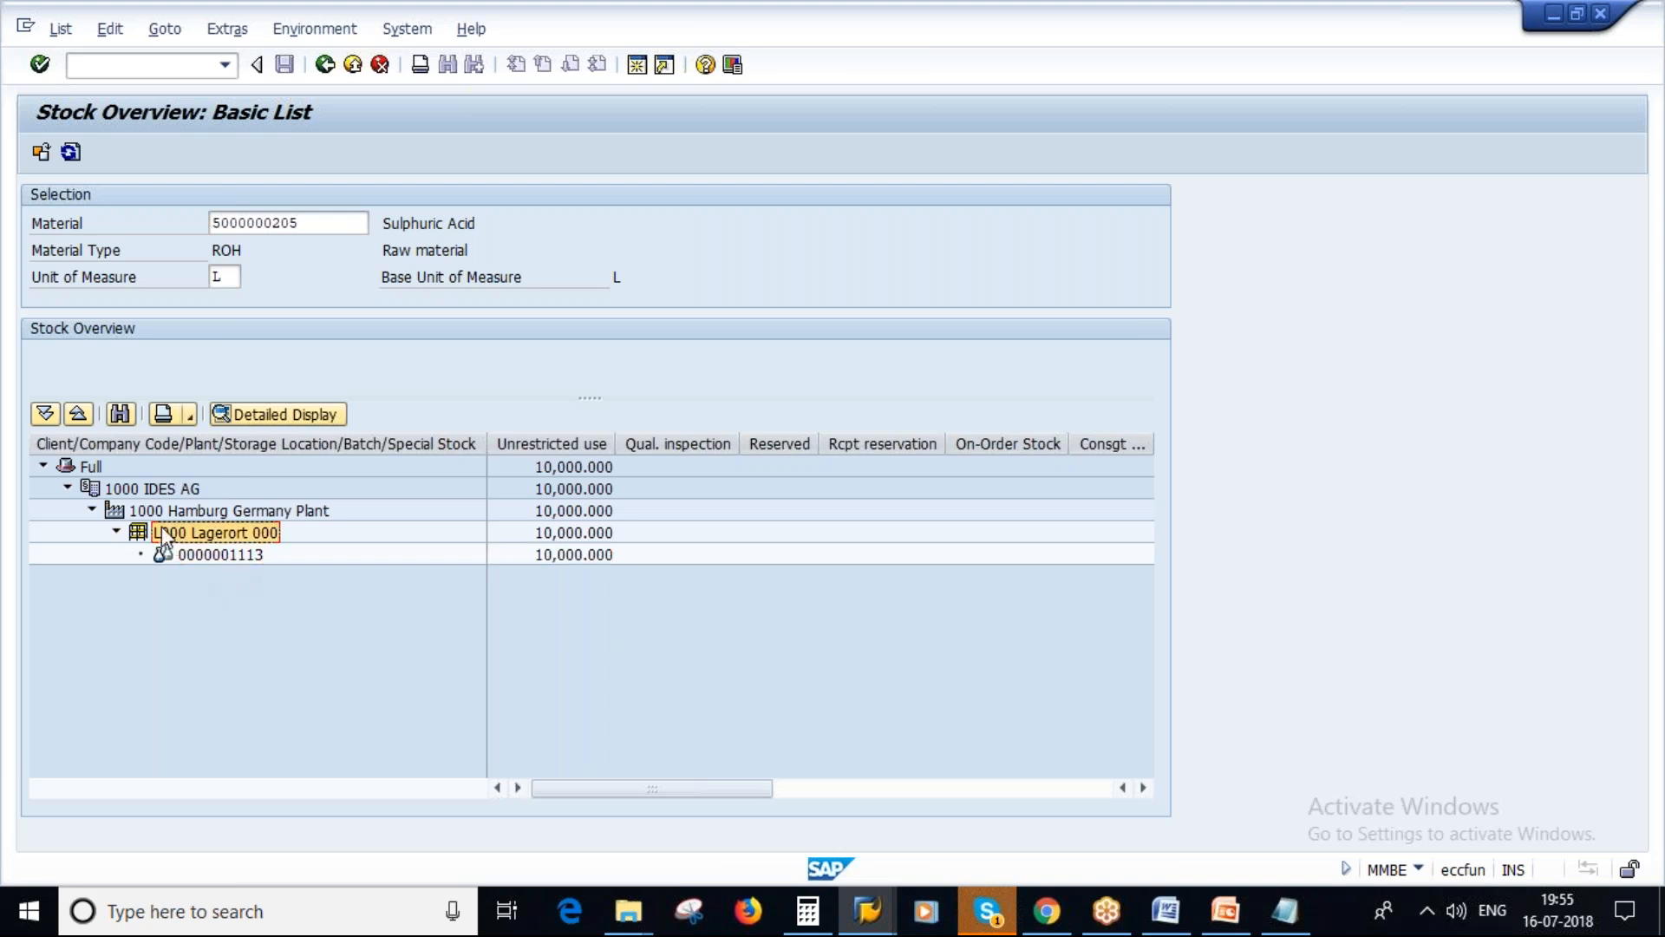
pyautogui.click(155, 512)
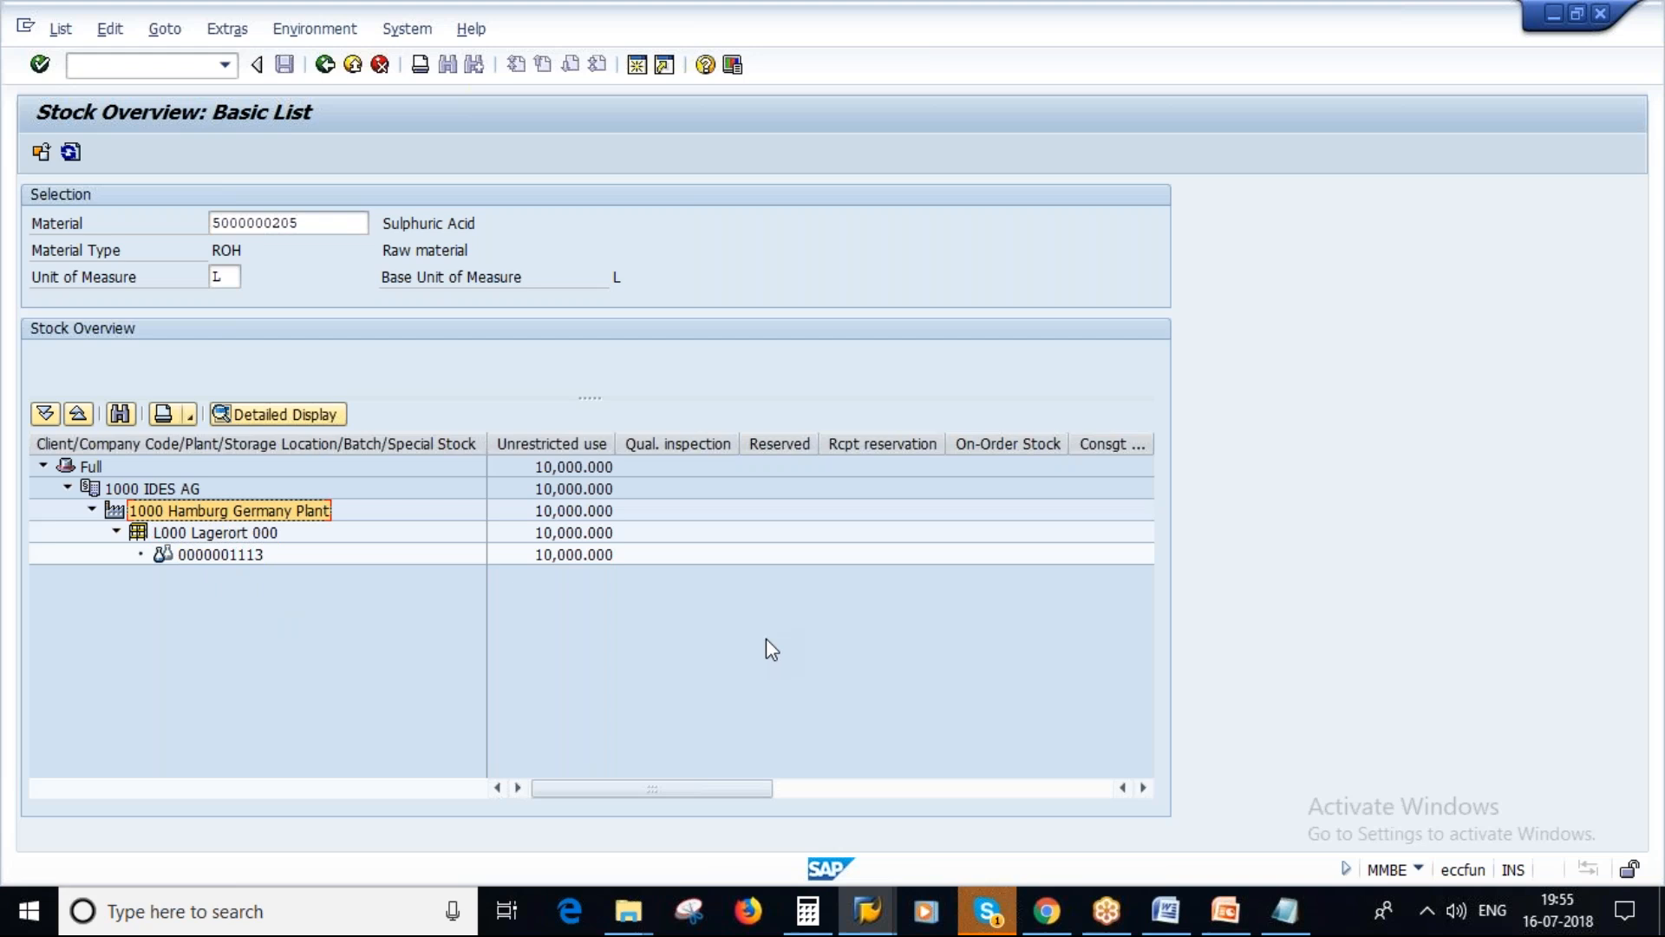
# Switch to Notepad and reduce the indentation of the "Goods Receipt - MIGO" line by seven spaces.
pyautogui.click(1282, 911)
pyautogui.click(908, 432)
pyautogui.press('BackSpace')
pyautogui.press('BackSpace')
pyautogui.press('BackSpace')
pyautogui.press('BackSpace')
pyautogui.press('BackSpace')
pyautogui.press('BackSpace')
pyautogui.press('BackSpace')
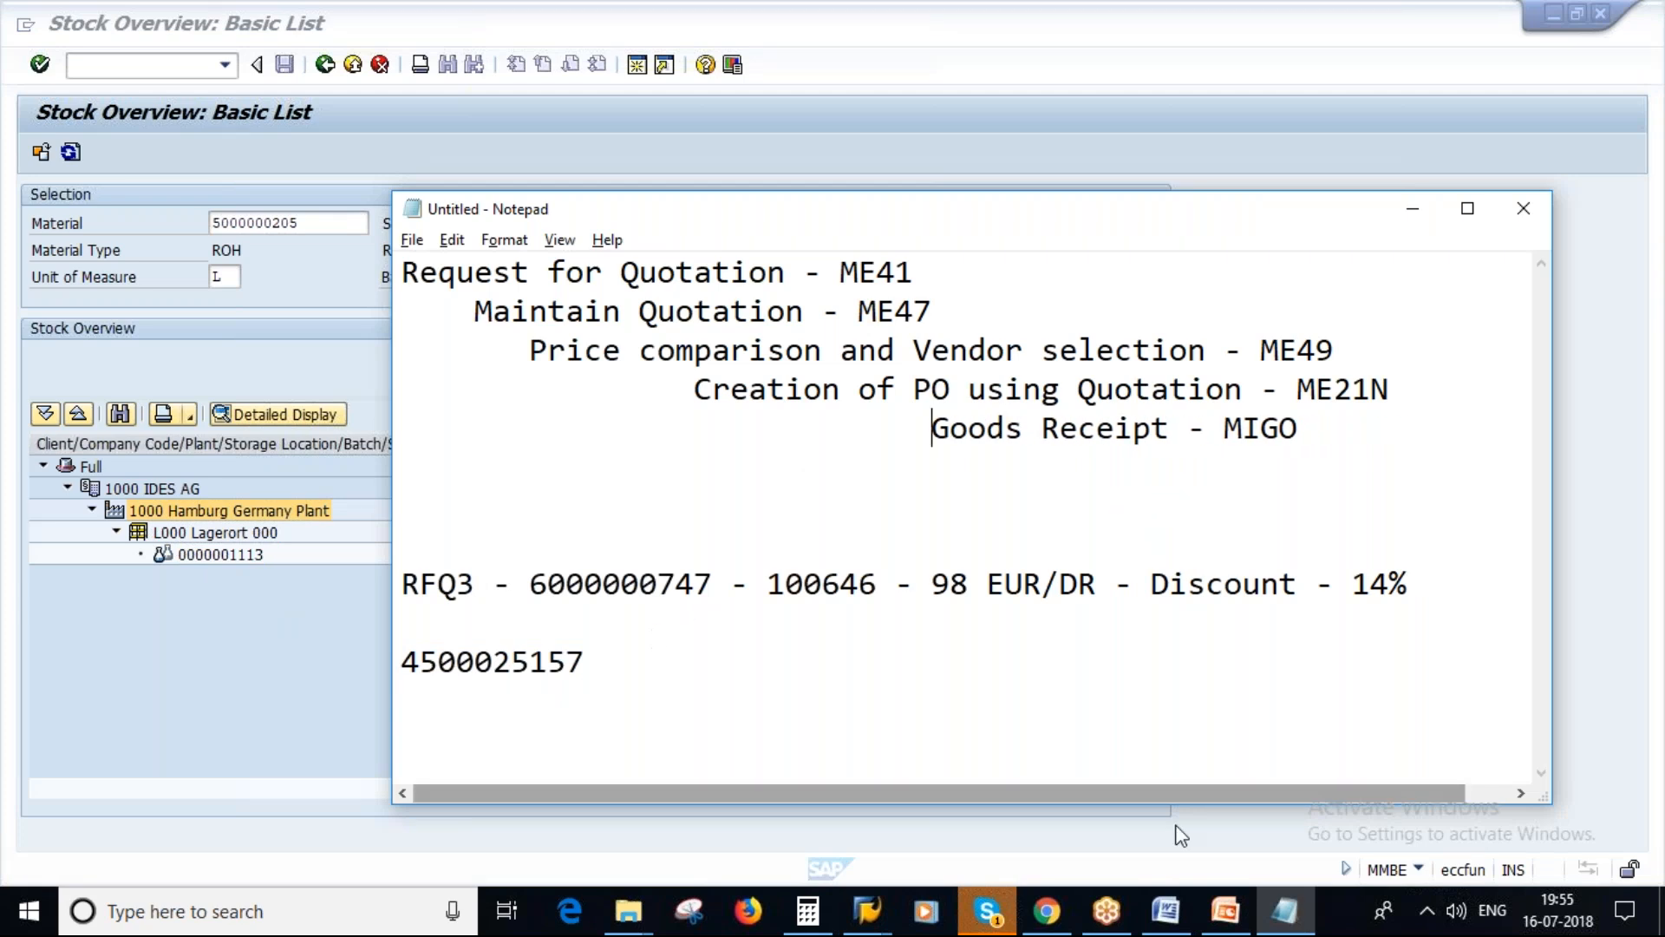
# Switch to PowerPoint, open the Valuation Class slide and present it full screen.
pyautogui.click(1225, 911)
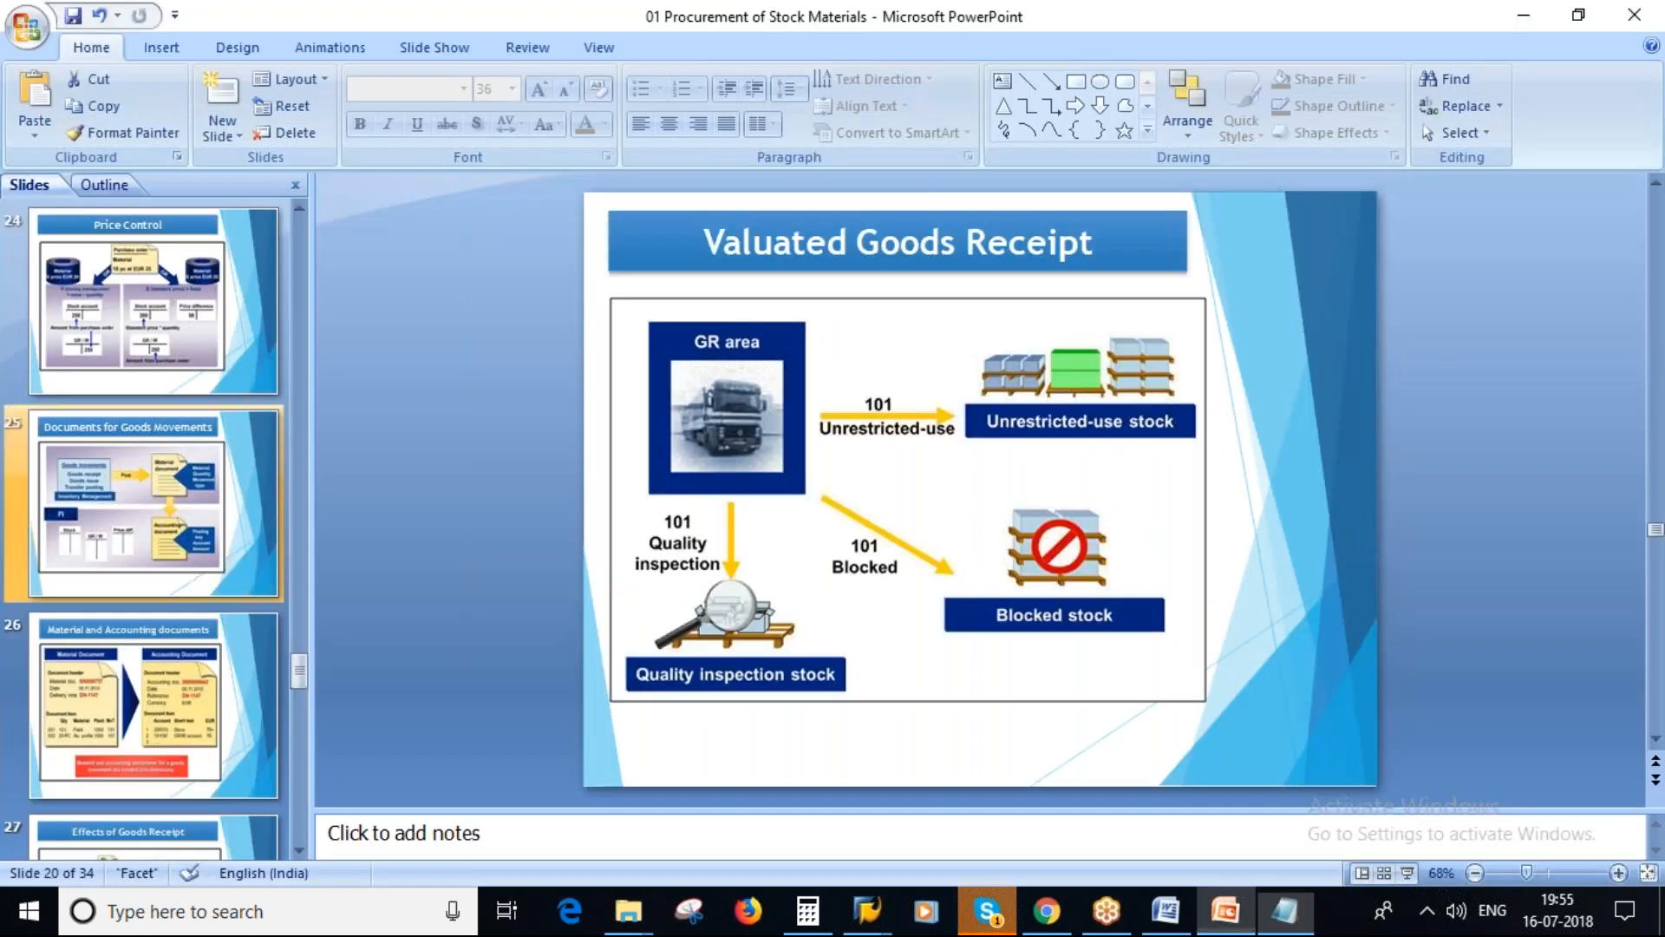
pyautogui.scroll(5, 148, 520)
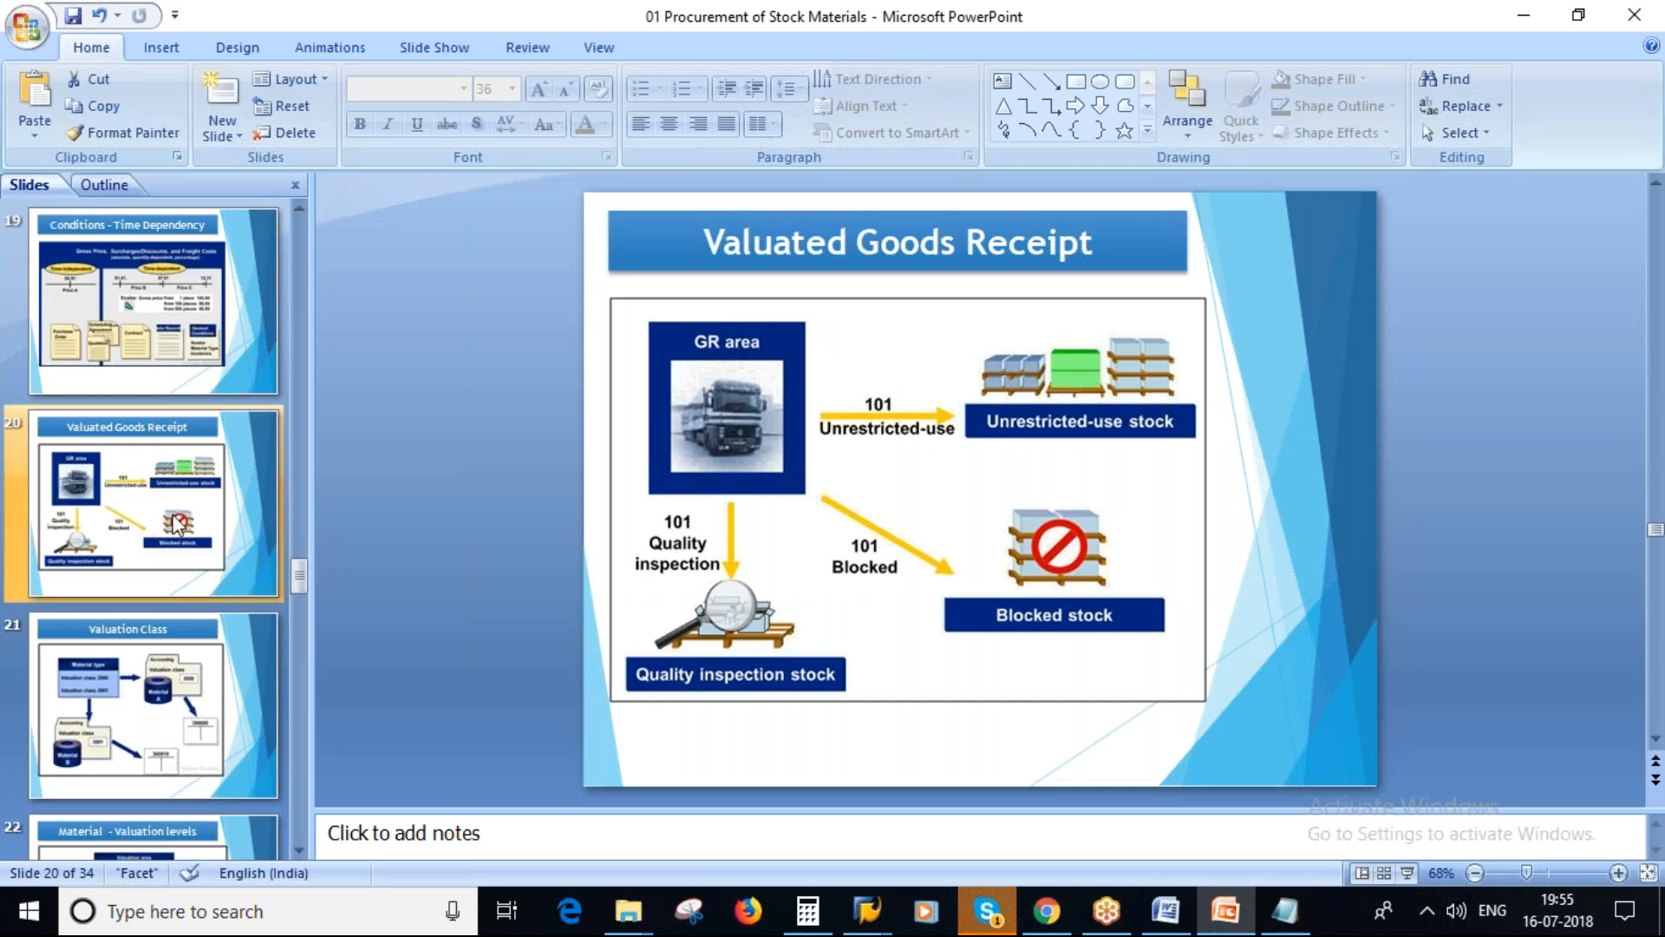
pyautogui.click(134, 694)
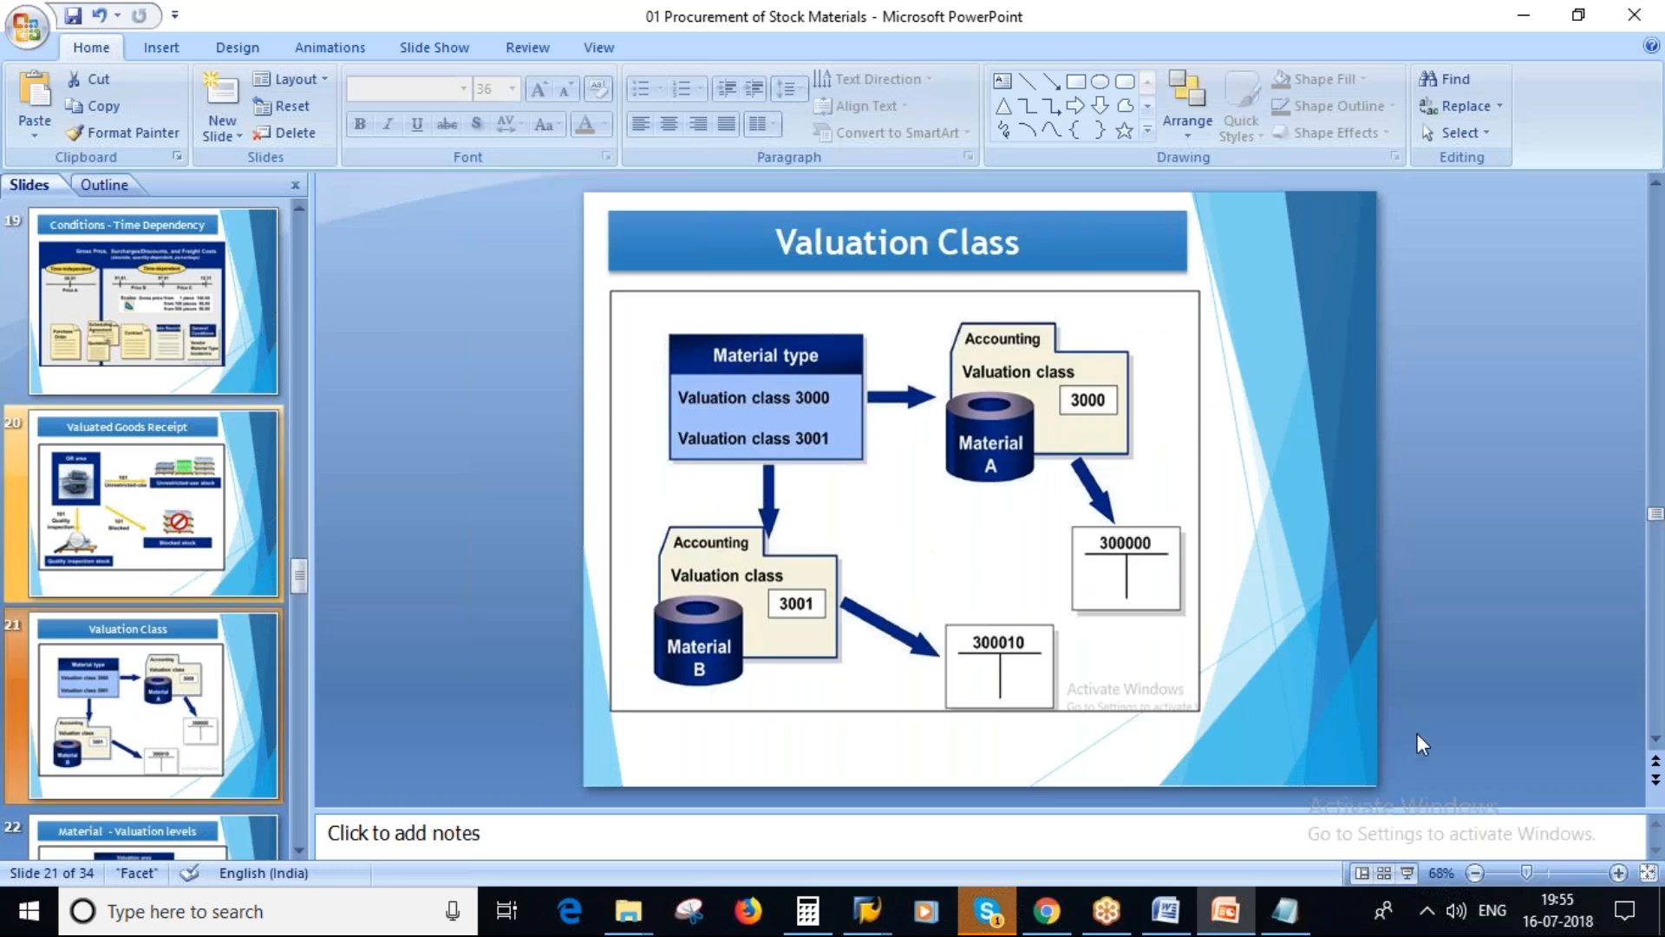
pyautogui.click(1407, 873)
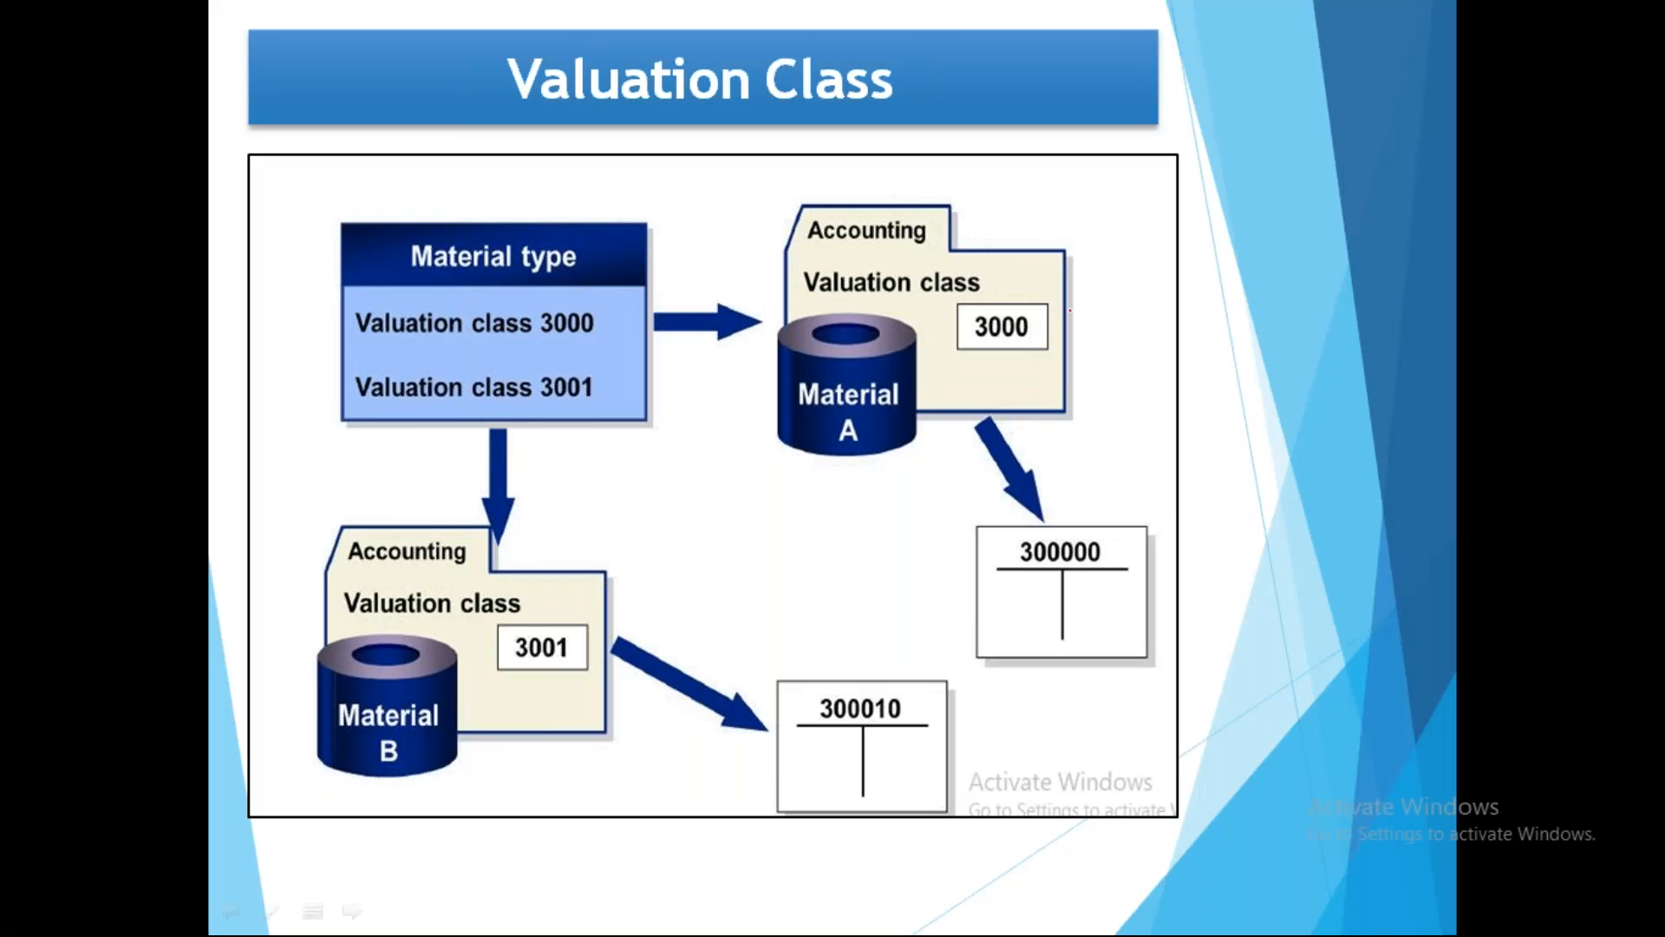
# Circle the accounting data of Materials A and B on the slide and draw arrows to accounts 300000 and 300010.
pyautogui.moveTo(857, 242)
pyautogui.mouseDown()
pyautogui.moveTo(793, 286)
pyautogui.moveTo(1032, 468)
pyautogui.moveTo(815, 257)
pyautogui.mouseUp()
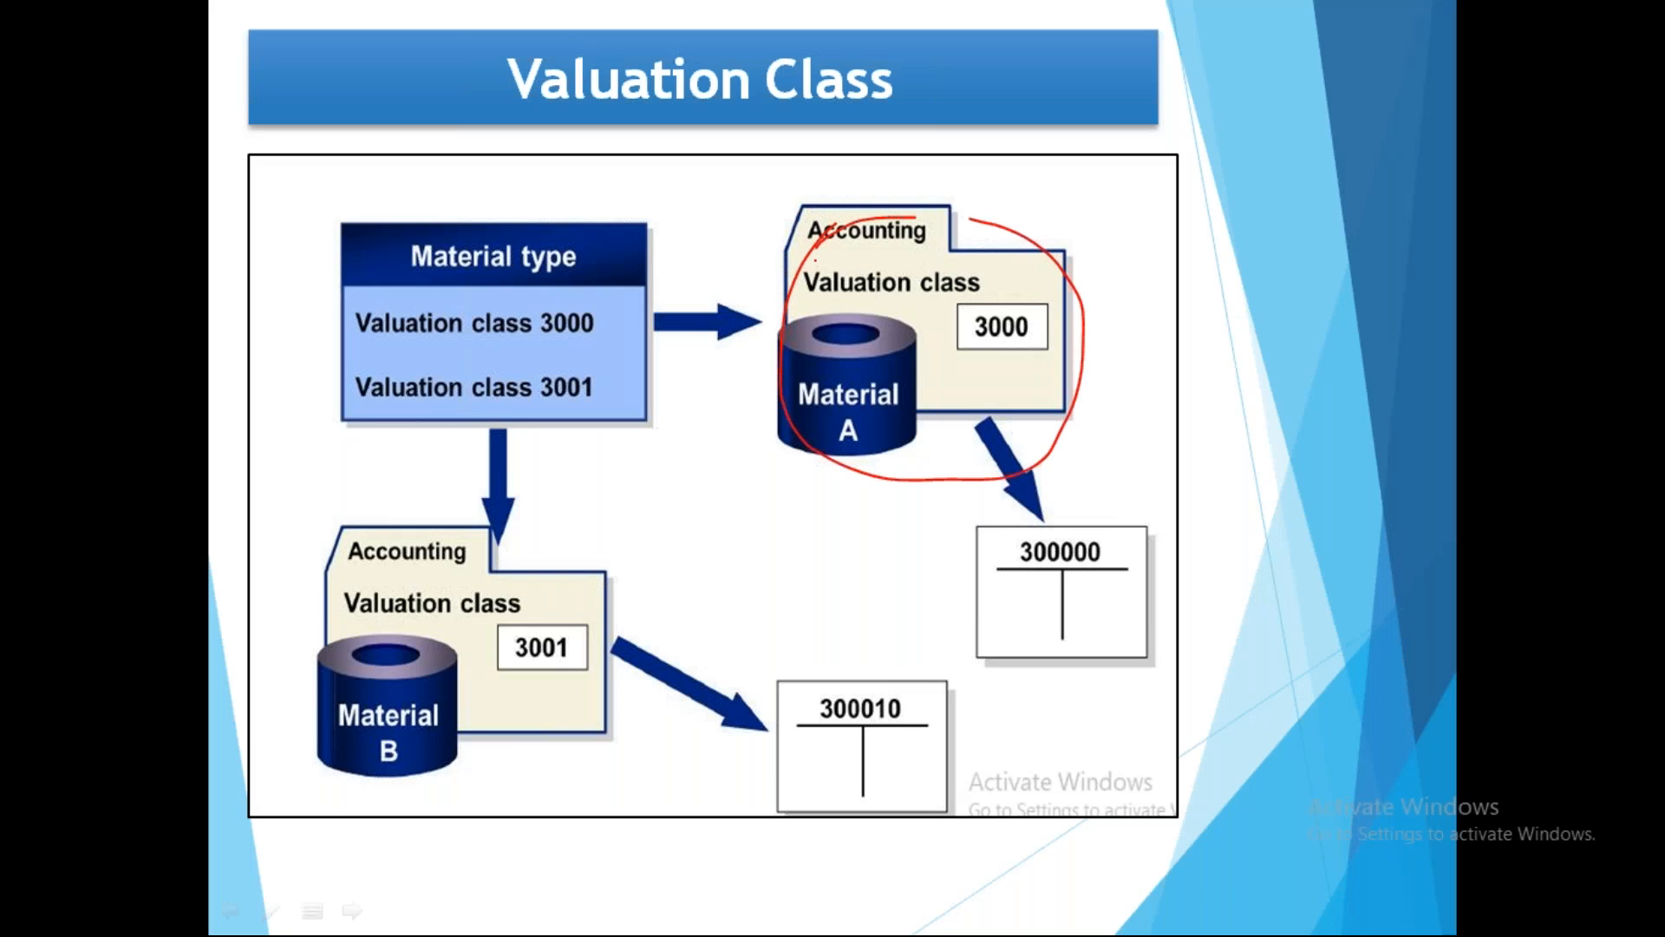
pyautogui.moveTo(539, 550)
pyautogui.mouseDown()
pyautogui.moveTo(394, 574)
pyautogui.moveTo(655, 621)
pyautogui.moveTo(822, 751)
pyautogui.mouseUp()
pyautogui.moveTo(824, 422)
pyautogui.mouseDown()
pyautogui.moveTo(1076, 607)
pyautogui.moveTo(1079, 638)
pyautogui.mouseUp()
pyautogui.moveTo(590, 652)
pyautogui.mouseDown()
pyautogui.moveTo(848, 753)
pyautogui.moveTo(817, 762)
pyautogui.mouseUp()
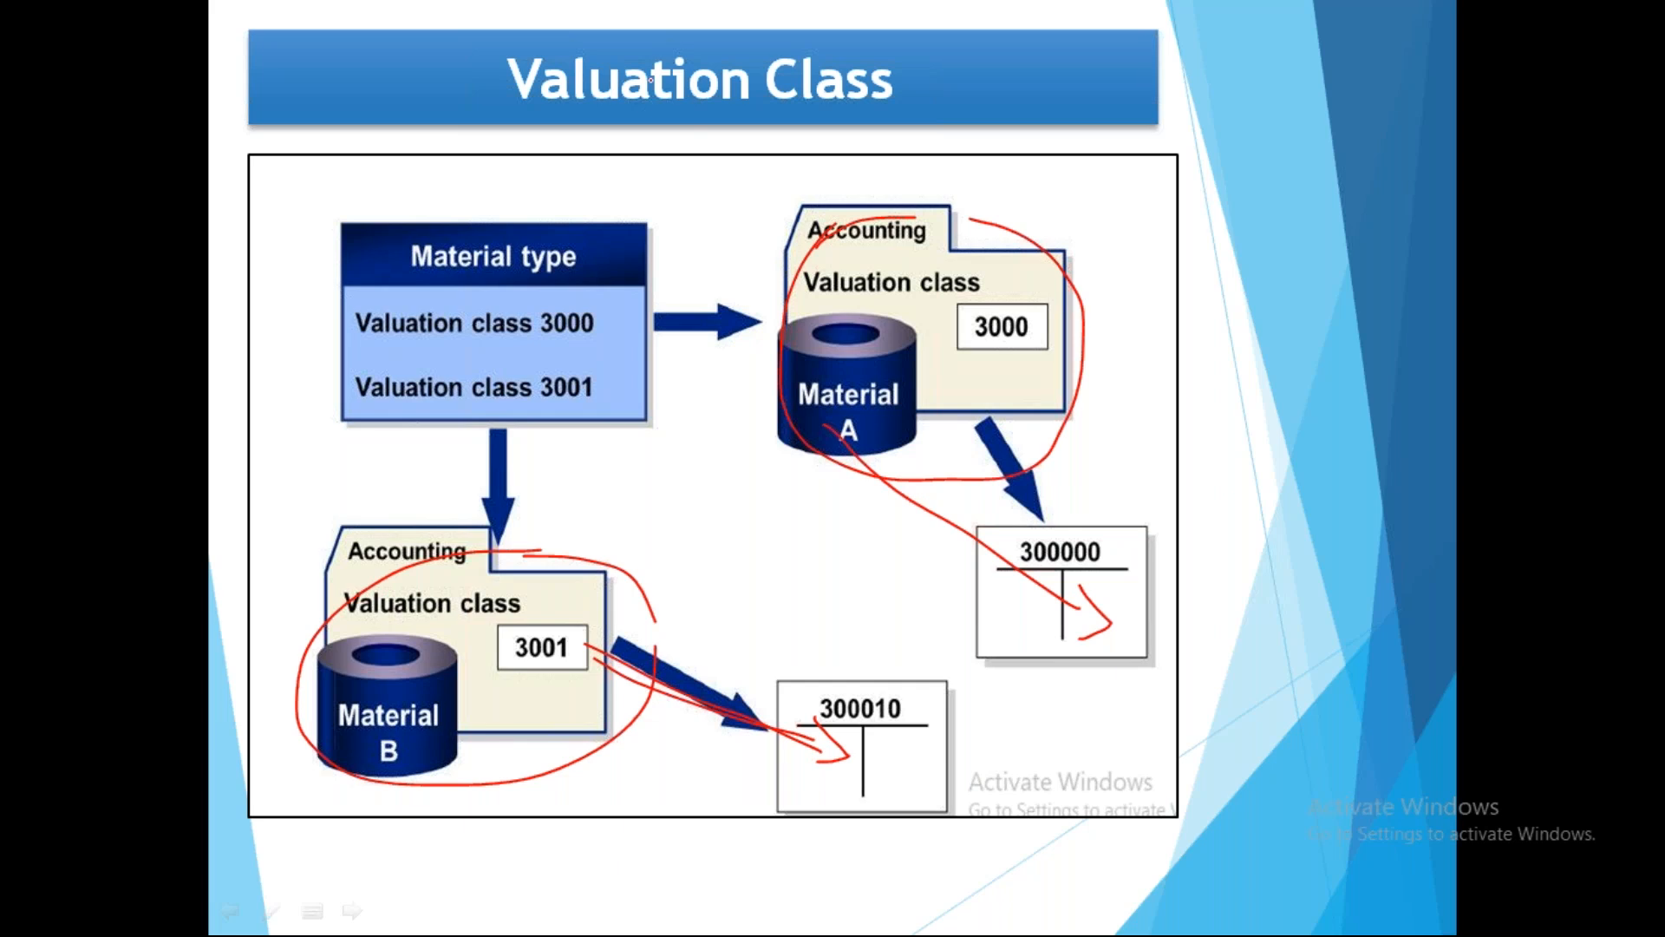
# Circle both materials' accounting data again, mark valuation classes 3000 and 3001, erase the ink and end the slide show.
pyautogui.moveTo(907, 222)
pyautogui.mouseDown()
pyautogui.moveTo(797, 323)
pyautogui.moveTo(1077, 347)
pyautogui.moveTo(953, 236)
pyautogui.mouseUp()
pyautogui.moveTo(407, 559); pyautogui.dragTo(464, 533)
pyautogui.moveTo(356, 583); pyautogui.dragTo(509, 521)
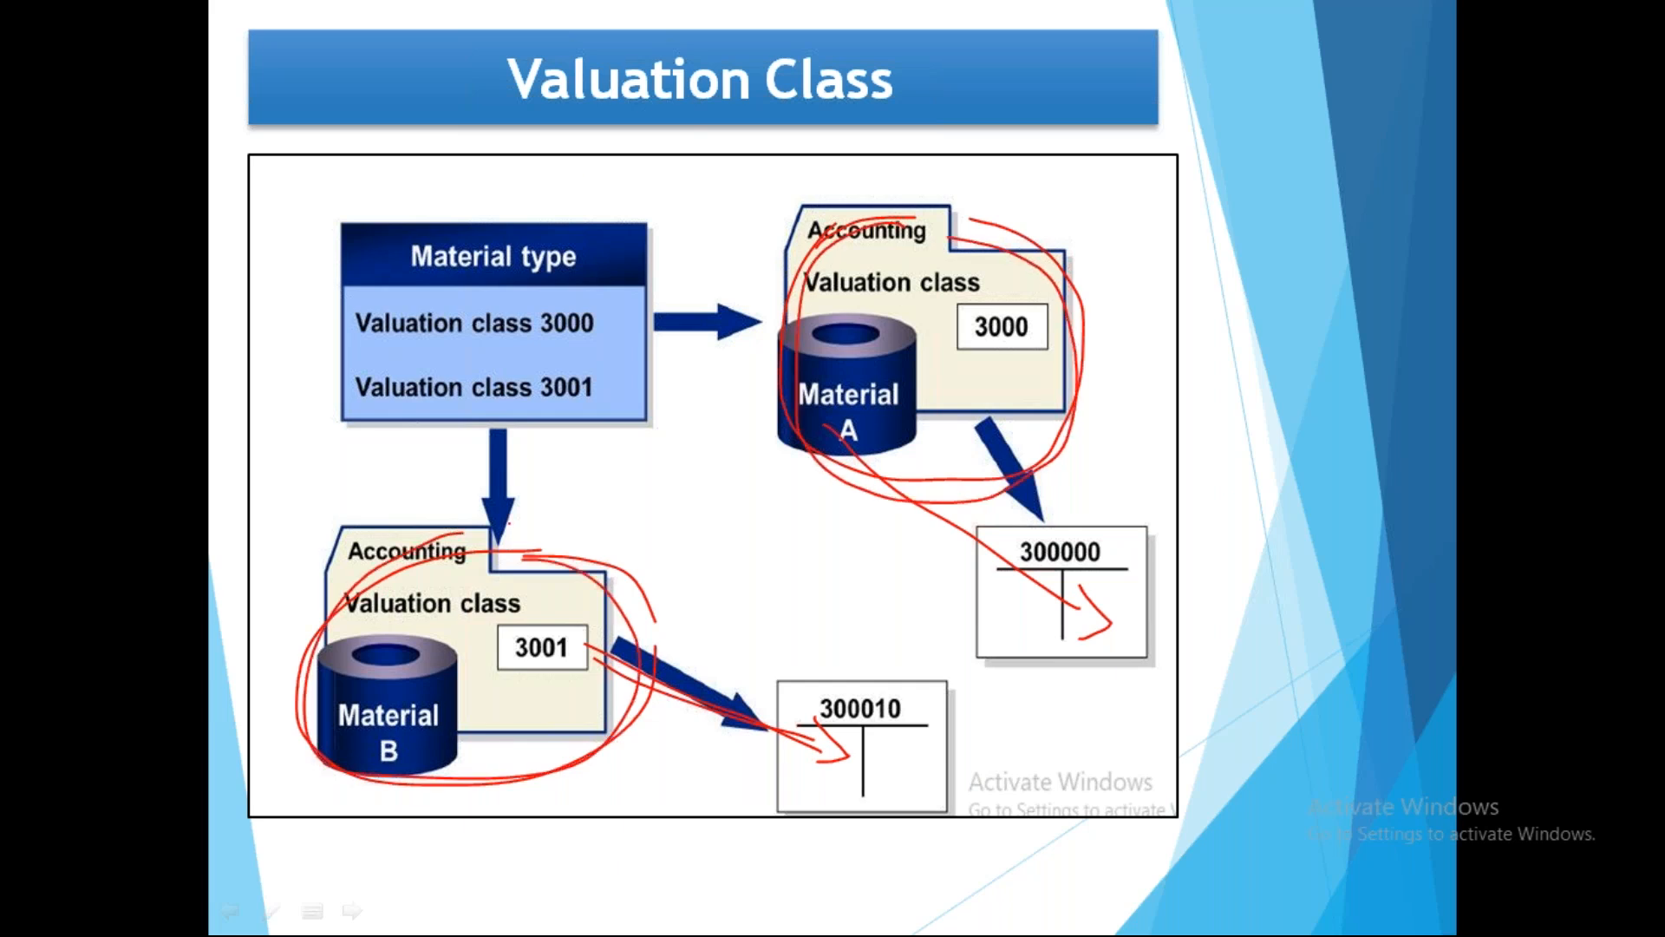
pyautogui.moveTo(600, 323); pyautogui.dragTo(679, 306)
pyautogui.moveTo(593, 390); pyautogui.dragTo(641, 368)
pyautogui.press('e')
pyautogui.press('Escape')
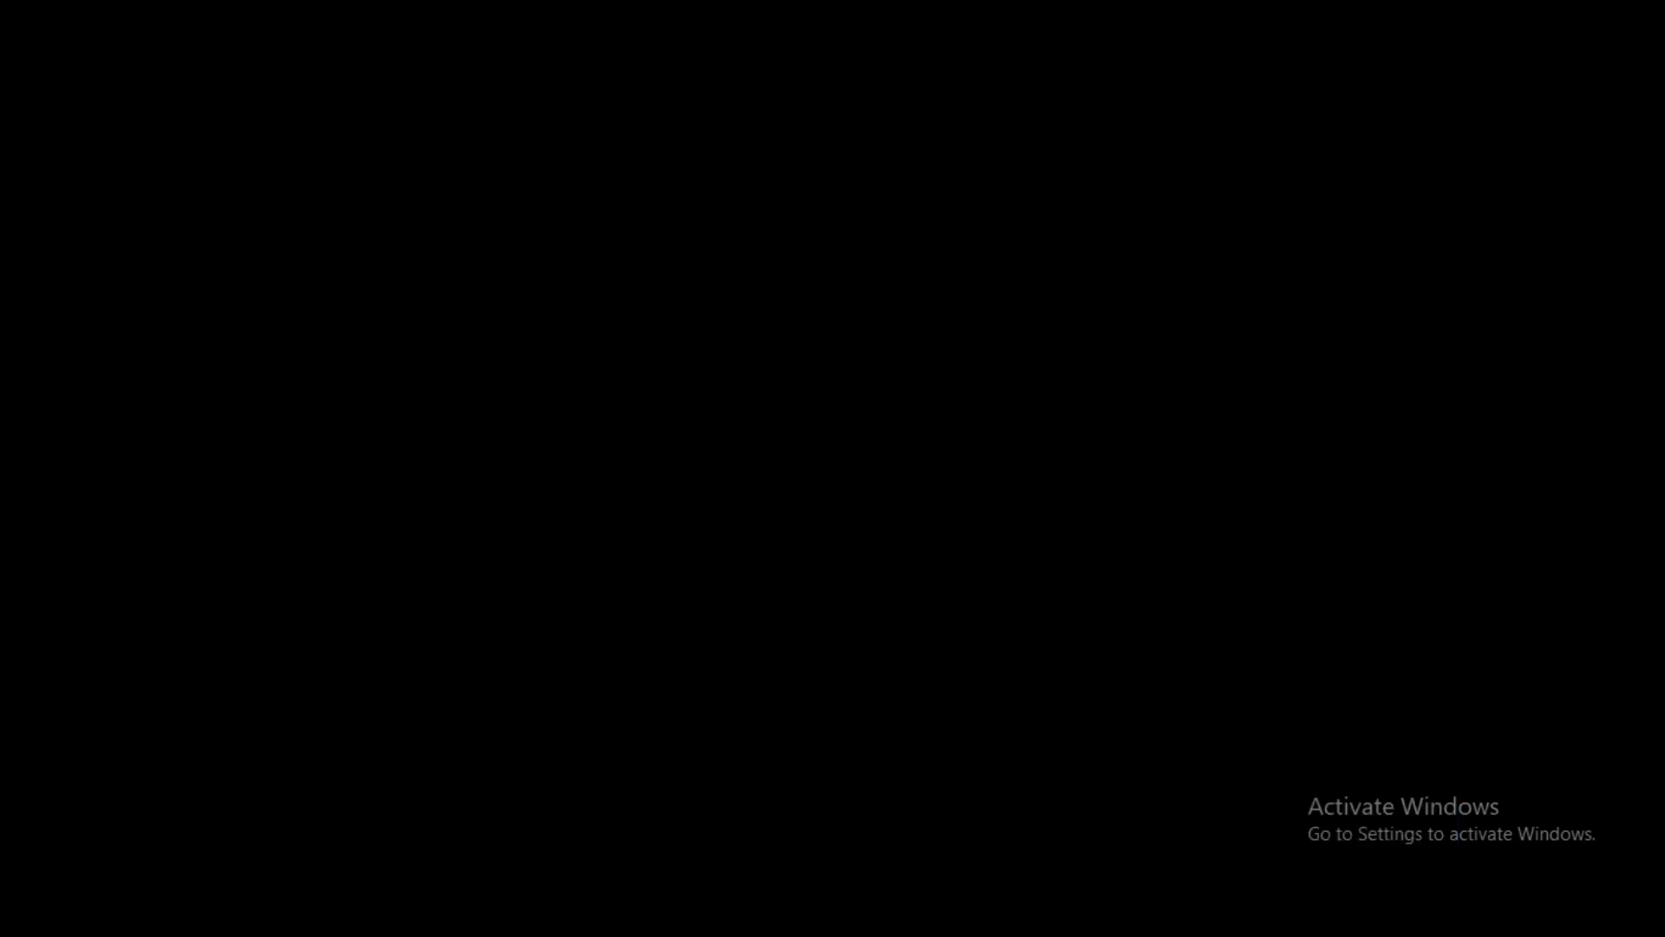
# Switch to SAP and bring up the Price Comparison List session.
pyautogui.click(868, 909)
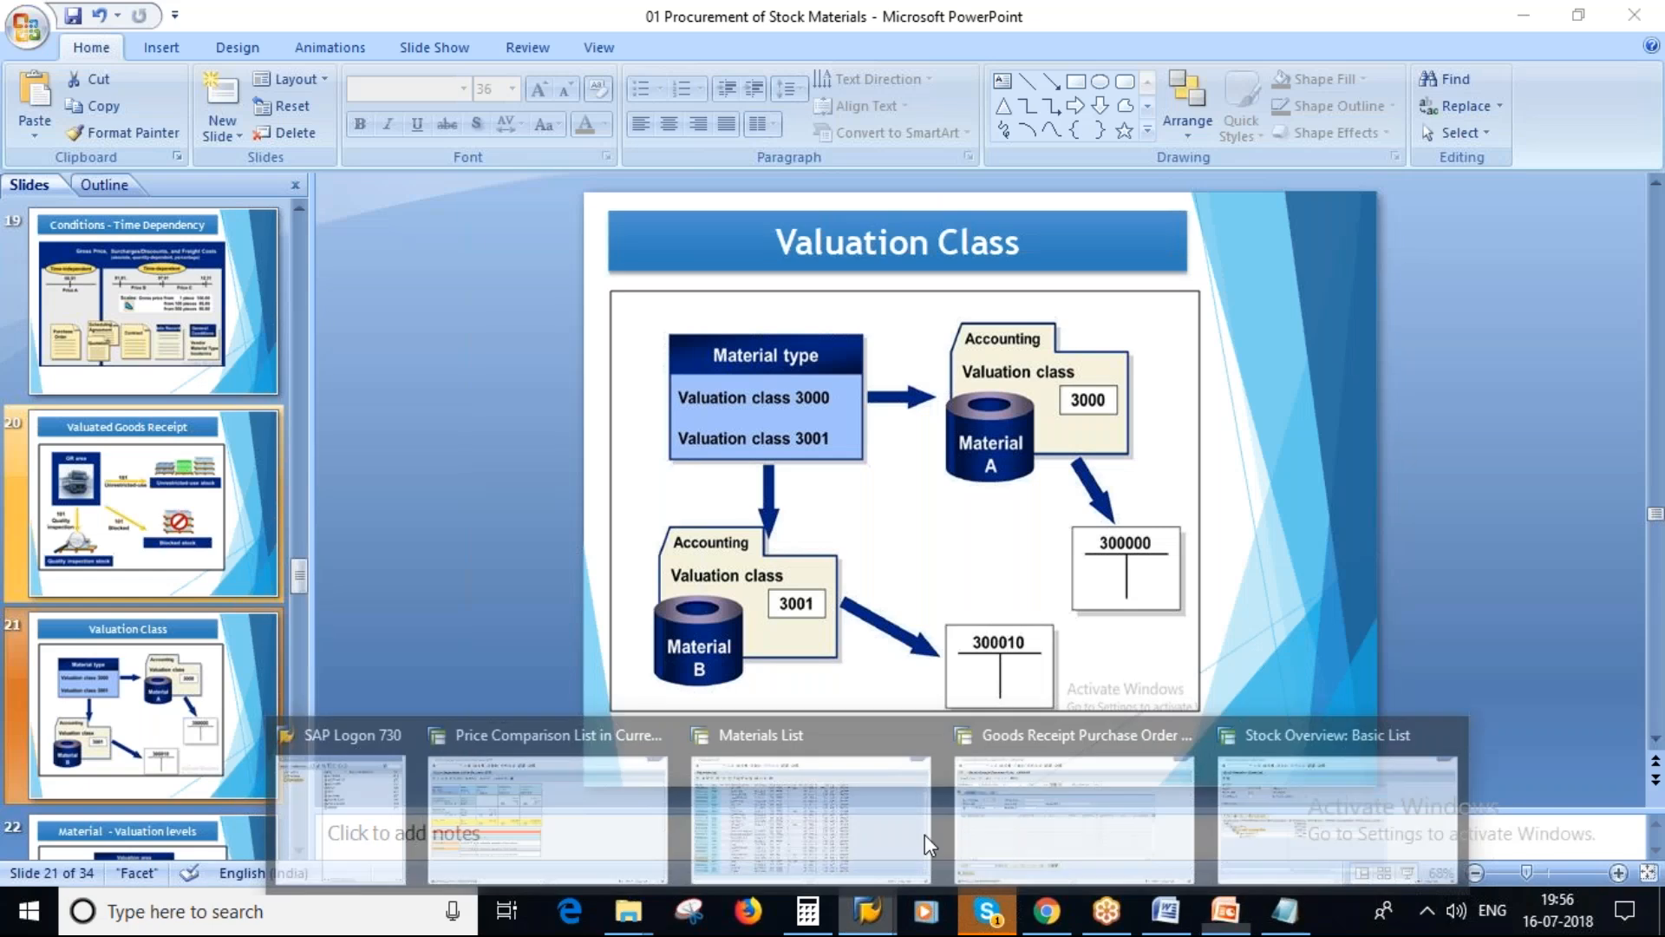
pyautogui.click(1336, 820)
pyautogui.click(857, 925)
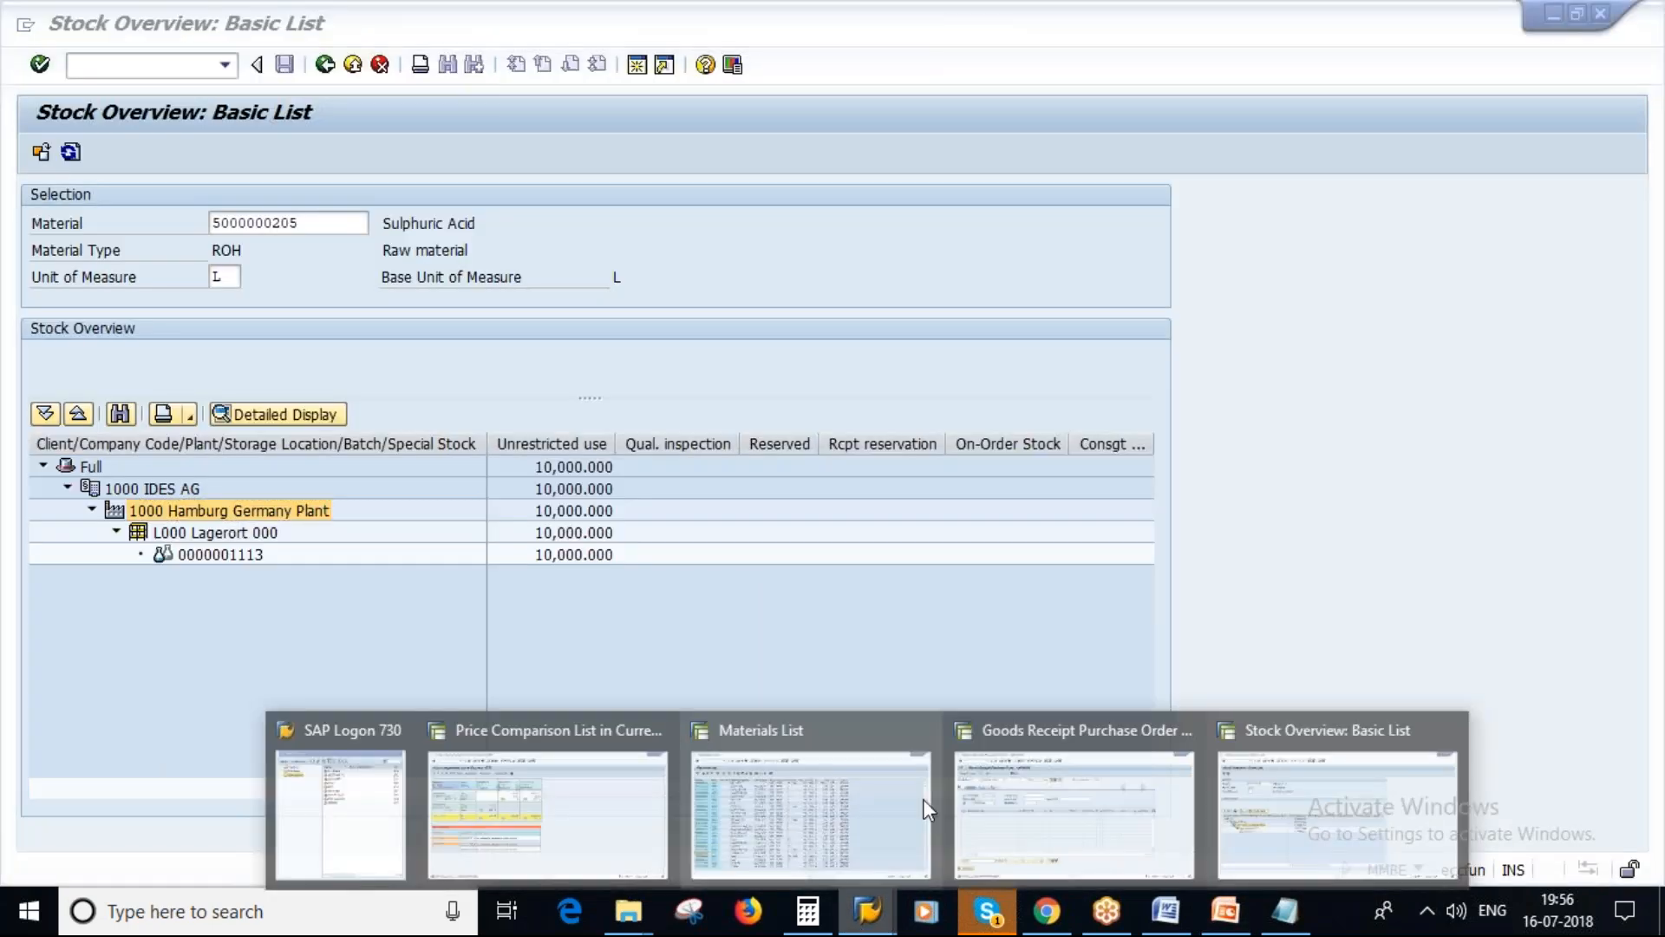
pyautogui.click(1034, 772)
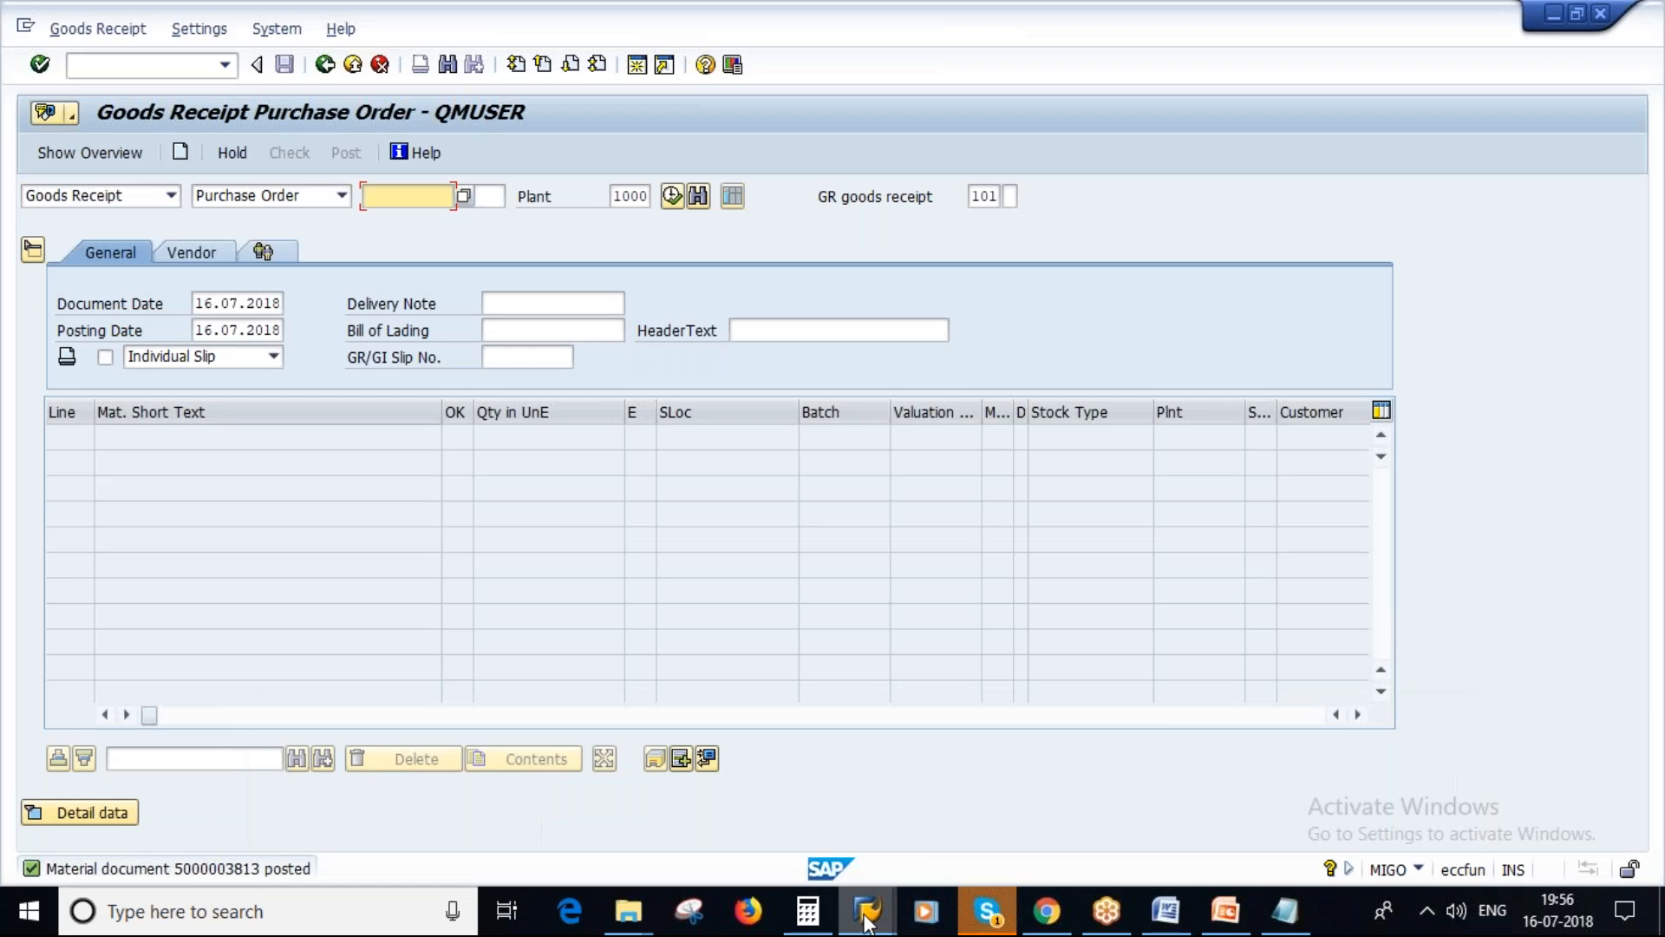
pyautogui.click(868, 923)
pyautogui.click(525, 774)
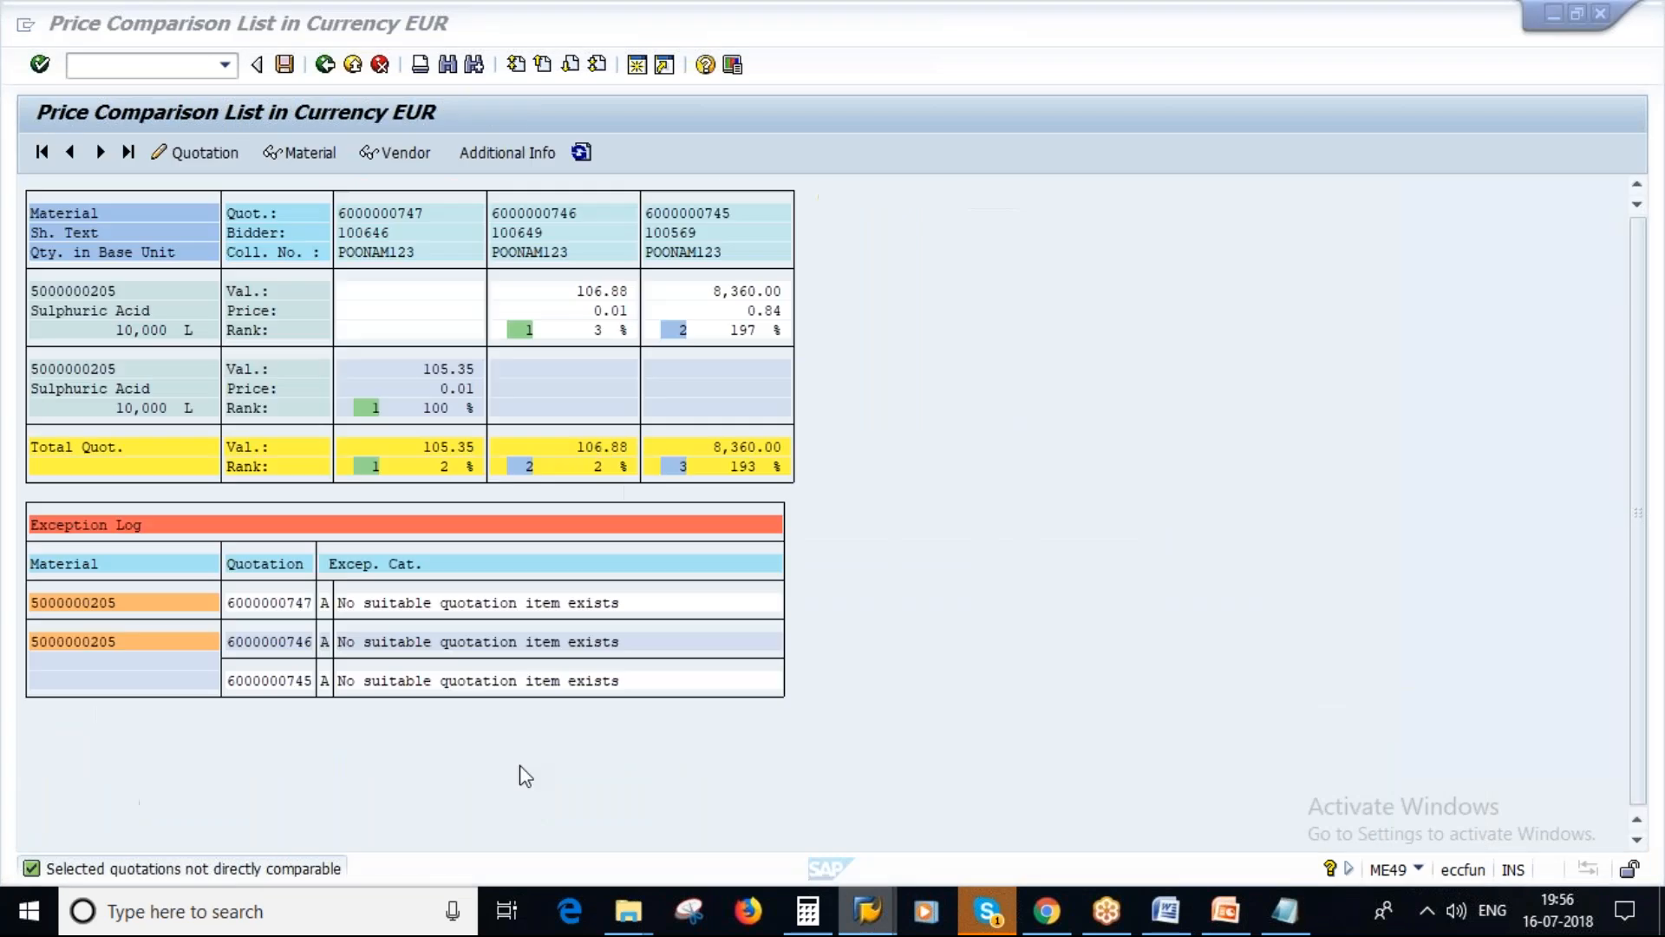
pyautogui.click(326, 65)
pyautogui.write('/NMM')
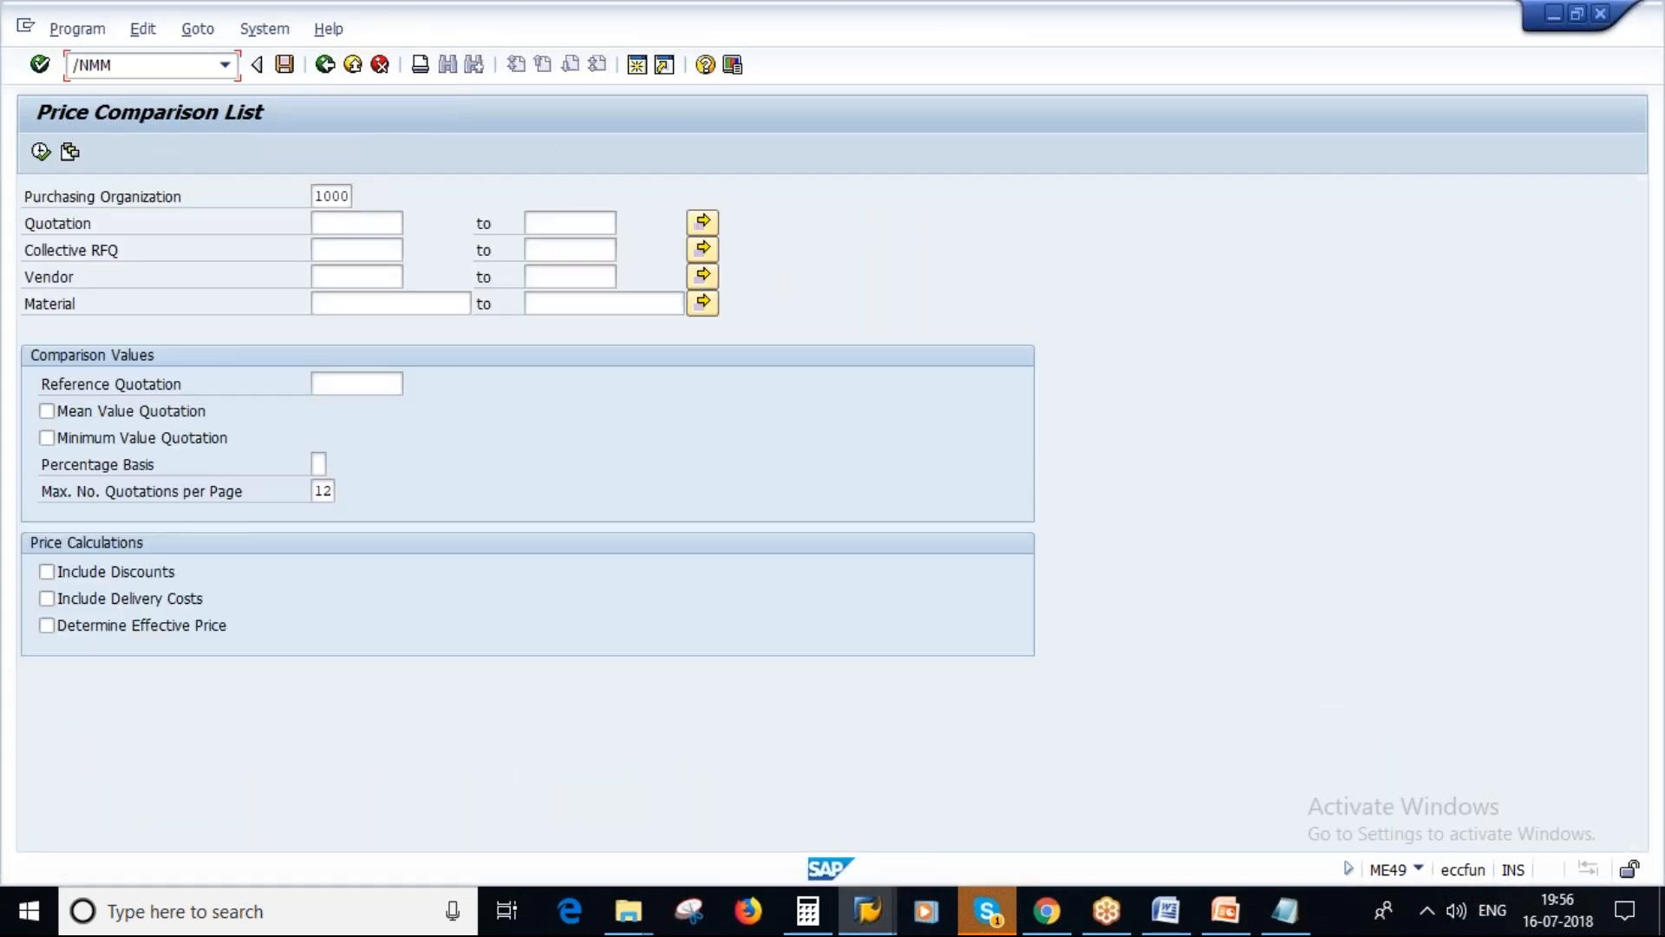
pyautogui.write('03')
pyautogui.press('Return')
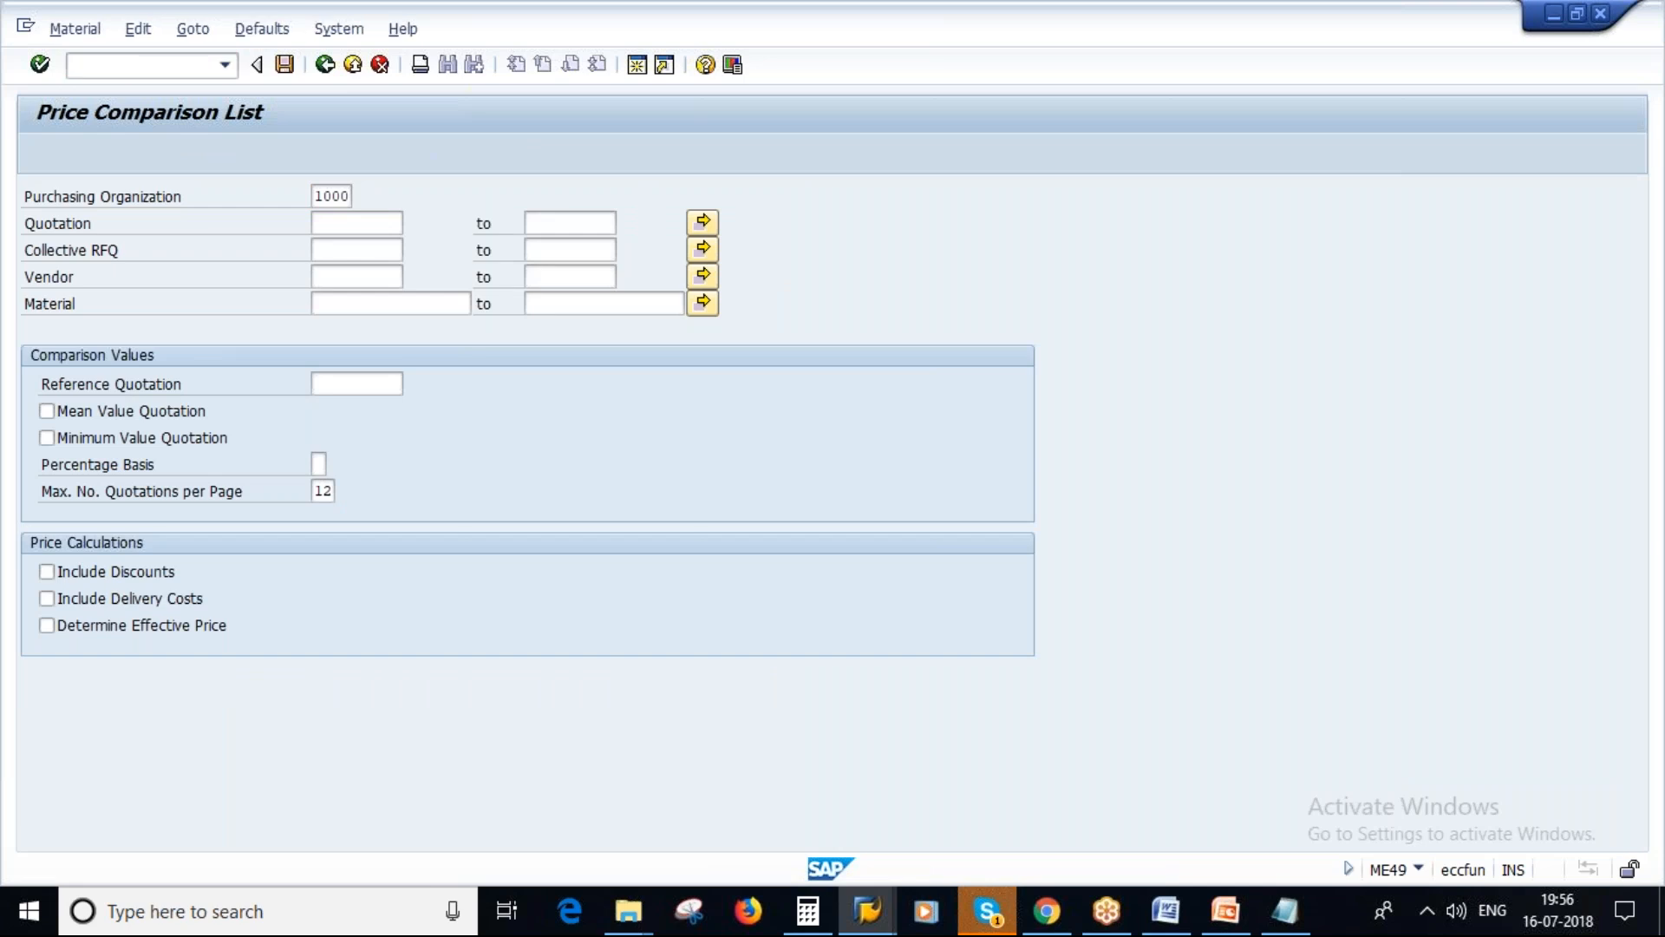
pyautogui.press('Return')
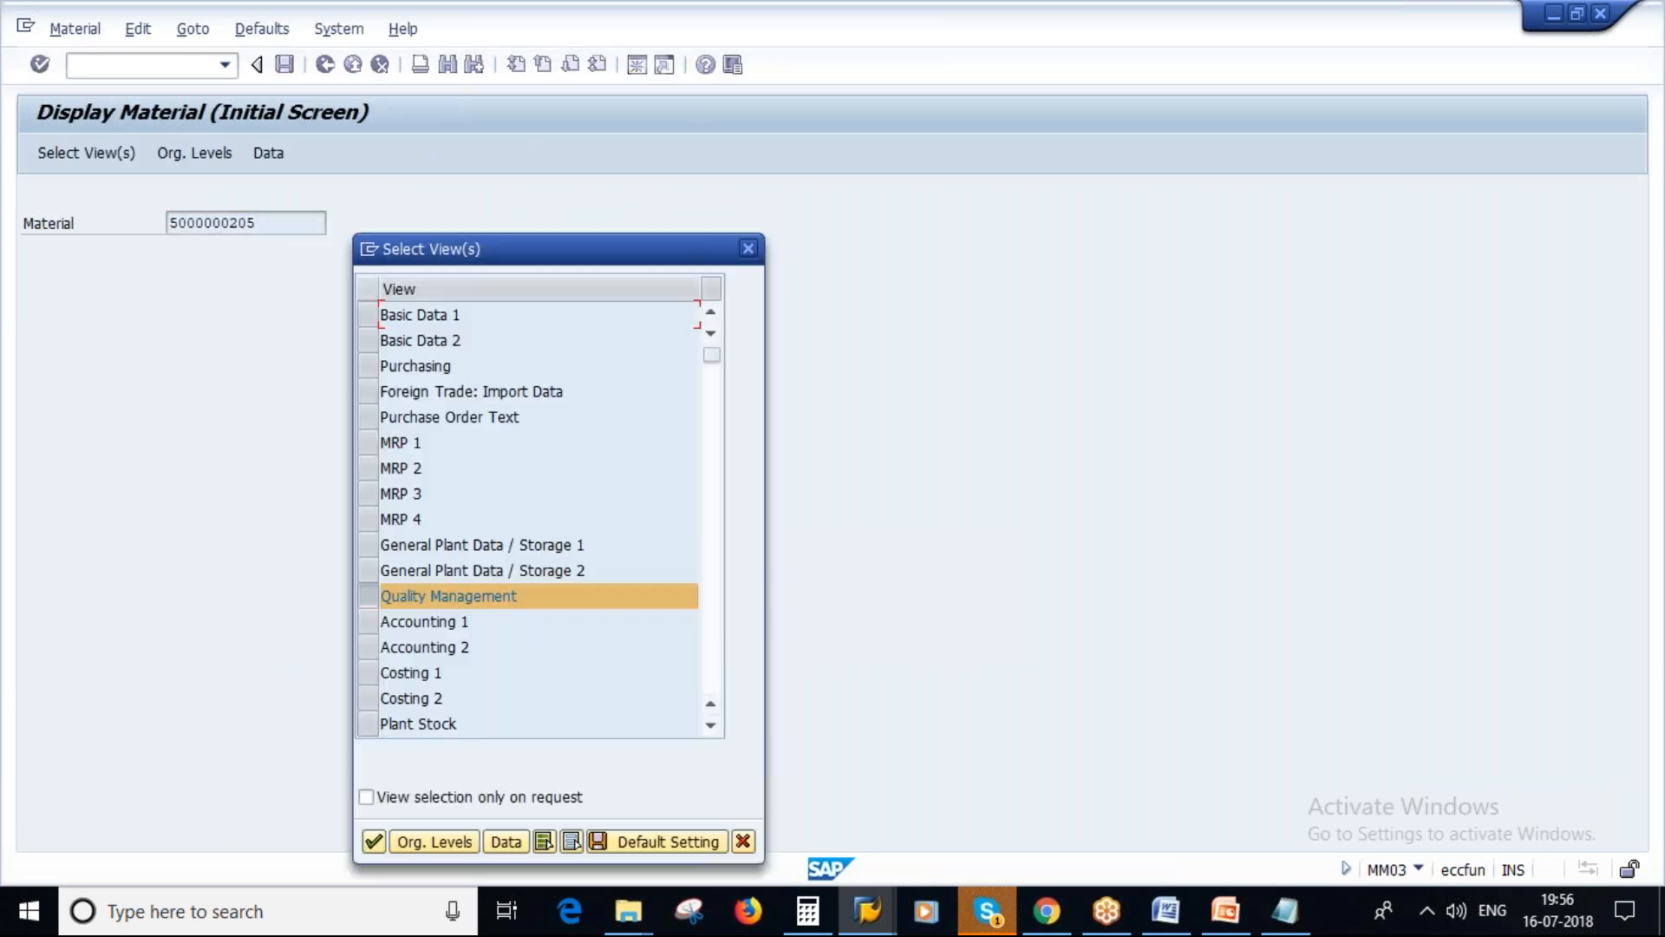
# Display only the Accounting 1 view of Sulphuric Acid for plant 1000 and check its valuation class.
pyautogui.click(366, 596)
pyautogui.click(382, 624)
pyautogui.click(425, 841)
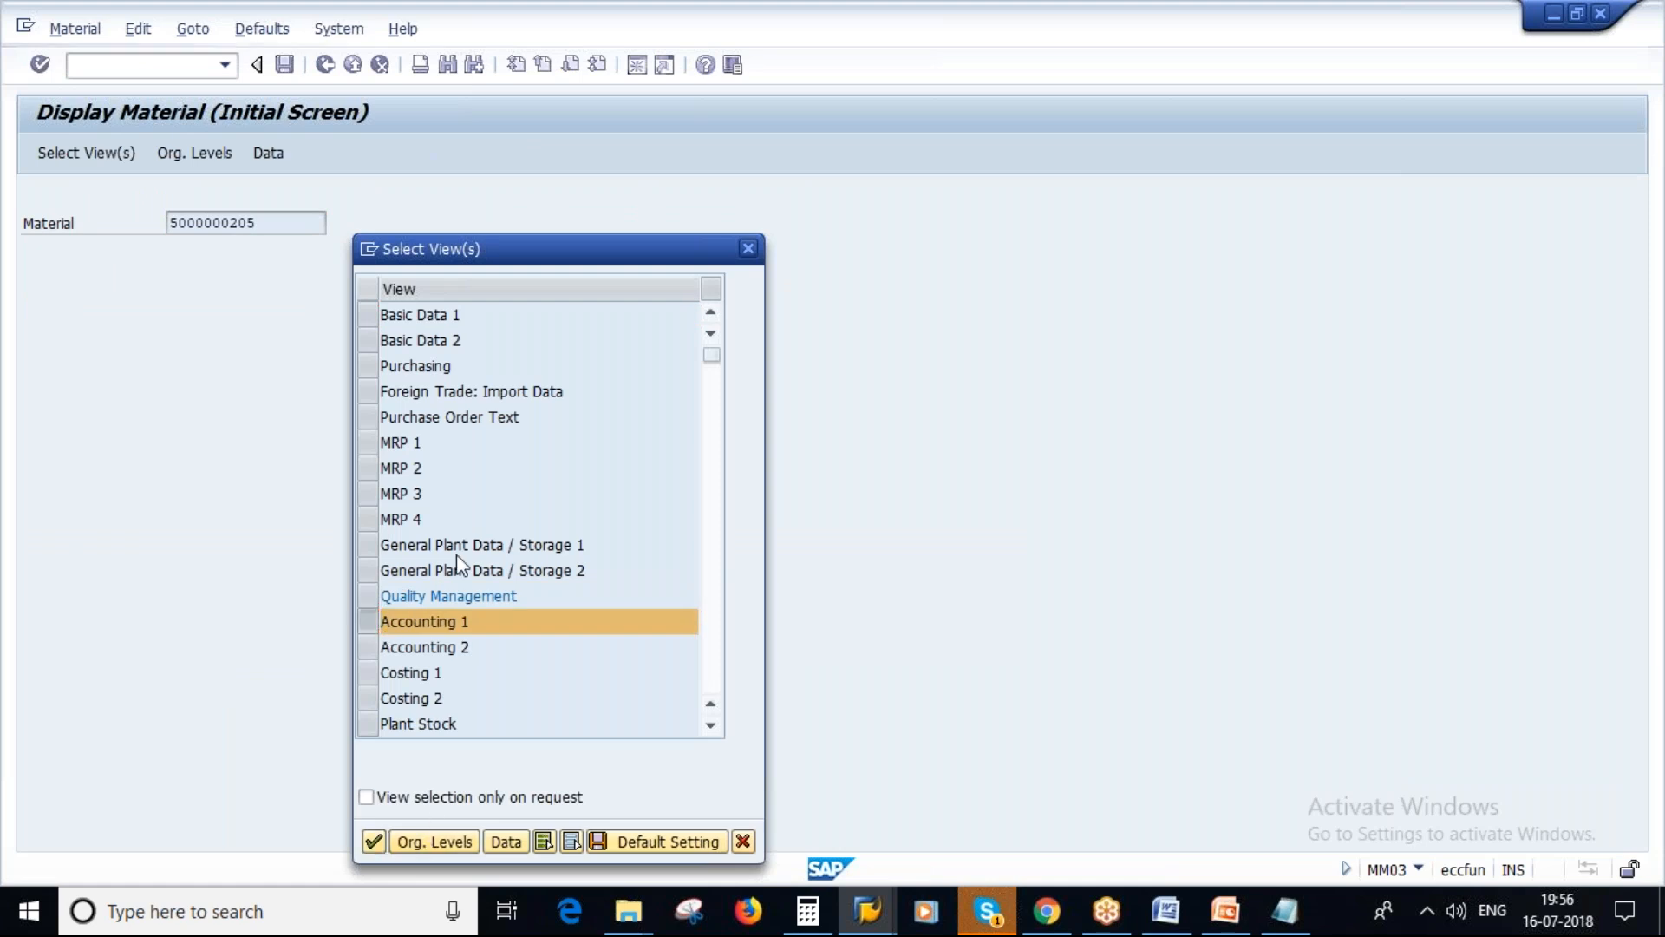
pyautogui.click(527, 413)
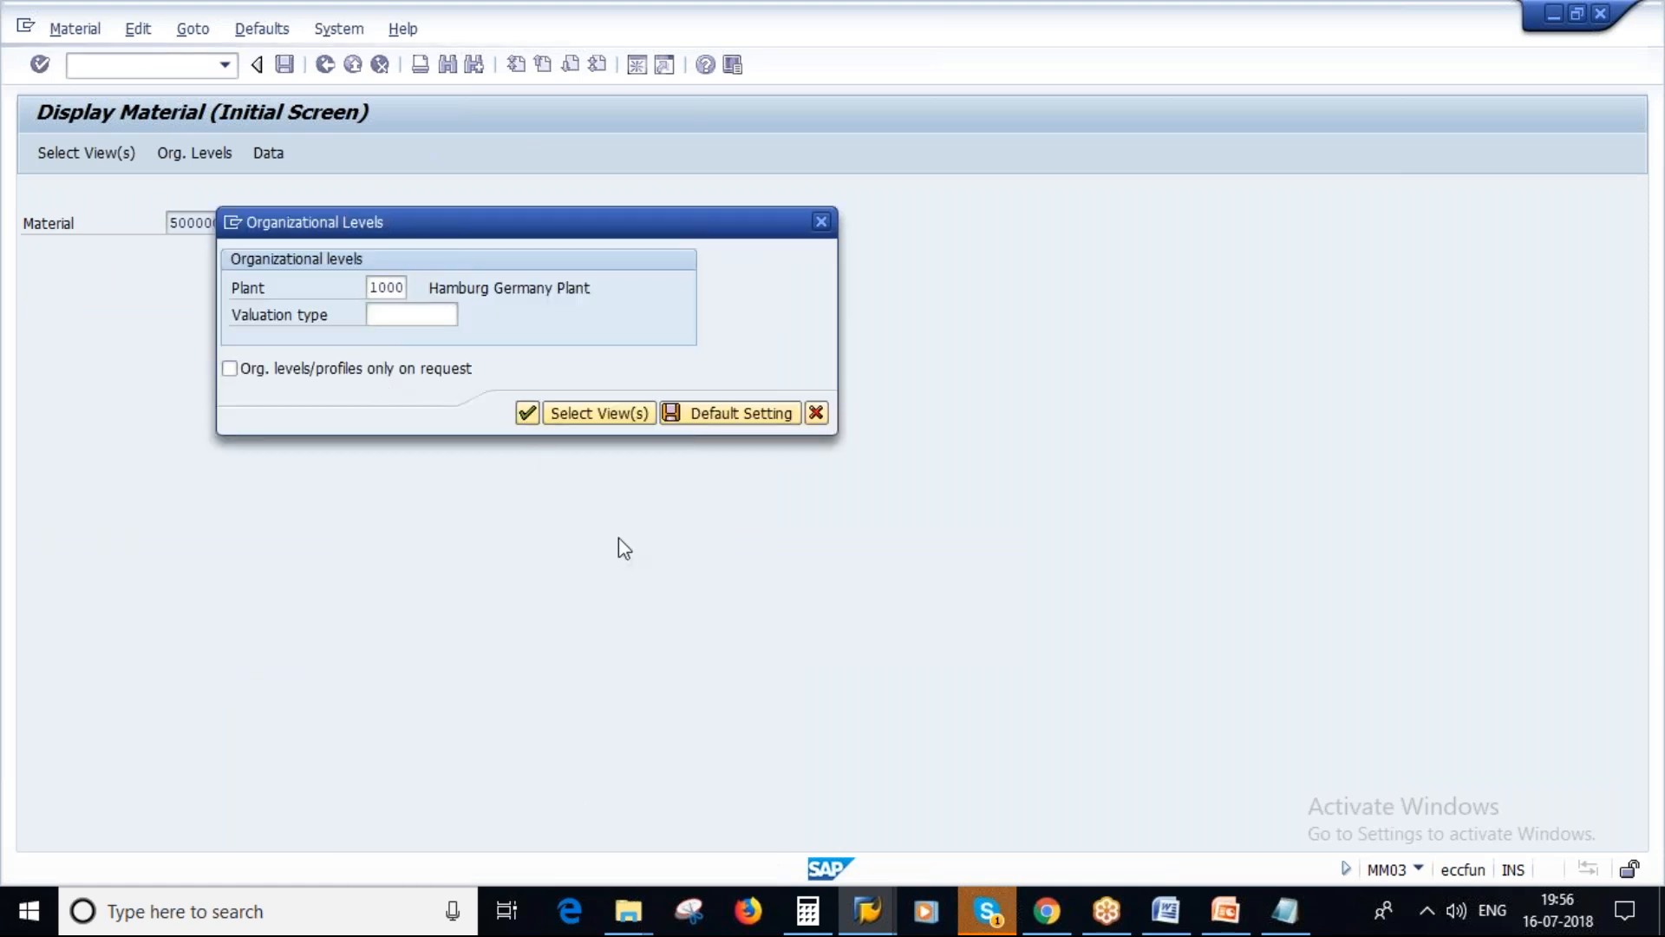
pyautogui.doubleClick(221, 491)
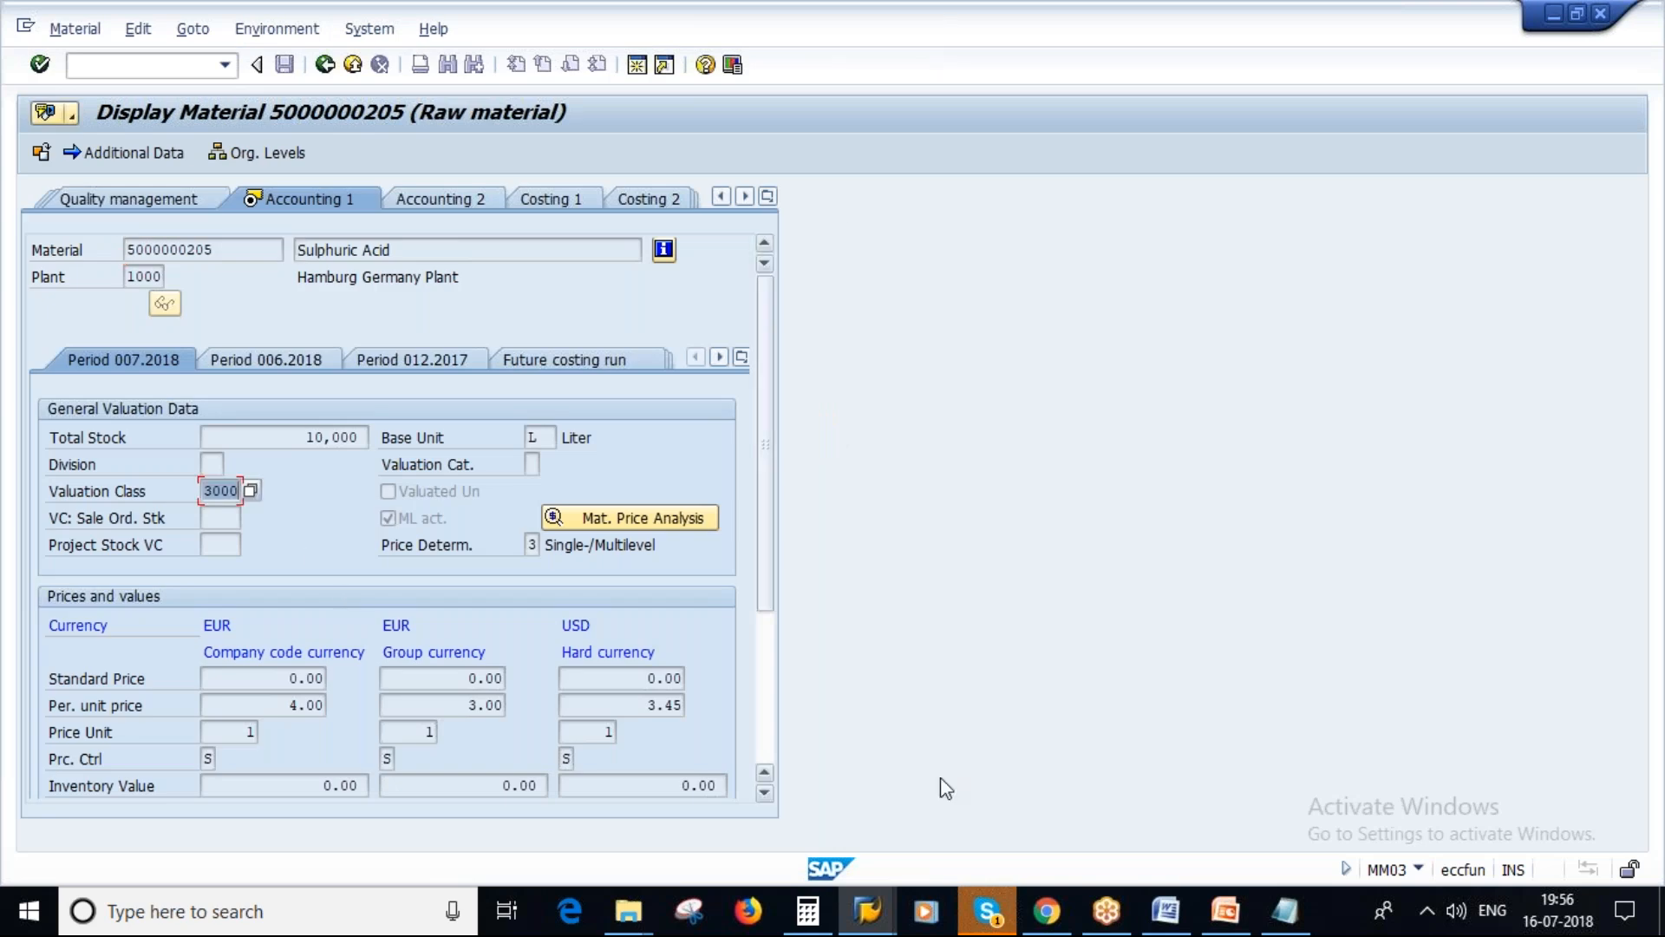
# Switch back to PowerPoint and open the "Material - Valuation levels" slide.
pyautogui.click(1227, 921)
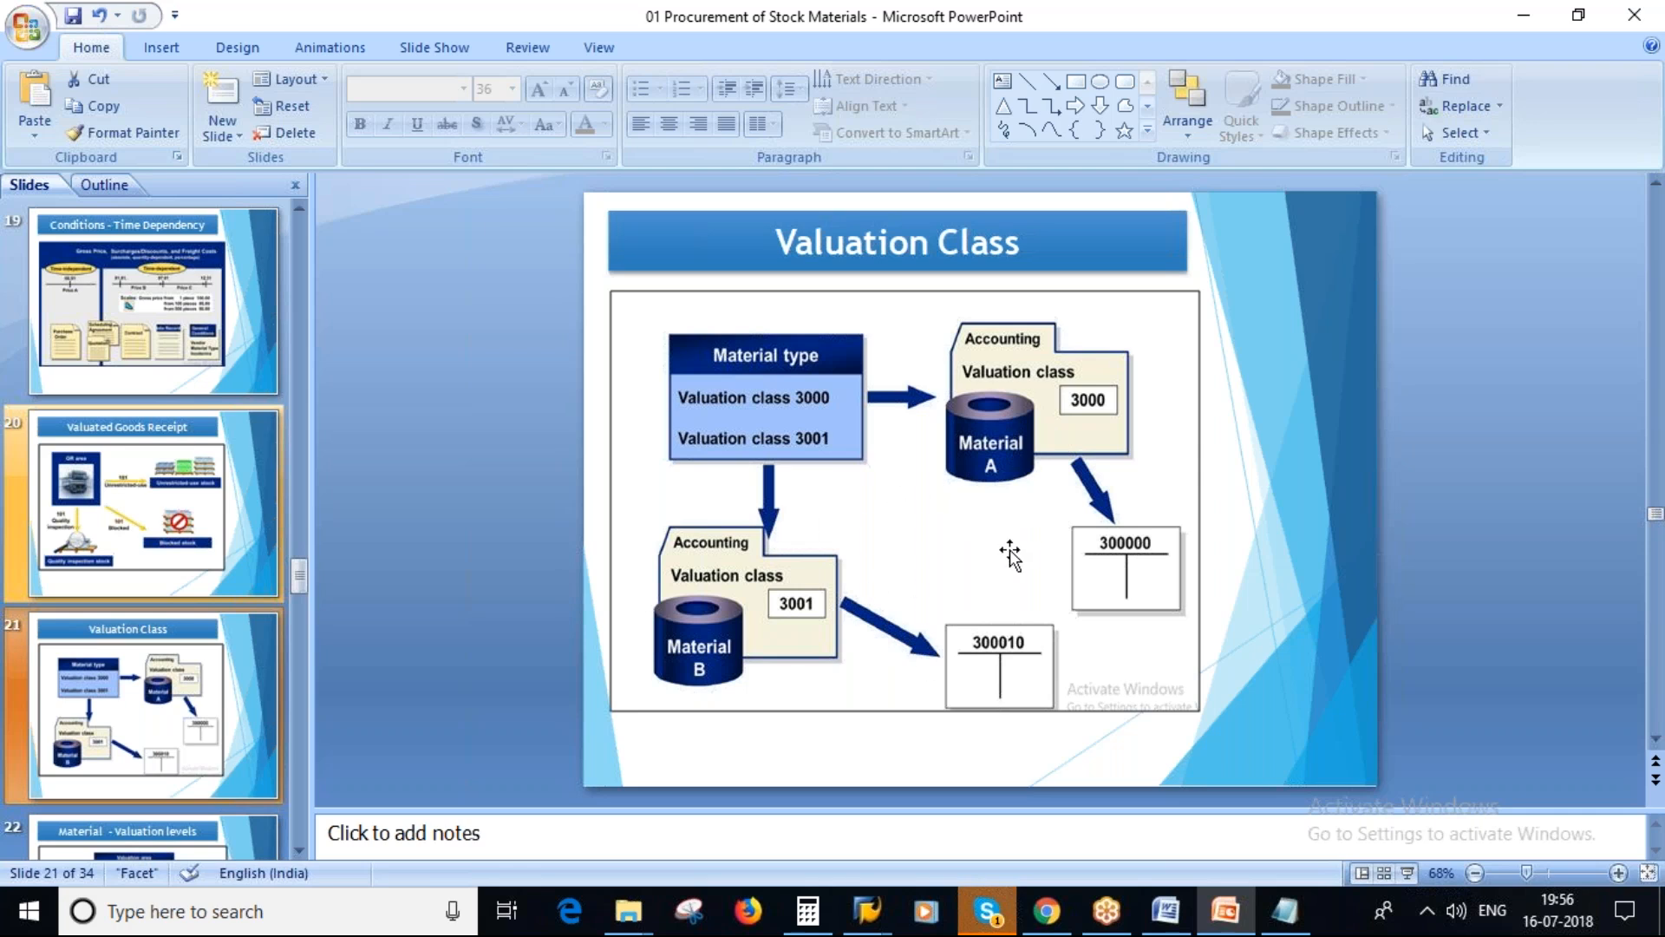
pyautogui.scroll(-2, 190, 607)
pyautogui.click(132, 503)
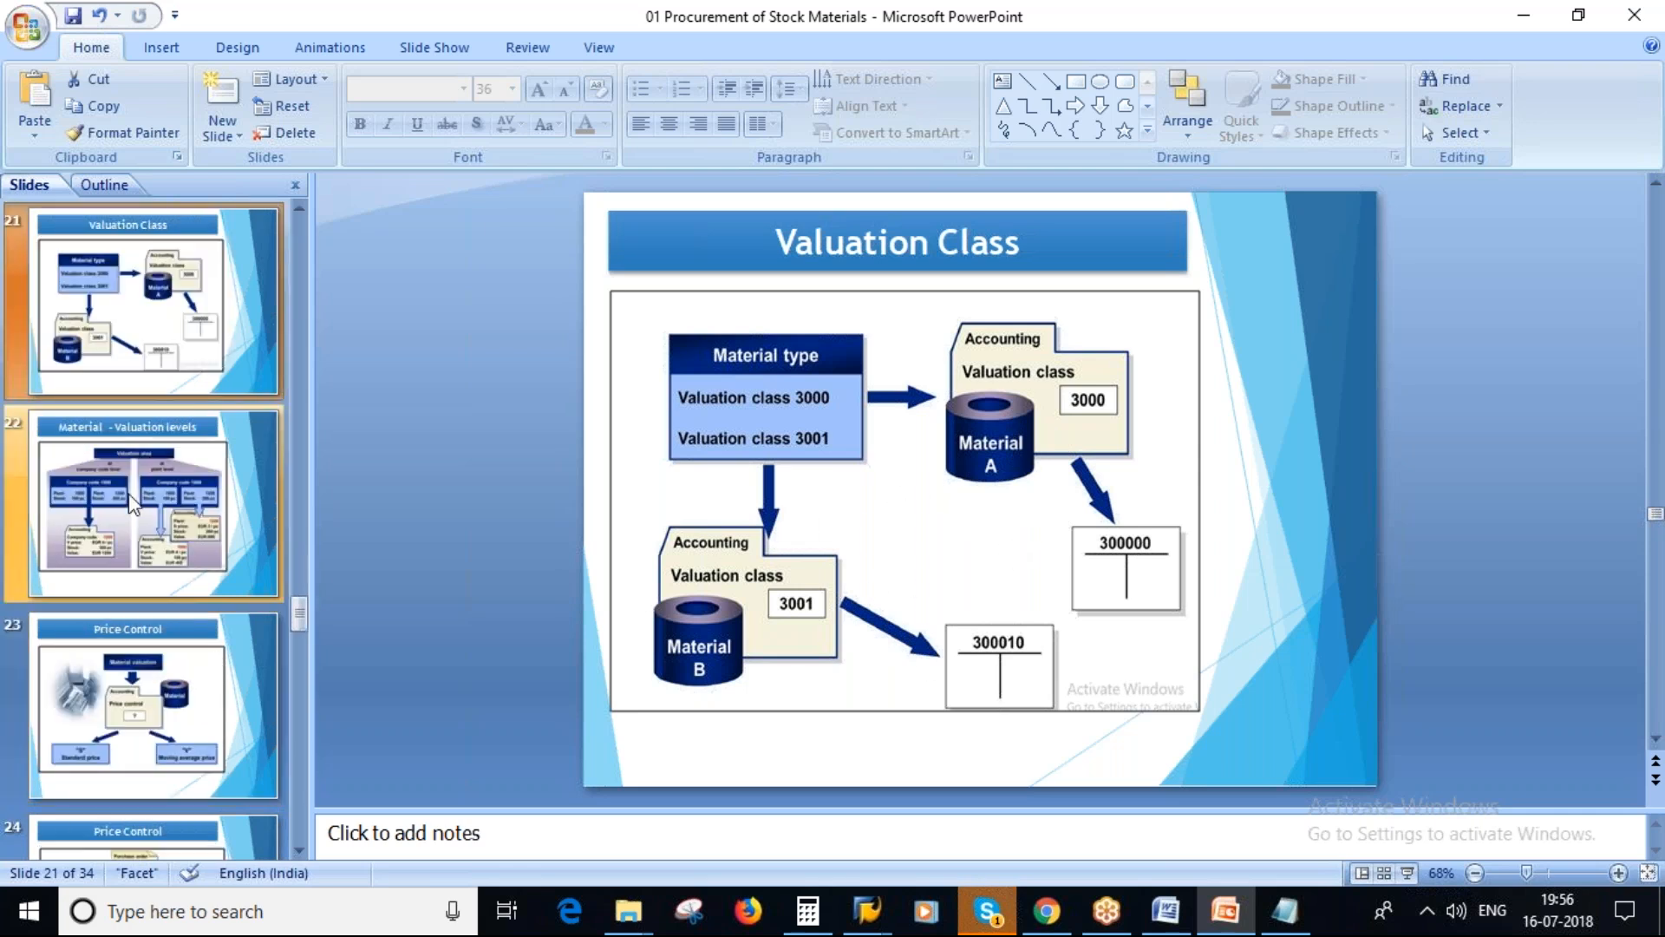